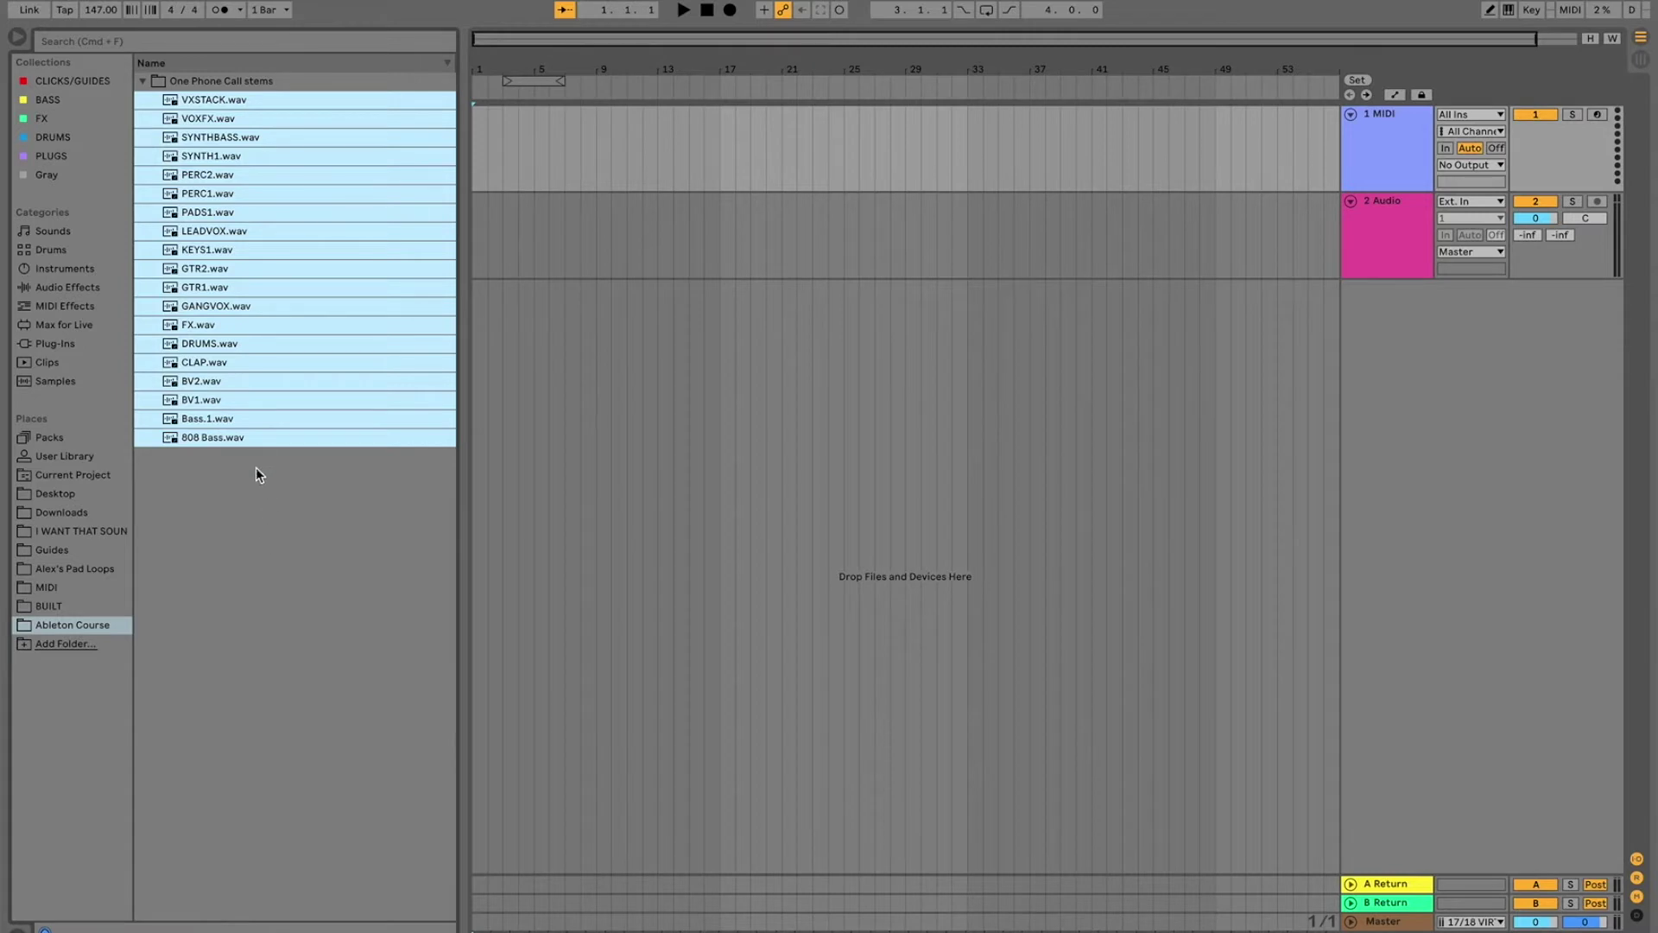
Step: Import all the One Phone Call stems at bar 1 of the arrangement, placing each audio file on its own track
left_click_drag(188, 100, 474, 232)
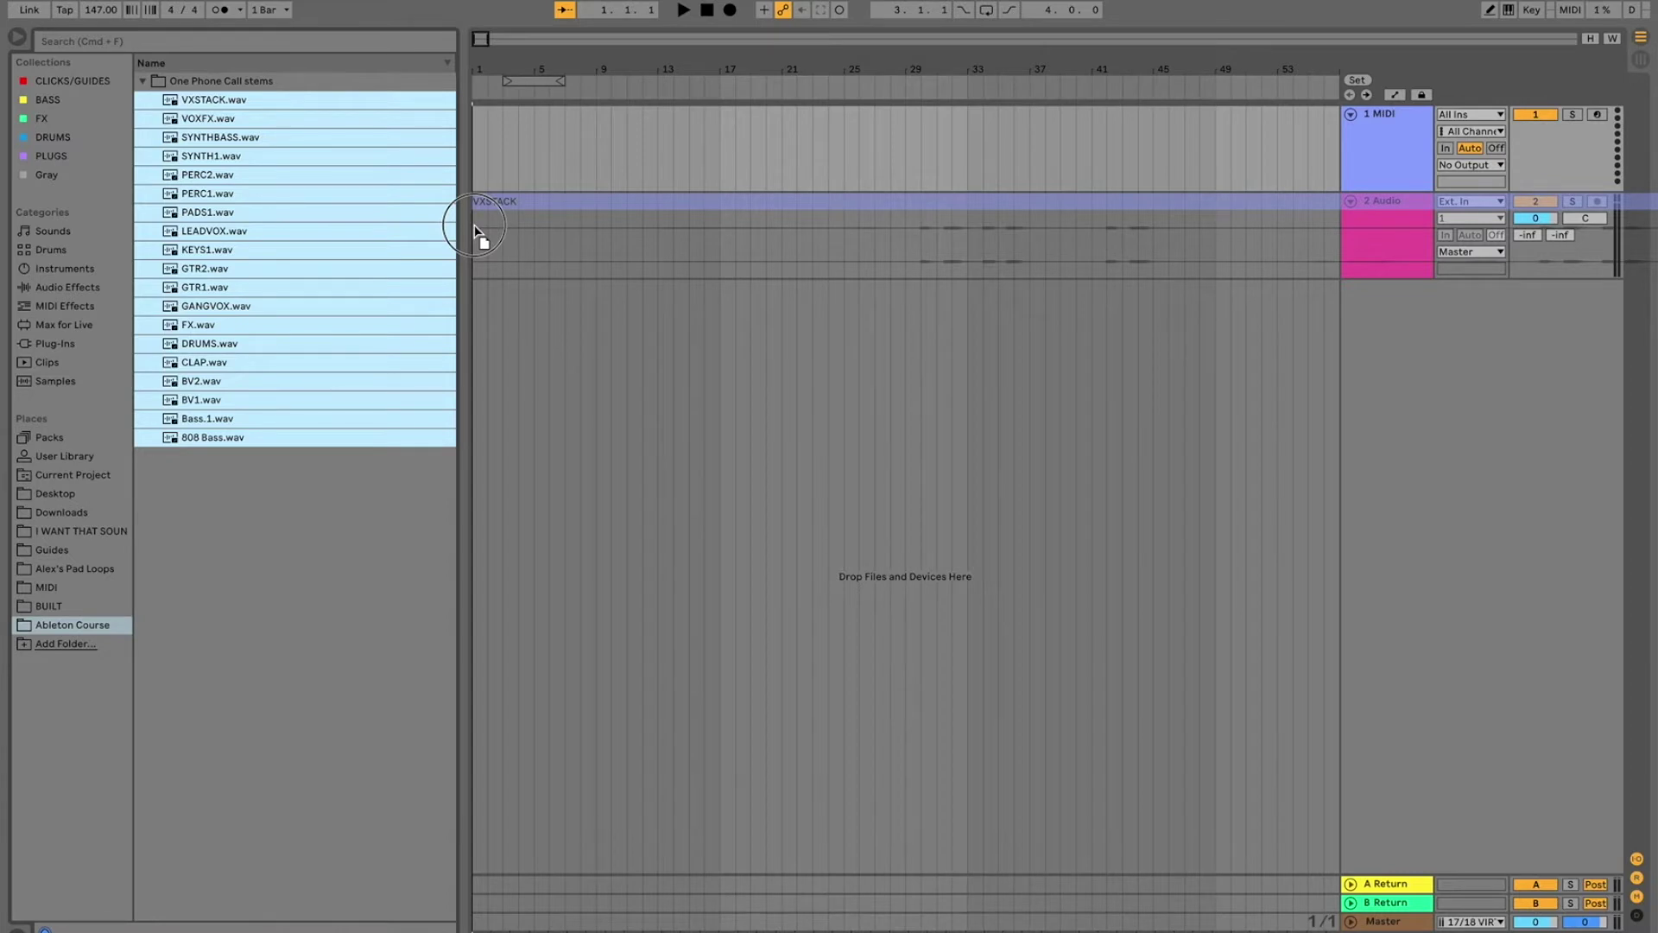
left_click_drag(475, 233, 475, 233)
key("super")
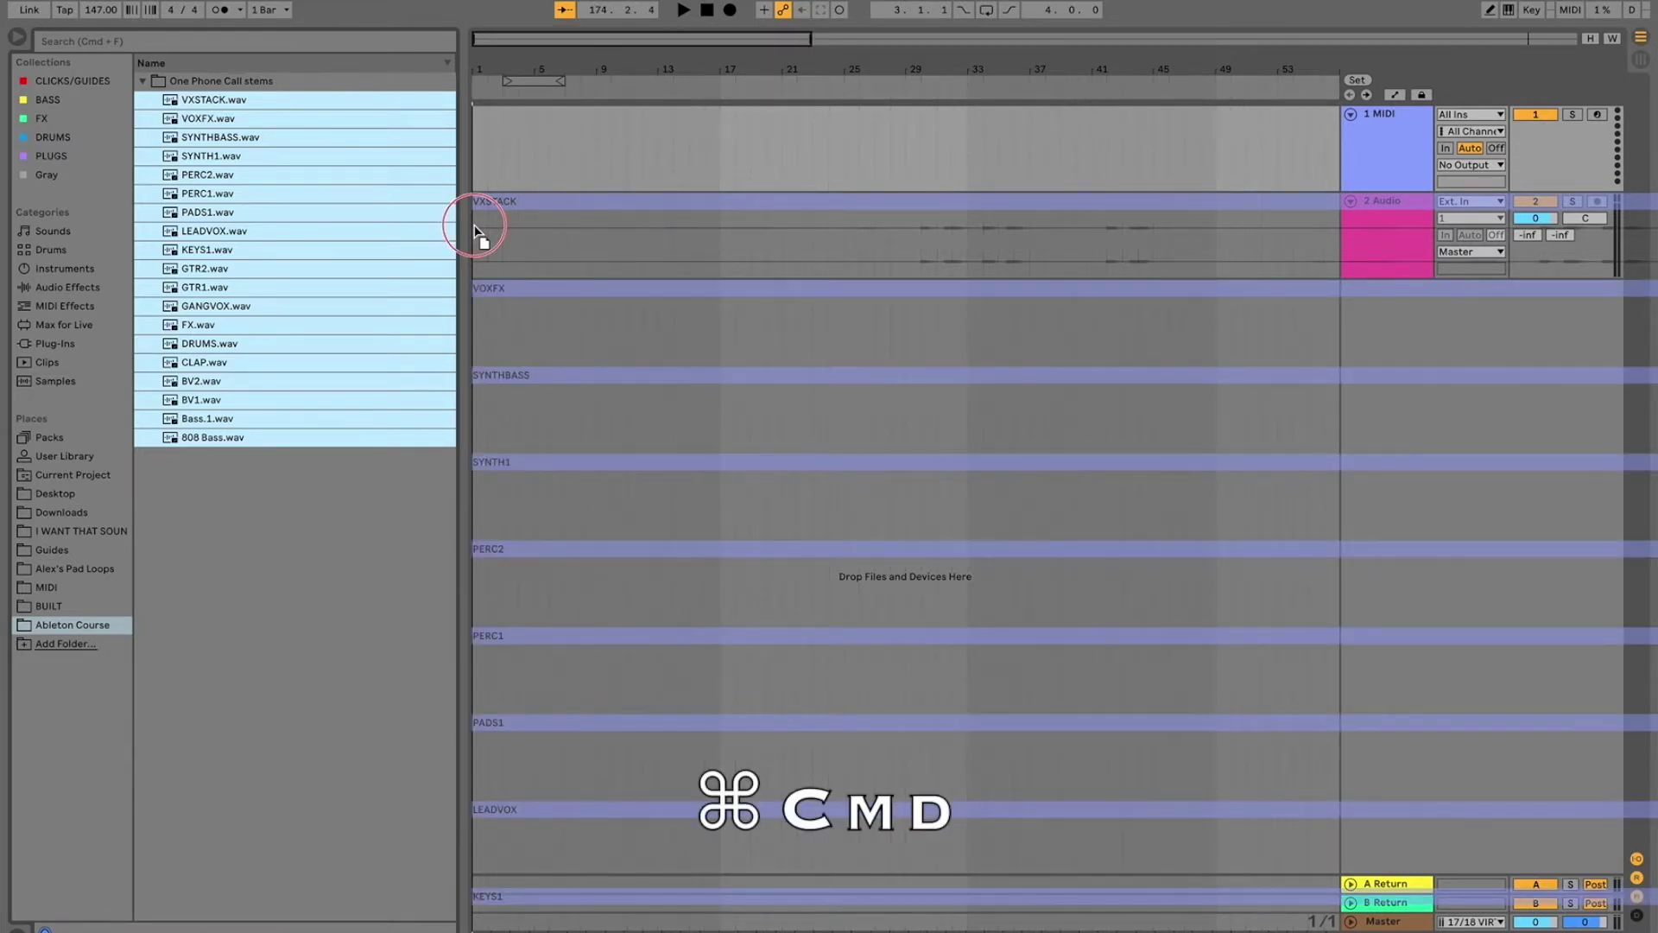
left_click_drag(473, 225, 473, 226)
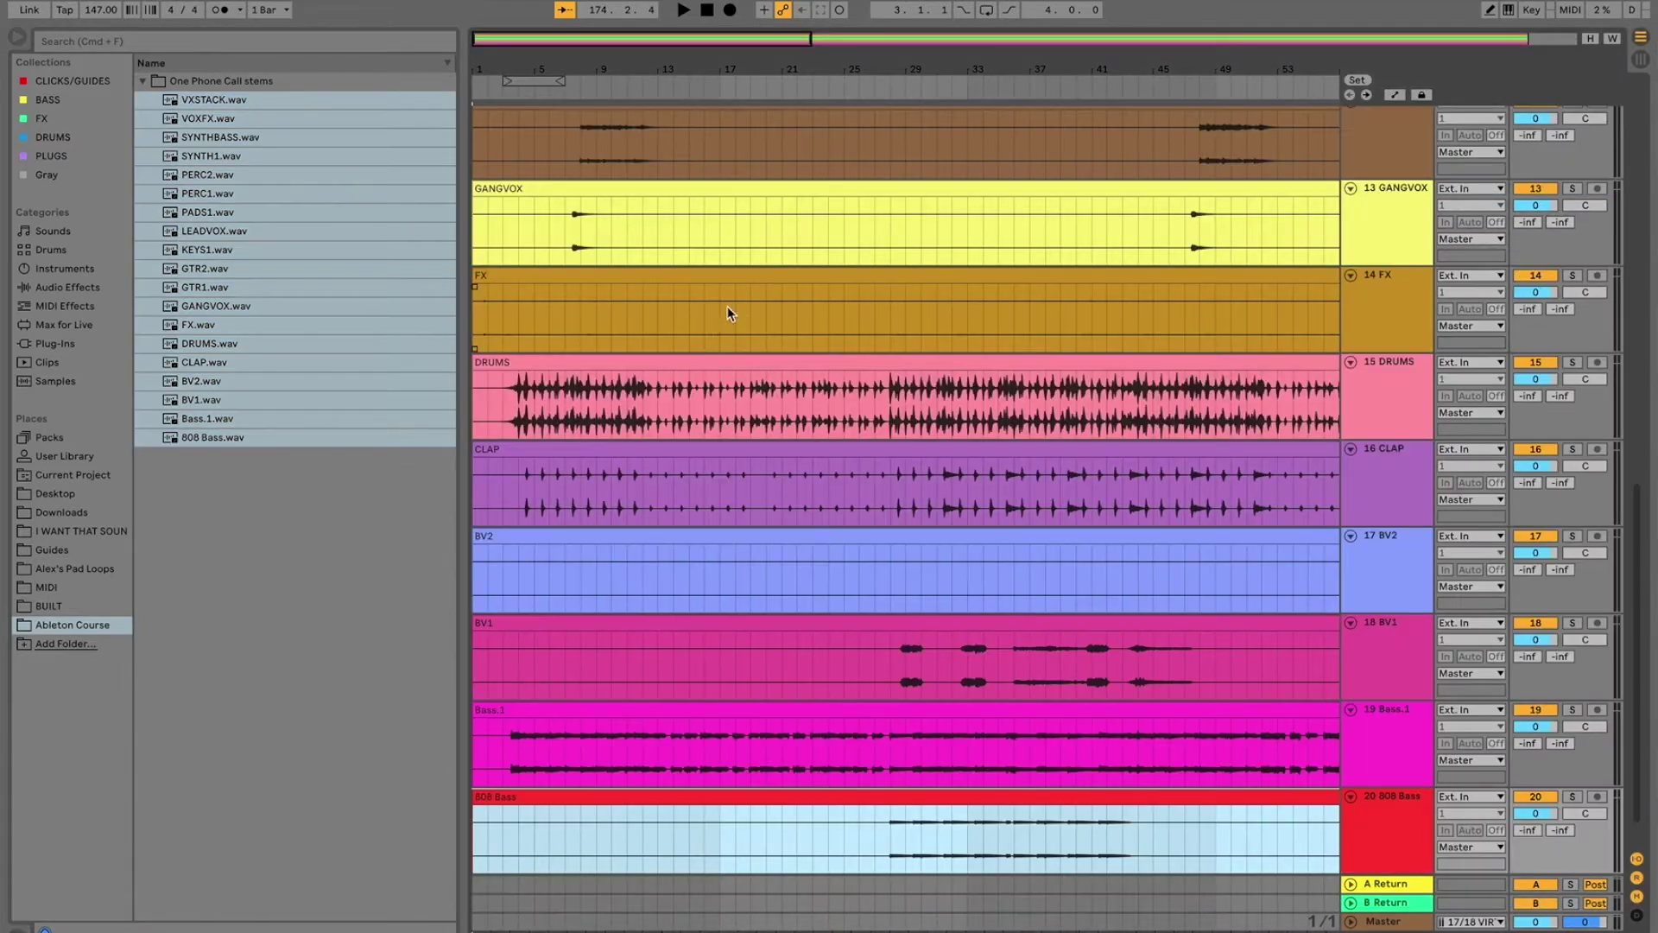
scroll(677, 496, "up", 3)
scroll(760, 553, "down", 5)
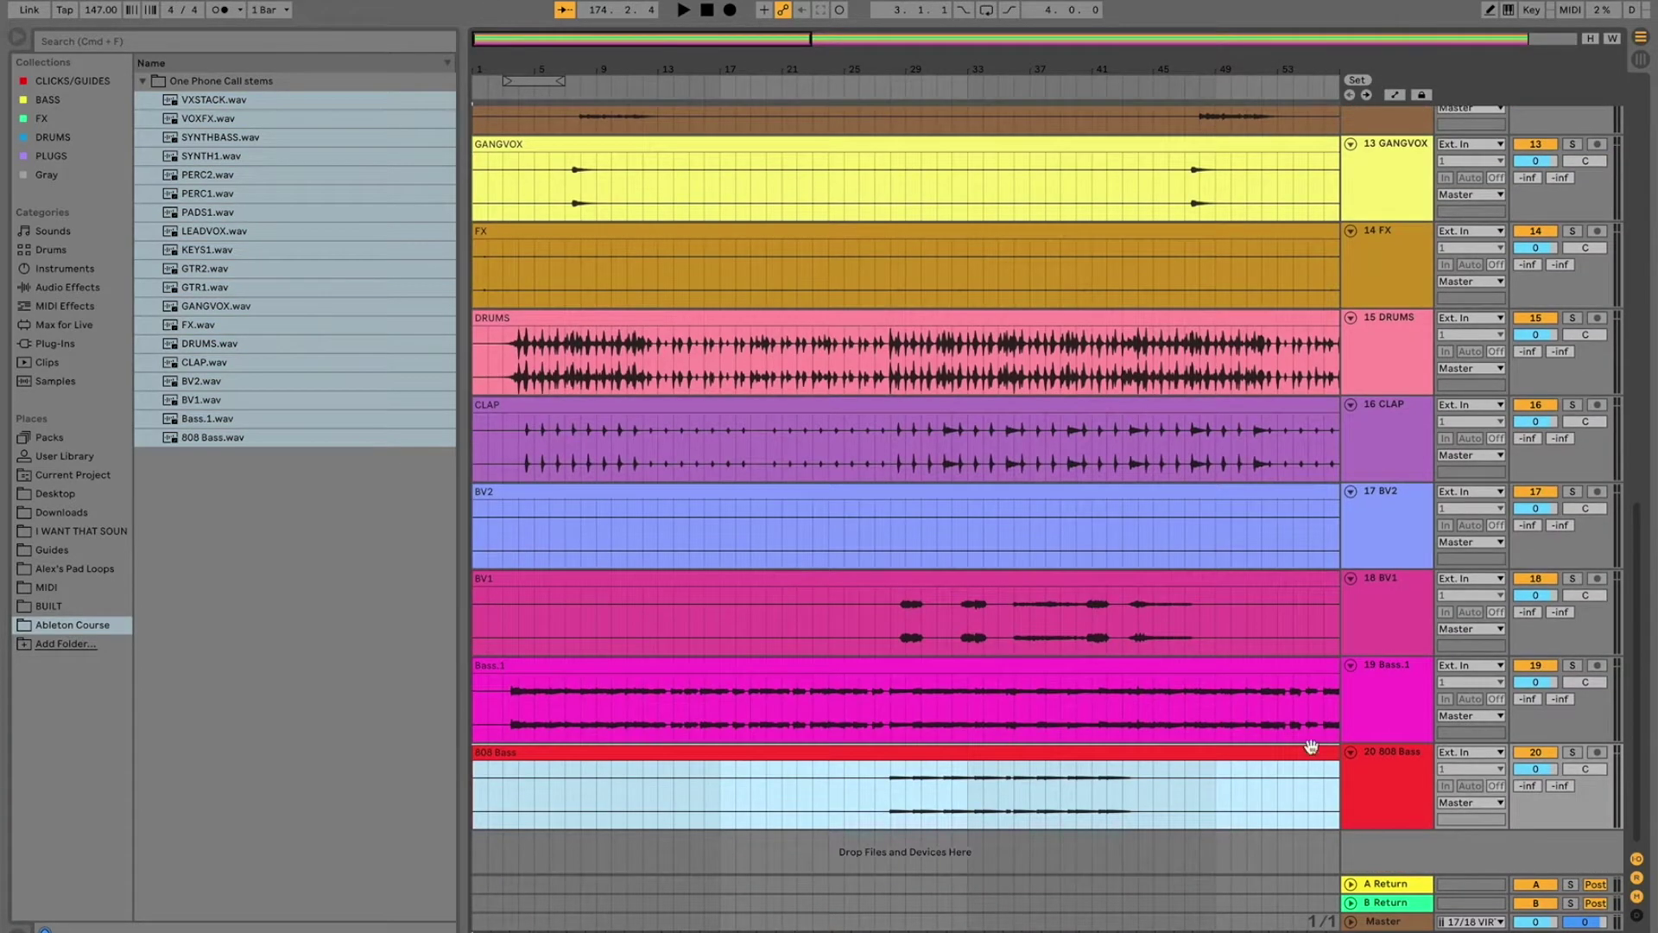
scroll(723, 807, "up", 10)
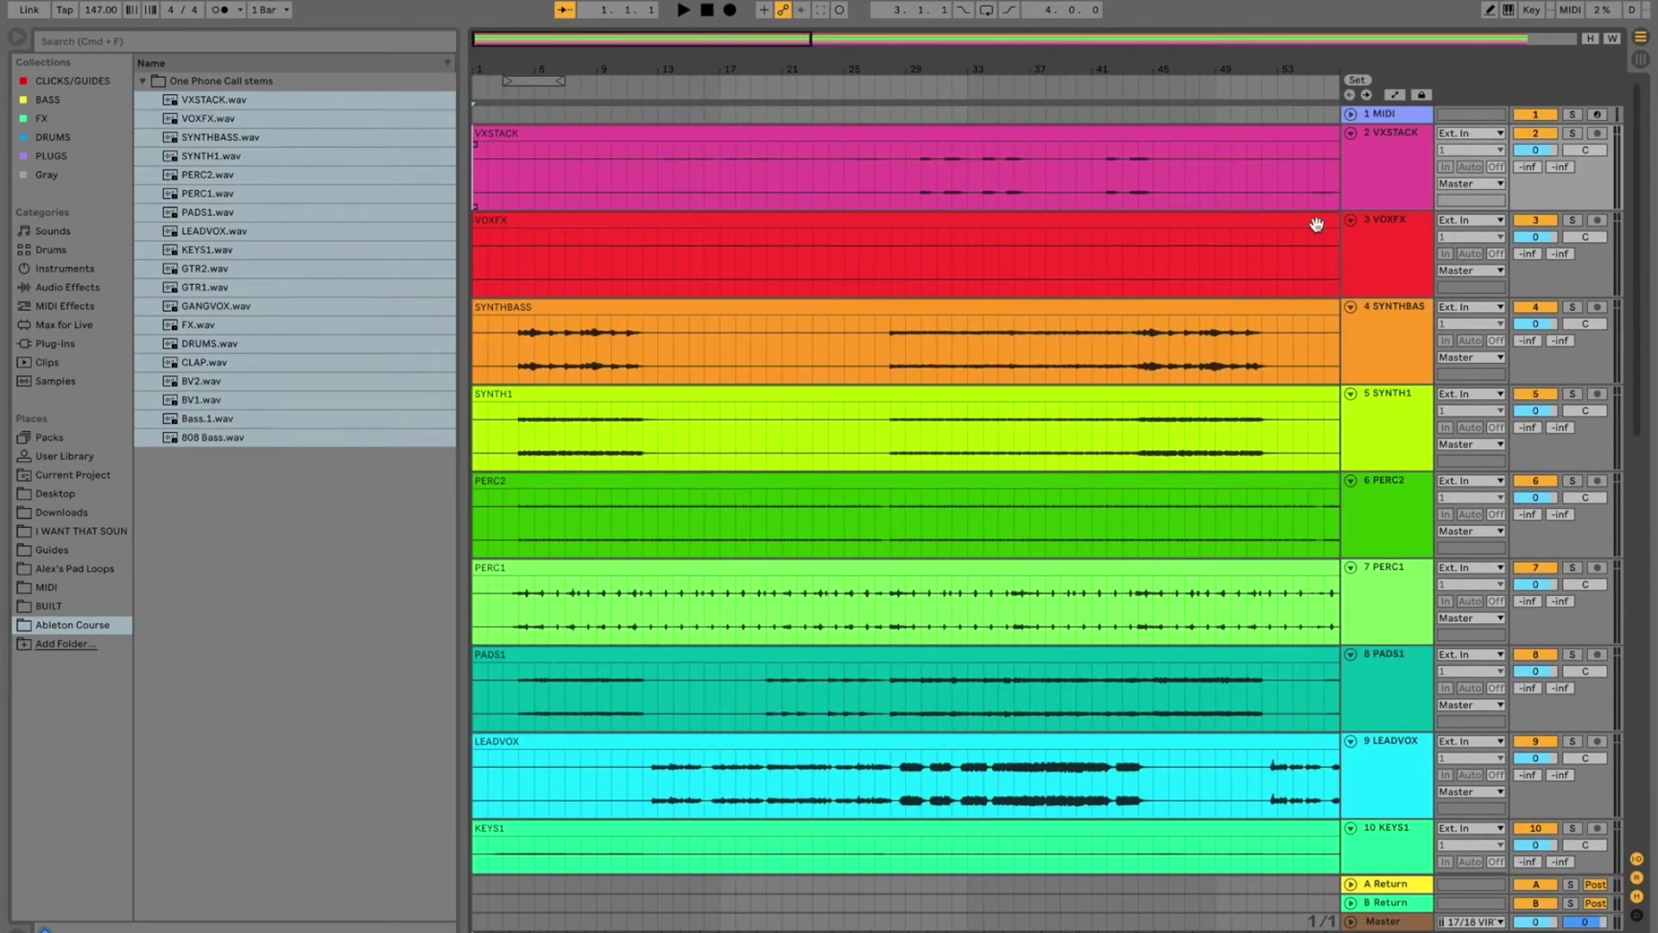
Step: Play the arrangement from the start to listen to the imported stems
key("space")
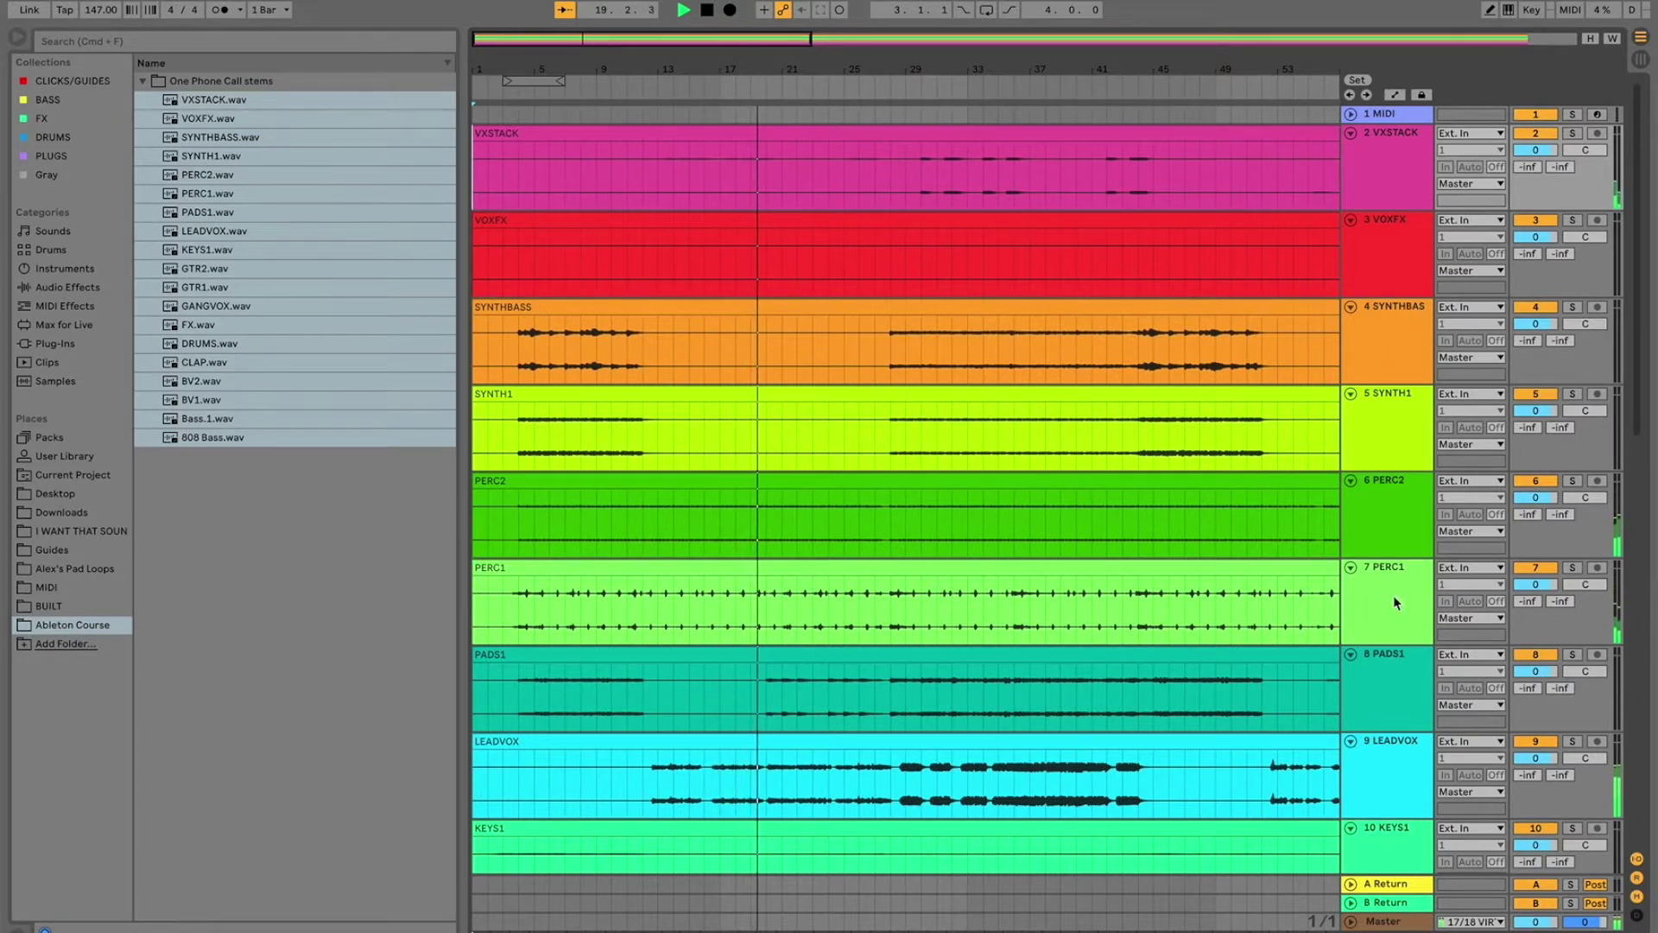
scroll(1390, 689, "down", 3)
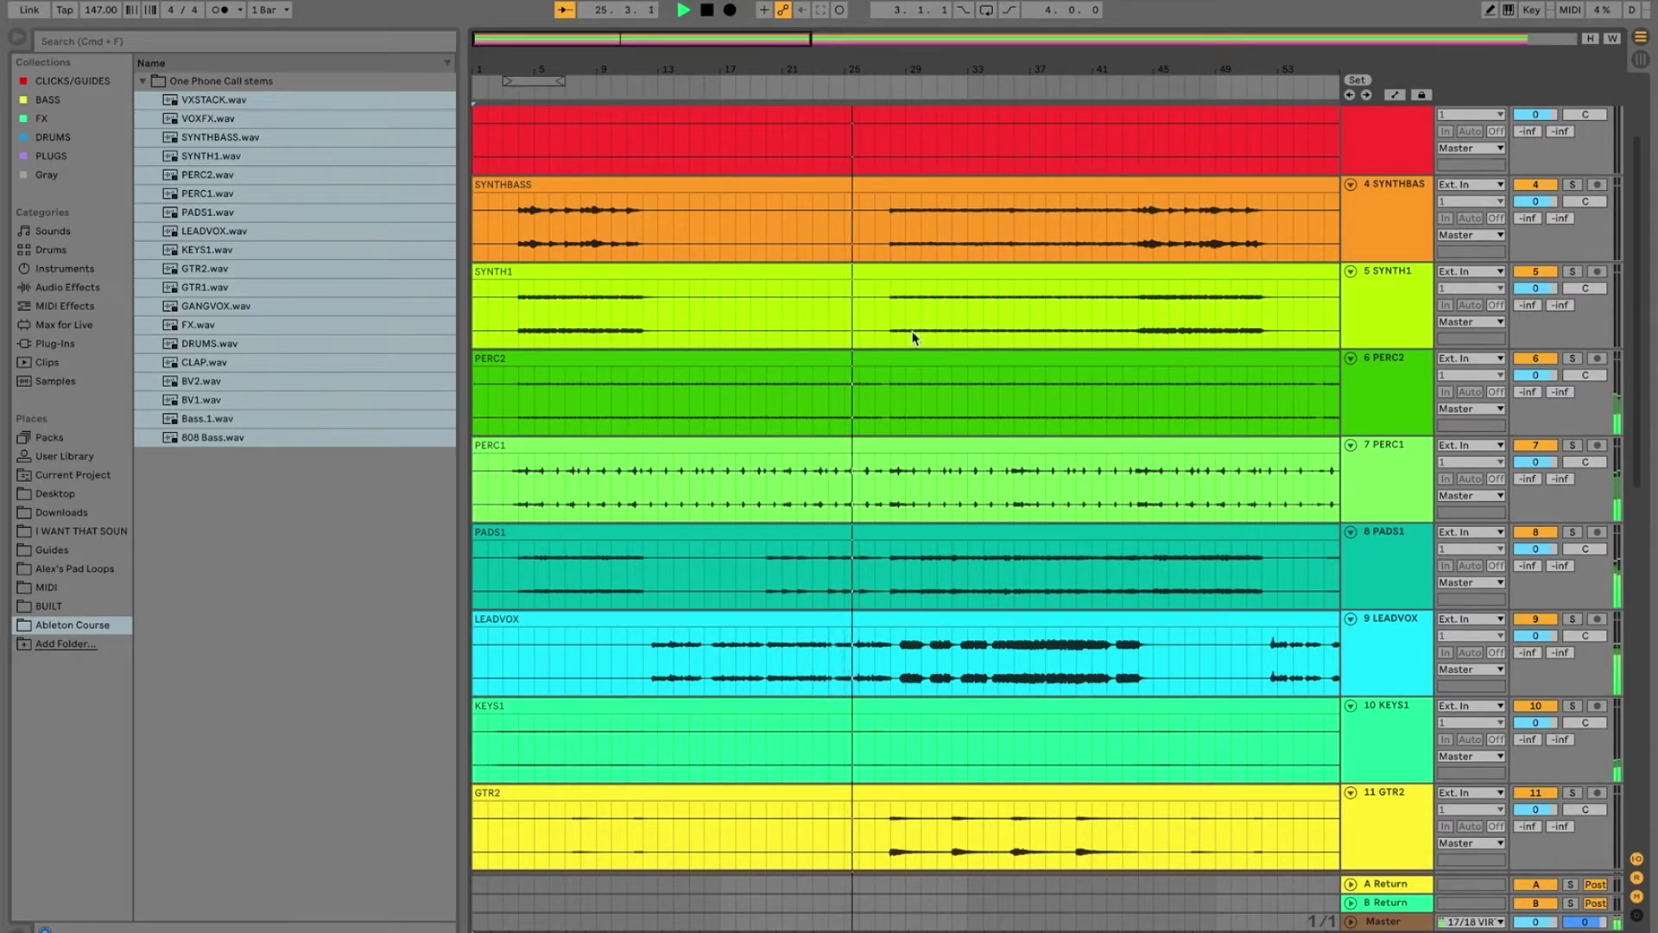
scroll(1185, 273, "down", 5)
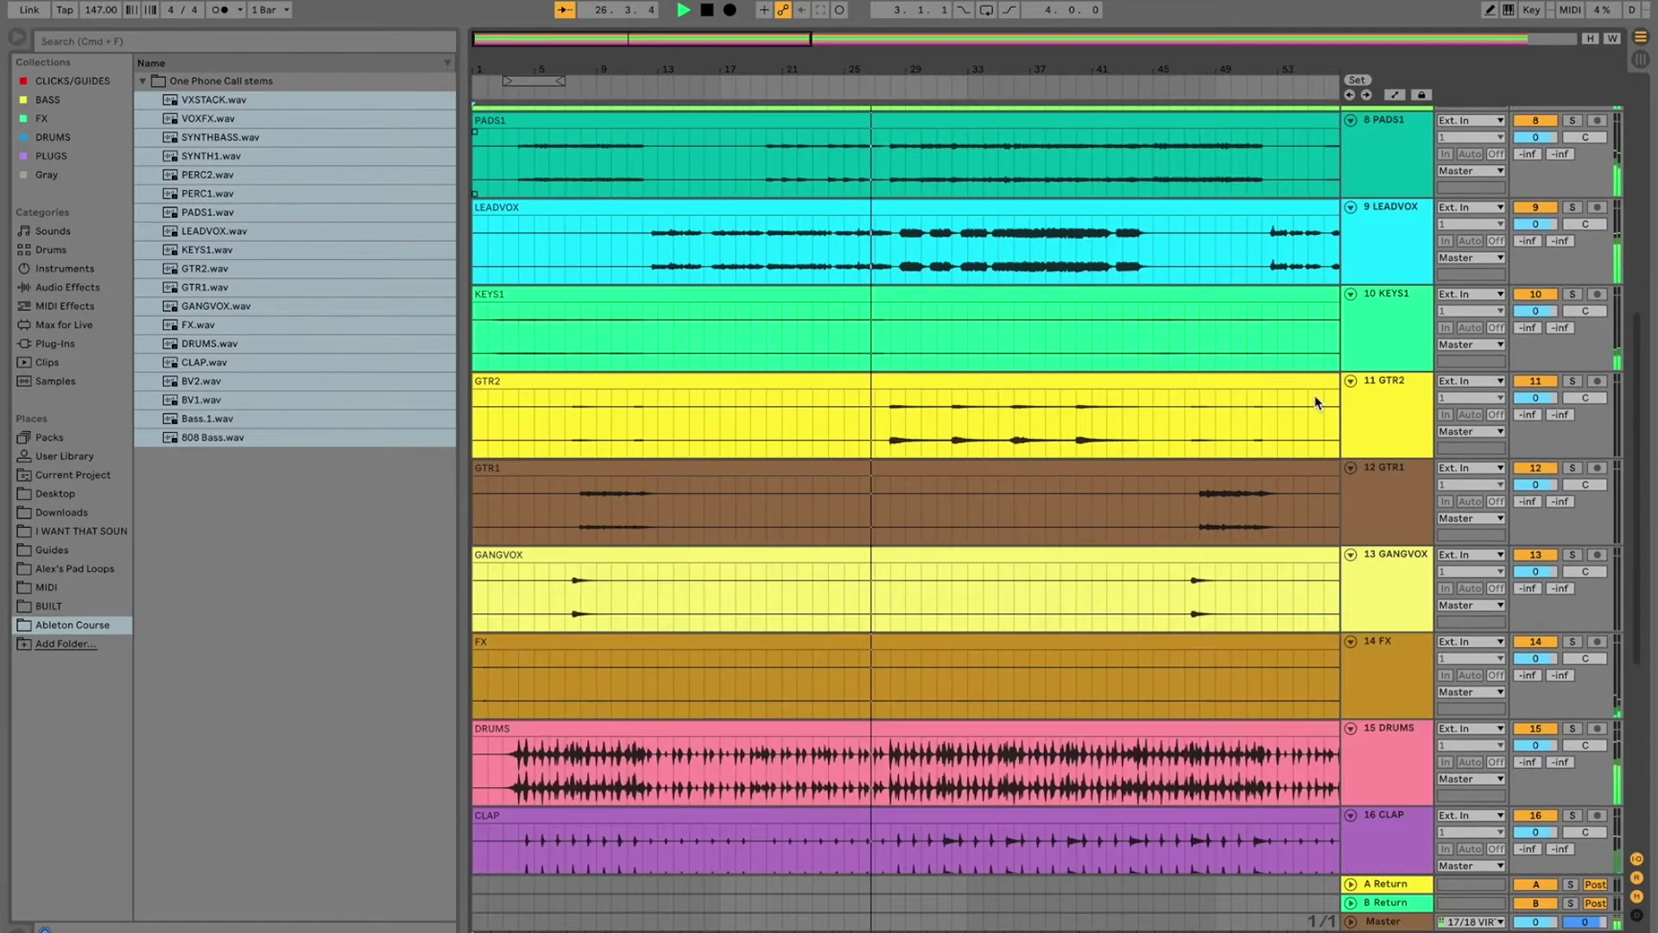
Step: Move the FX, DRUMS, CLAP, Bass.1 and 808 Bass tracks together to directly below the MIDI track
scroll(1309, 374, "down", 1)
left_click(1380, 661)
left_click(1399, 764, "shift")
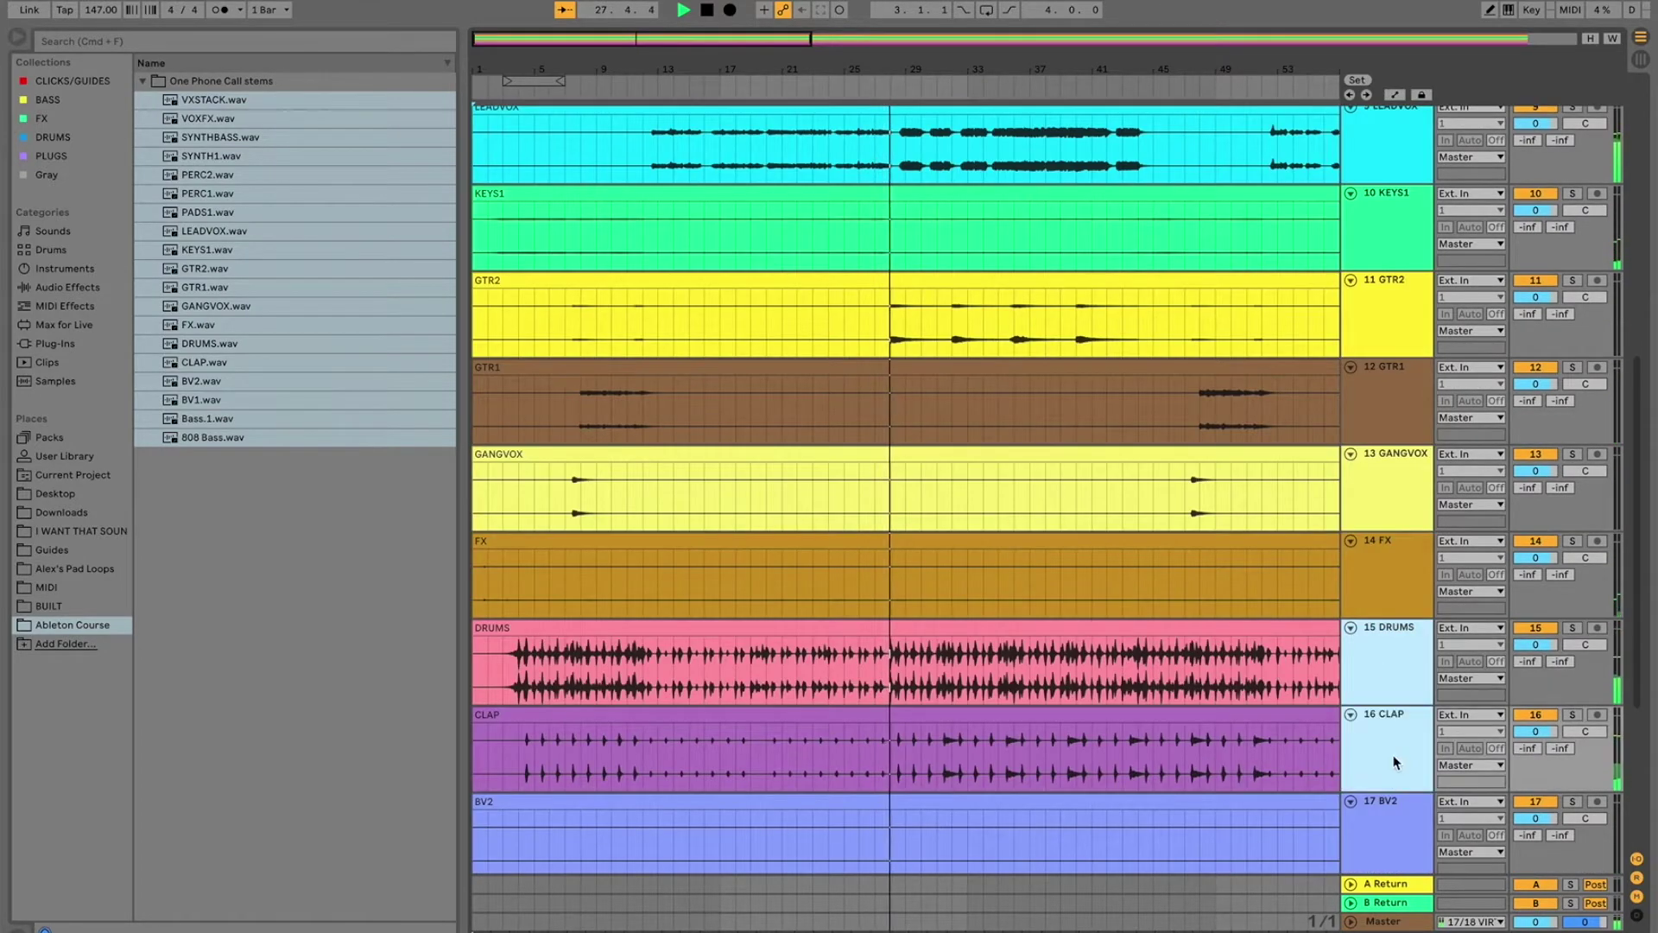
scroll(1377, 723, "down", 3)
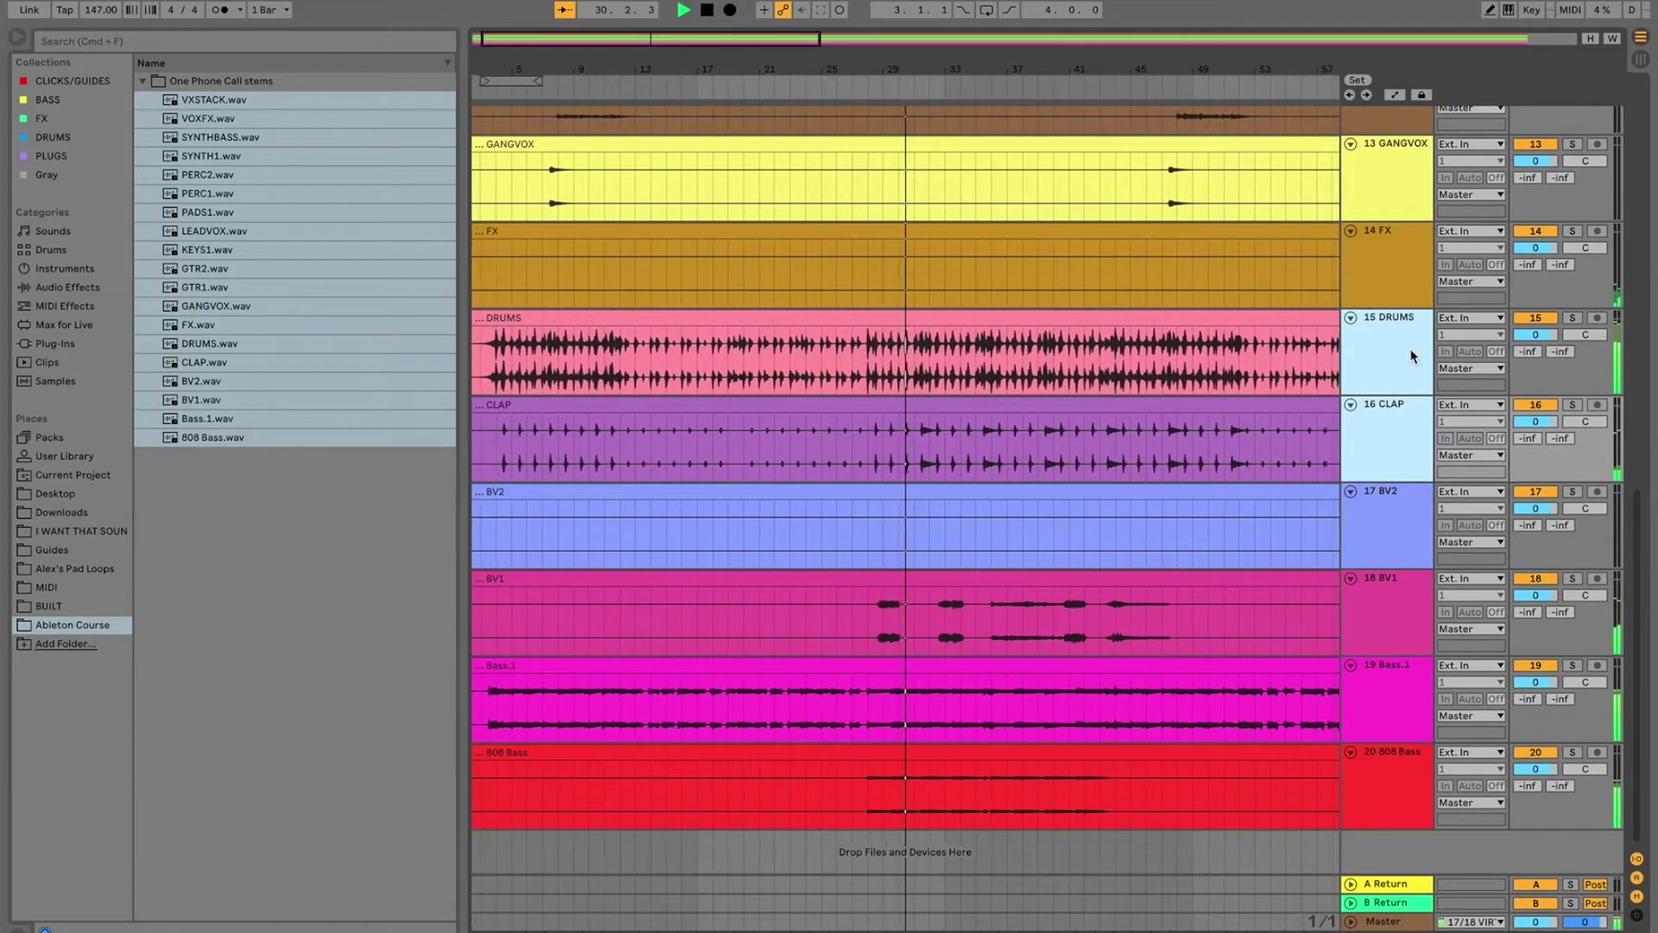
left_click(1406, 721, "super")
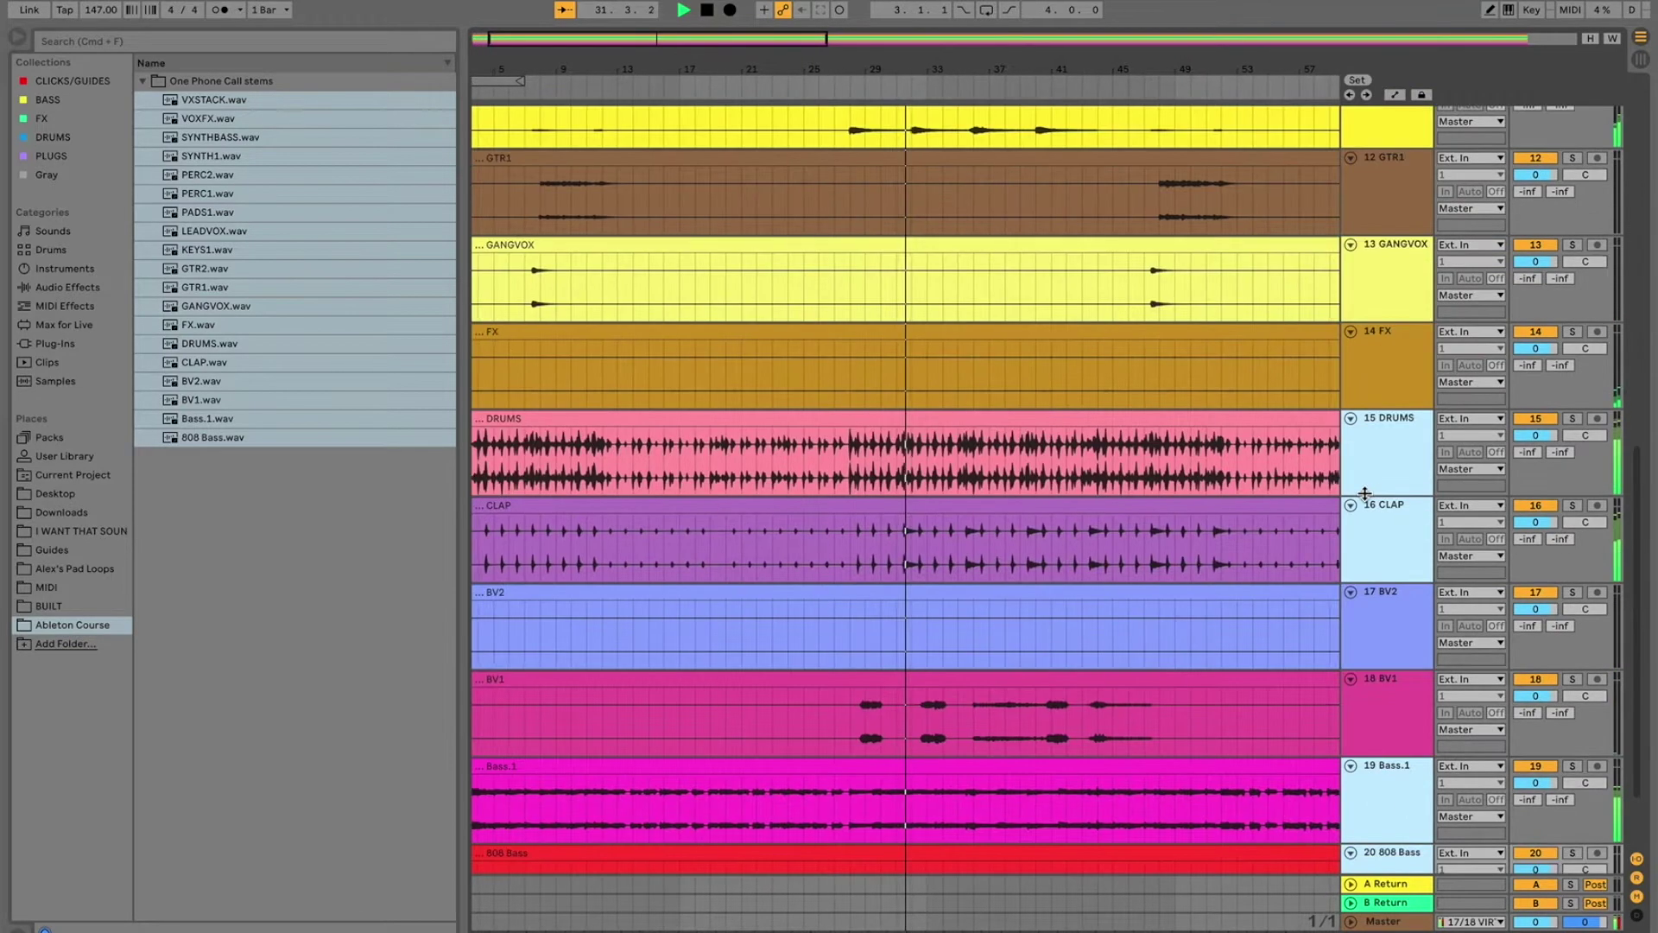
scroll(1386, 432, "up", 2)
left_click(1378, 363, "super")
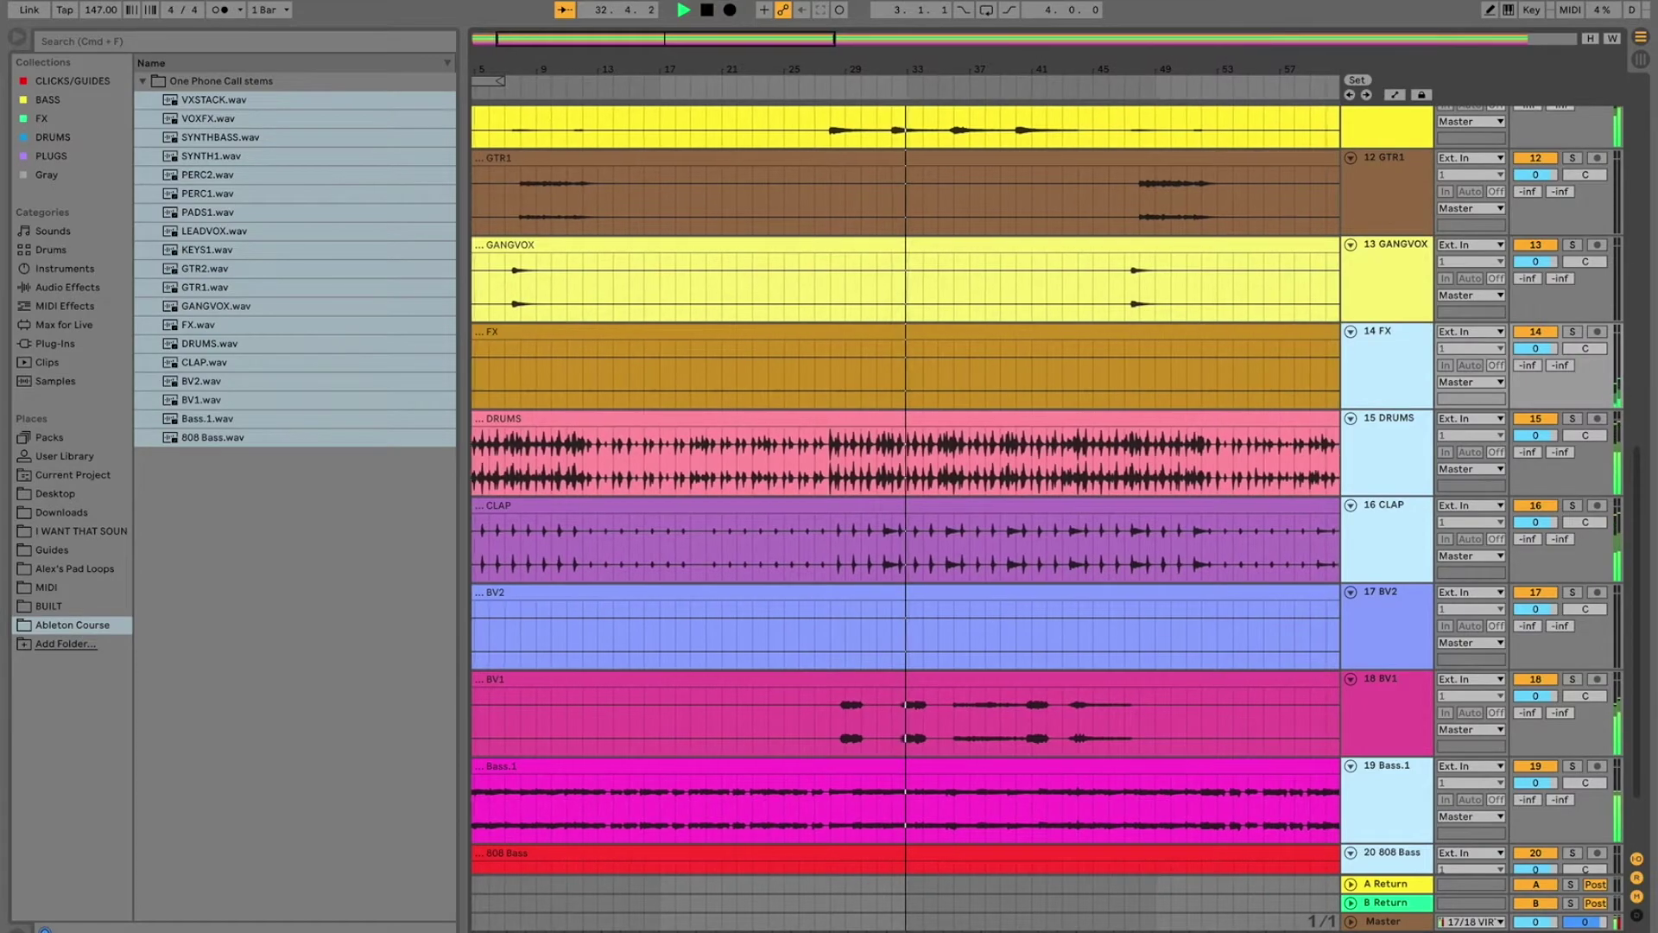
scroll(1355, 100, "up", 2)
scroll(1355, 100, "up", 7)
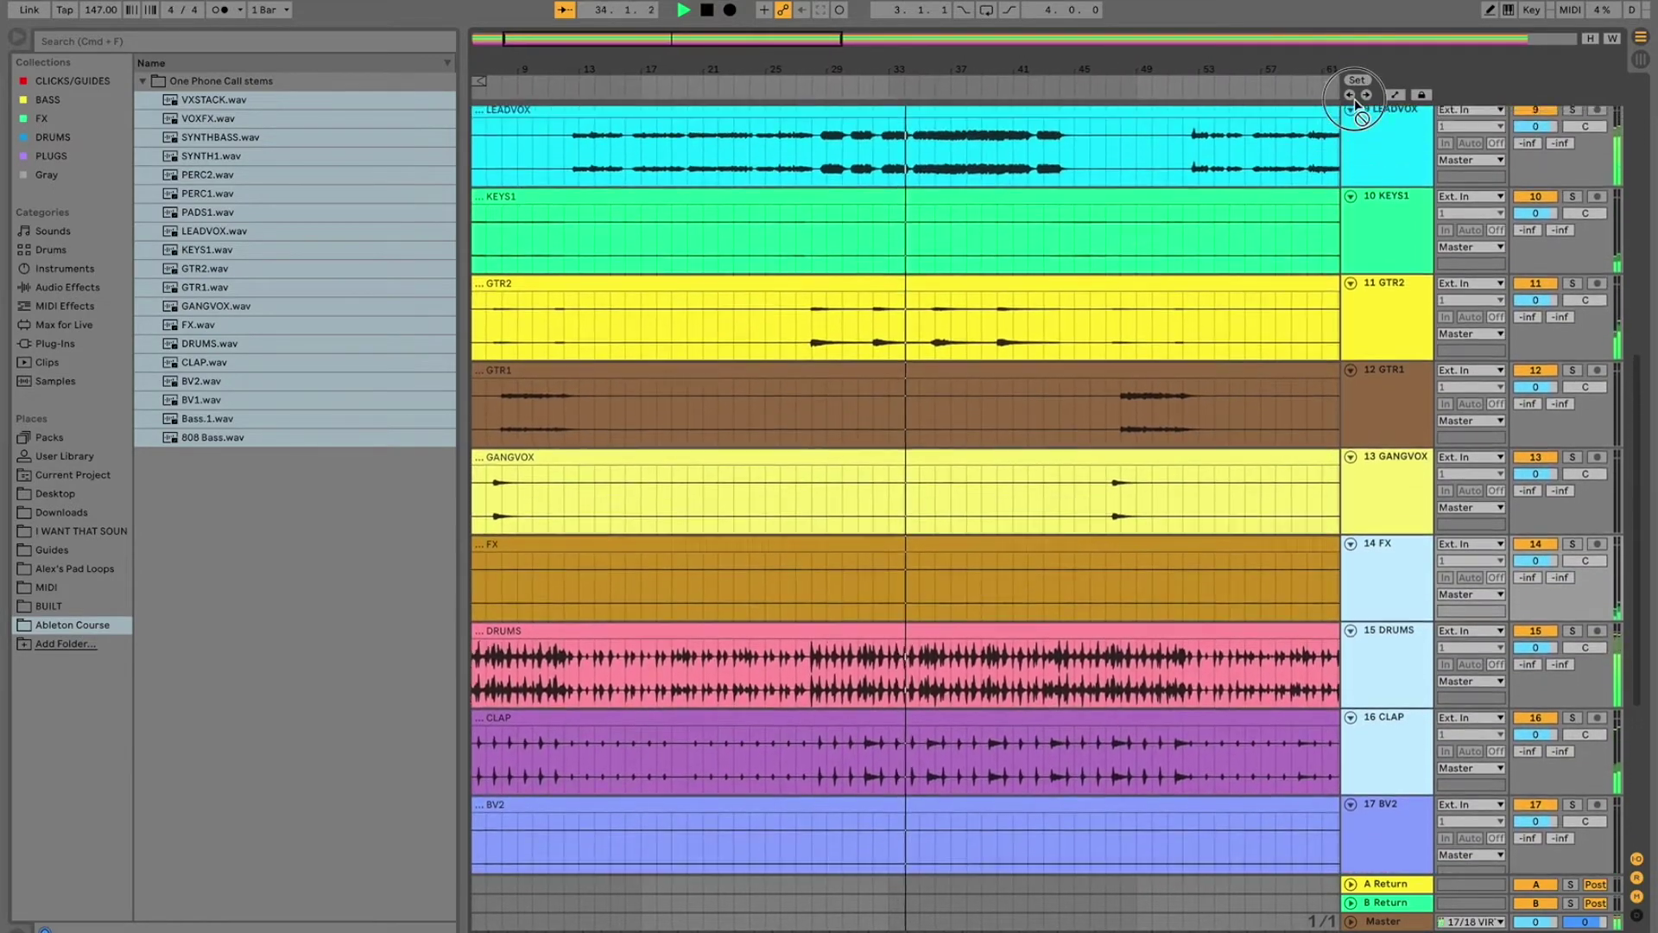
scroll(1355, 100, "up", 7)
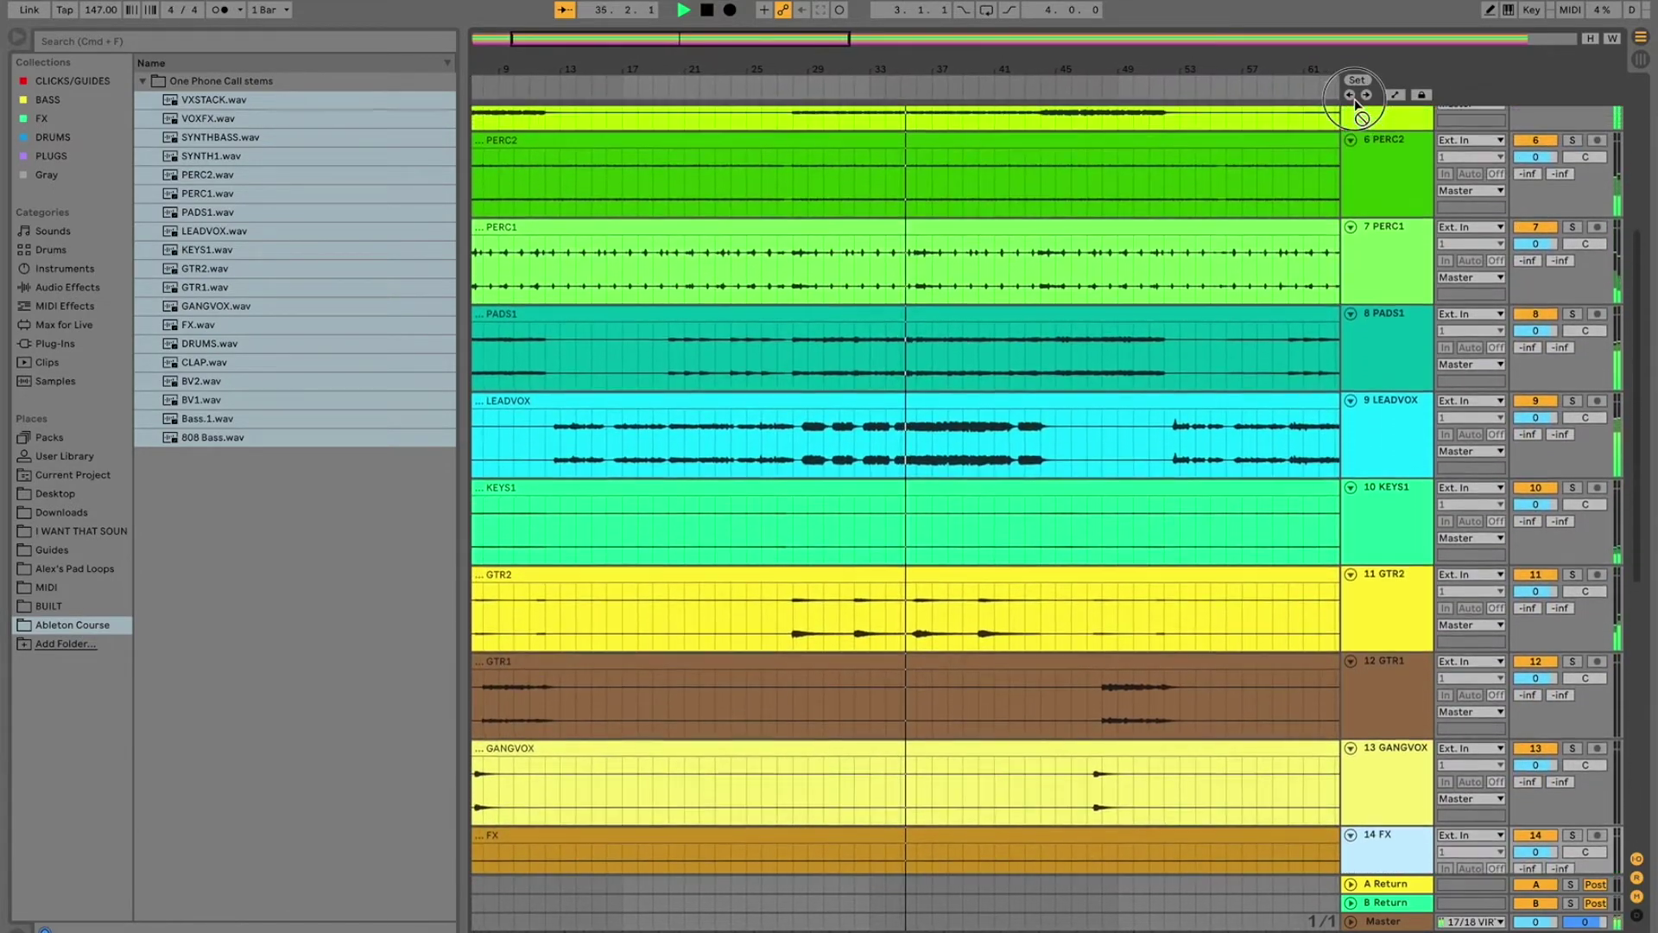
scroll(1355, 100, "up", 4)
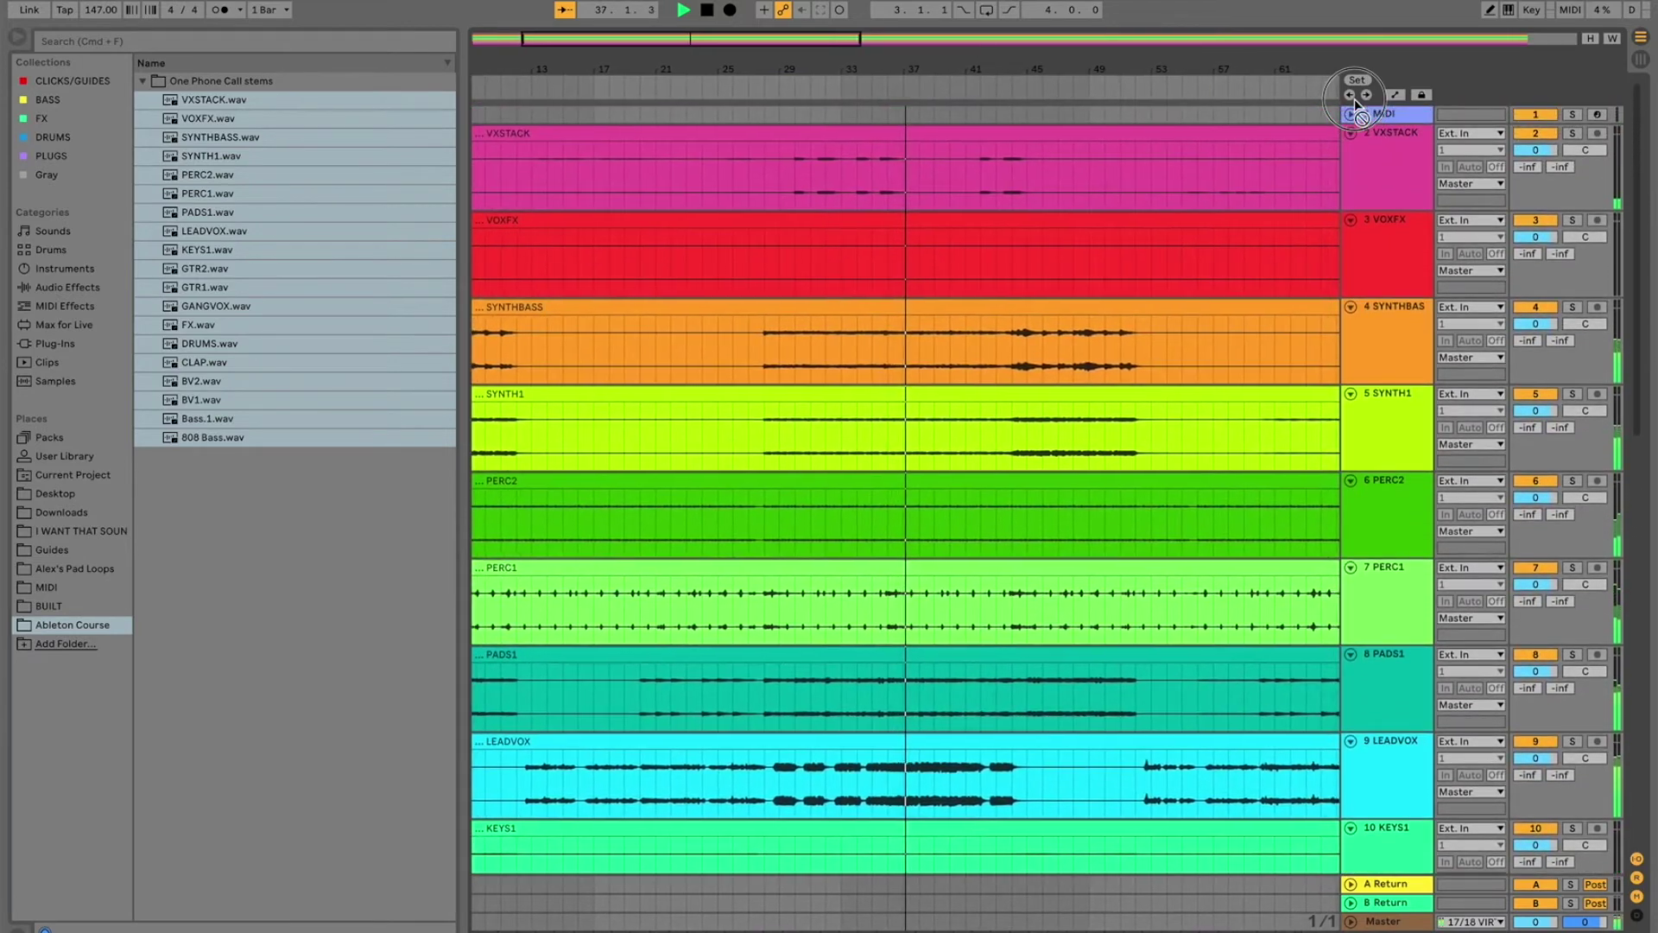
left_click_drag(1355, 101, 1364, 133)
Step: Move the VXSTACK and VOXFX tracks together to the end of the track list, below BV1
left_click(1385, 233)
left_click(1397, 325, "shift")
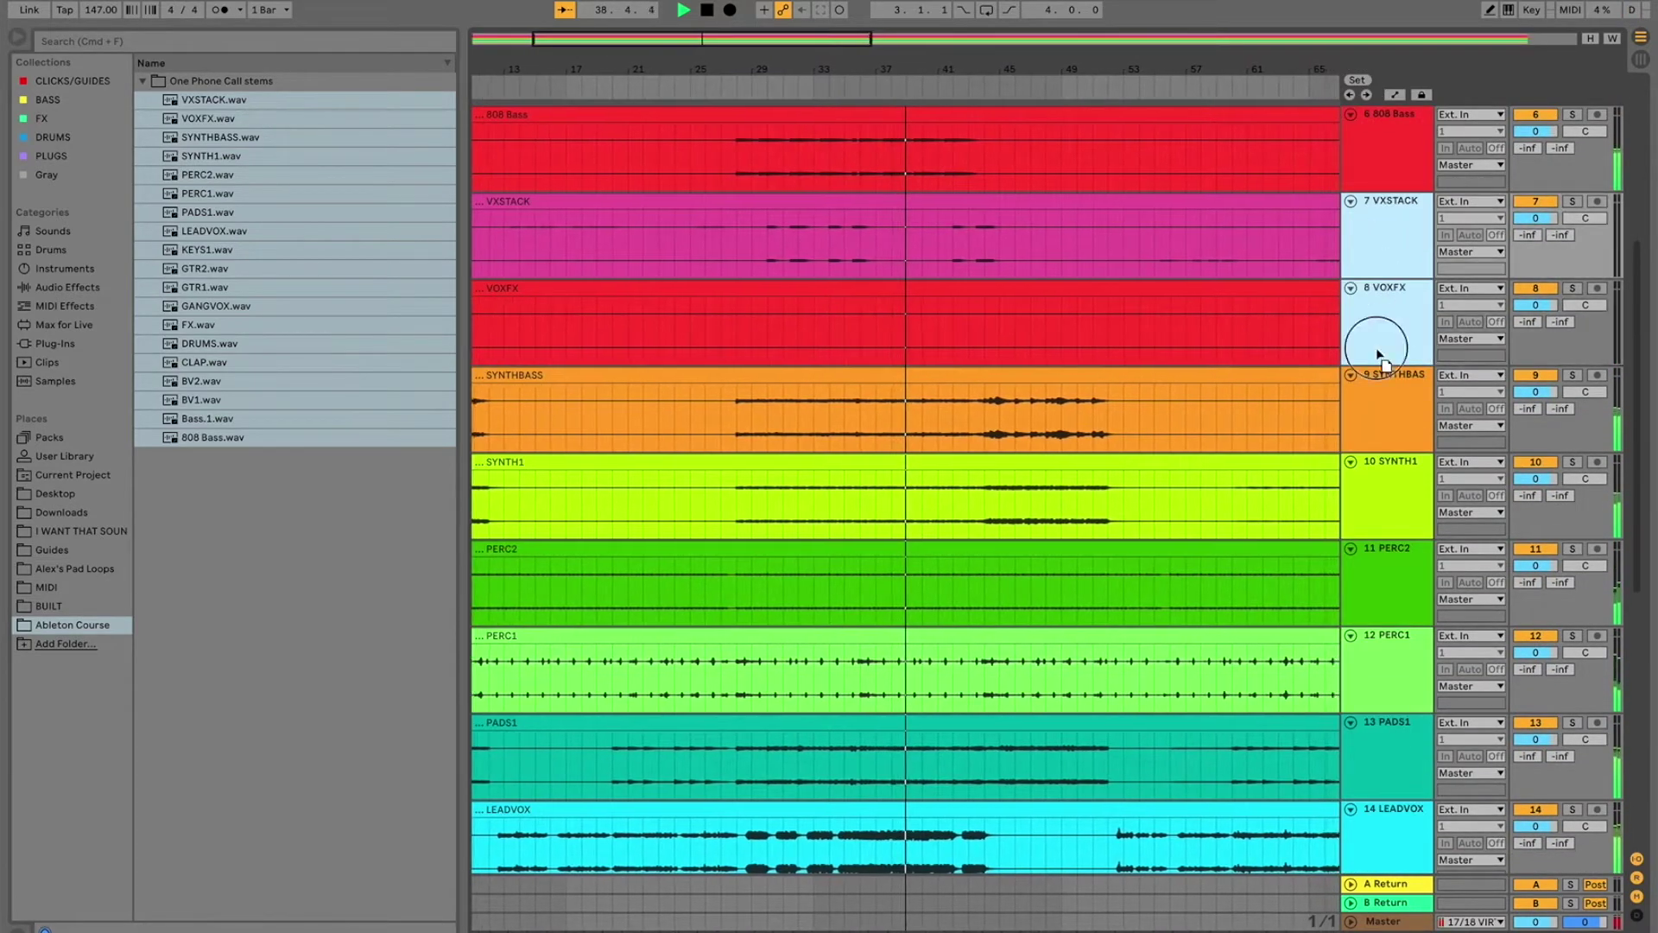
left_click_drag(1393, 907, 1373, 865)
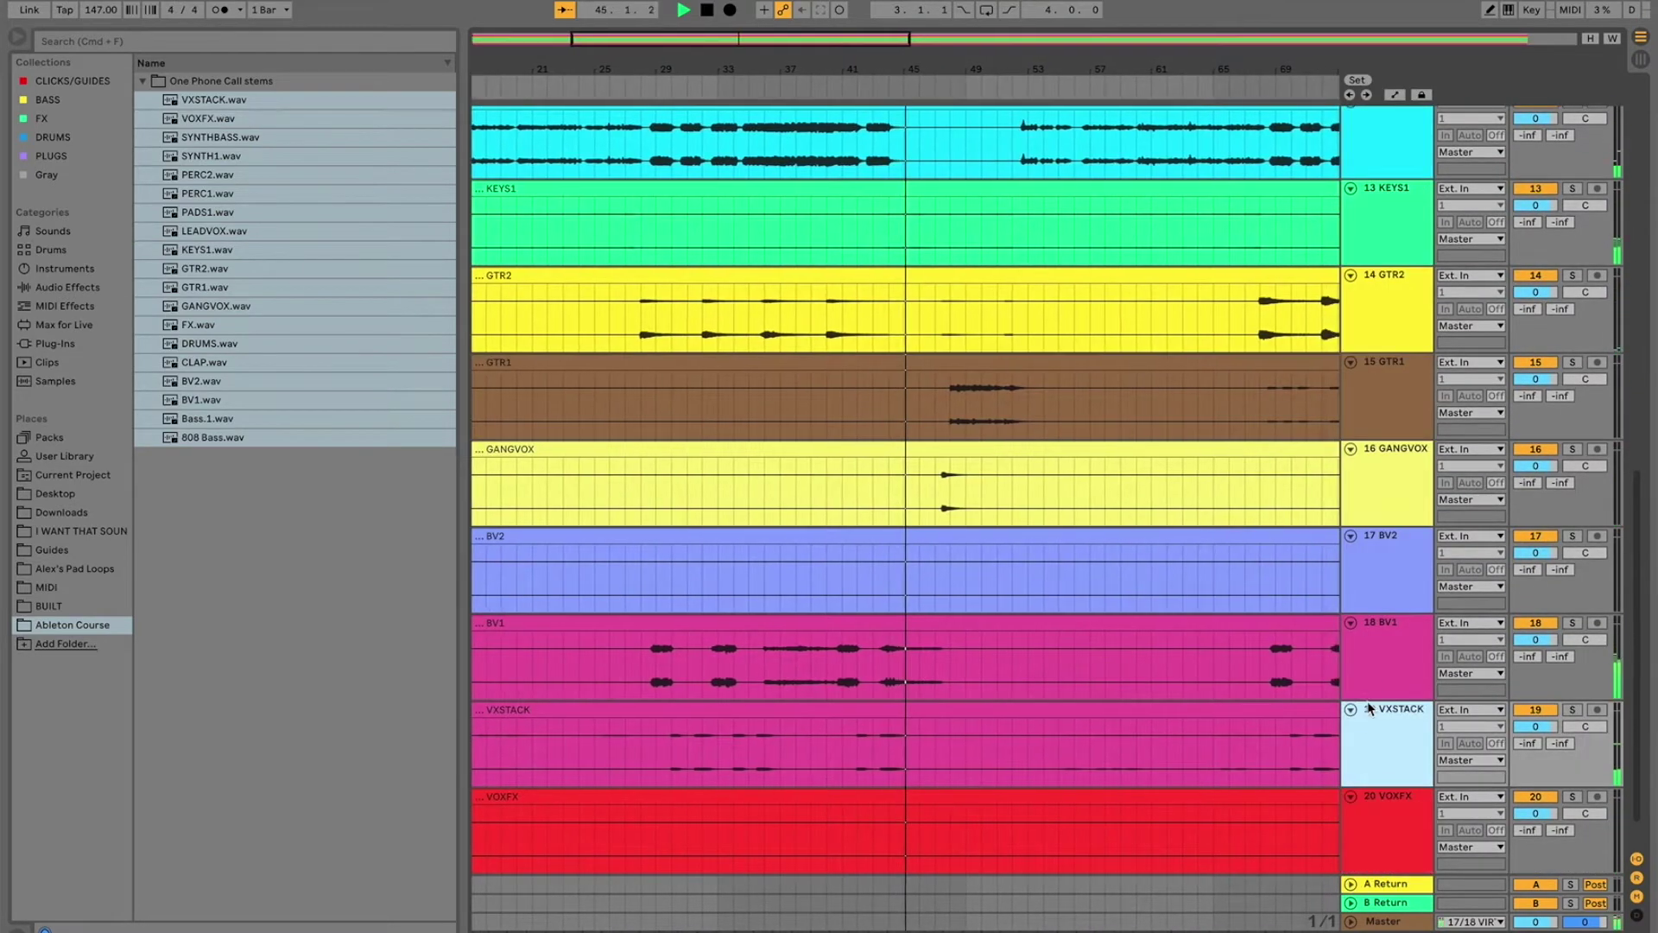
Step: Move the LEADVOX track to the end of the track list, below VOXFX
scroll(1364, 502, "up", 3)
scroll(1370, 592, "up", 3)
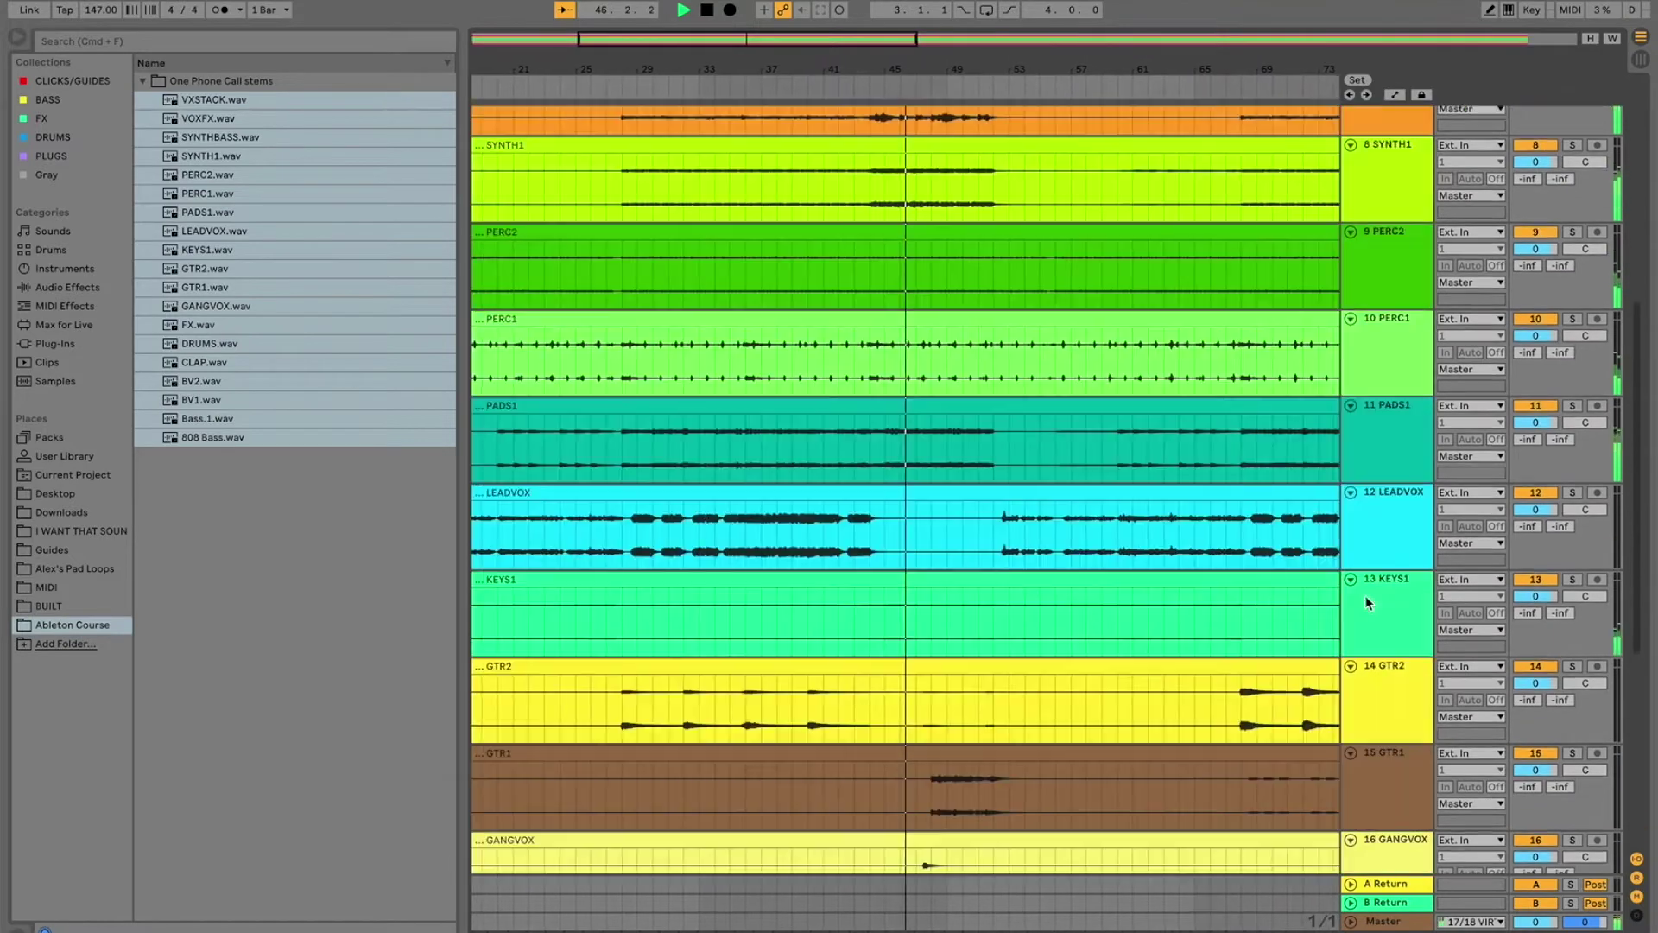
left_click_drag(1359, 527, 1384, 838)
Step: Move the PERC1 and PERC2 tracks between DRUMS and CLAP, with PERC1 first
scroll(1377, 691, "up", 15)
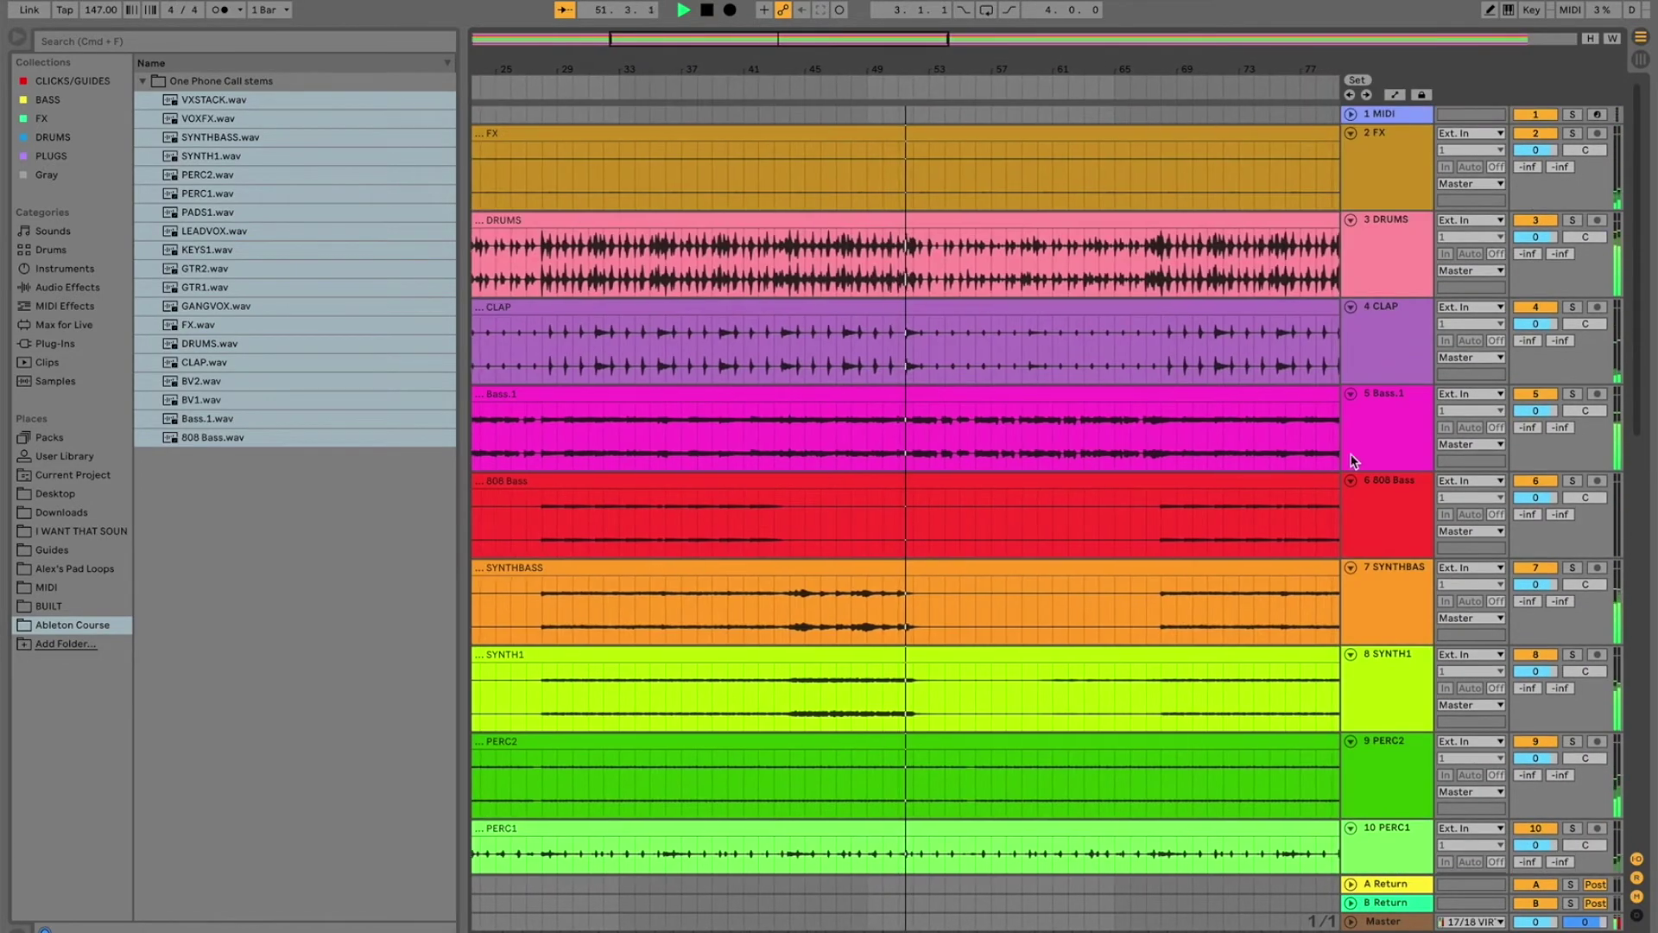
left_click(1358, 242)
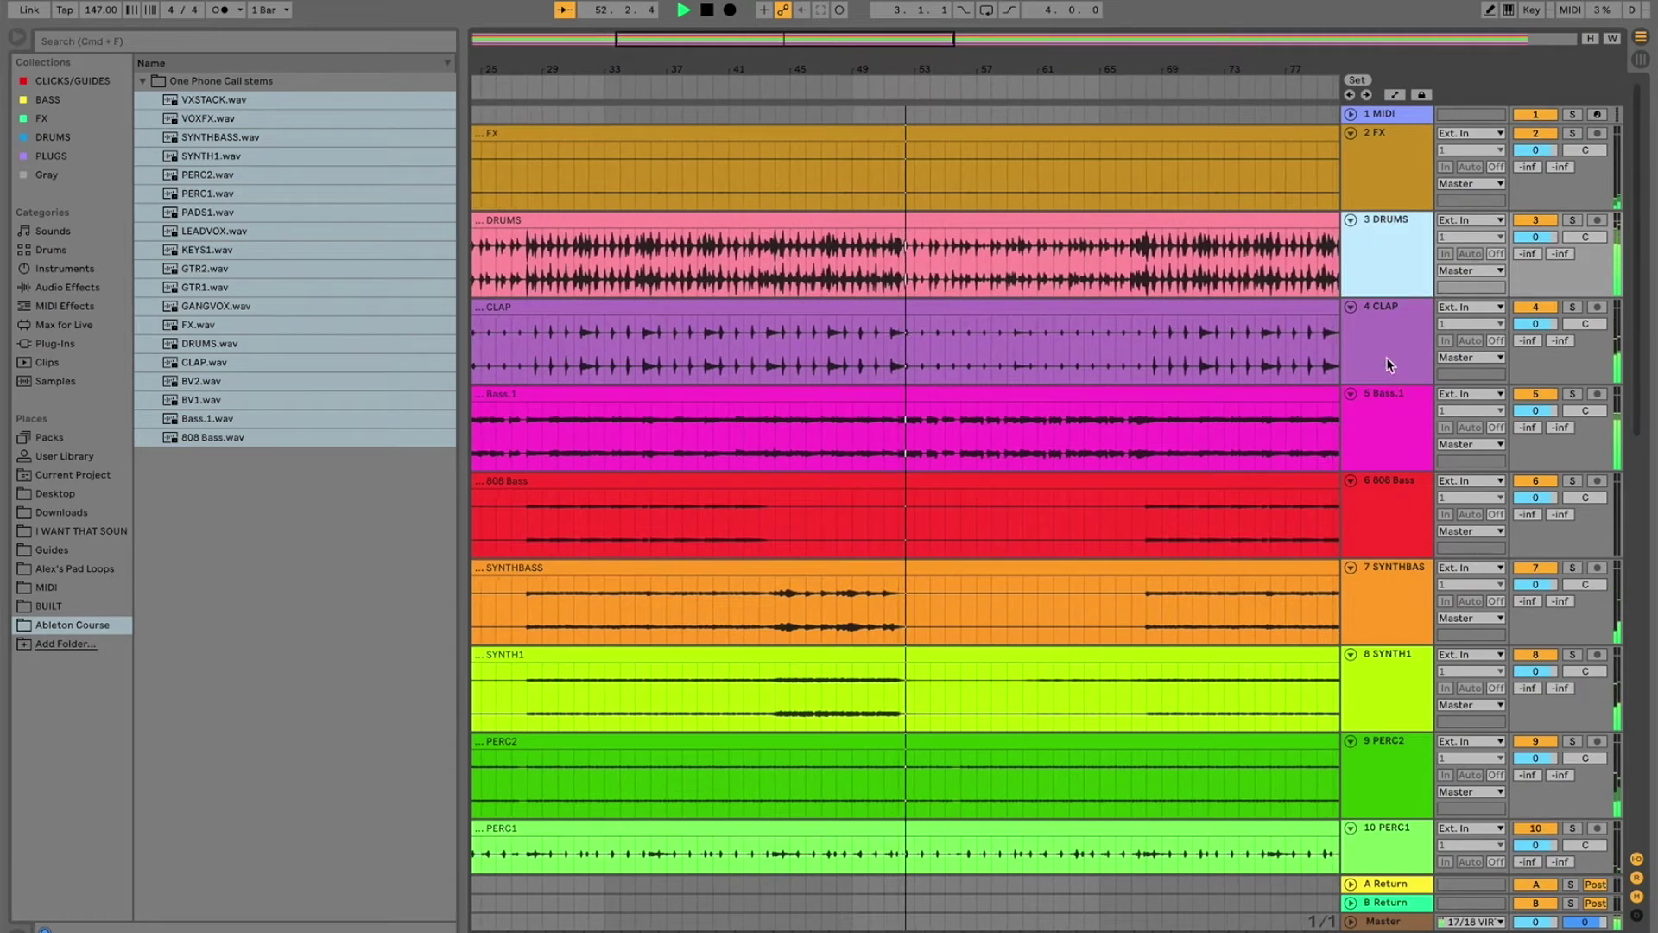
left_click(1387, 360)
scroll(1390, 717, "down", 2)
left_click(1390, 758)
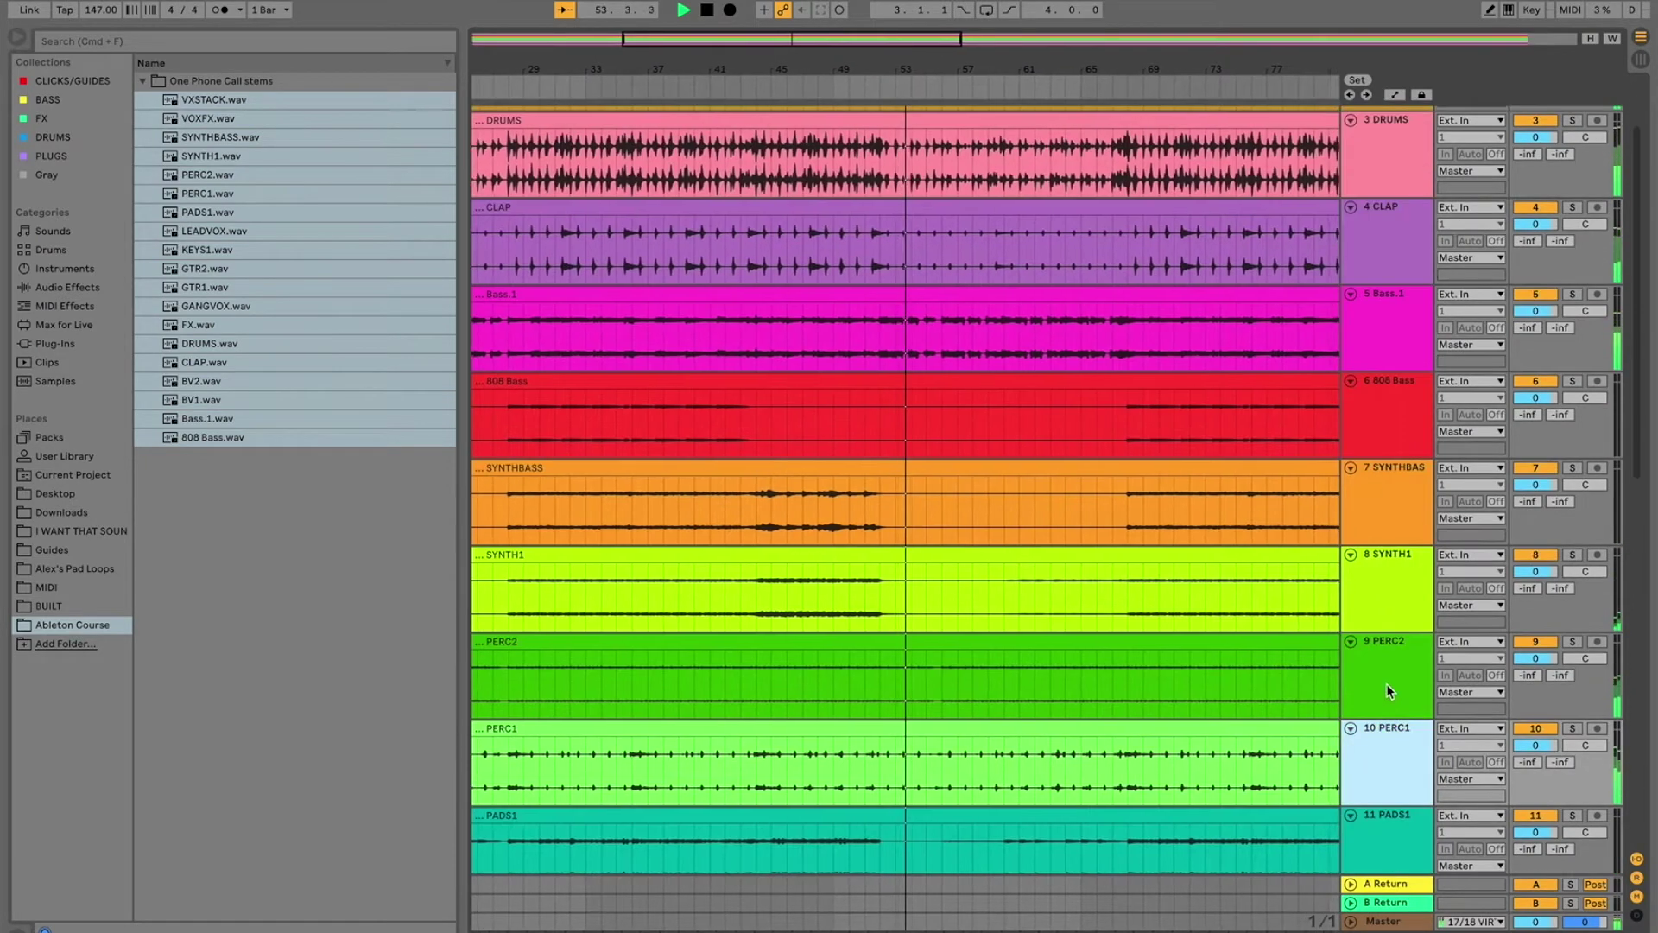
left_click_drag(1383, 775, 1407, 212)
left_click_drag(1380, 739, 1389, 292)
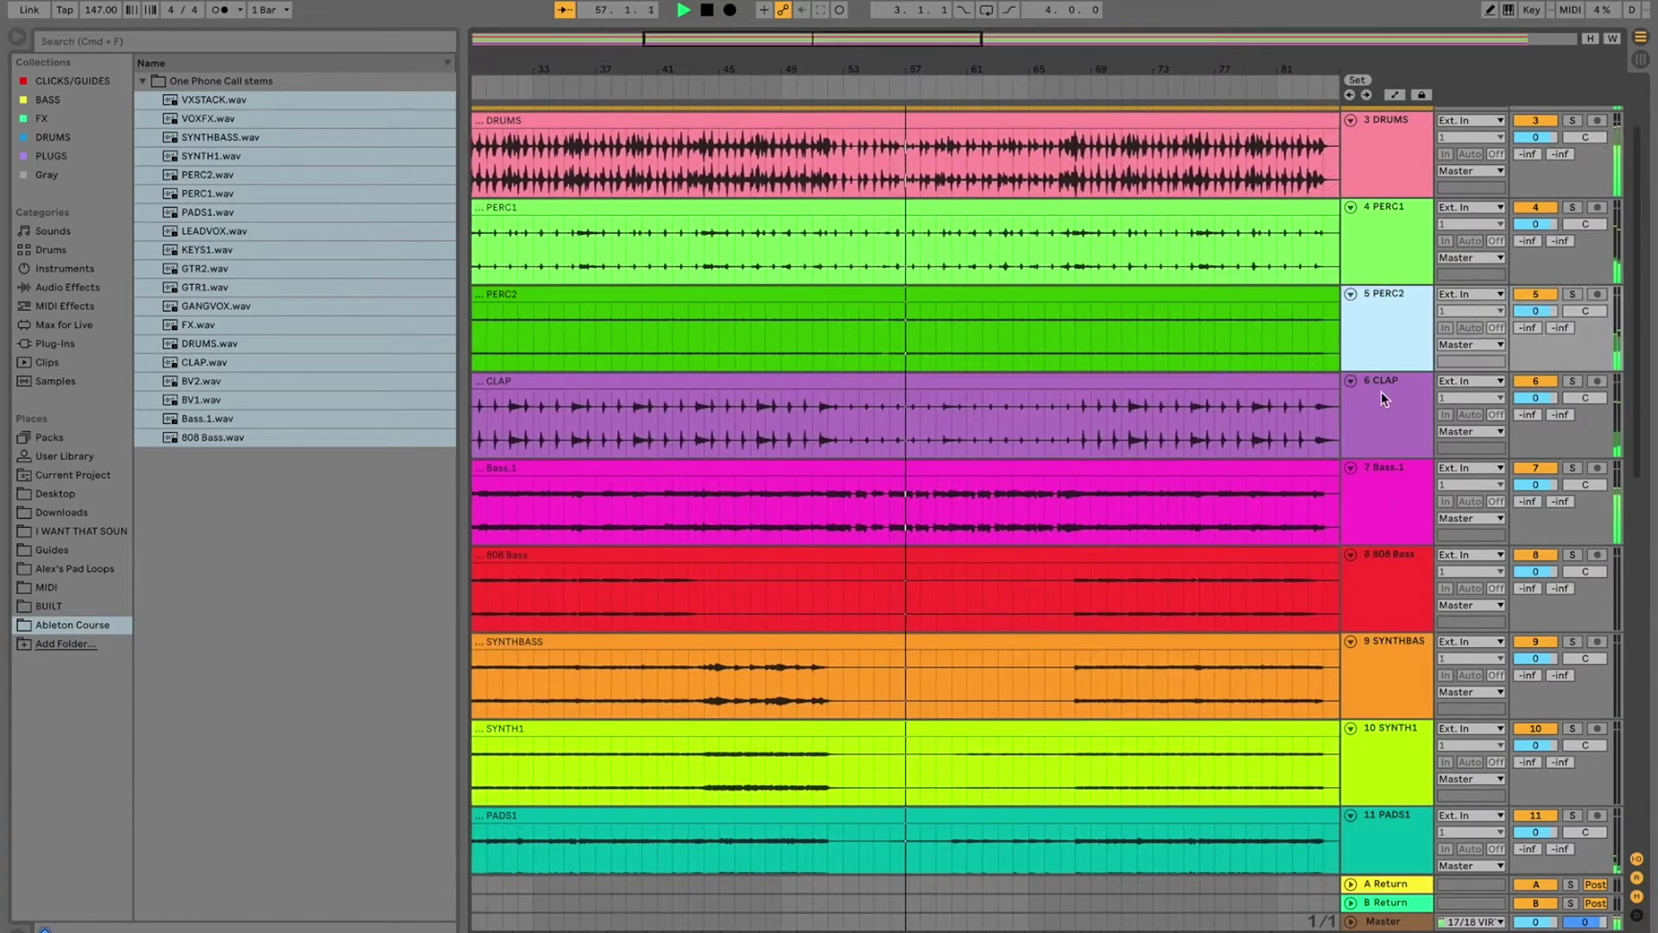
Step: Move the SYNTHBASS track above 808 Bass so it sits directly below Bass.1
left_click(1403, 433)
left_click(1406, 484)
left_click(1407, 597)
left_click_drag(1402, 688, 1395, 568)
Step: Move the KEYS1 track above SYNTH1 and the GTR1 track above GTR2
scroll(1408, 642, "down", 4)
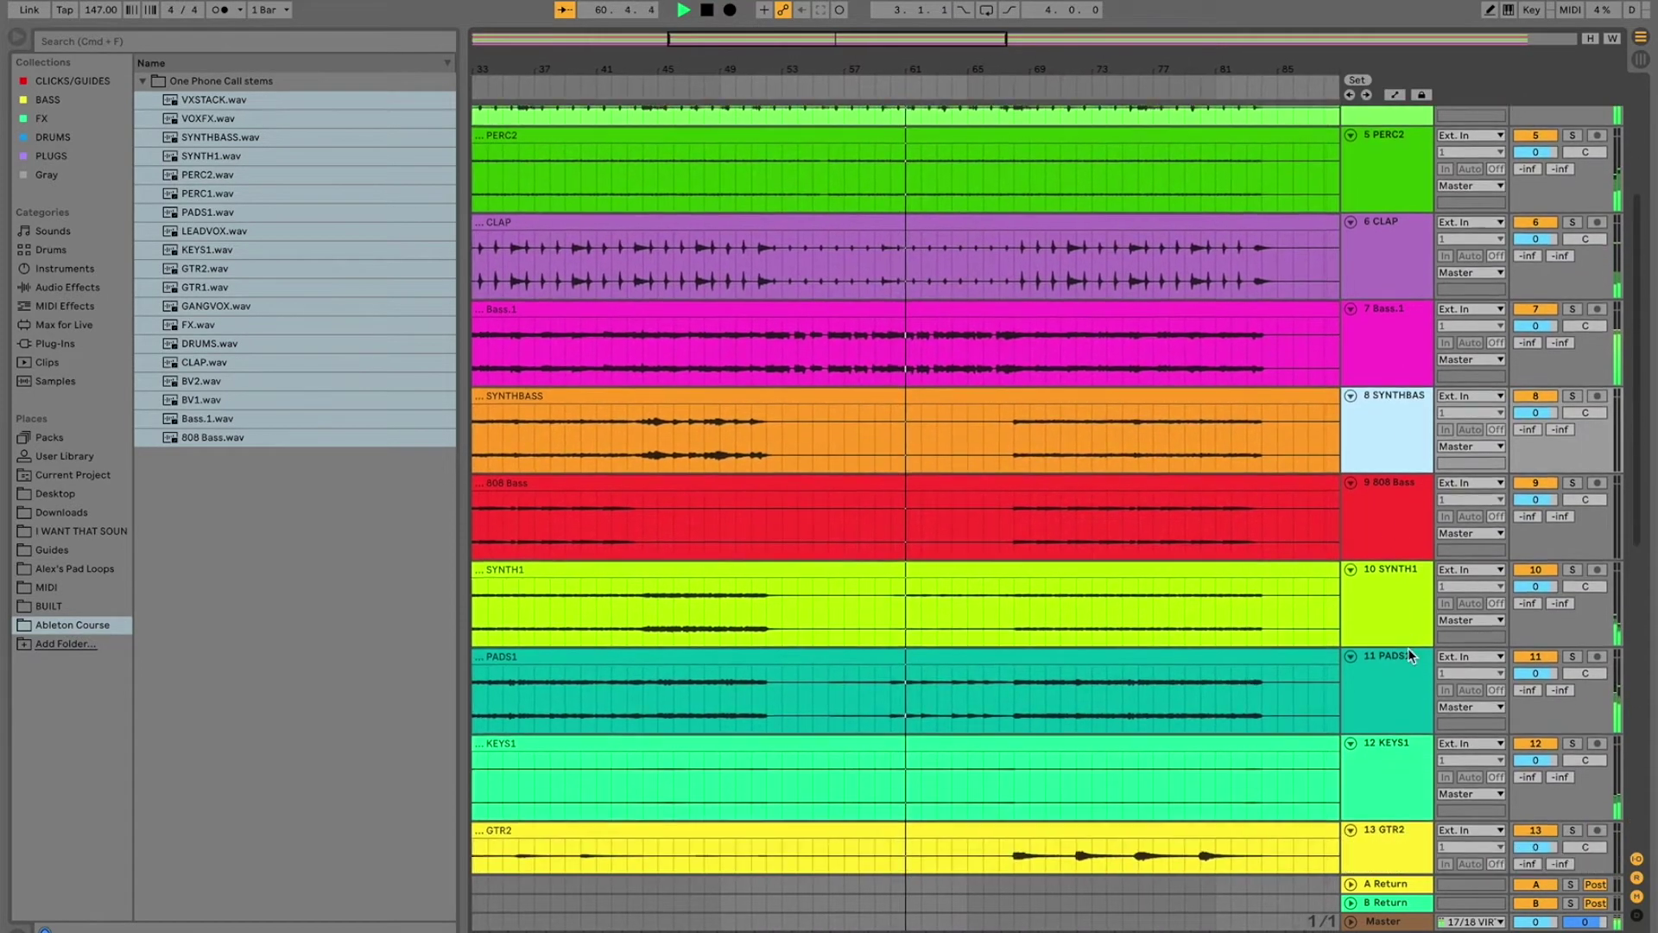
scroll(1408, 648, "down", 2)
left_click(1397, 706)
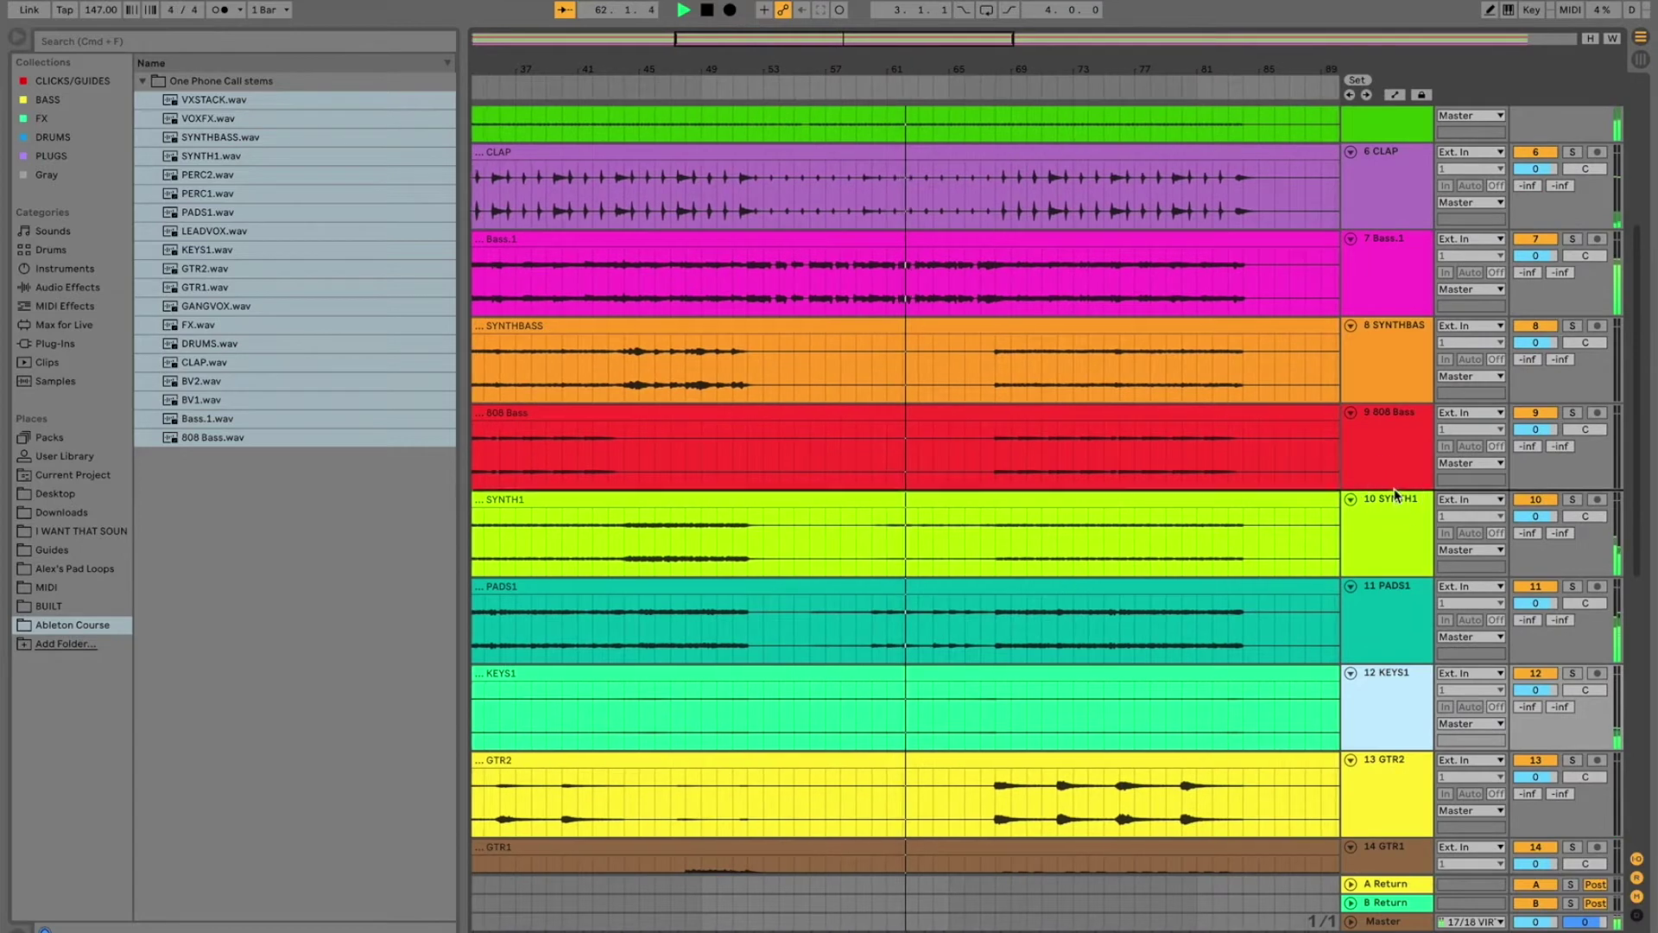
left_click_drag(1396, 494, 1396, 496)
scroll(1395, 625, "down", 5)
left_click(1396, 677)
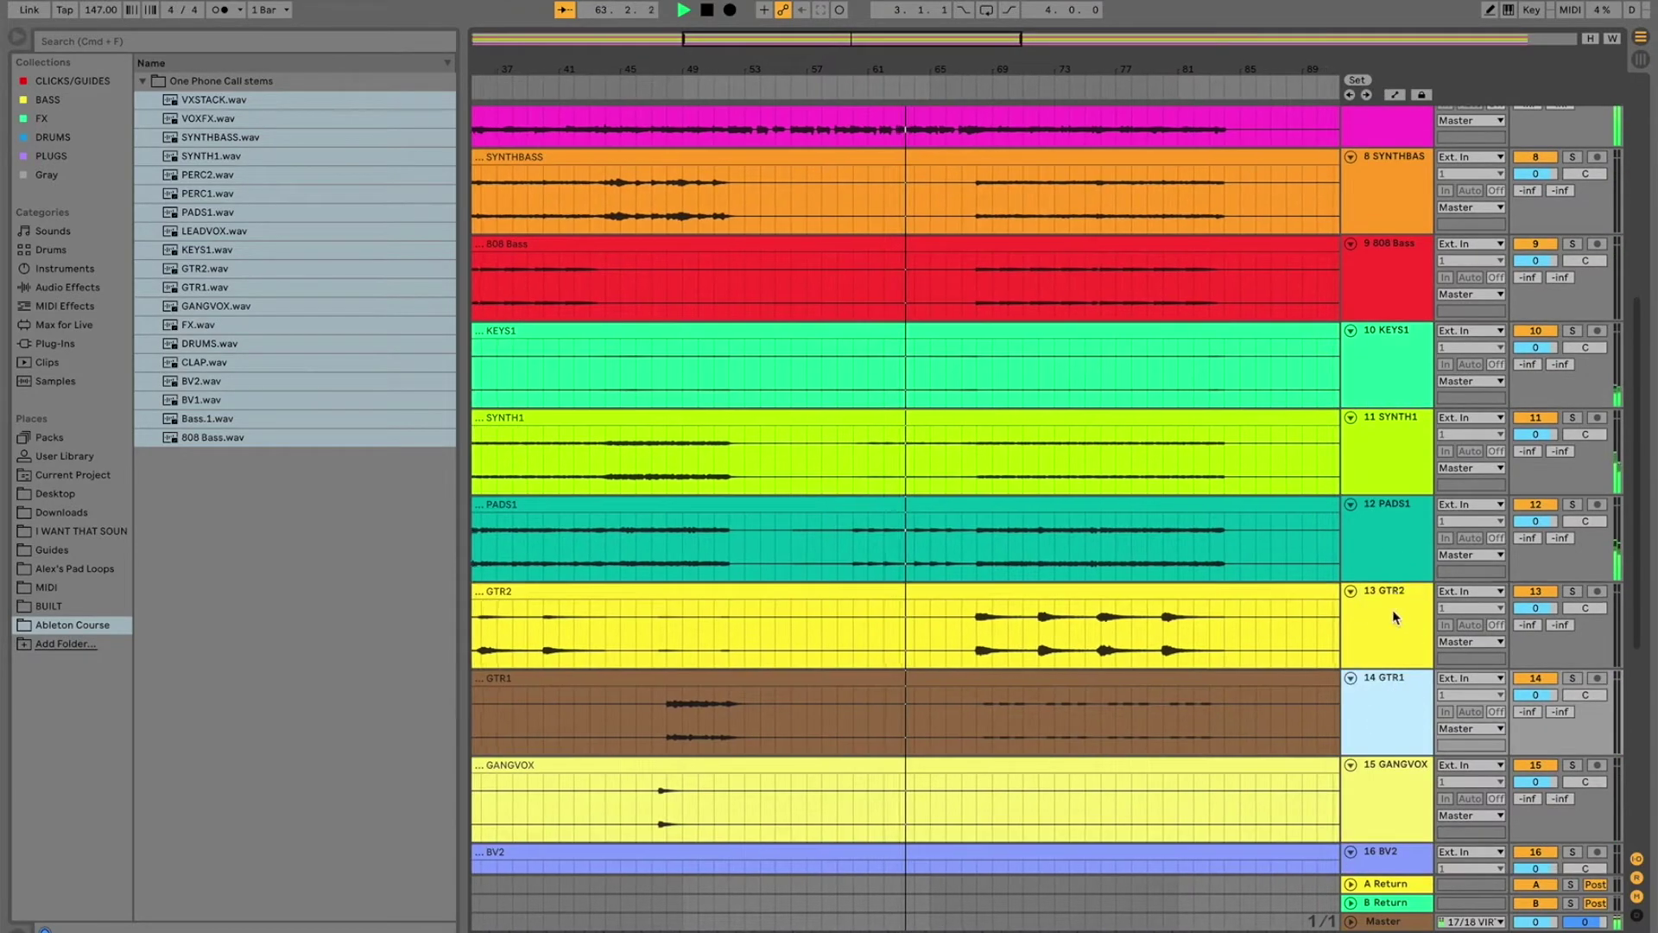
left_click_drag(1395, 617, 1396, 618)
Step: Reorder the backing vocals by moving VXSTACK directly below GANGVOX and BV2 below BV1
scroll(1399, 679, "down", 9)
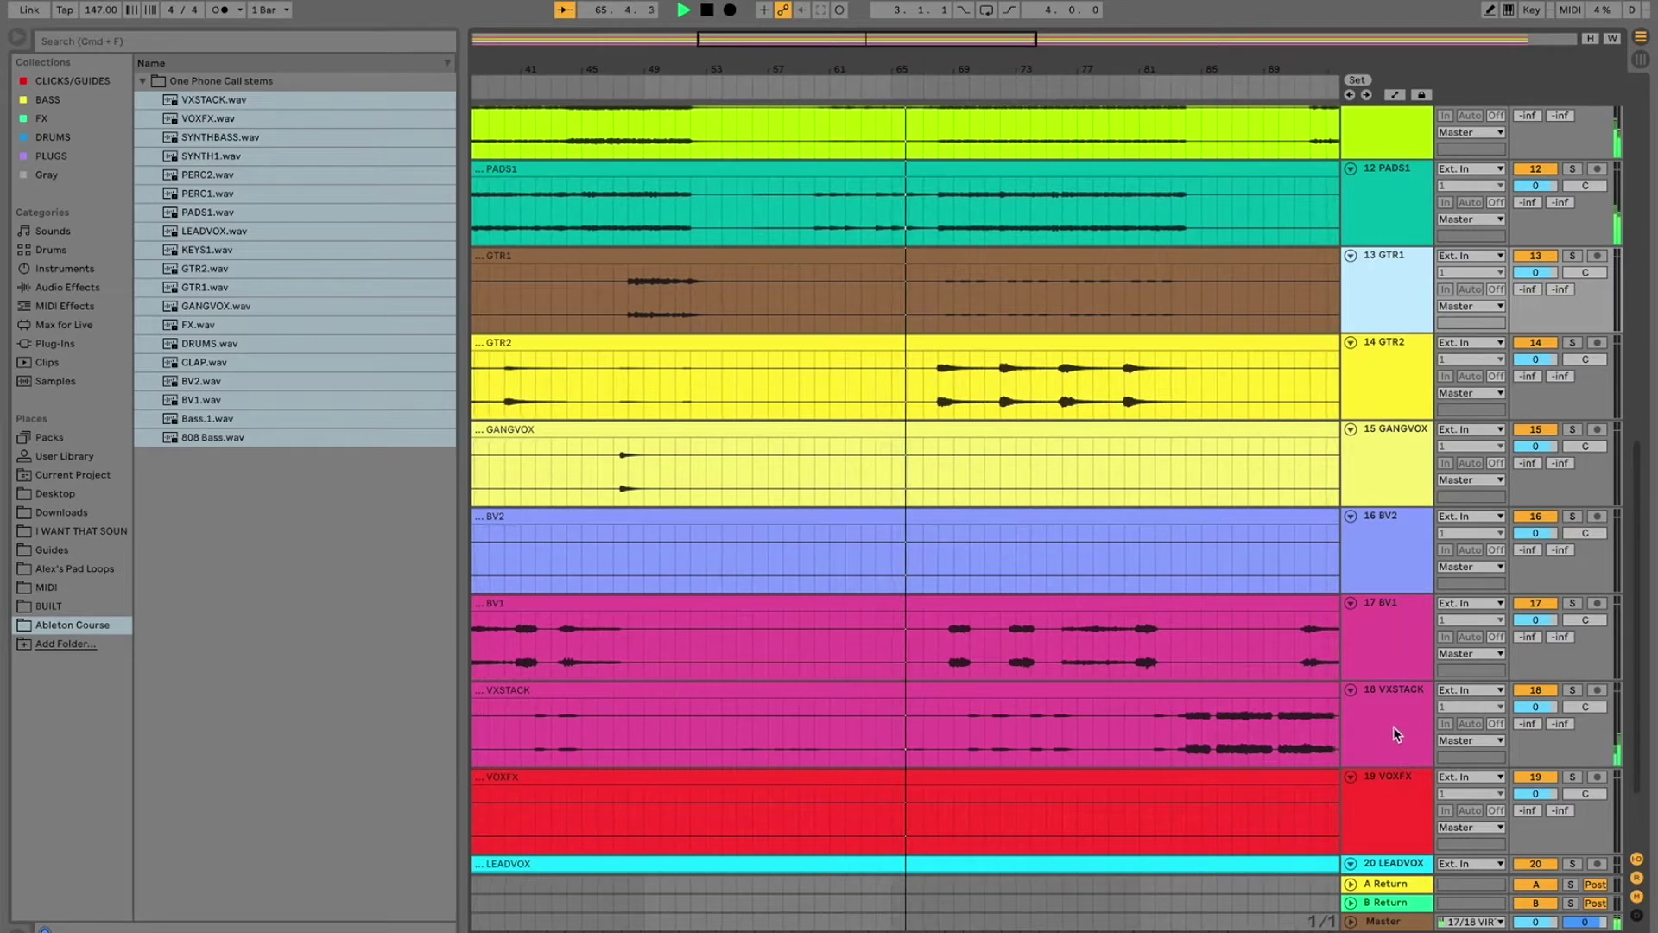
left_click_drag(1387, 722, 1385, 516)
left_click_drag(1388, 635, 1396, 803)
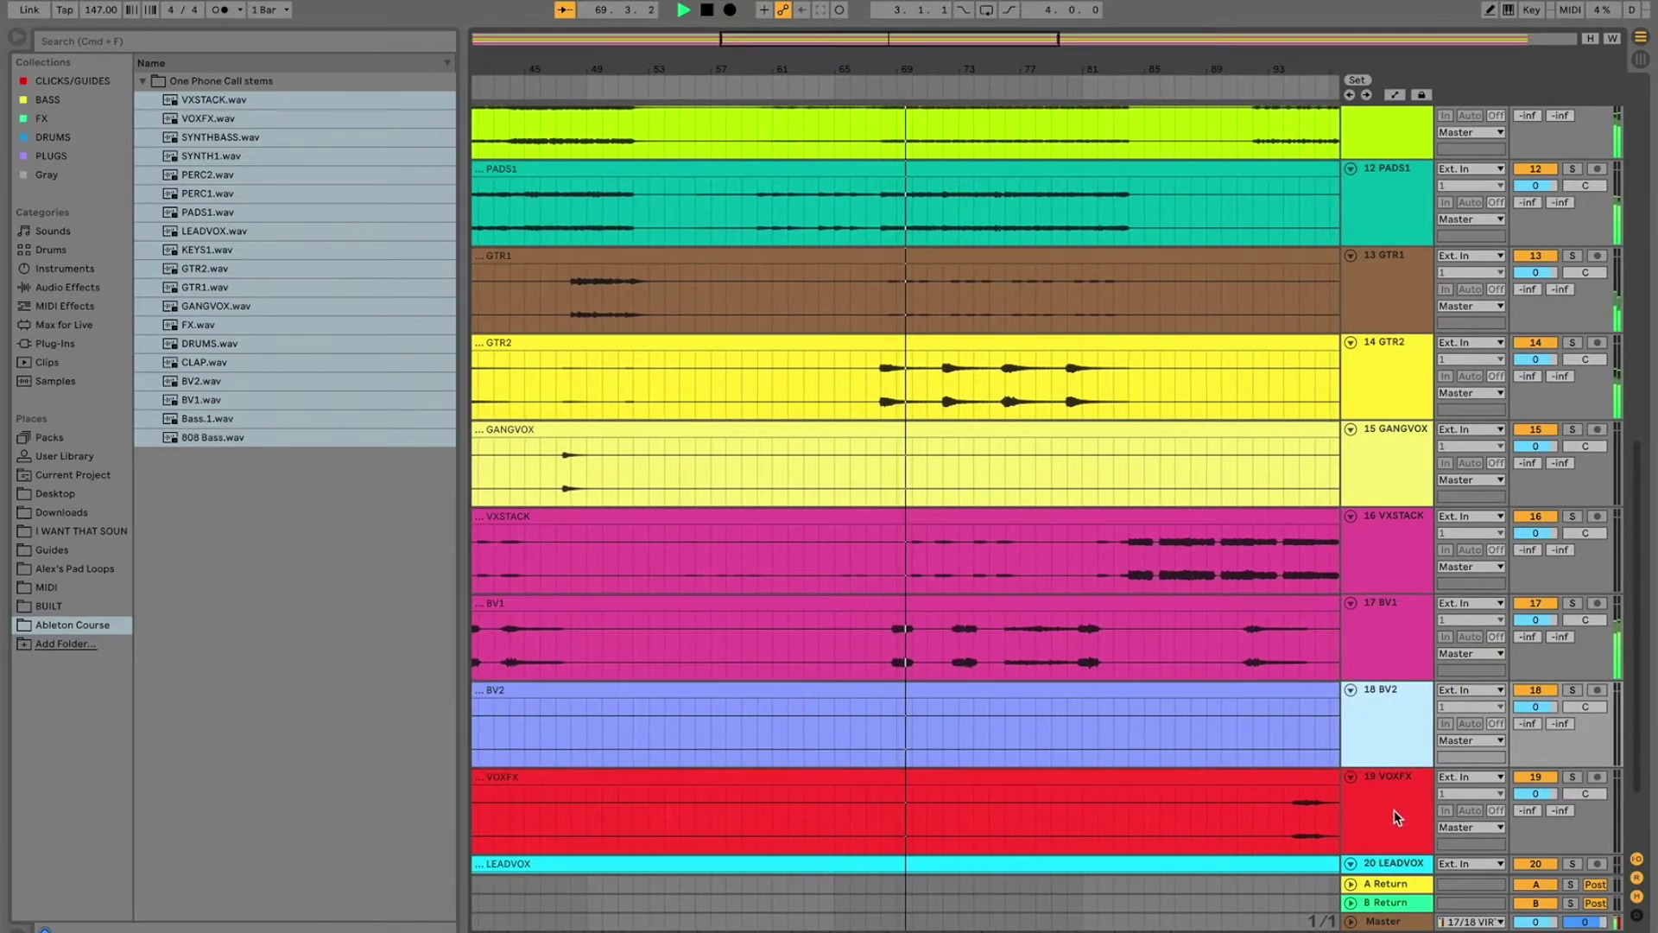
Step: Stop playback and move the FX track below CLAP, at the end of the drum tracks
scroll(1394, 810, "down", 2)
scroll(1392, 805, "down", 1)
left_click(1387, 790)
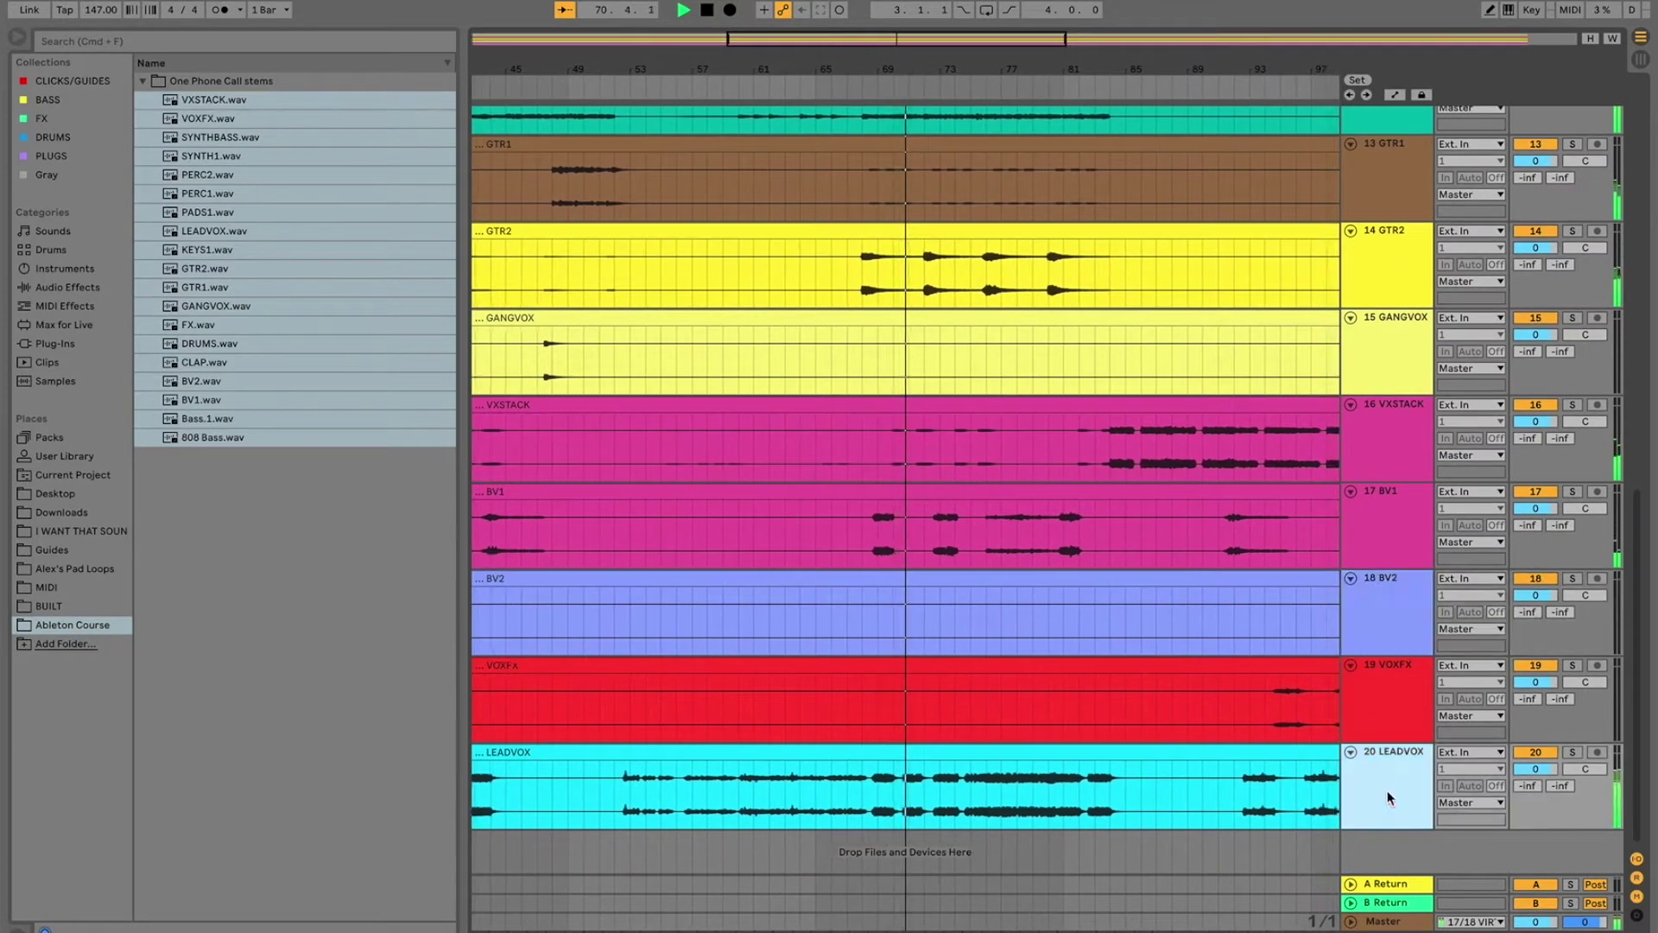
scroll(1381, 712, "up", 10)
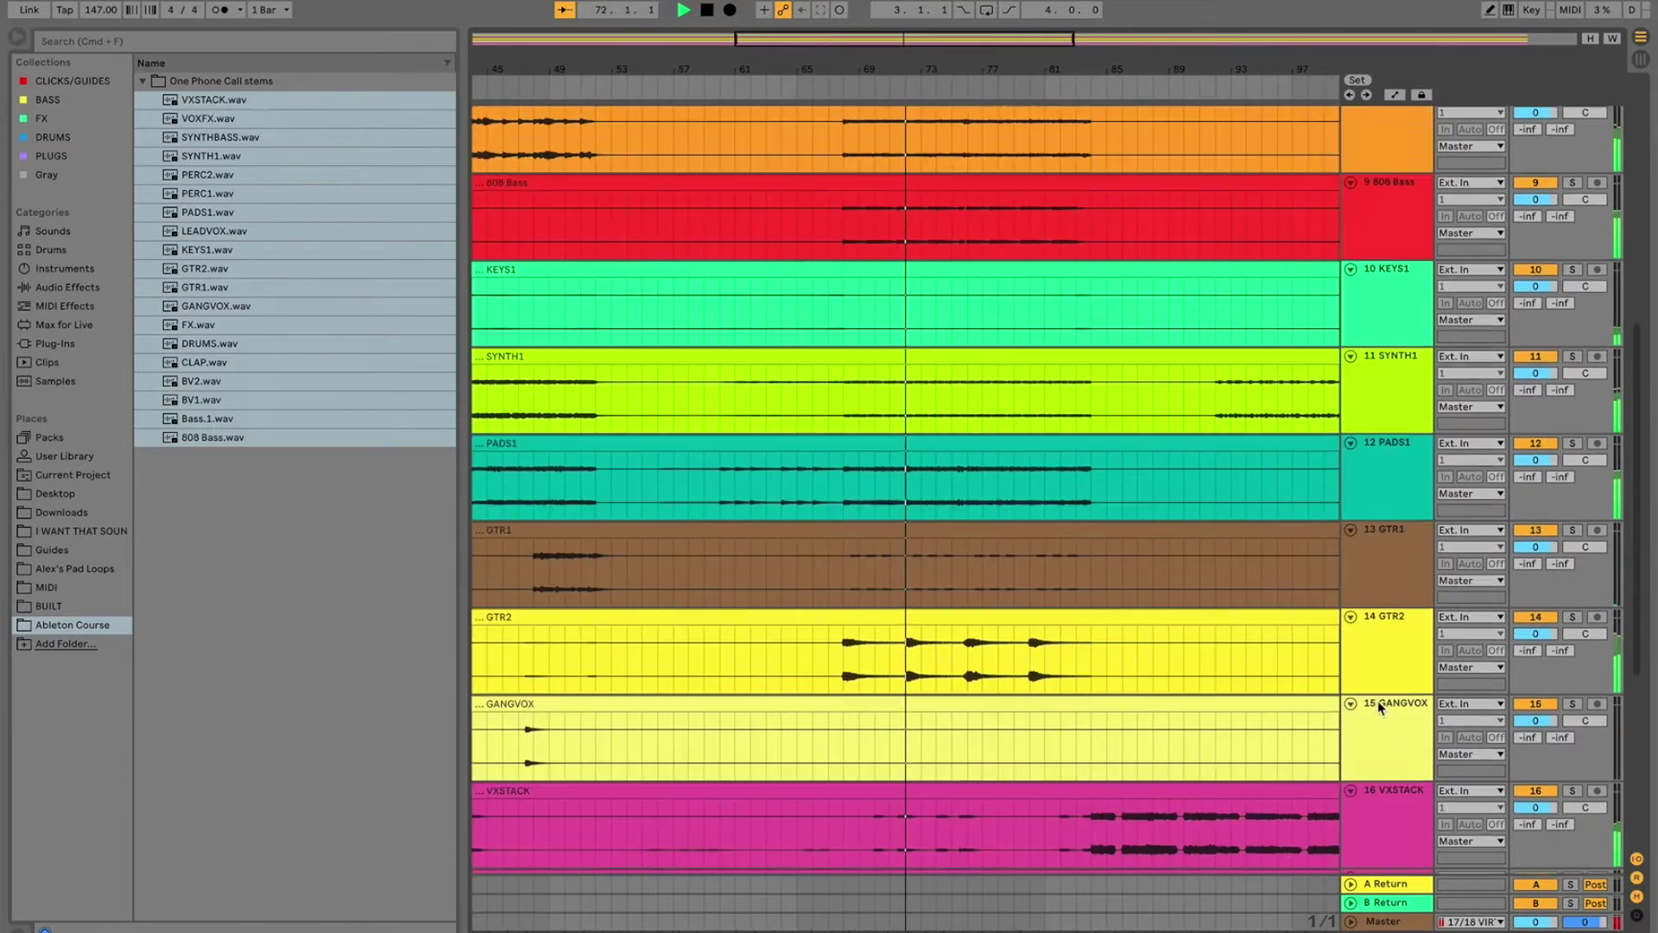
key("space")
scroll(1330, 501, "up", 7)
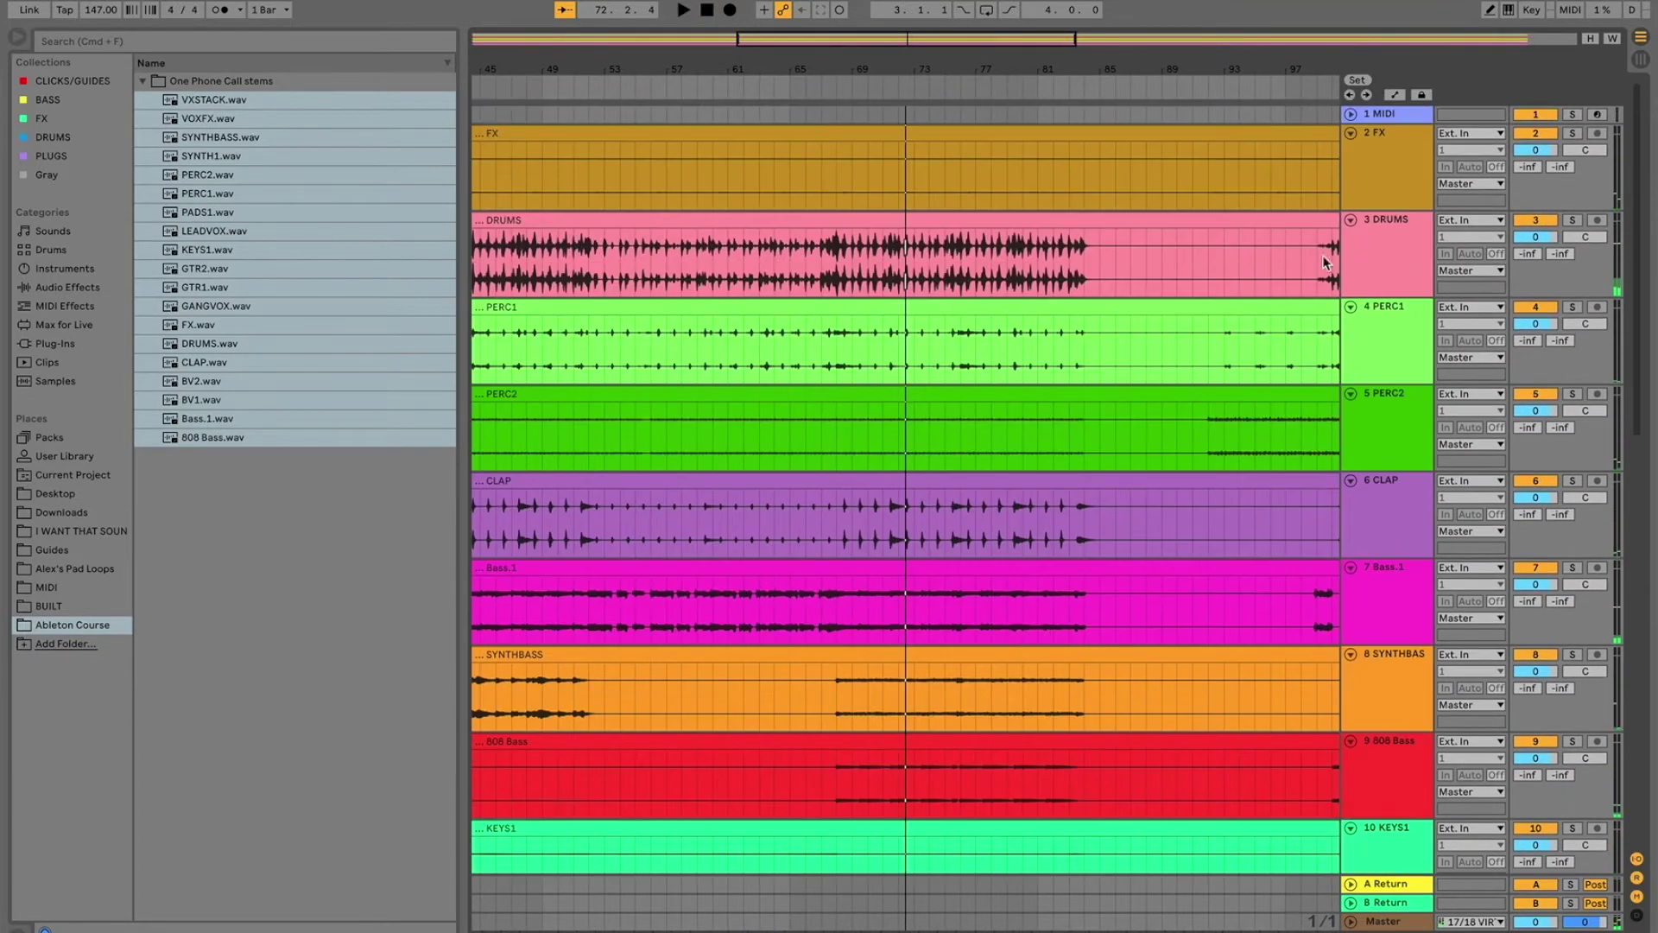
left_click_drag(1382, 139, 1400, 539)
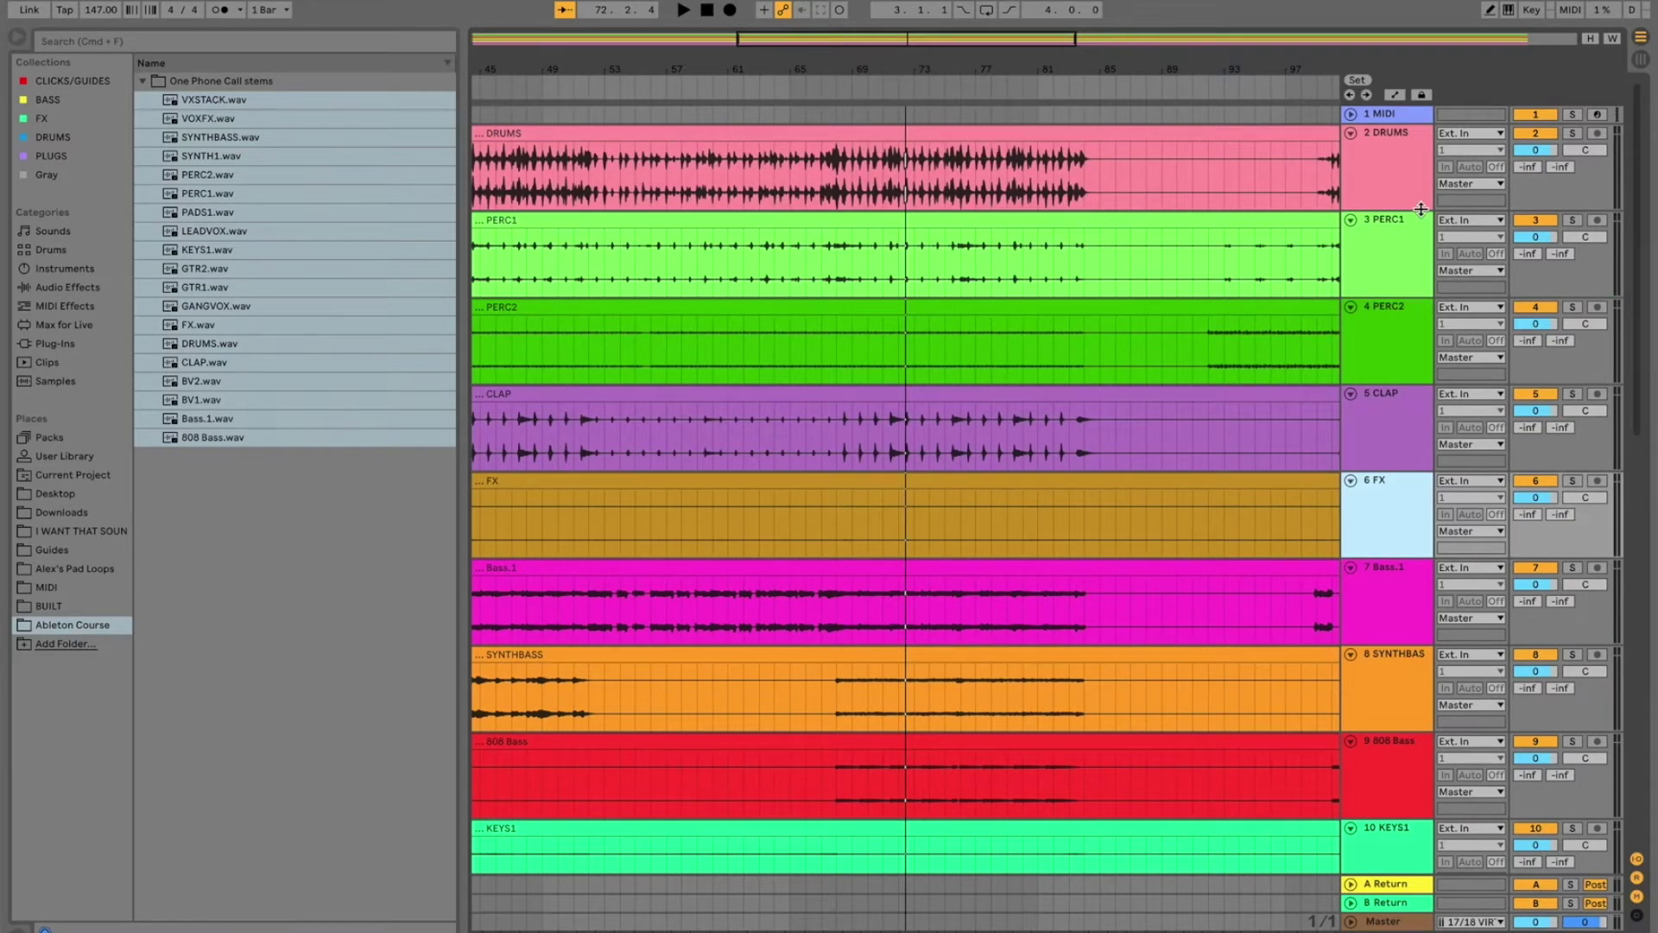
Step: Color the DRUMS, PERC1, PERC2, CLAP and FX tracks red and assign that track color to their clips
left_click(1375, 164)
left_click(1366, 428, "shift")
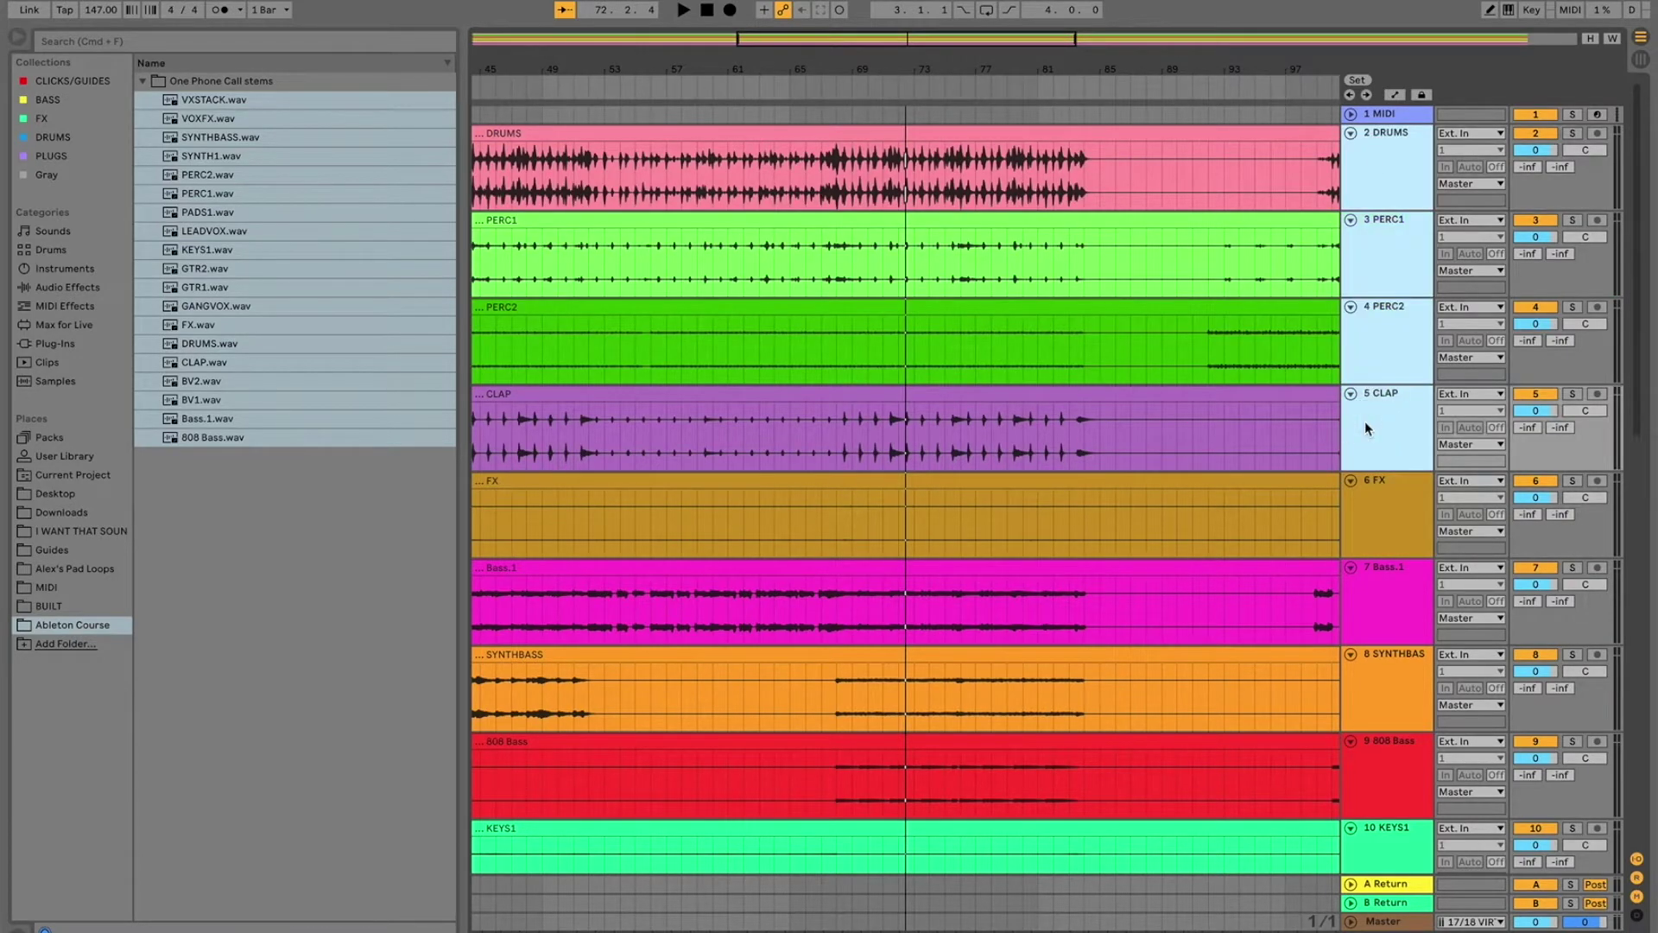
left_click(1395, 502, "shift")
right_click(1395, 503)
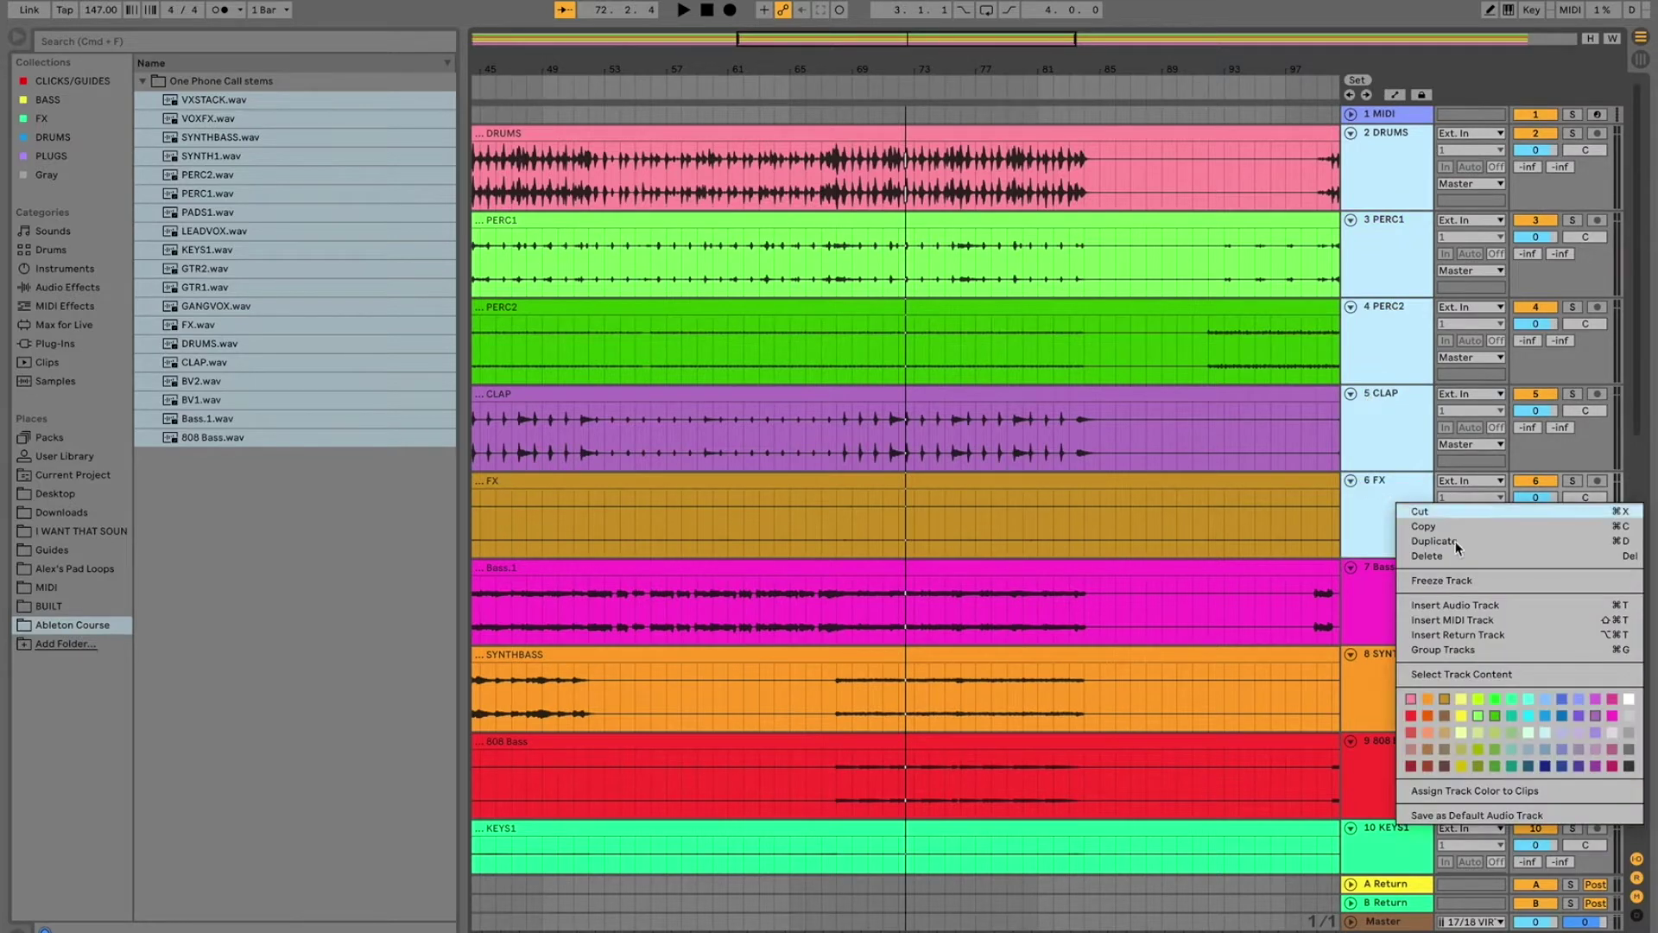
left_click(1412, 718)
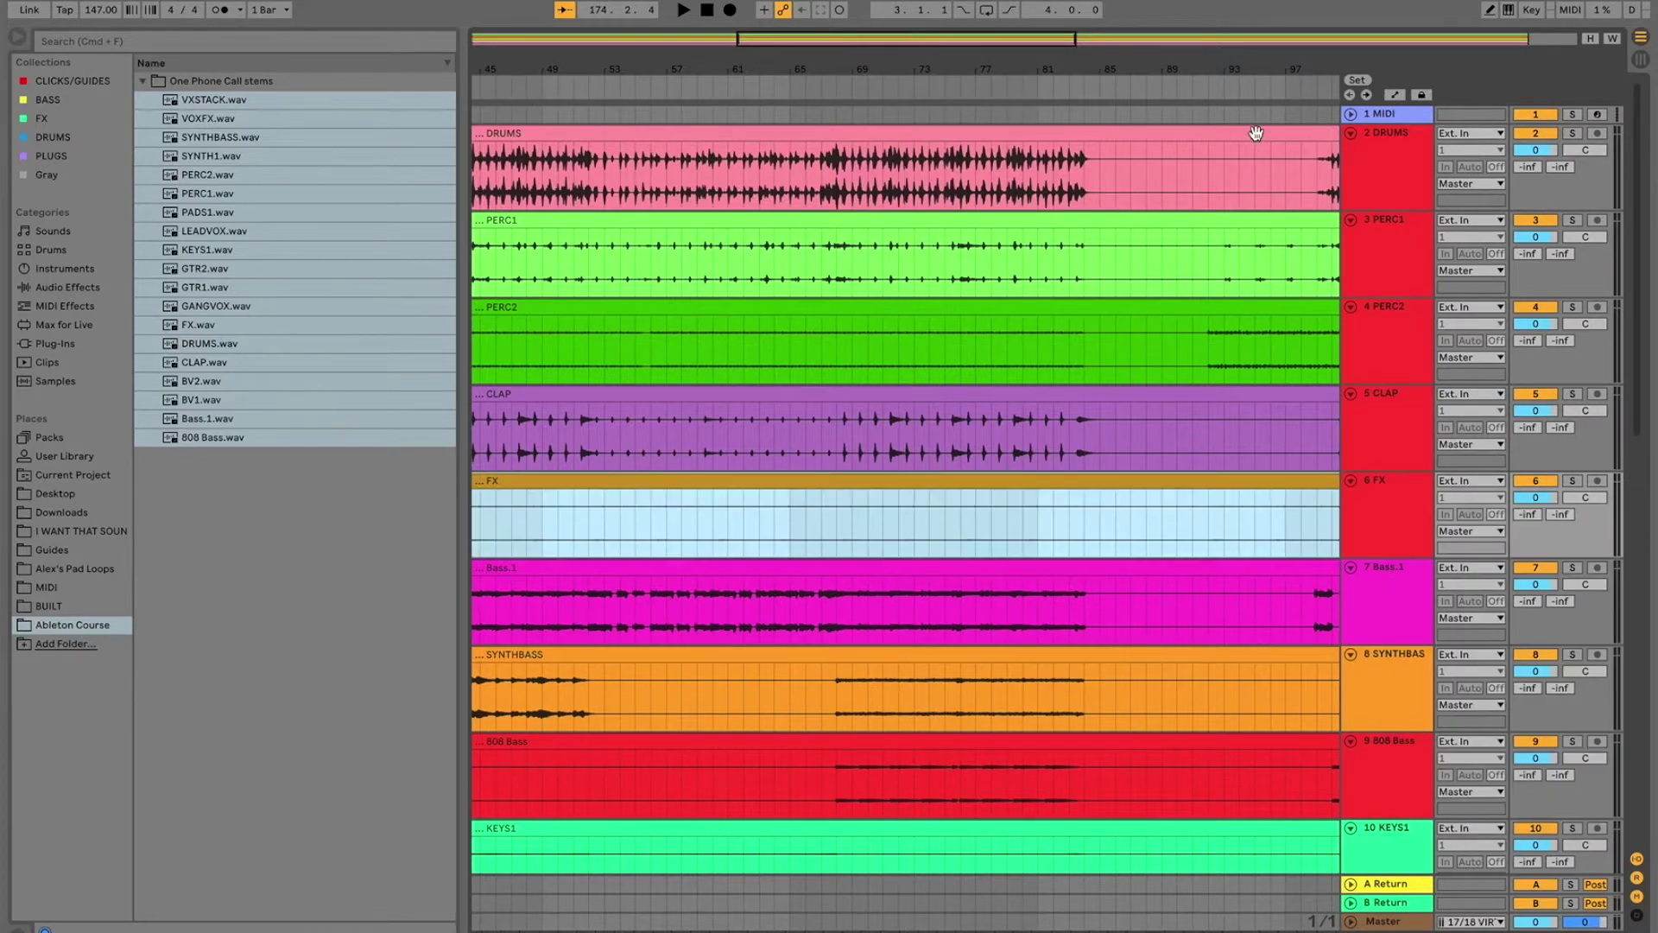
right_click(1257, 138)
left_click(1272, 455)
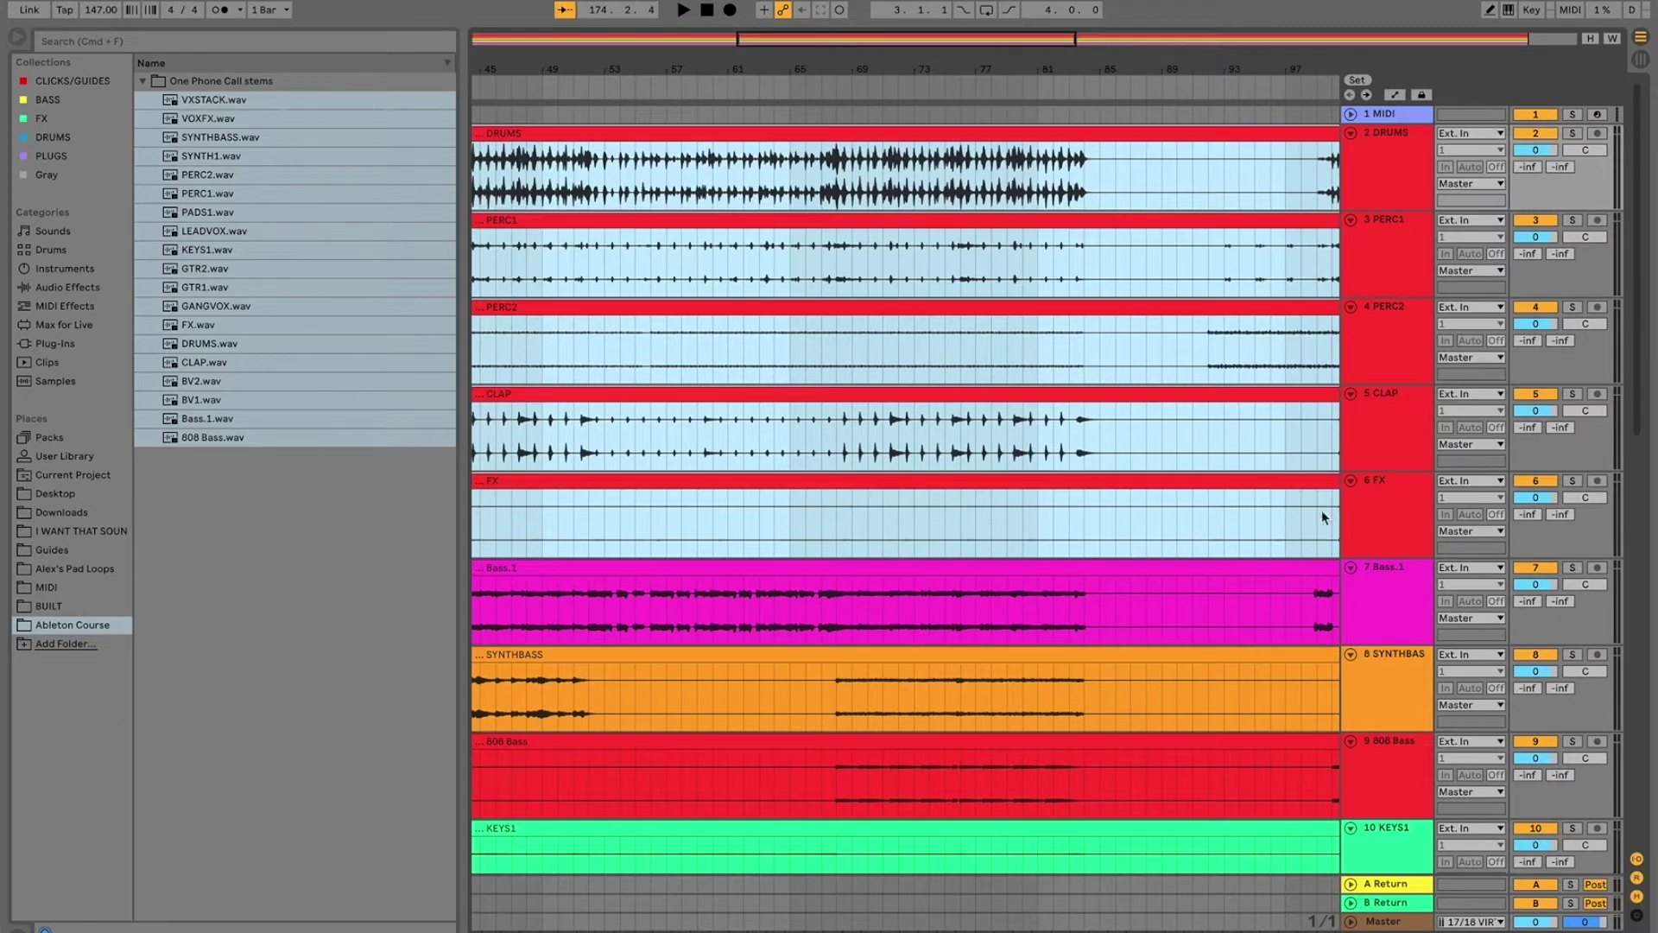
Step: Color the Bass.1, SYNTHBASS and 808 Bass tracks and their clips blue
left_click(1392, 567)
left_click(1408, 779, "shift")
right_click(1409, 783)
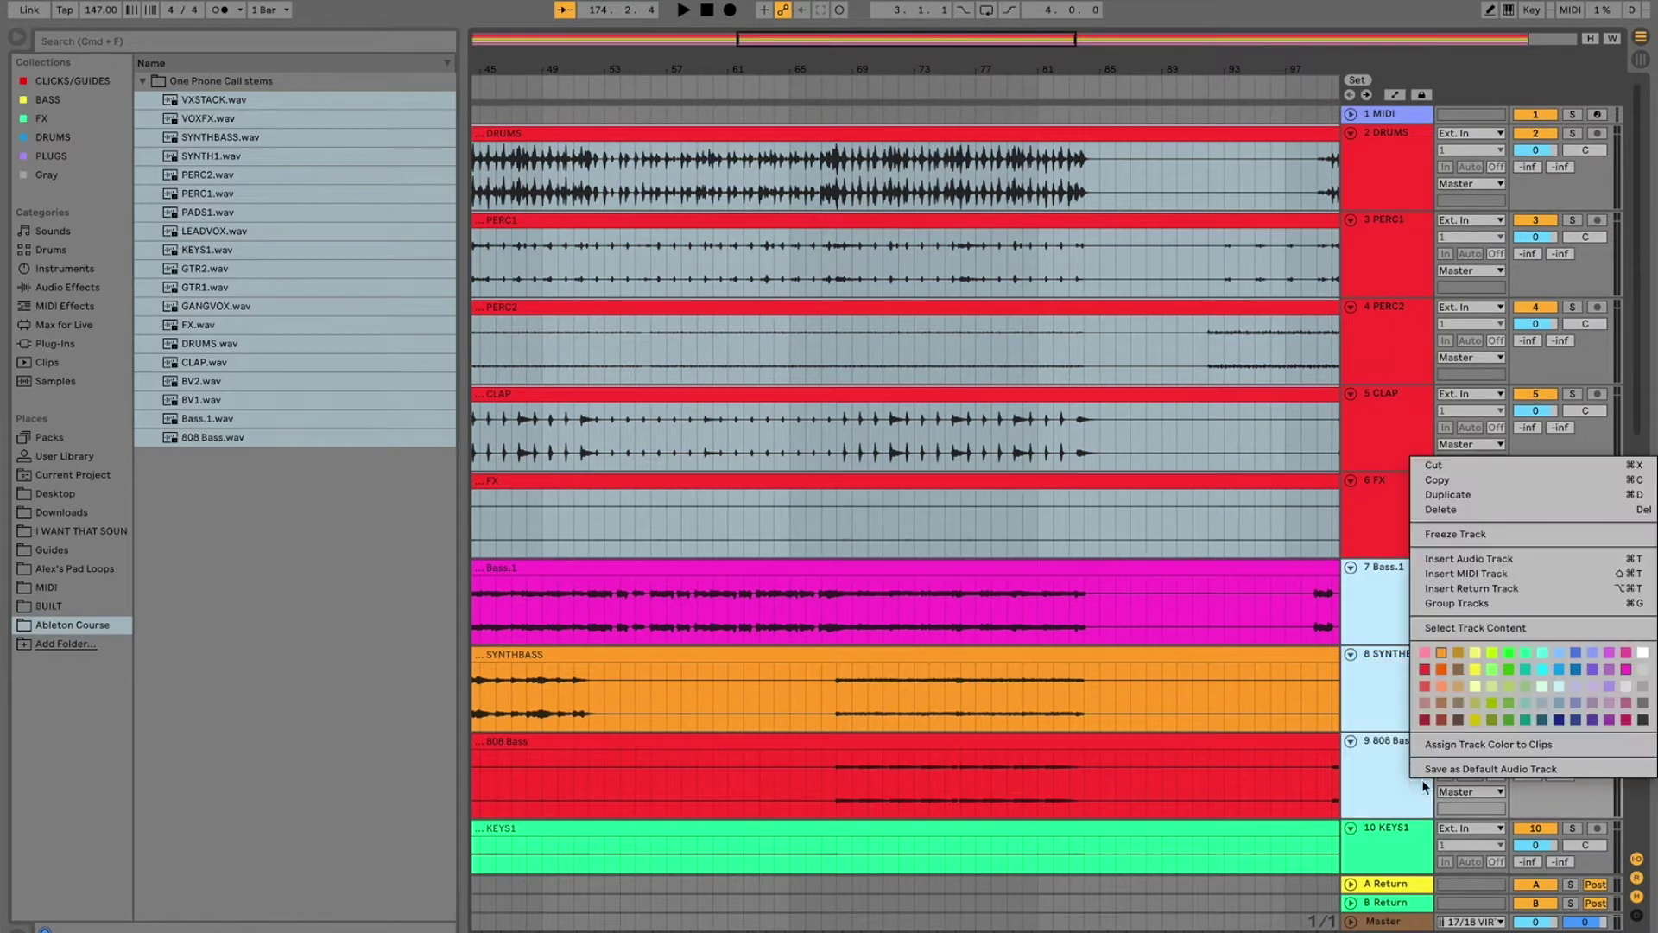
left_click(1559, 668)
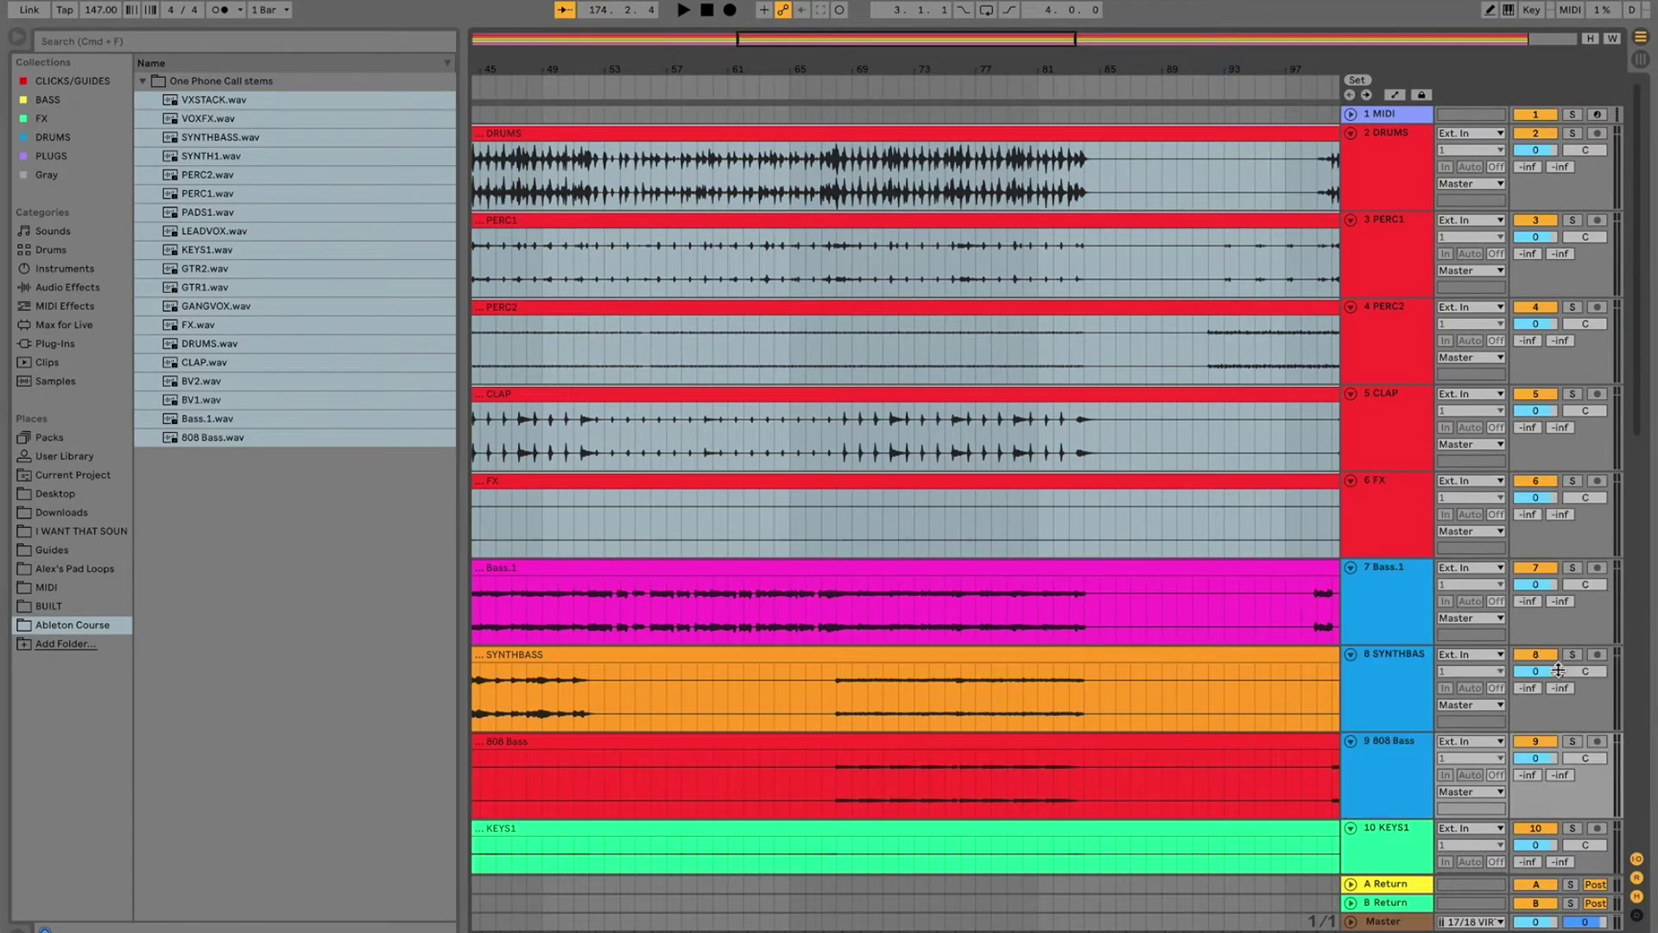
left_click(1235, 589)
left_click(1232, 739, "shift")
right_click(1232, 739)
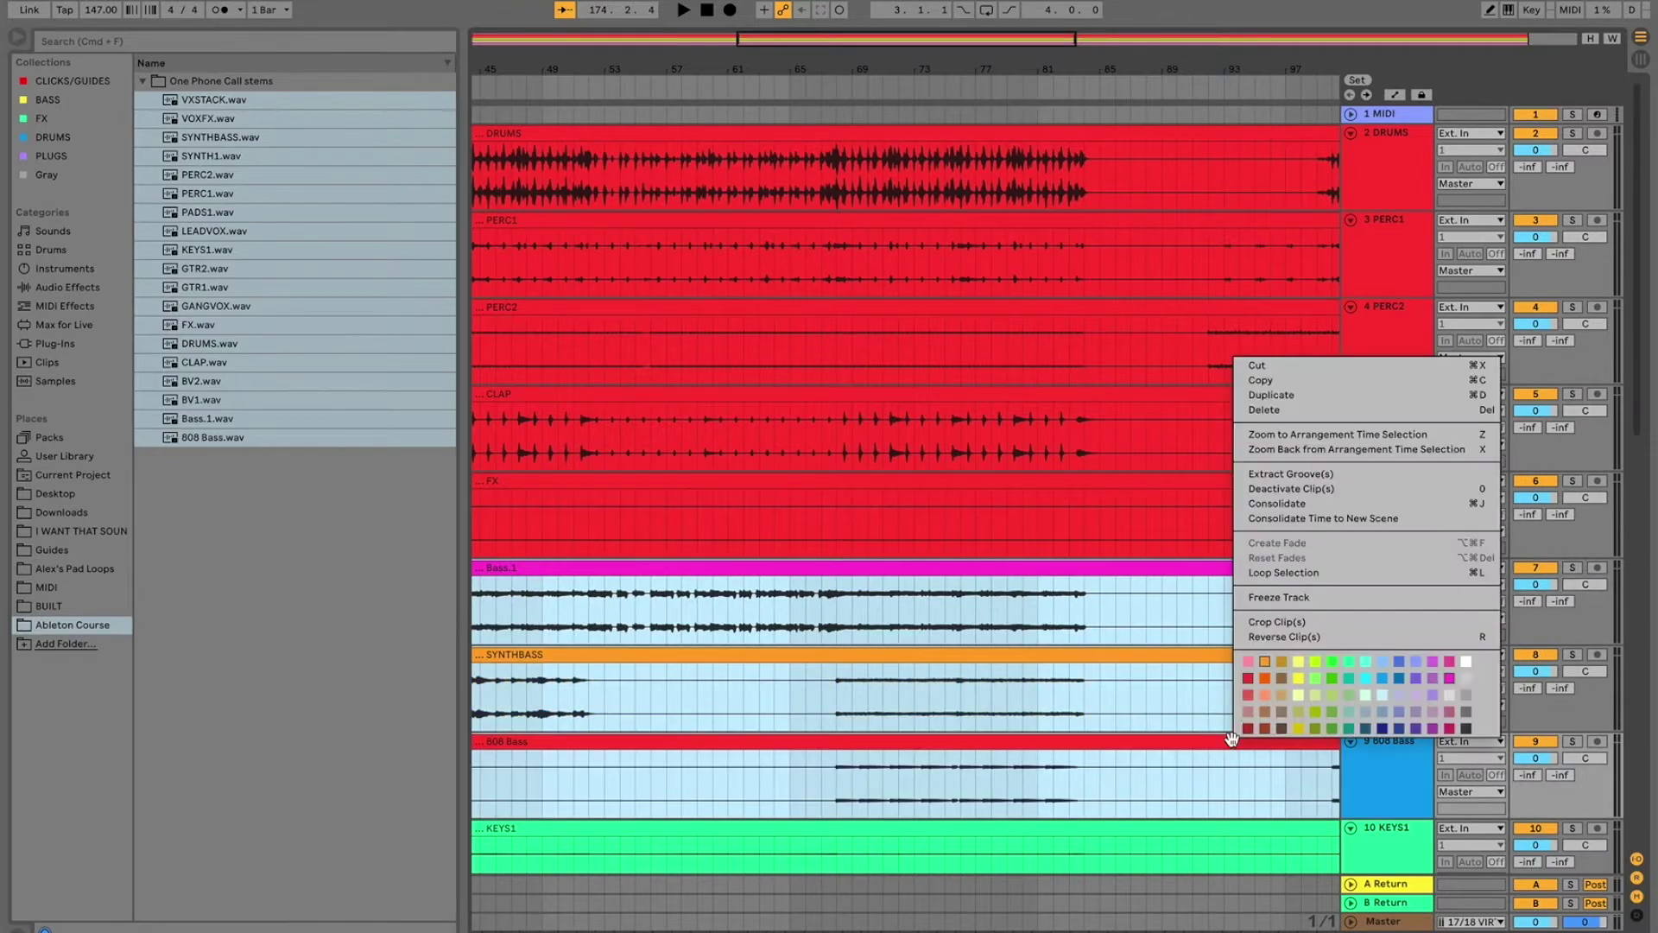
left_click(1387, 681)
Step: Place GTR1 and GTR2 directly below 808 Bass, above KEYS1, SYNTH1 and PADS1, and color both guitar tracks dark blue
scroll(1399, 604, "down", 6)
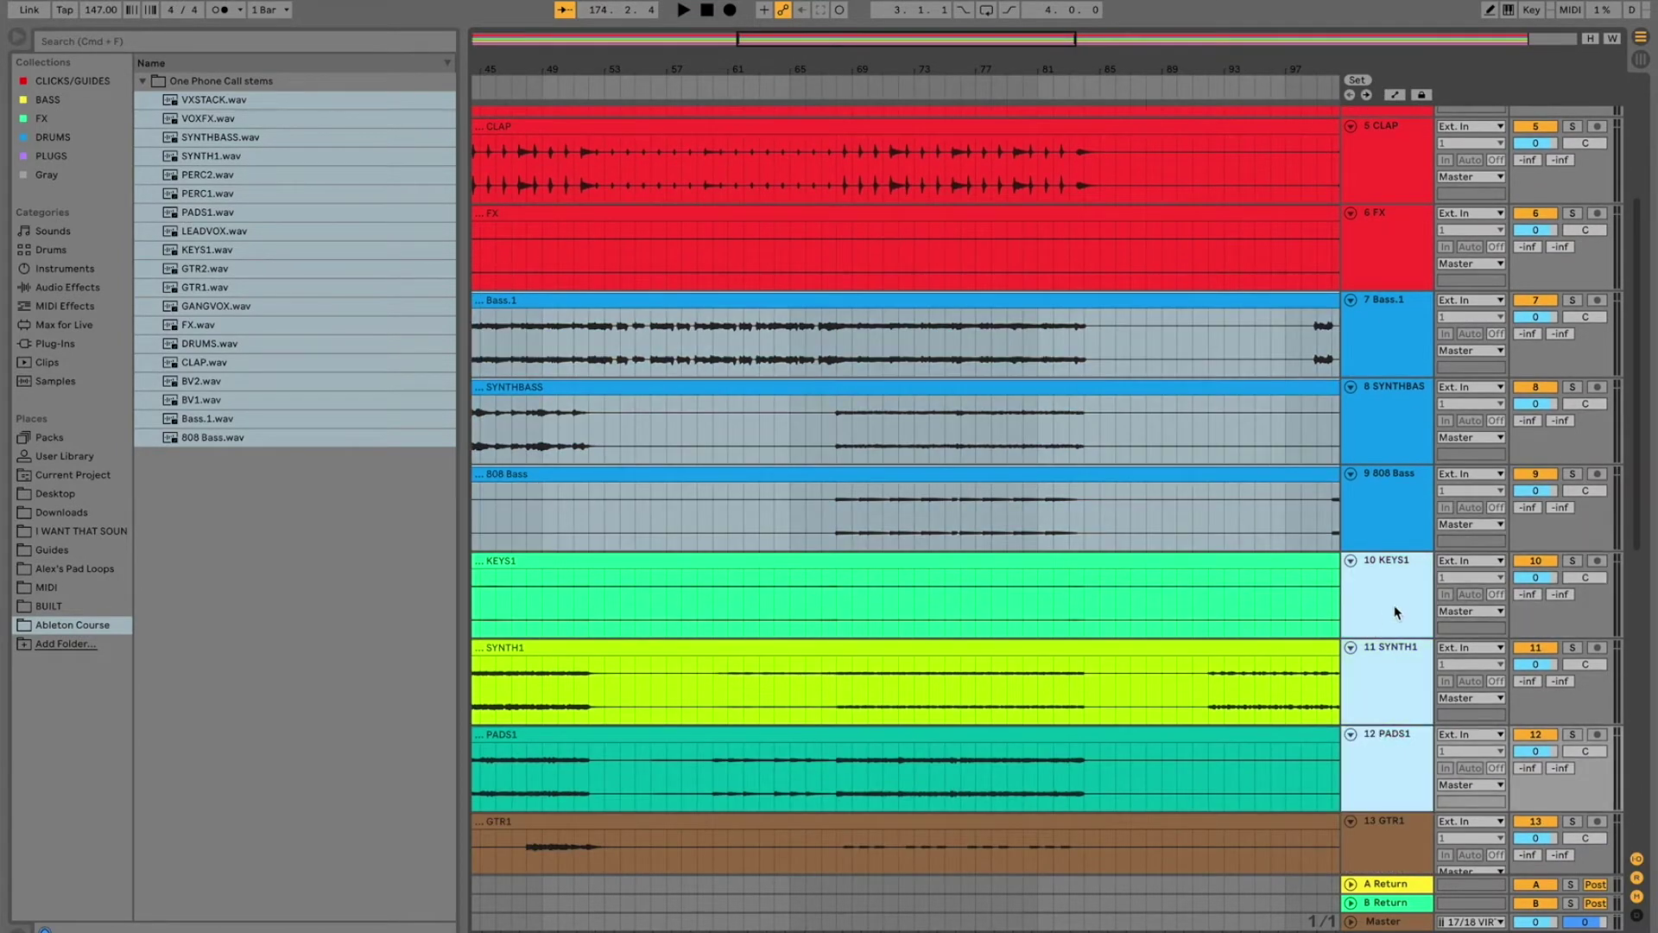
right_click(1392, 586)
left_click(1368, 587)
scroll(1385, 742, "down", 3)
left_click_drag(1392, 643, 1391, 341)
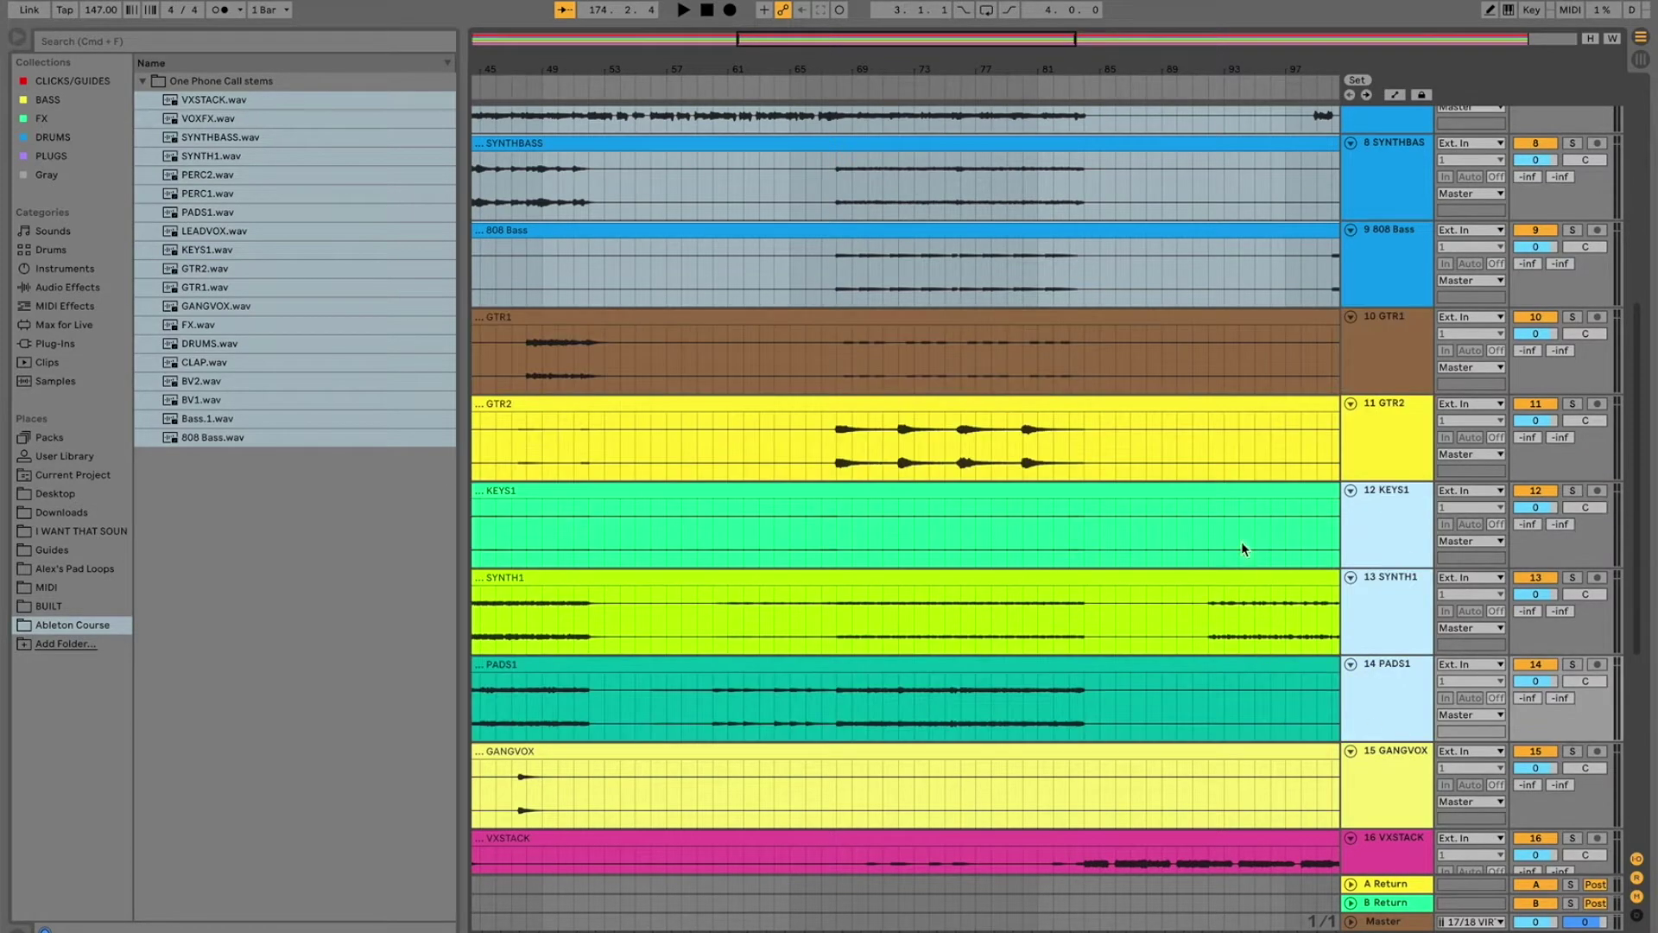
right_click(1380, 421)
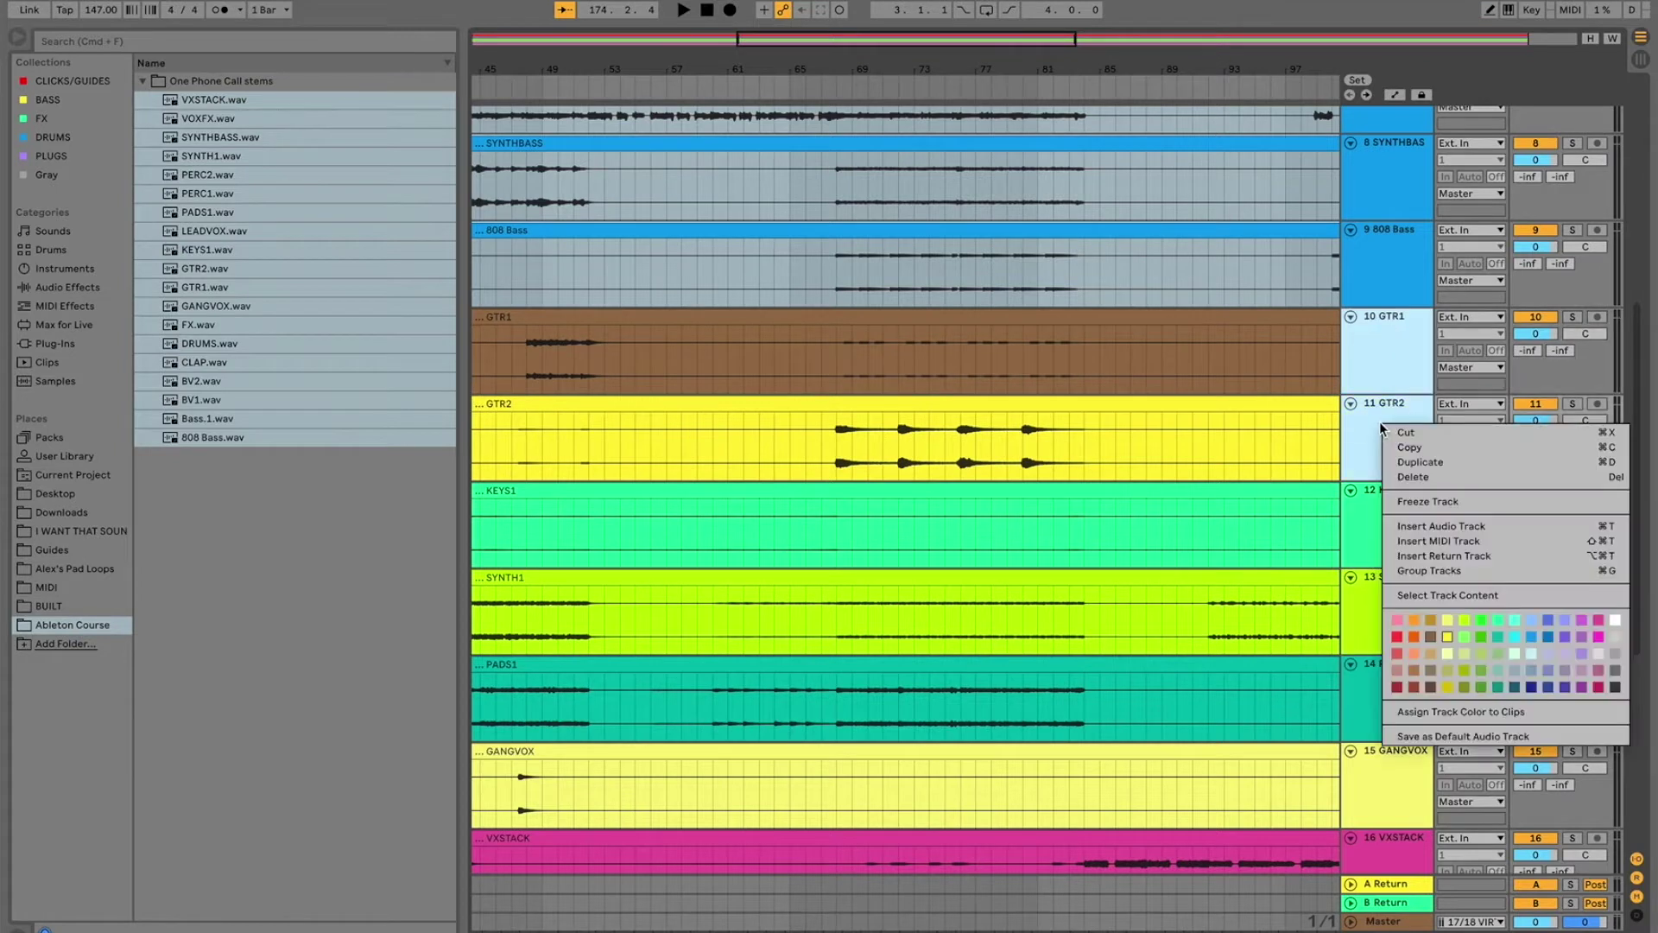
left_click(1533, 686)
Step: Color the KEYS1, SYNTH1 and PADS1 tracks purple
left_click(1374, 516)
left_click(1386, 782, "shift")
right_click(1386, 782)
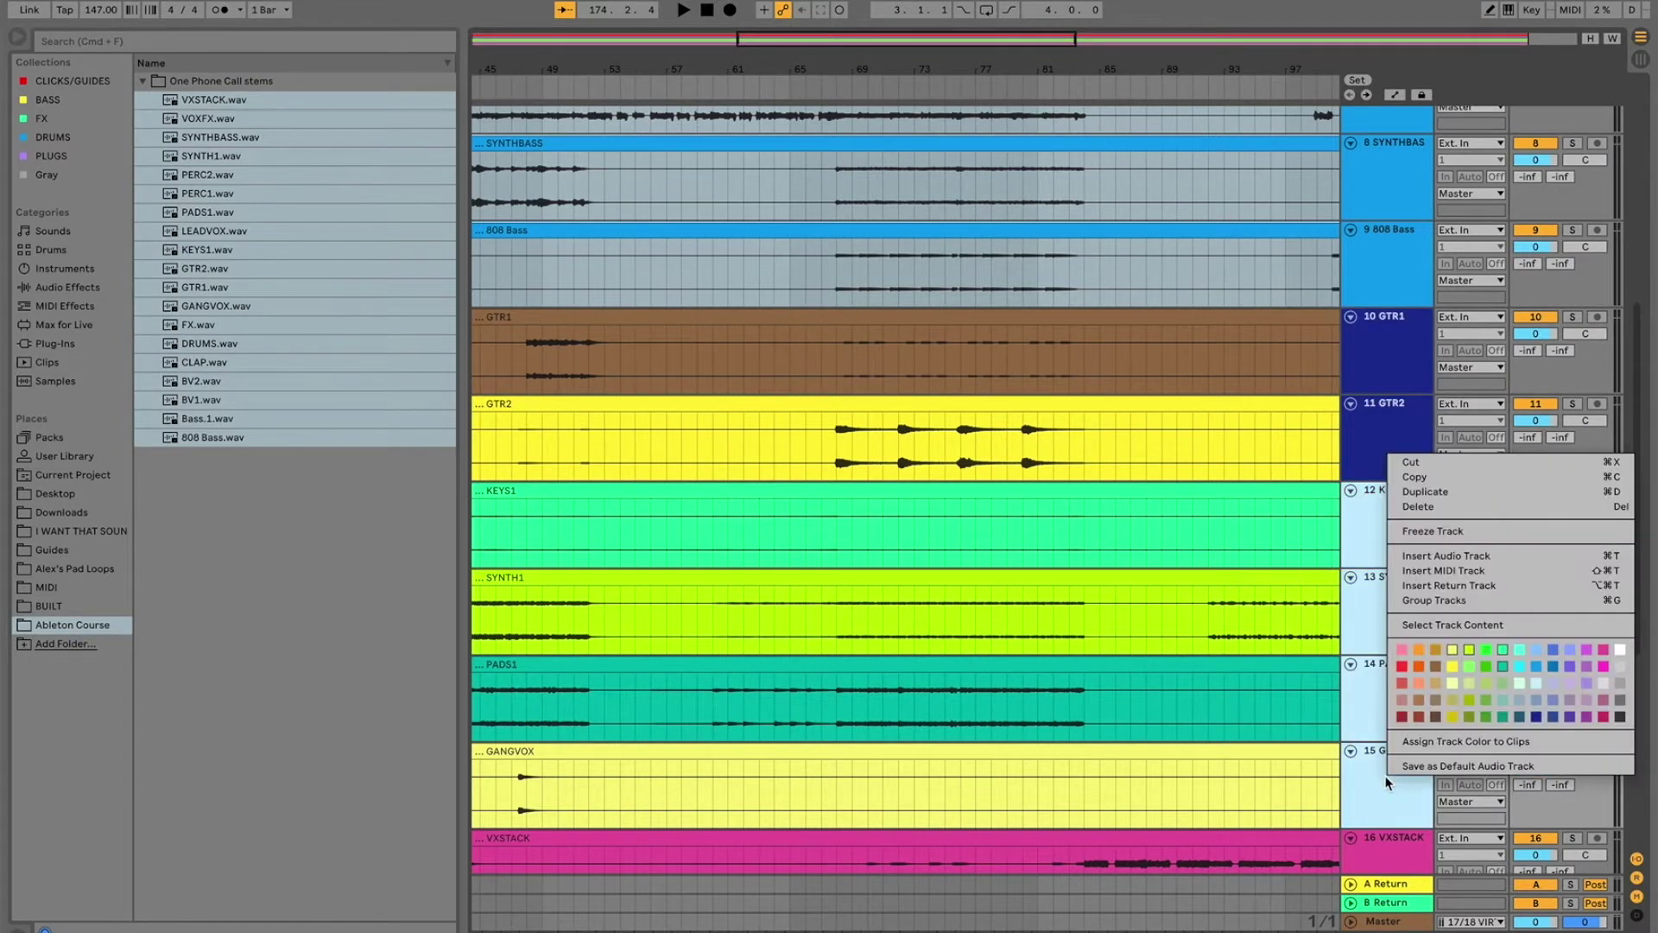
key("Escape")
key("super+alt+l")
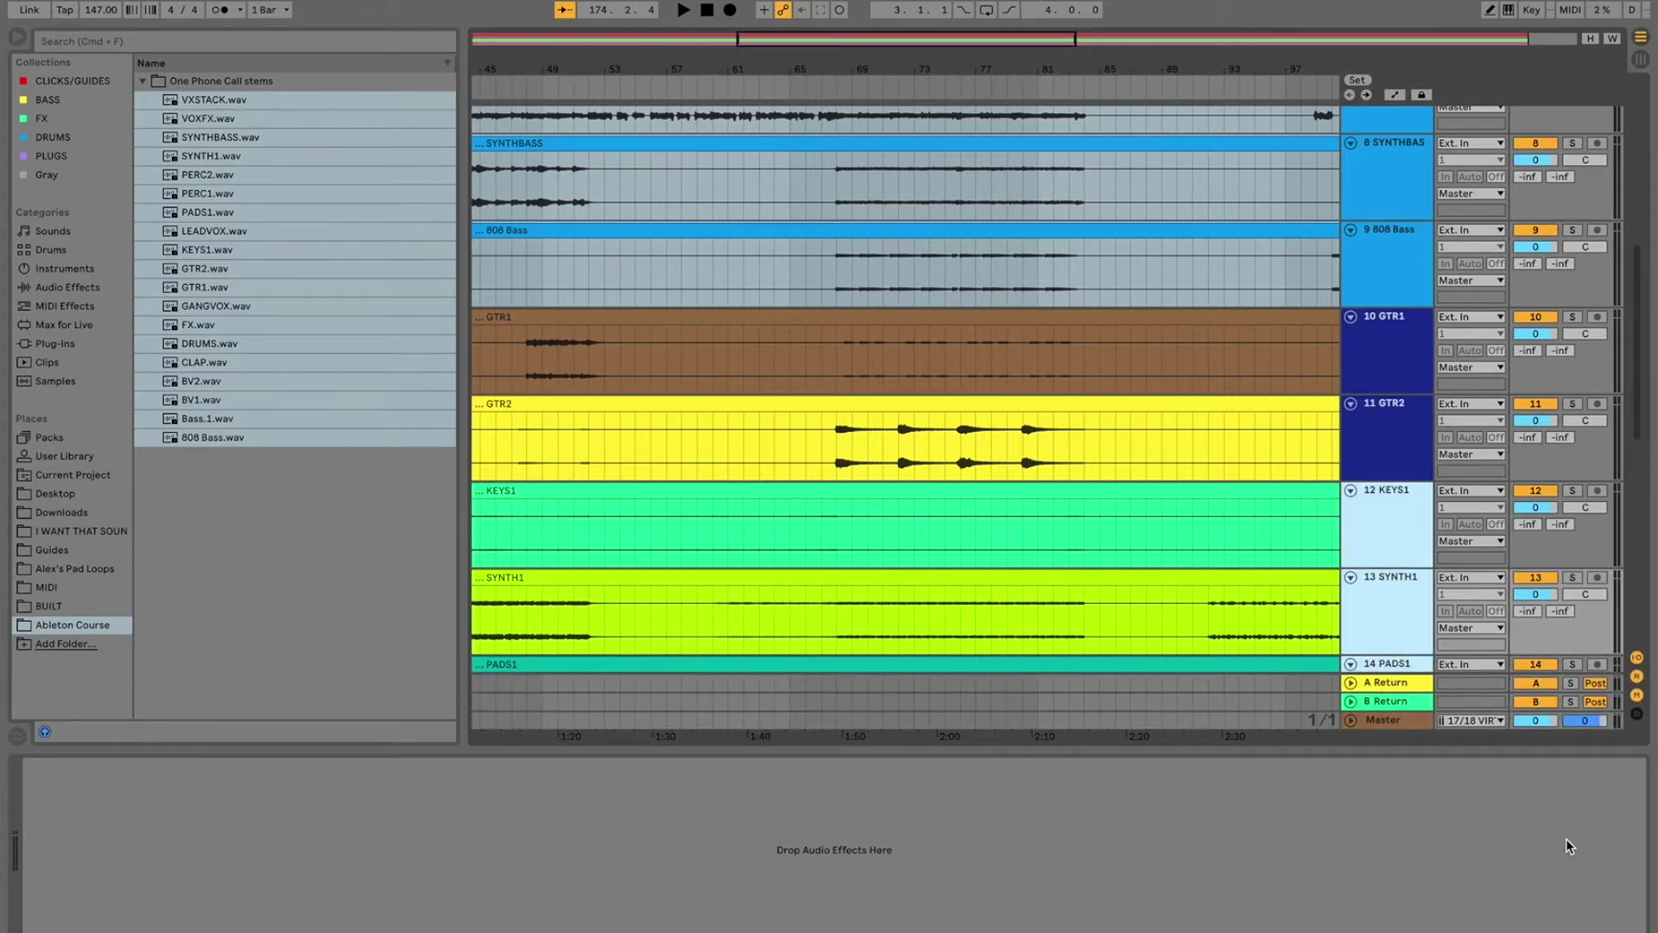
key("super+alt+l")
right_click(1404, 678)
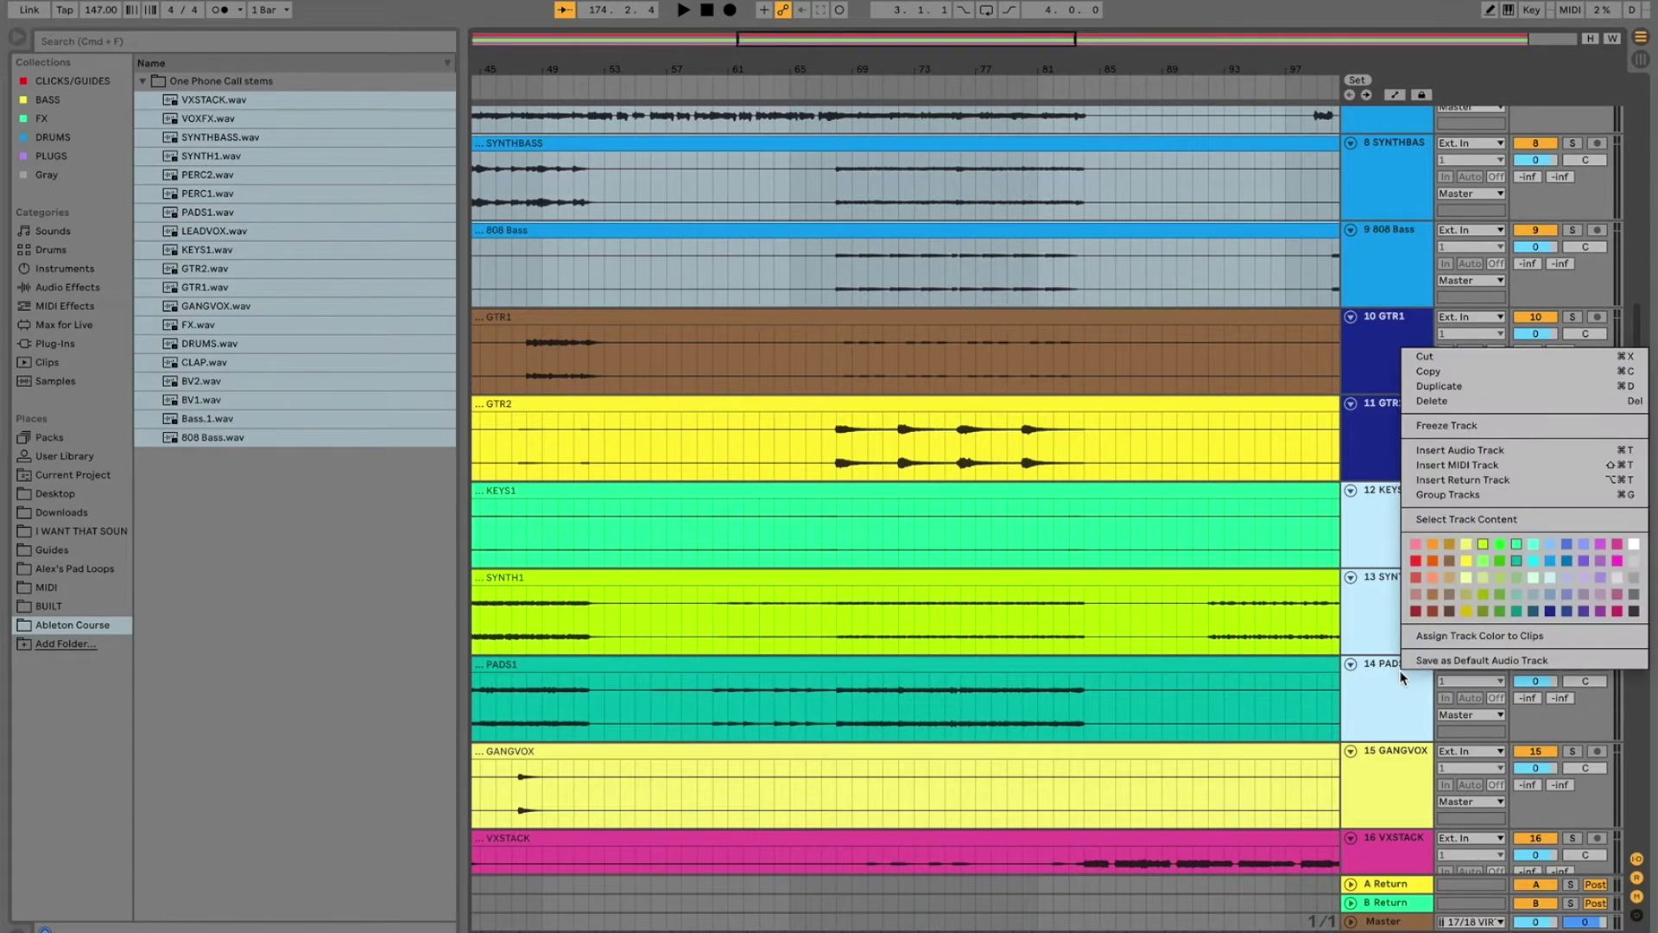
left_click(1585, 612)
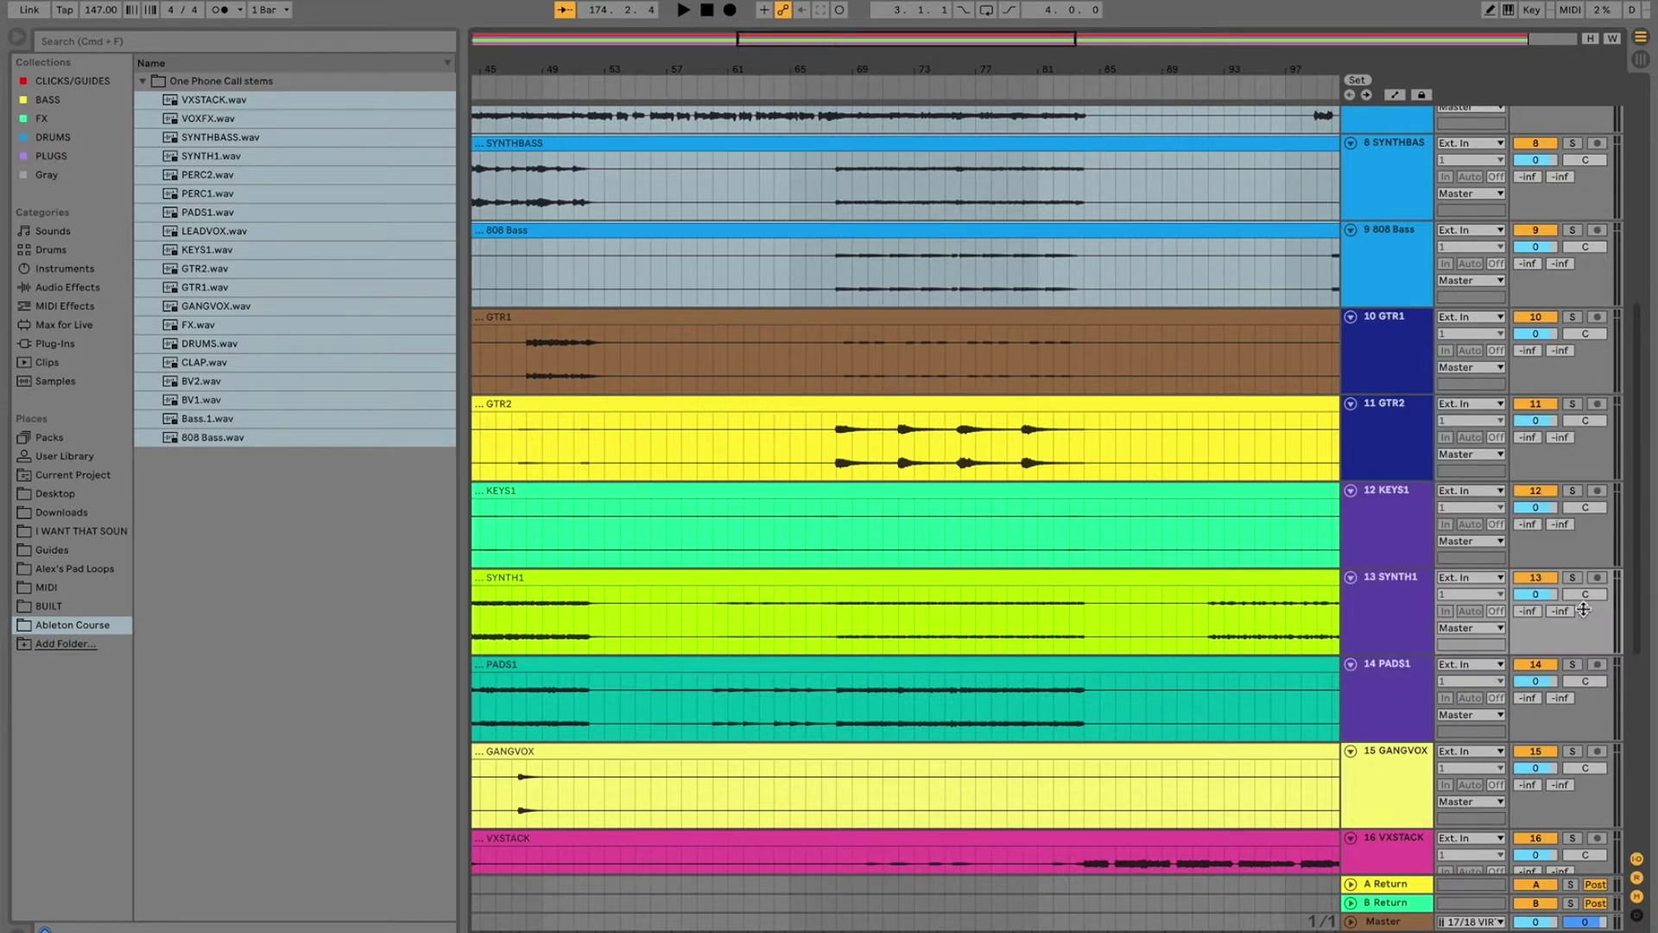
Step: Color the GTR1 and GTR2 clips dark blue to match their tracks
left_click(1304, 324)
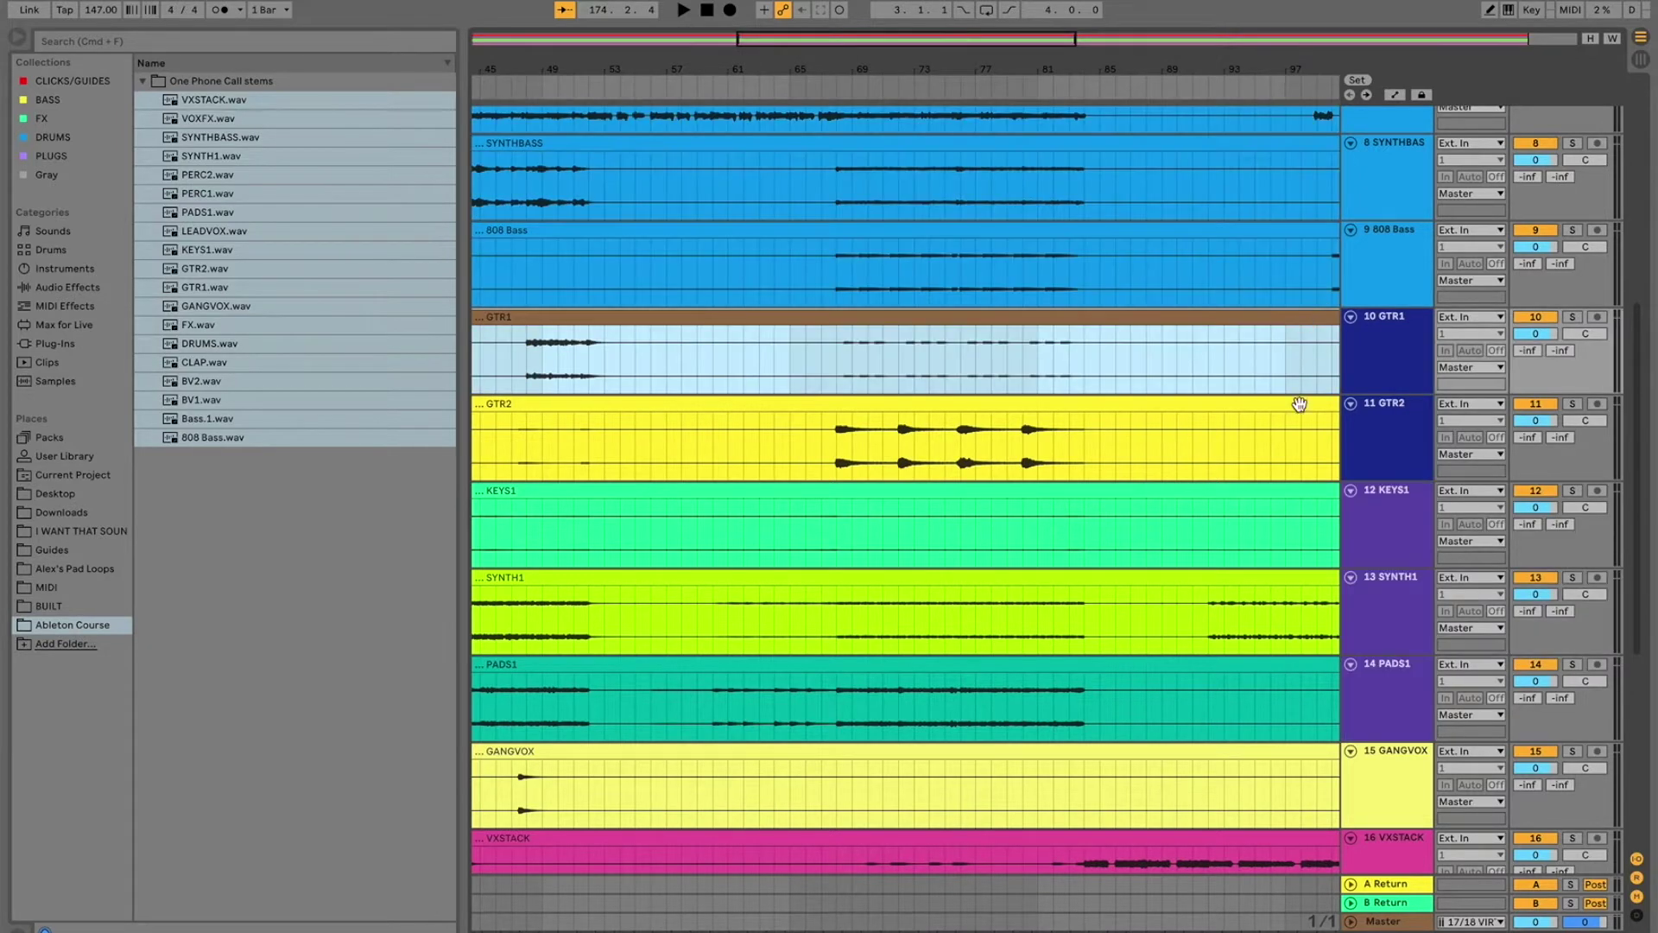
left_click(1299, 404, "shift")
right_click(1300, 404)
left_click(1448, 779)
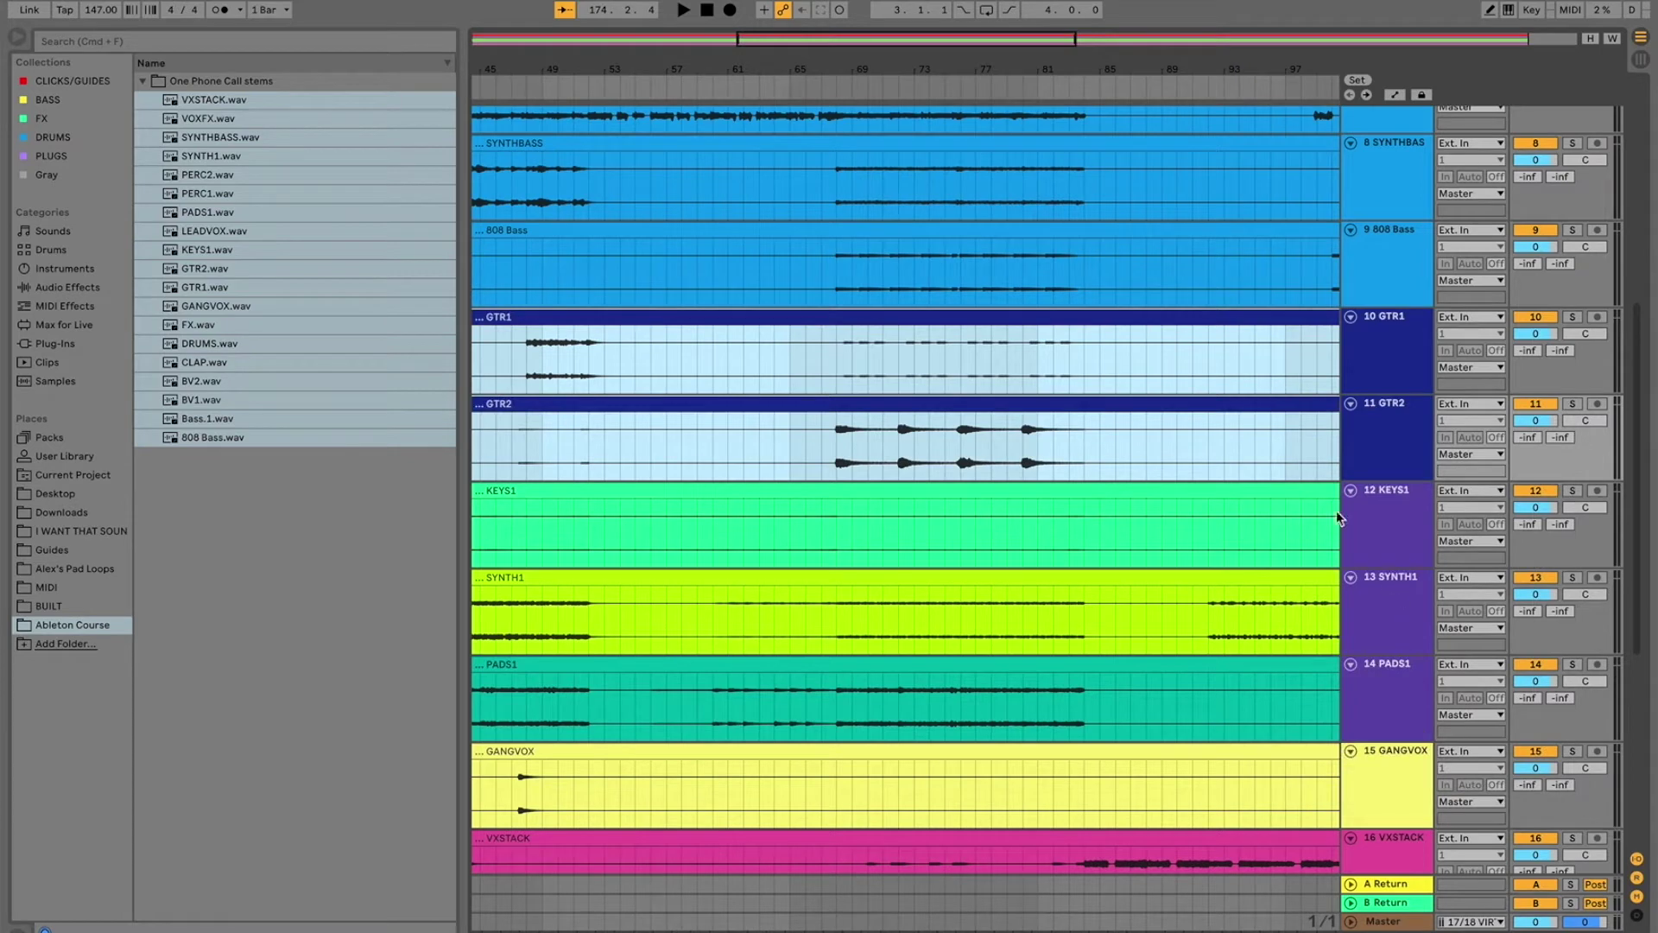
Step: Color the KEYS1, SYNTH1 and PADS1 clips purple to match their tracks
left_click(1302, 495)
left_click(1286, 670, "shift")
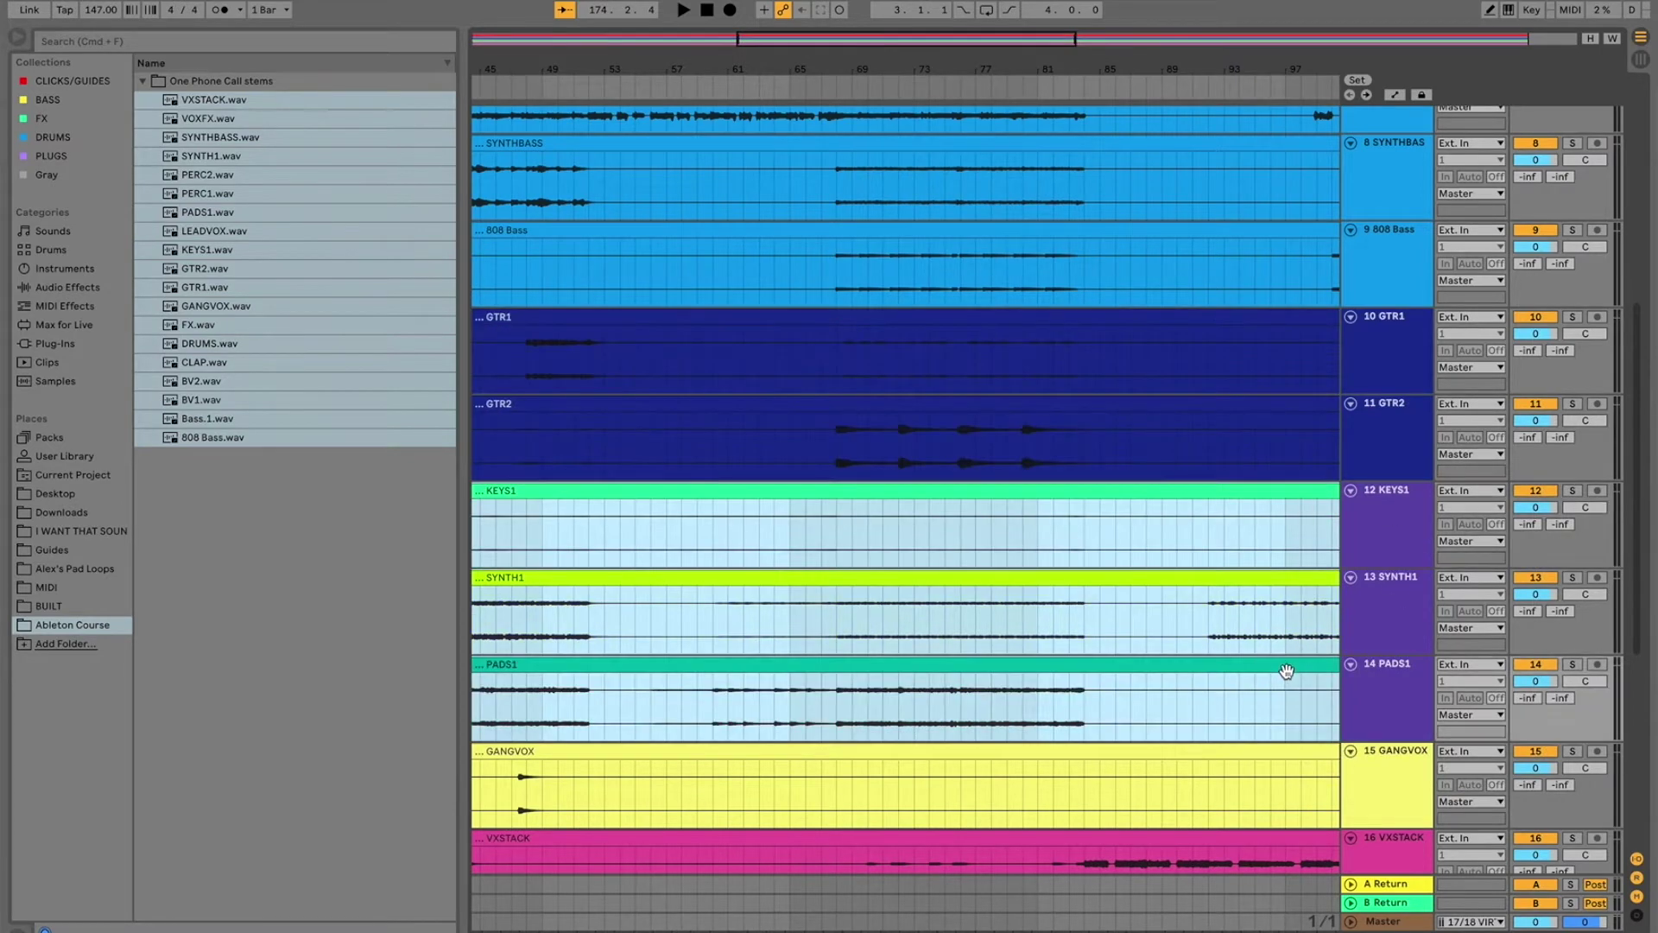
right_click(1286, 670)
left_click(1469, 661)
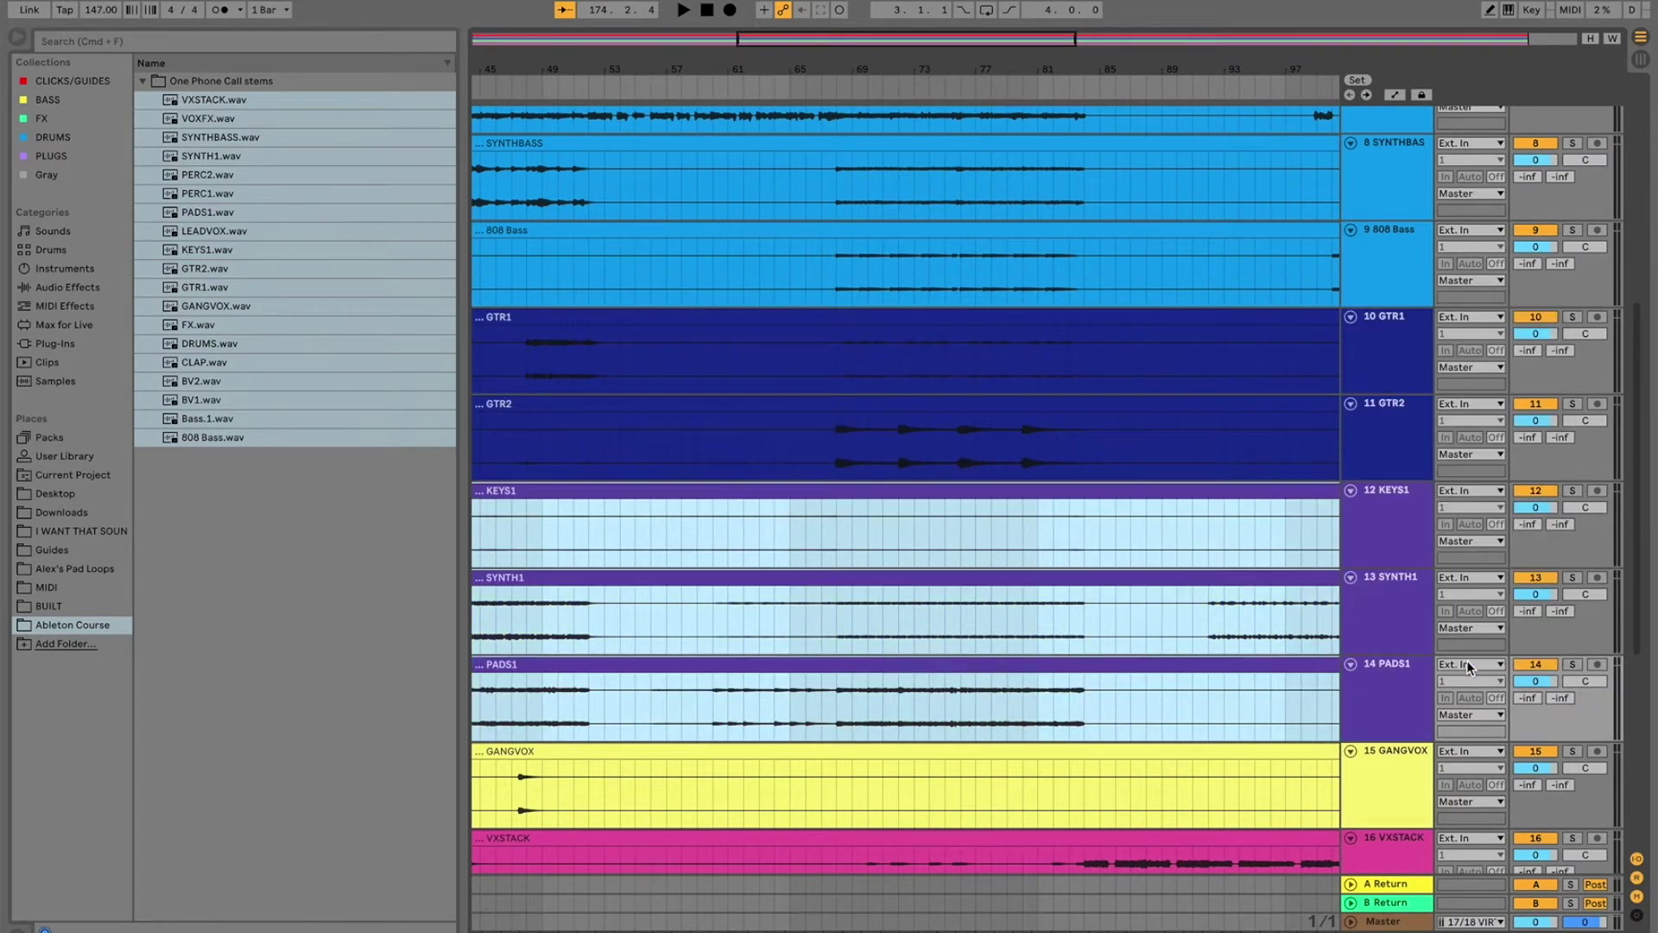
Step: Color the GANGVOX, VXSTACK, BV1, BV2 and VOXFX tracks and their clips green
left_click(1411, 766)
scroll(1407, 781, "down", 2)
scroll(1408, 782, "down", 3)
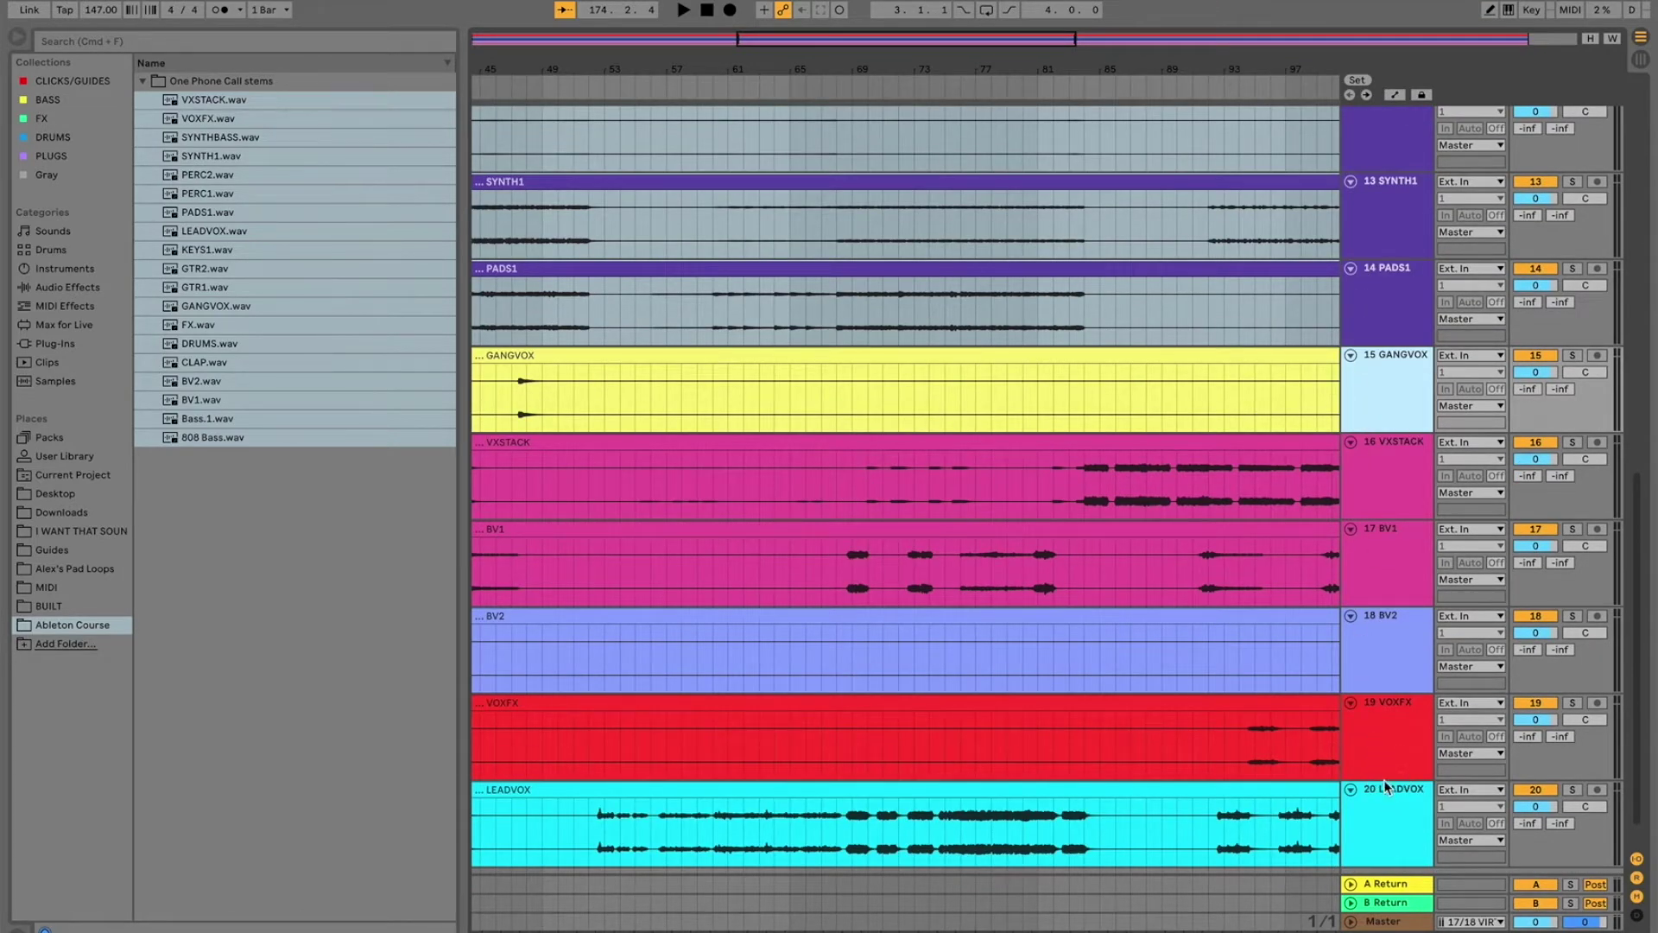
left_click(1388, 701, "shift")
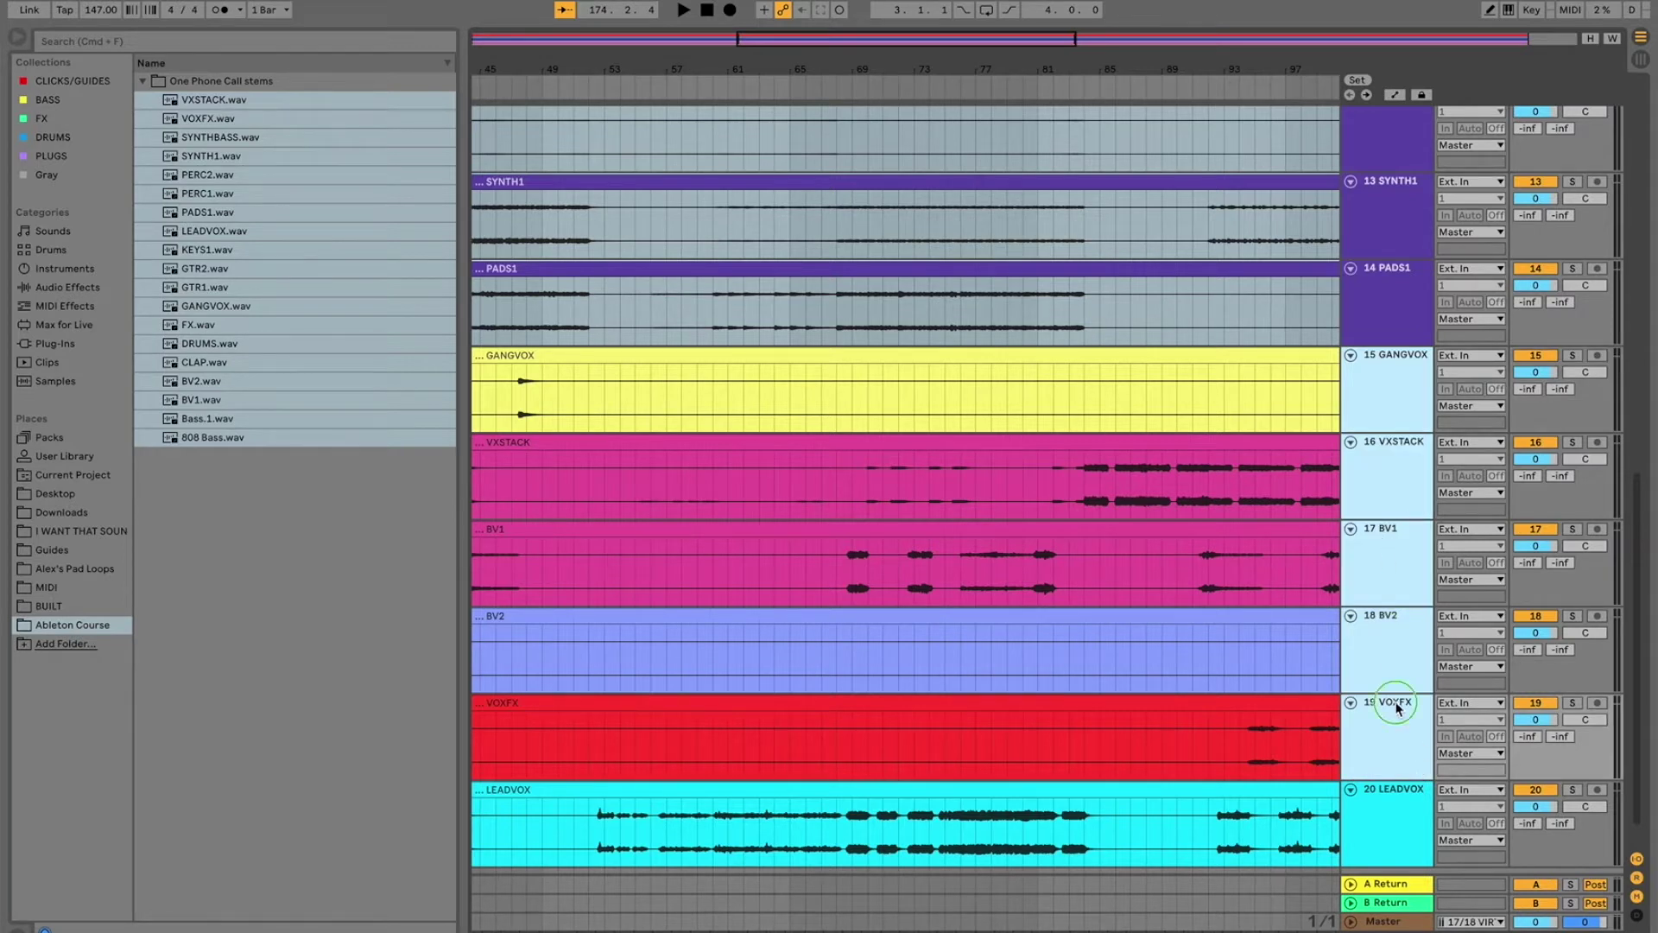
right_click(1396, 706)
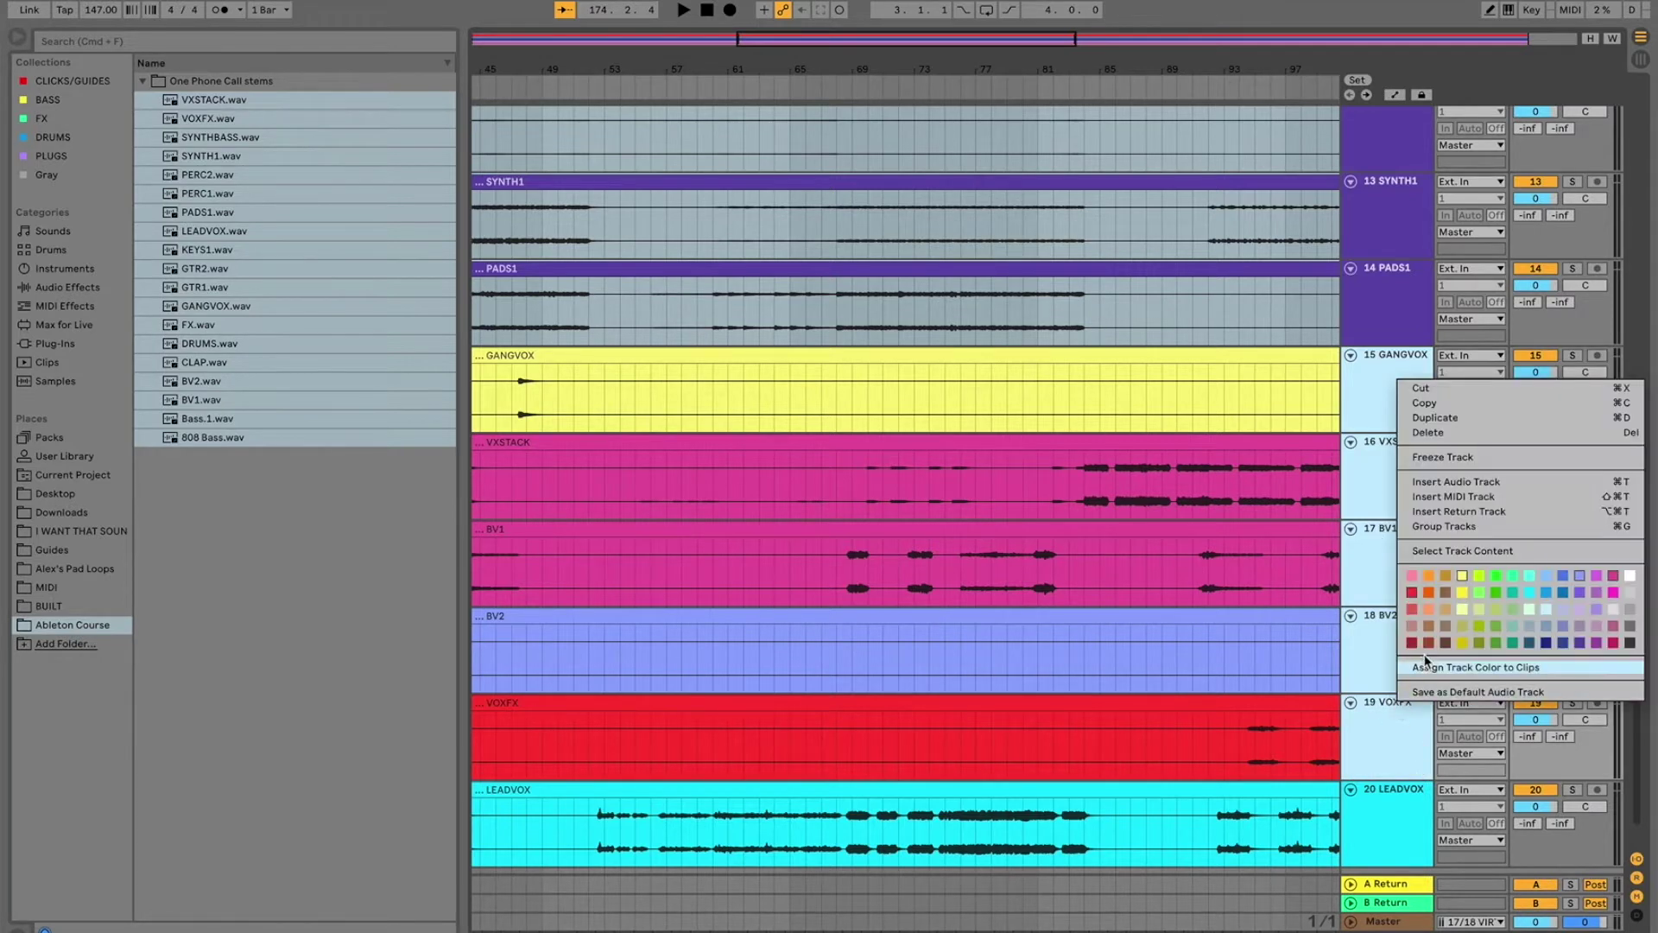
left_click(1495, 593)
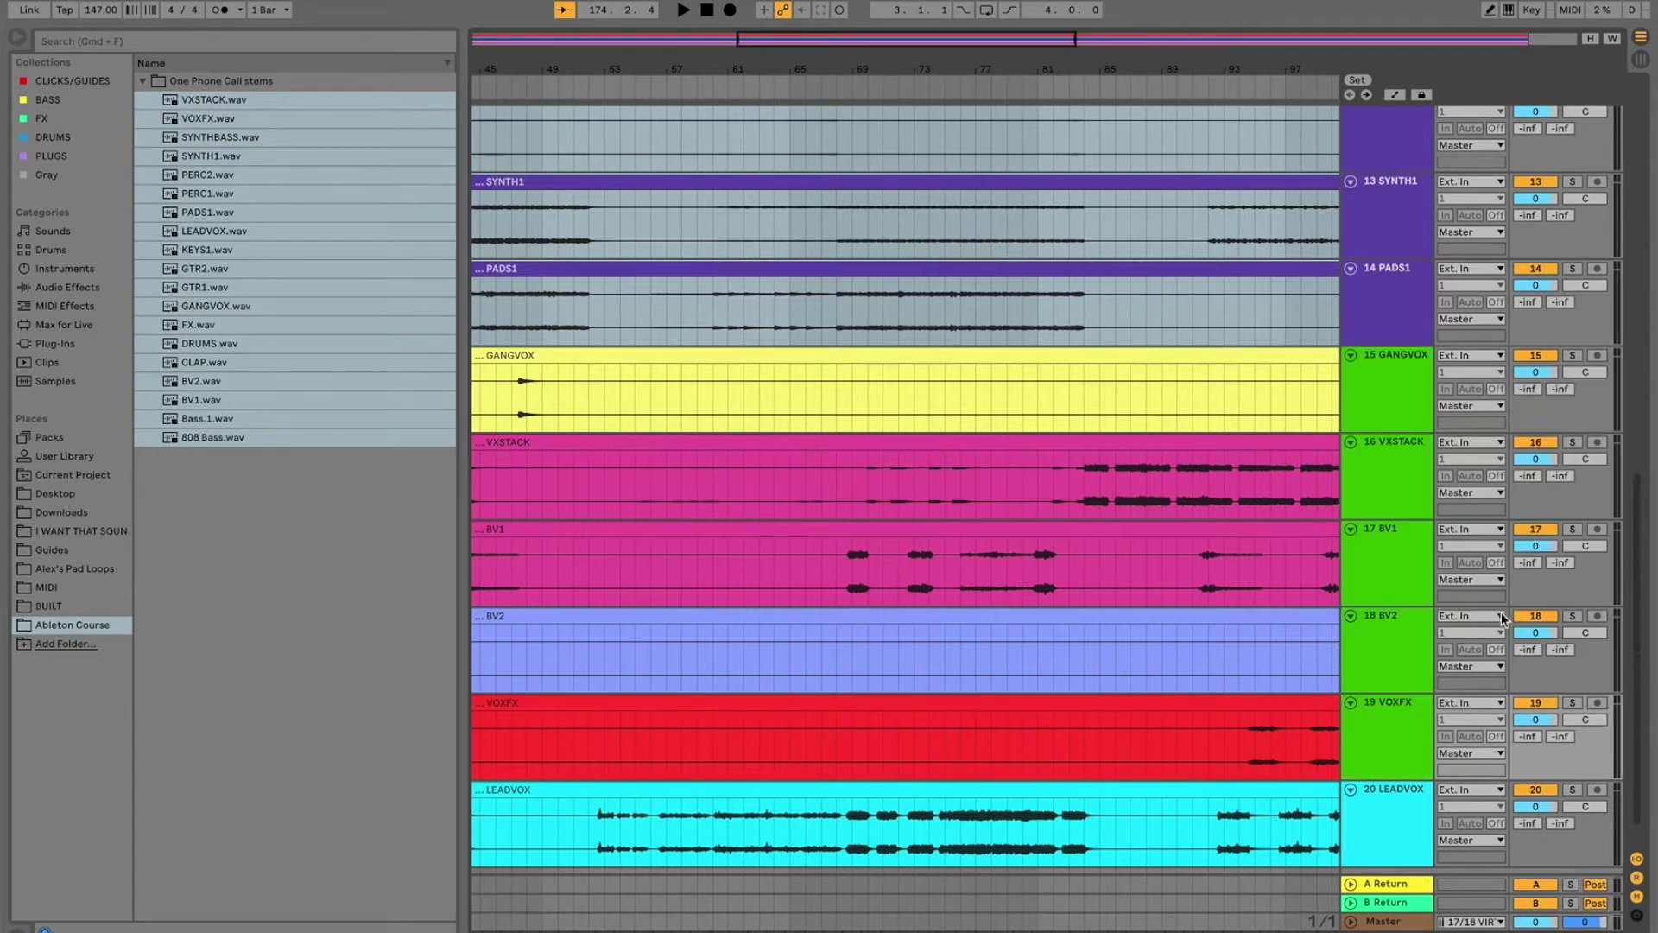
left_click(1235, 357)
left_click(1291, 704, "shift")
right_click(1298, 706)
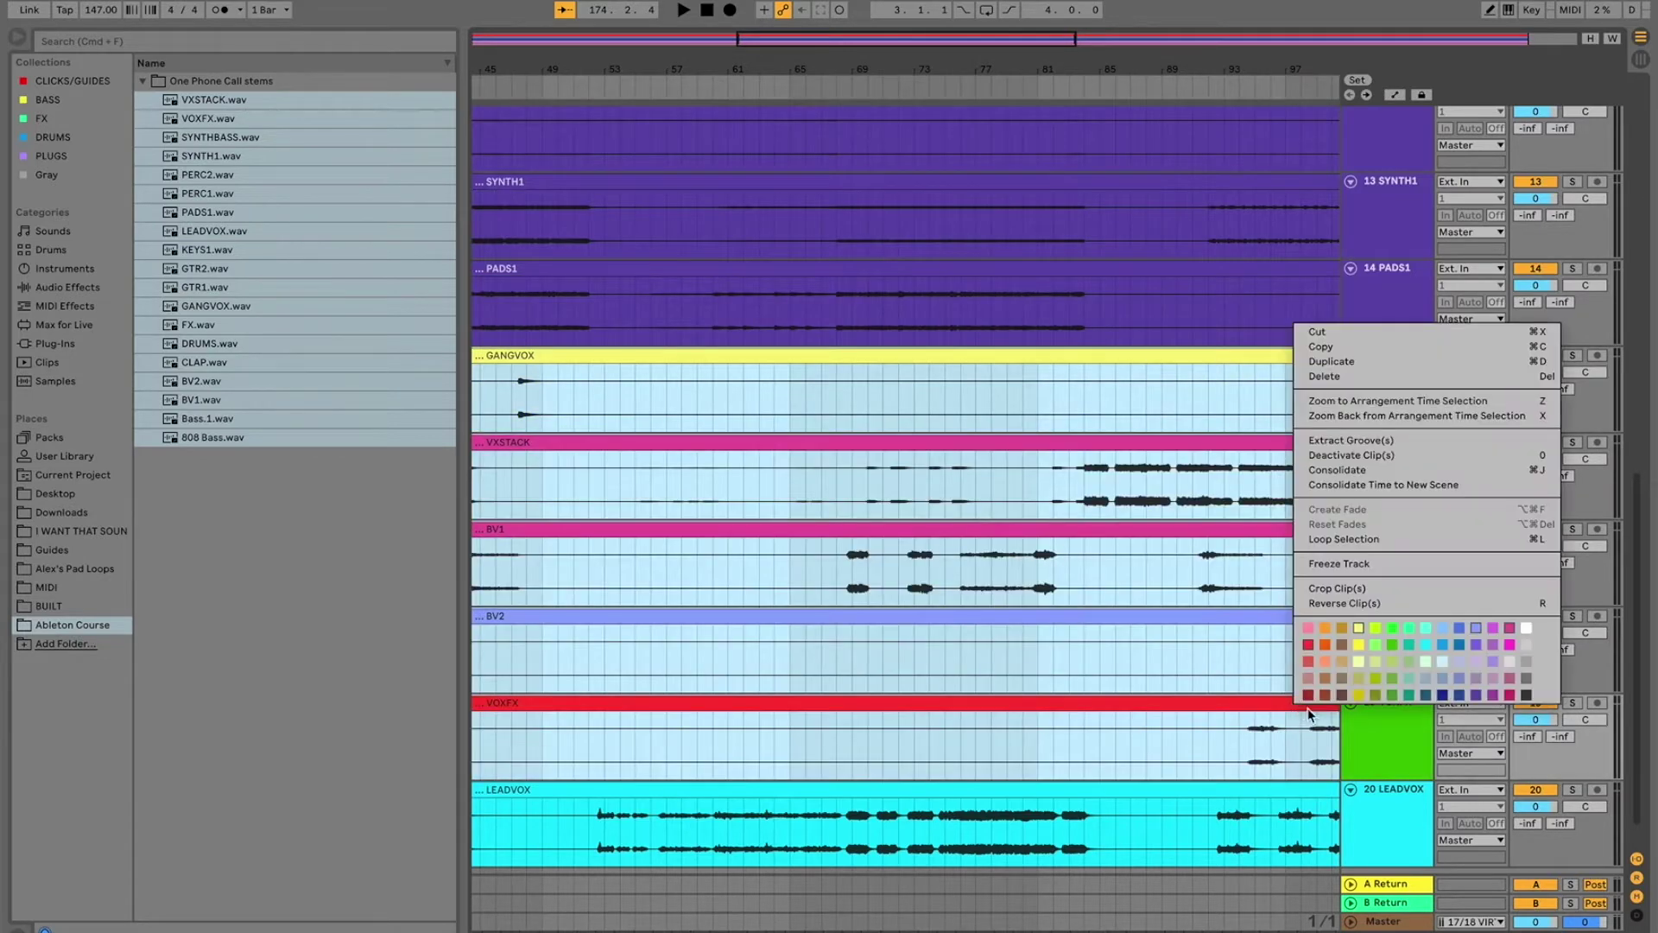
left_click(1391, 644)
left_click(1397, 815)
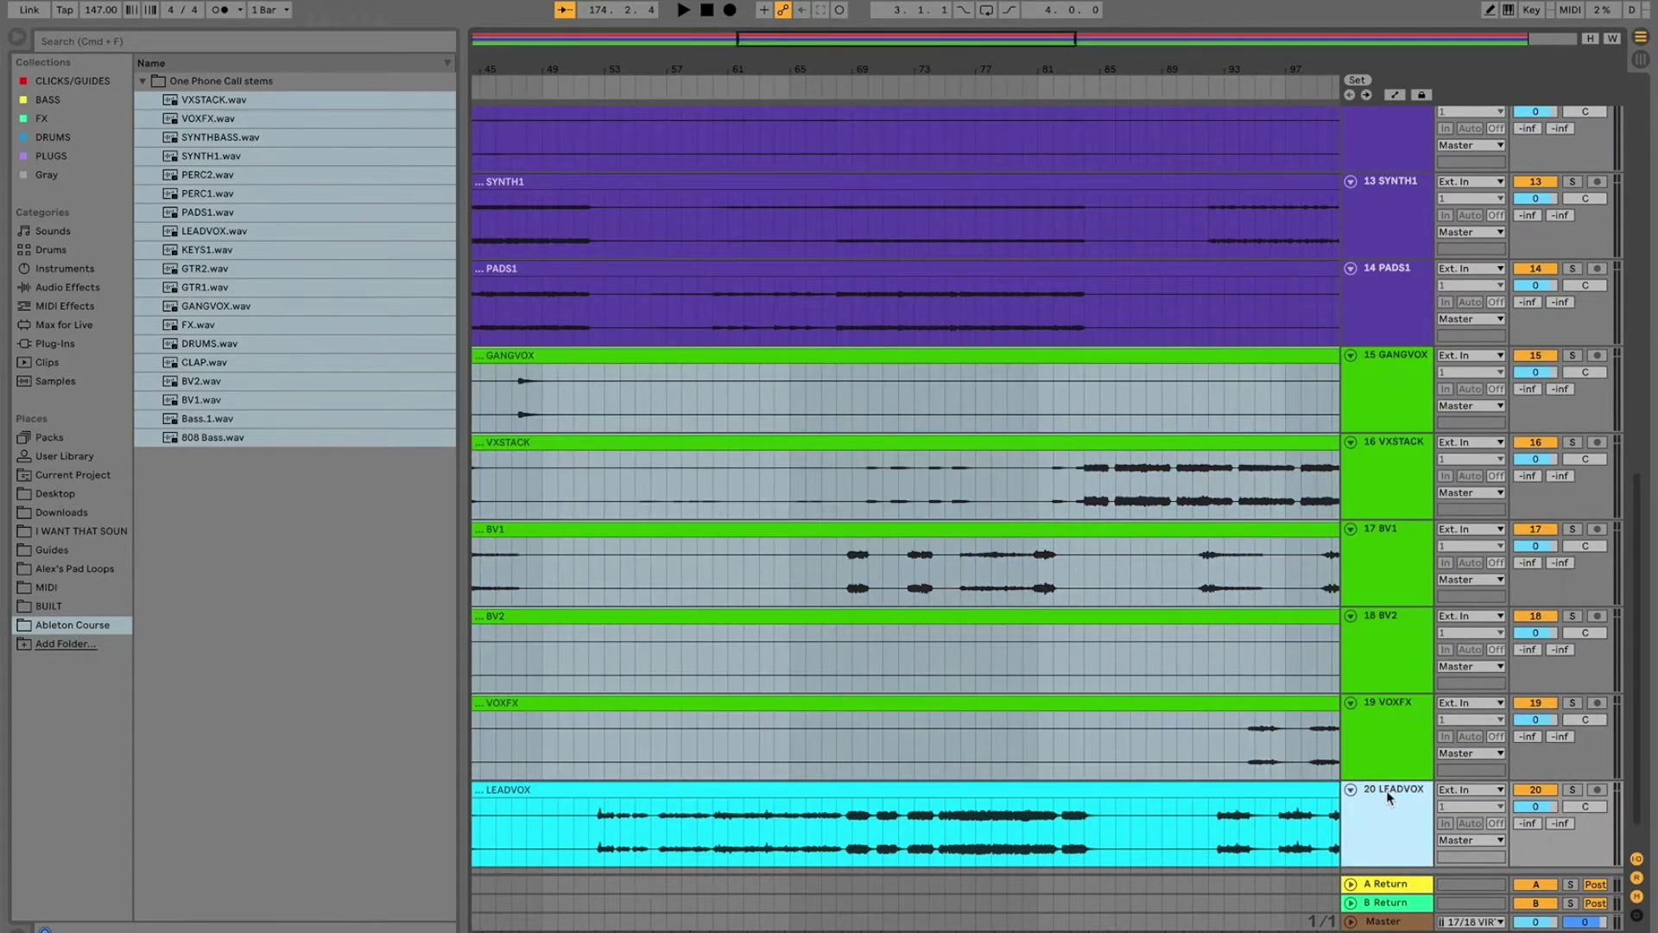
Step: Try grouping the DRUMS, PERC1, PERC2, CLAP and FX tracks with the group deactivated, and ungroup them again
scroll(1151, 803, "up", 12)
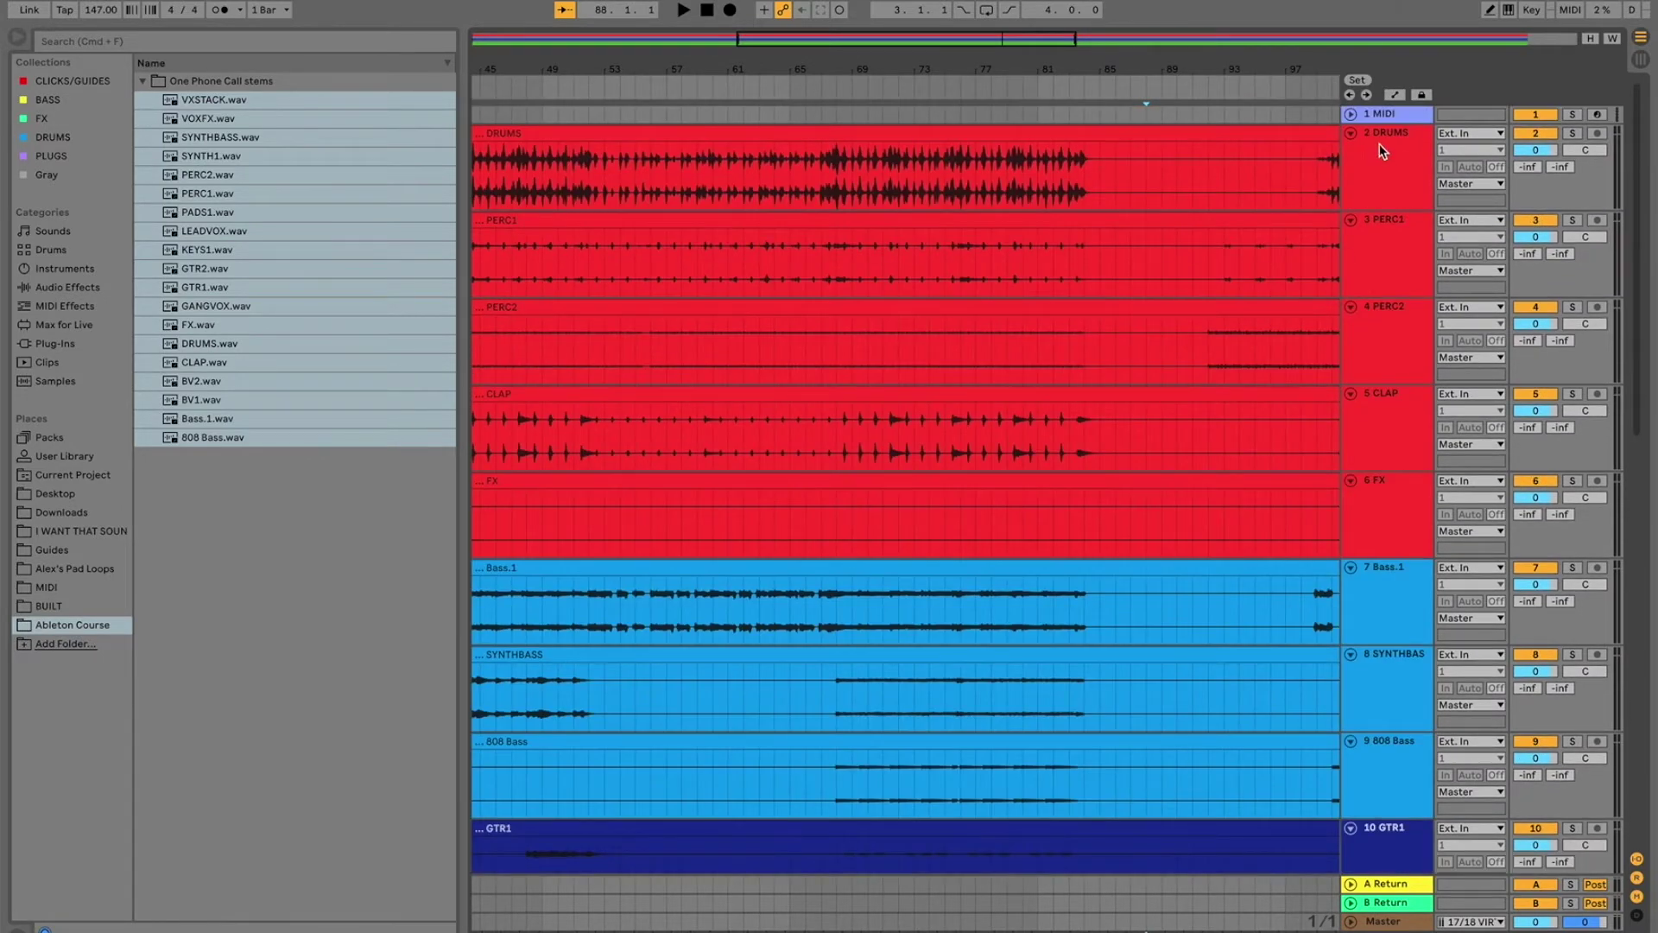
left_click(1386, 163)
left_click(1369, 516, "shift")
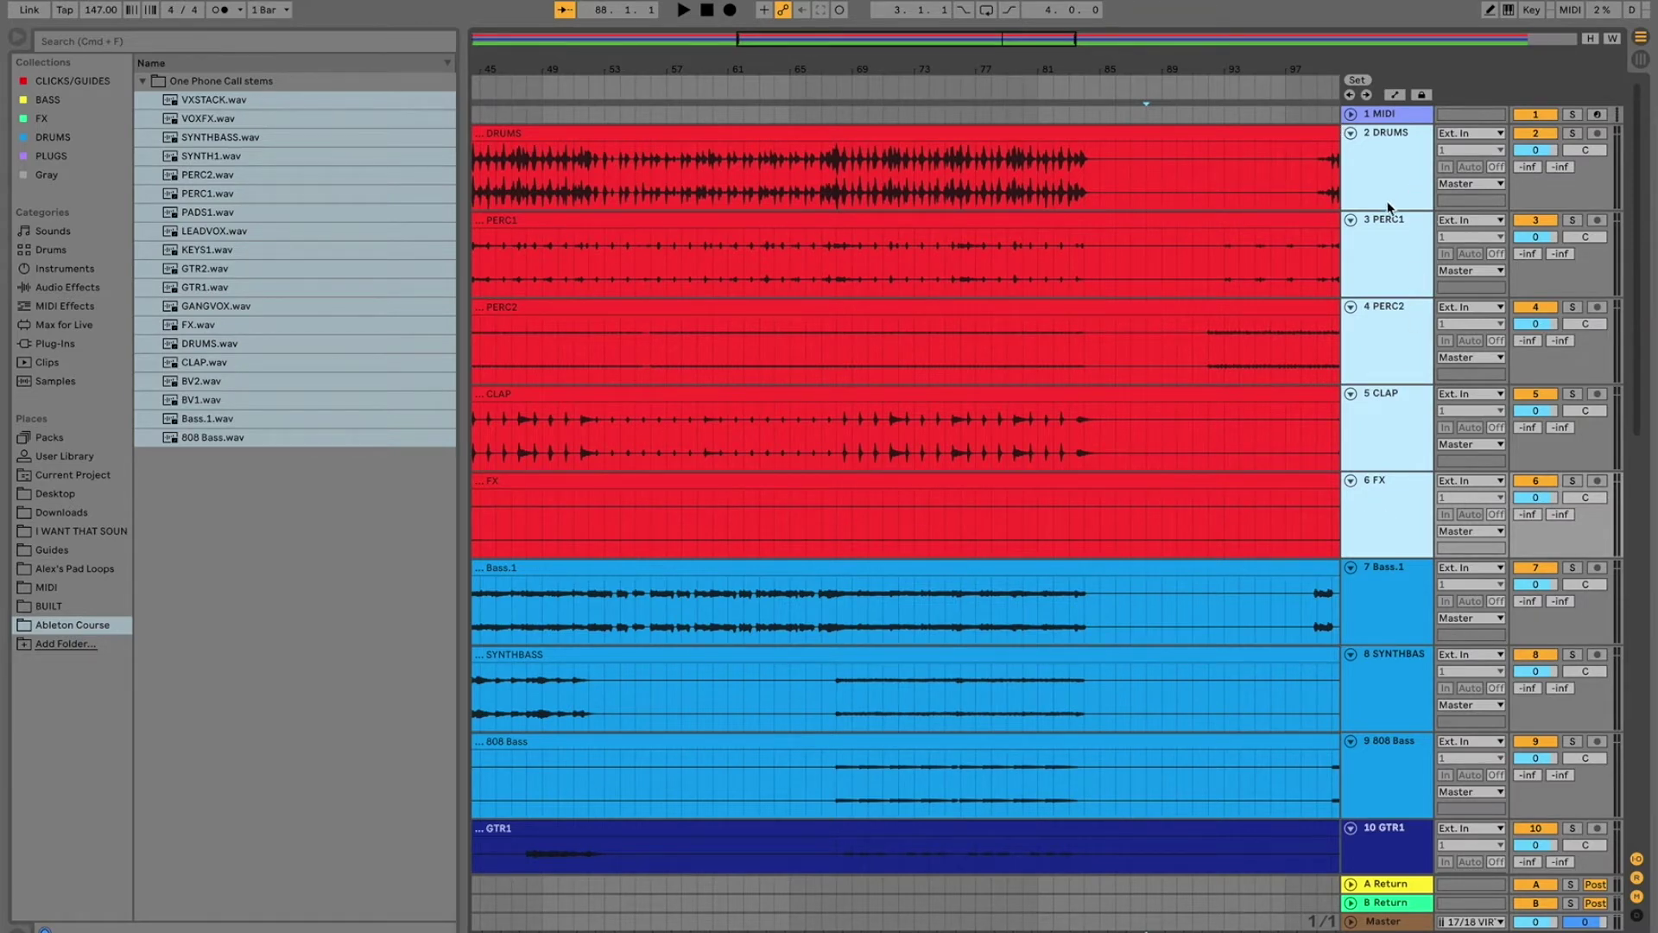
key("super+g")
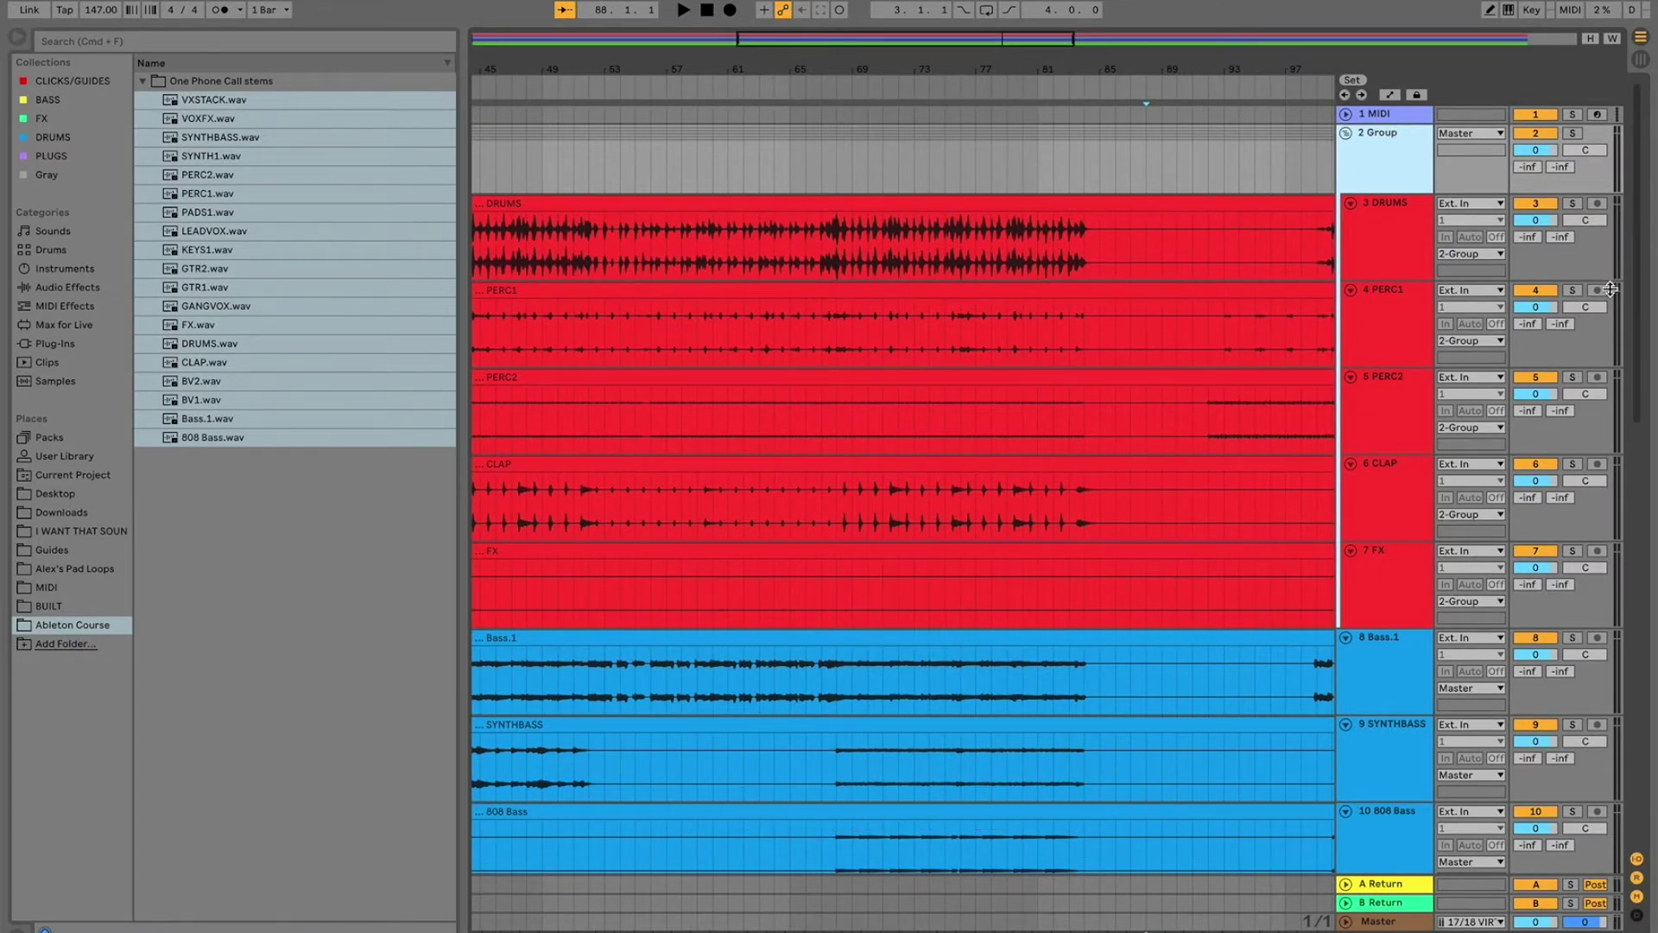
left_click(1537, 135)
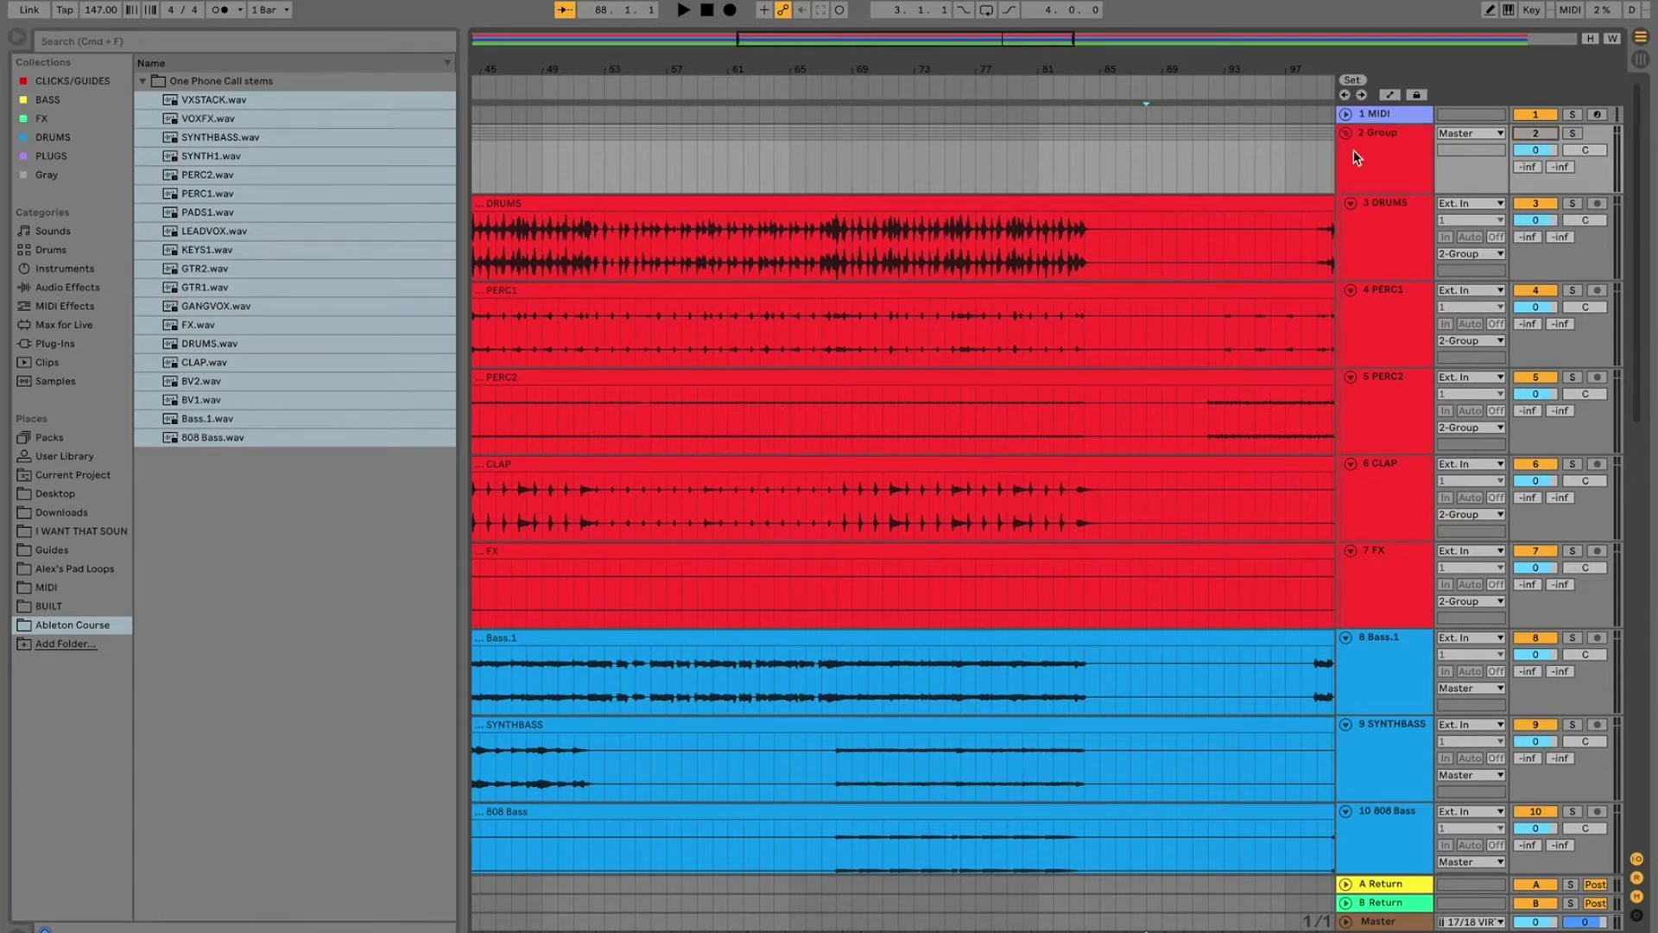
key("super+shift+g")
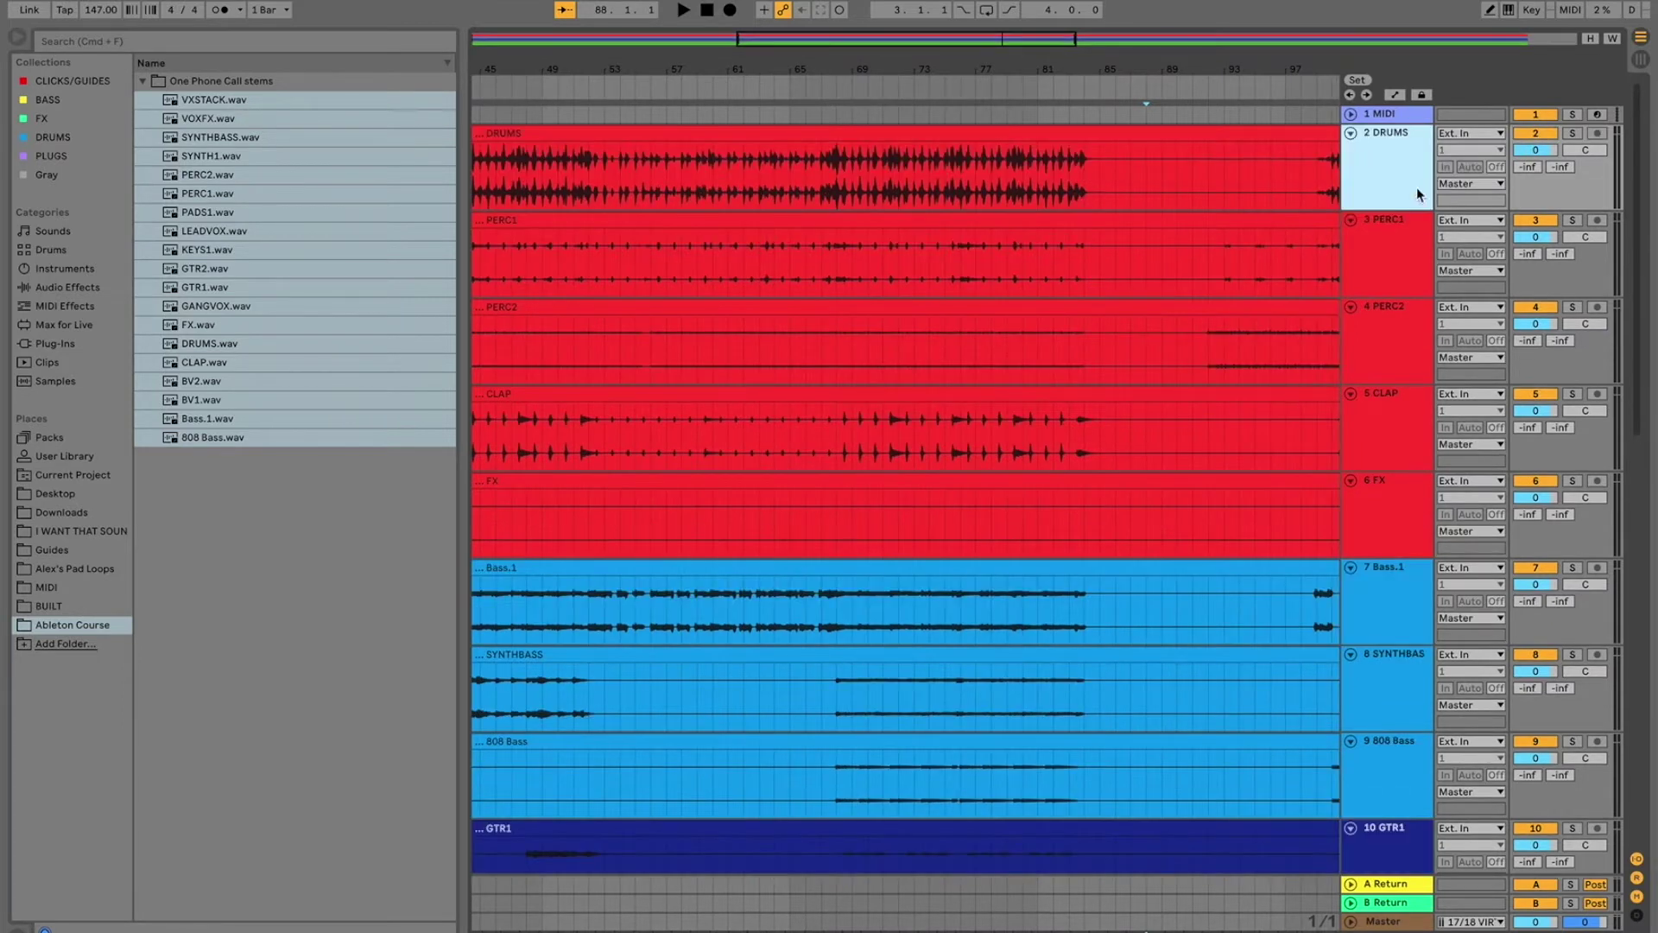
Step: Play the arrangement from the beginning and examine the color-coded tracks down to LEADVOX
left_click(1386, 268)
left_click(706, 10)
left_click(683, 10)
scroll(785, 453, "down", 12)
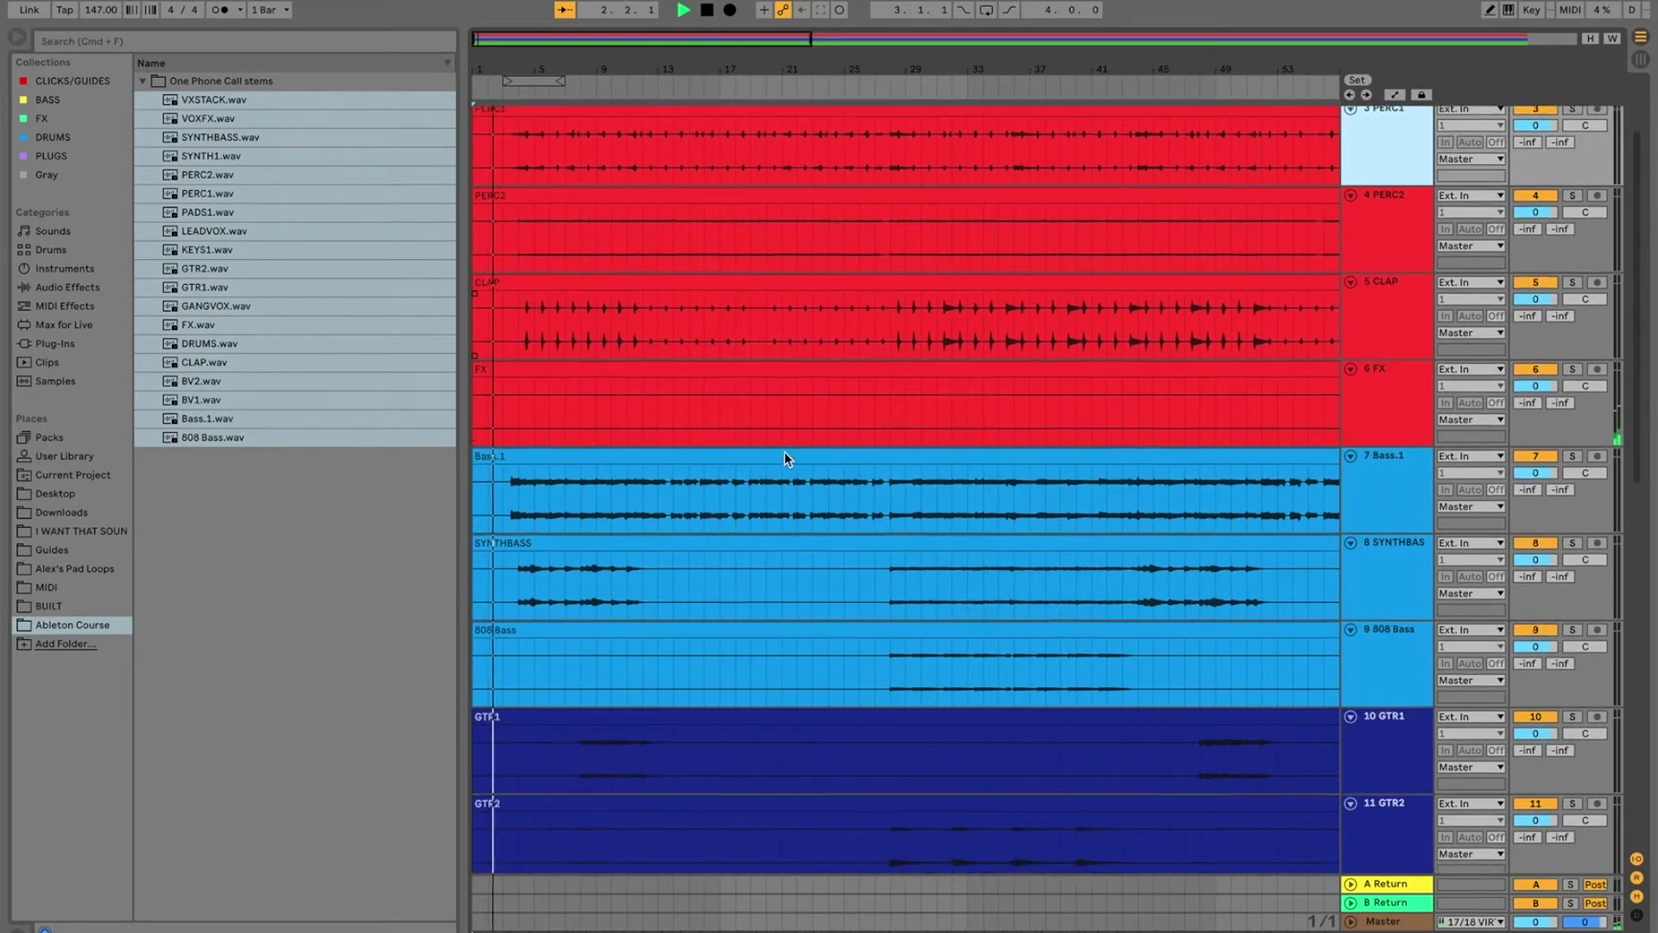
scroll(784, 453, "down", 4)
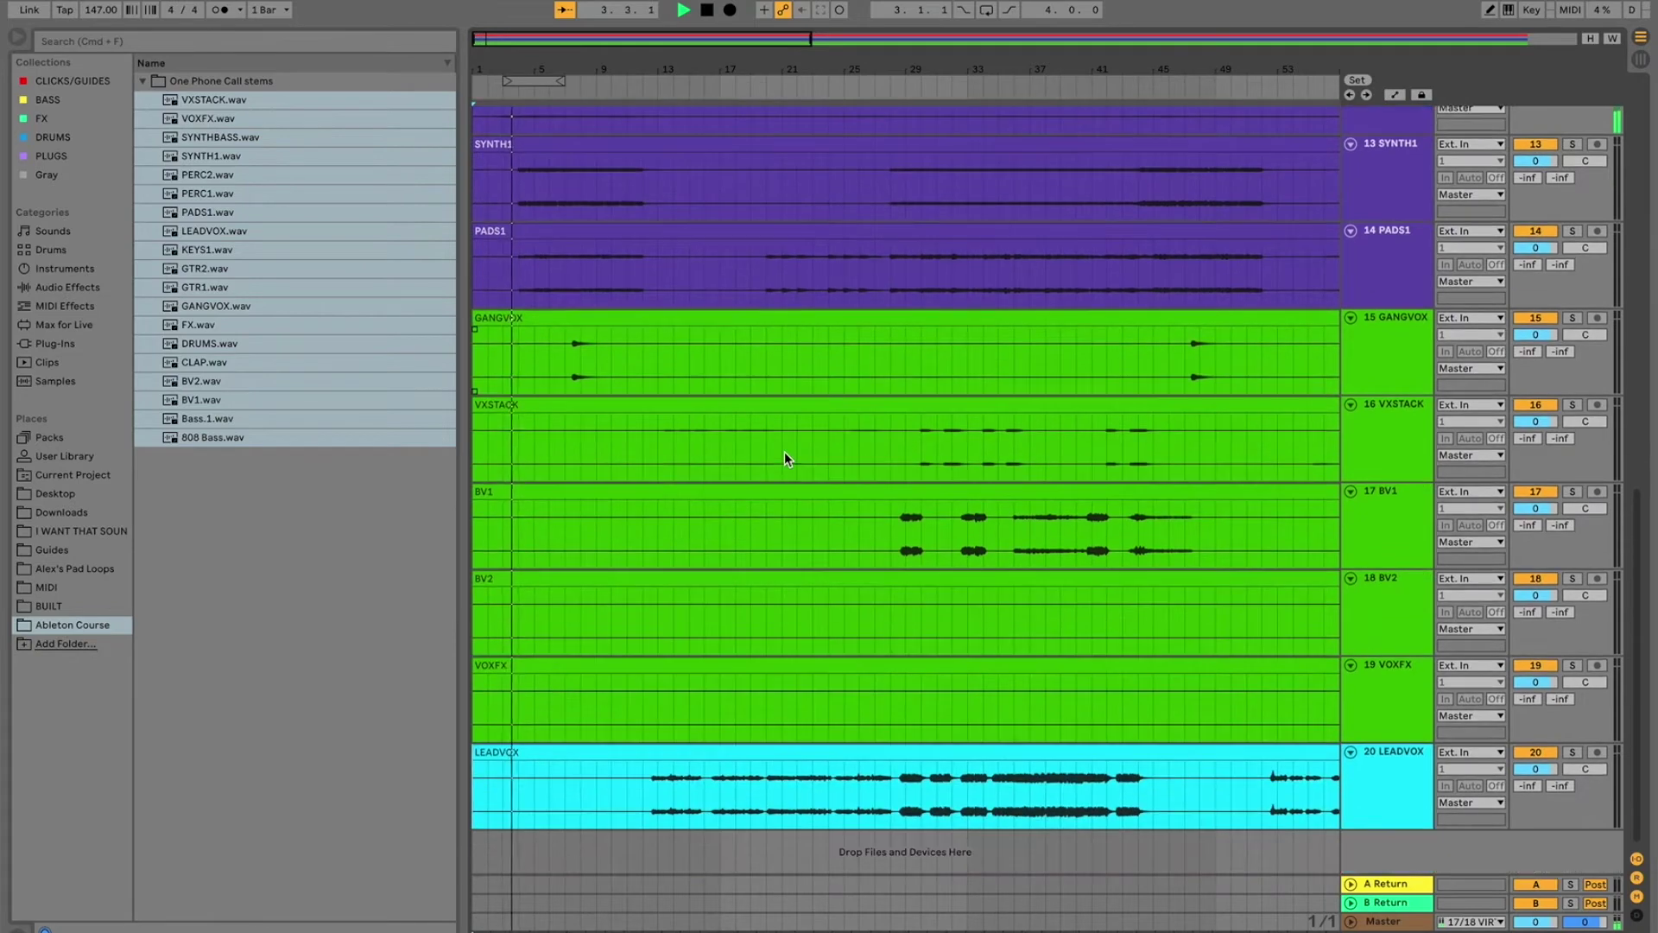
key("minus")
key("minus")
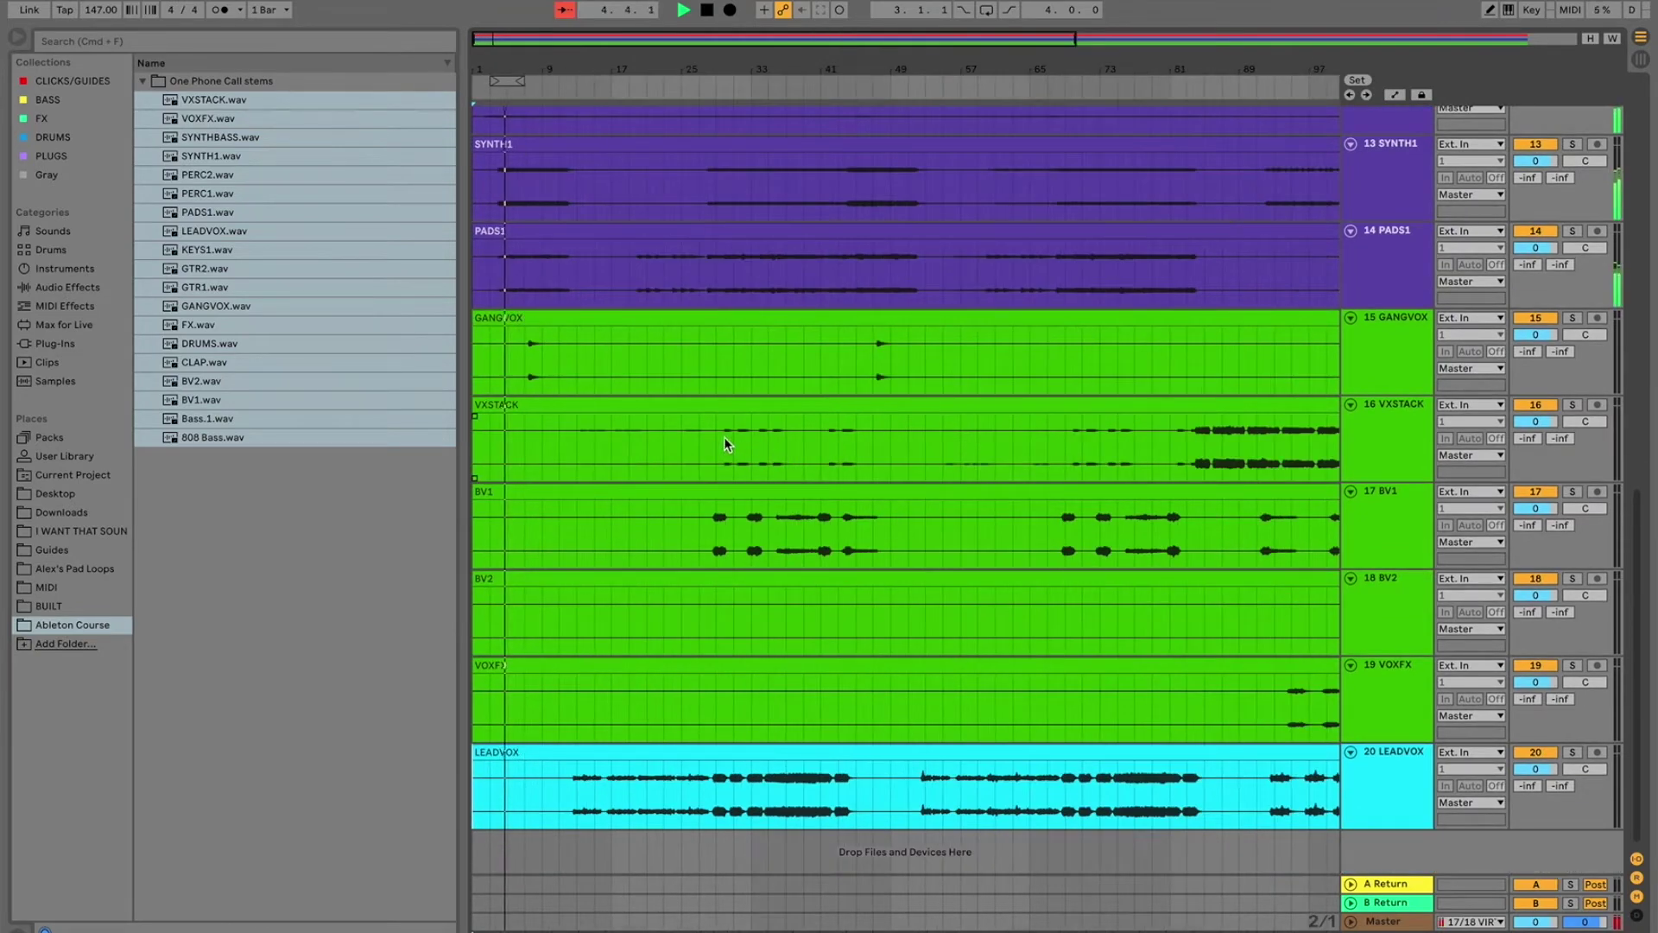
Step: Hide the browser to widen the arrangement, look through all tracks during playback and stop it
left_click(17, 38)
scroll(777, 431, "up", 14)
scroll(529, 359, "down", 12)
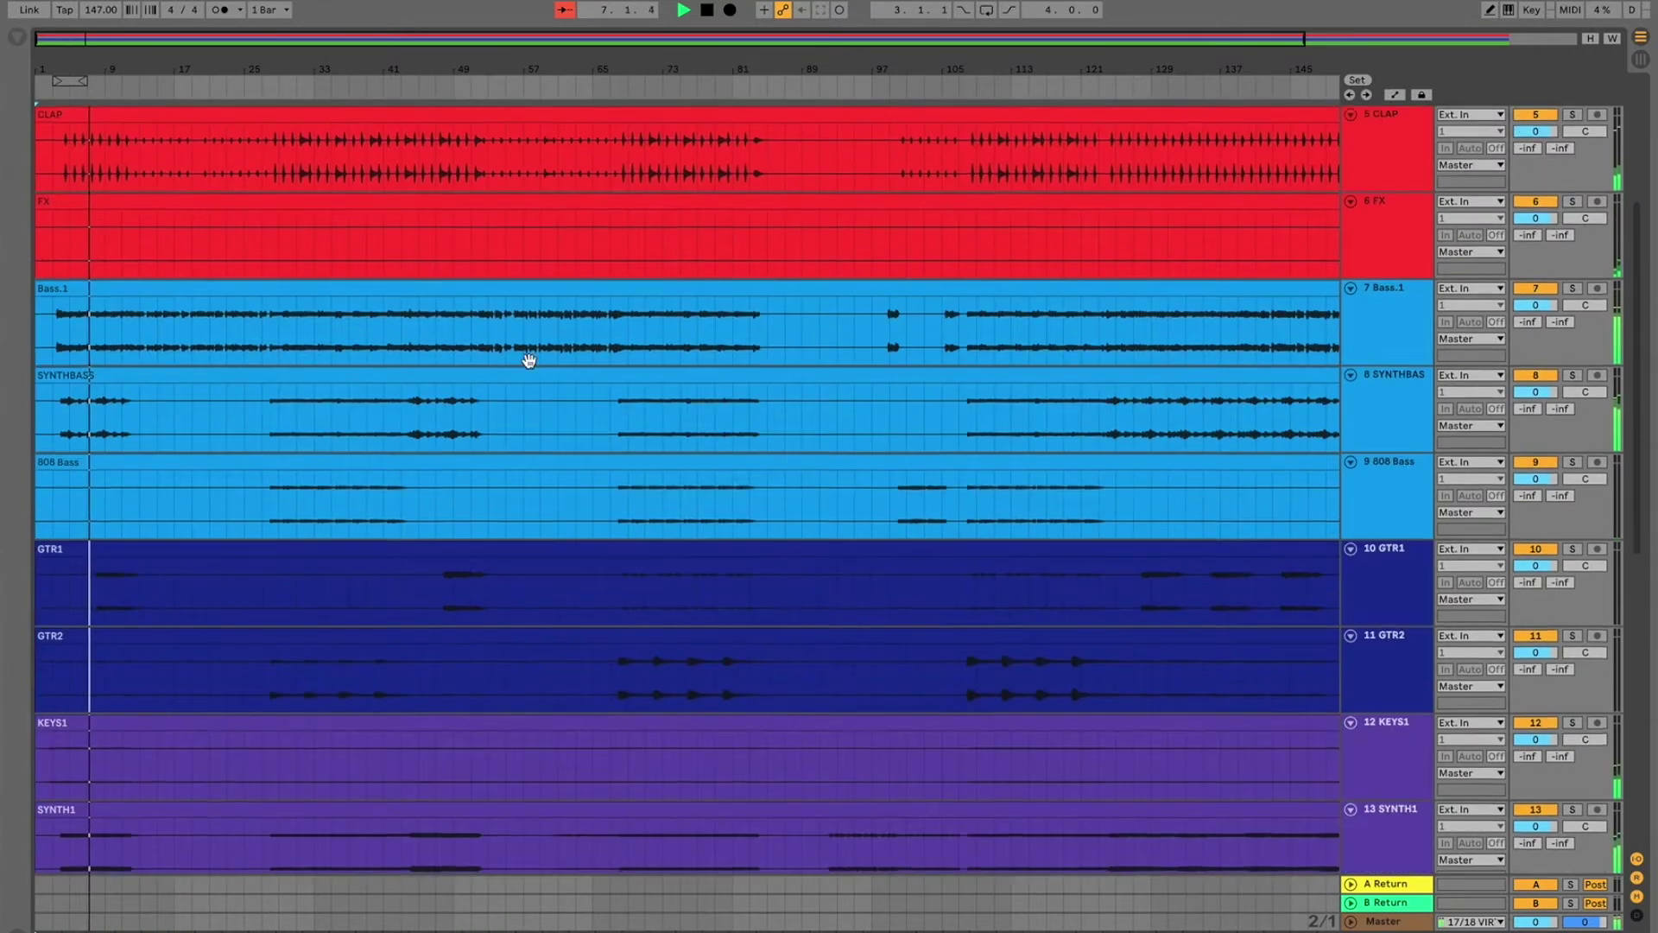
scroll(301, 628, "down", 2)
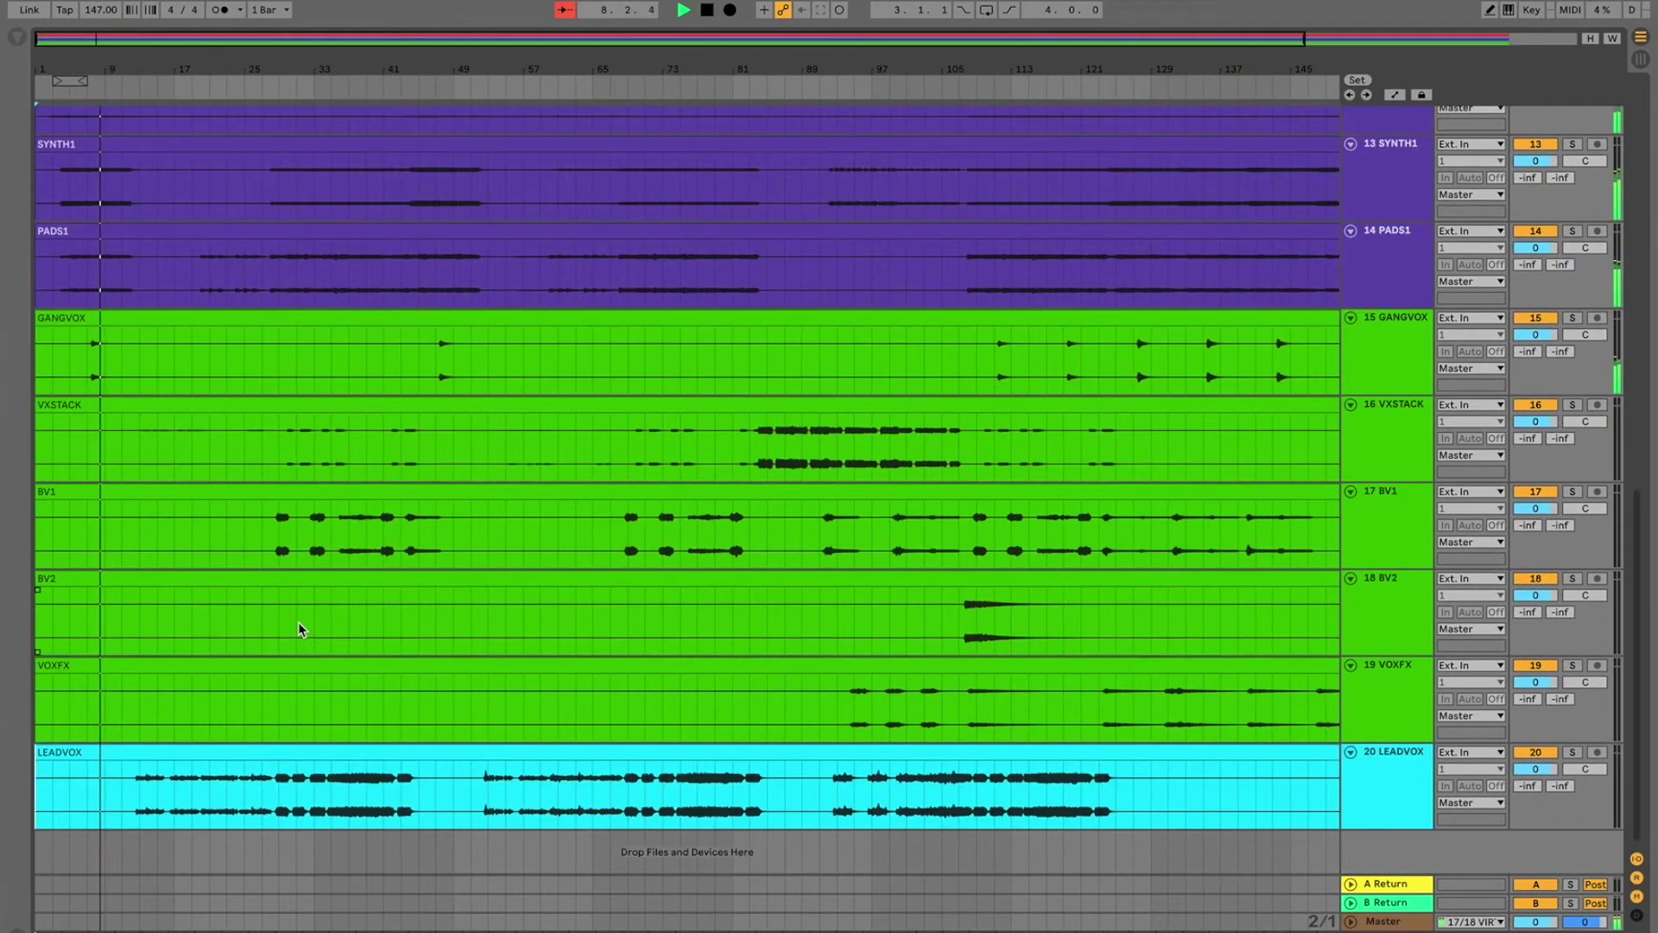
scroll(409, 664, "up", 3)
scroll(406, 658, "up", 13)
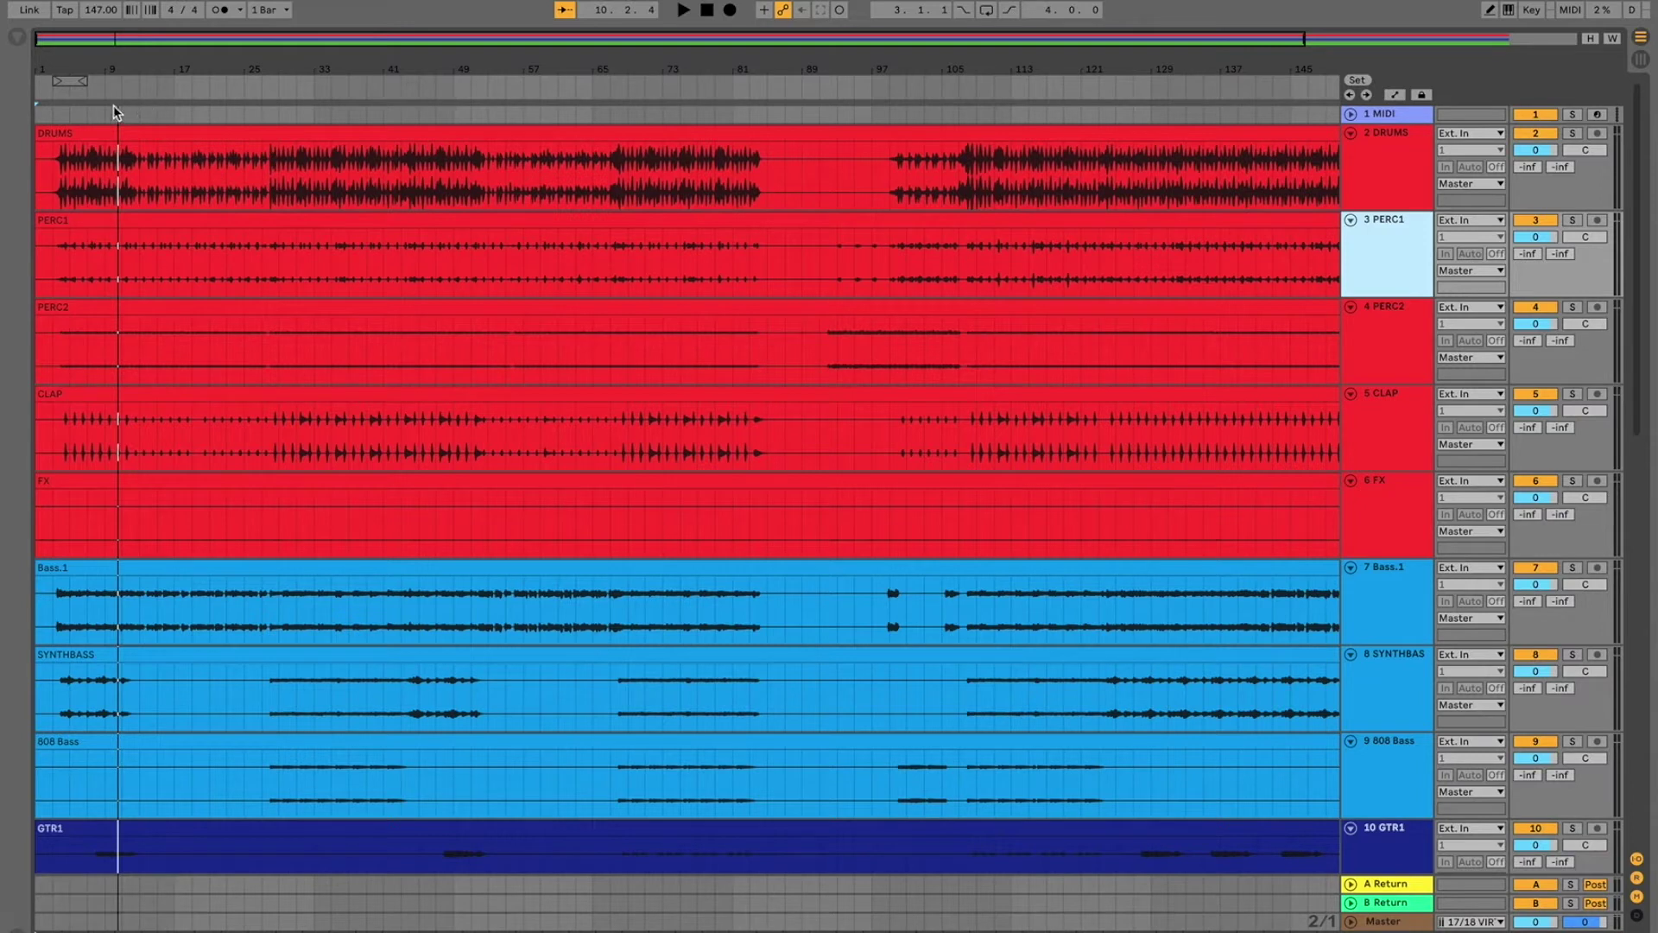
Step: Rename the MIDI track to location and insert an empty two-bar MIDI clip at its start, with the track unfolded
left_click(1400, 117)
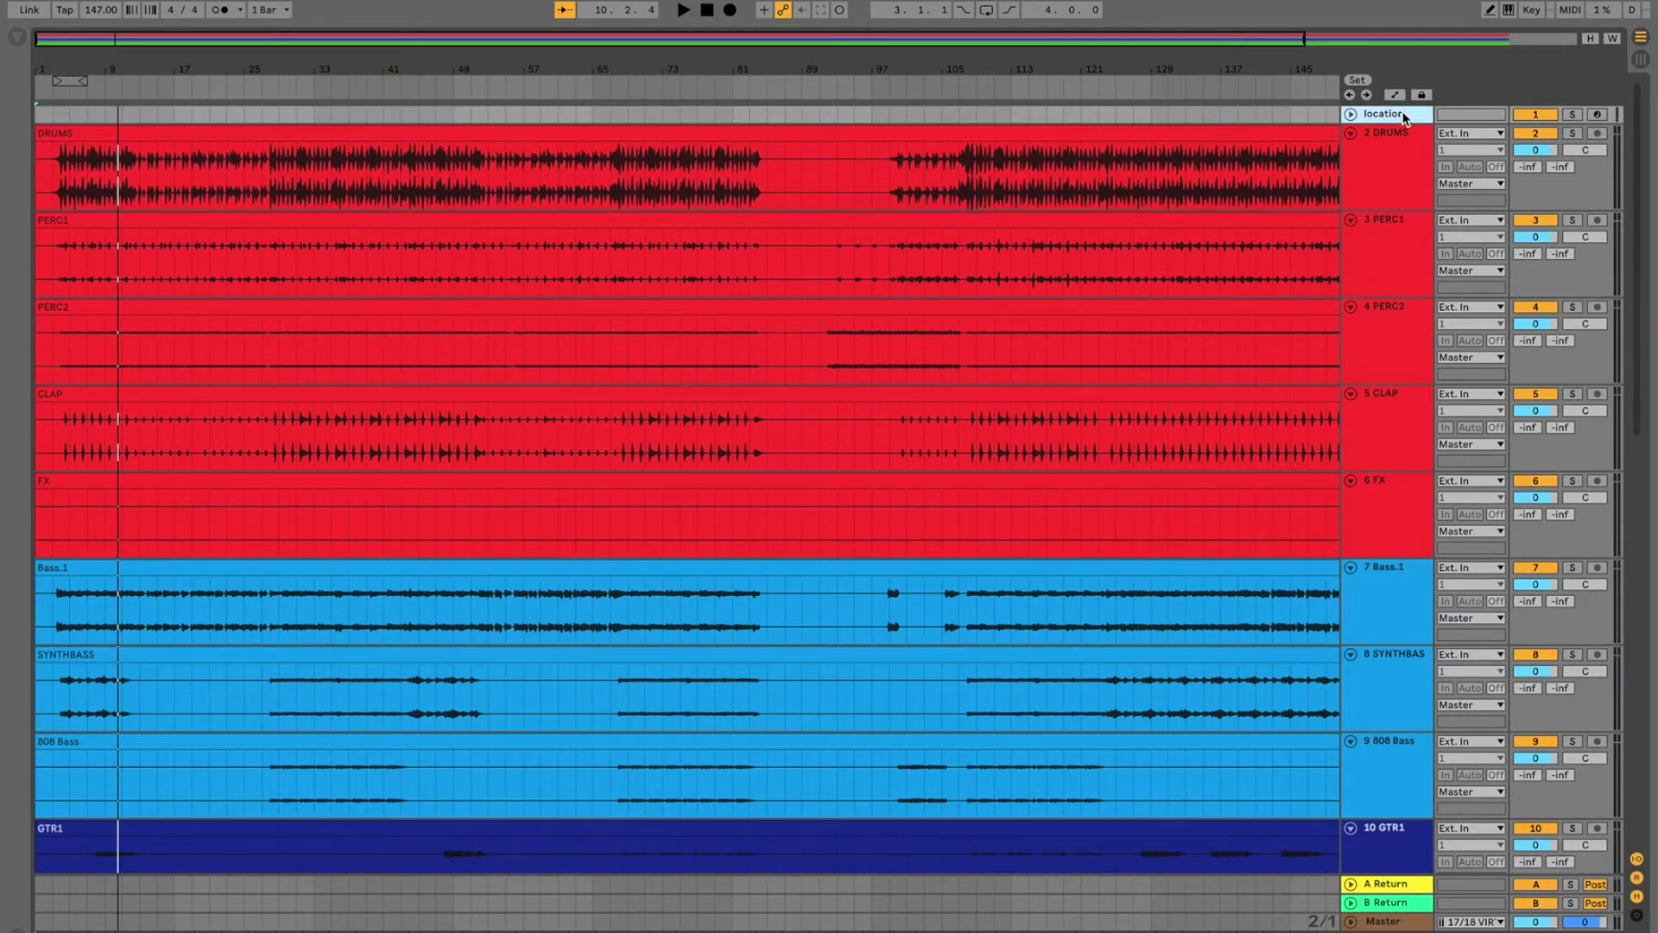
left_click(51, 117)
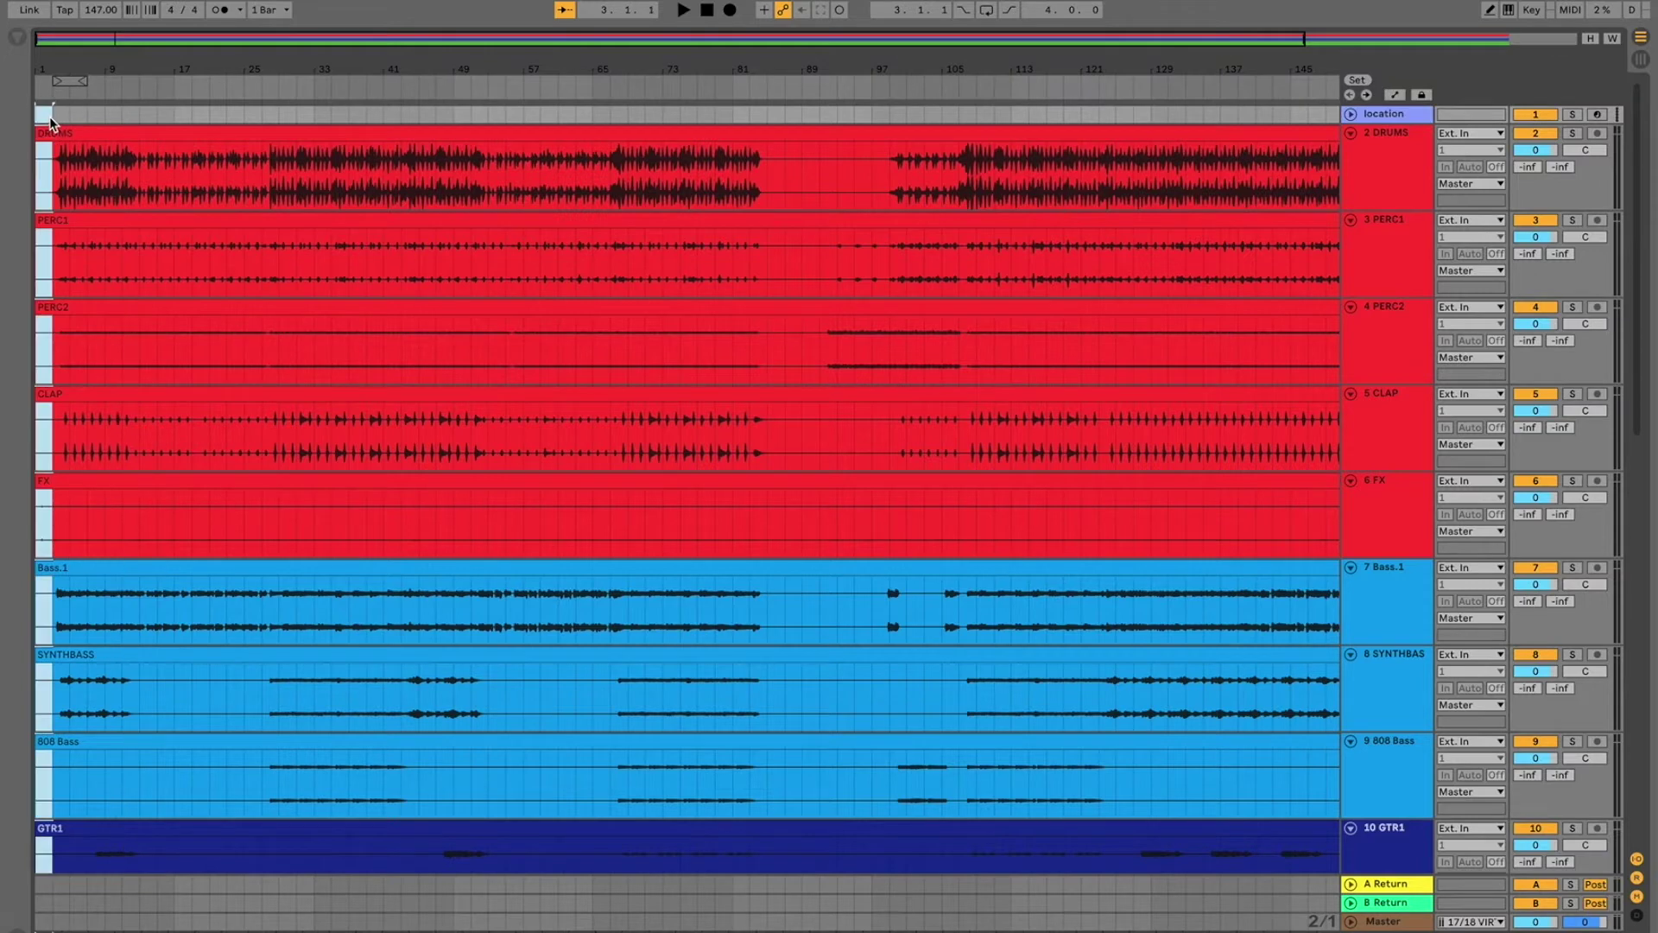
key("ctrl+shift+m")
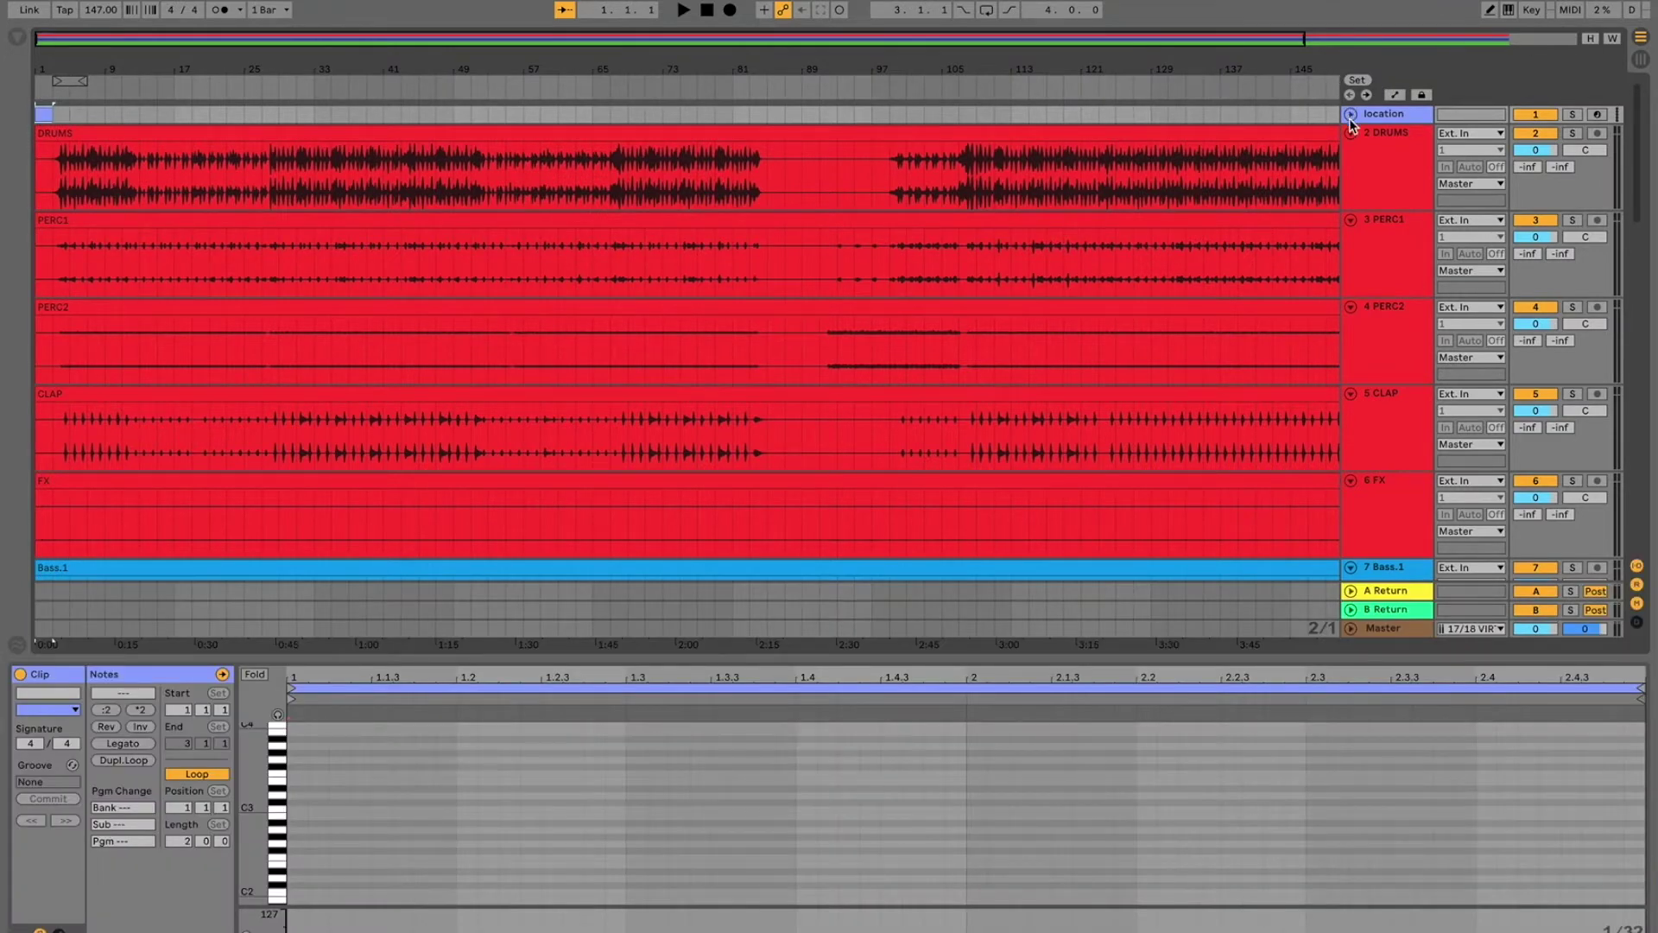
left_click(1351, 117)
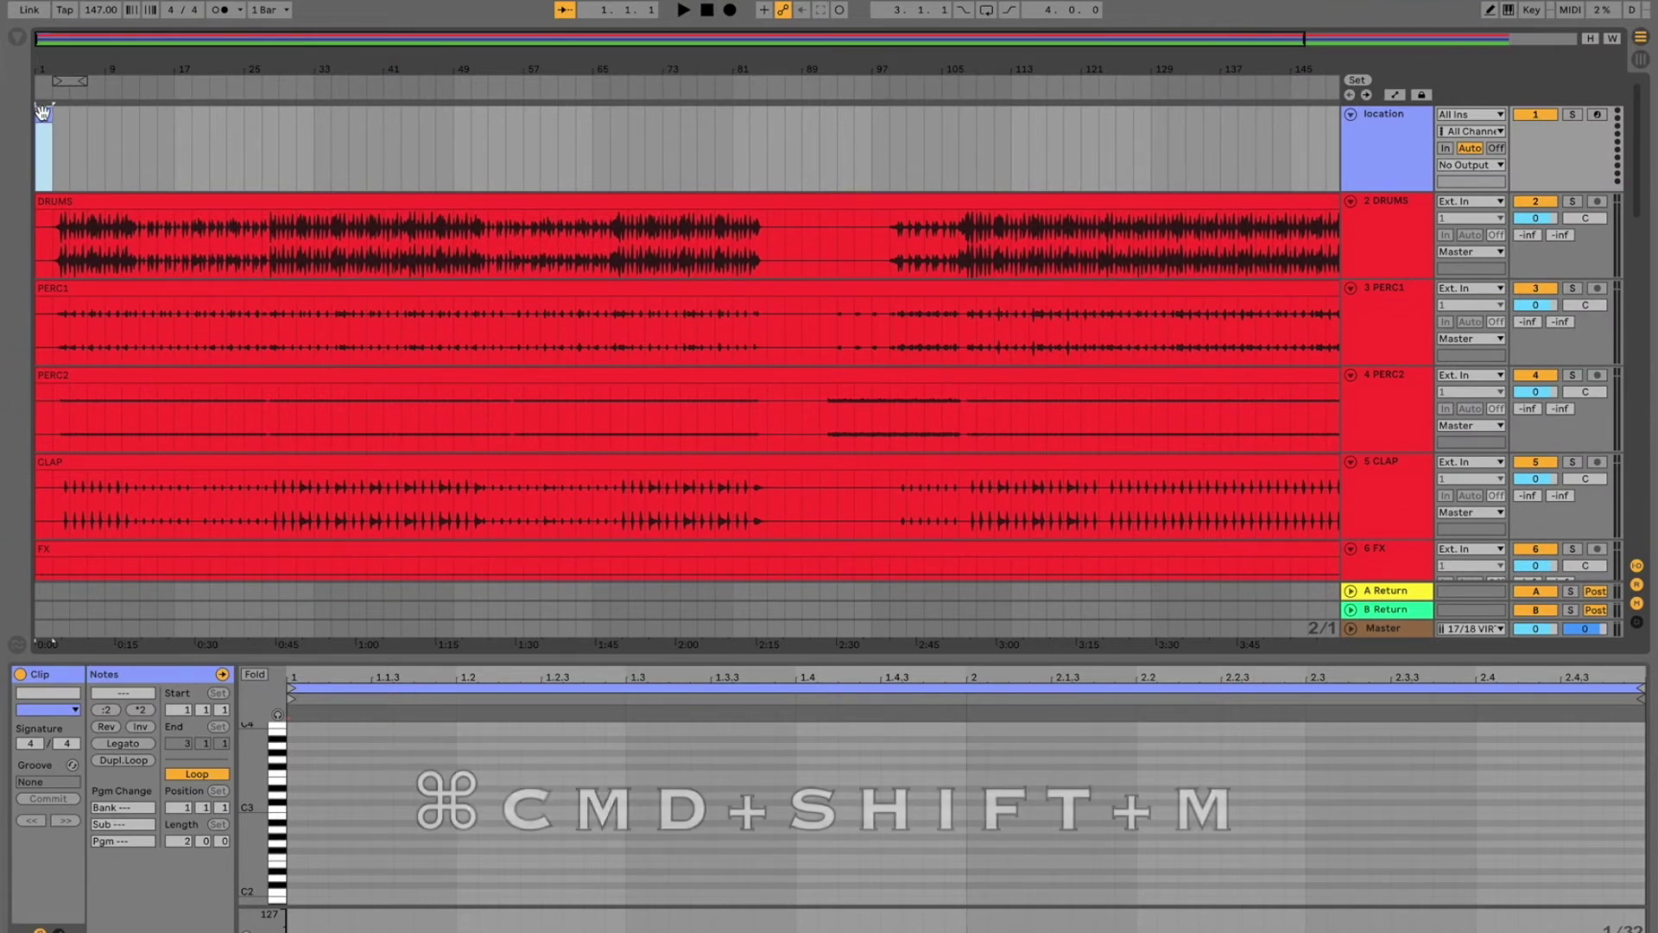
Step: Name the first location clip intro, turn off its loop and lengthen it to bar 11, with playback running
left_click(48, 691)
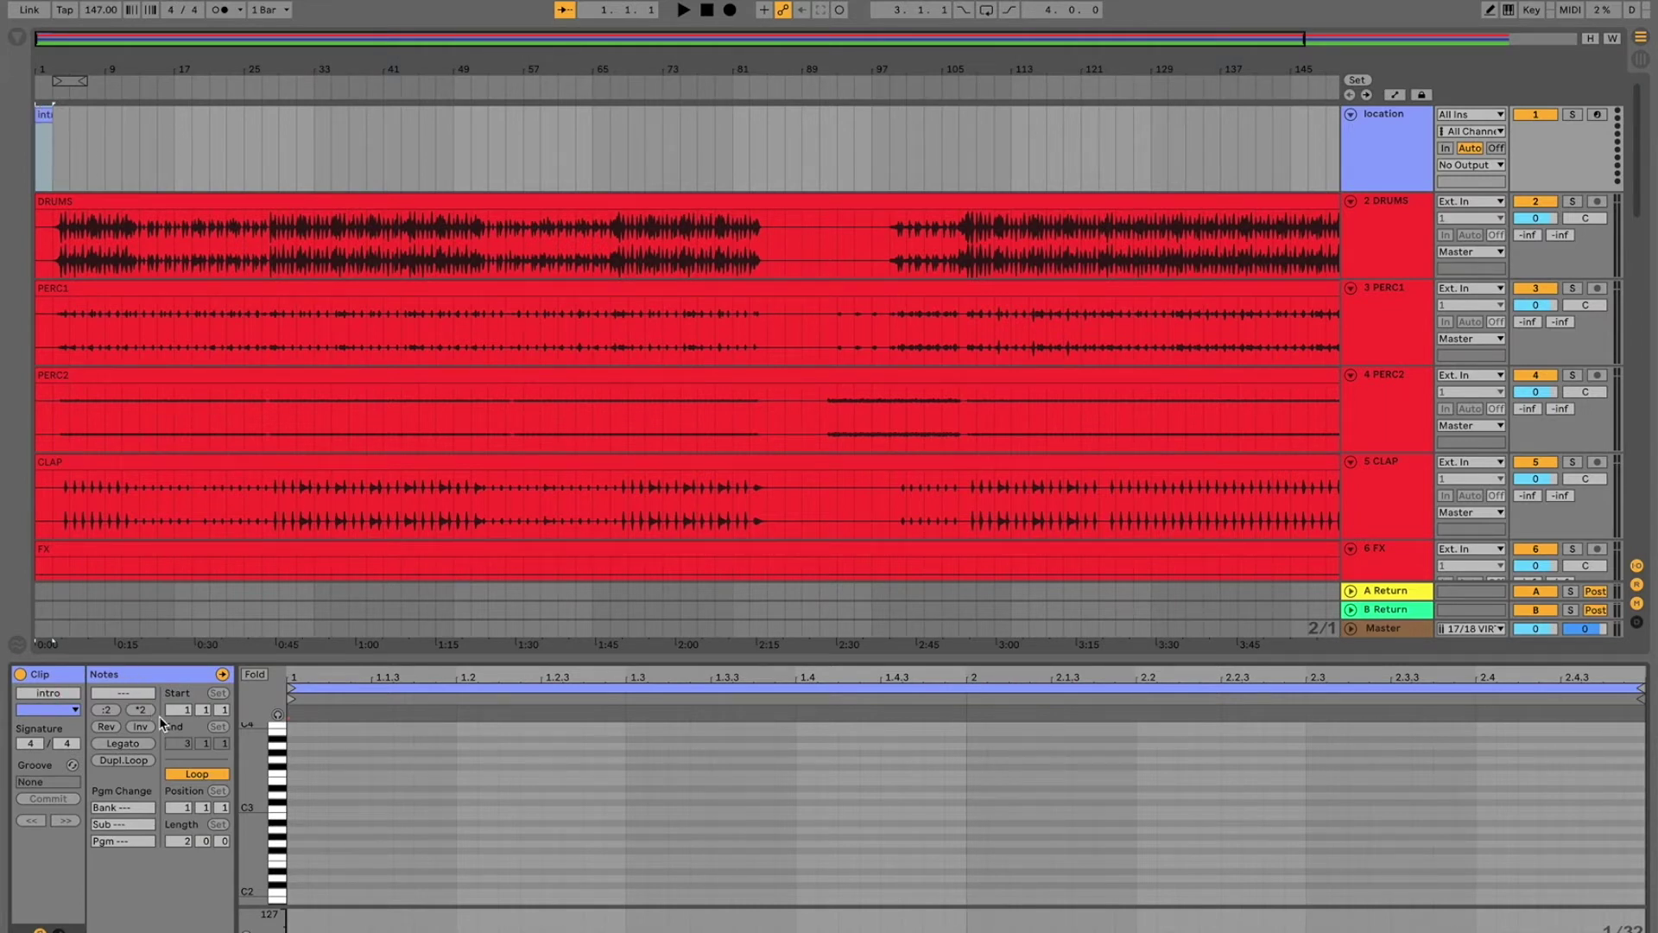
left_click(183, 775)
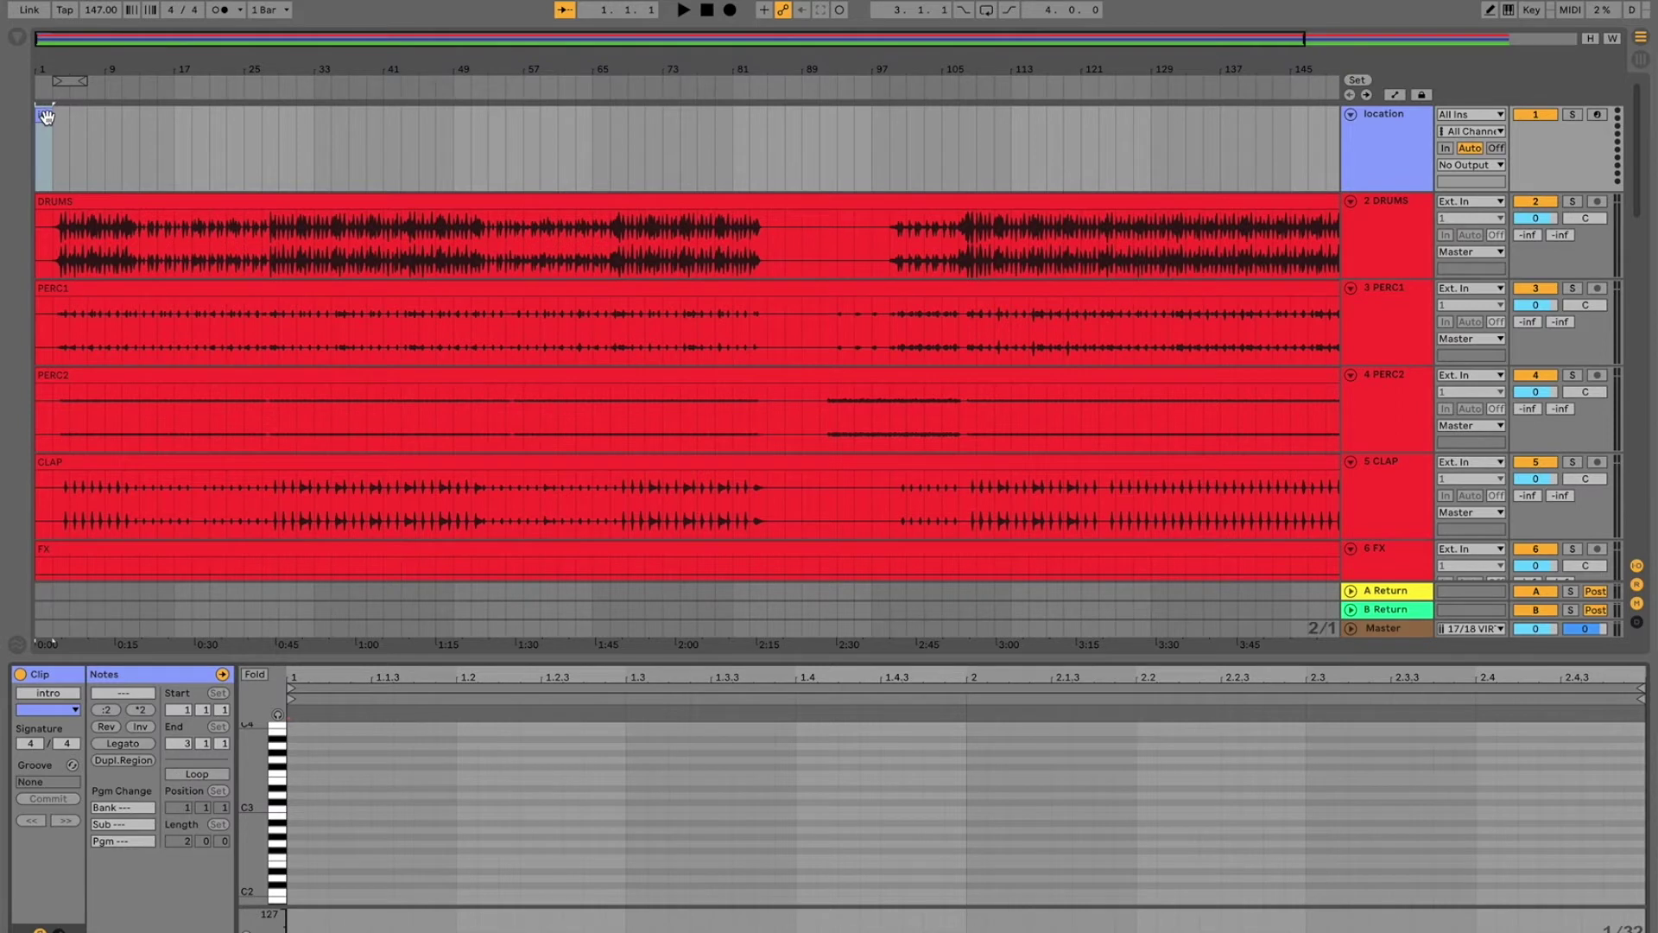
left_click_drag(52, 113, 122, 114)
key("space")
Step: Paste a copy of the intro clip directly after it at bar 11 and rename the copy verse
left_click(104, 116)
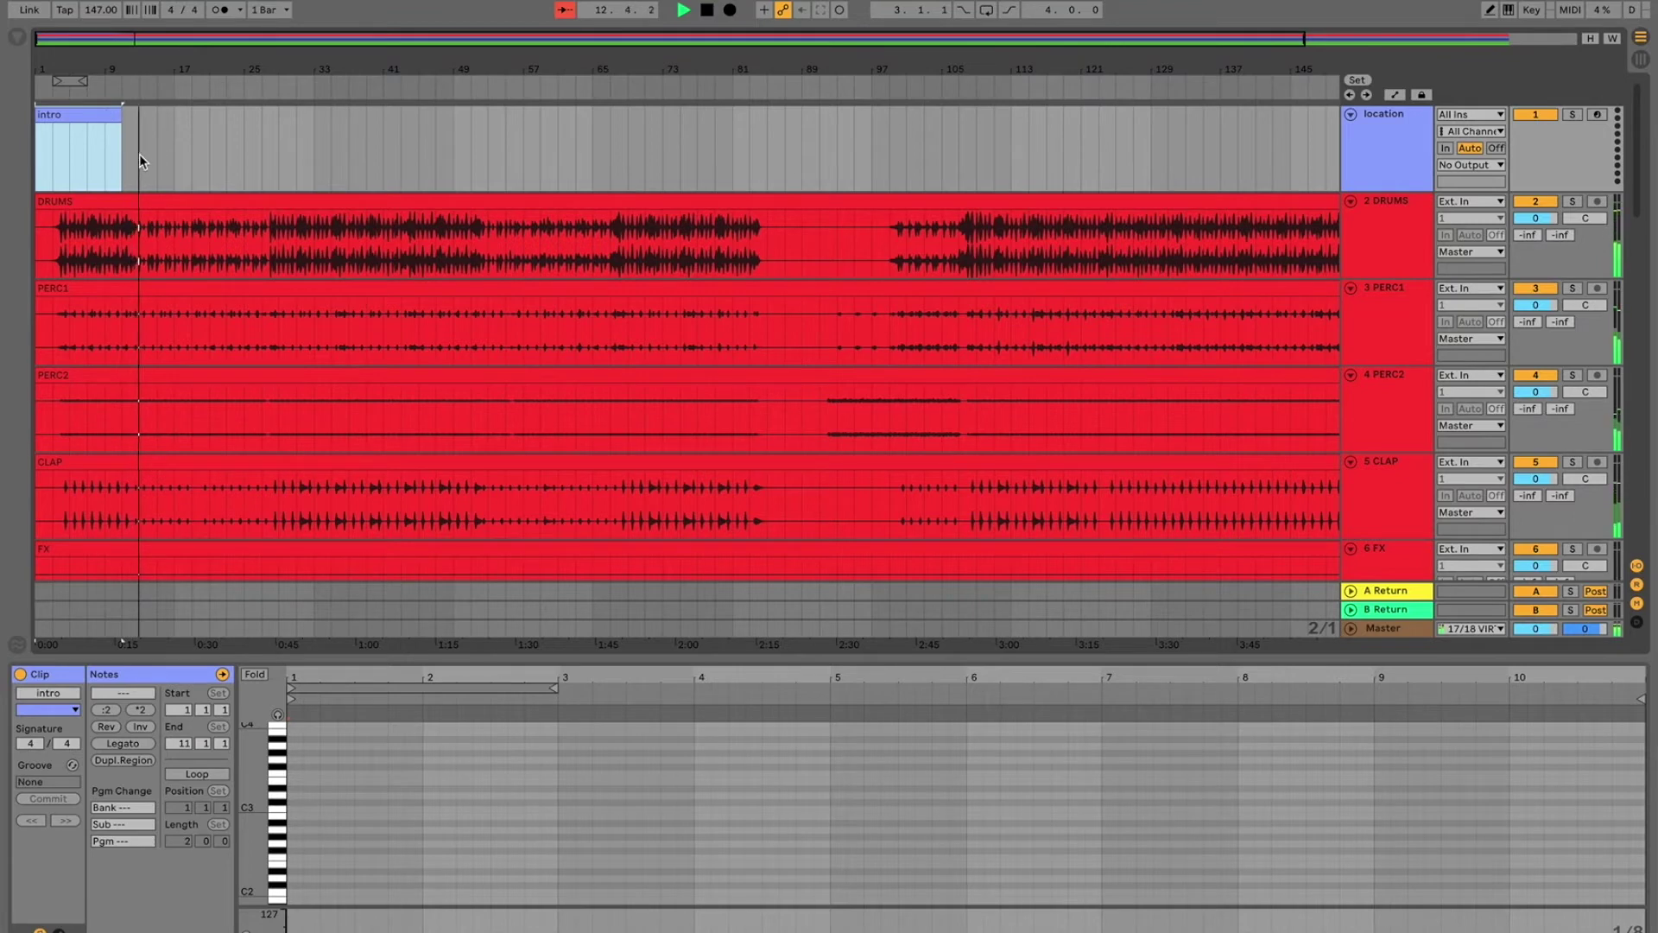
key("super+c")
key("super+v")
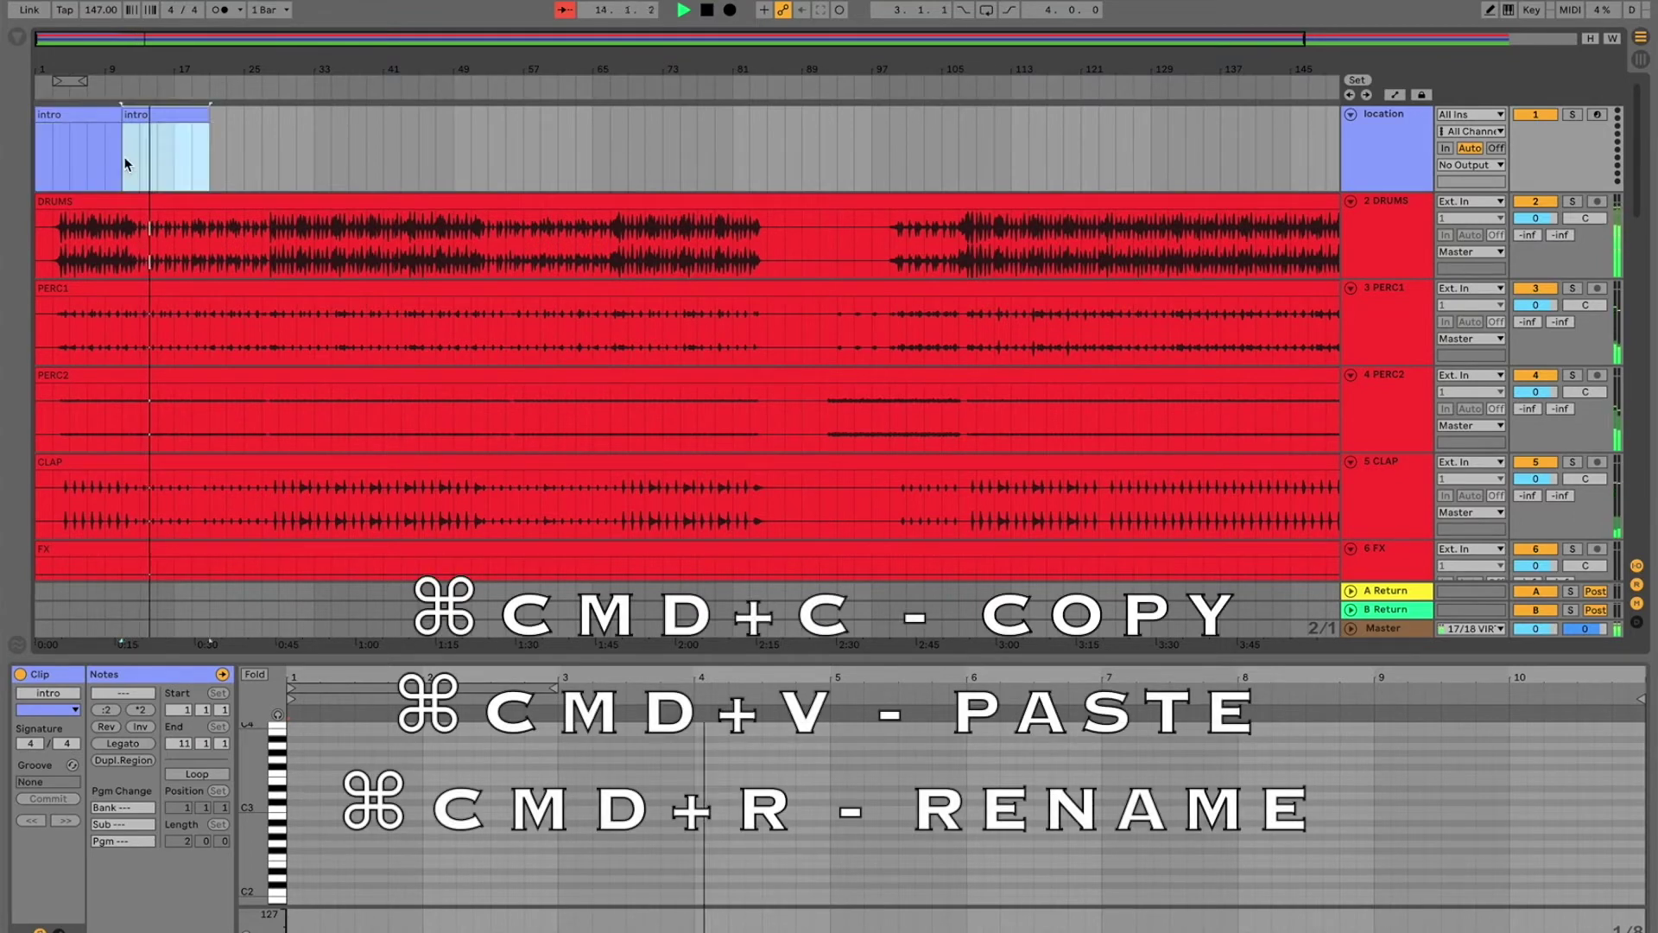
key("super+r")
type("verse")
key("Return")
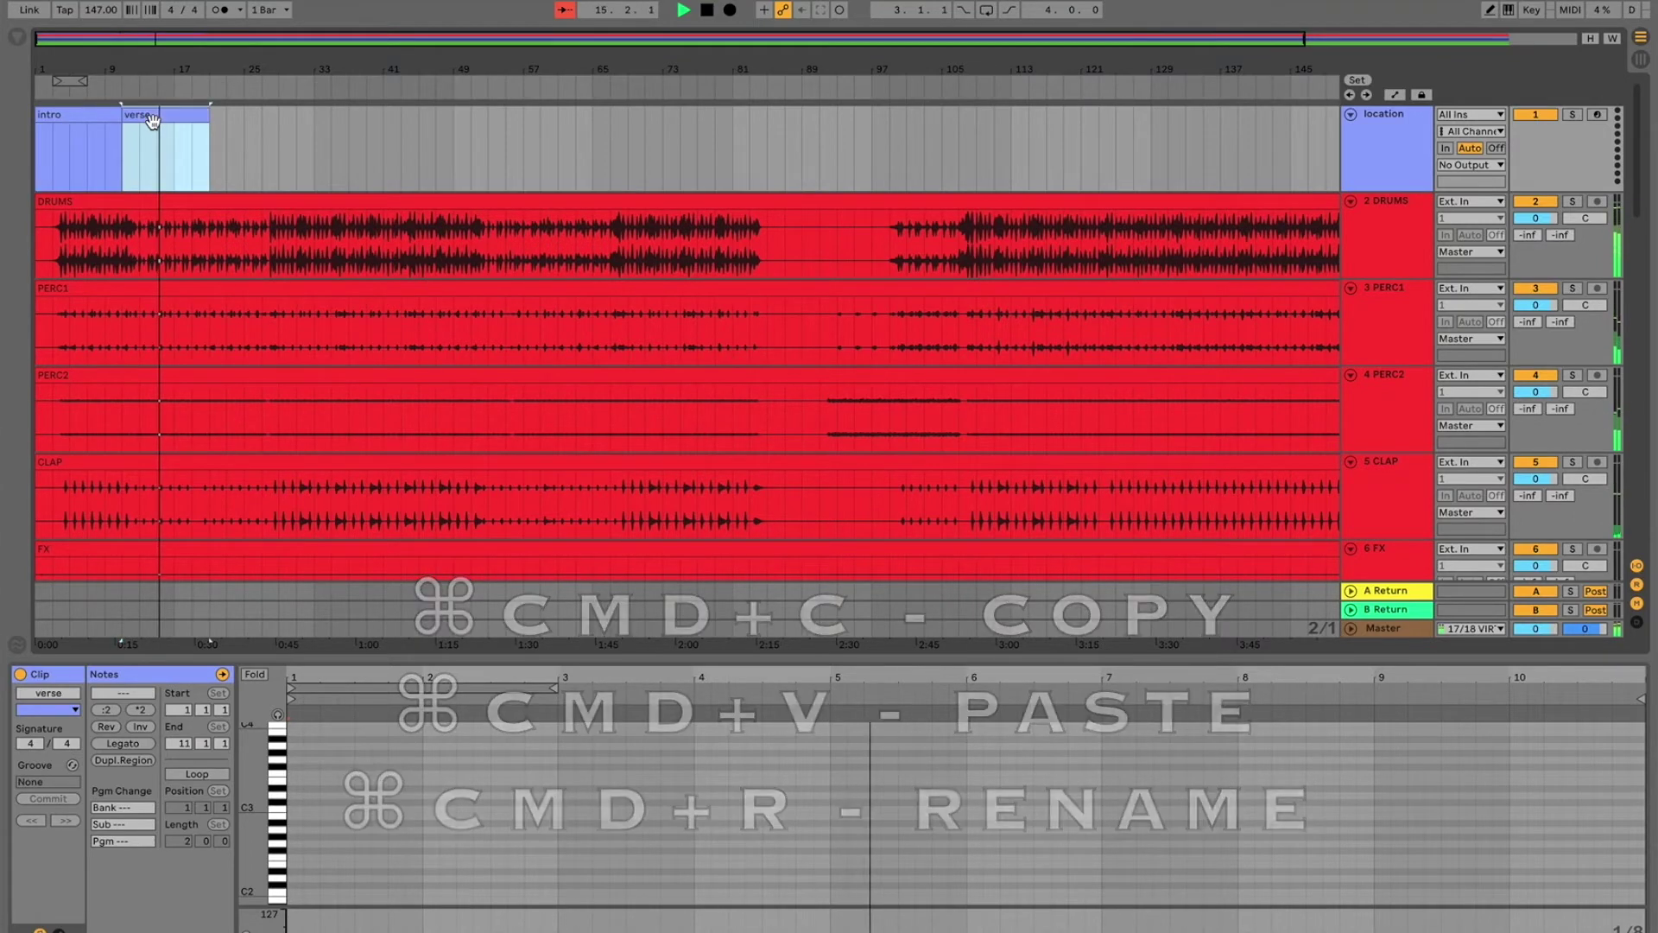
Step: Paste another copy of the clip at bar 28, where the drums pick up, and rename it ch
left_click(267, 133)
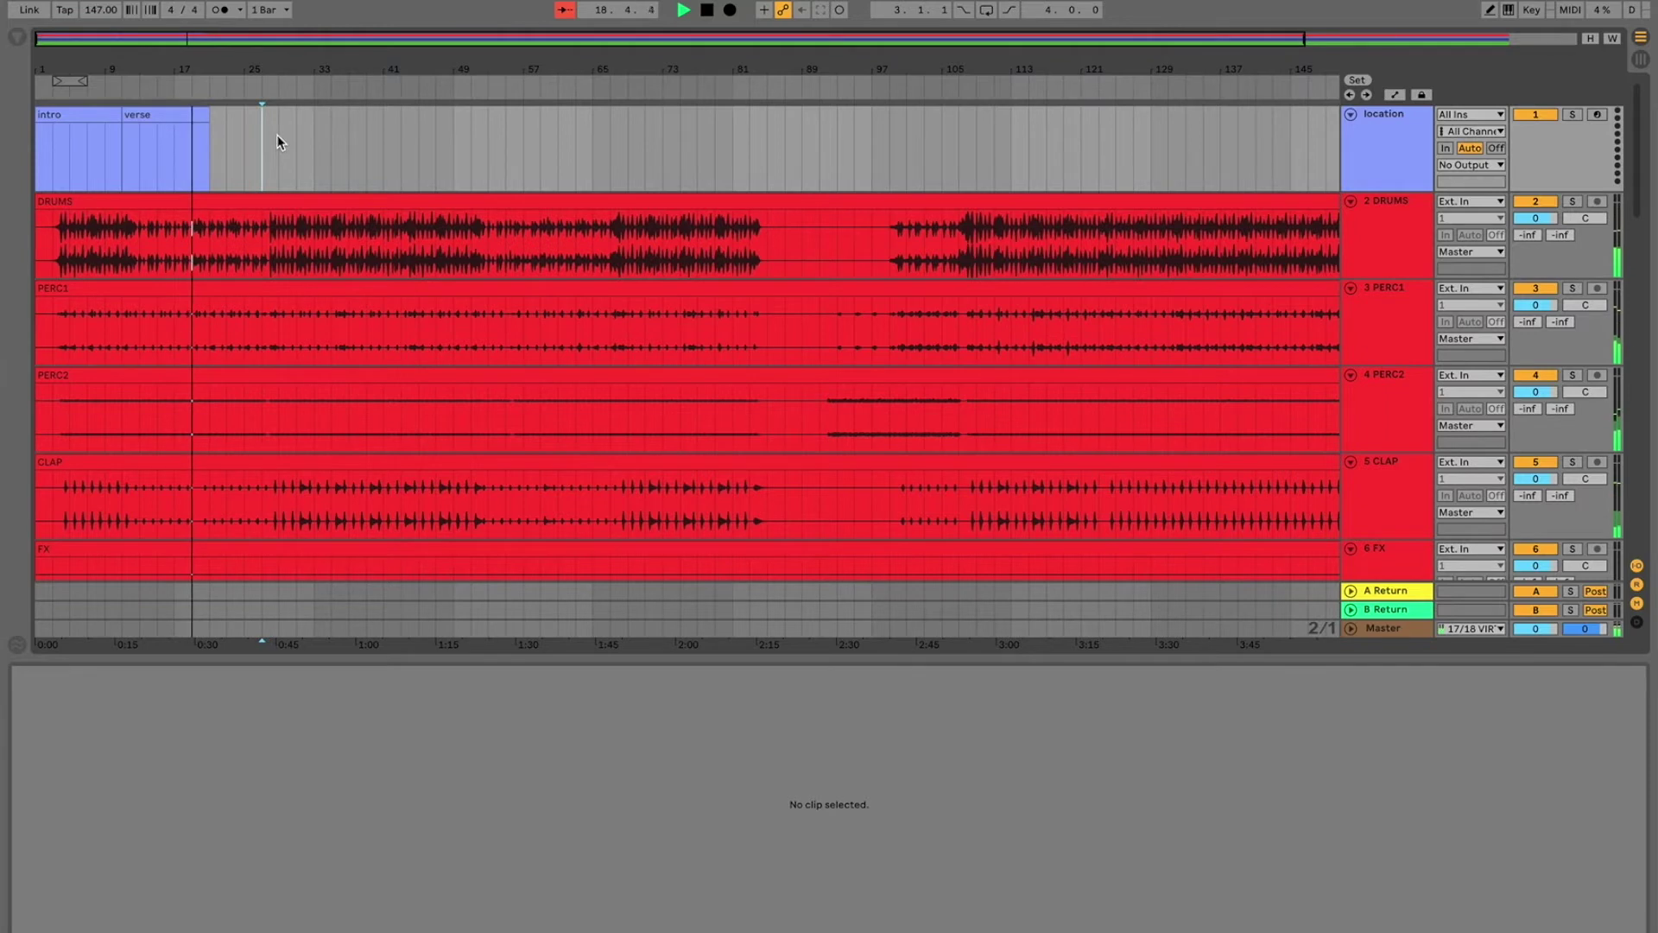
key("plus")
key("plus")
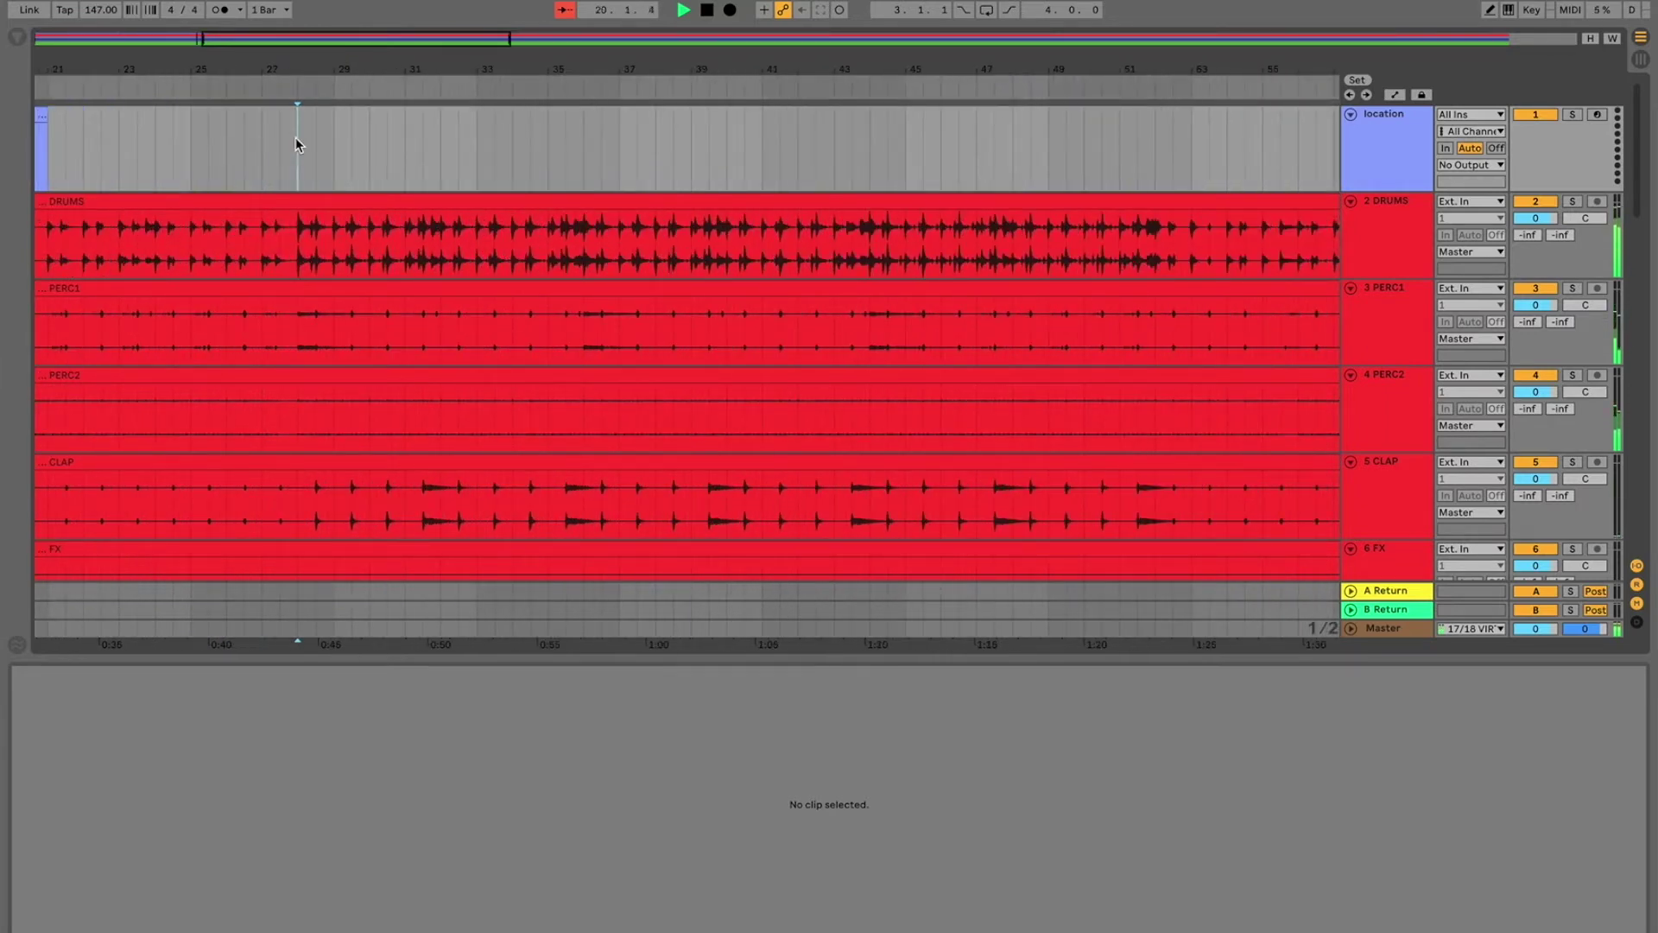
key("ctrl+v")
key("ctrl+r")
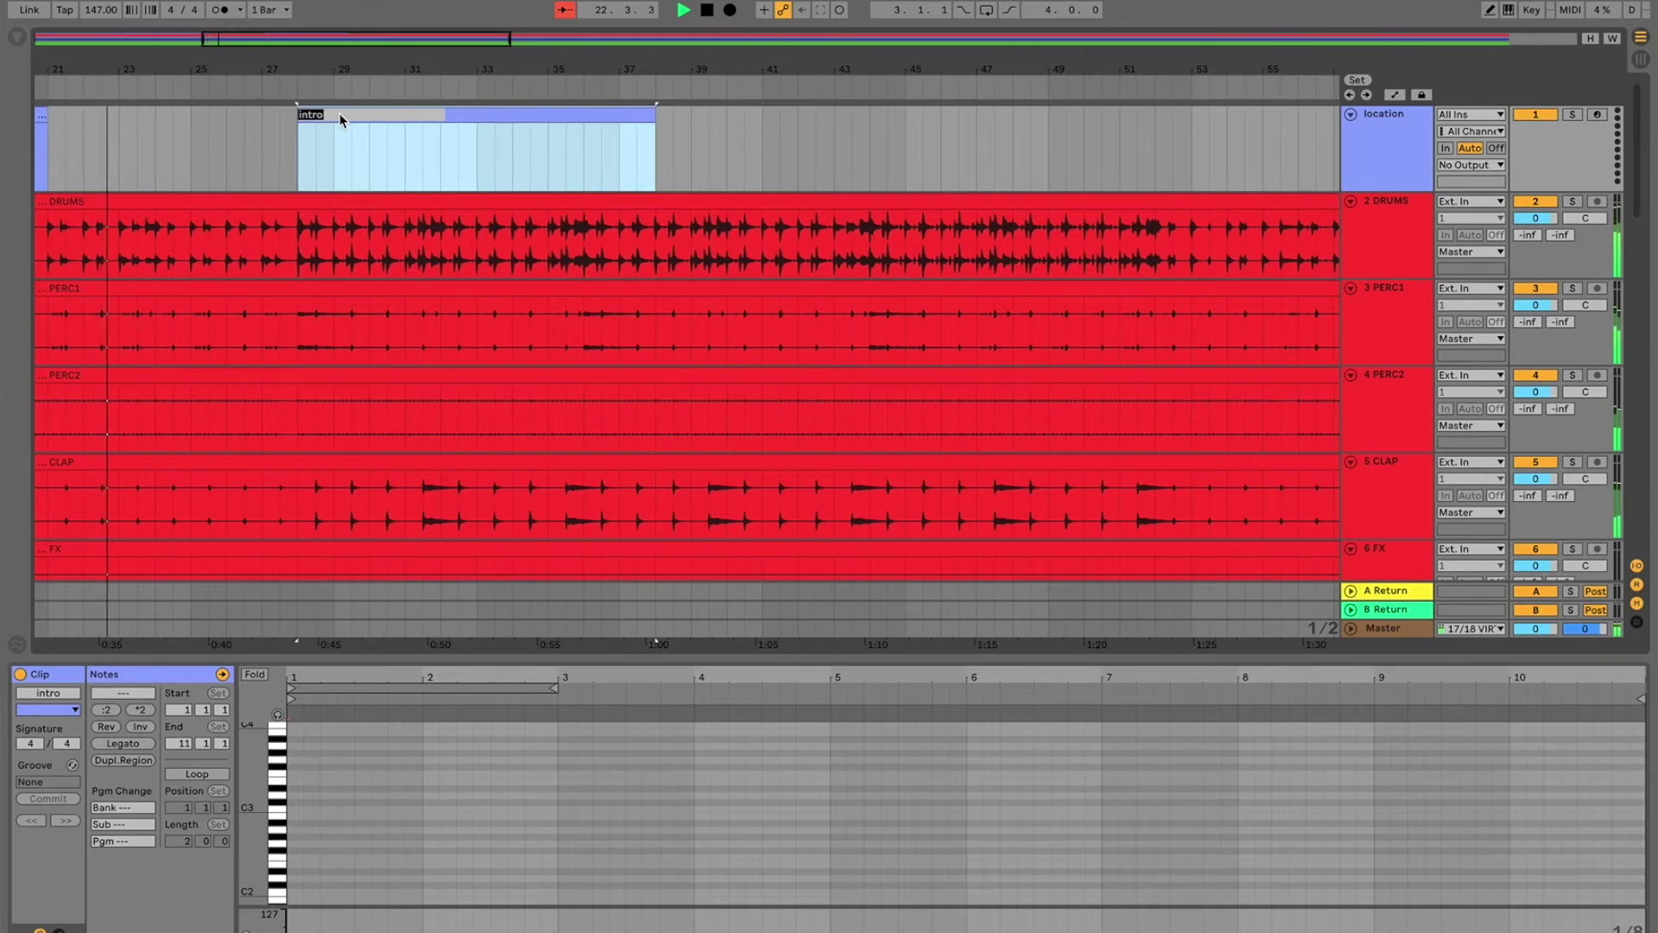
type("ch")
key("Return")
scroll(282, 158, "left", 2)
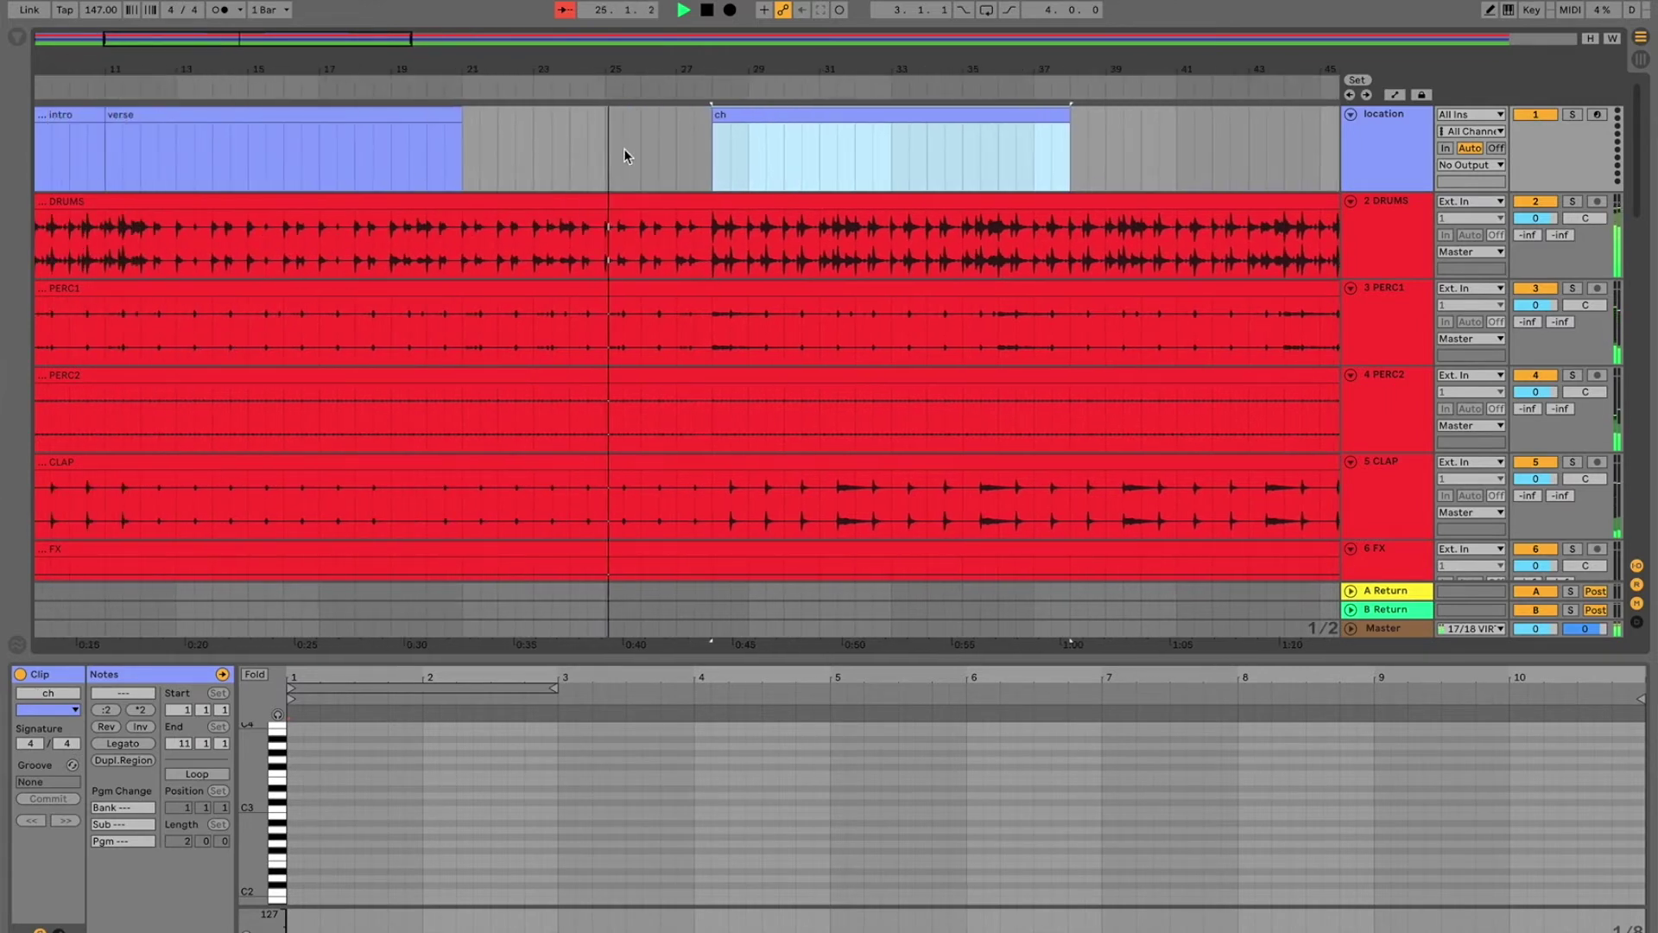
Step: Paste another copy of the clip at bar 19, between verse and ch, and rename it pc
left_click(391, 161)
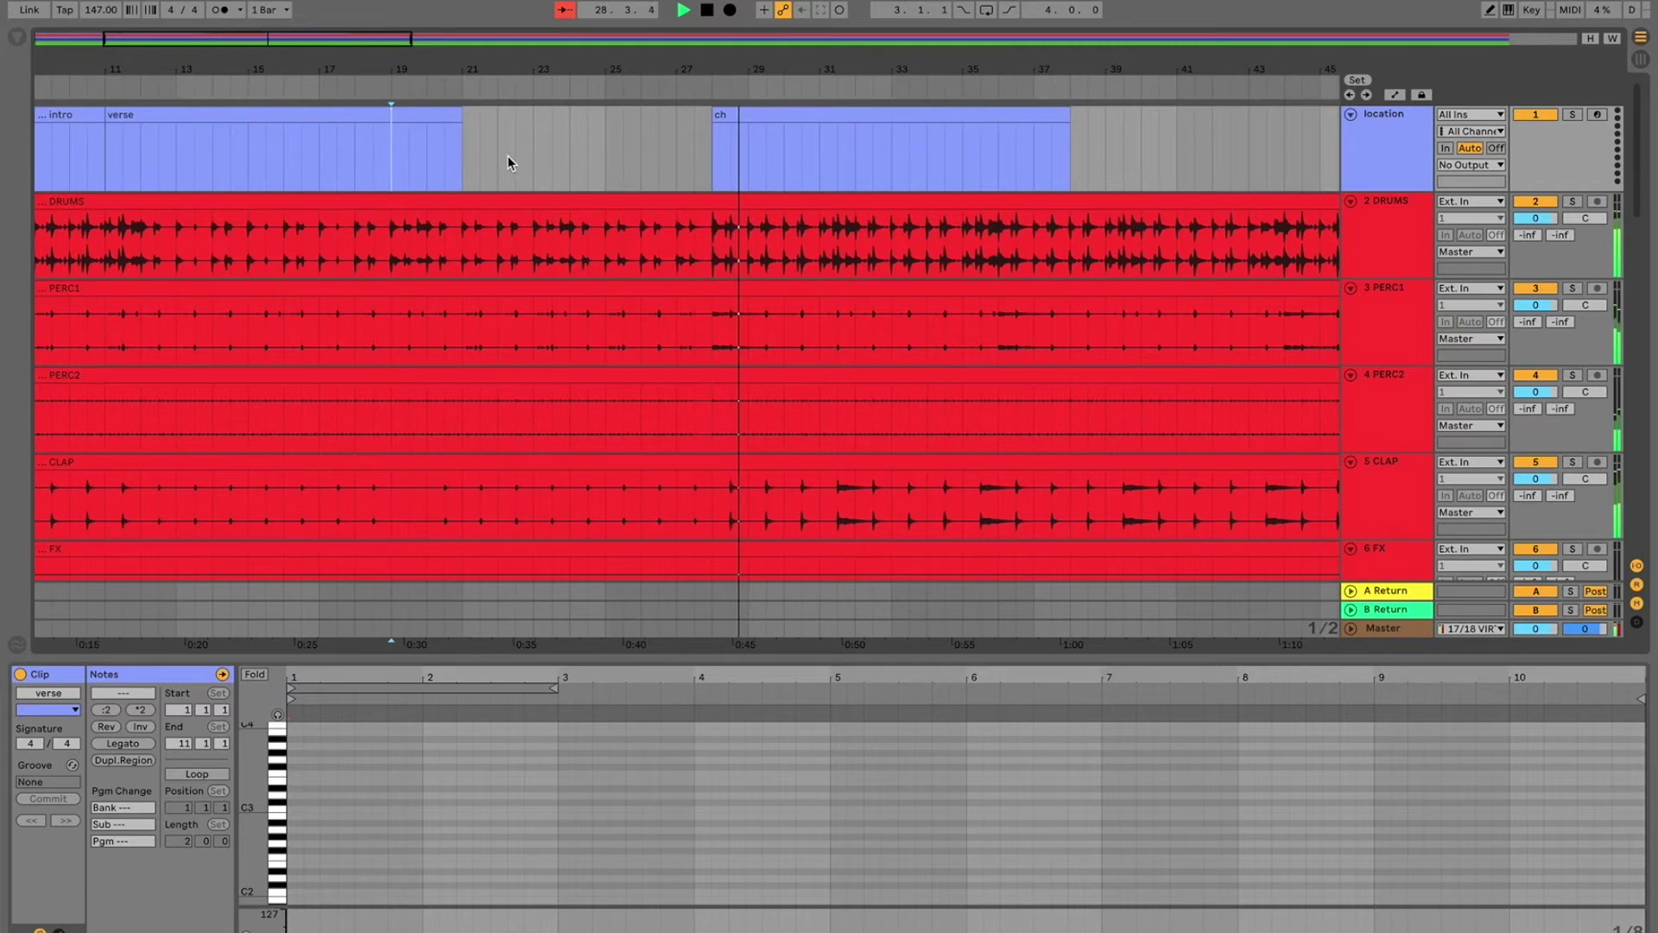
key("ctrl+v")
key("ctrl+r")
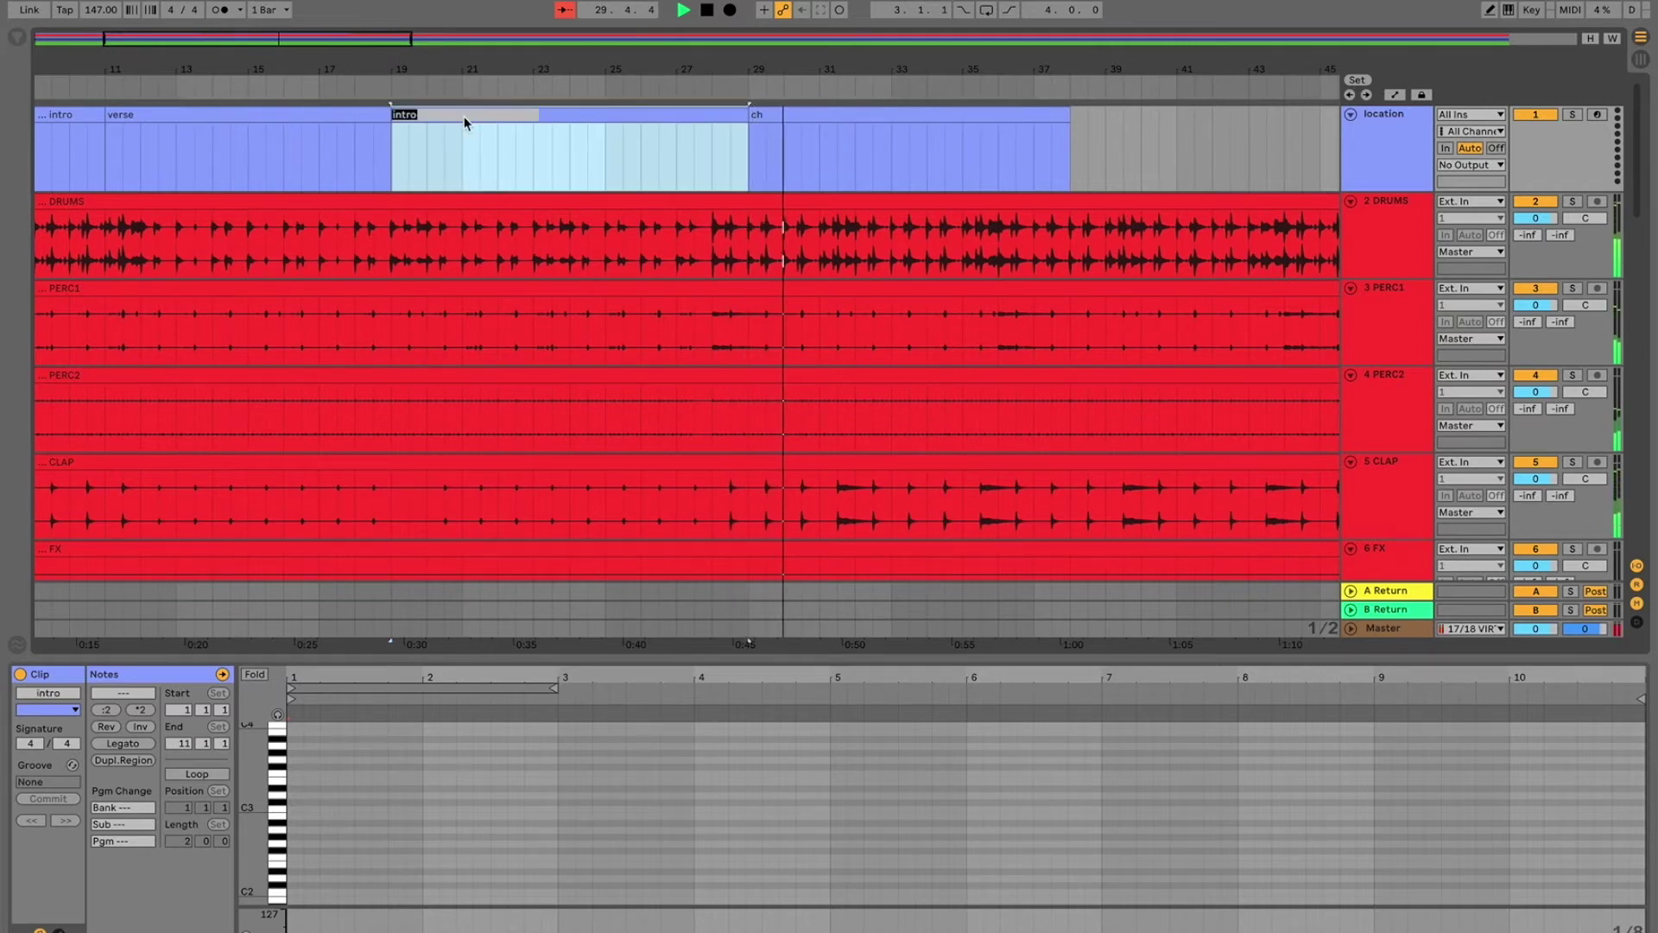
type("pc")
key("Return")
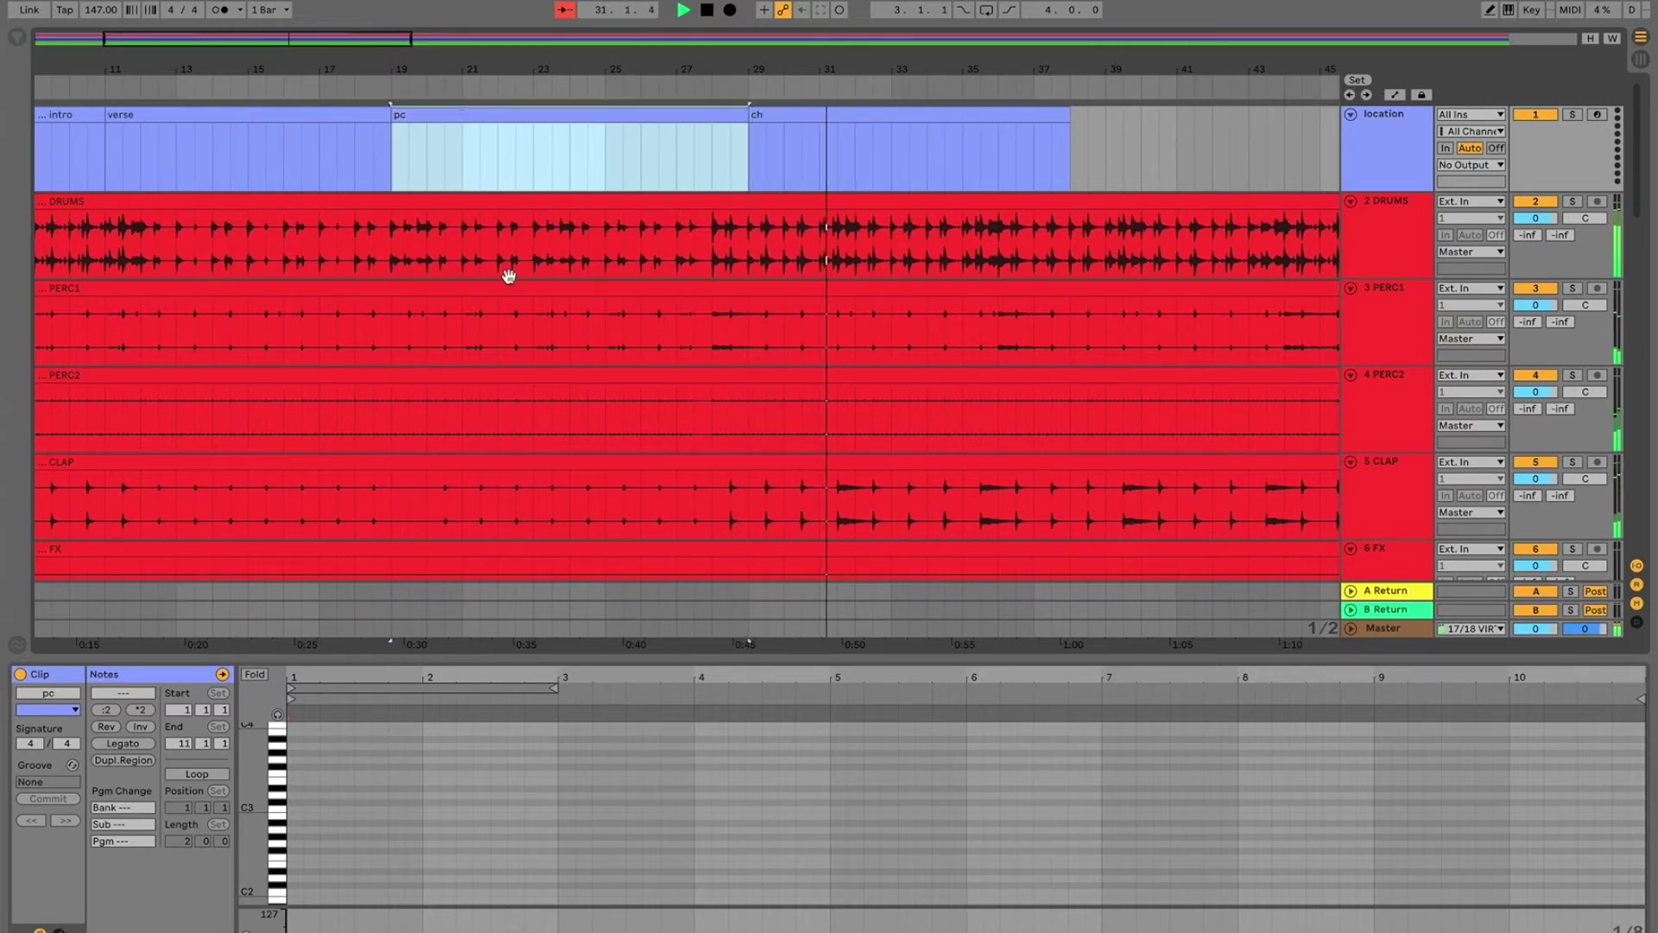
Step: Play from the start of the pc clip and extend the verse clip's end to bar 20
scroll(509, 274, "down", 8)
scroll(449, 250, "up", 8)
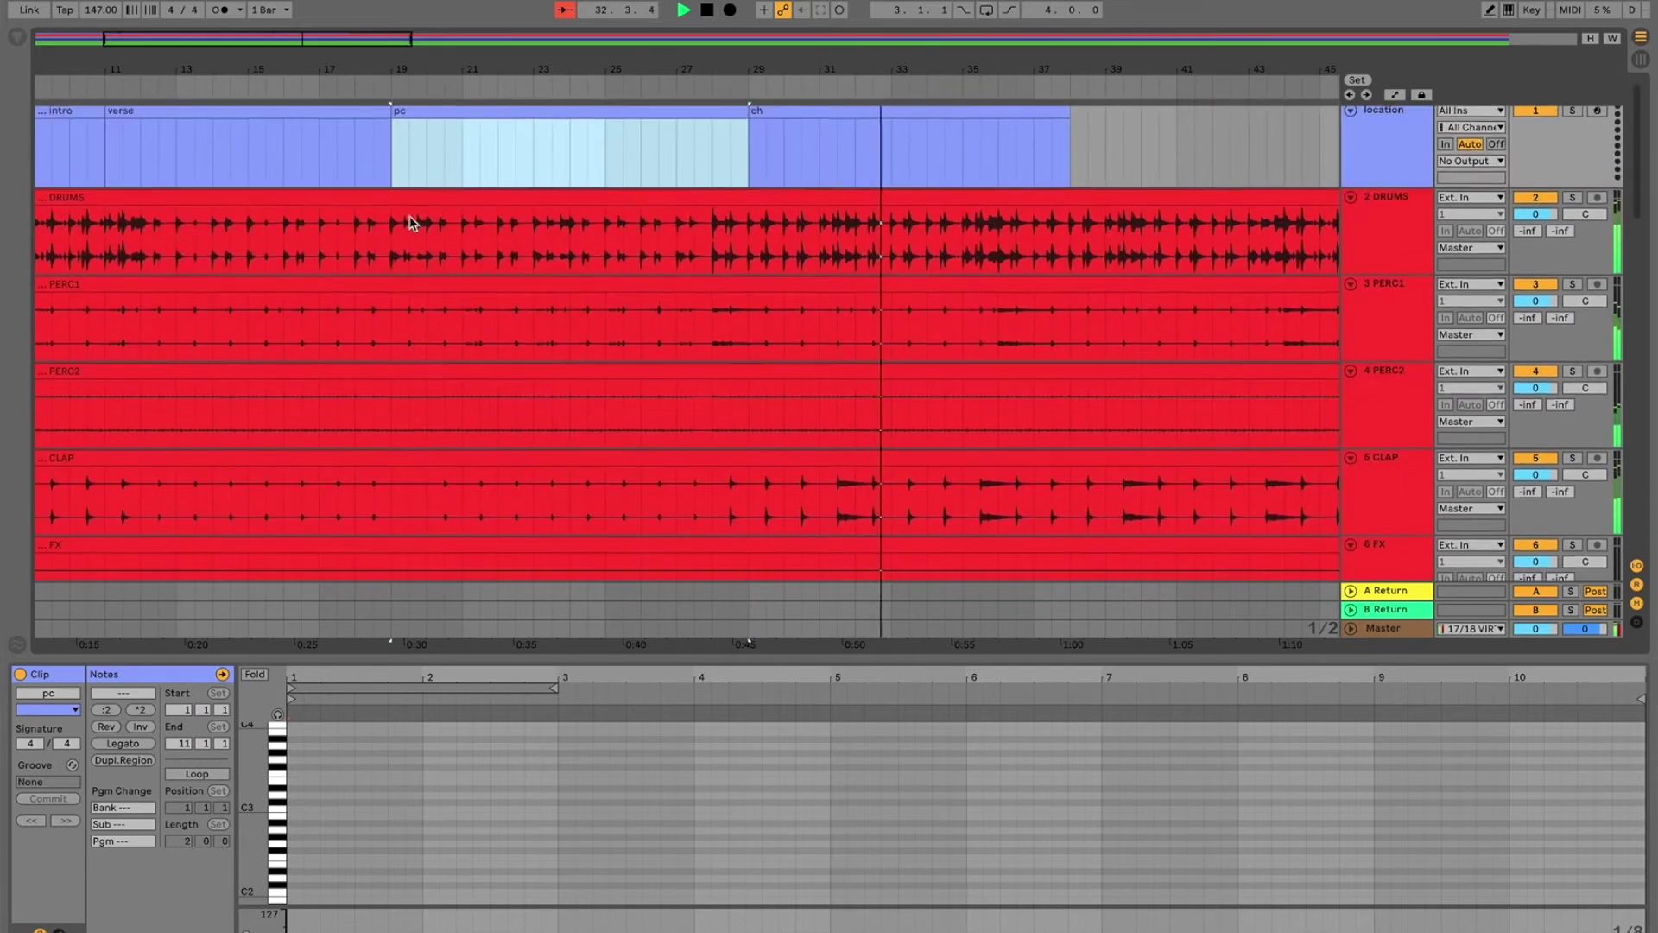
left_click(407, 173)
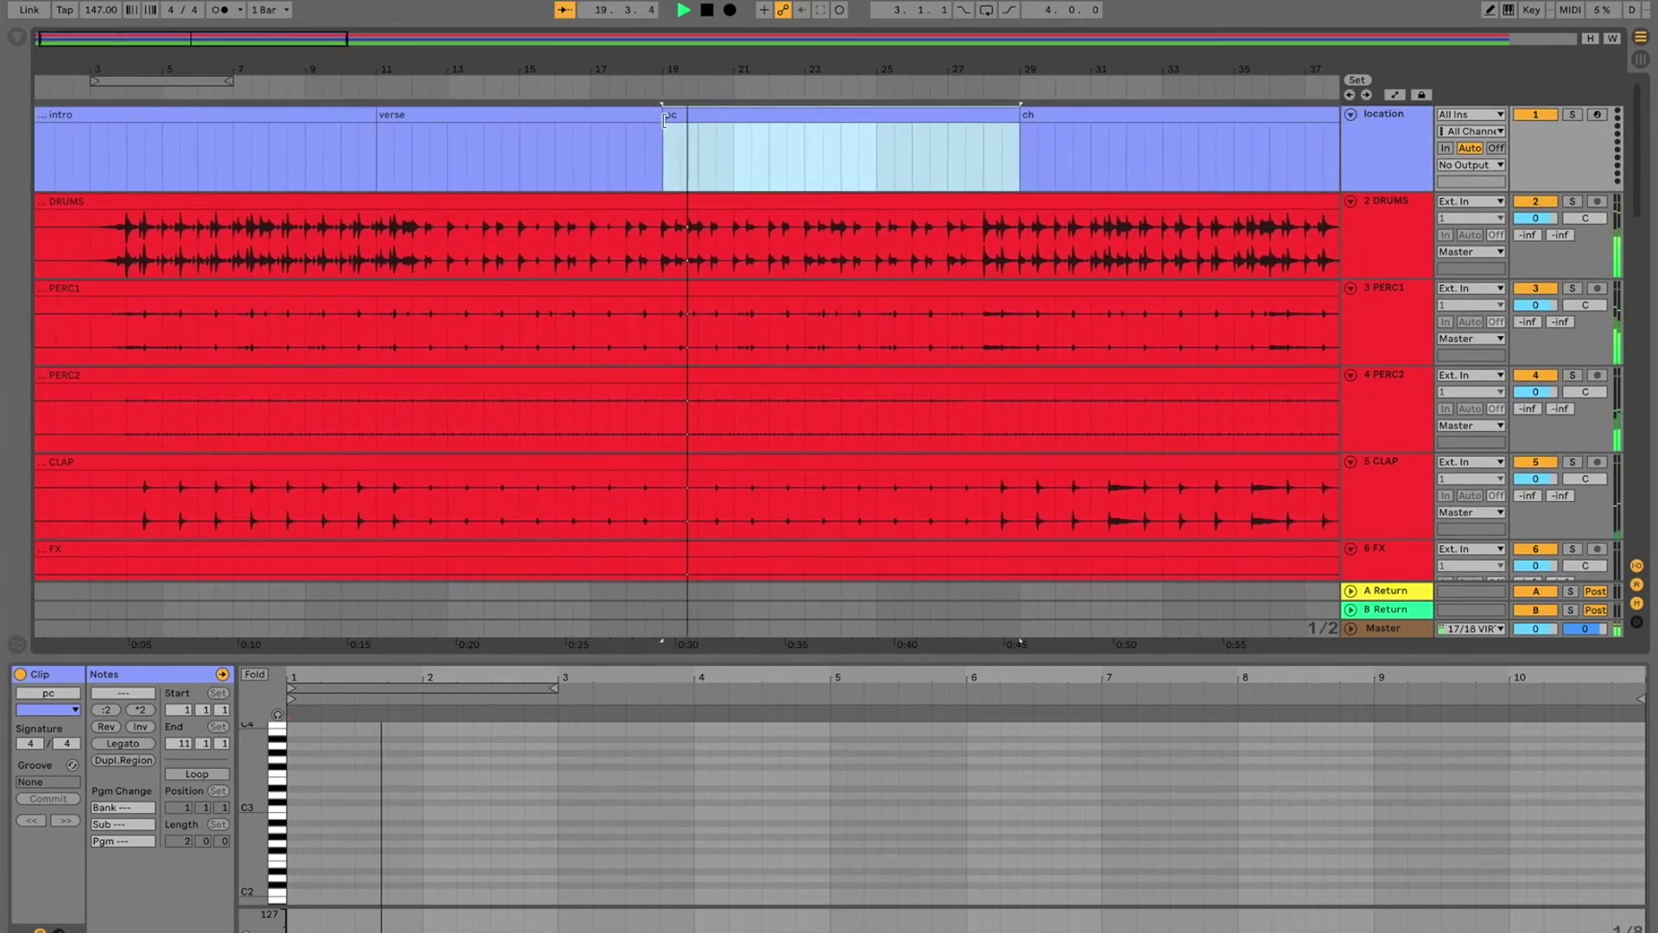
left_click_drag(655, 120, 665, 117)
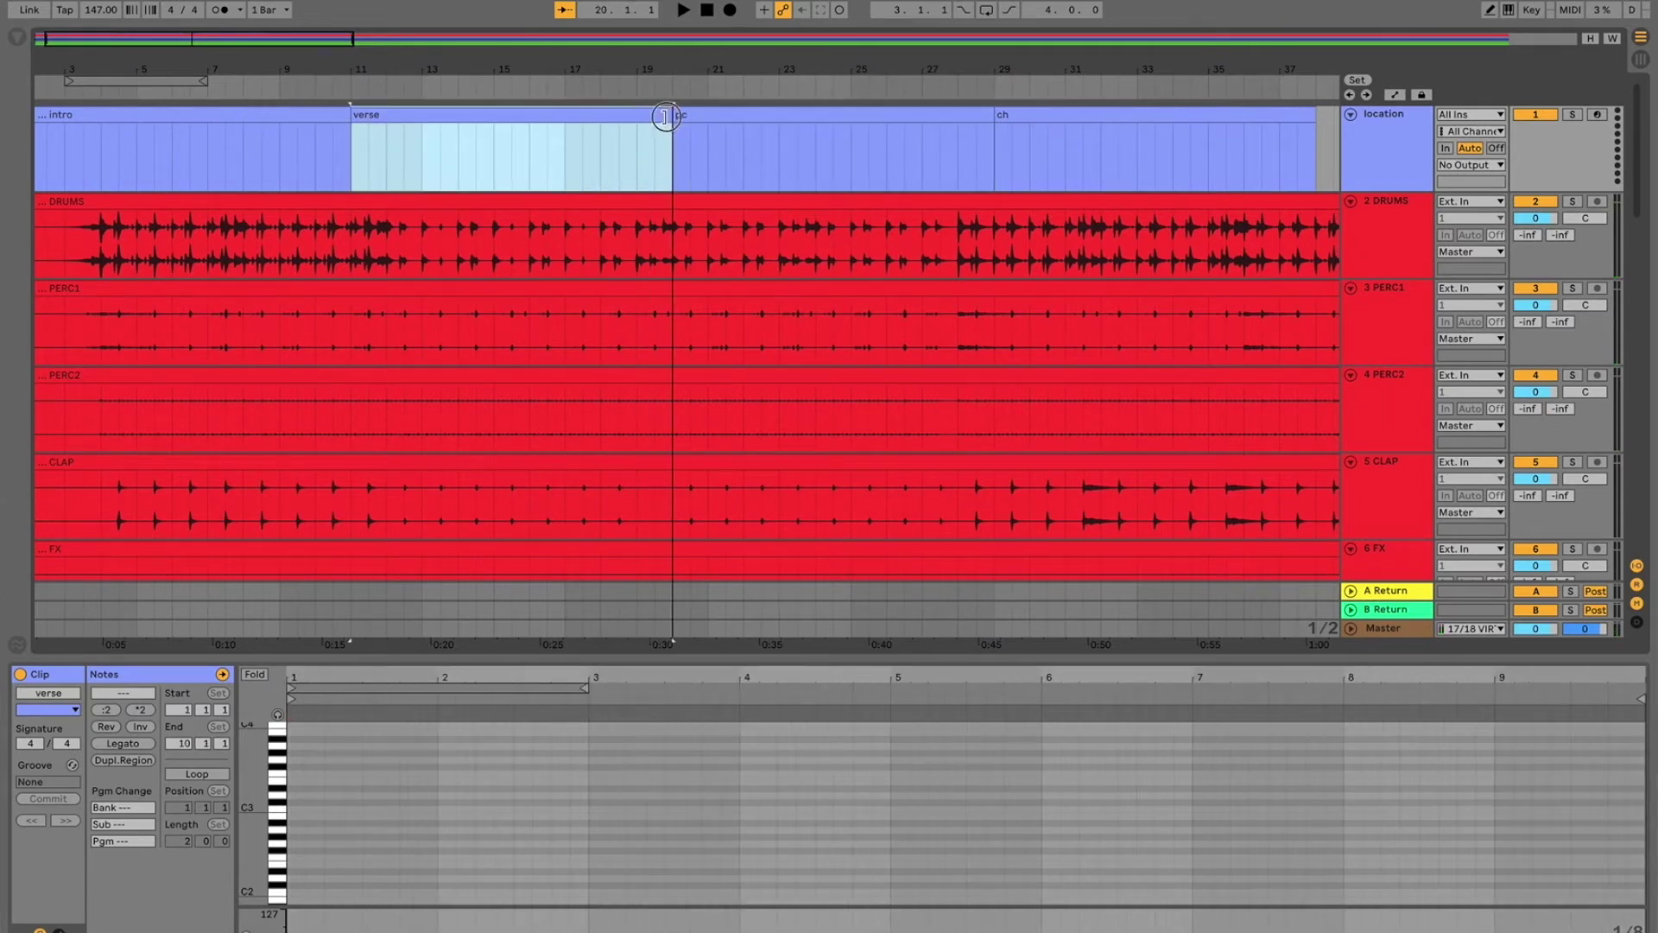
Step: Play from the ch clip and extend its end to bar 44
left_click(1071, 131)
key("space")
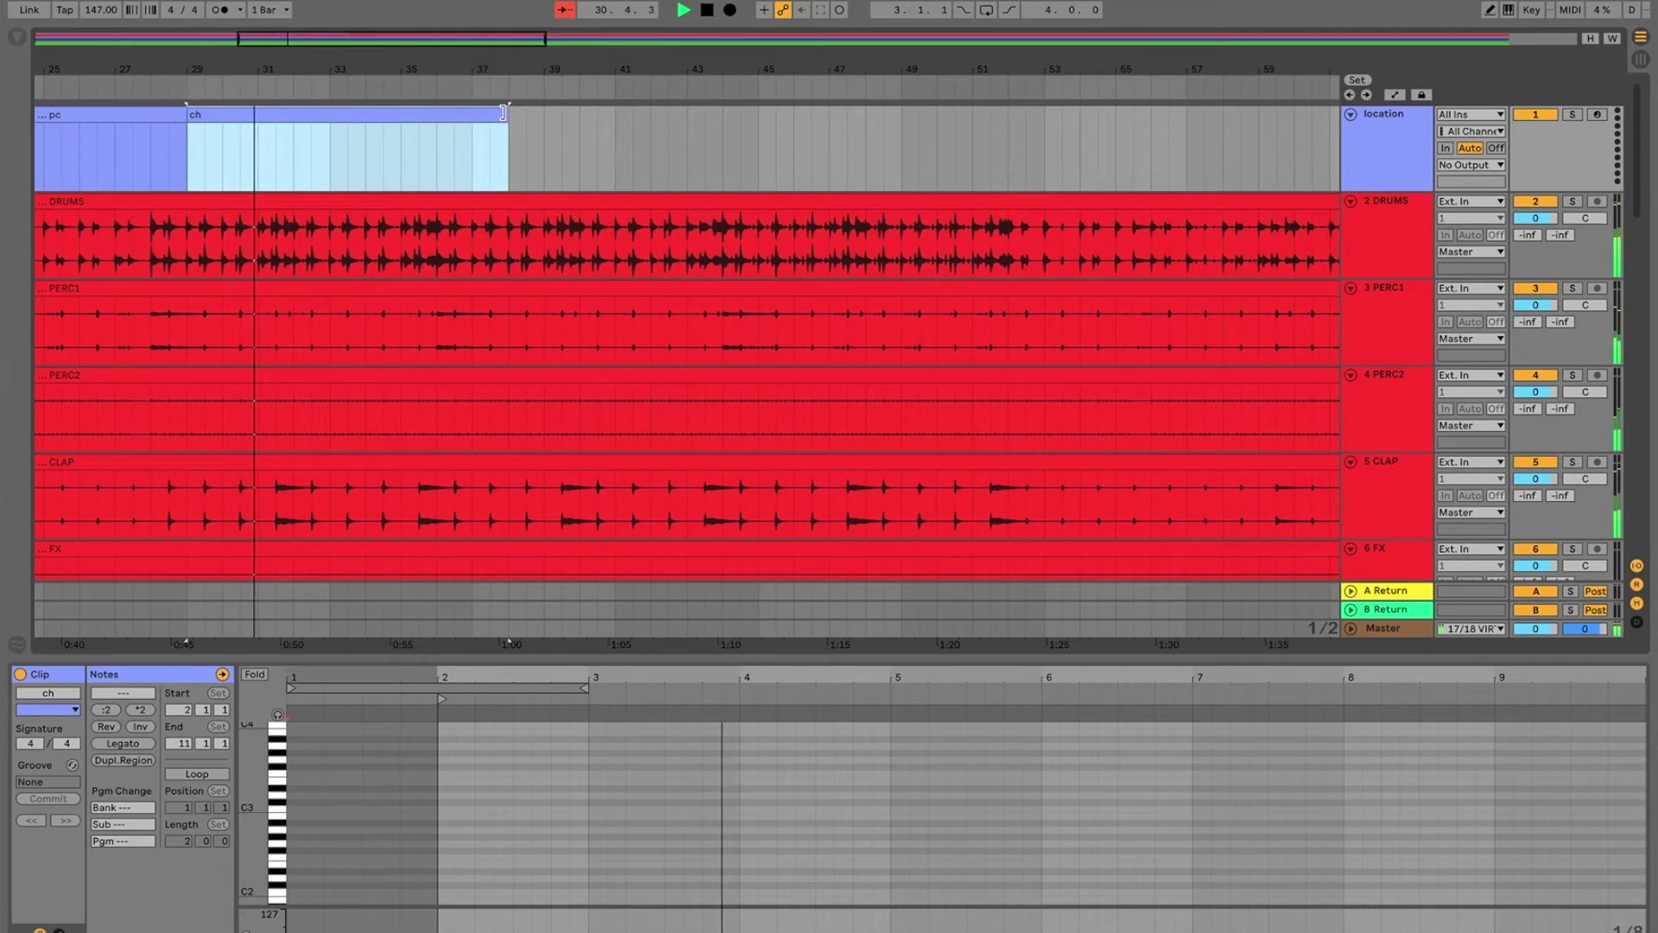
mouse_move(504, 112)
left_mouse_down()
mouse_move(545, 115)
mouse_move(512, 117)
left_mouse_up()
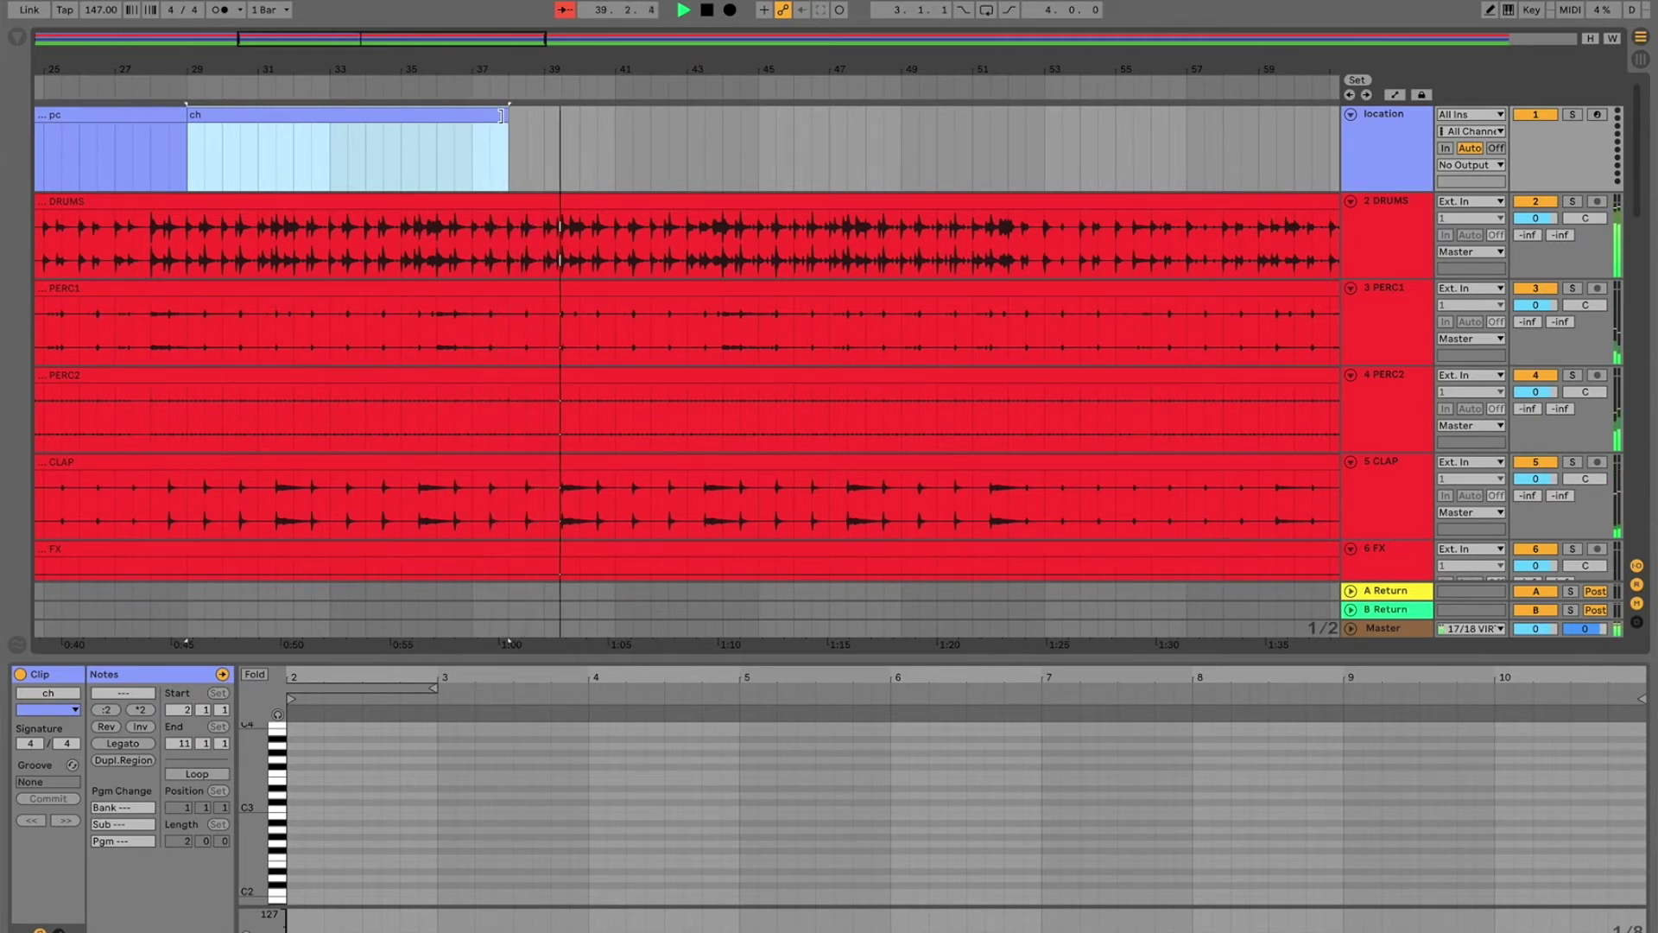
left_click_drag(501, 115, 622, 129)
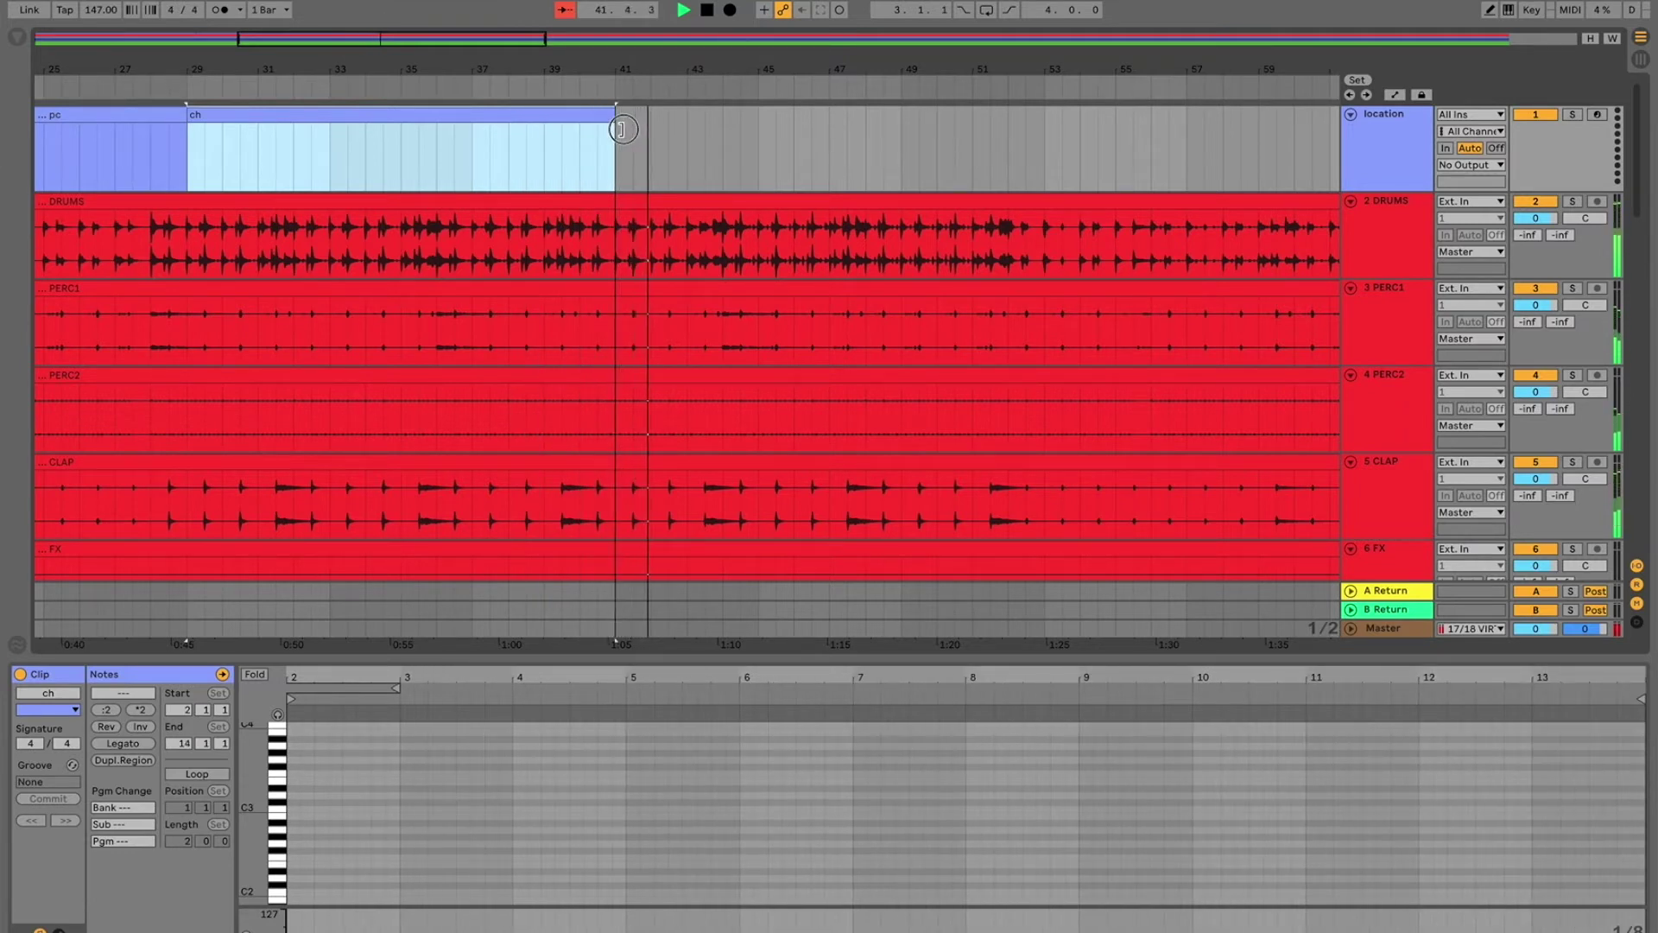
left_click_drag(622, 128, 725, 132)
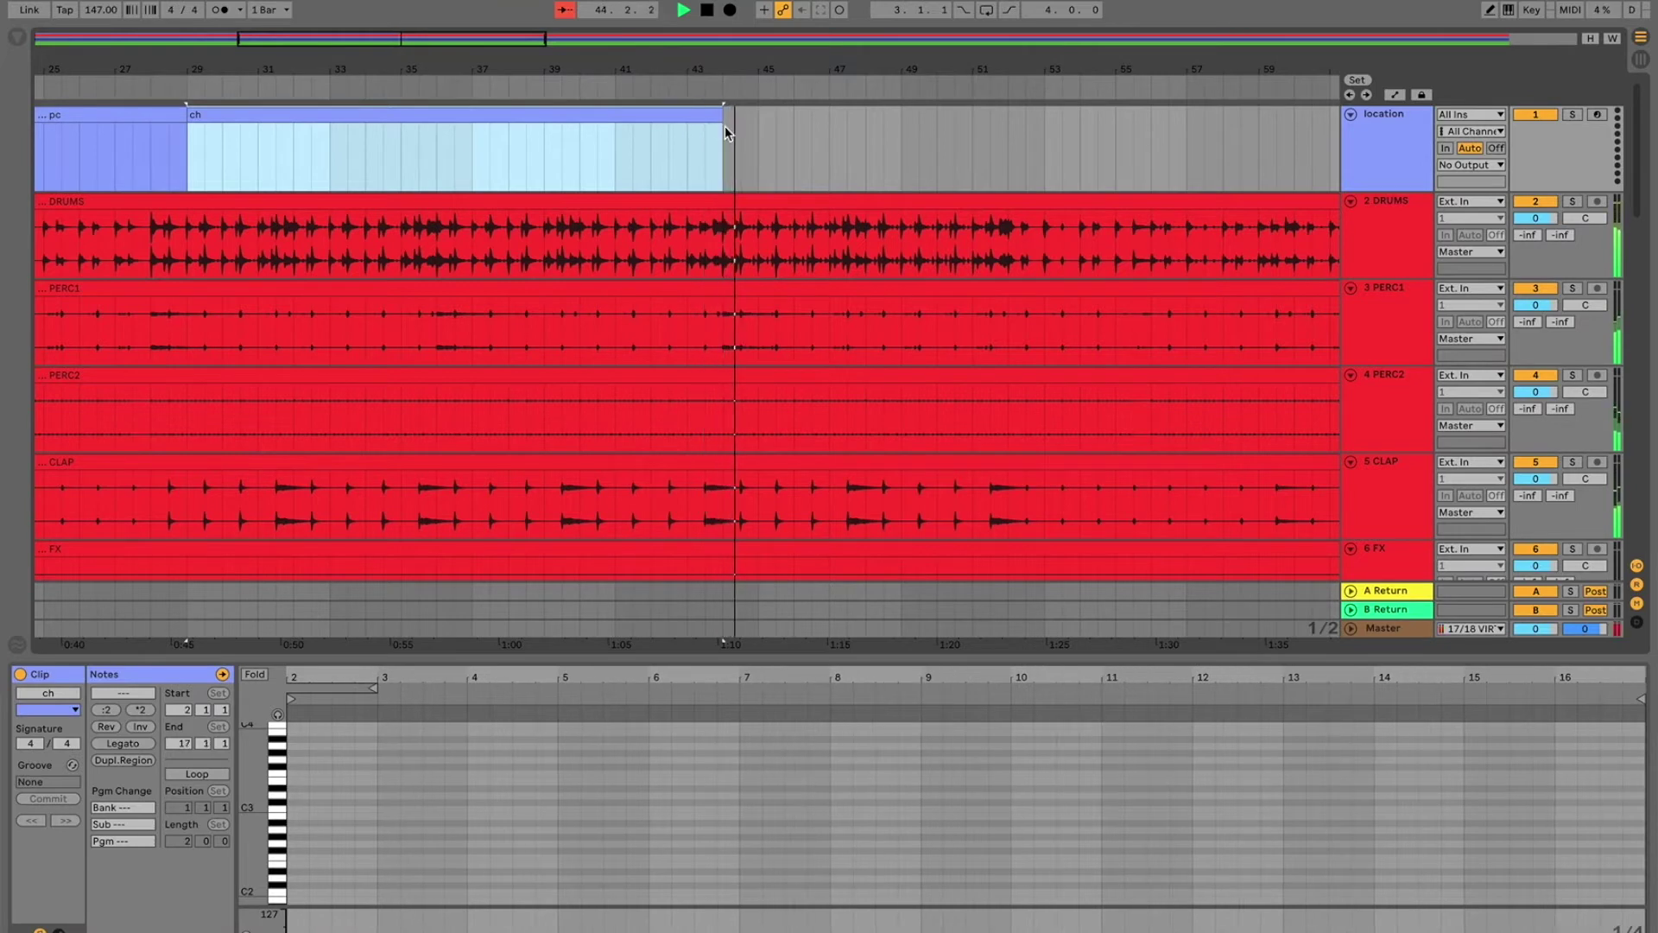
Step: Paste a clip named turn at bar 44, directly after ch, and shorten it to end at bar 52
left_click(725, 129)
key("ctrl+v")
type("turn")
key("Return")
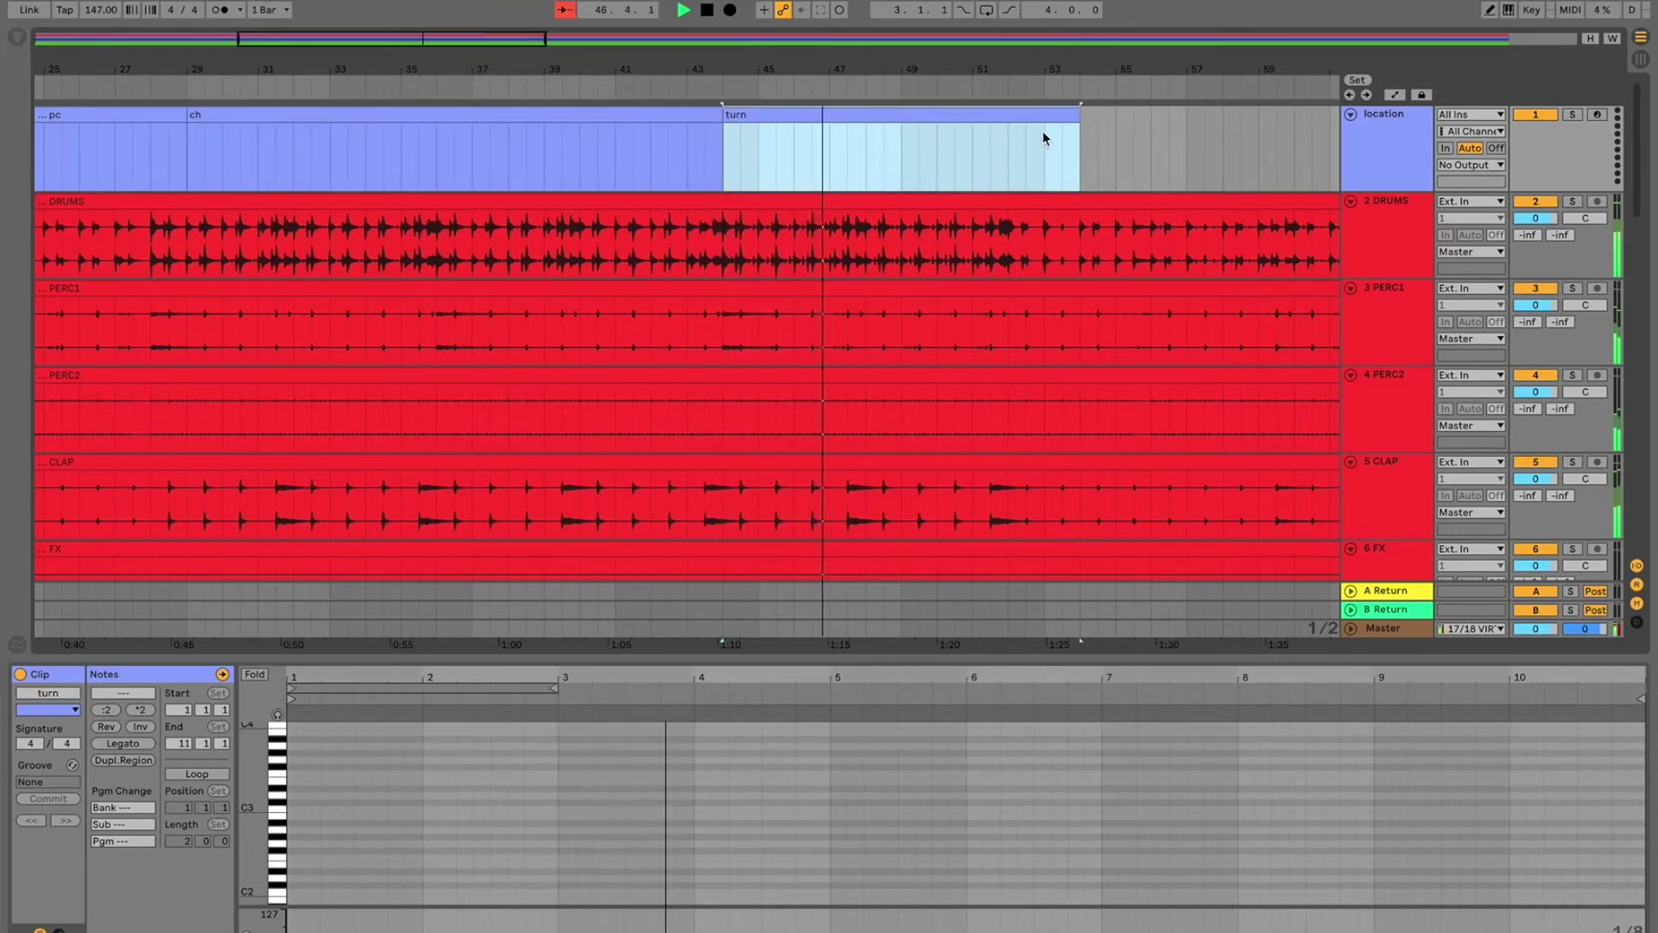
left_click_drag(1080, 116, 1008, 117)
left_click(1008, 144)
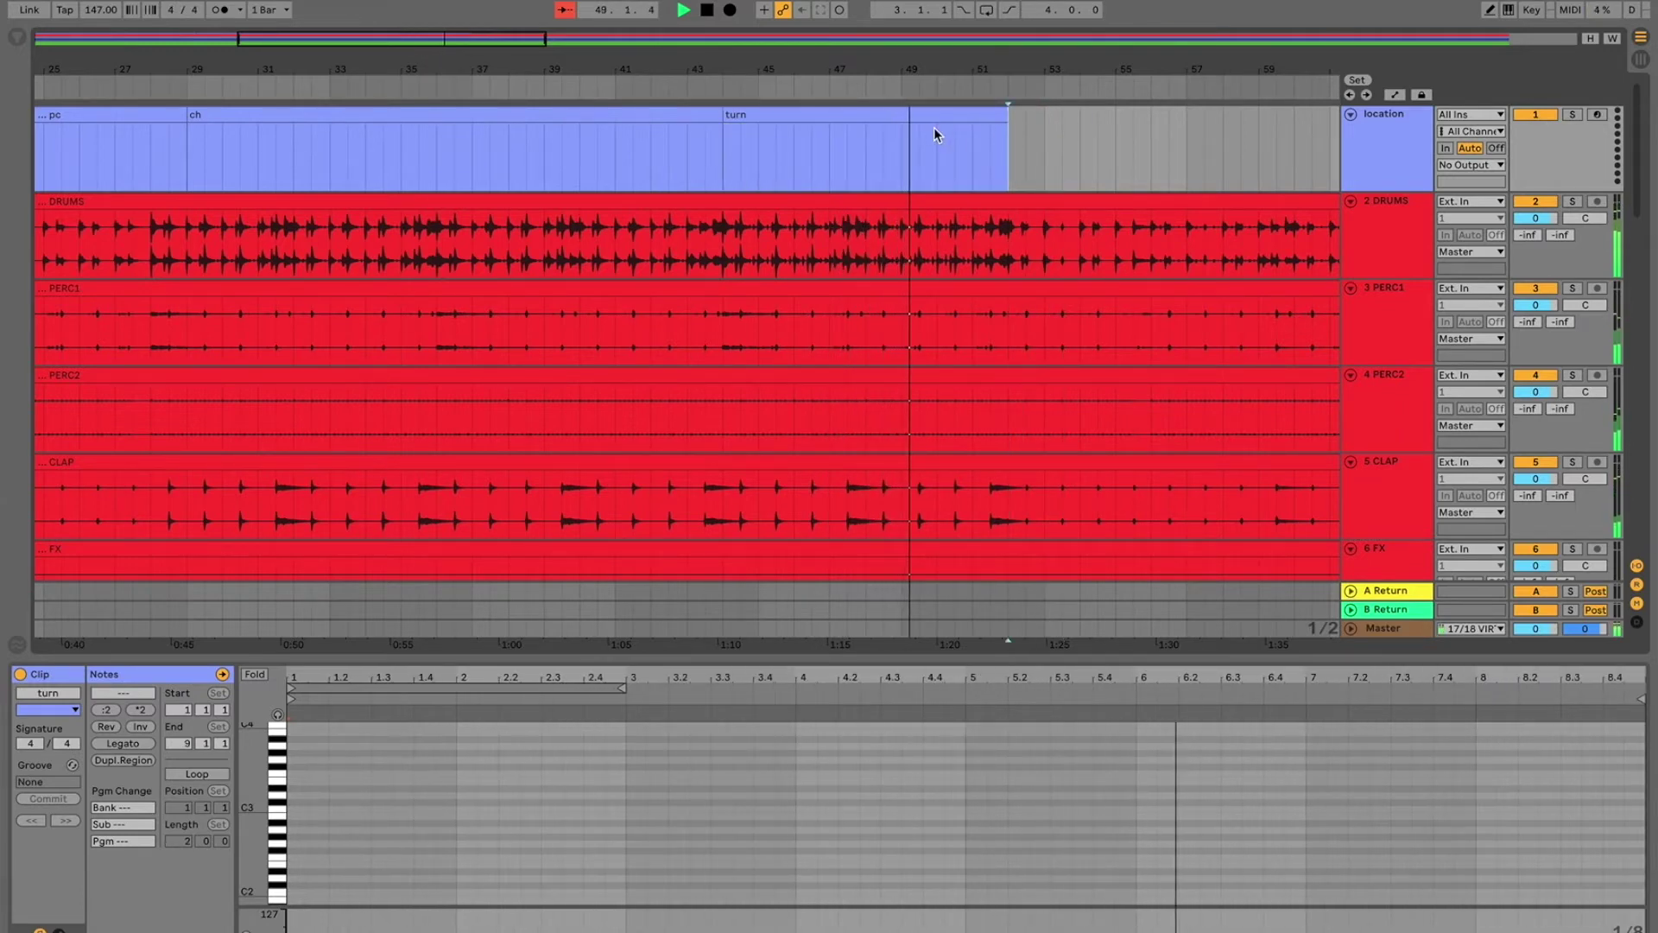
Step: Copy the verse clip to bar 52, directly after the turn clip
key("minus")
left_click(238, 114)
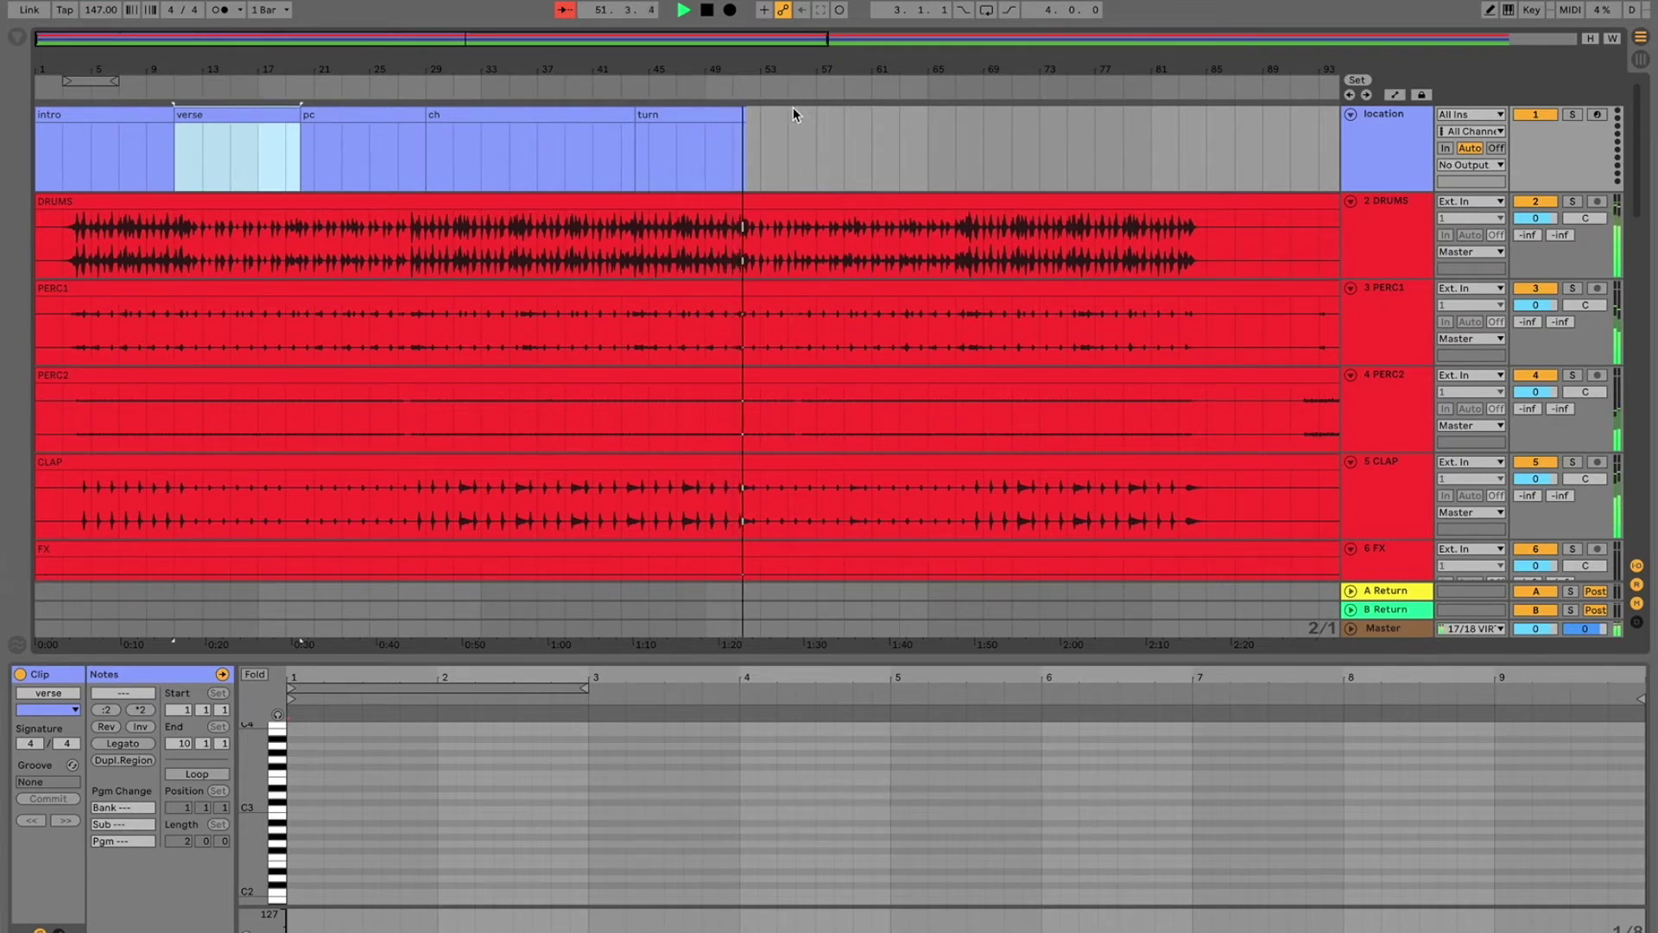
left_click(749, 136)
key("ctrl+v")
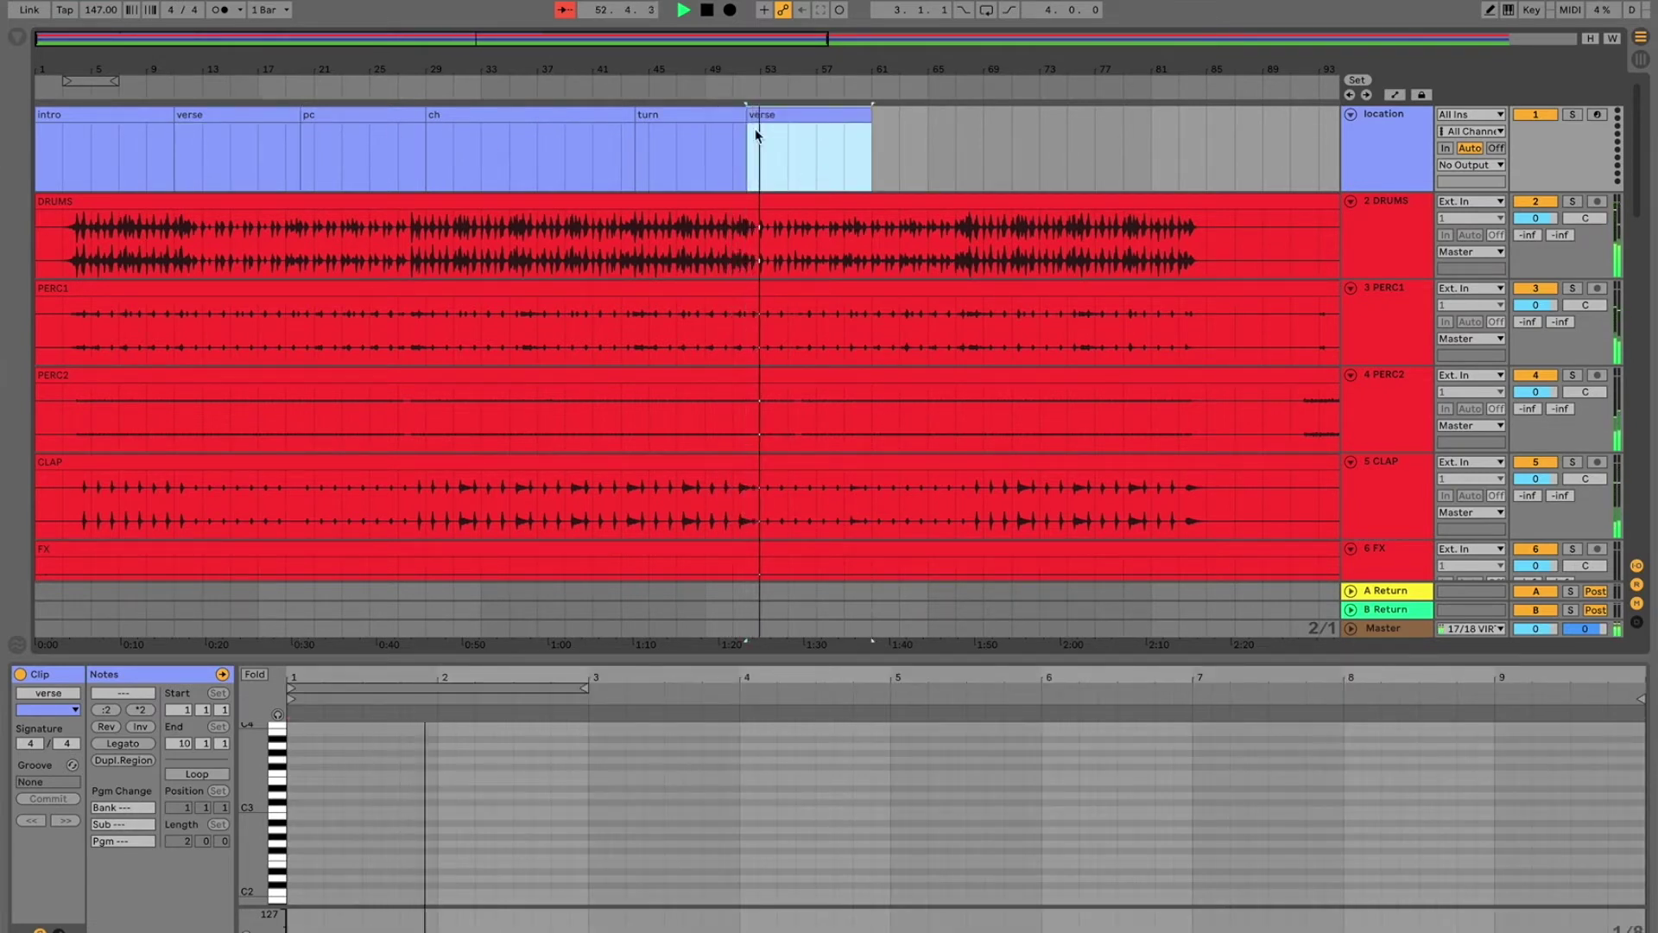
Step: Copy the pc clip to bar 61 and the ch clip to bar 70, following the second verse
key("Left")
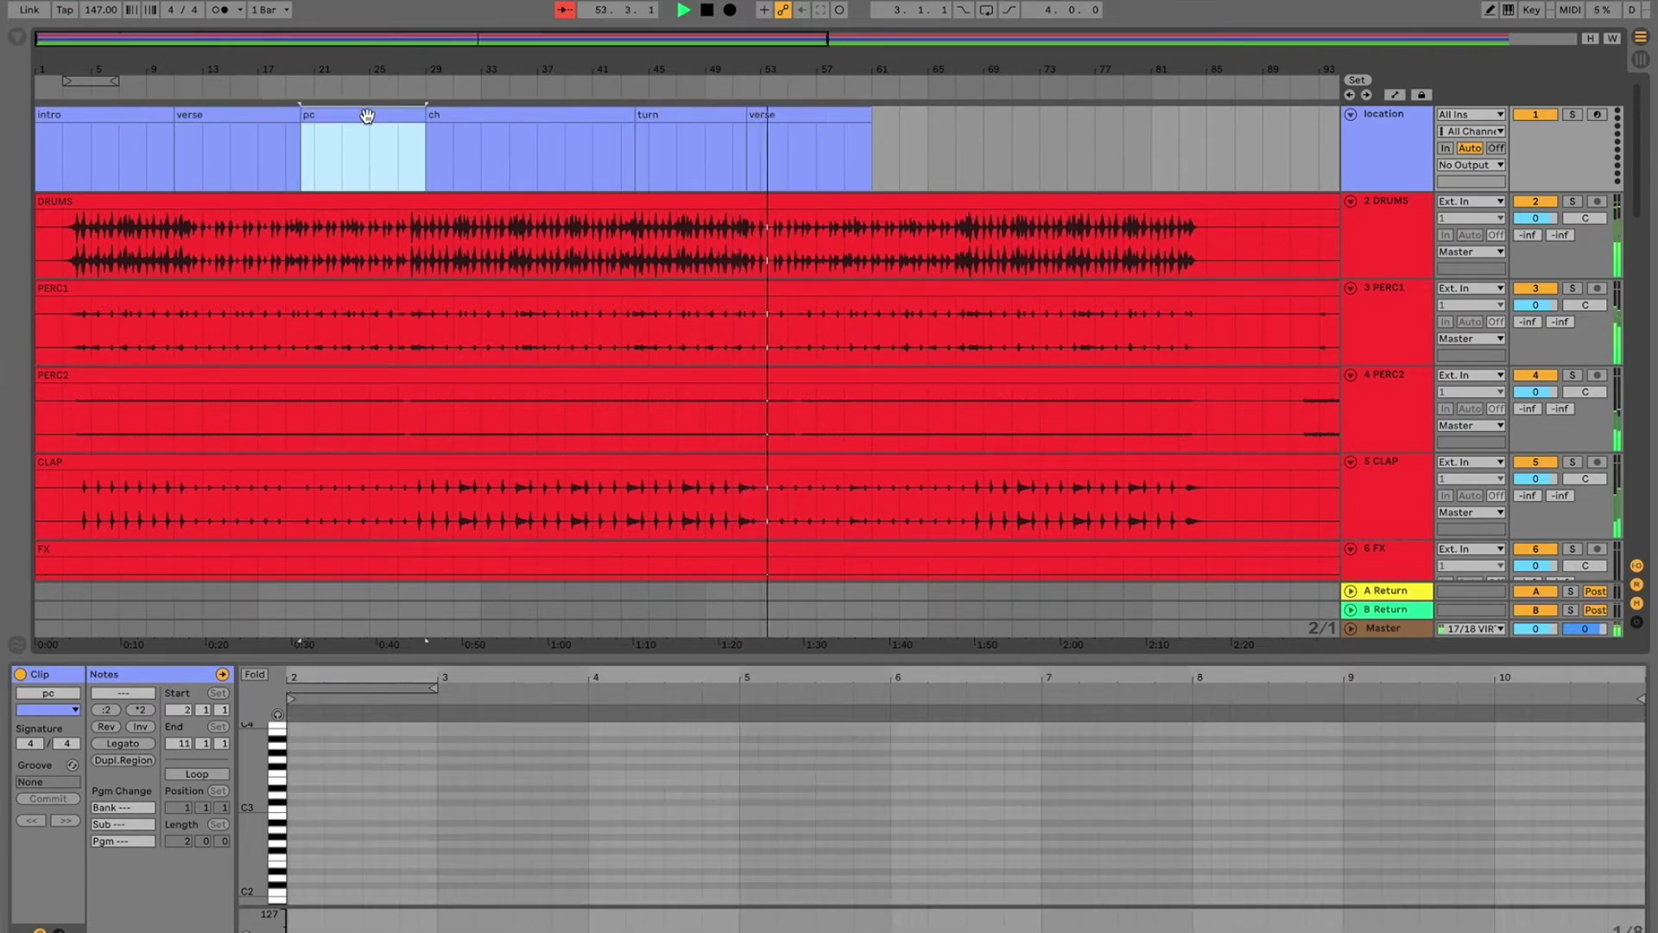
left_click(879, 164)
key("ctrl+v")
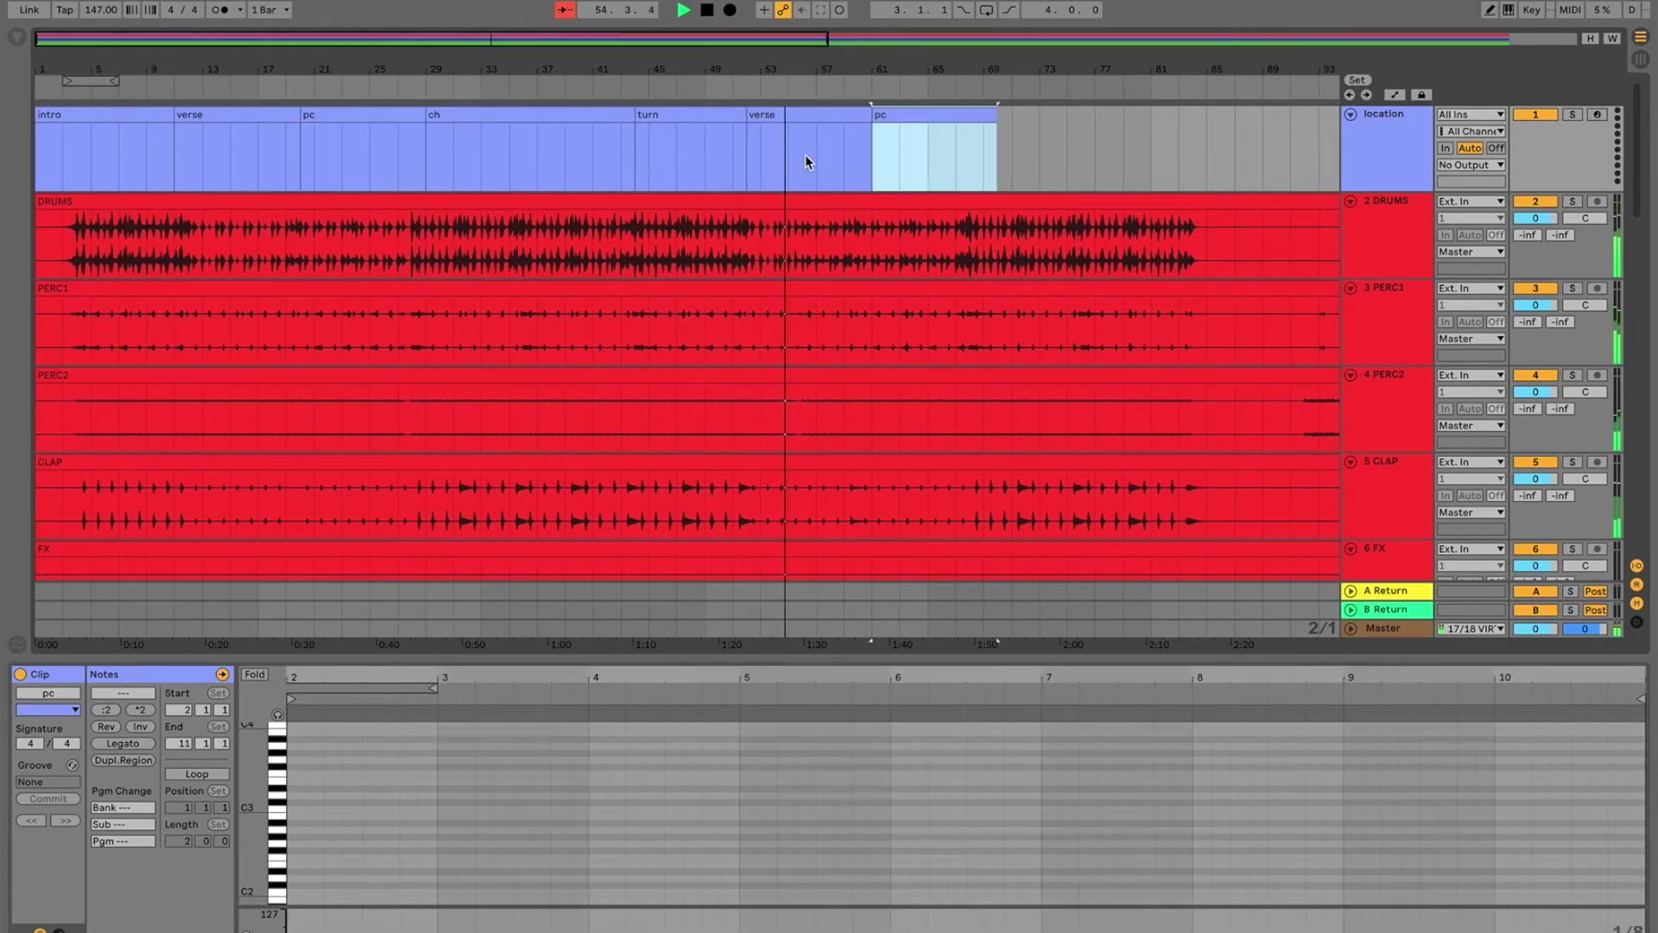
left_click(478, 115)
left_click(1002, 143)
key("ctrl+v")
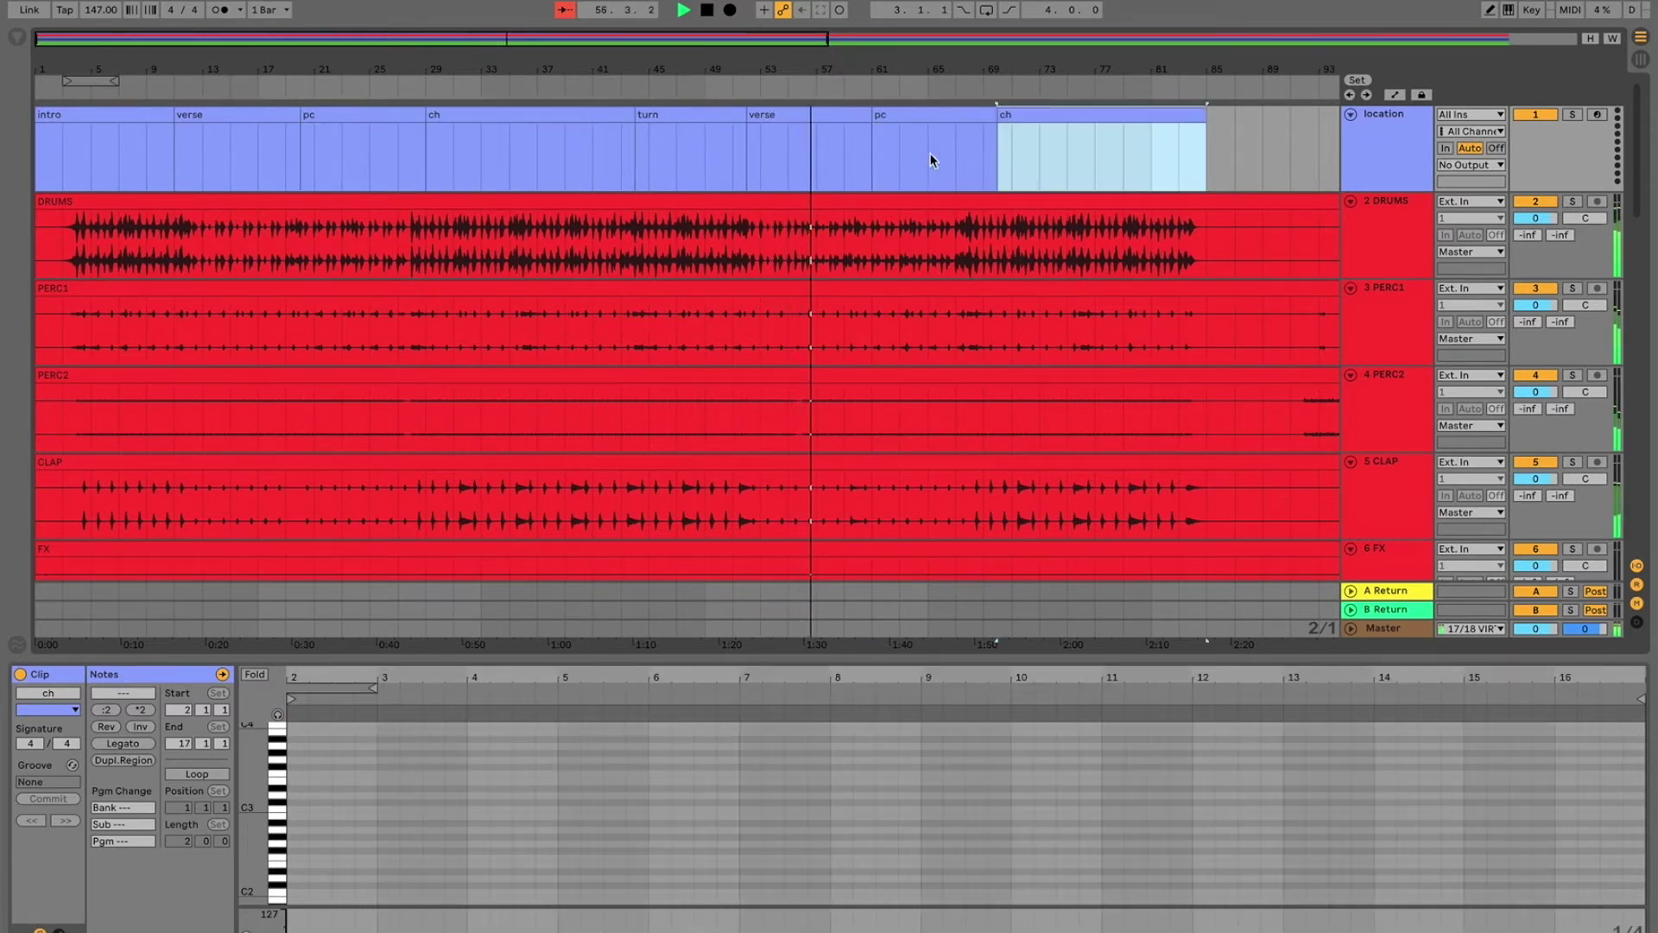
Step: Move the second pc clip one bar earlier to bar 60 and extend its end to bar 70
scroll(1101, 255, "right", 5)
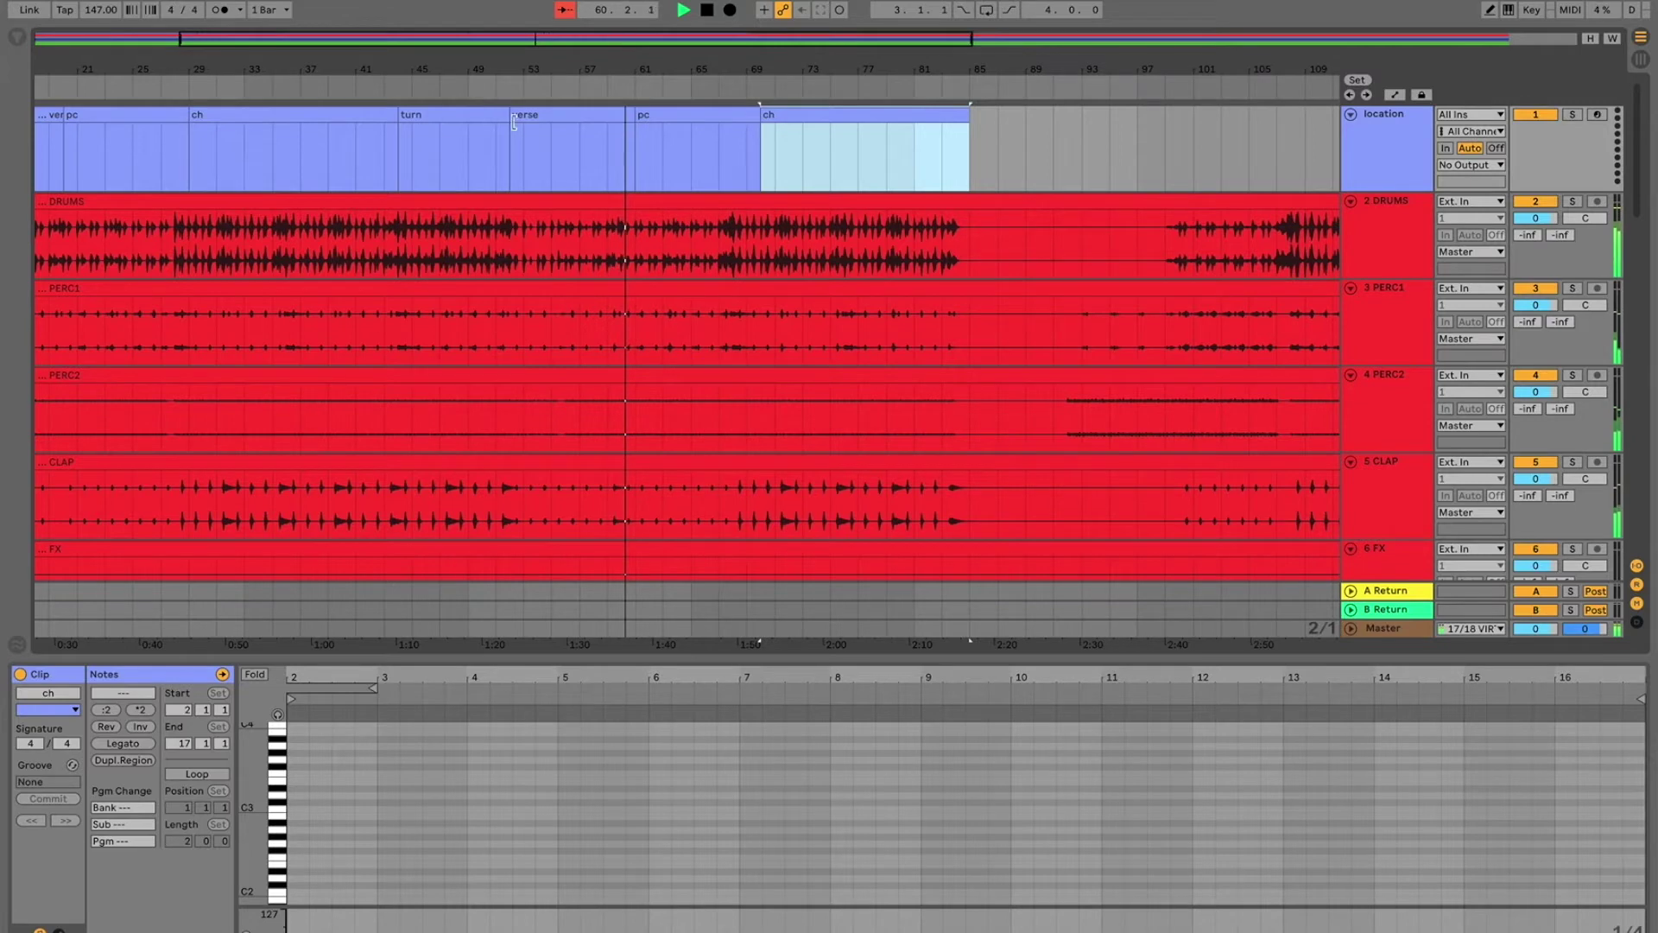
left_click(632, 148)
key("plus")
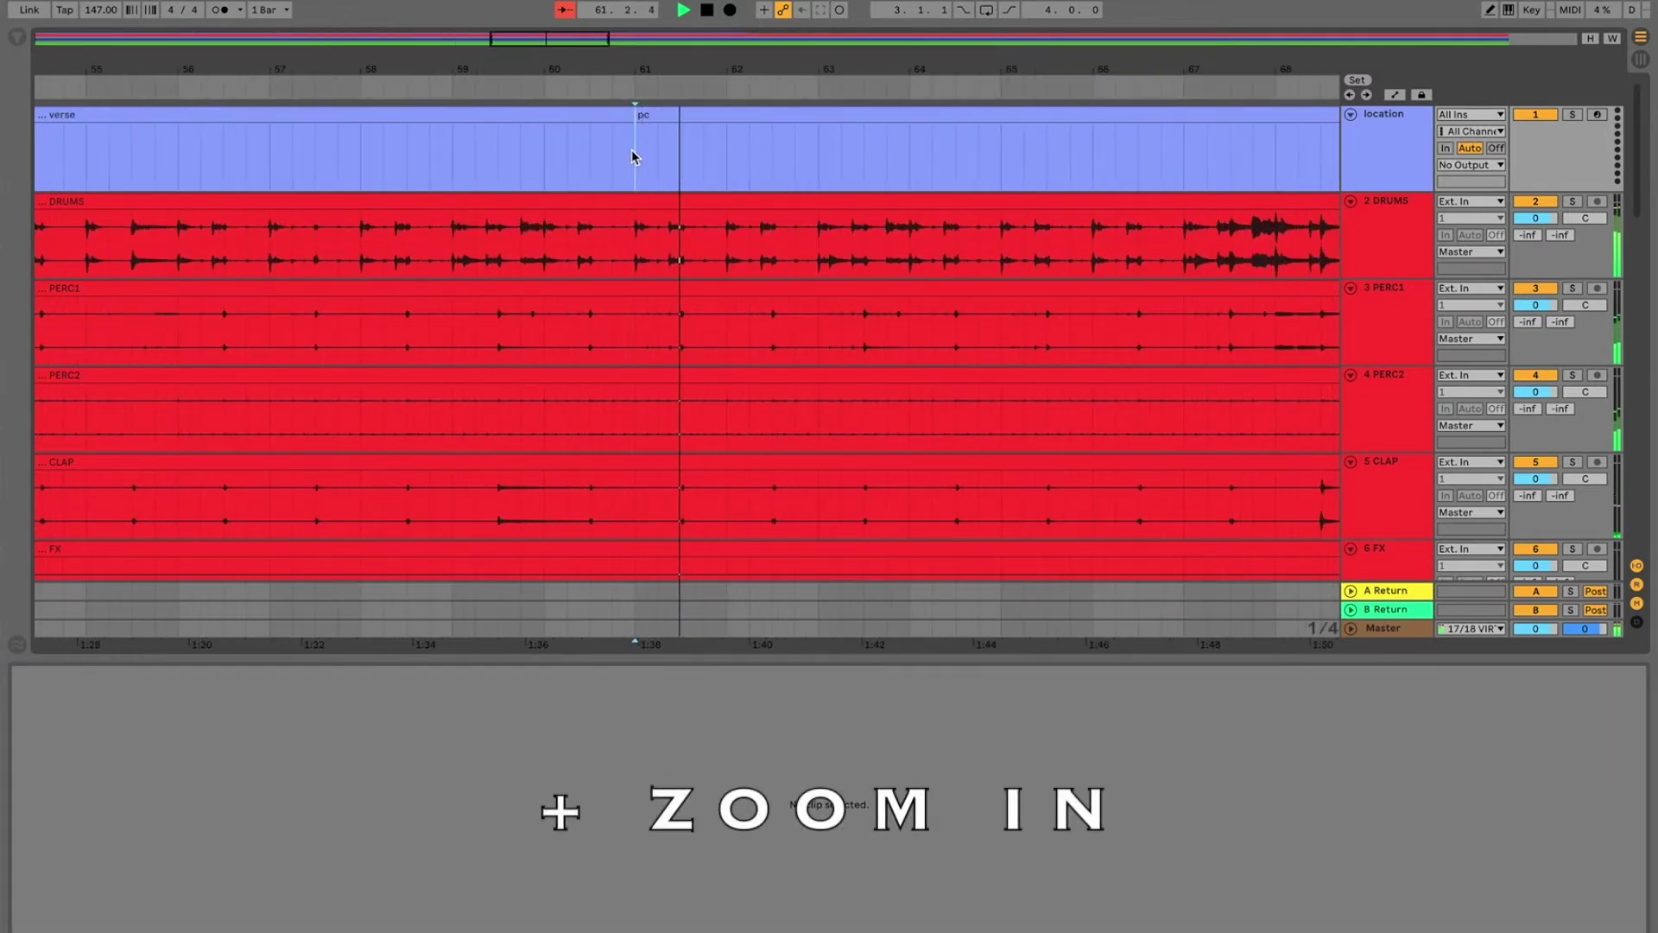
left_click(643, 125)
left_click_drag(644, 125, 581, 130)
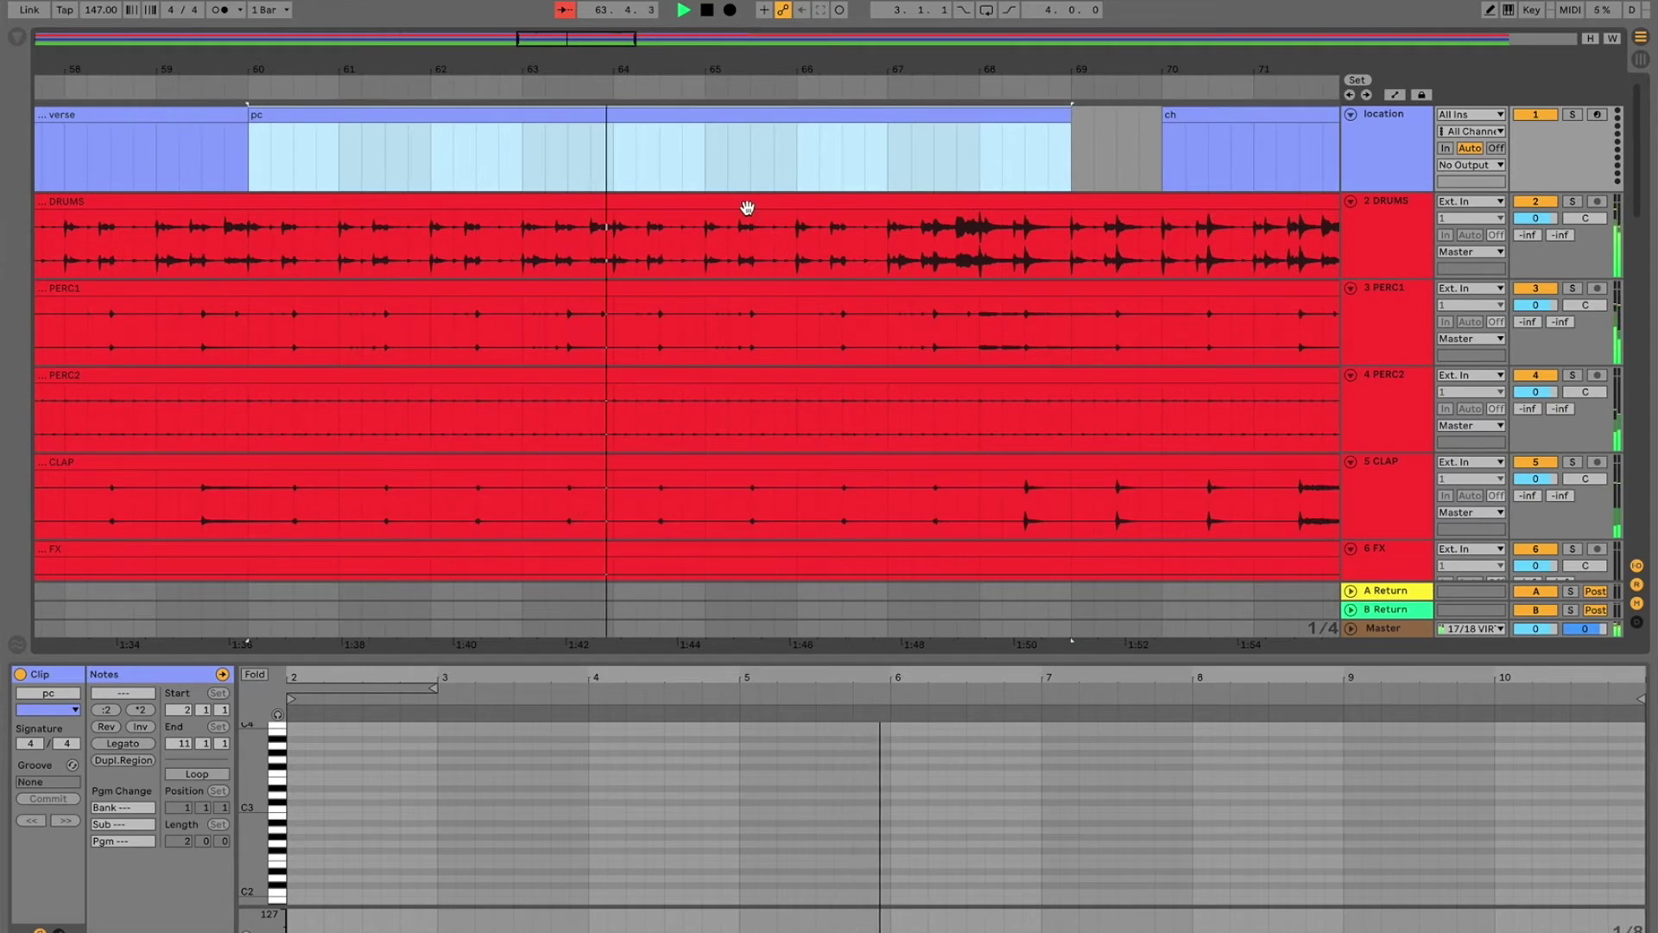
left_click_drag(830, 115, 921, 131)
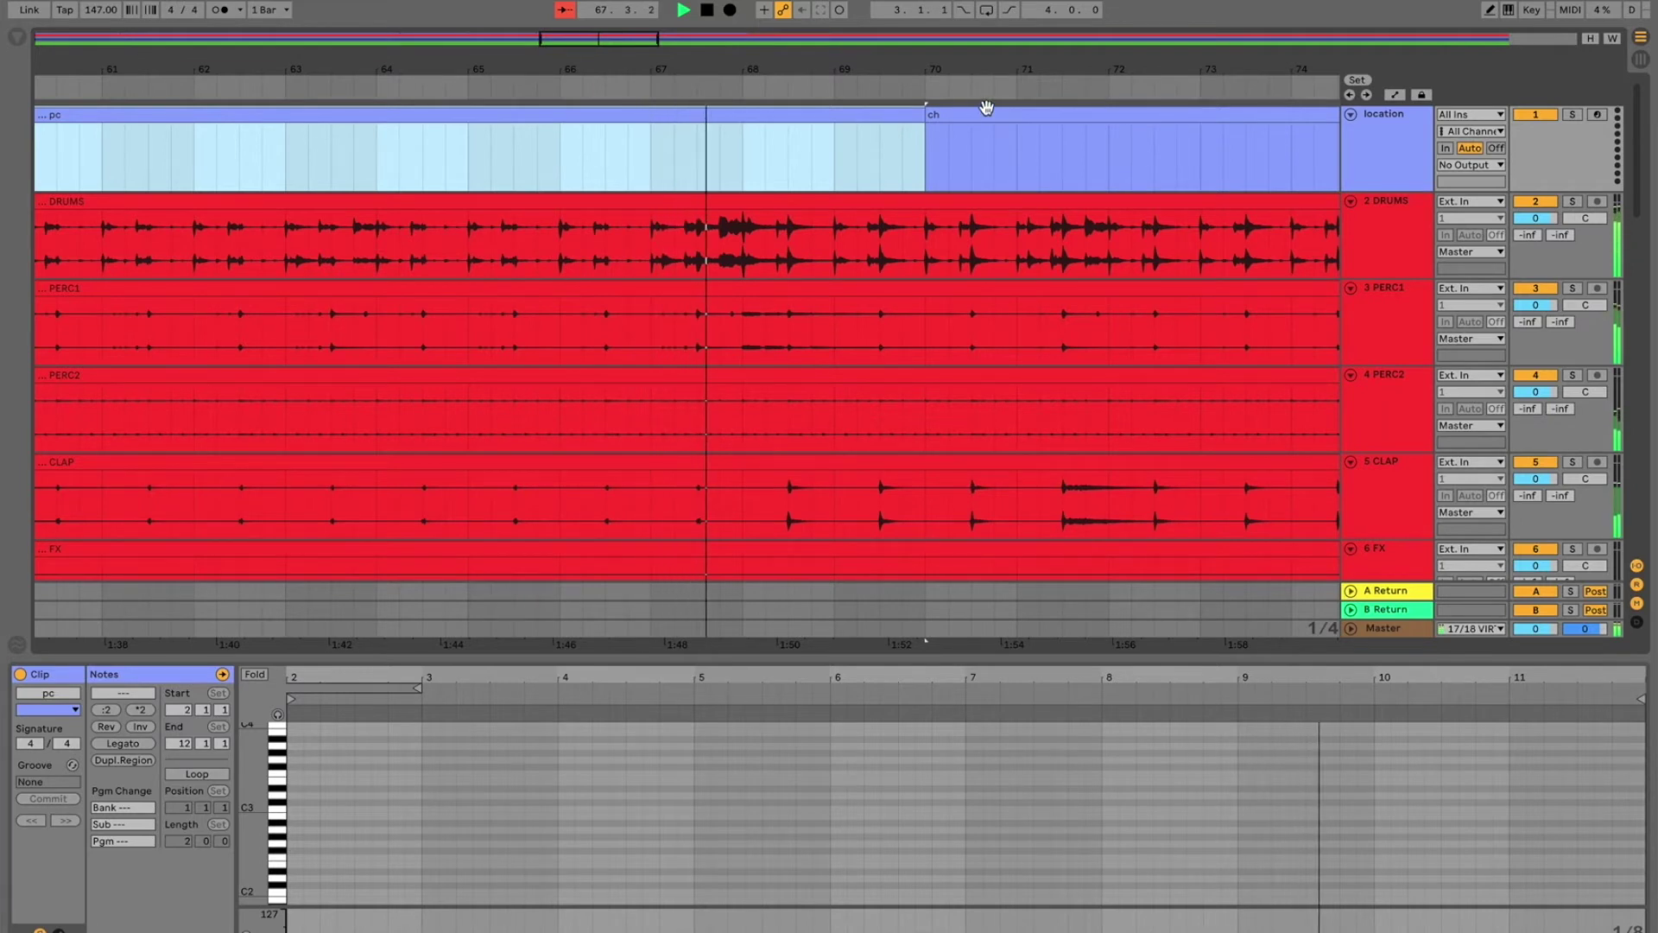
Step: Move the second ch clip to bar 68 and shorten it to end at bar 81
left_click_drag(973, 118, 794, 114)
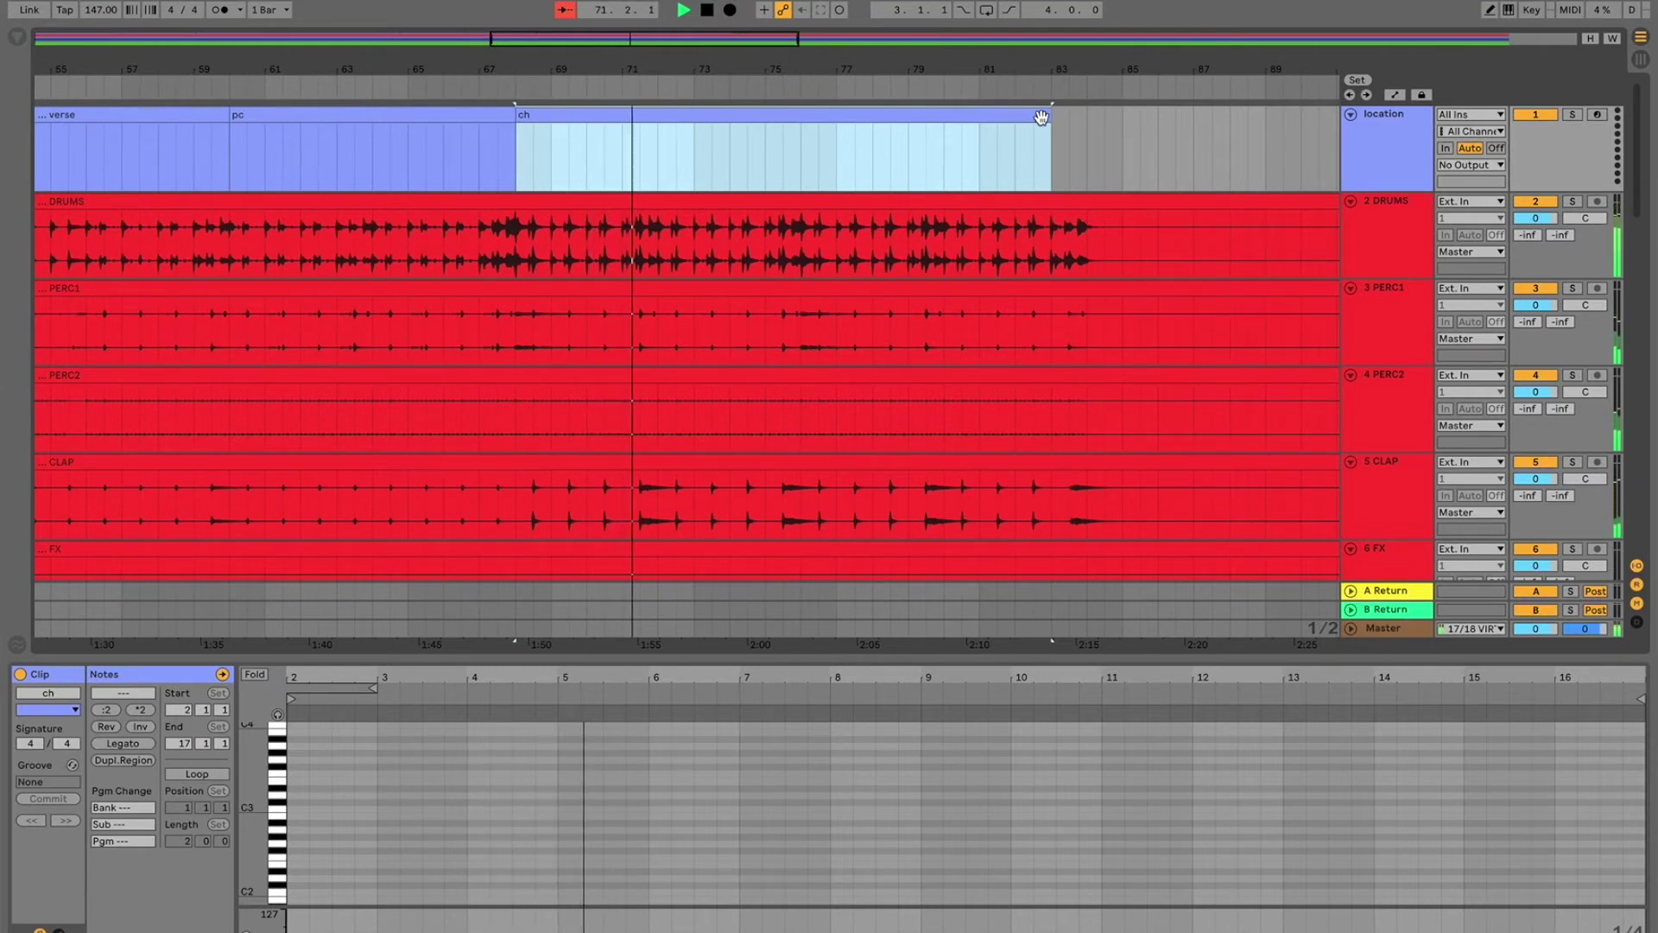
left_click_drag(1051, 111, 980, 118)
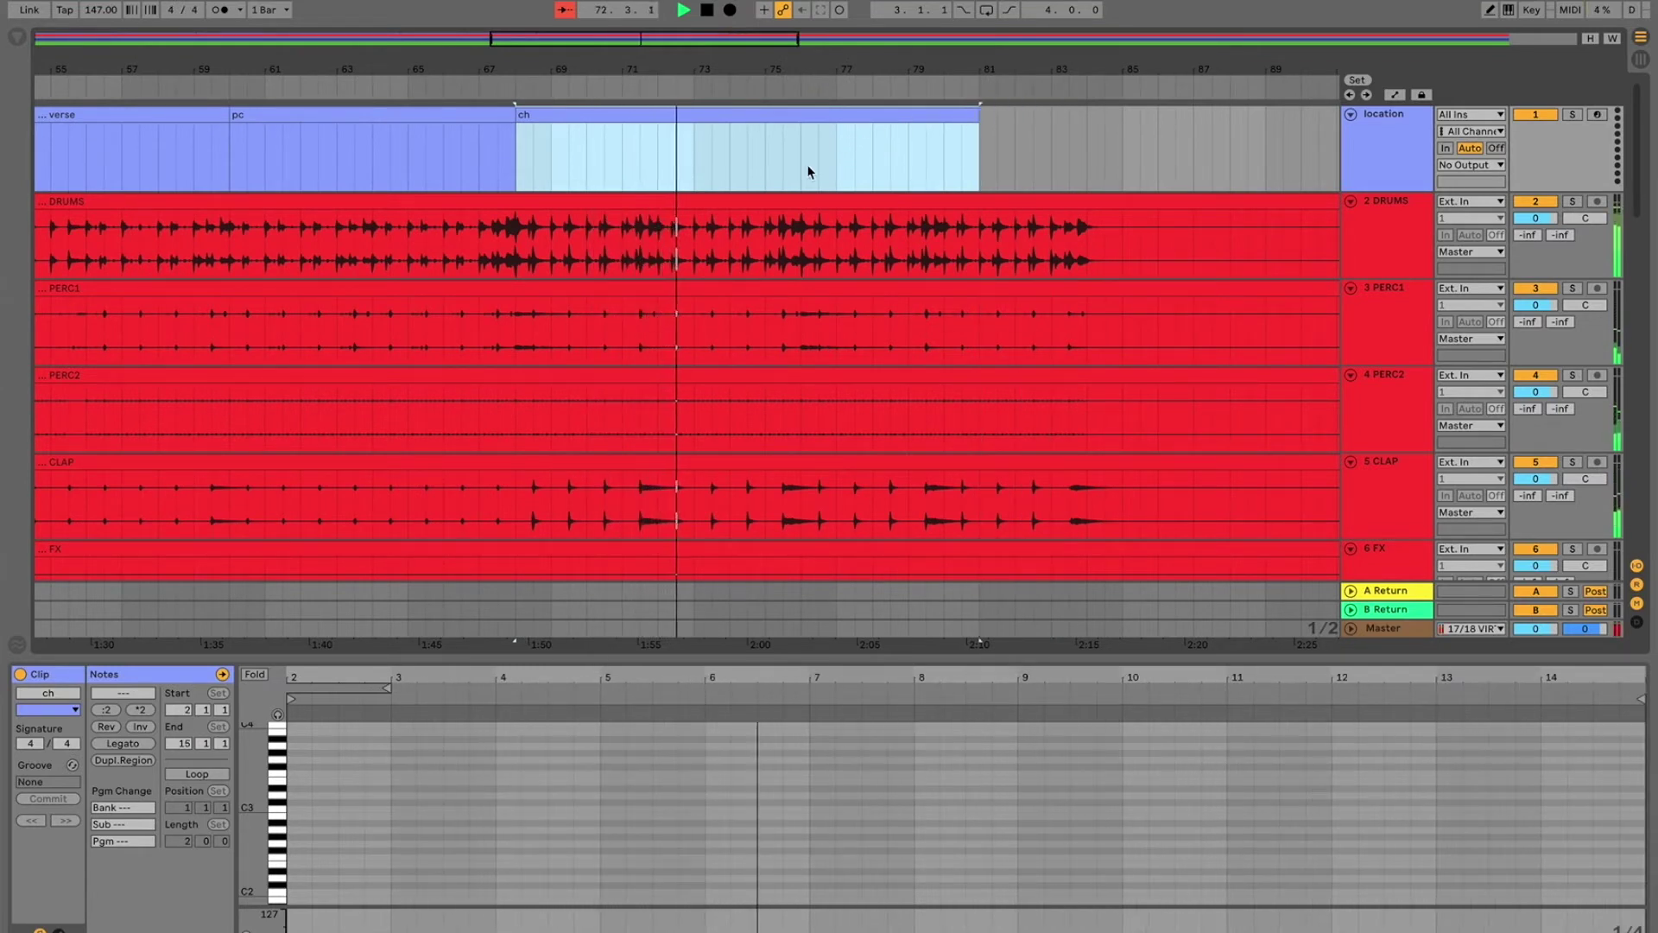
Step: Extend the end of the second ch clip on the location track to bar 84
key("minus")
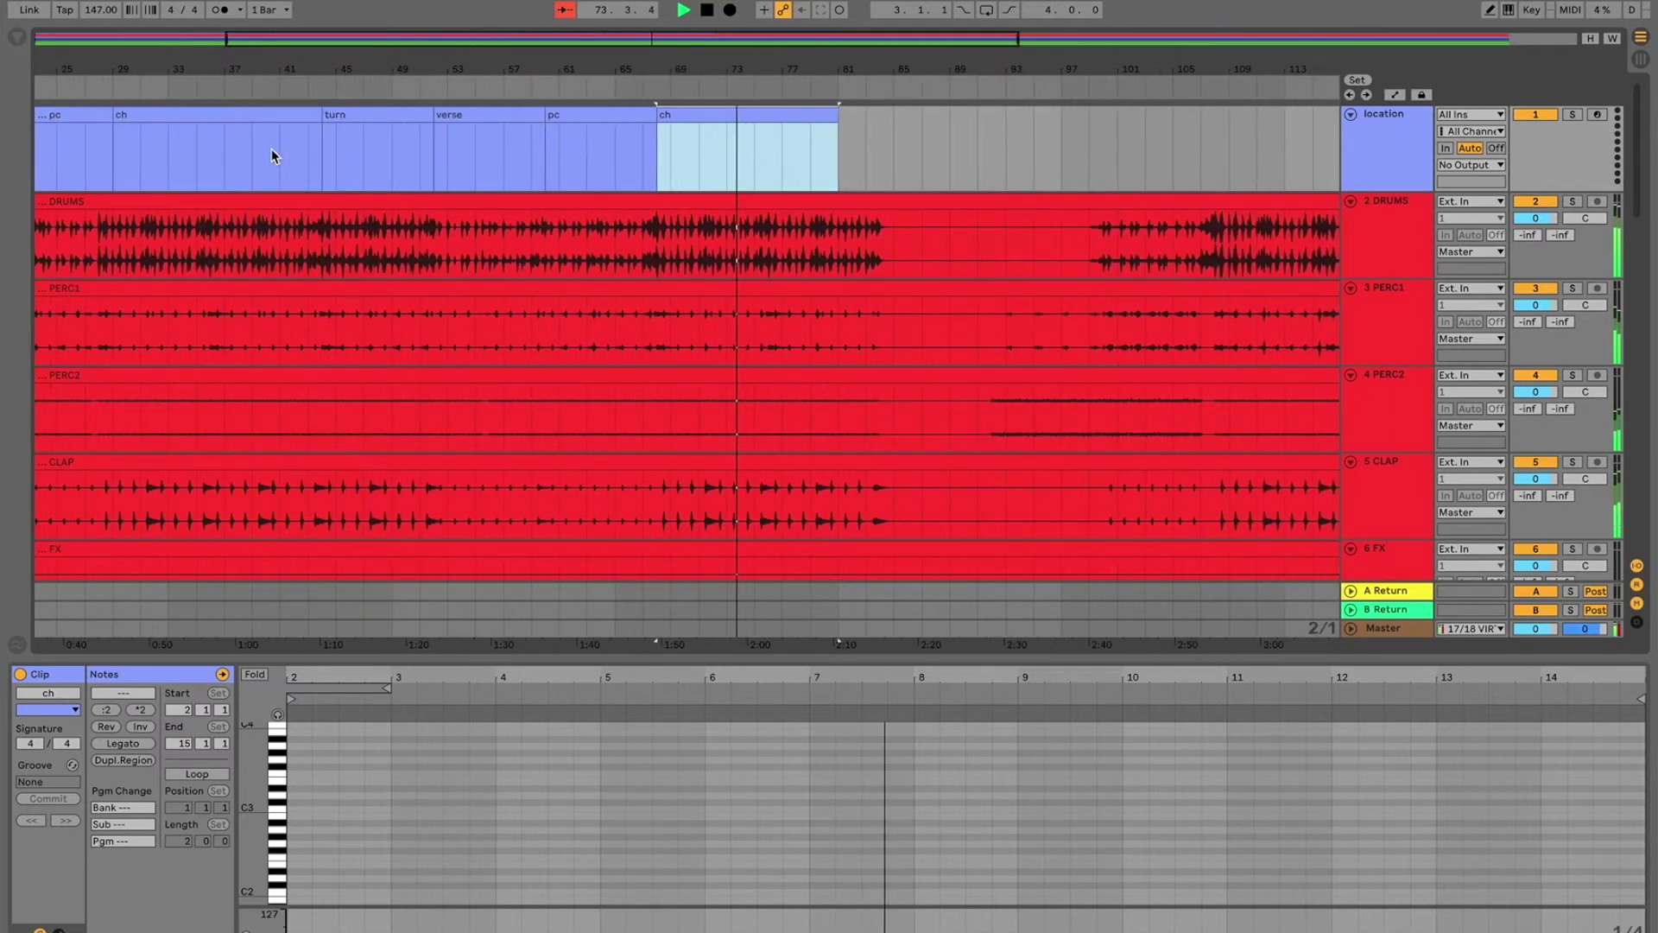
left_click(369, 121)
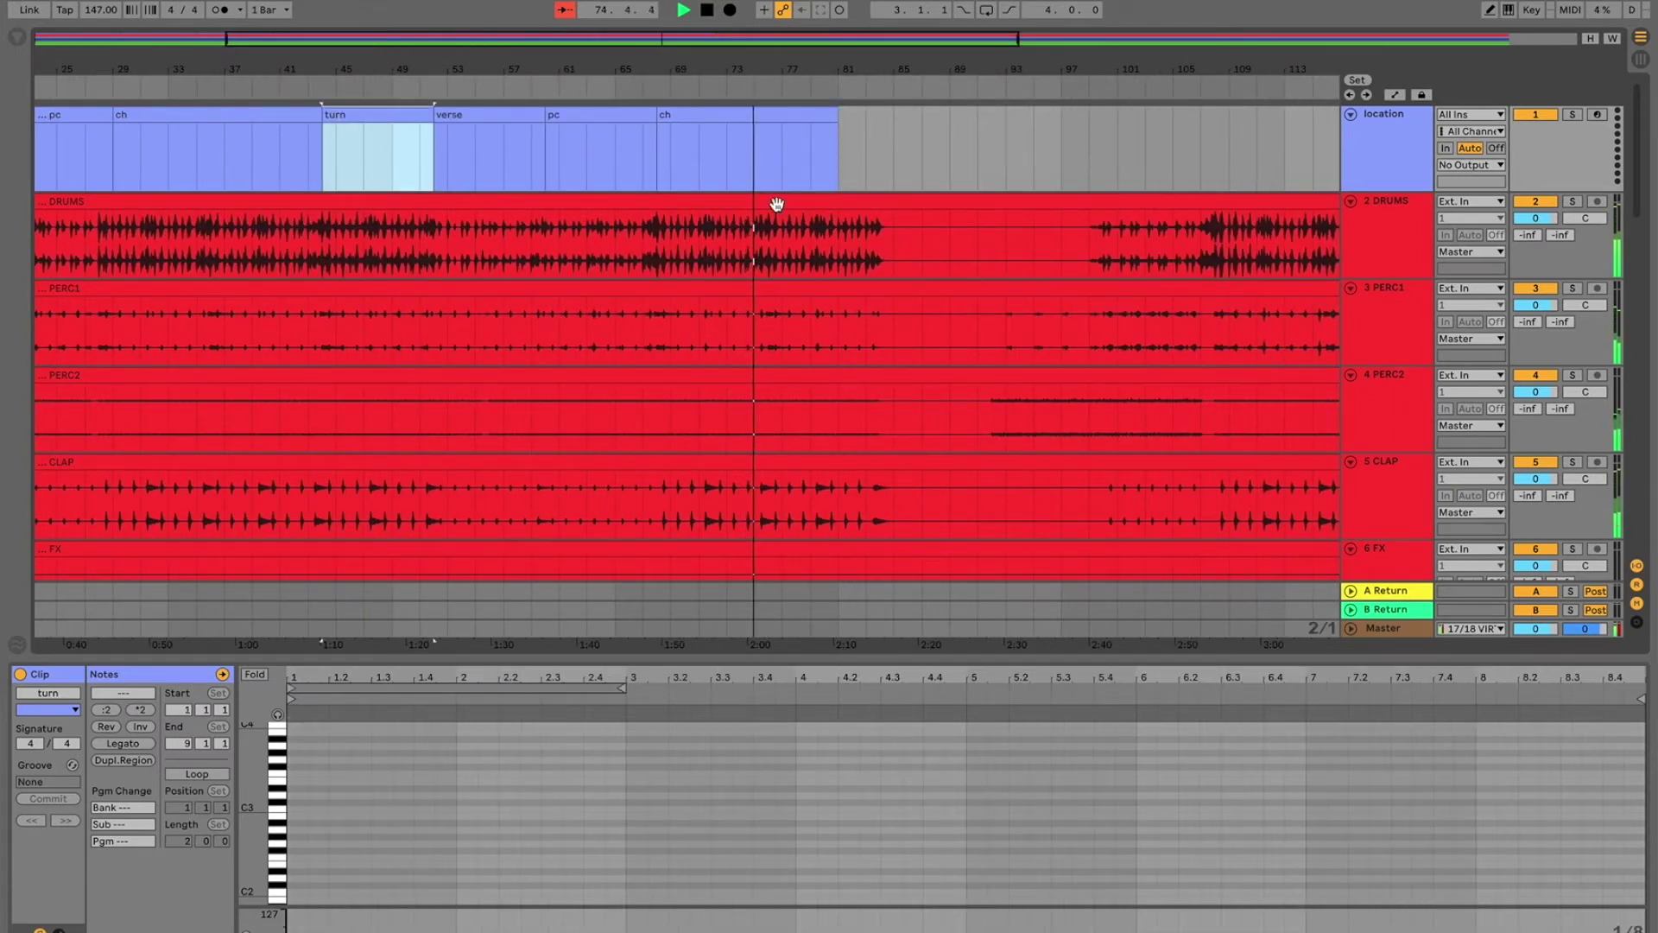
left_click(842, 132)
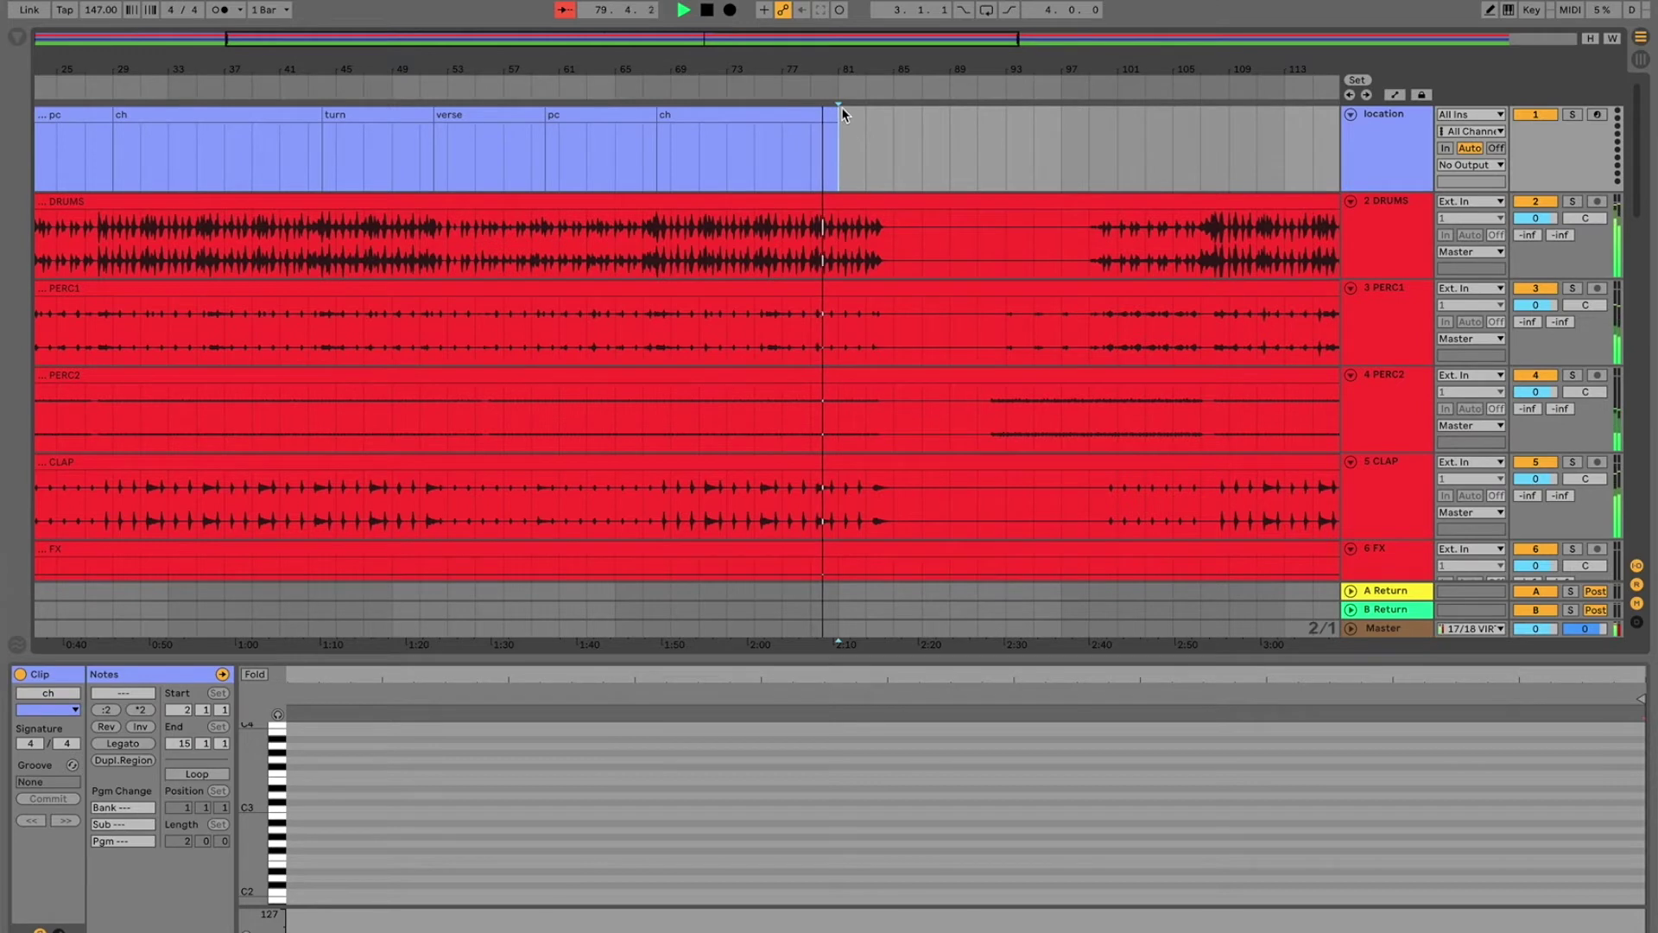
left_click_drag(837, 114, 857, 116)
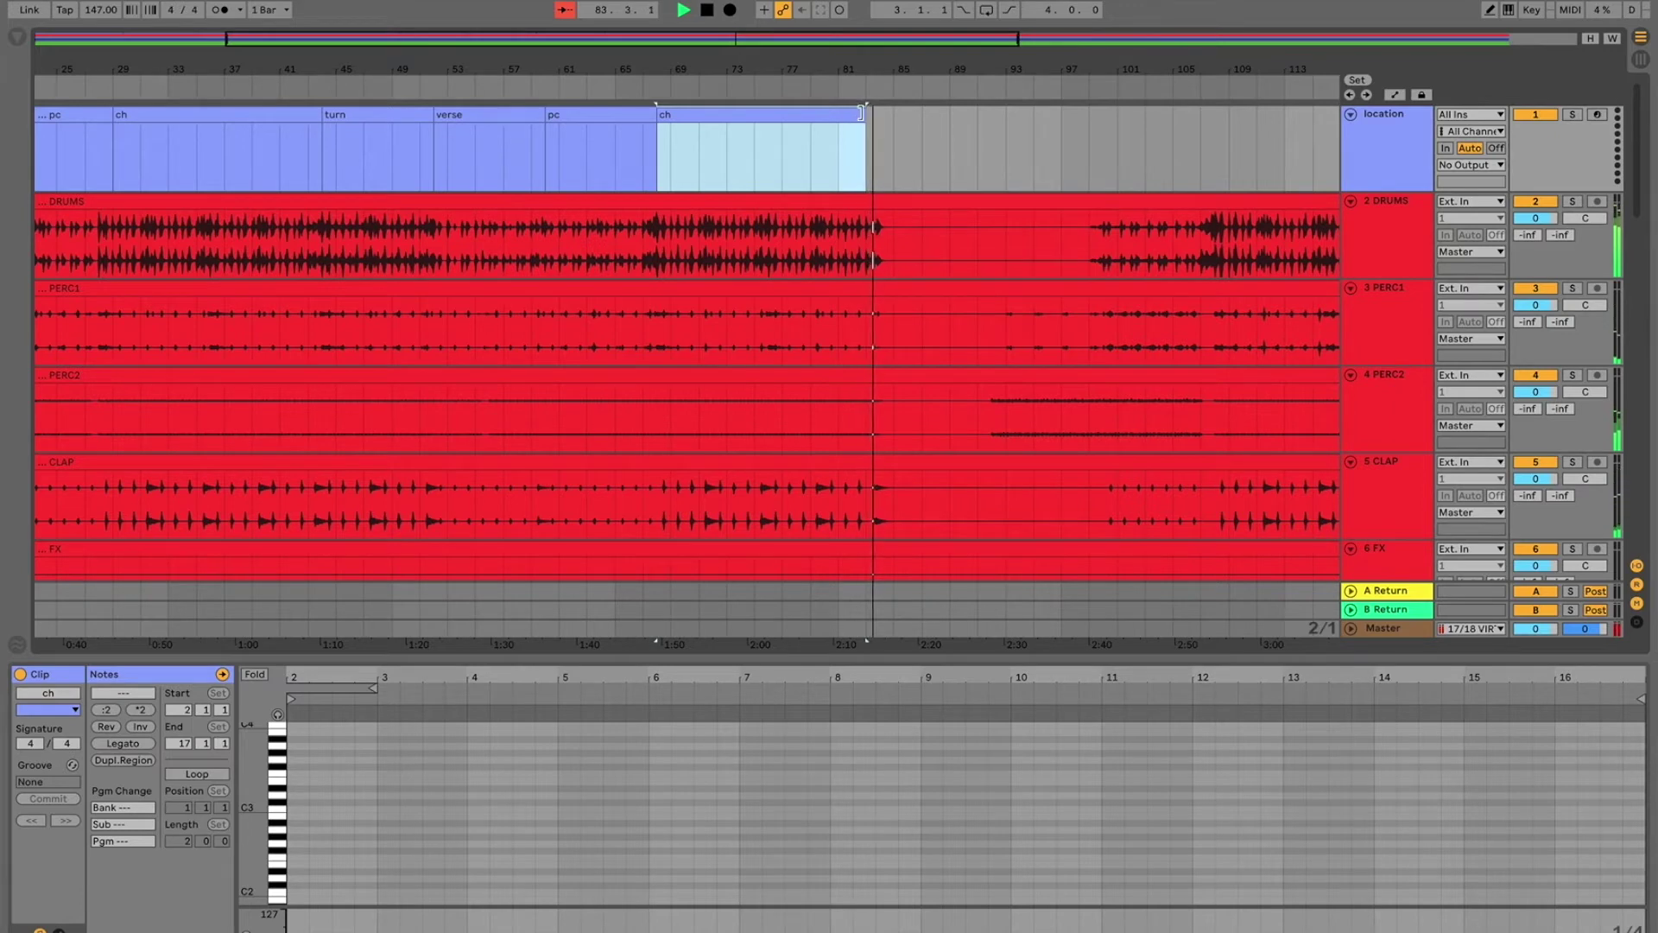
key("plus")
key("plus")
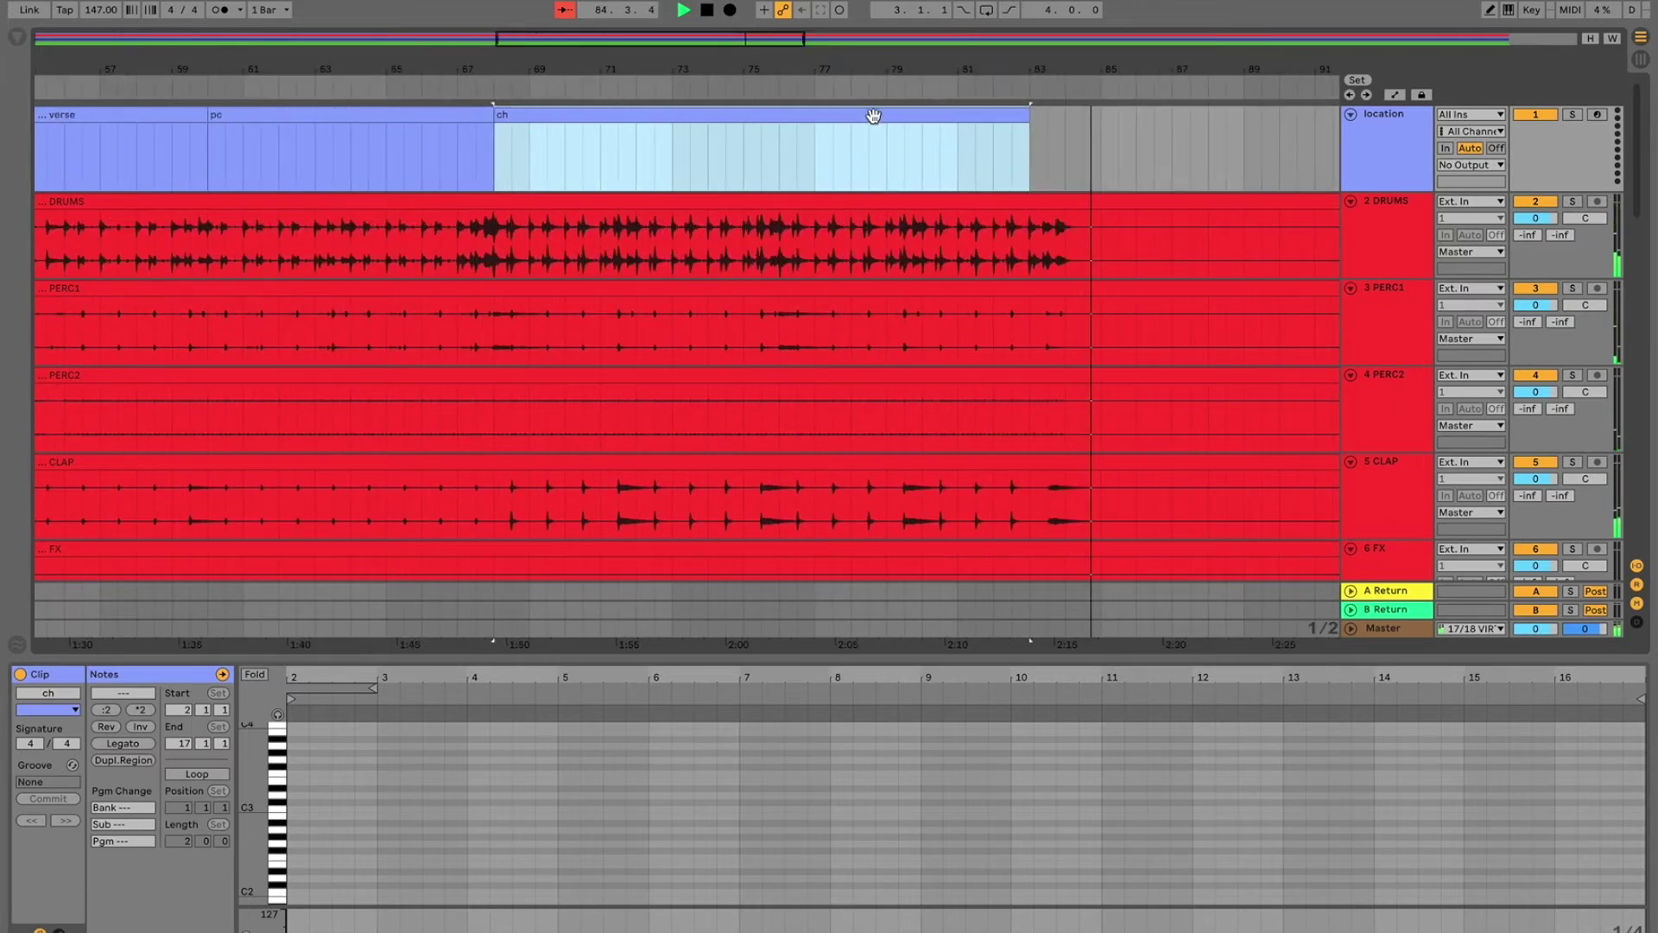
left_click_drag(1190, 114, 1238, 123)
Step: Paste a copy of the turn clip at bar 84 and rename it bridge
left_click(1249, 125)
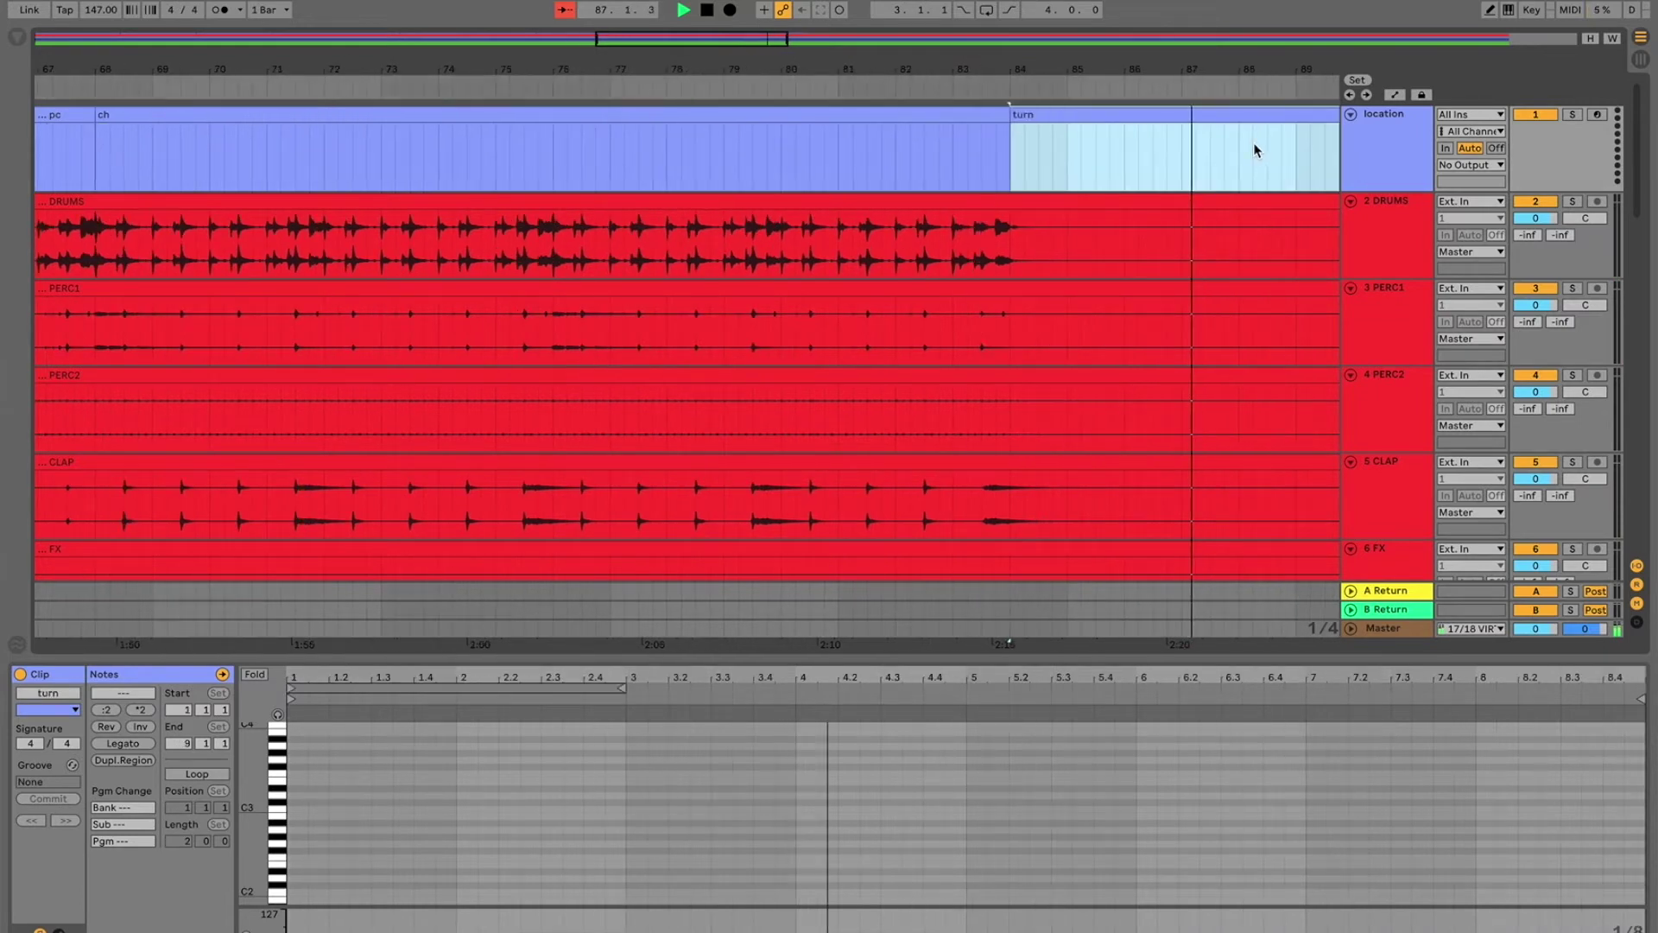
type("bridge")
key("Return")
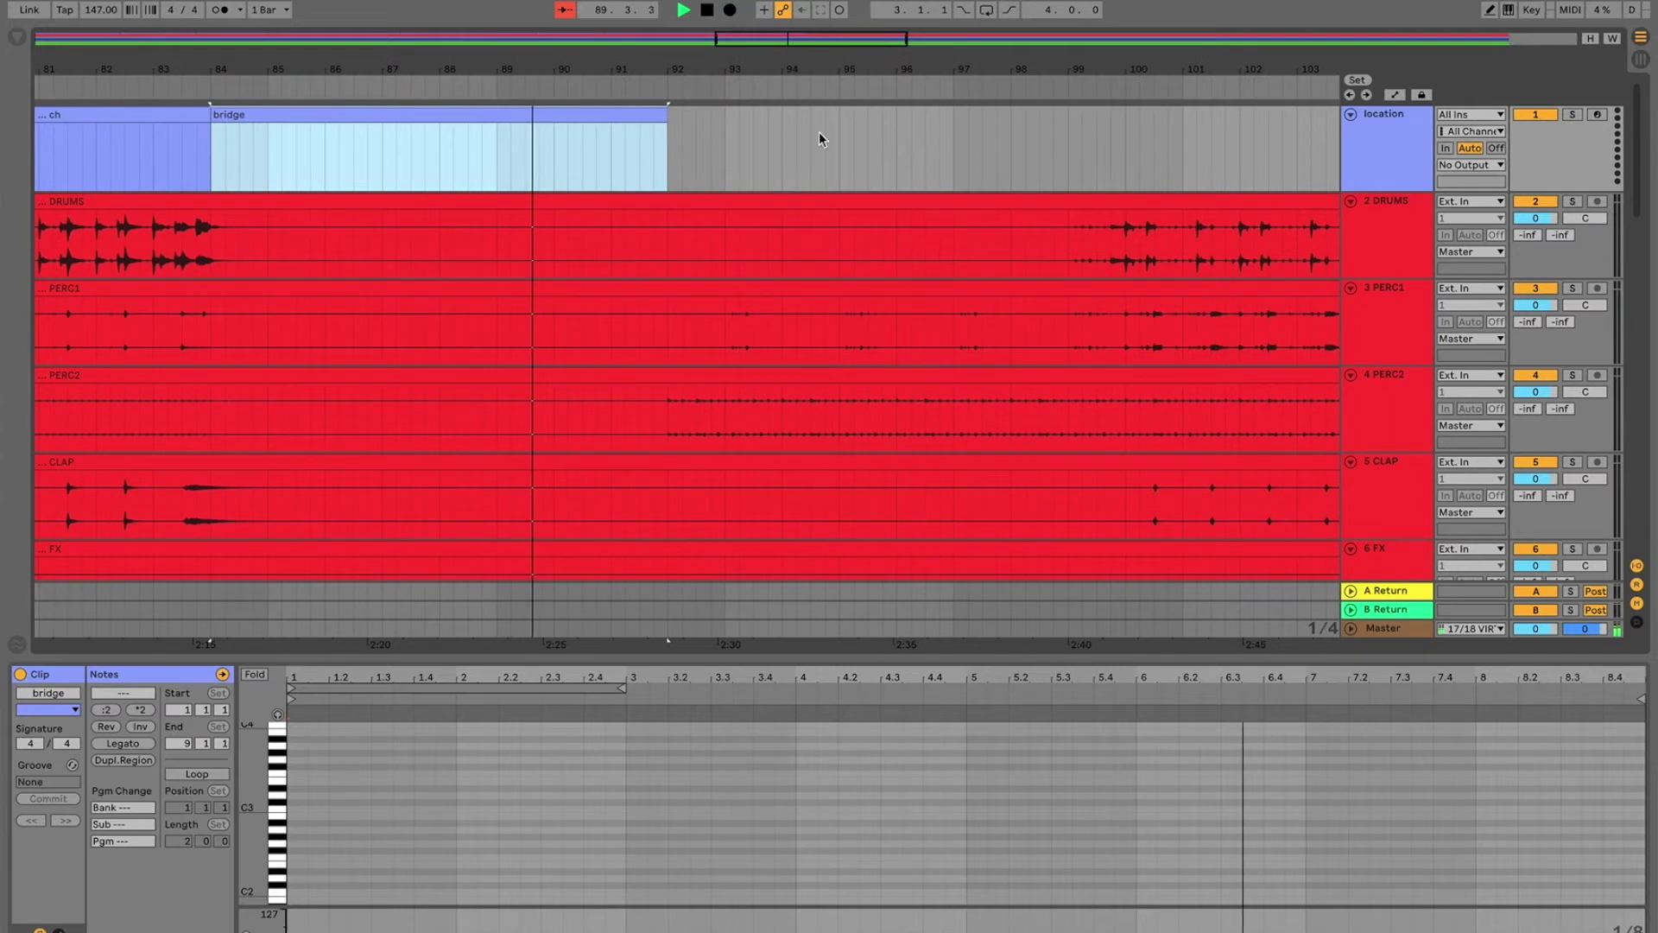
Step: Extend the bridge clip's end to bar 100 and trim its start to bar 92
left_click_drag(659, 117, 1120, 153)
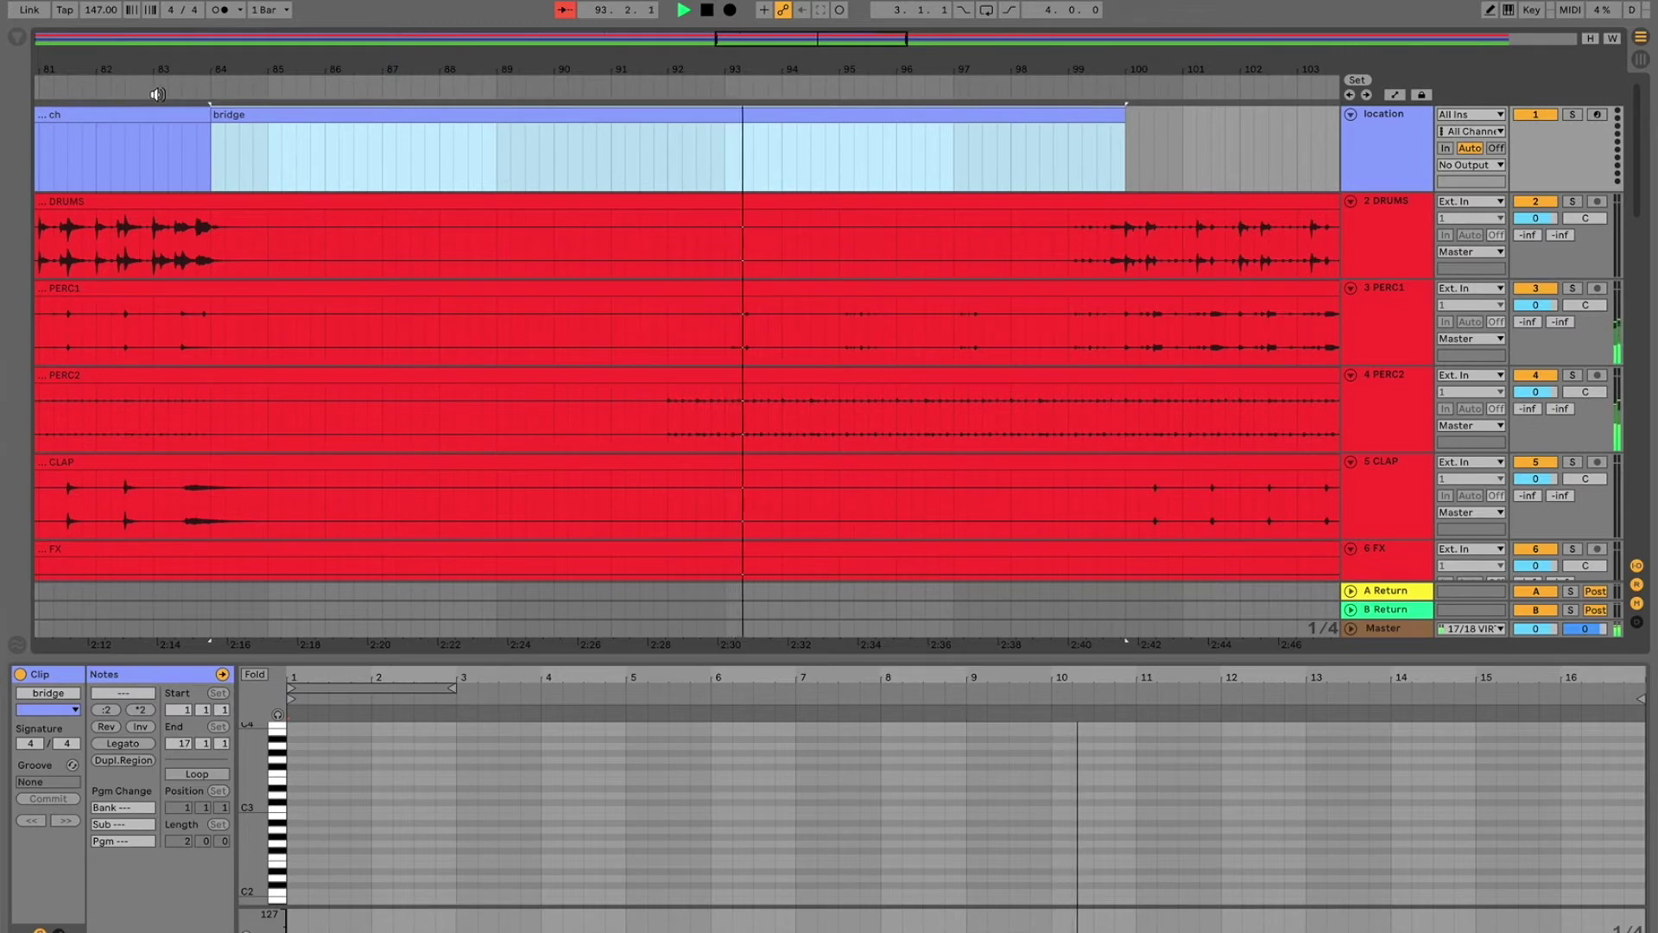
left_click_drag(216, 116, 668, 164)
Step: Insert an empty MIDI clip from bar 84 to bar 92 on the location track and name it instrumental
left_click_drag(215, 152, 665, 170)
key("super+shift+m")
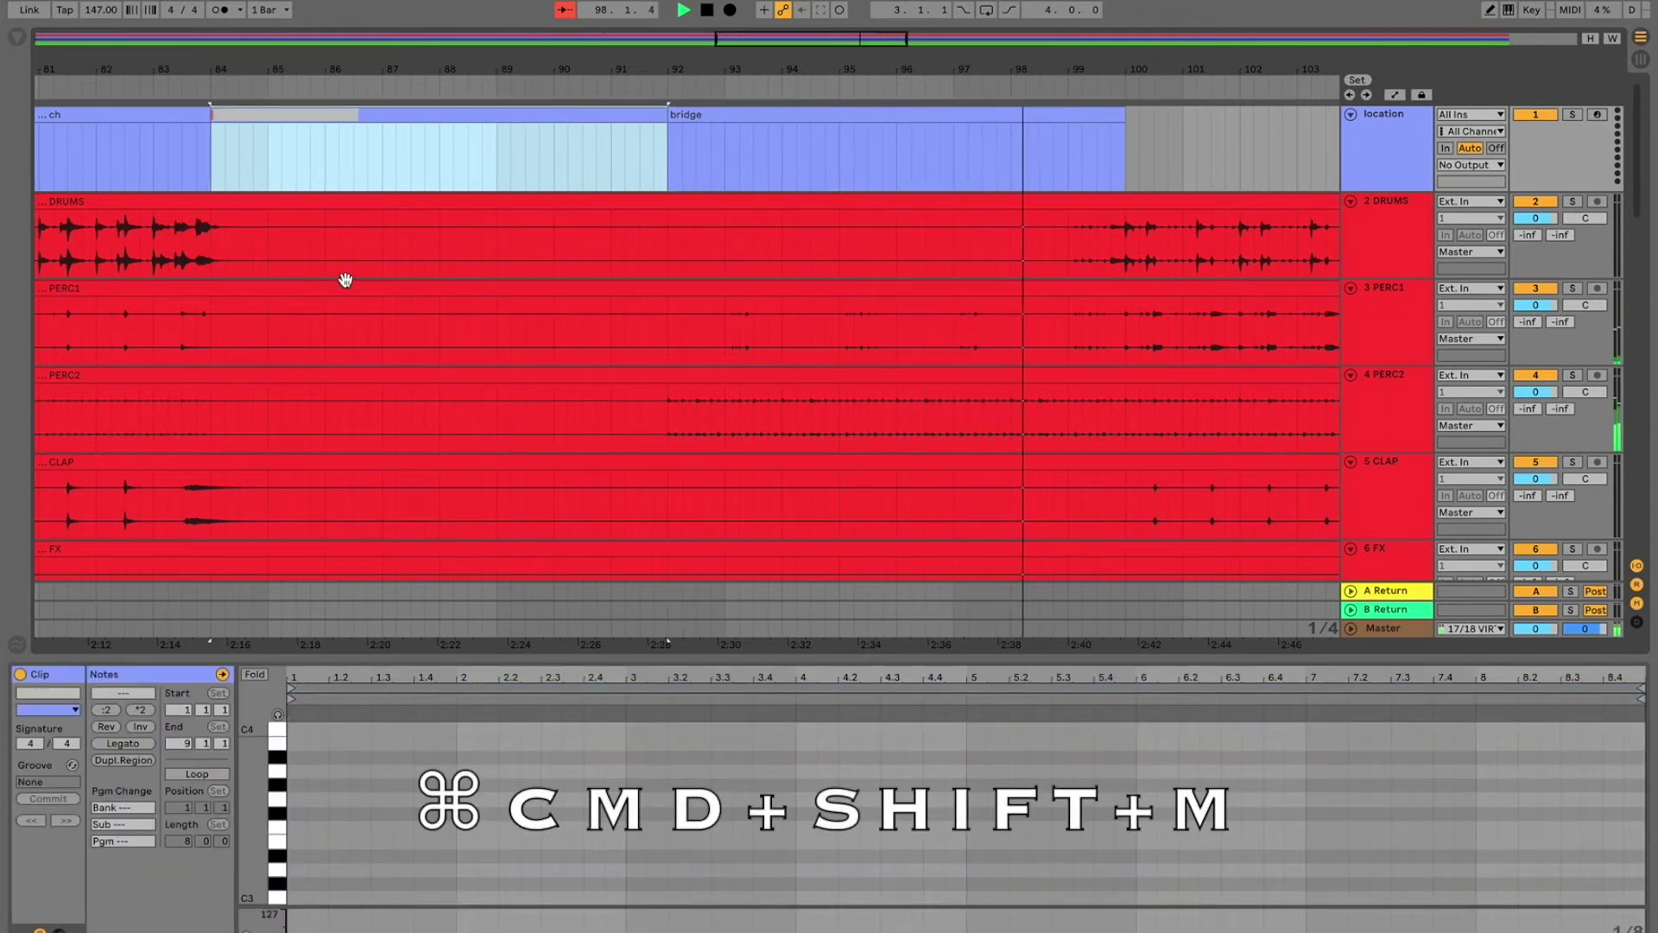
type("ntal")
key("Return")
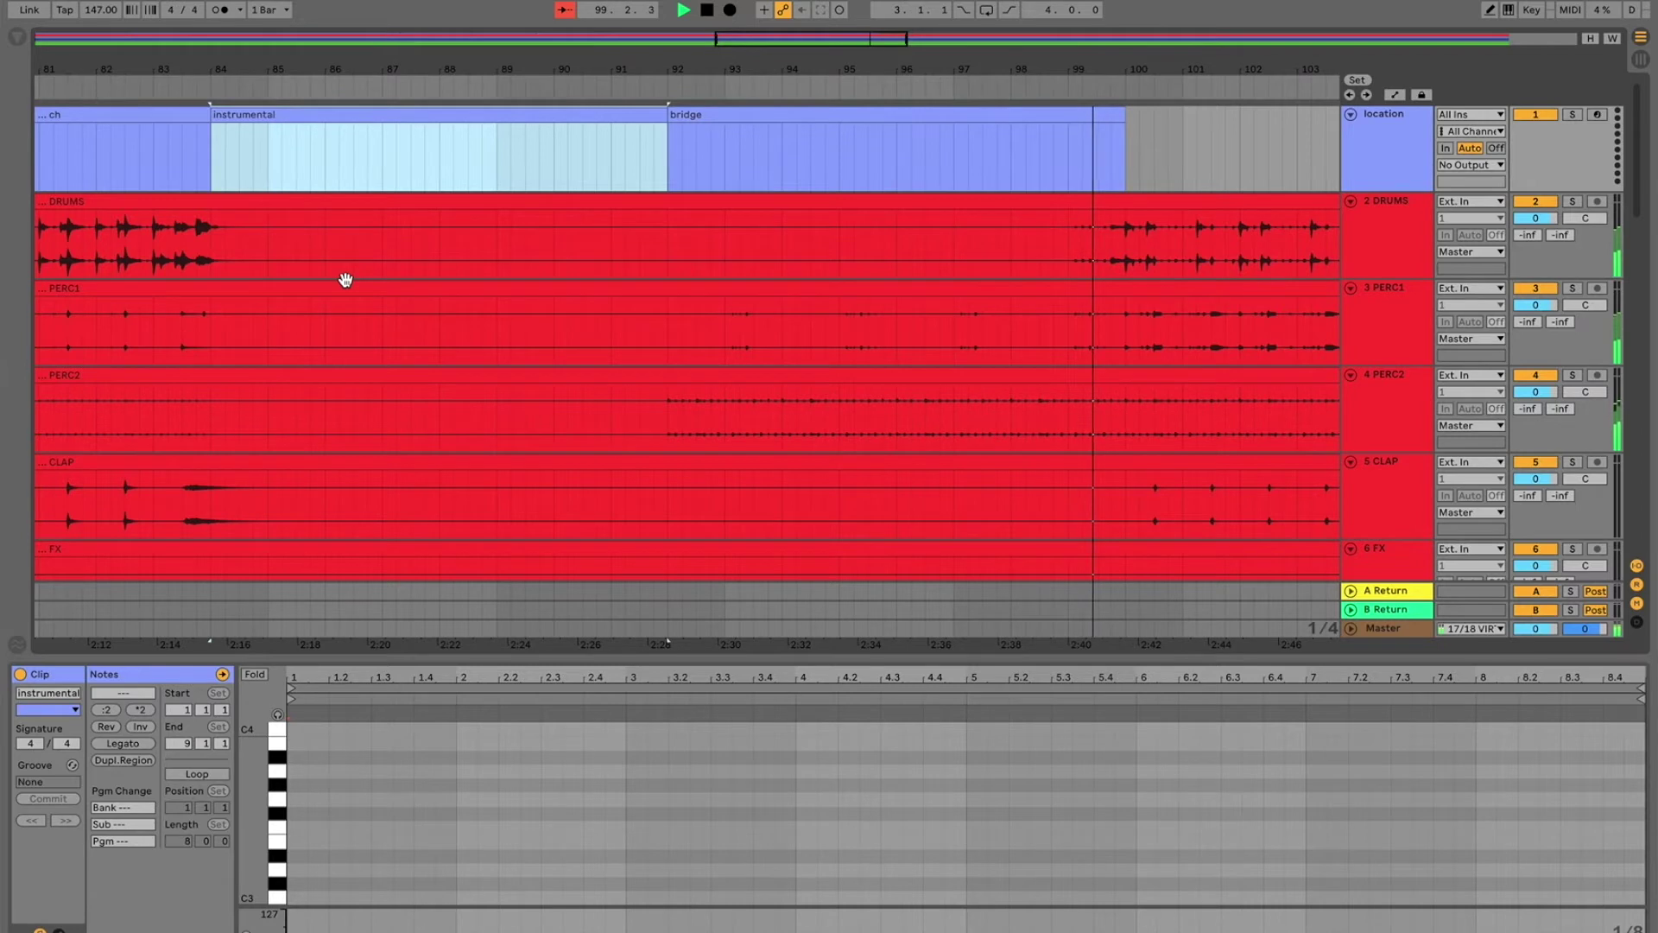
Step: Extend the bridge clip's end to bar 108
left_click(1142, 166)
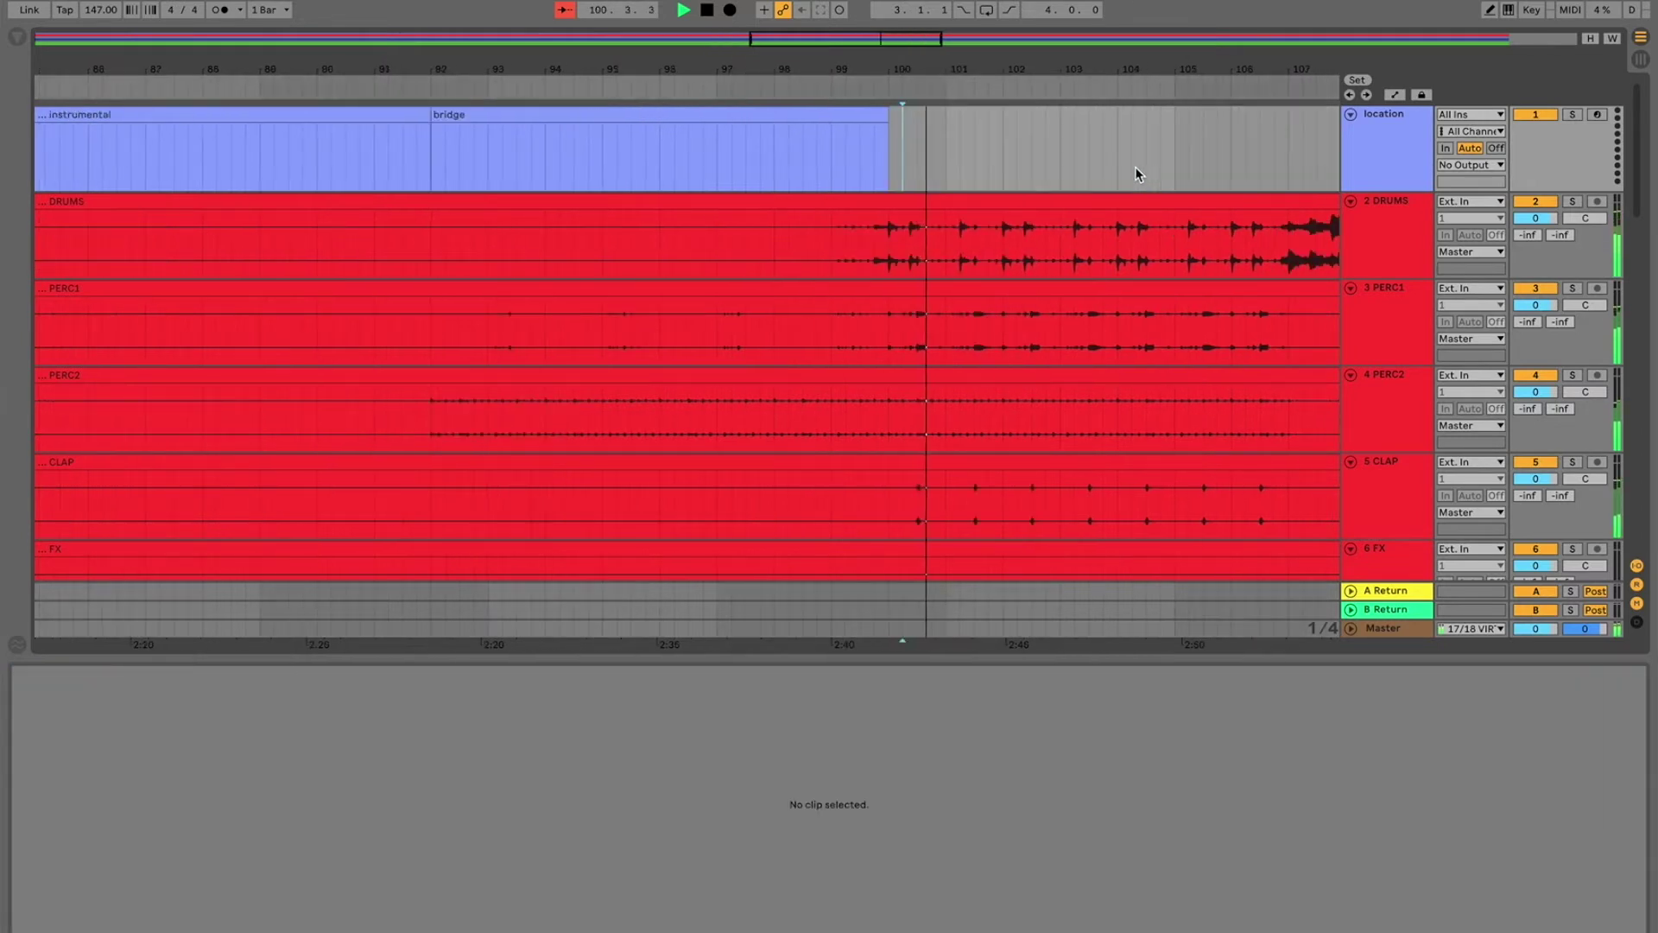
left_click_drag(563, 168, 1021, 133)
Step: Paste a copy of the turn clip at bar 108 and rename it ch
left_click(1026, 145)
key("super+v")
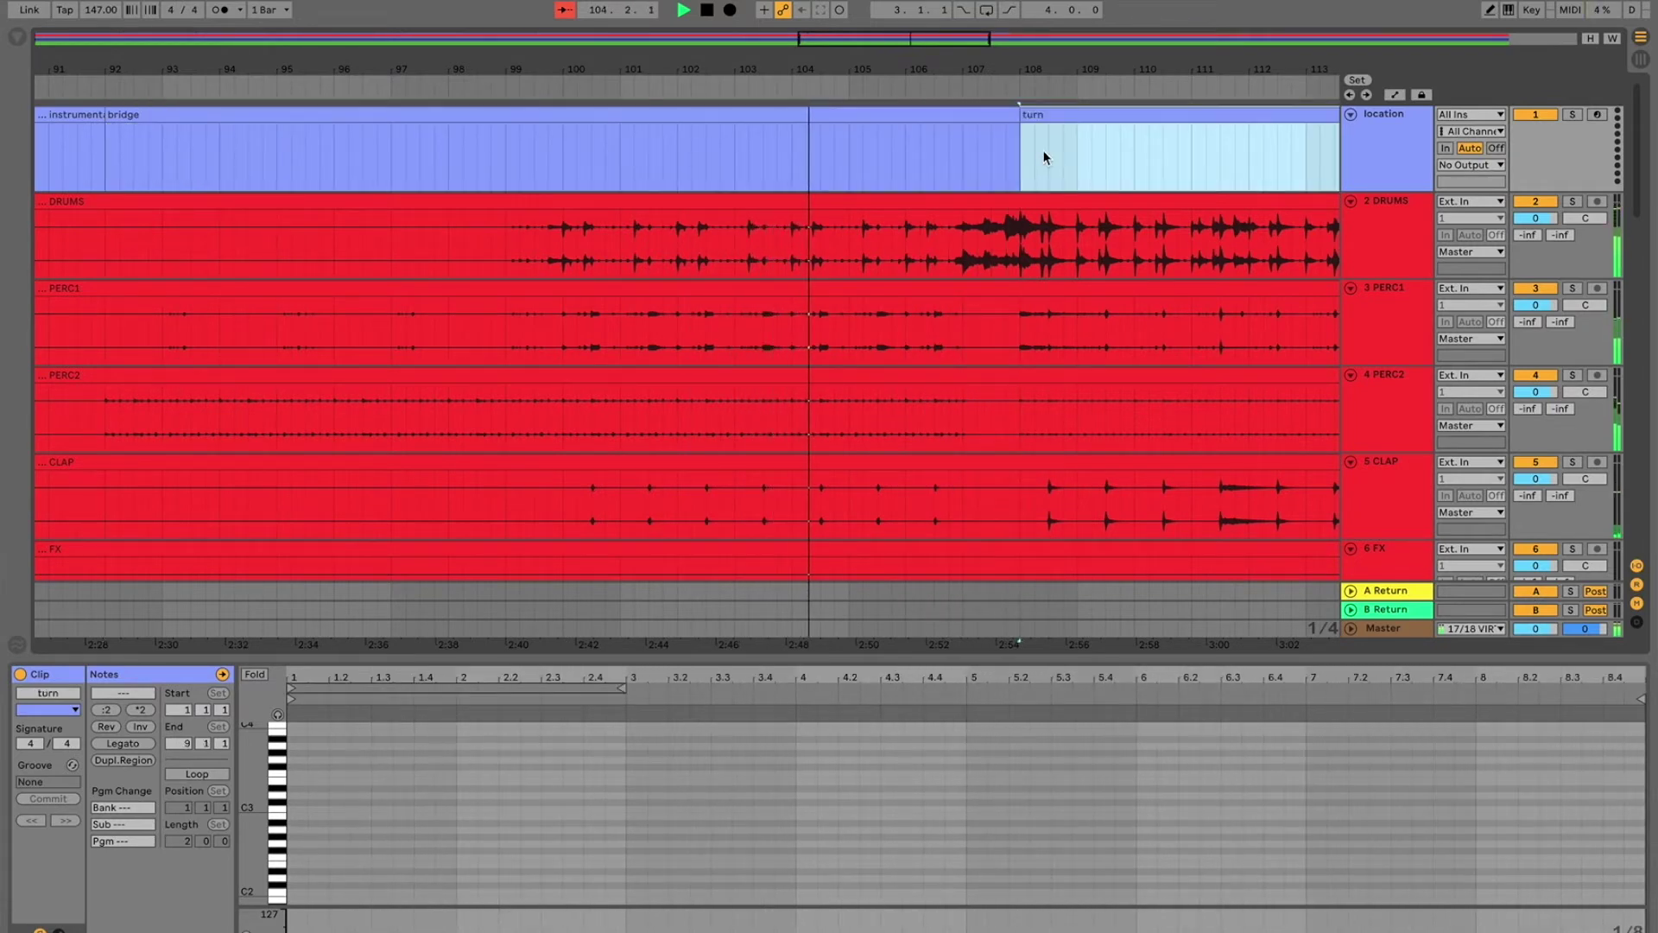
key("super+r")
type("ch")
key("Return")
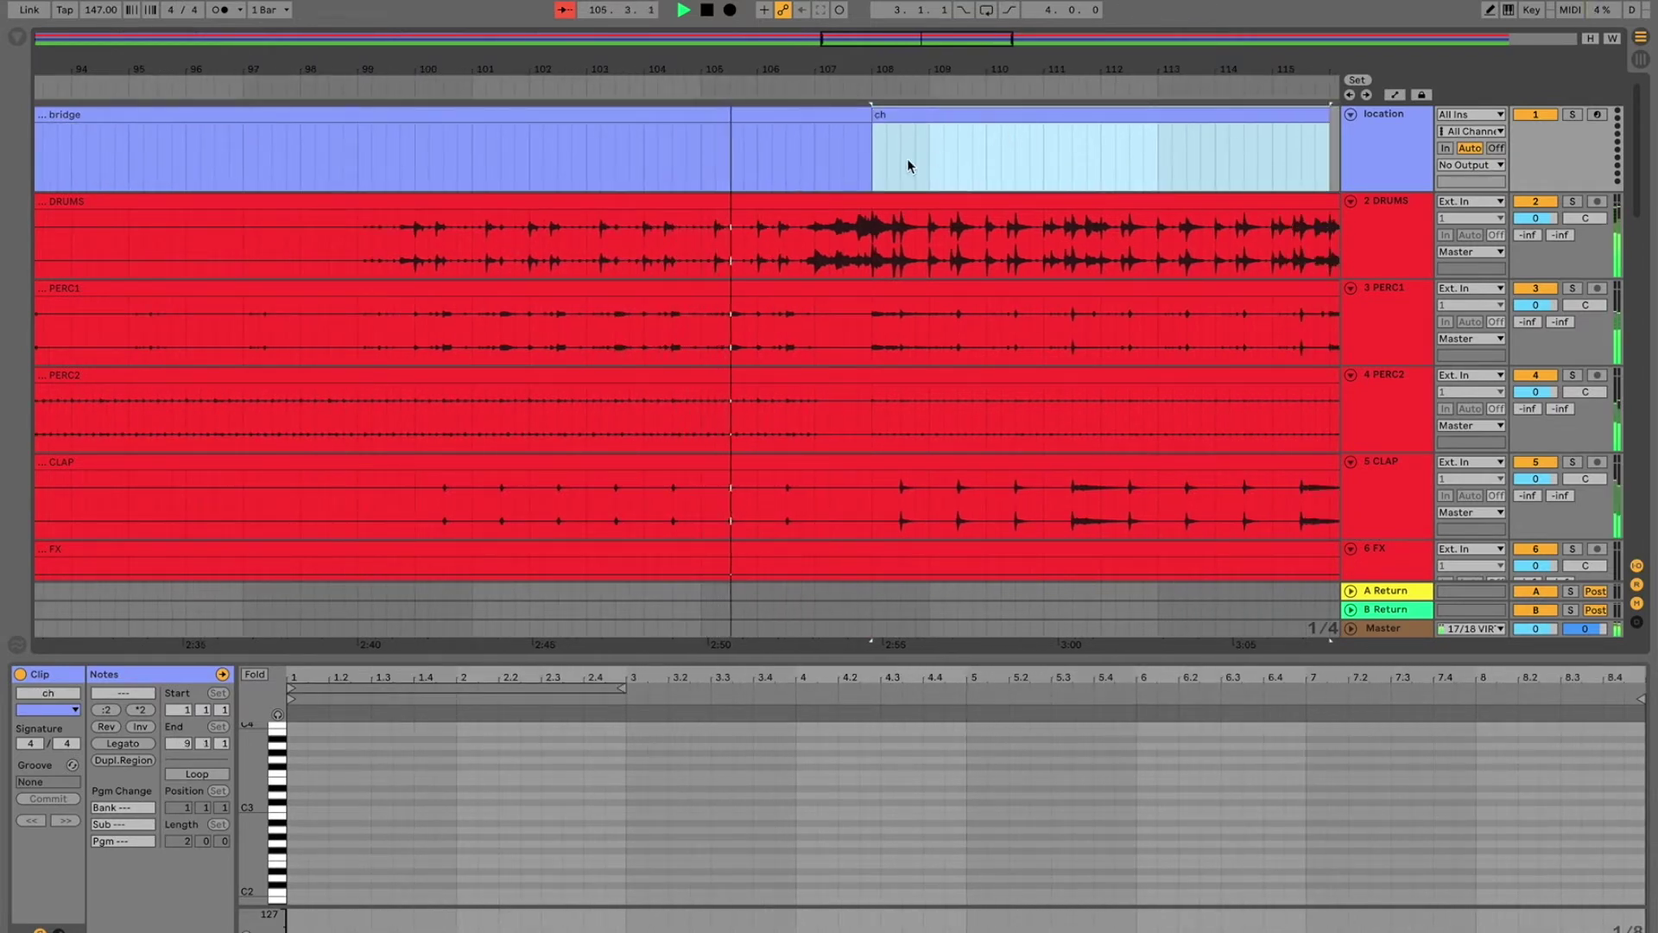
Step: Extend the third ch clip so that it ends at bar 124
left_click(817, 156)
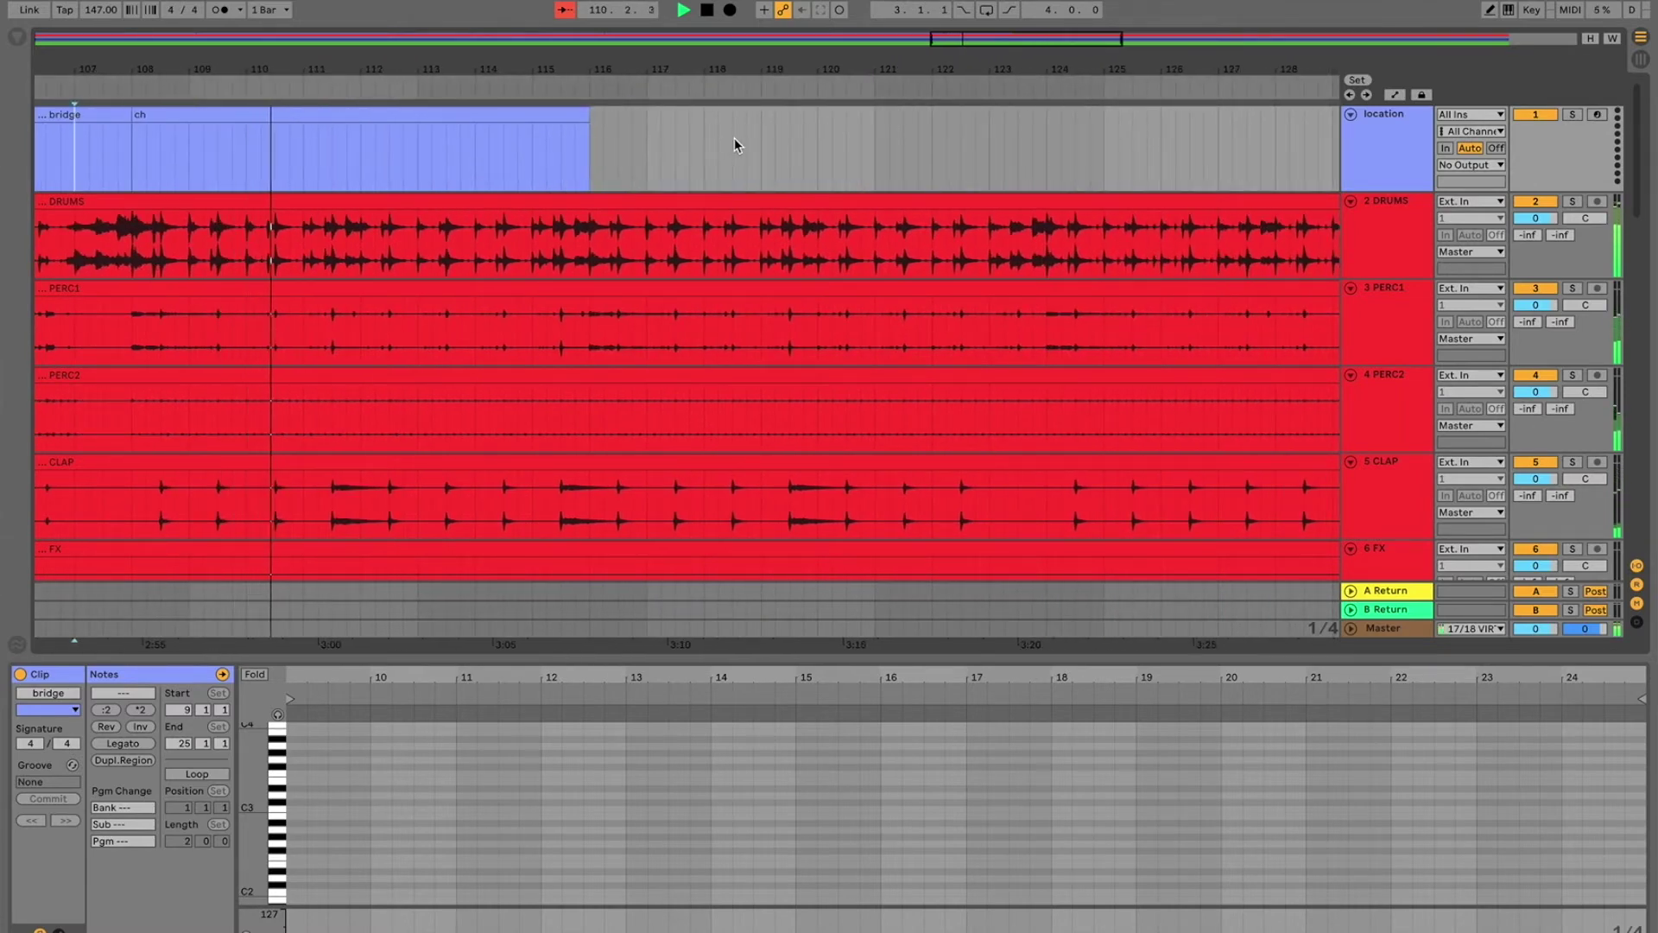
key("minus")
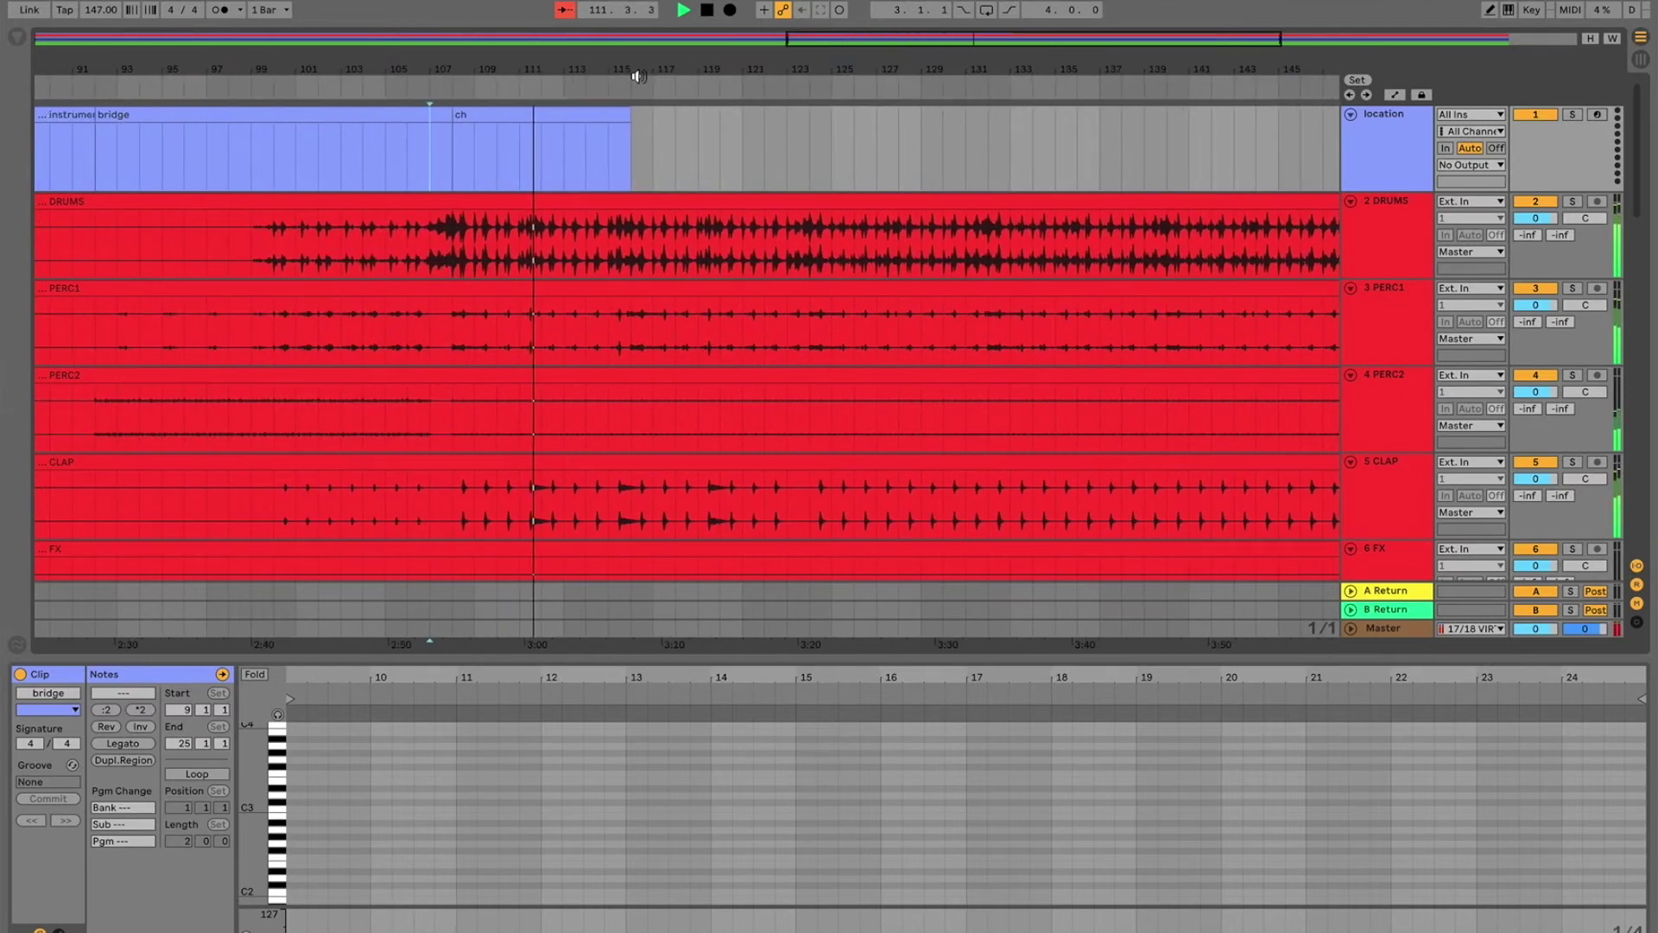
left_click_drag(625, 114, 813, 136)
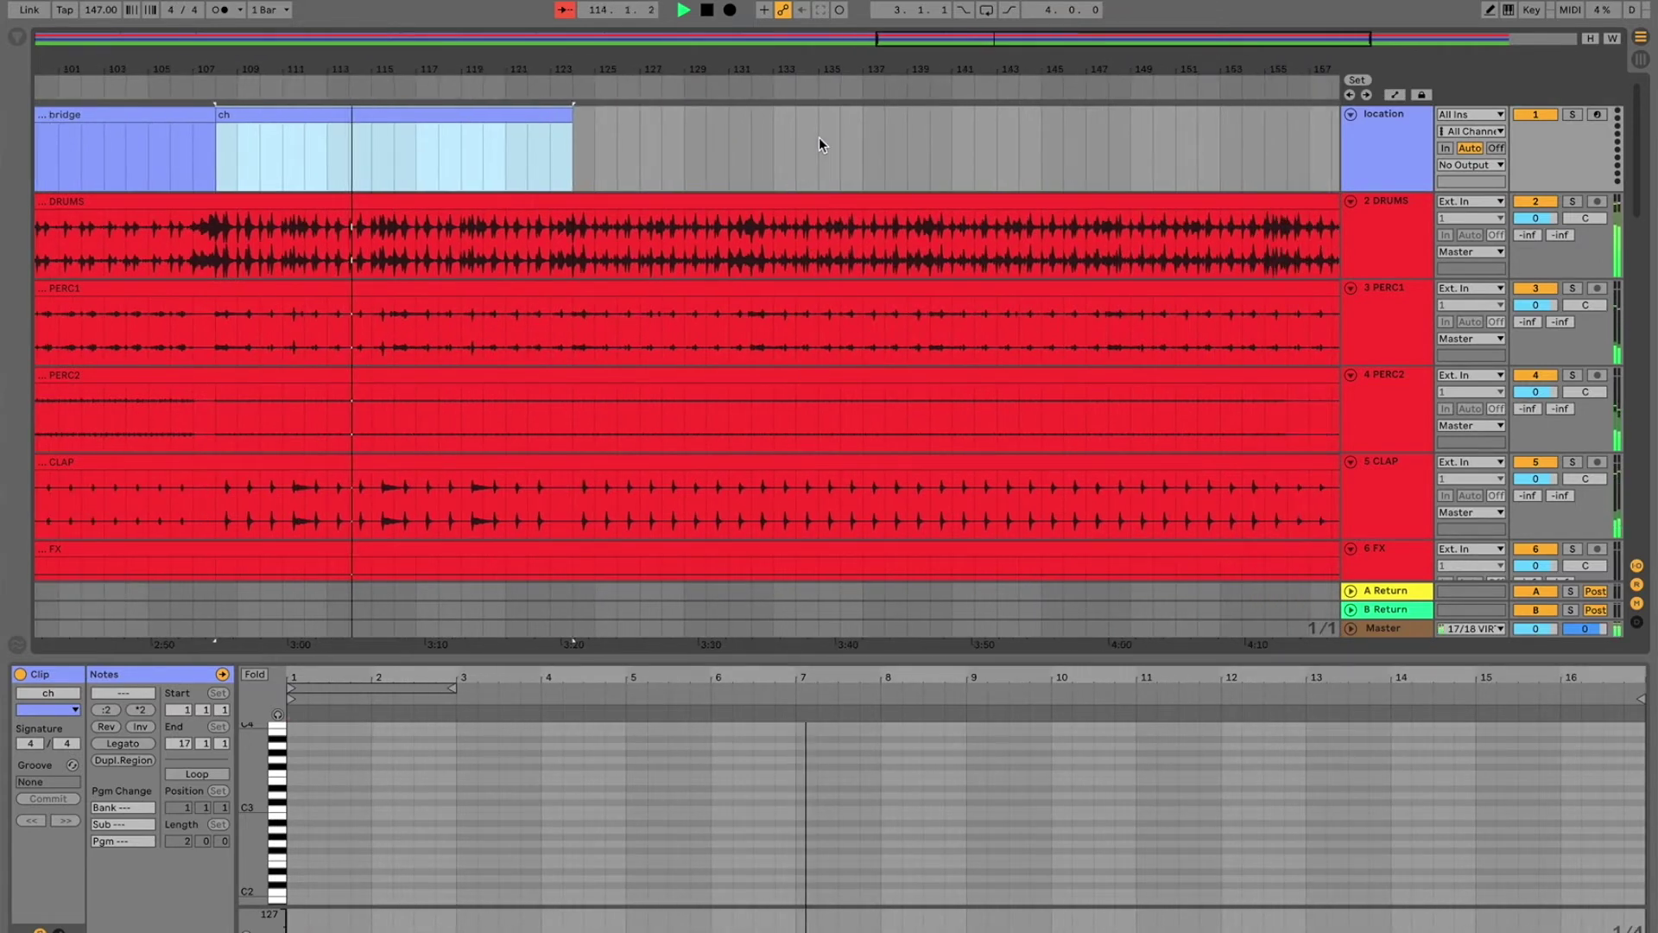
Step: Review the instrumental, bridge and final ch sections and play the song from bar 108
scroll(818, 137, "left", 3)
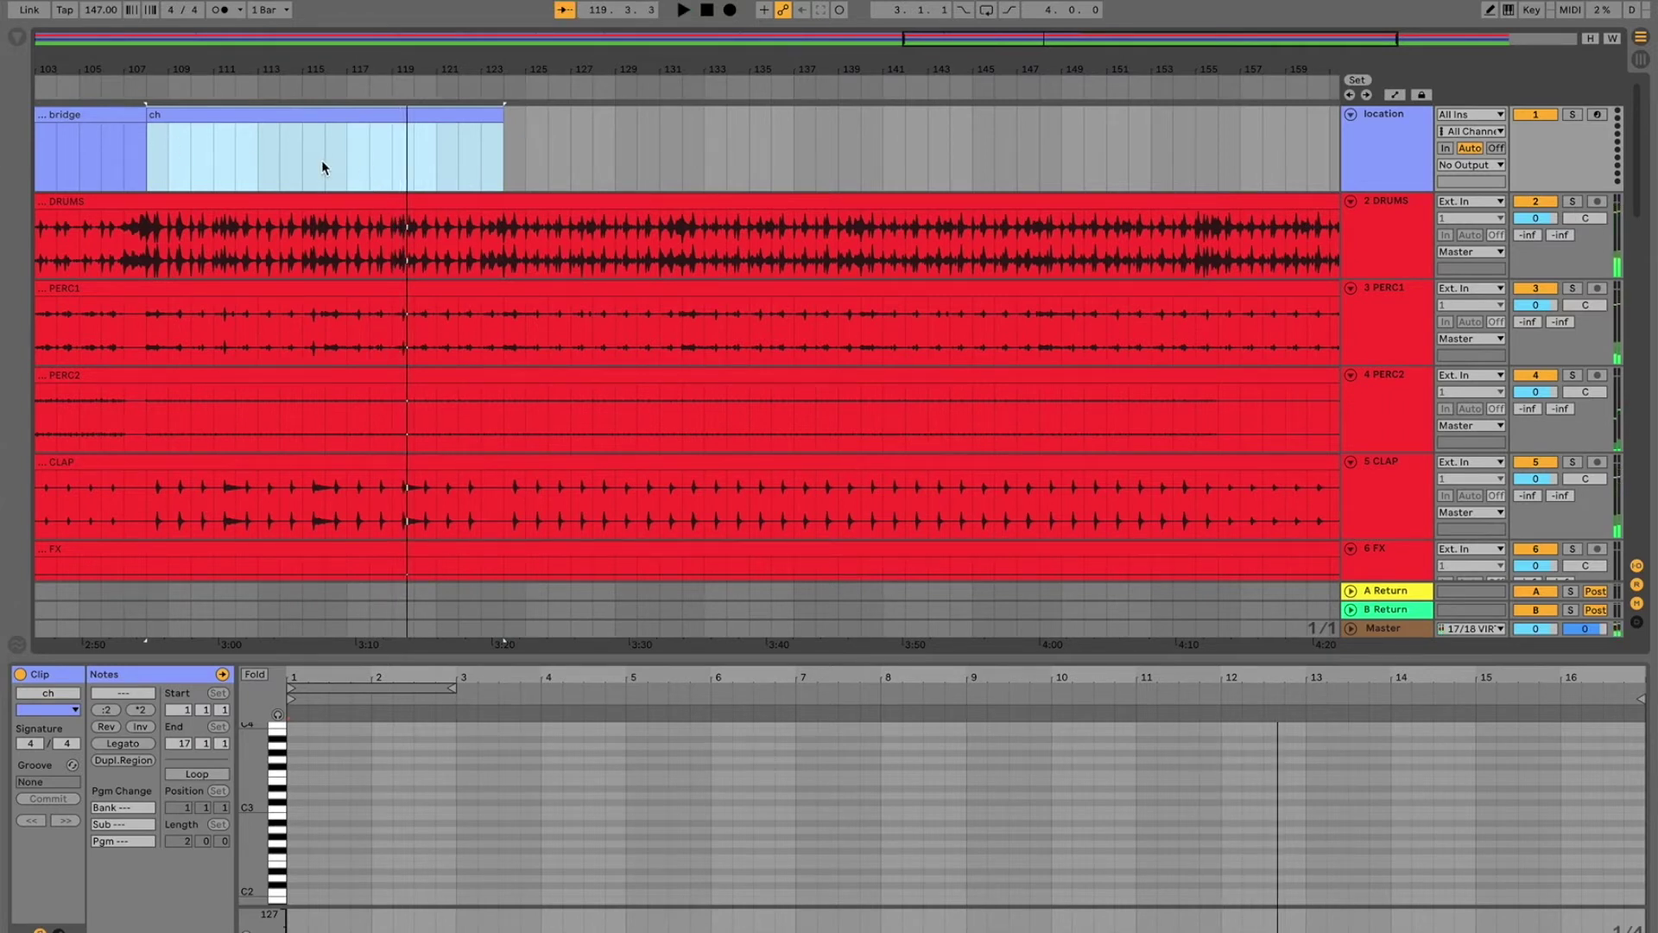
scroll(323, 167, "left", 10)
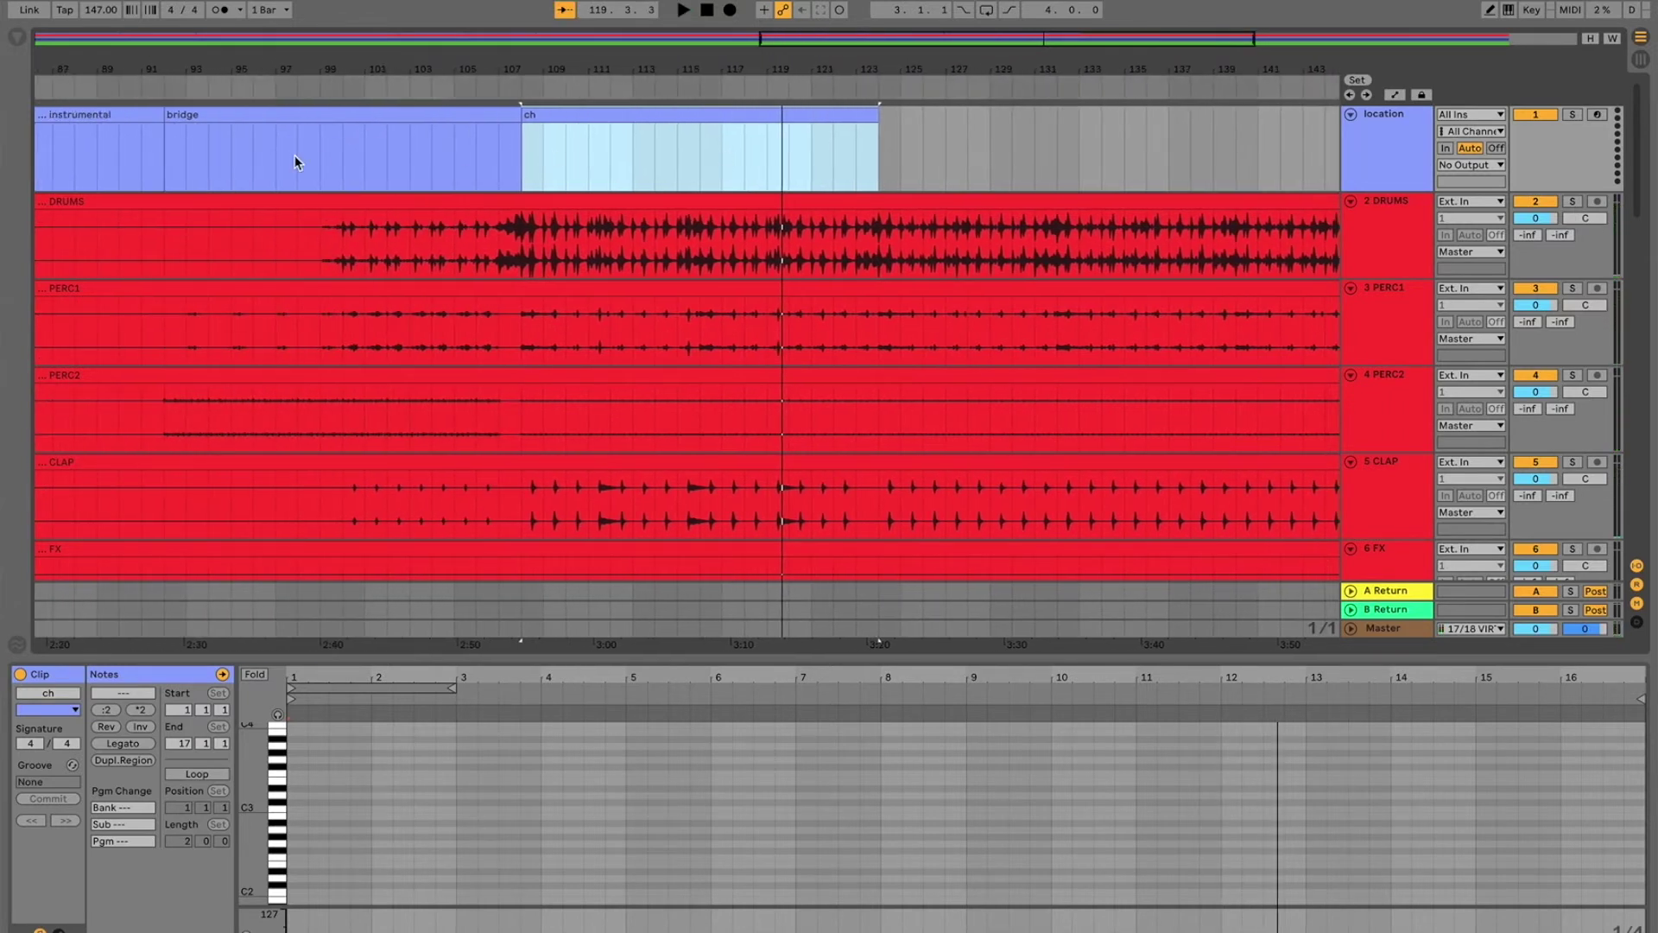
scroll(294, 154, "left", 8)
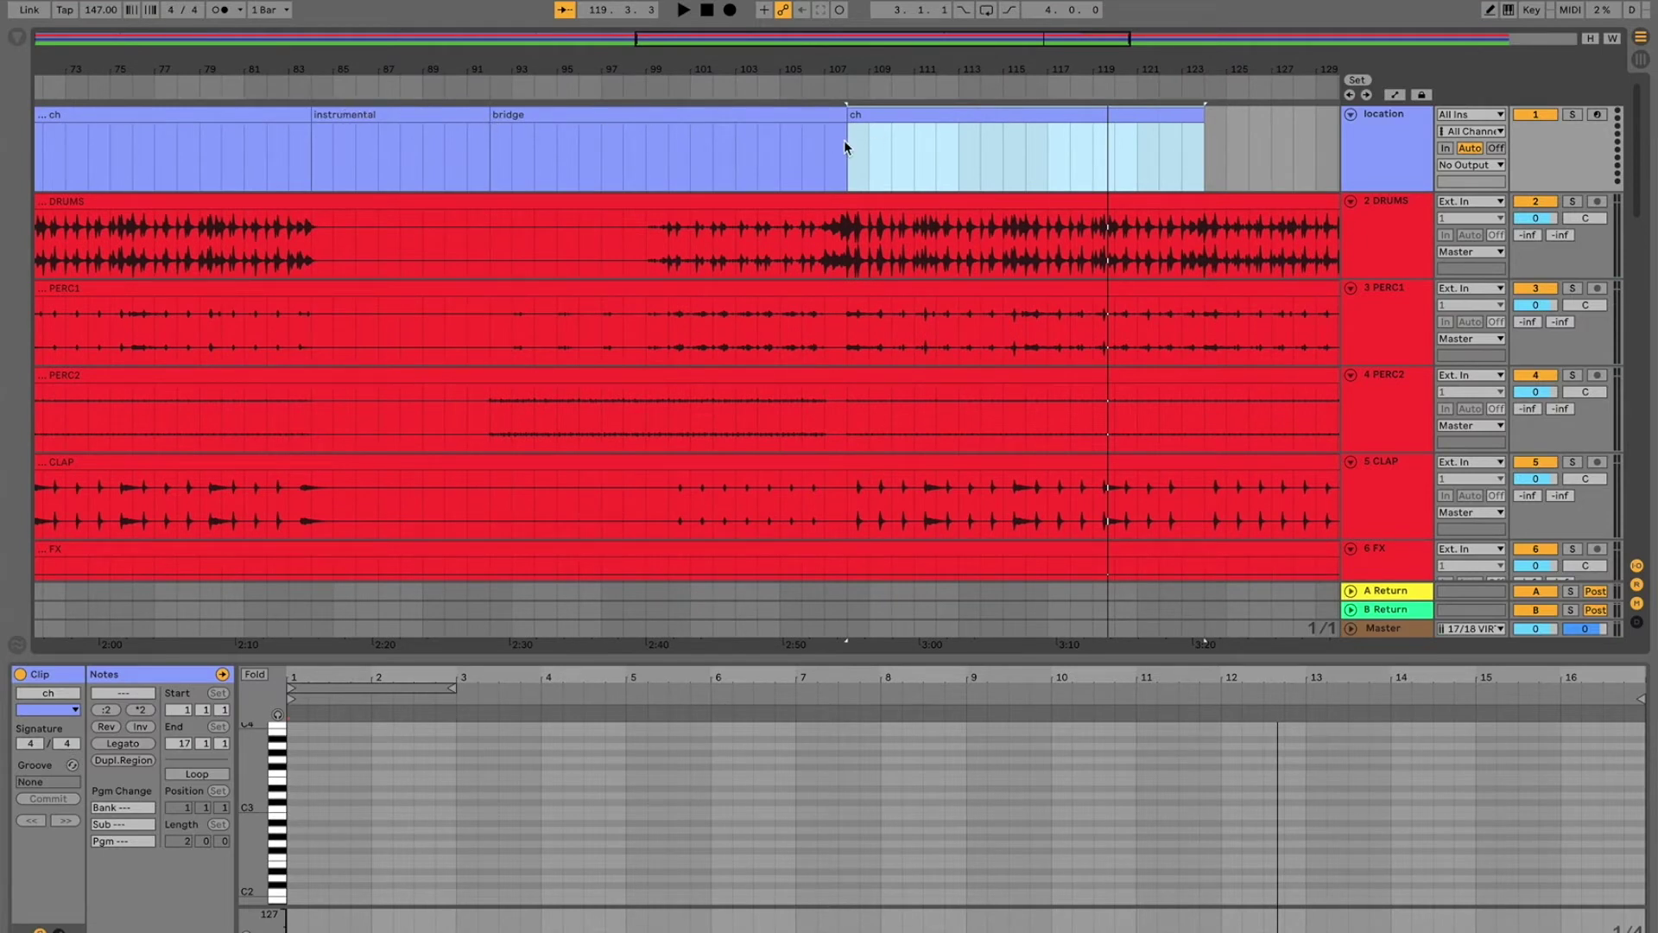
key("space")
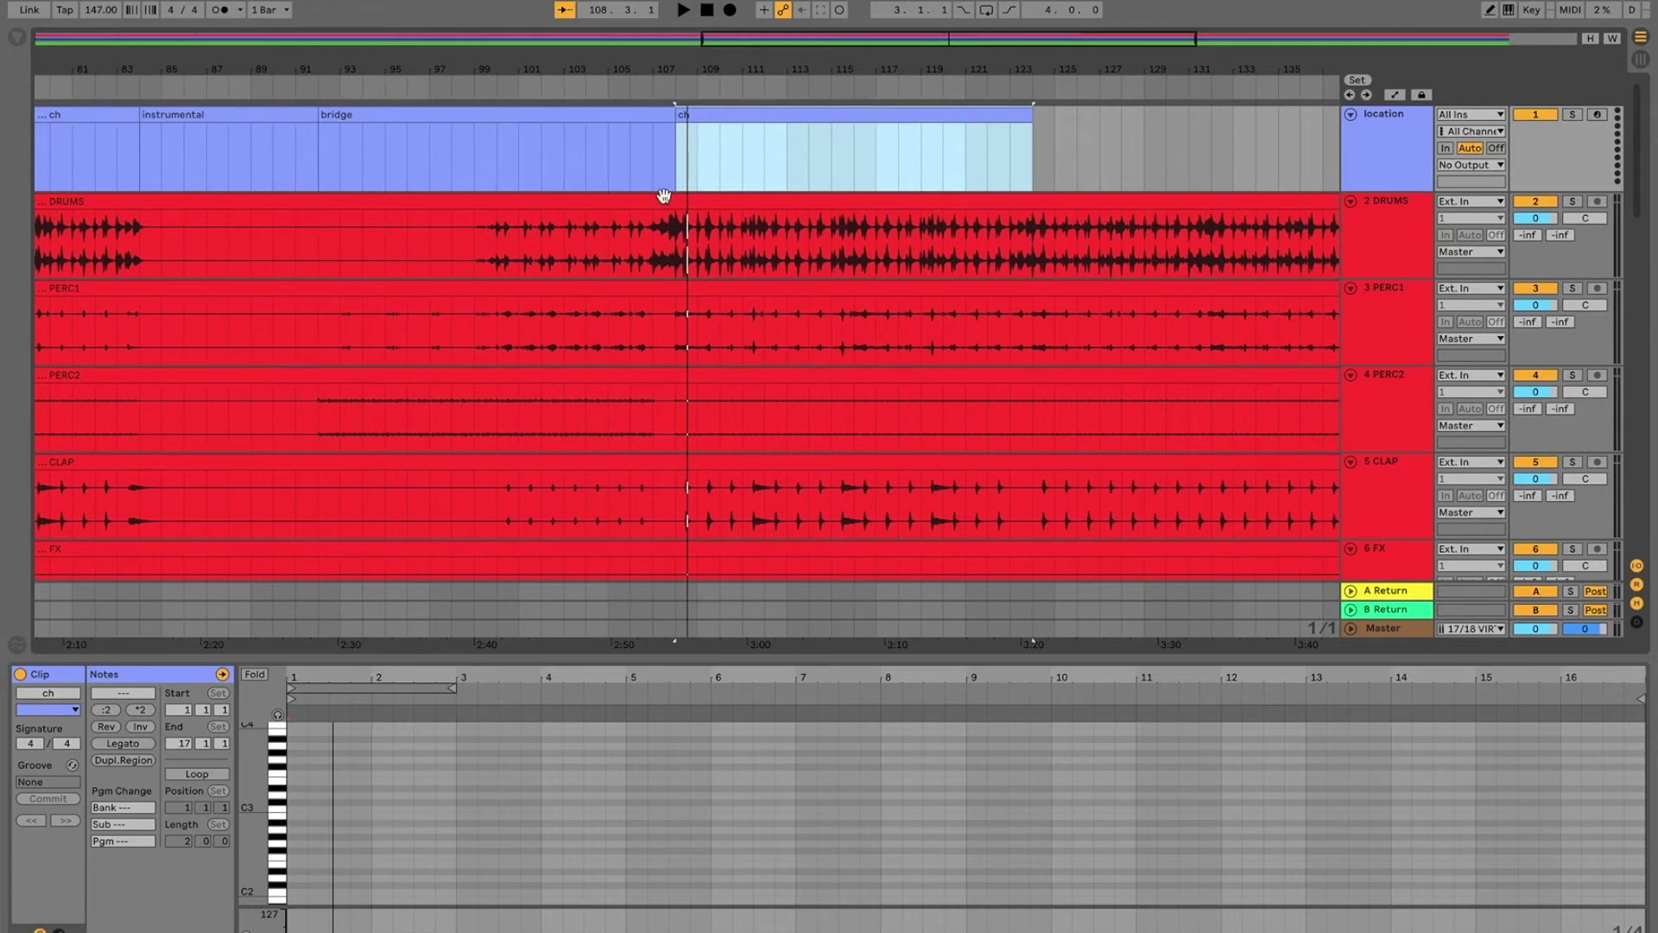
Step: Add a locator at bar 108, at the start of the third ch clip, and delete it
left_click(676, 136)
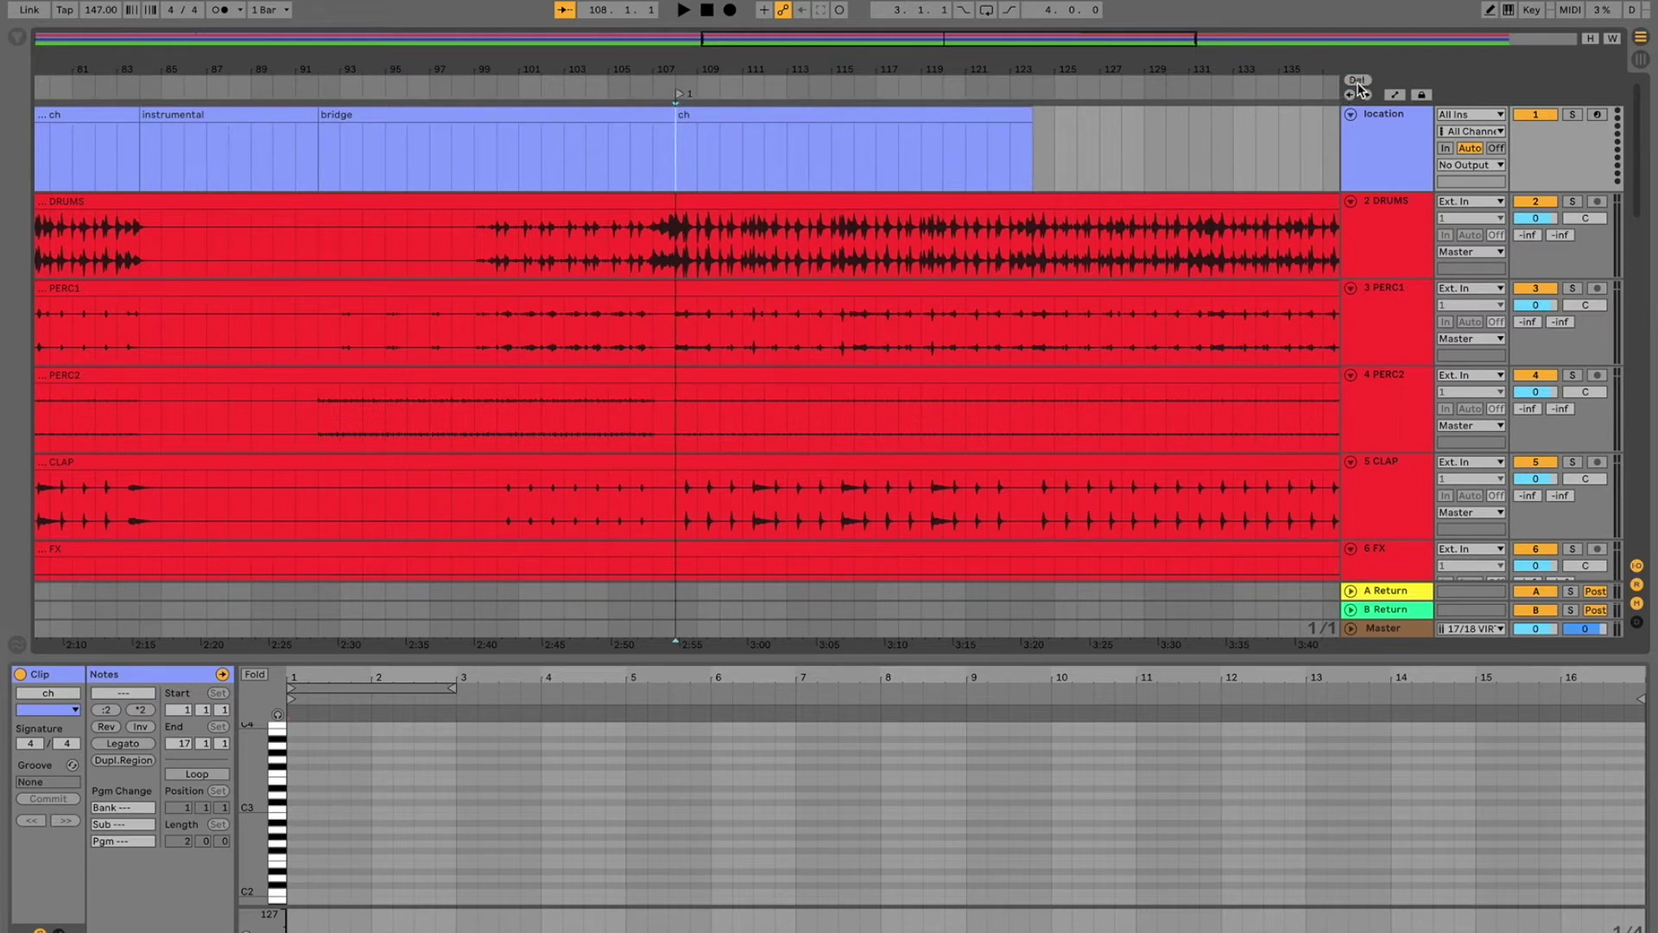
right_click(677, 93)
left_click(724, 114)
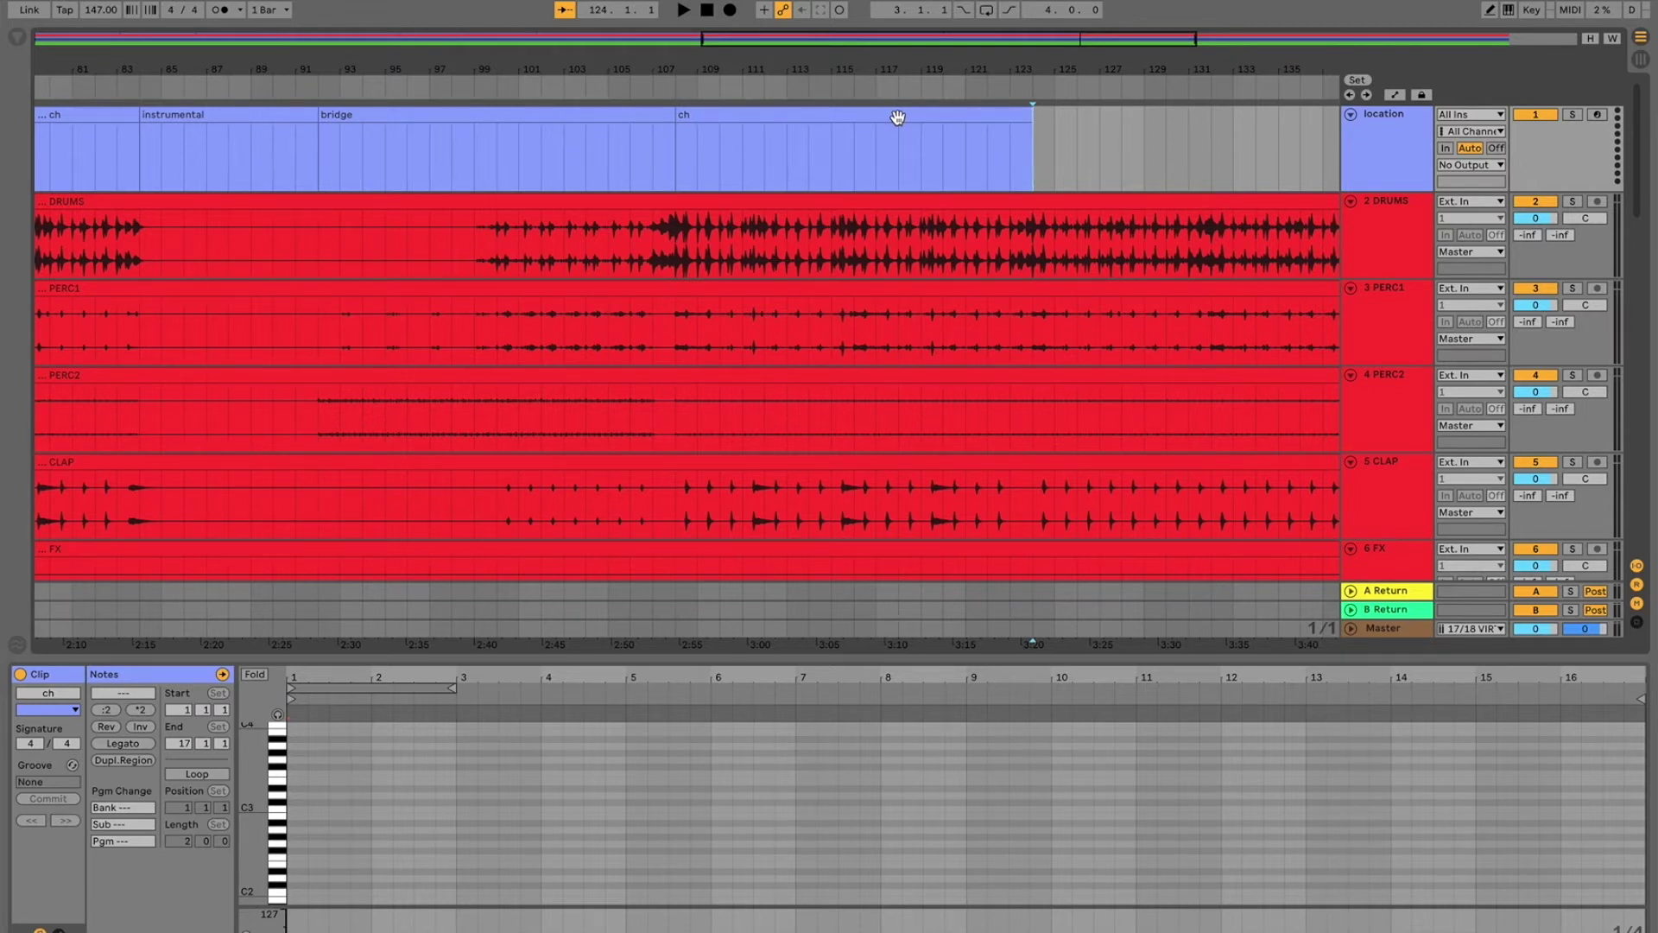
left_click(1391, 189)
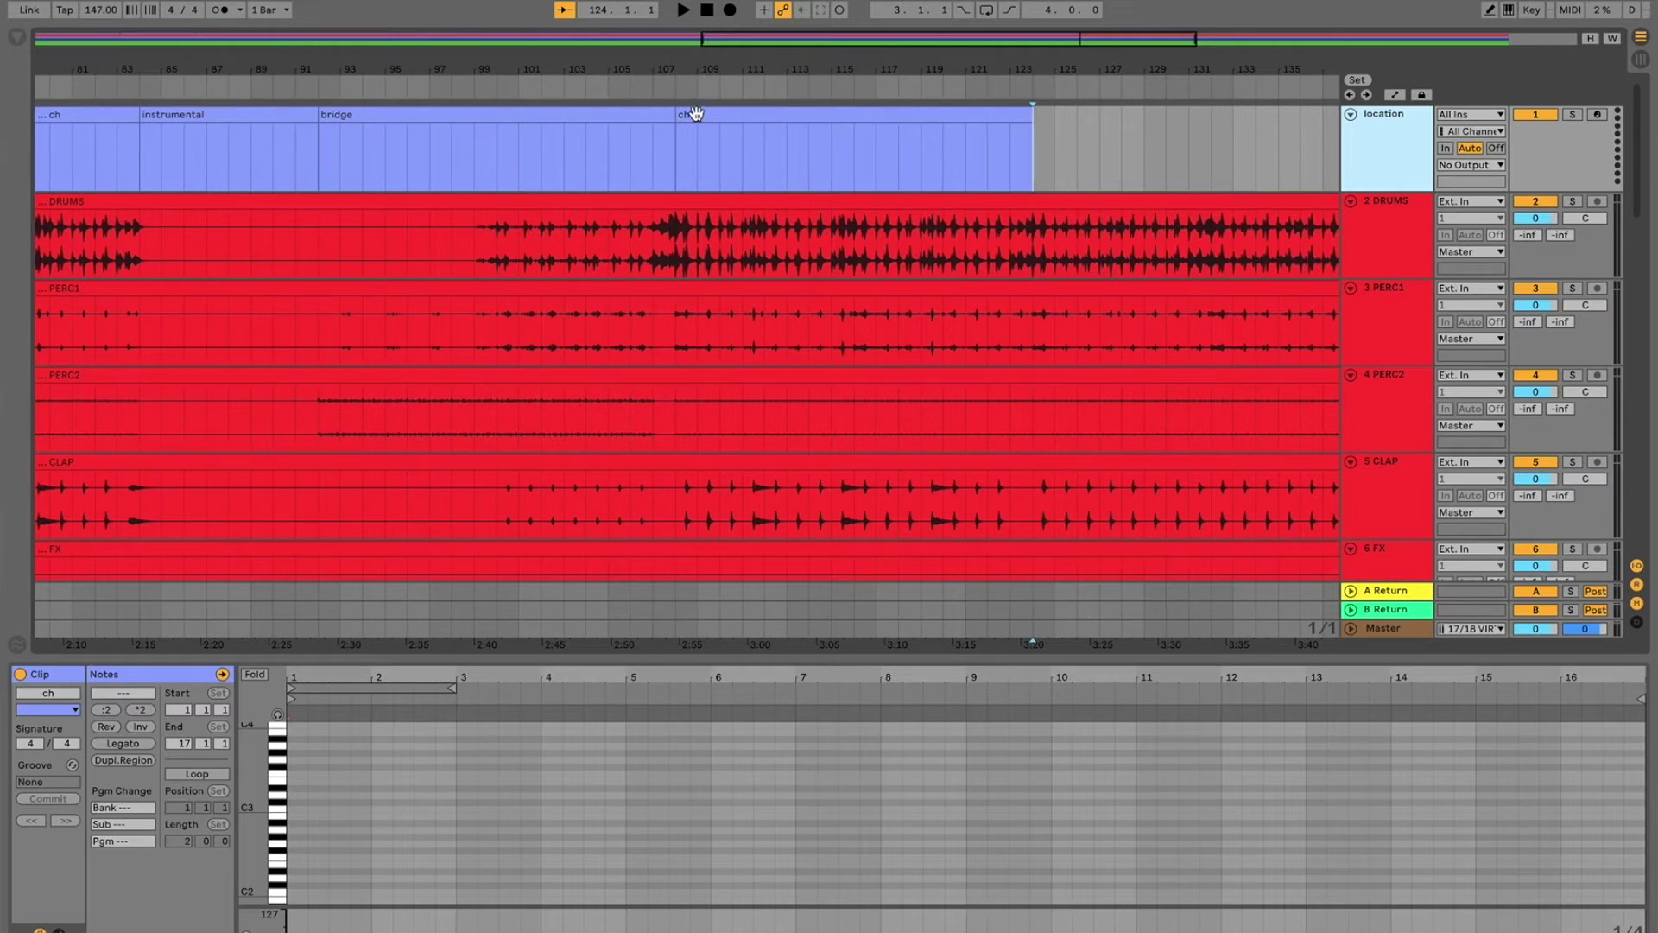
scroll(1018, 139, "right", 5)
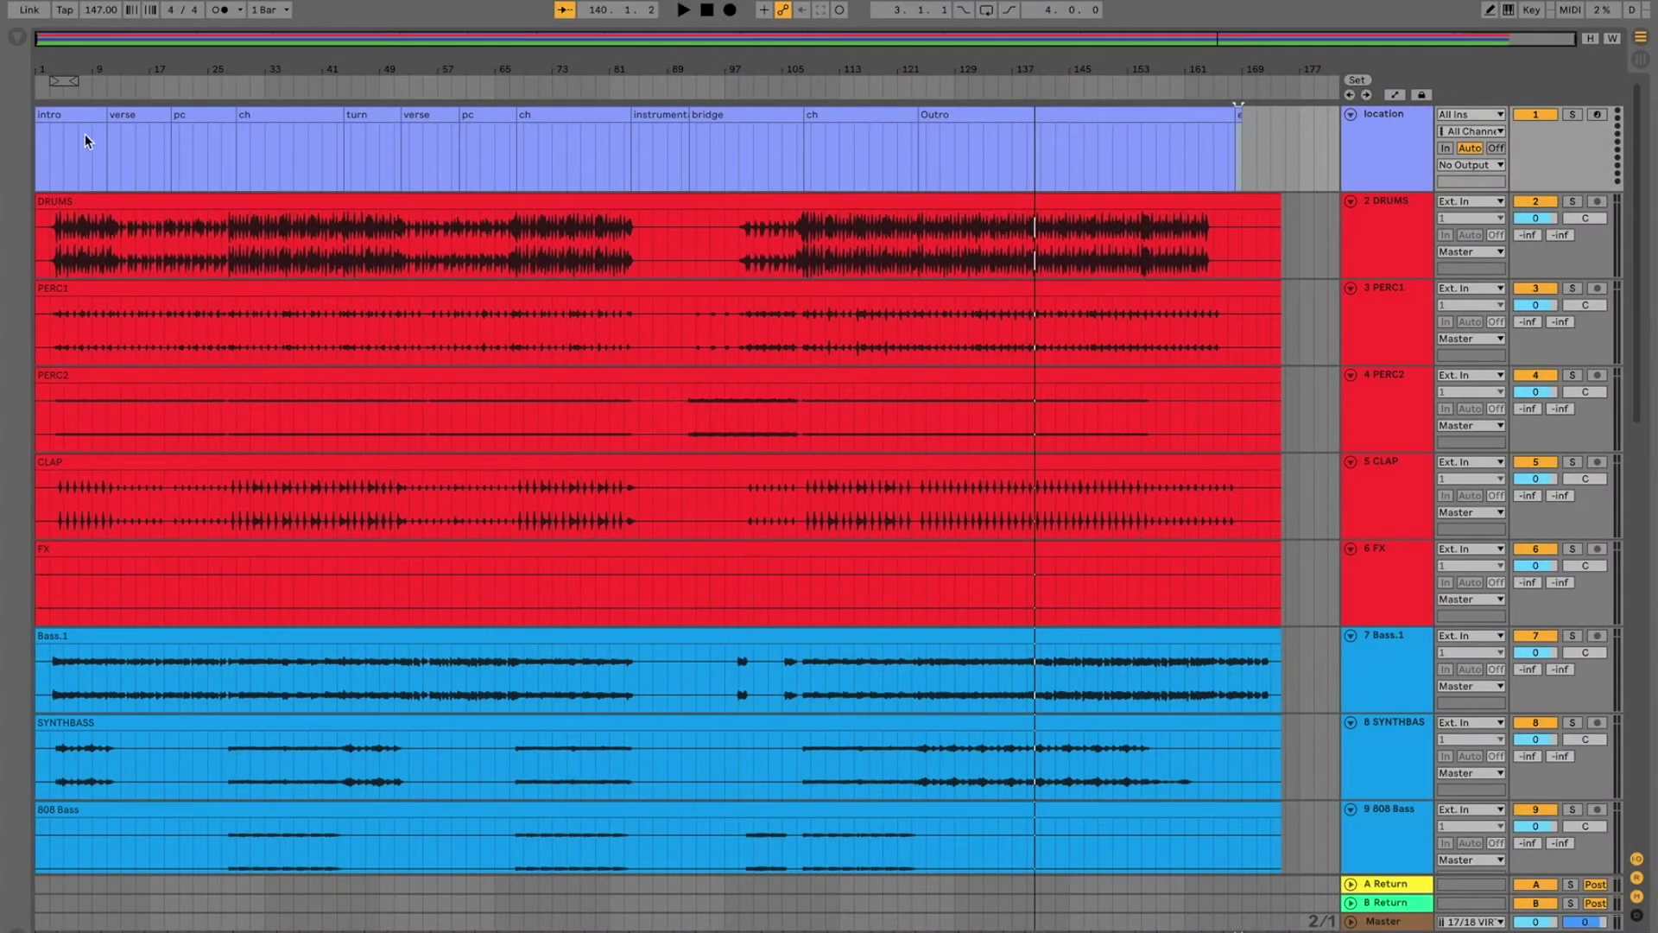
left_click(1363, 162)
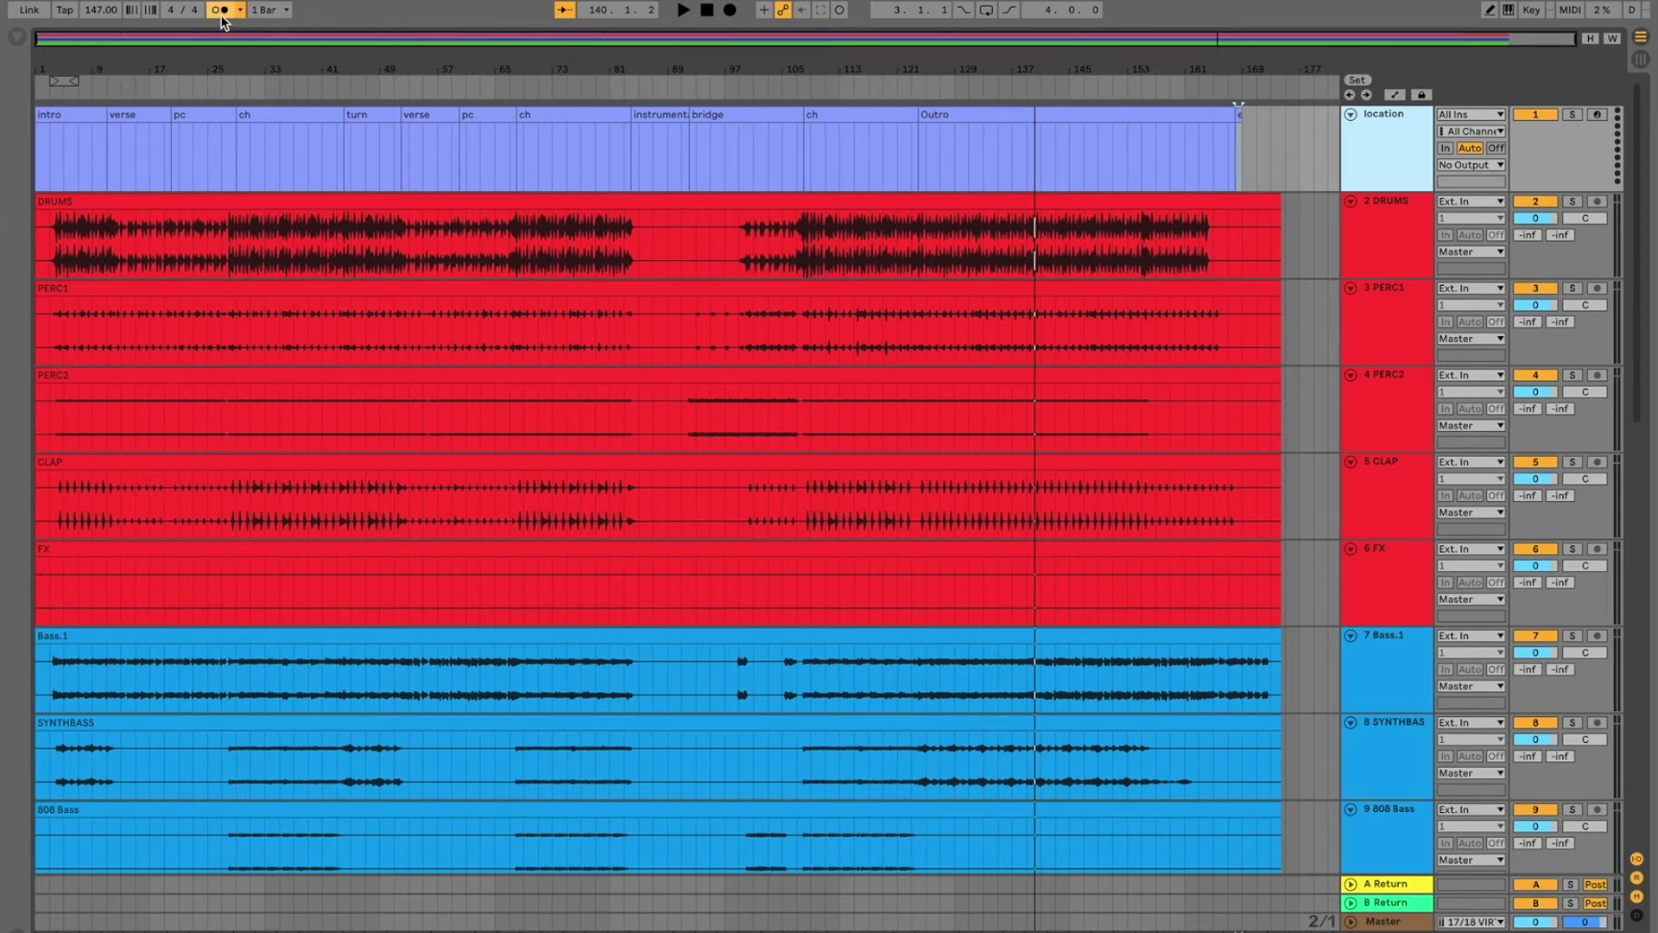
Step: Play the song with the metronome on, including from bar 75, and turn the metronome off
key("space")
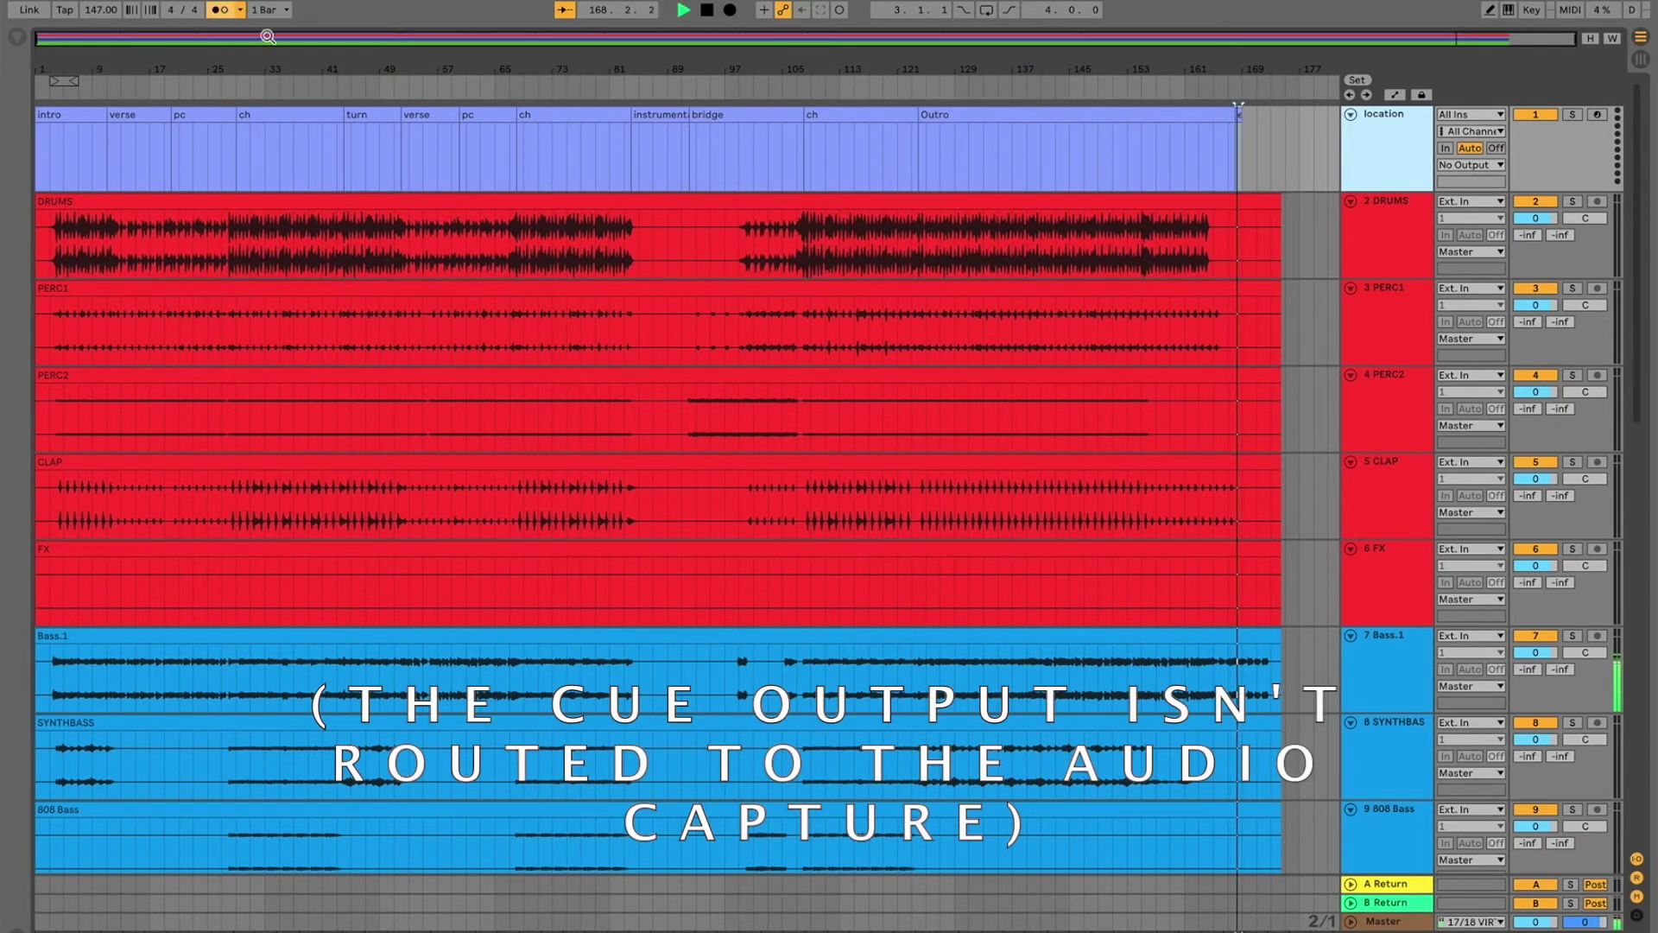
left_click(570, 166)
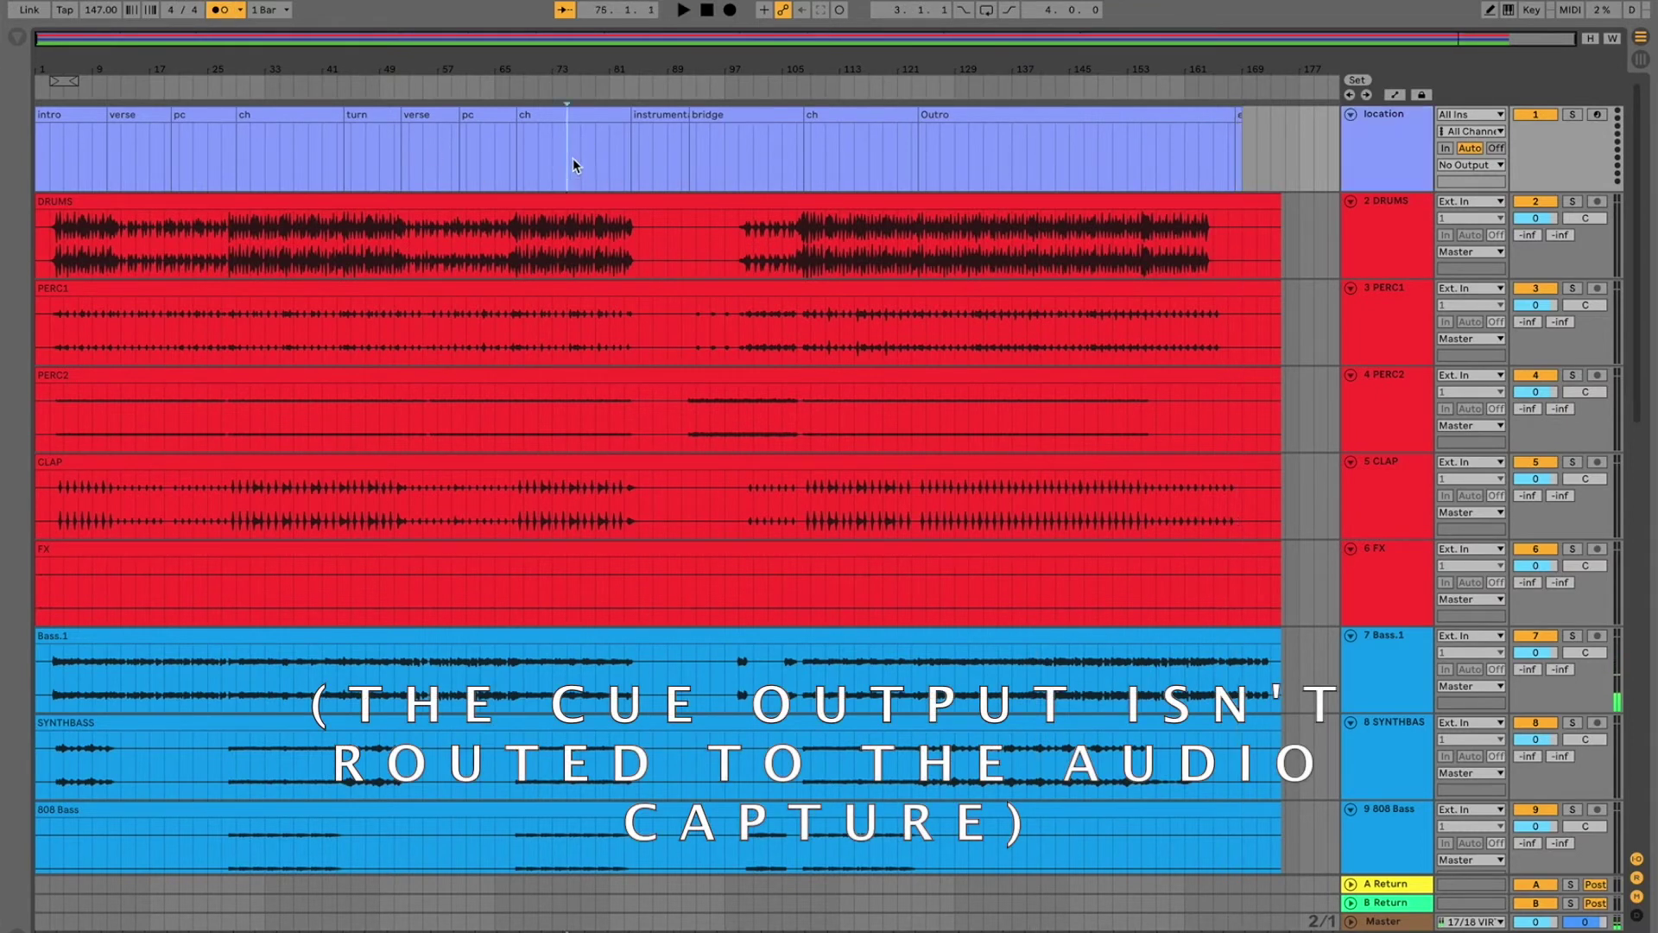
key("space")
left_click(220, 11)
Step: Insert a new MIDI track directly below the location track
left_click(1365, 161)
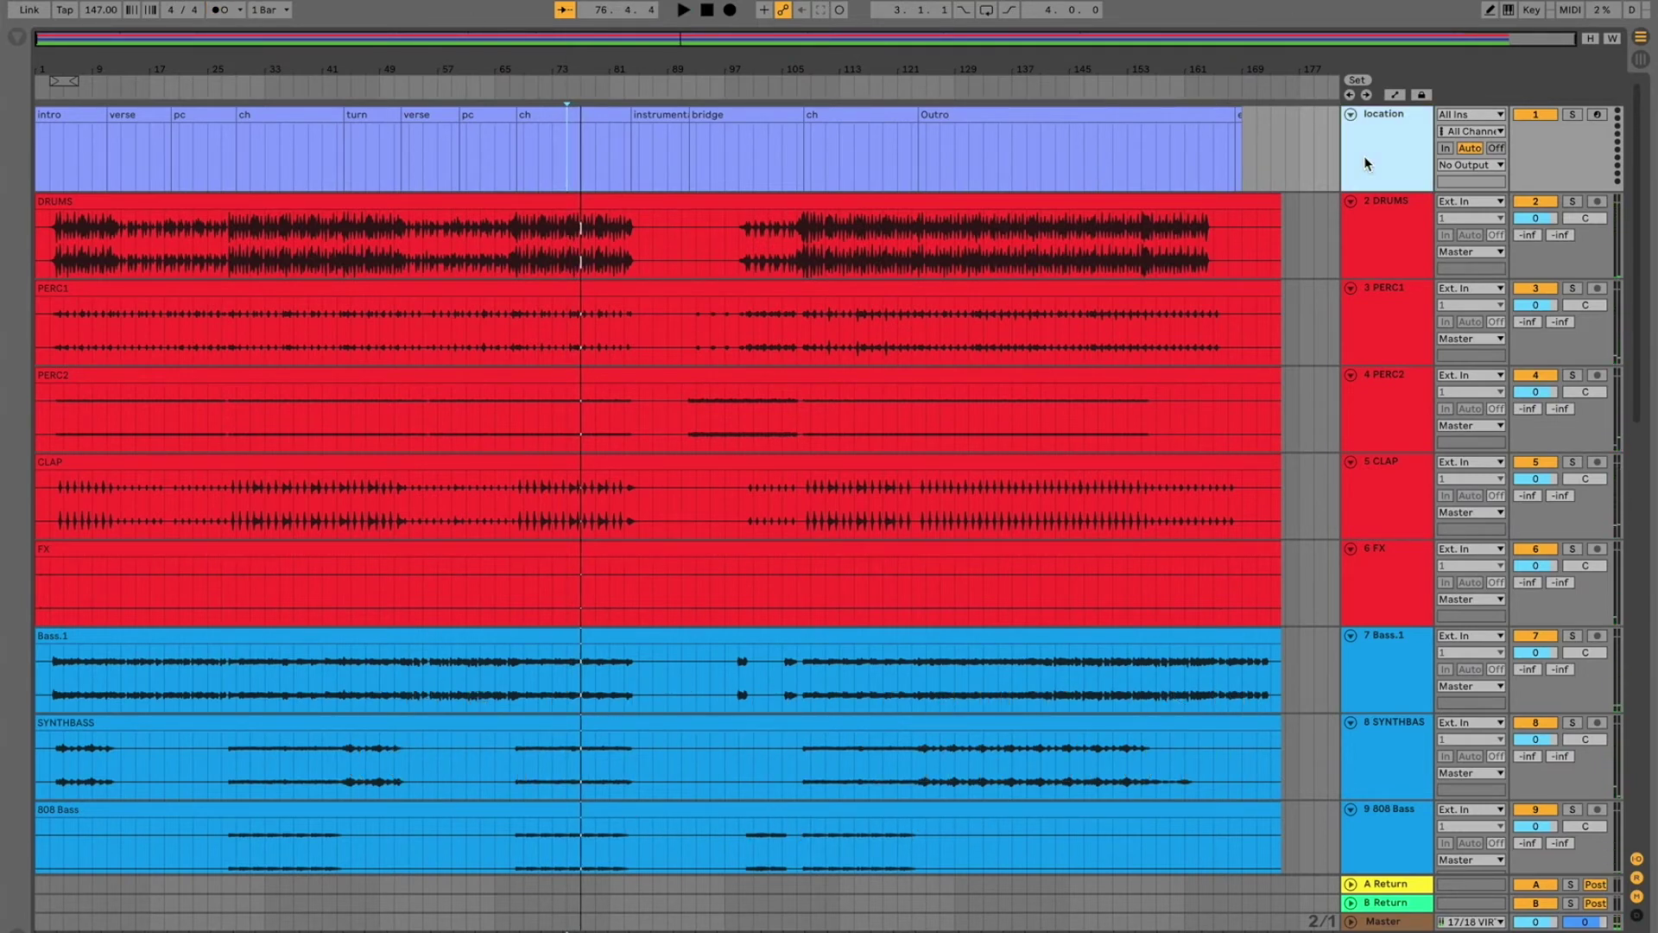
key("super+shift+t")
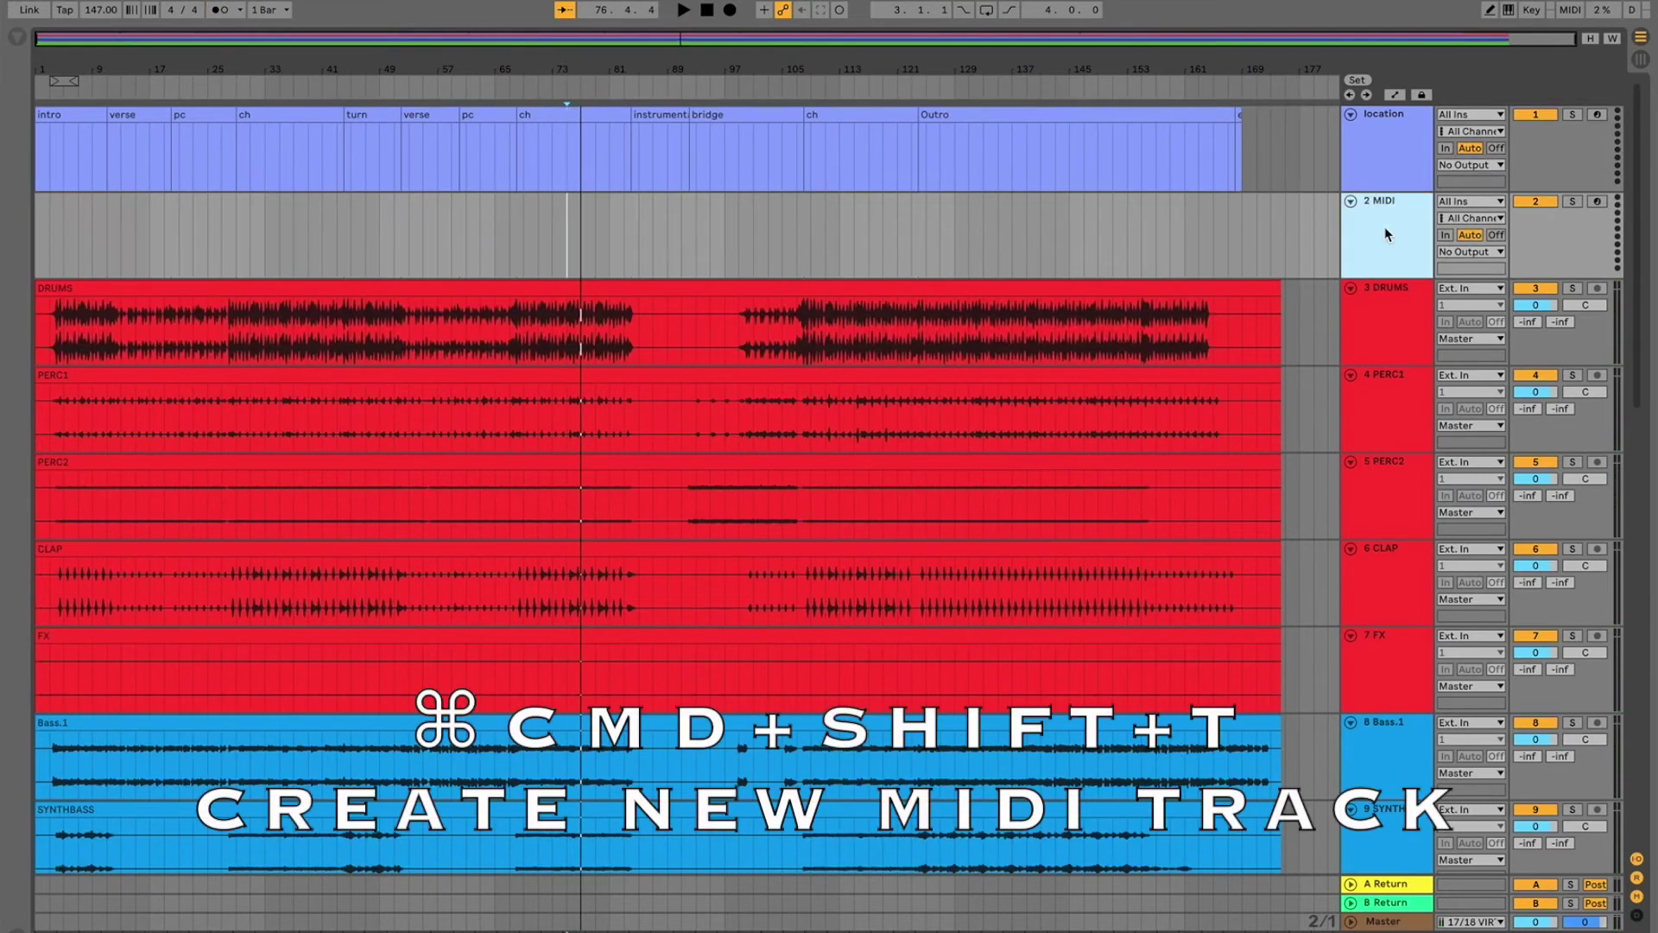
right_click(1393, 223)
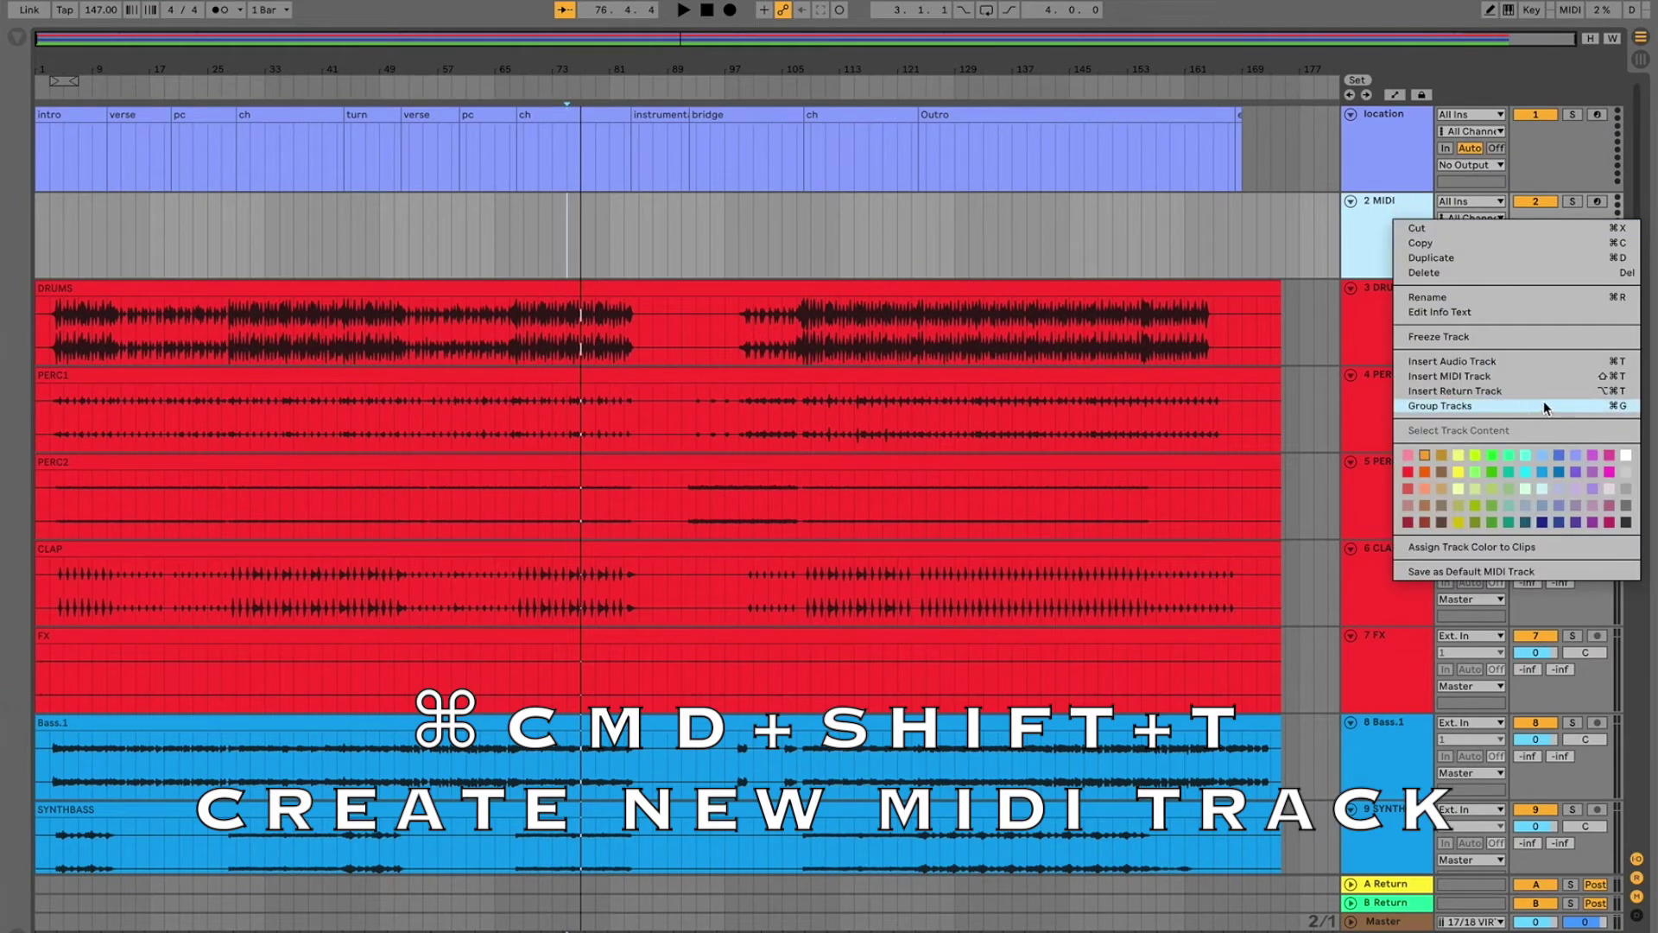
left_click(1380, 226)
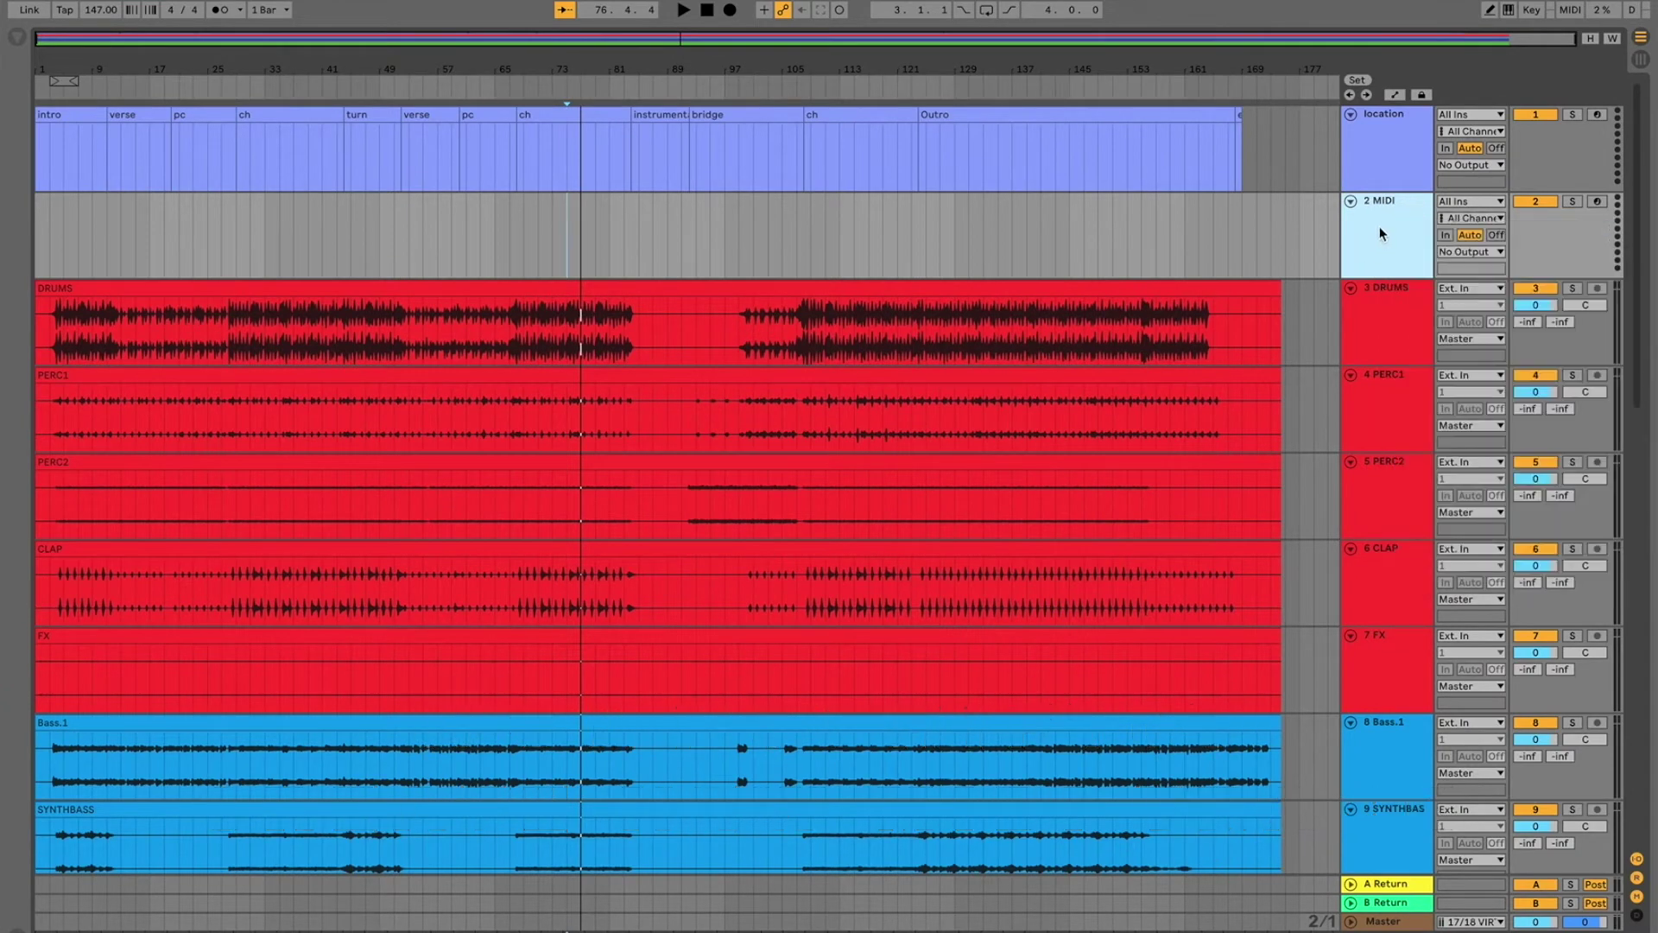
Step: Color the location track and the new MIDI track white
left_click(1380, 153, "shift")
right_click(1380, 153)
left_click(1614, 352)
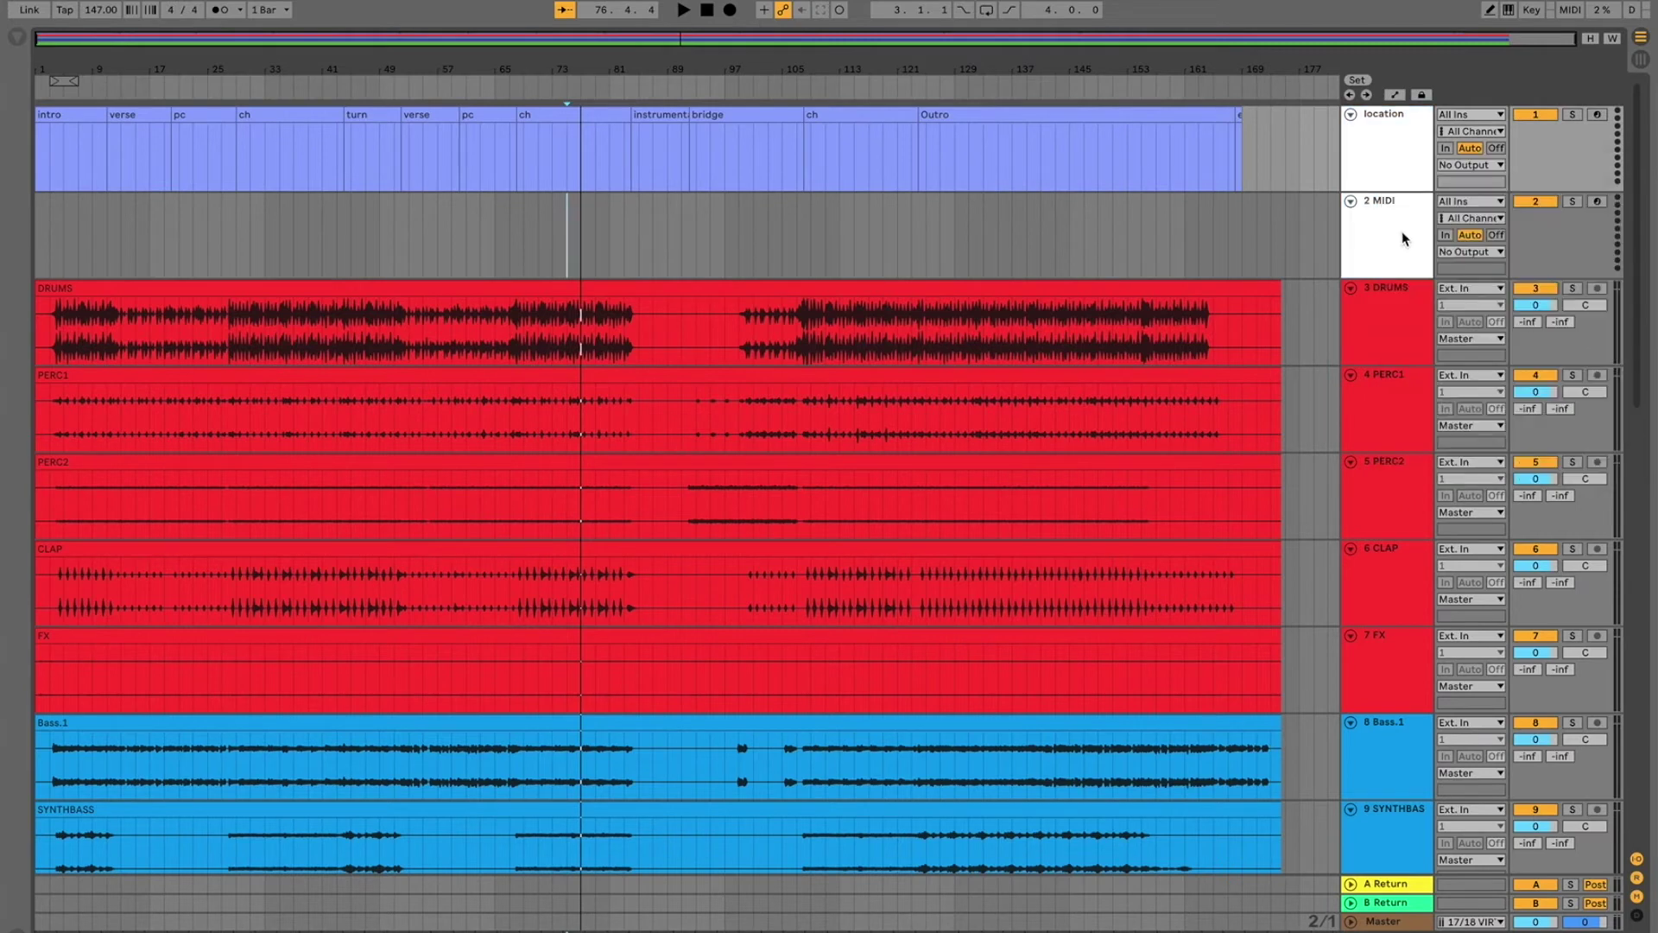
Step: Color all section clips on the location track white, from intro to the last clip
left_click(1237, 113)
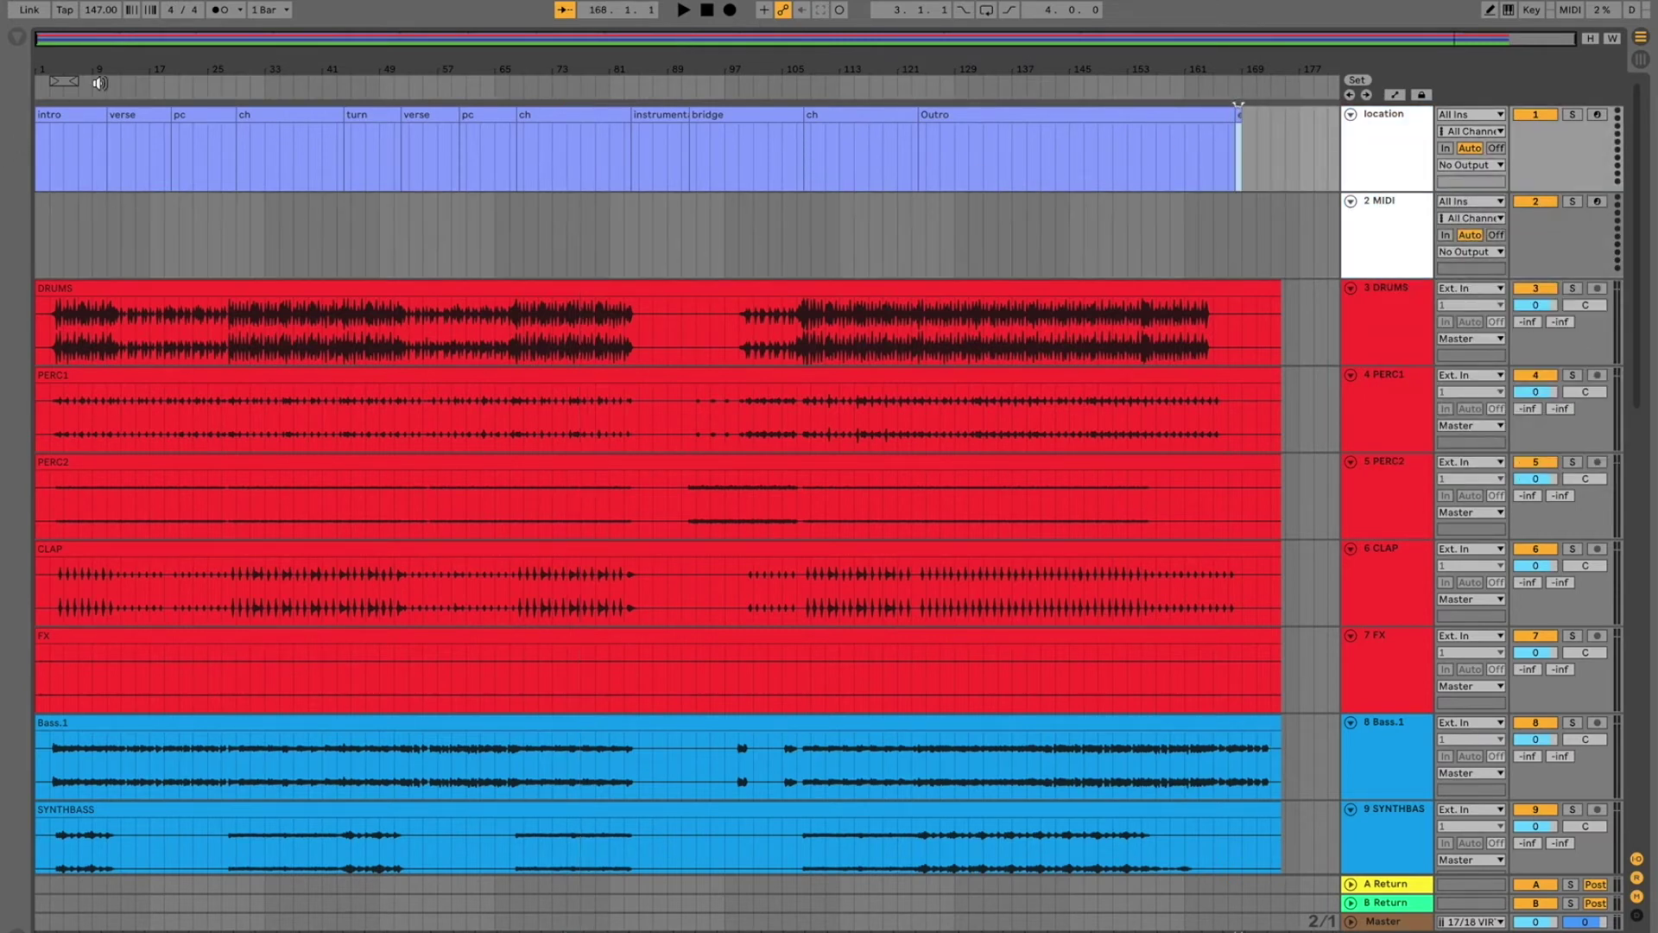
left_click(65, 112)
right_click(67, 117)
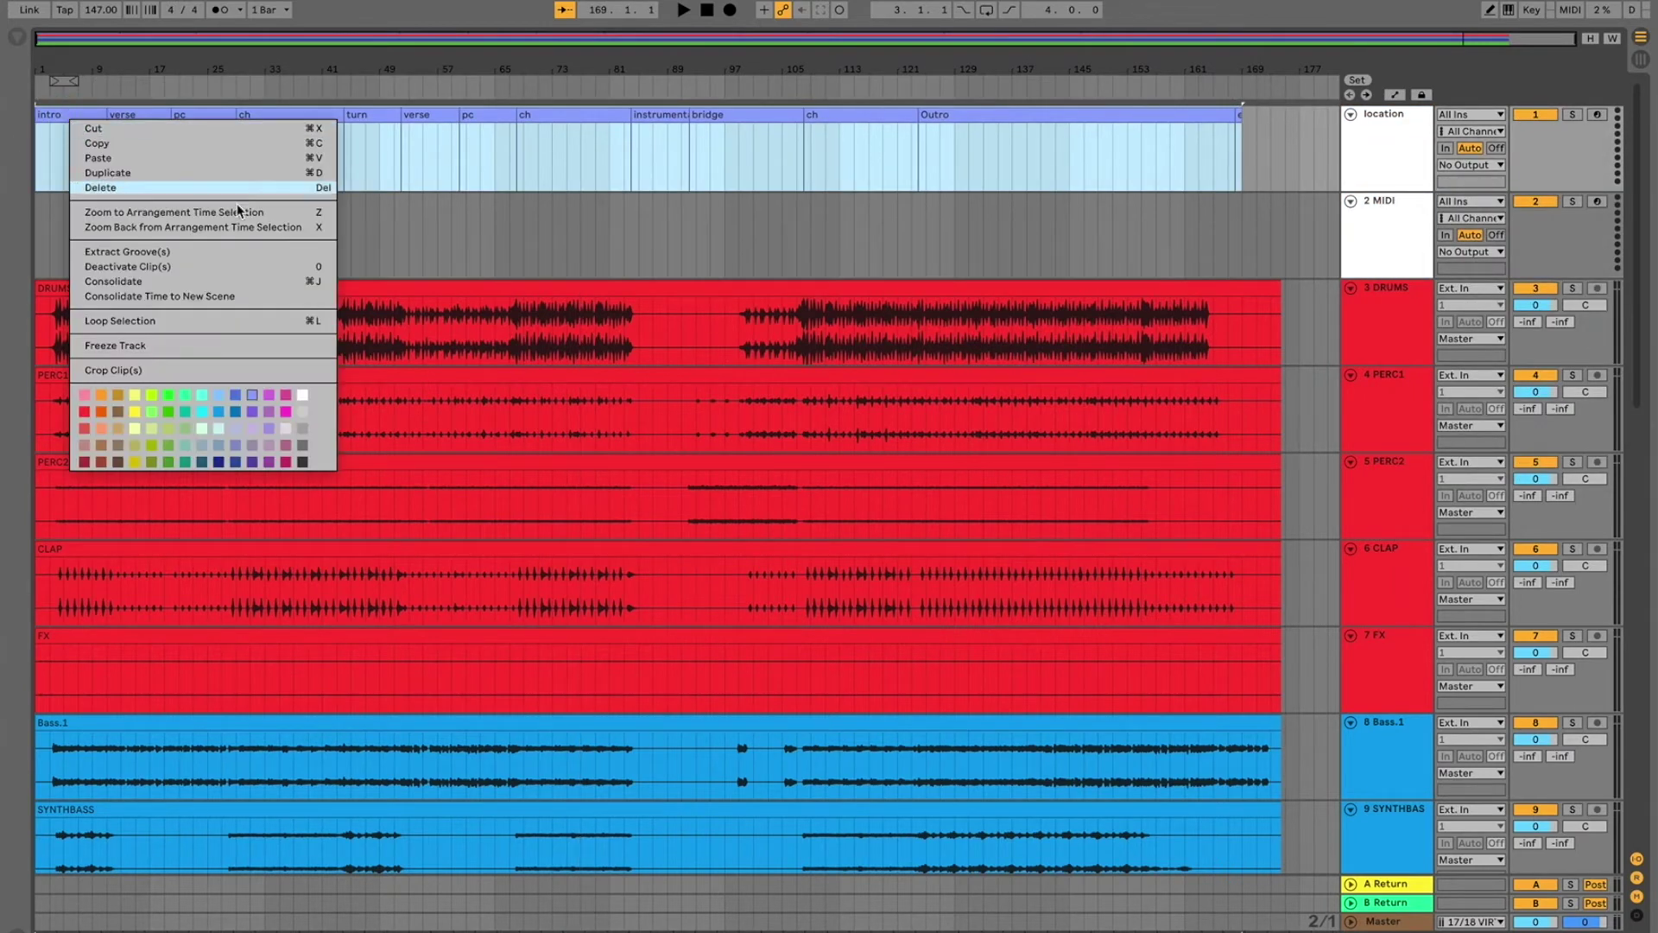
left_click(295, 390)
Step: Load 4.4 MIDI CLICK from the CLICKS/GUIDES collection onto the empty second MIDI track at bar 1
left_click(1376, 235)
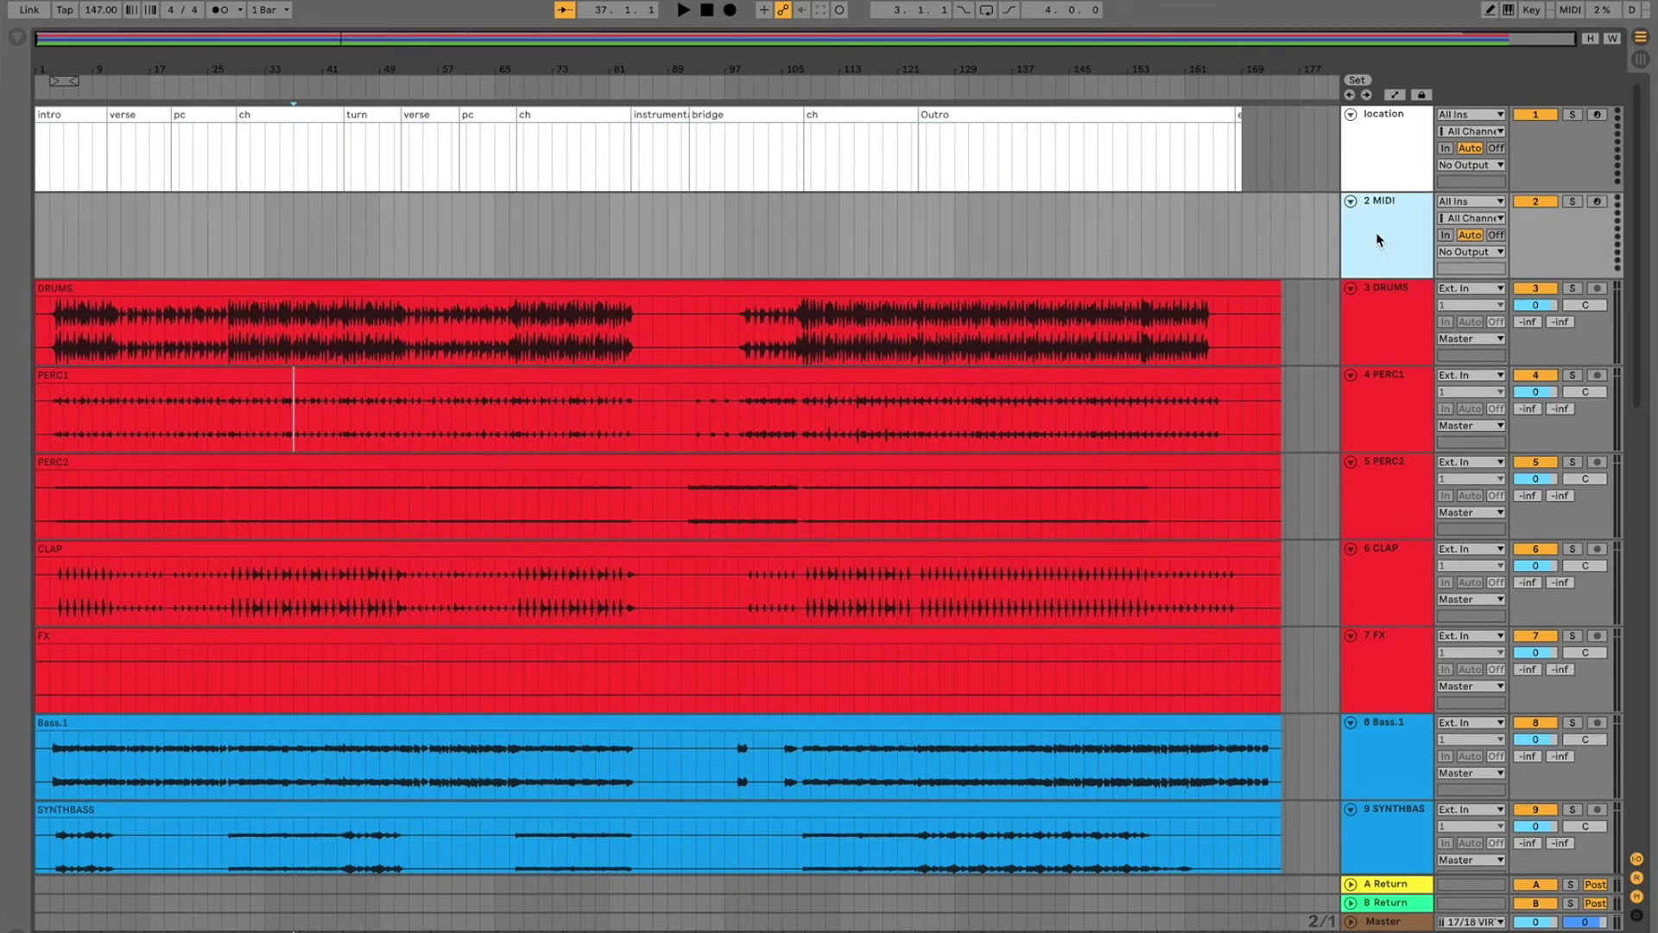
left_click(13, 41)
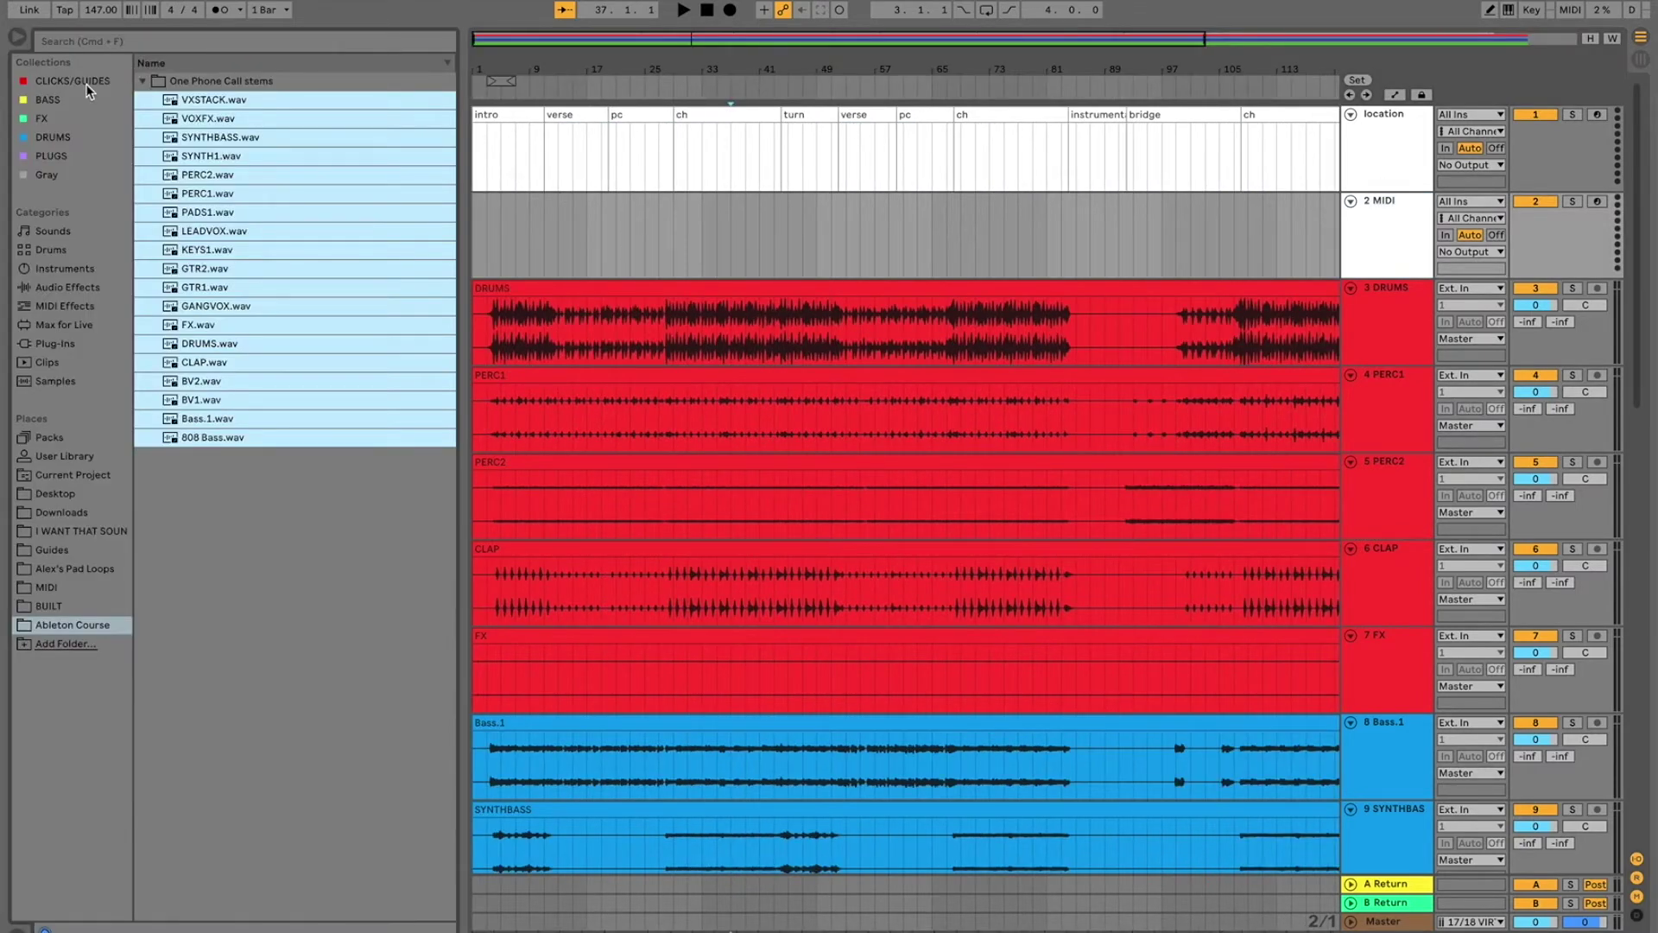
left_click(87, 81)
left_click_drag(182, 121, 475, 225)
left_click(17, 39)
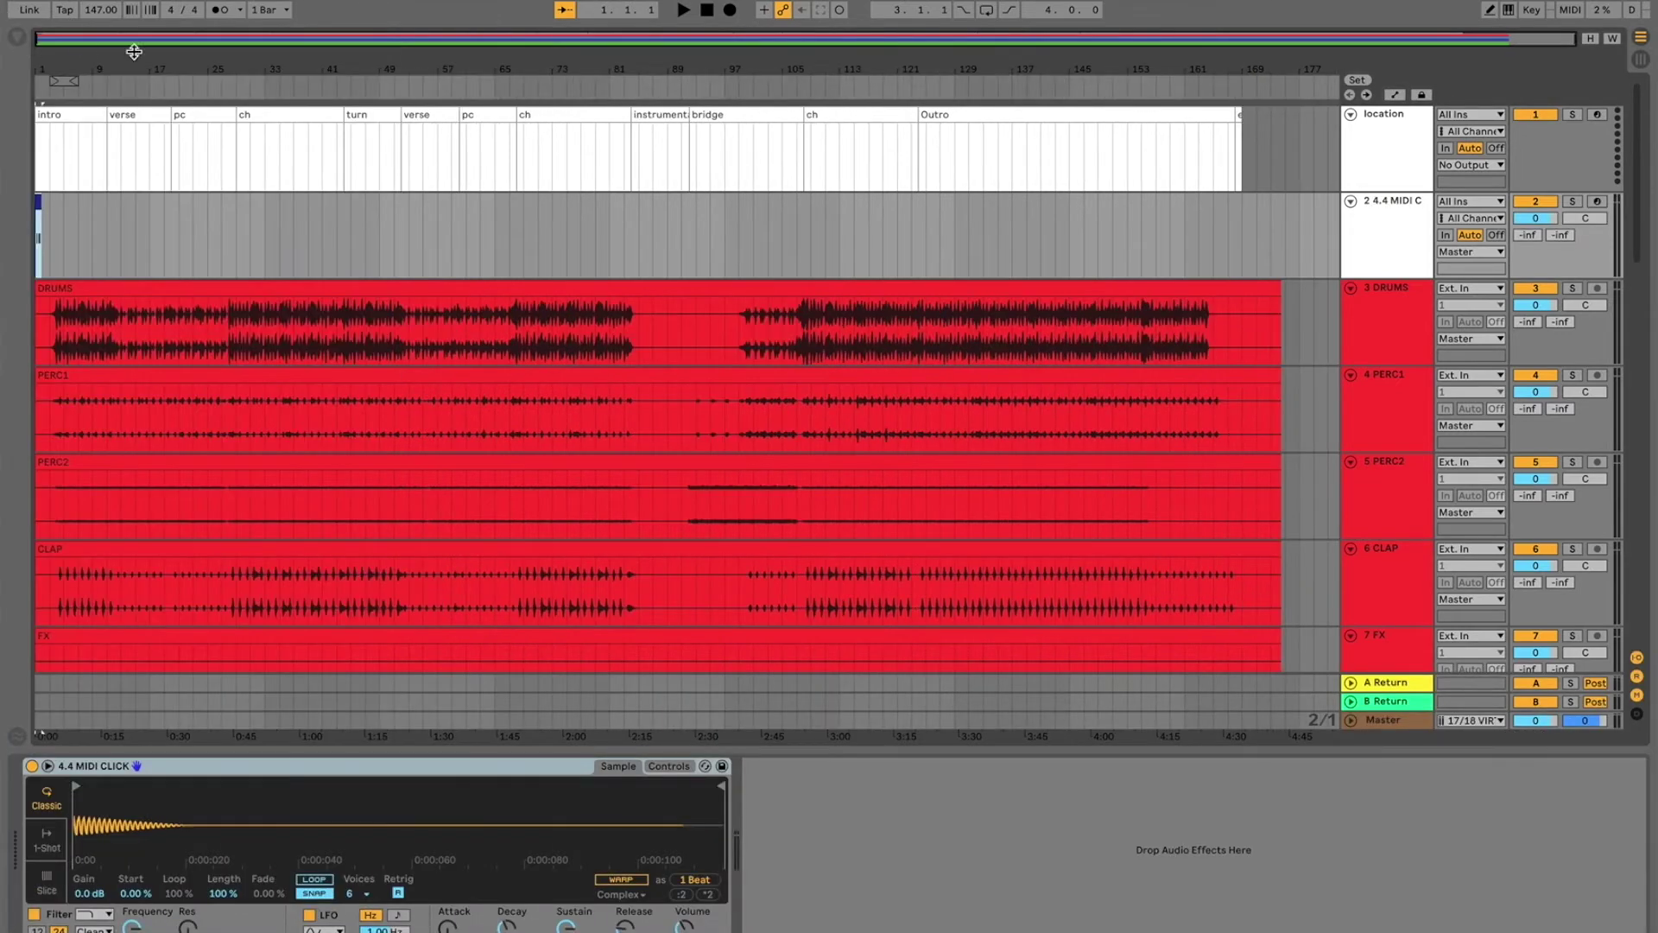
Step: Color the click clip white and extend it to the end of the last section clip on the location track
right_click(39, 210)
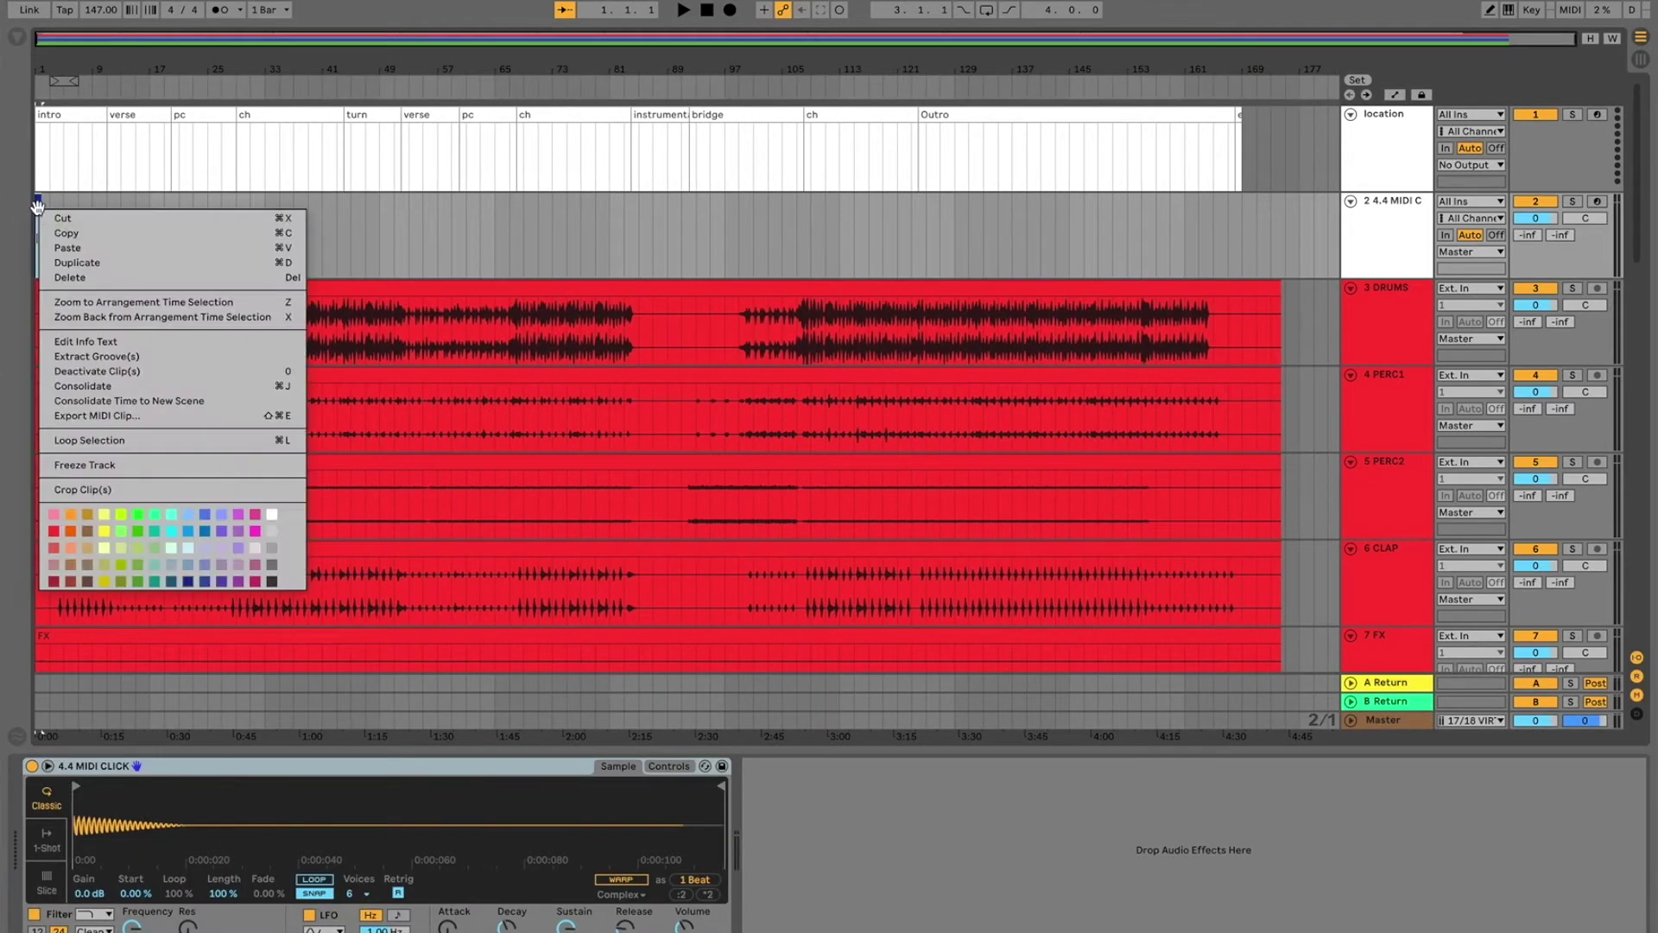
left_click(272, 517)
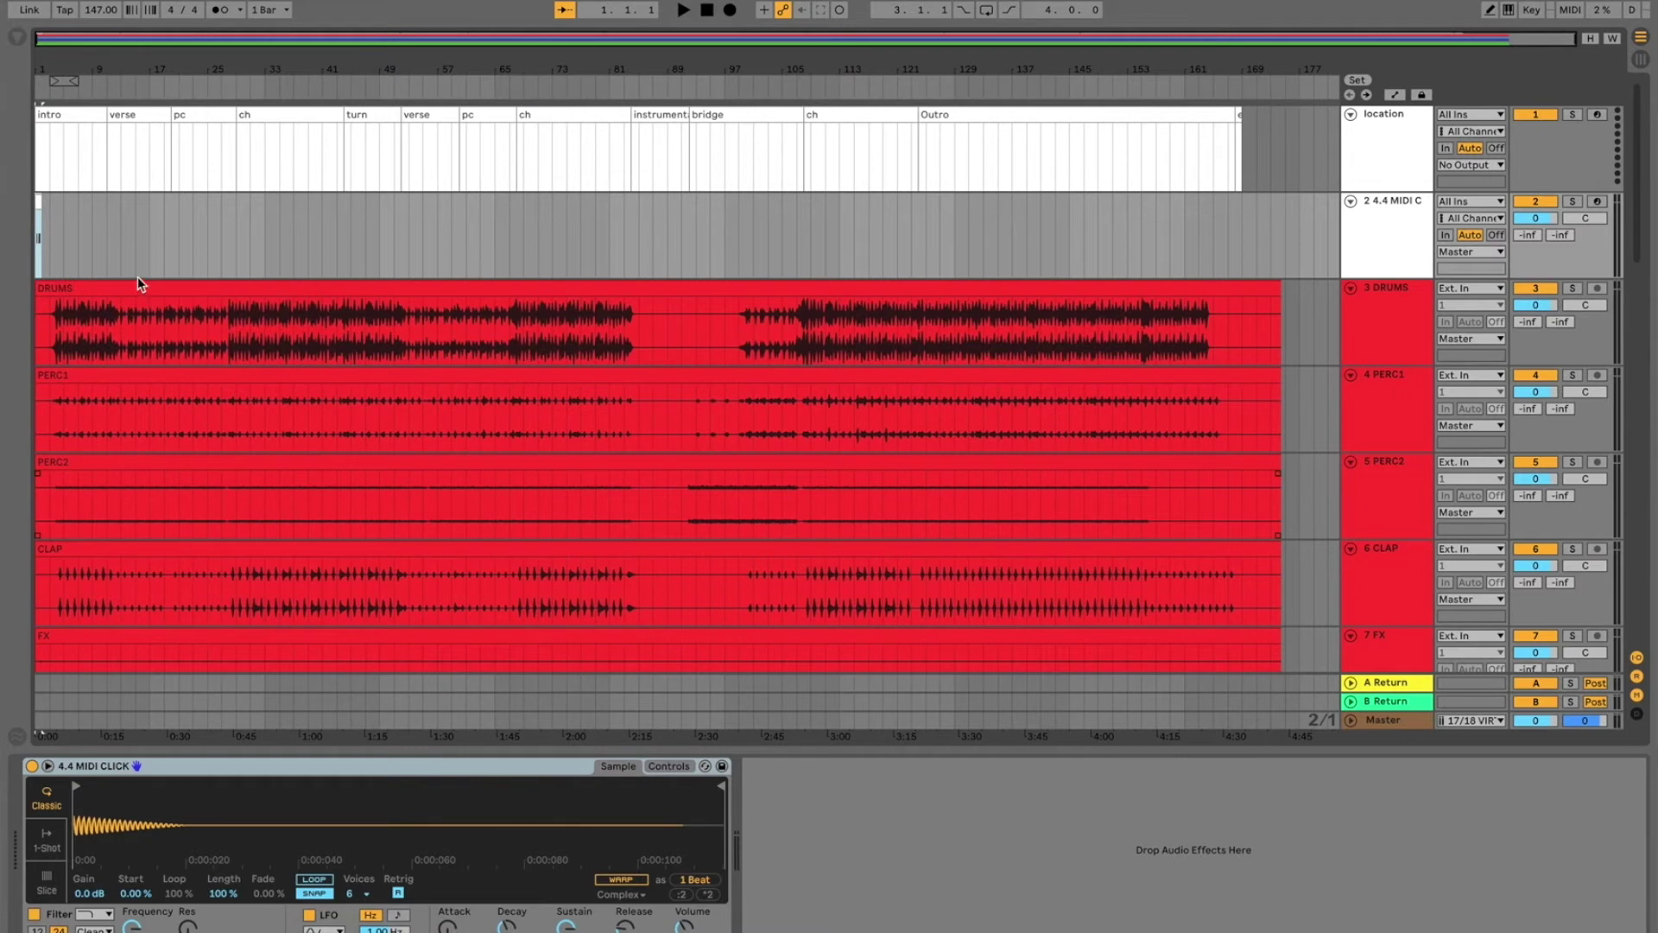
left_click_drag(42, 198, 1245, 218)
Step: Play the song from bar 37 to check the click track against the stems
left_click(296, 251)
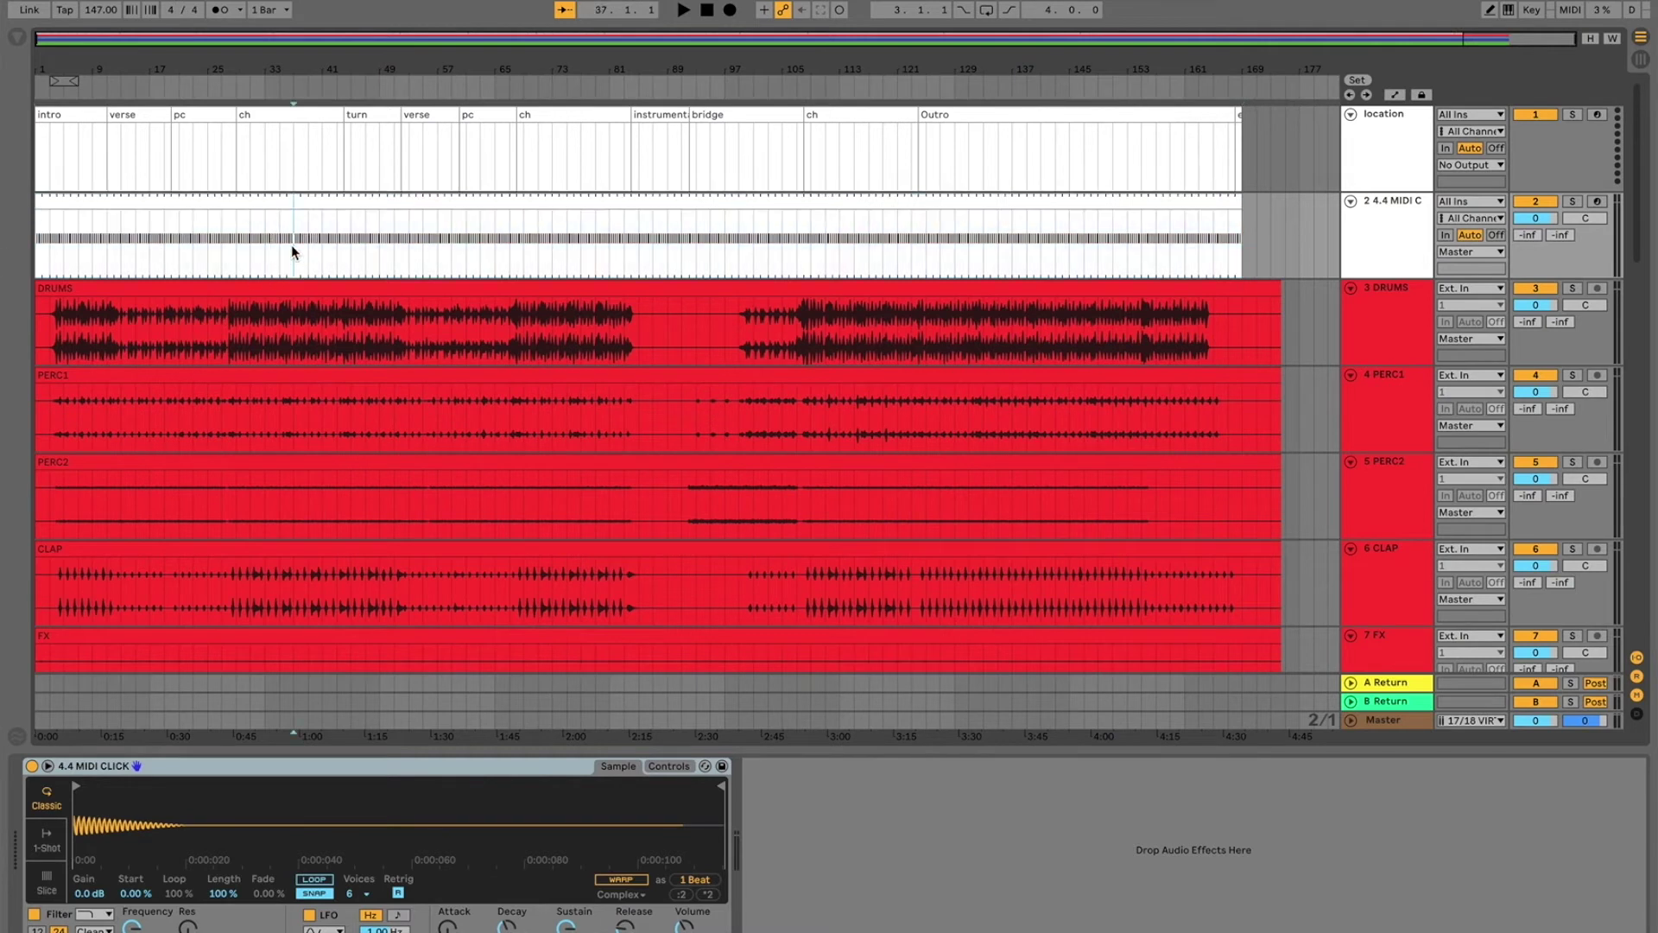
key("space")
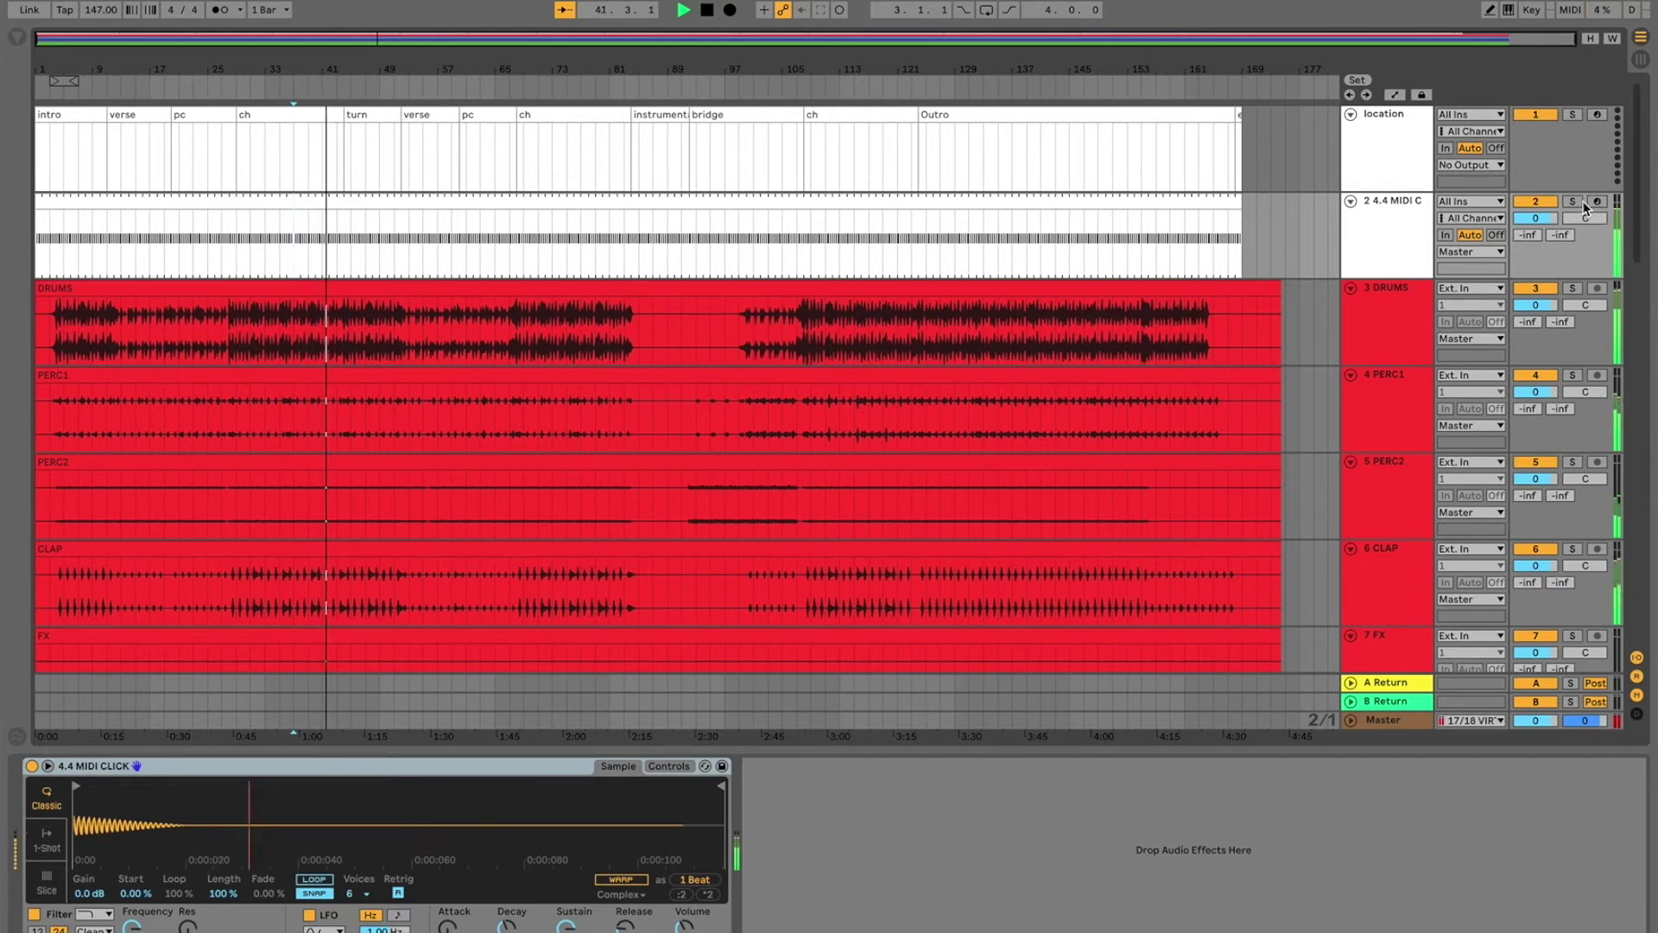
key("space")
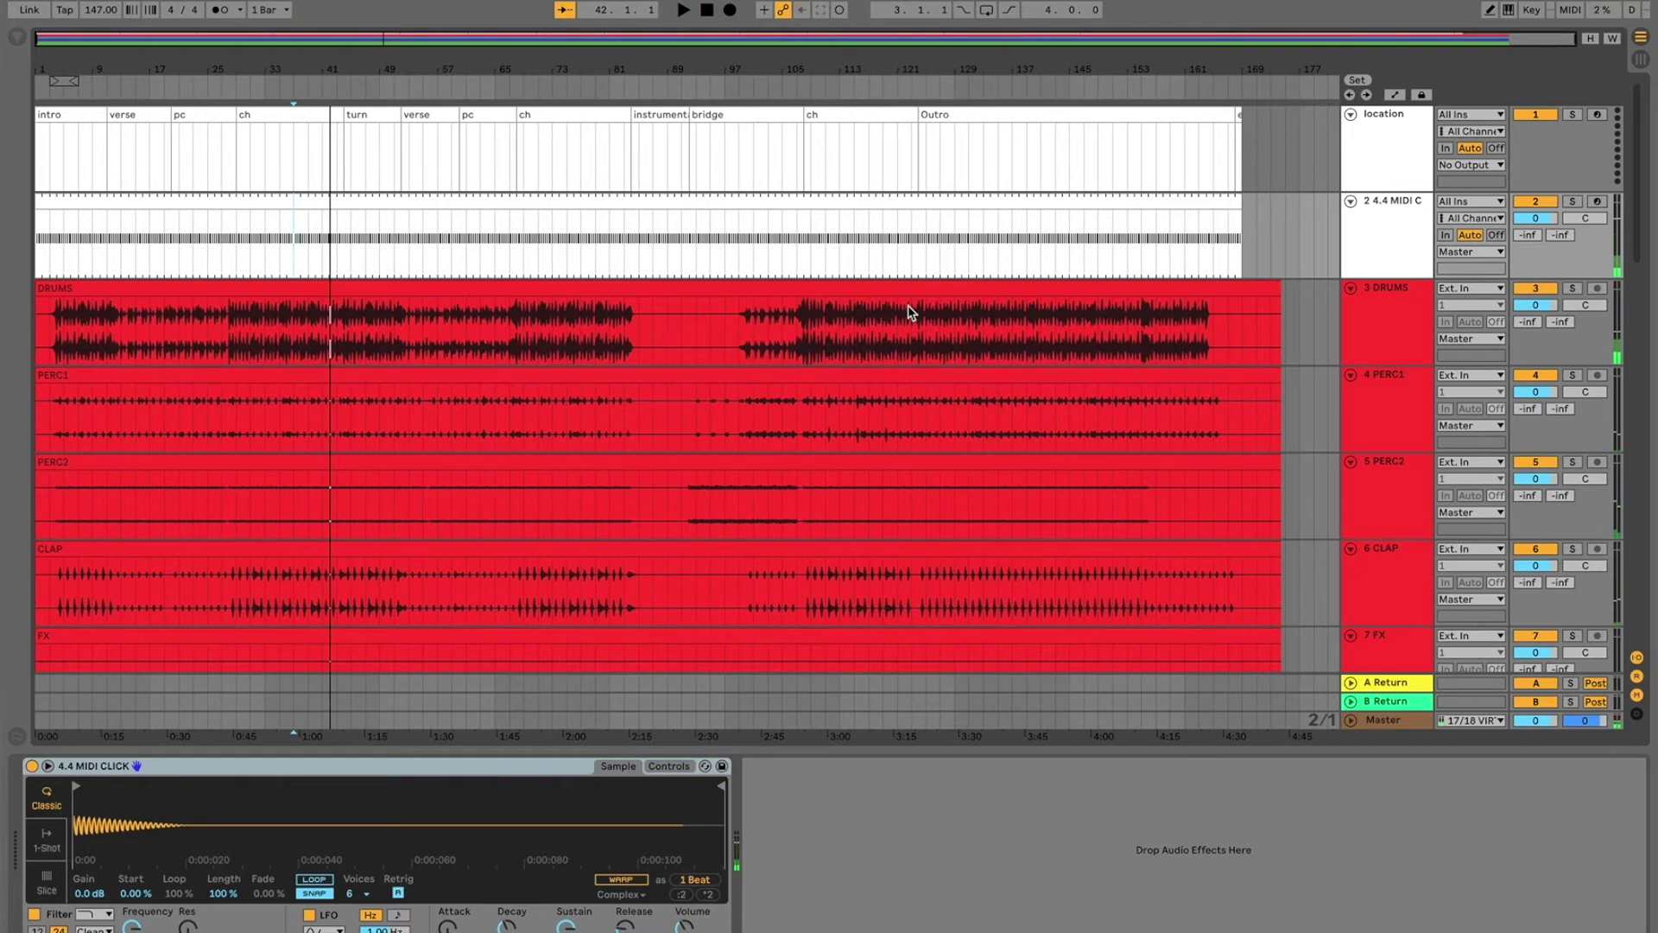
Step: Fold the location and 4.4 MIDI CLICK tracks in the arrangement
left_click(37, 250)
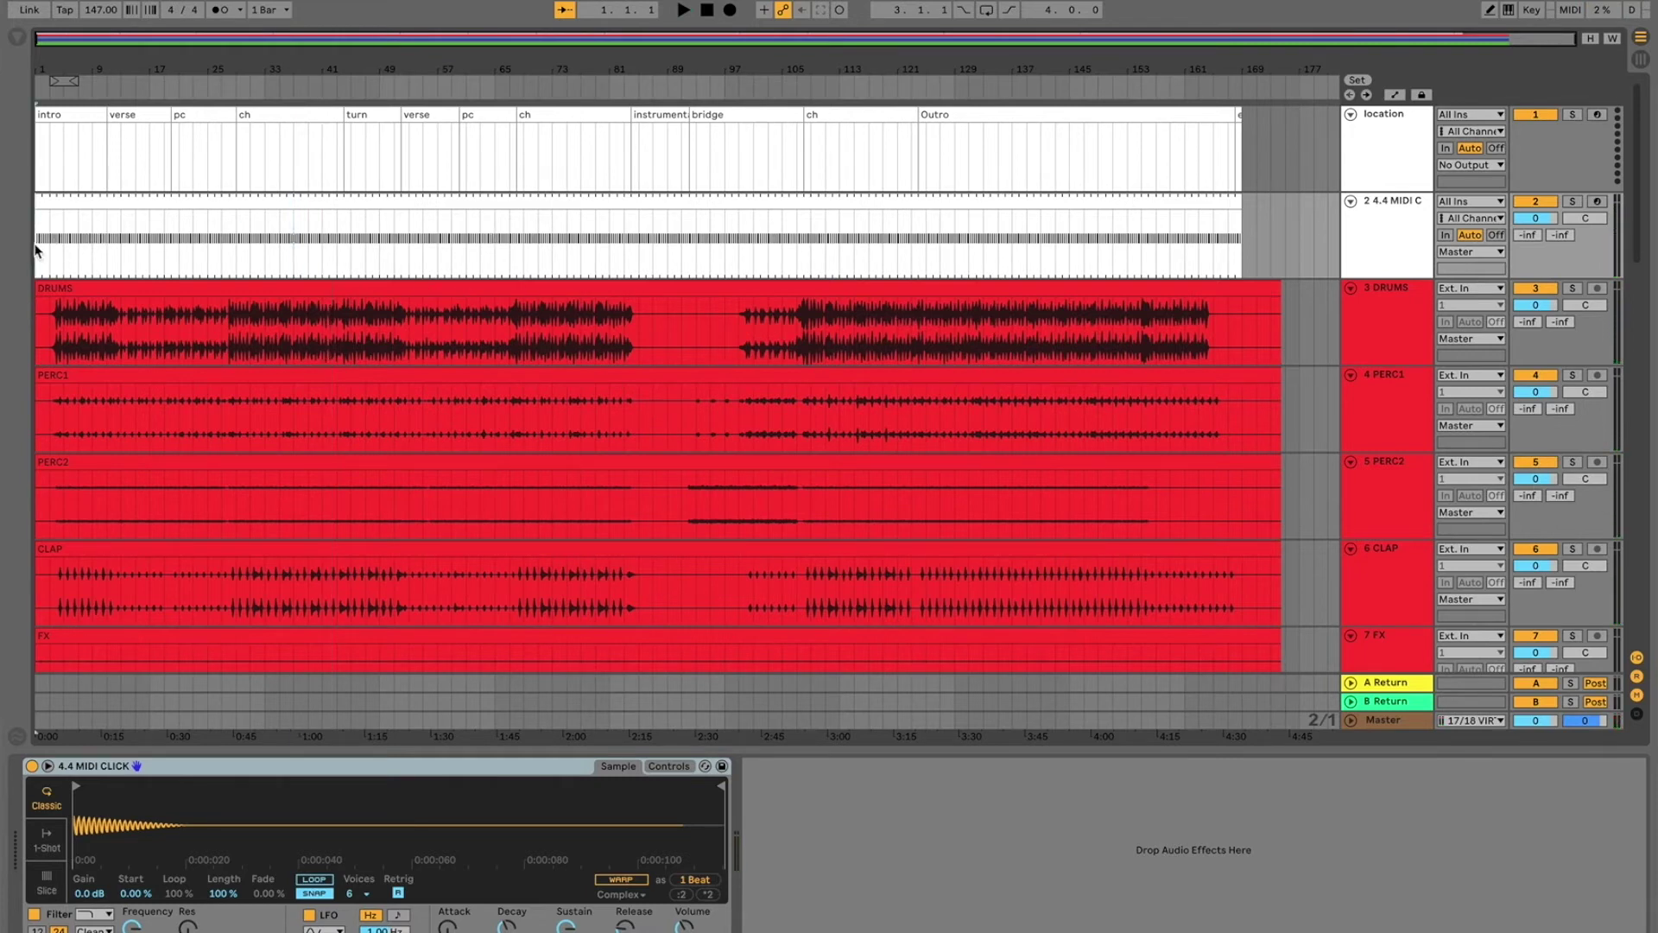
scroll(36, 251, "up", 5)
scroll(614, 274, "down", 2)
scroll(618, 277, "up", 2)
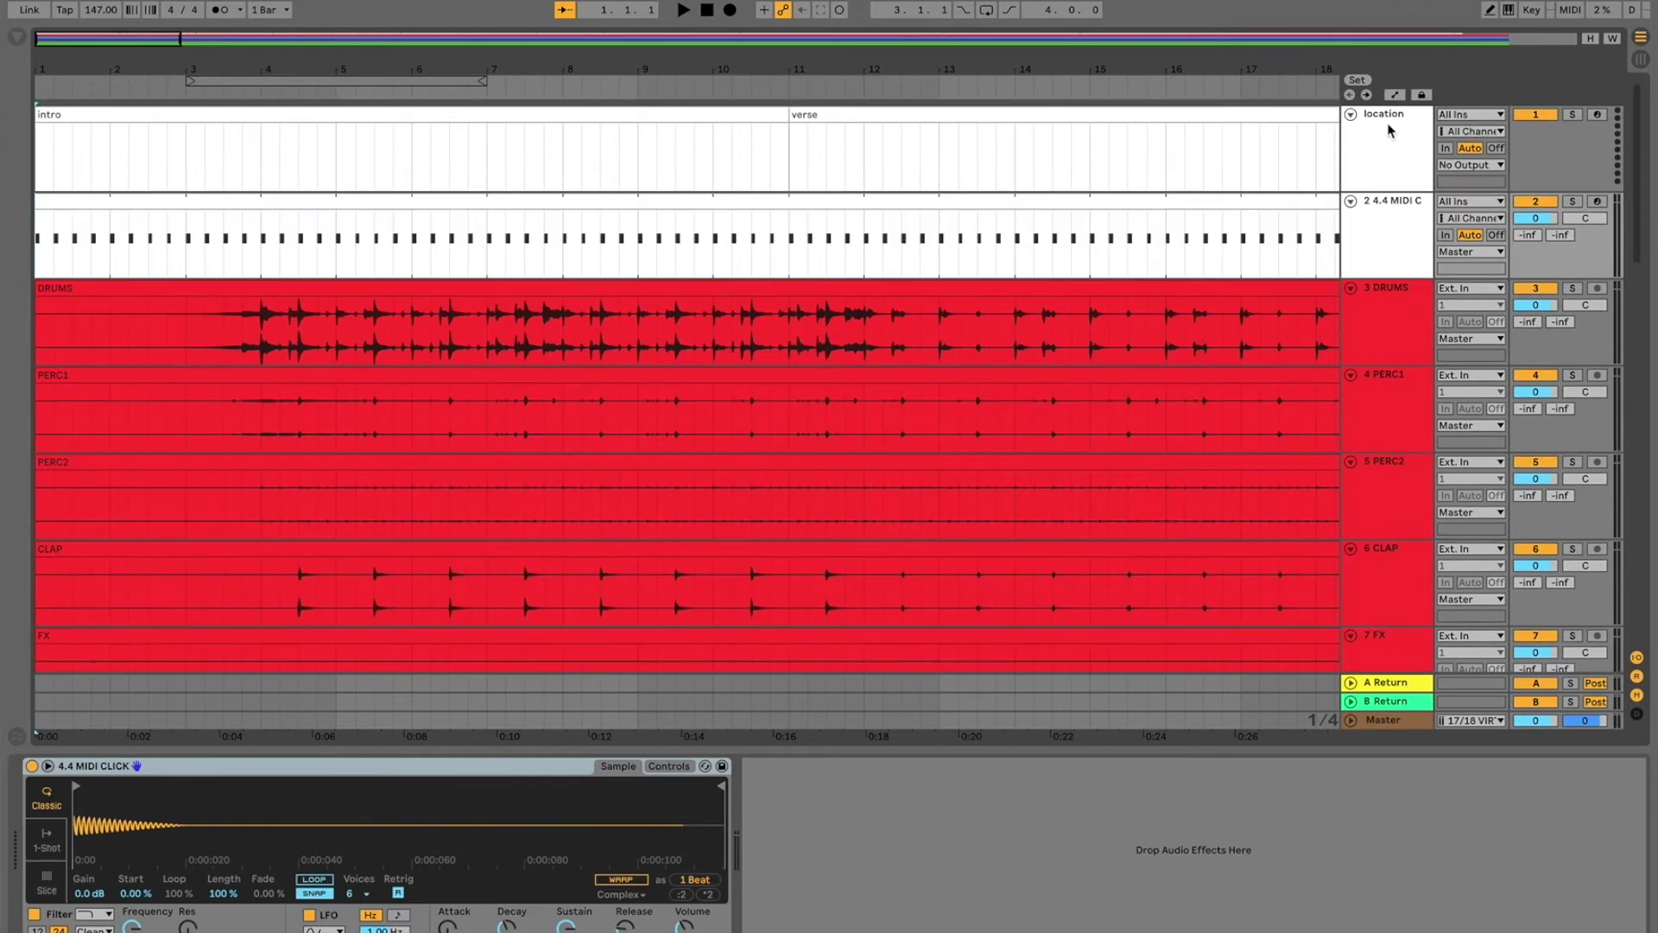
left_click(1352, 115)
left_click(1350, 133)
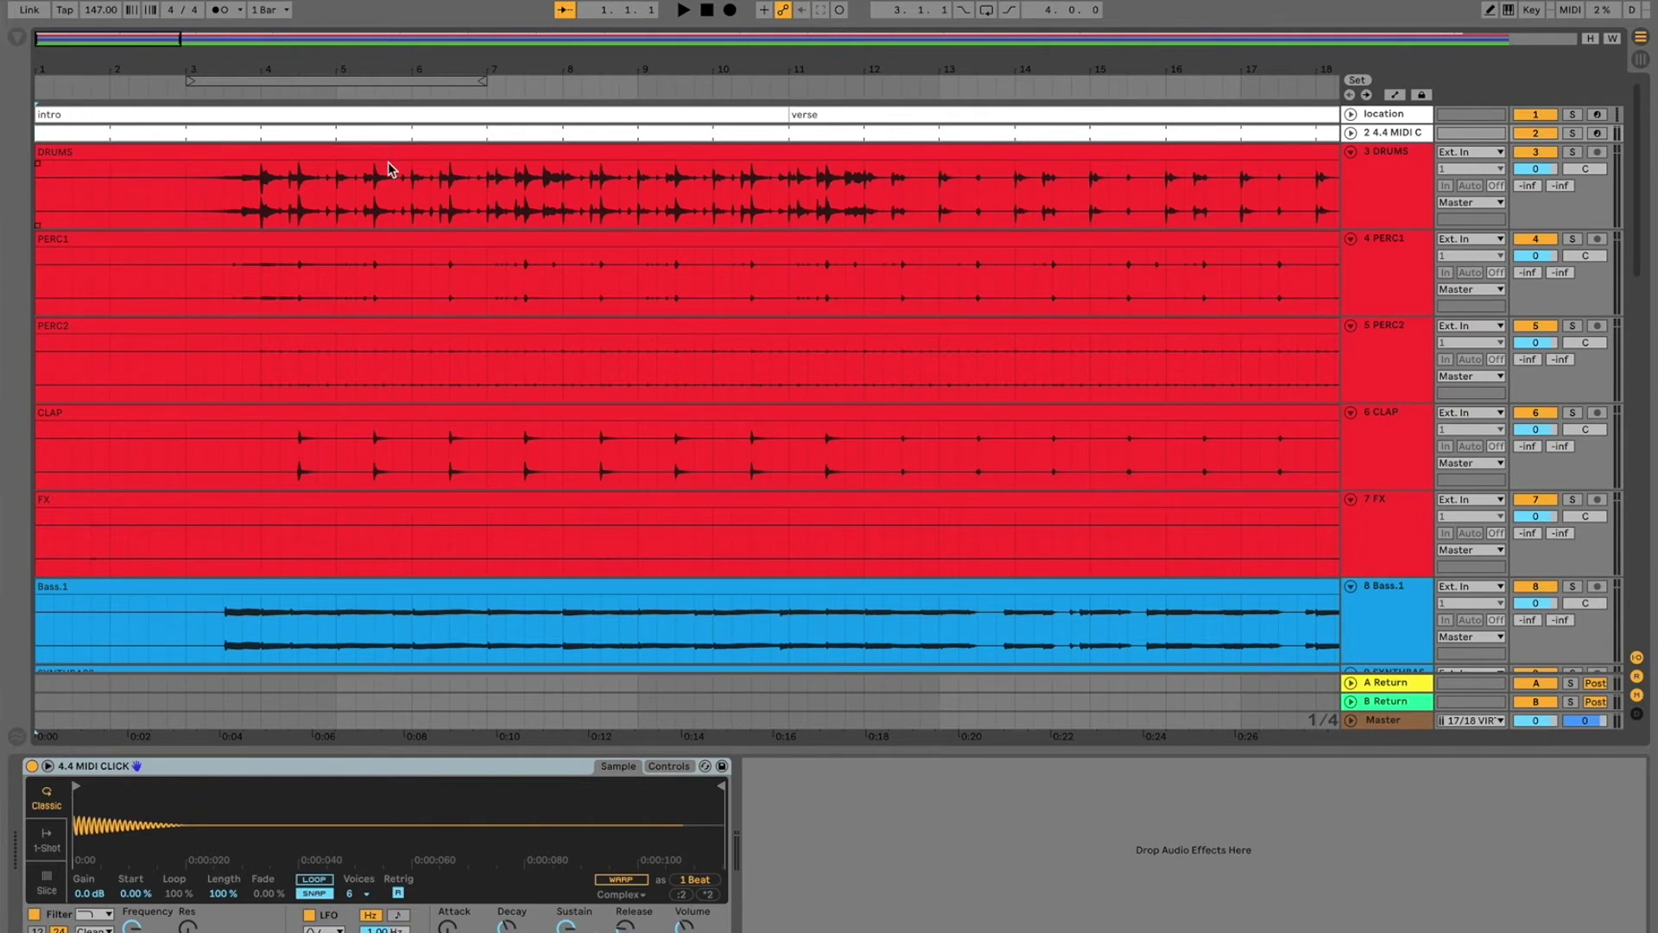
Step: Mute the DRUMS, Bass.1 and LEADVOX tracks
left_click(264, 220)
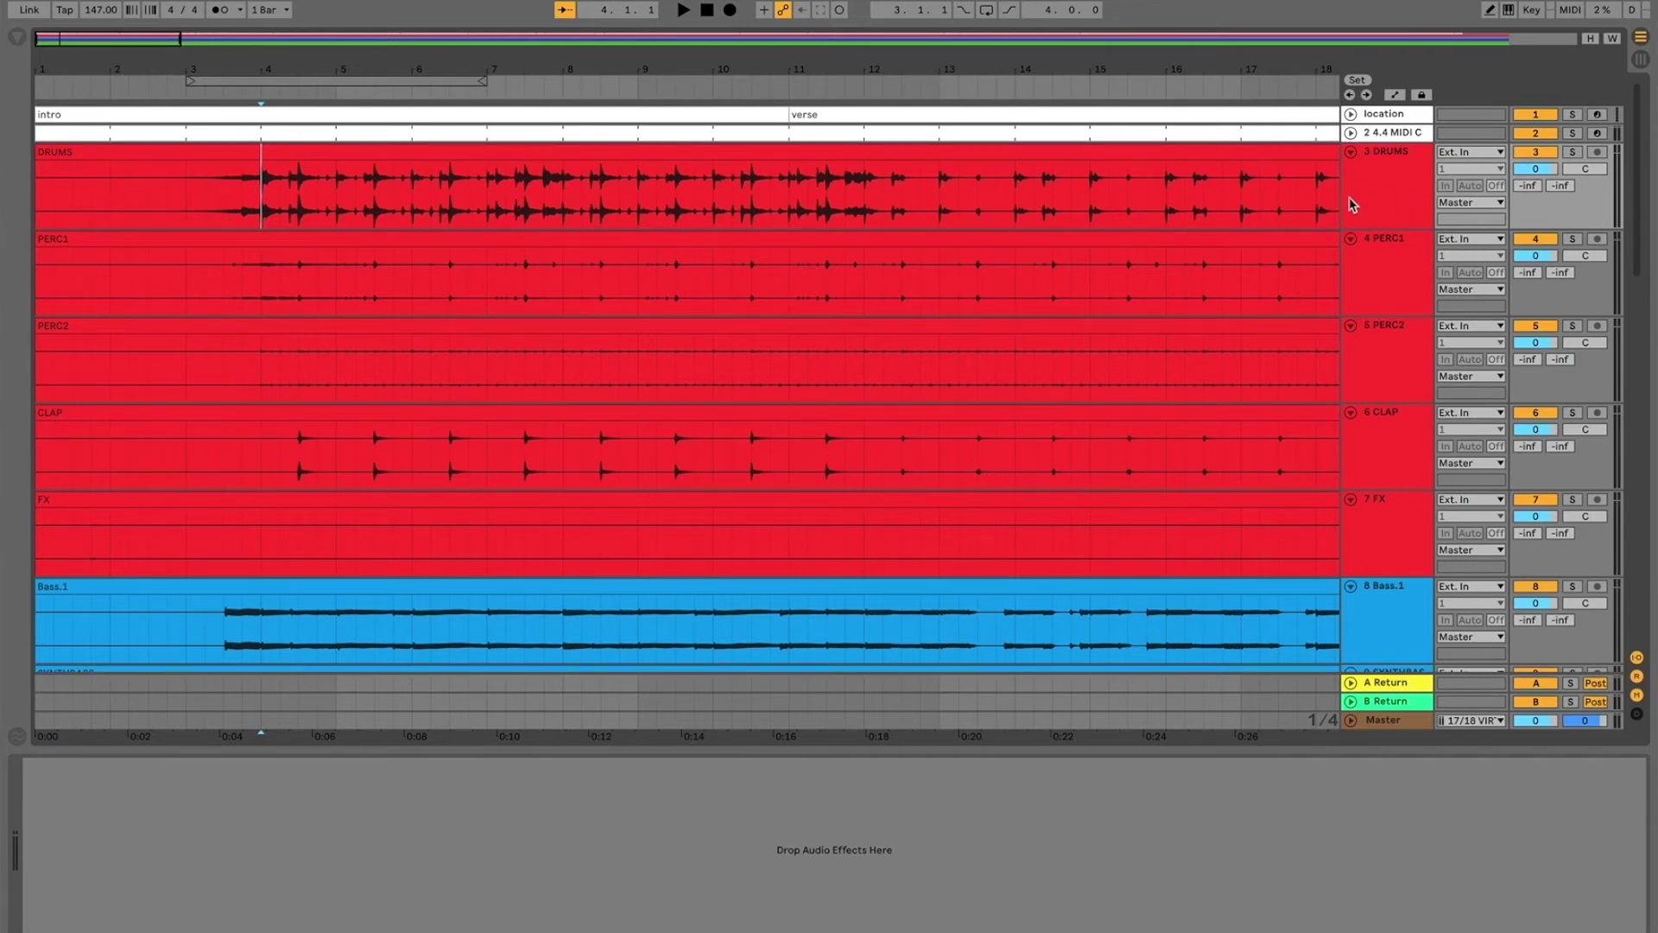
scroll(449, 447, "down", 3)
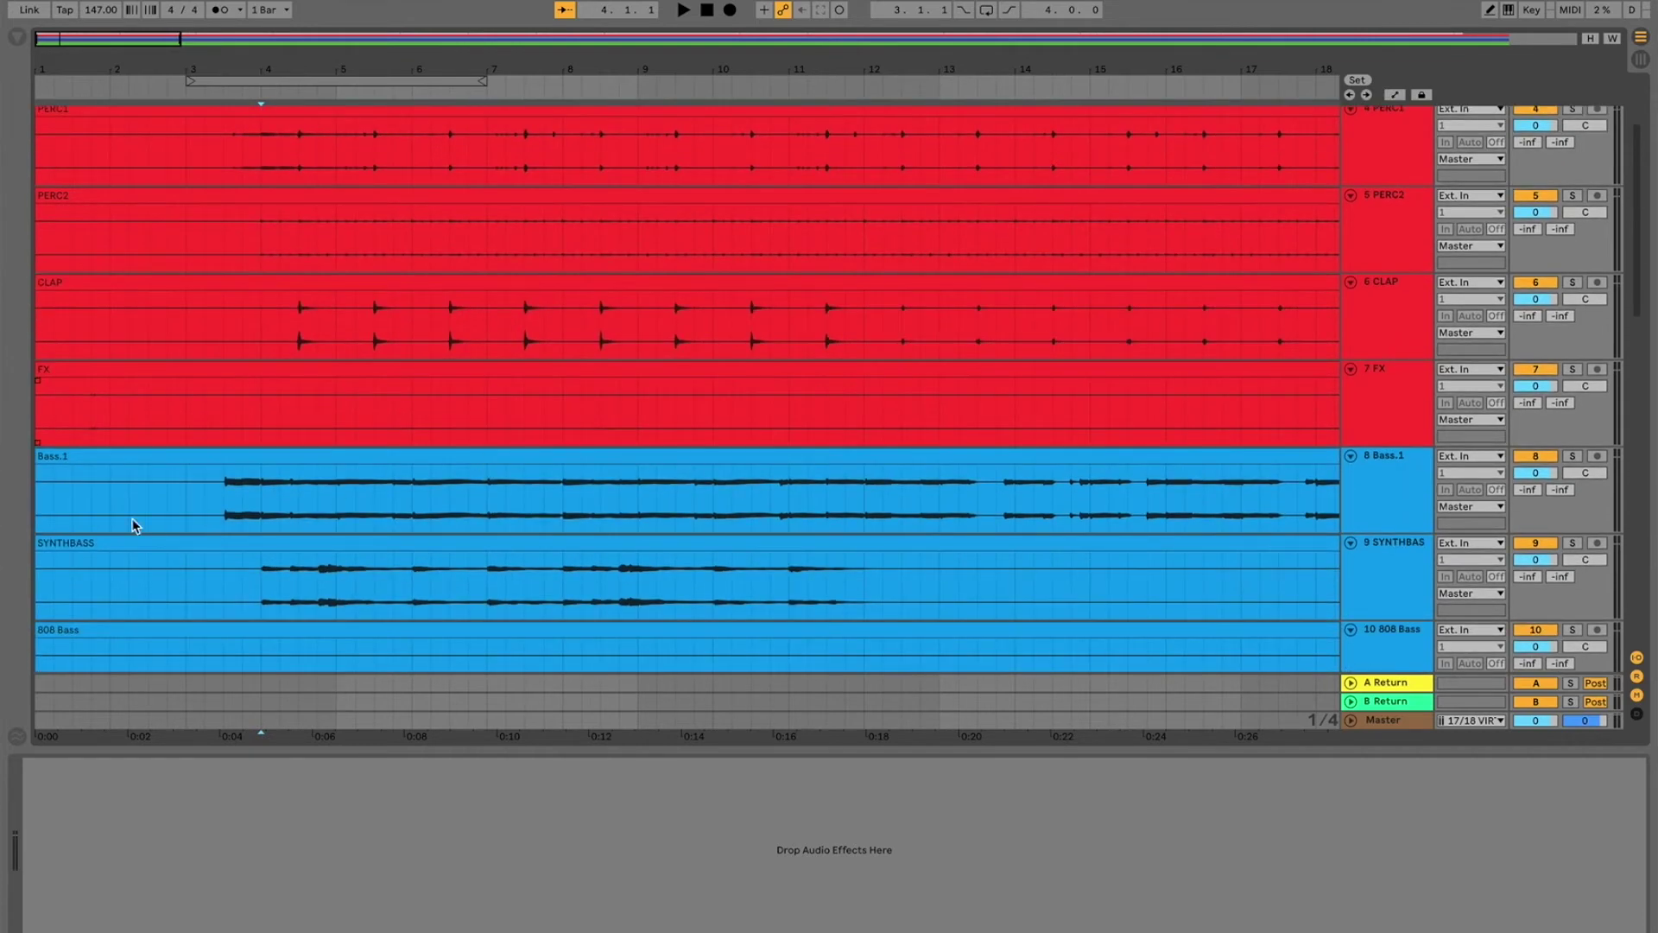
scroll(44, 474, "down", 12)
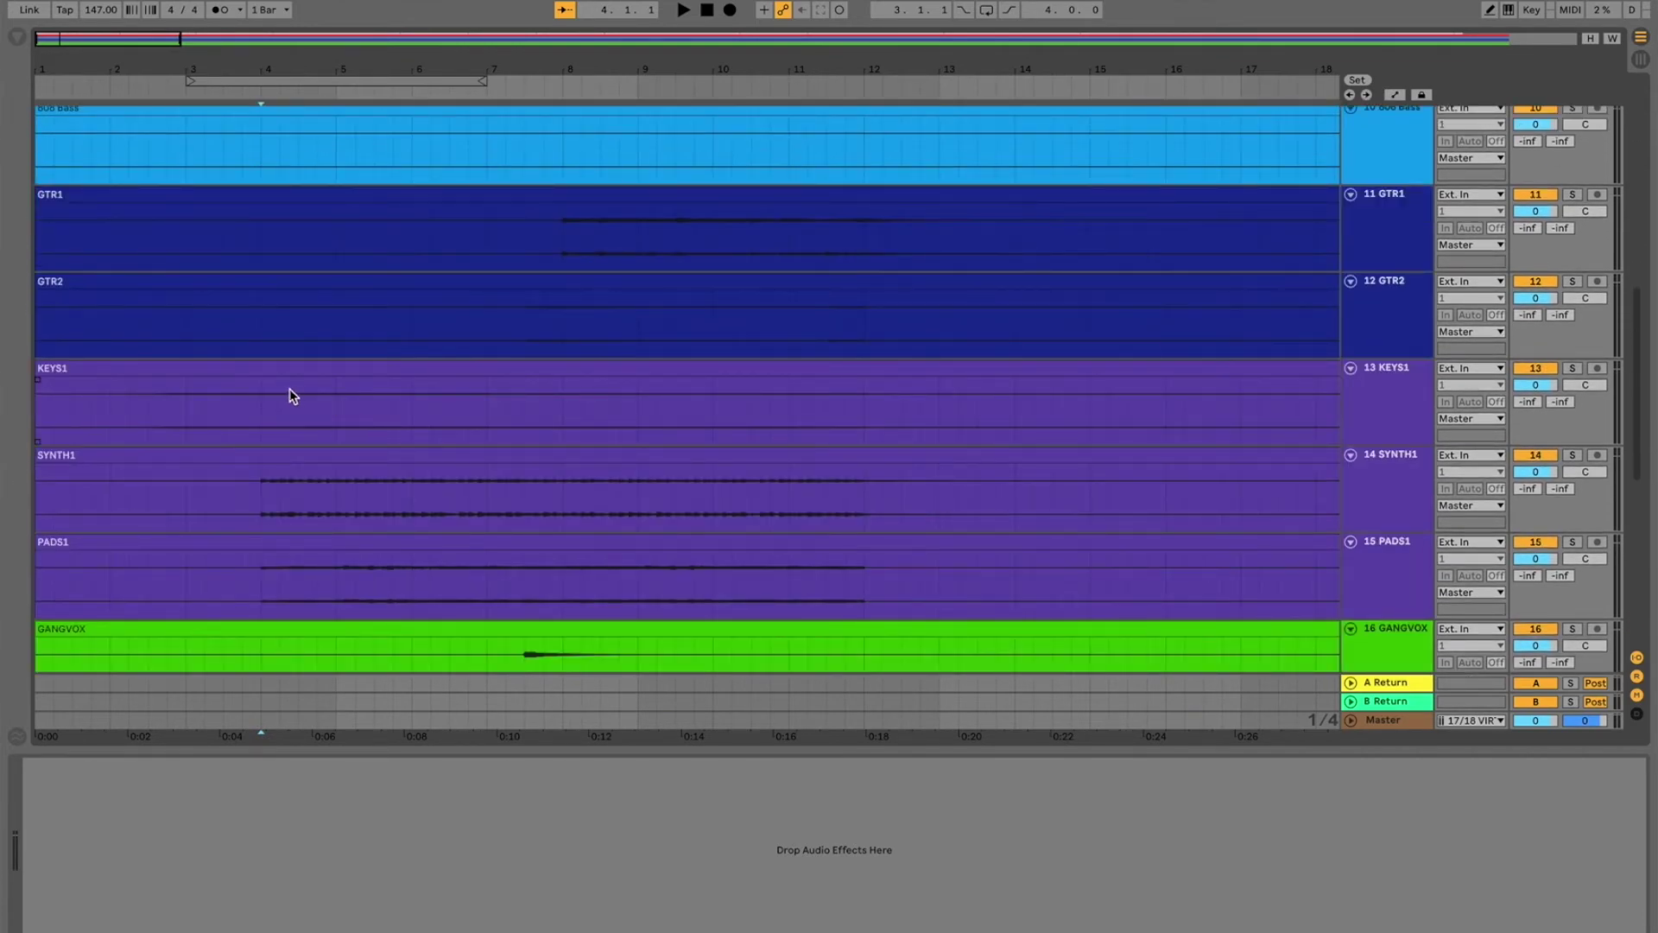
scroll(294, 395, "up", 15)
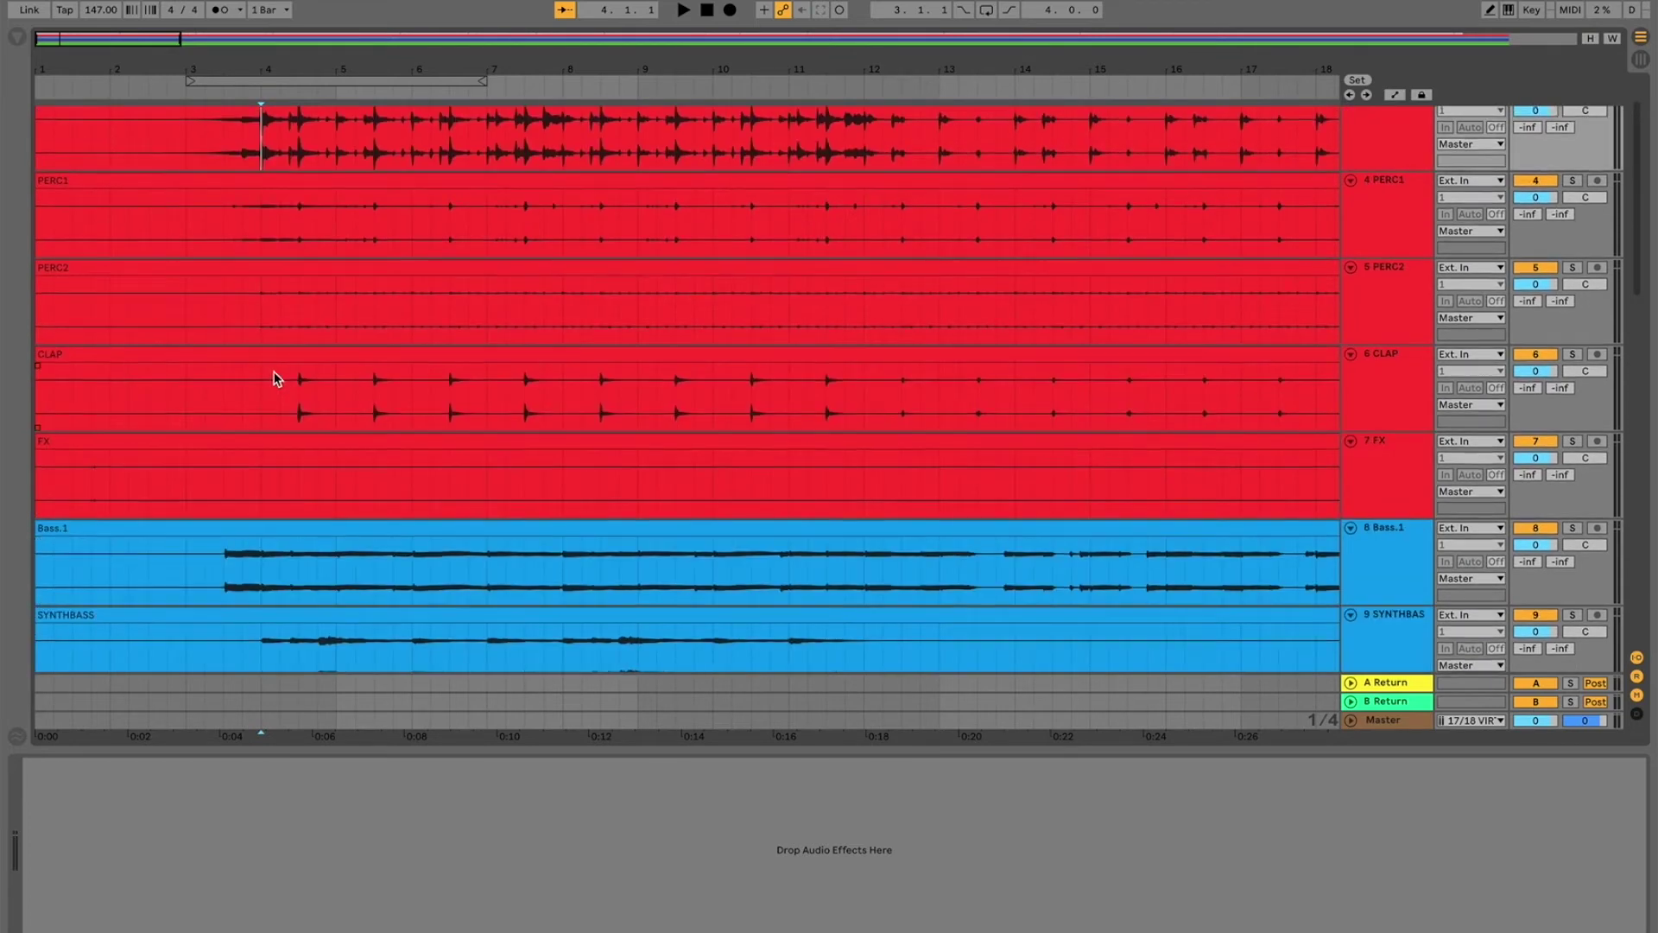
left_click(1387, 201)
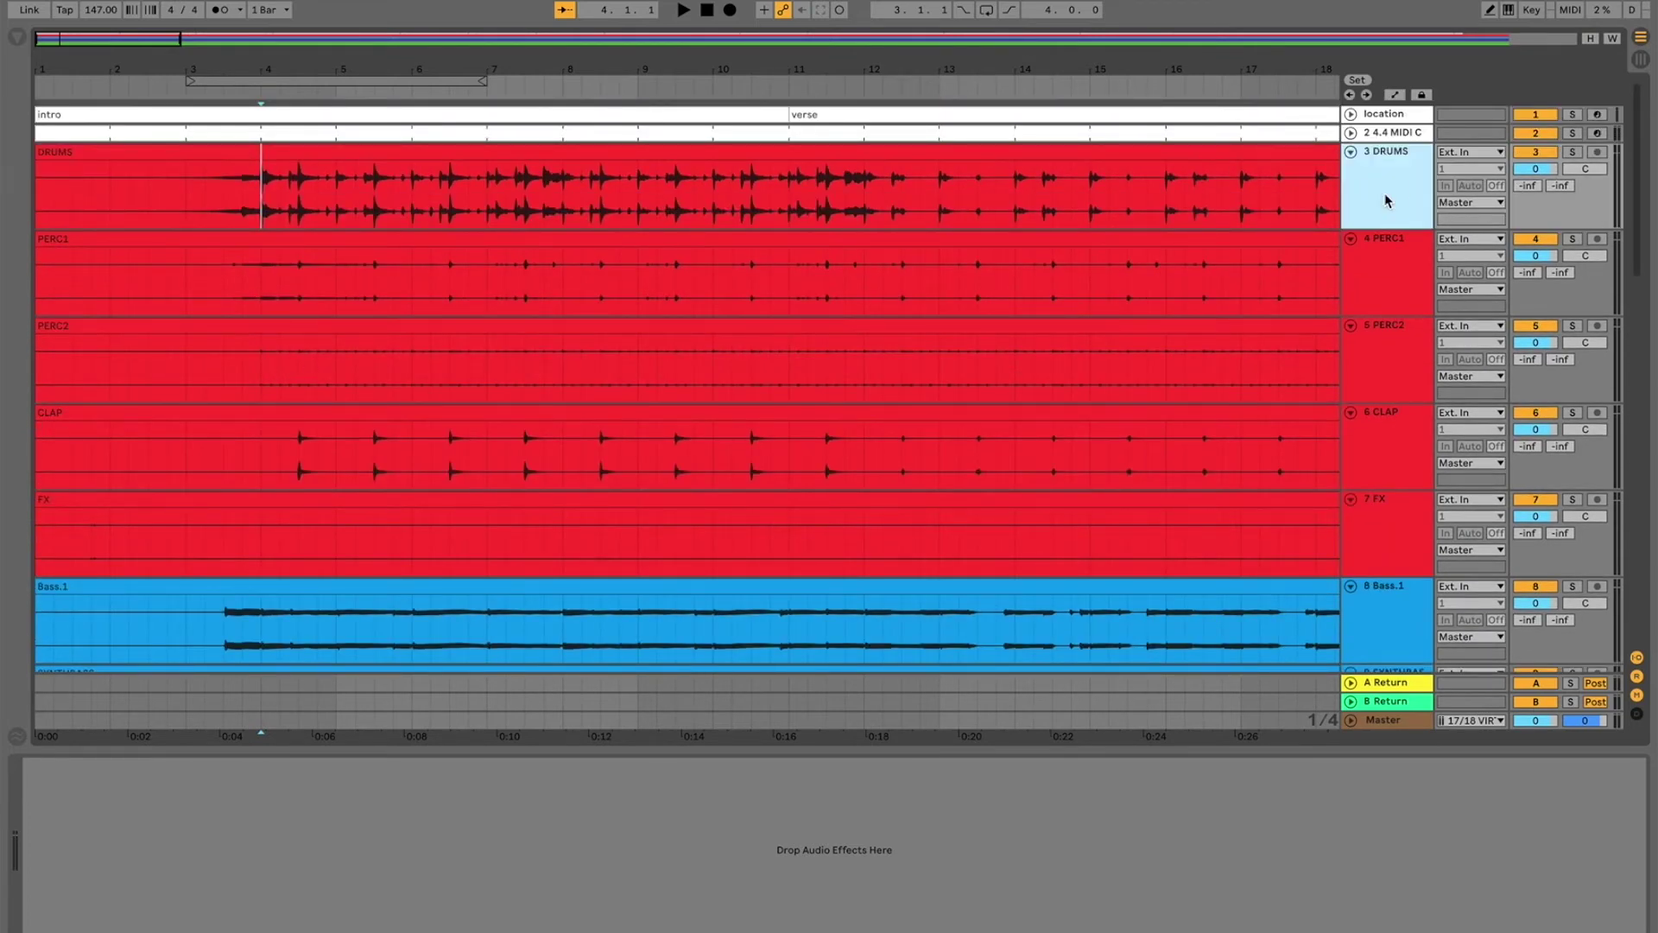
left_click(1535, 155)
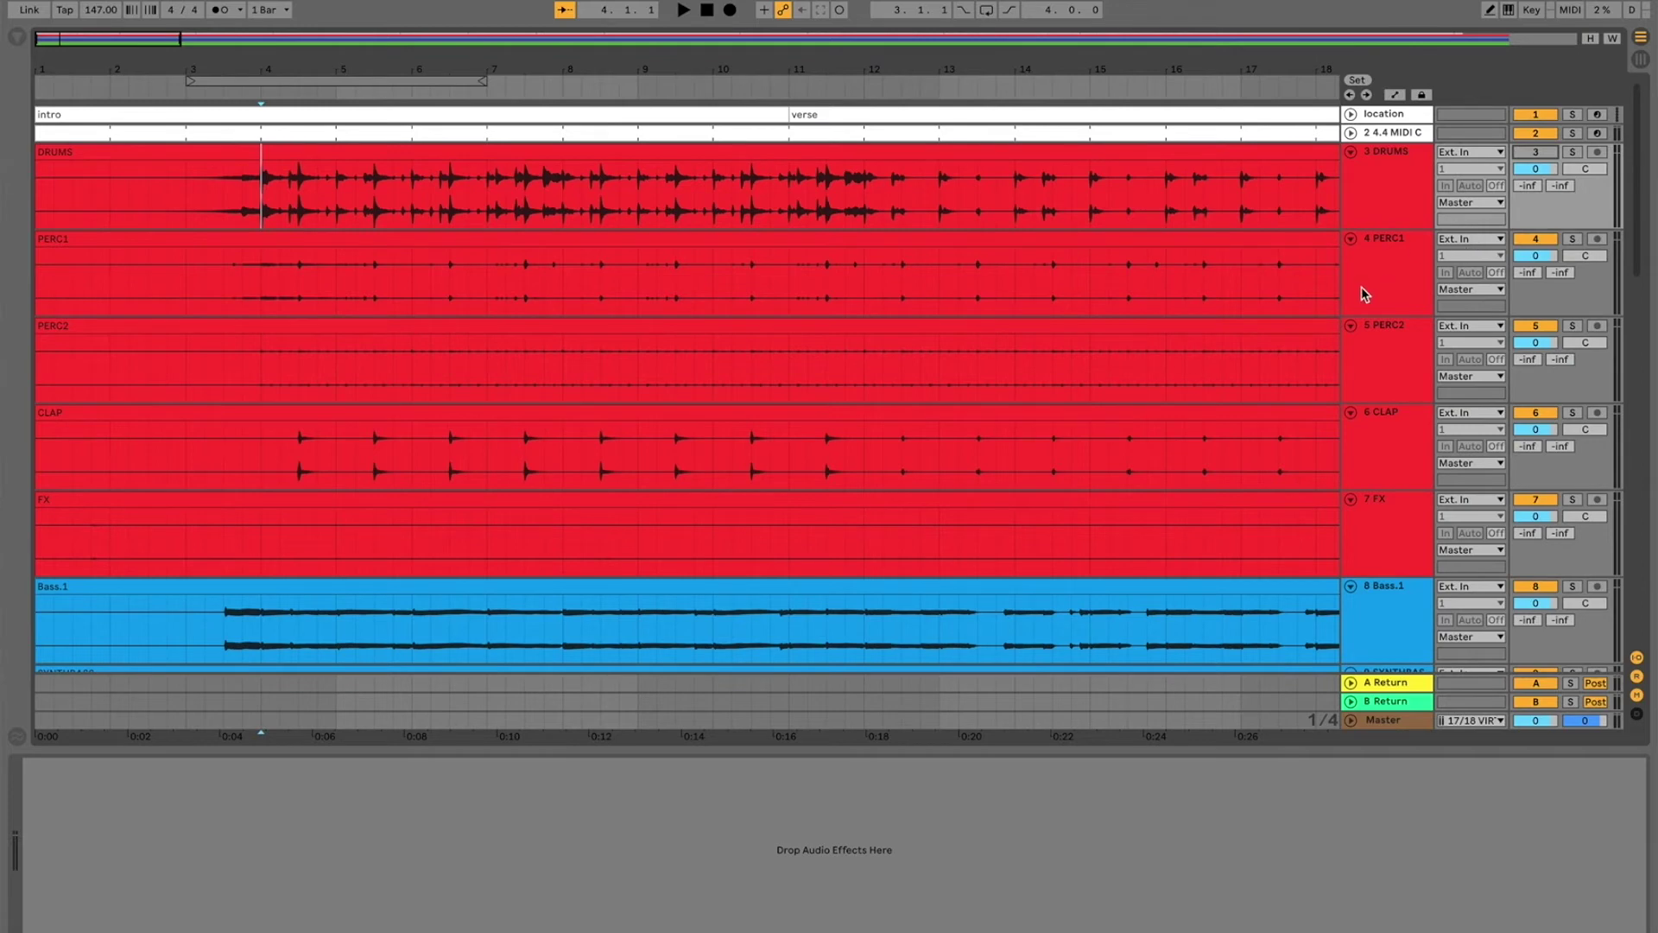
scroll(1367, 407, "down", 5)
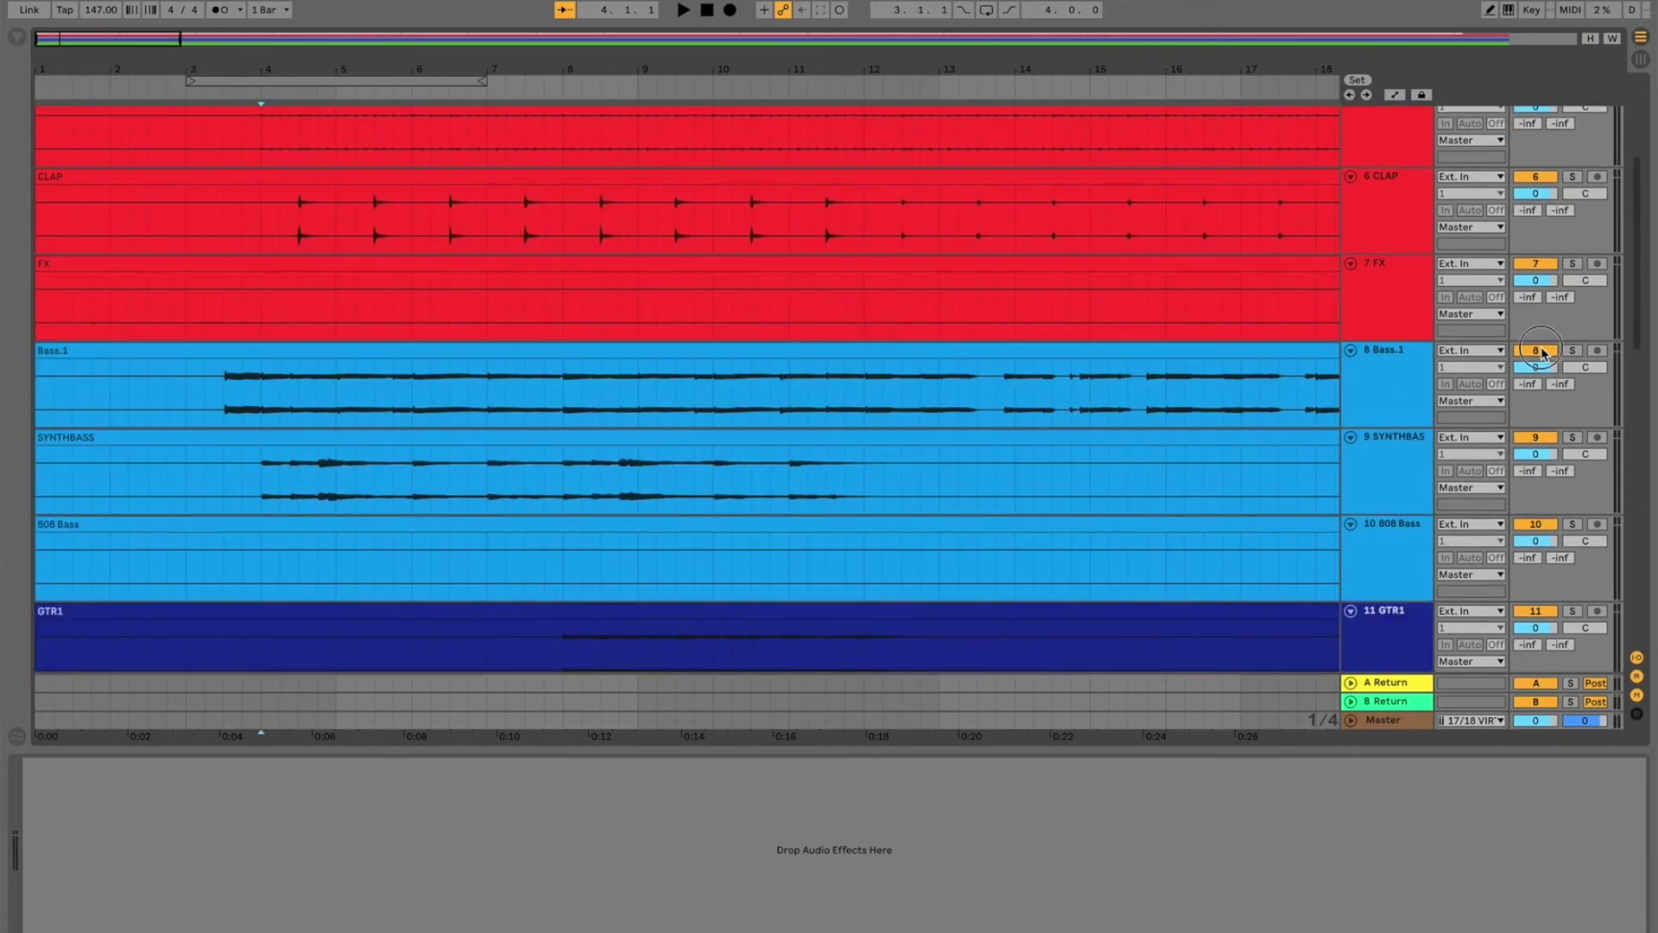
scroll(1396, 384, "down", 7)
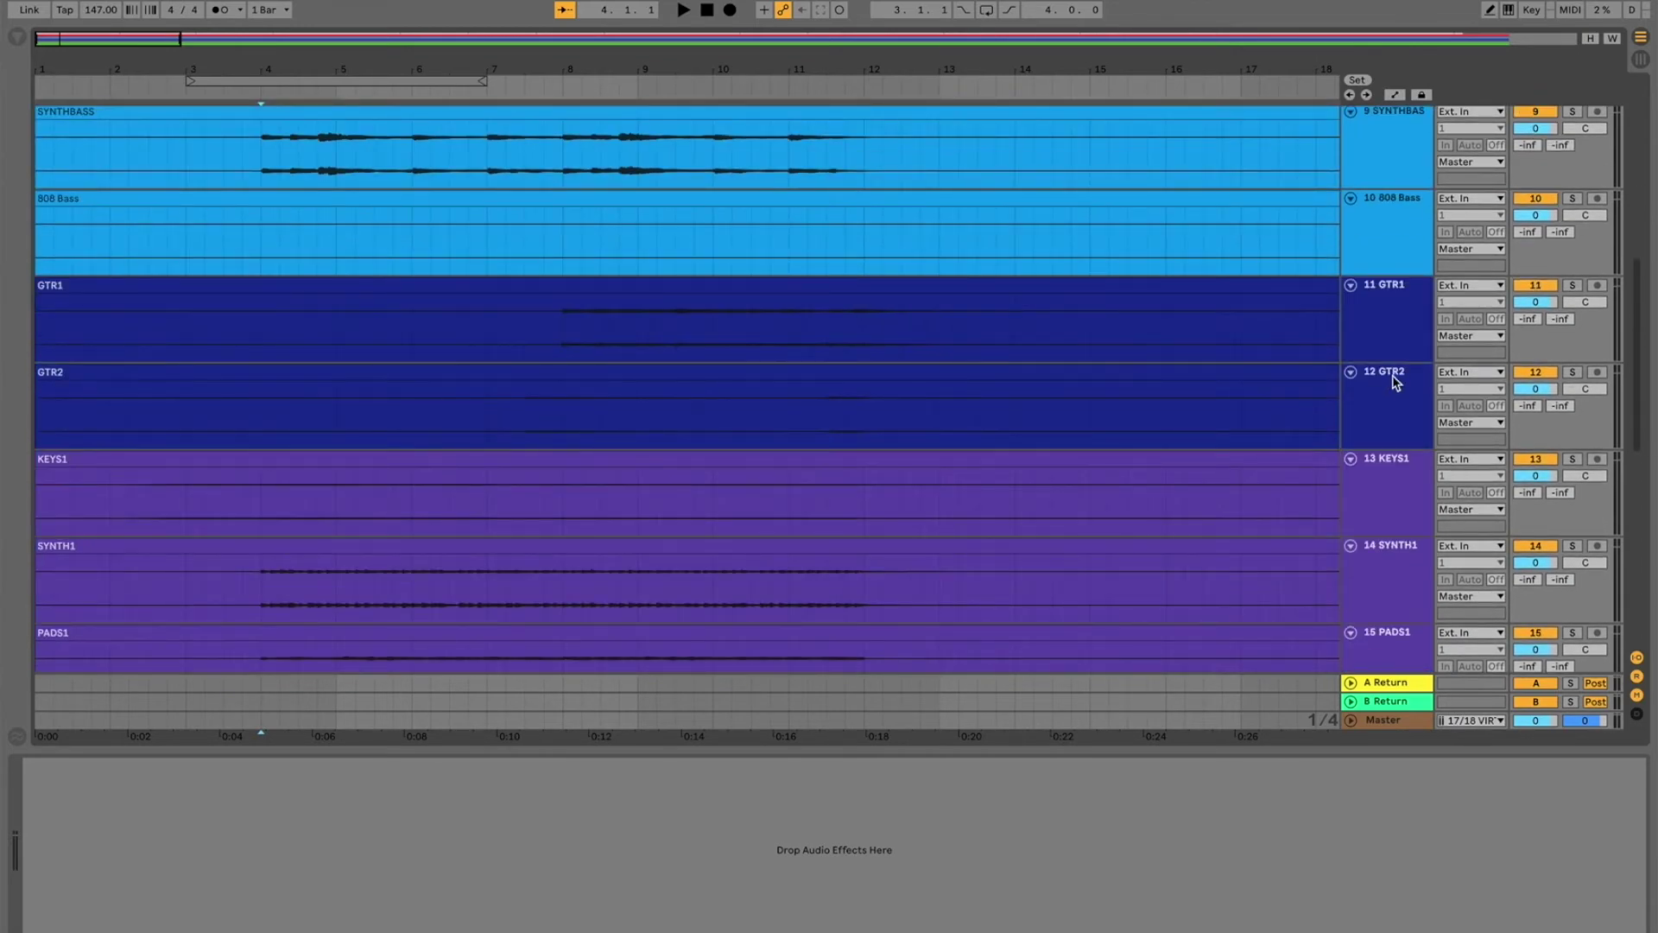
scroll(1382, 484, "down", 4)
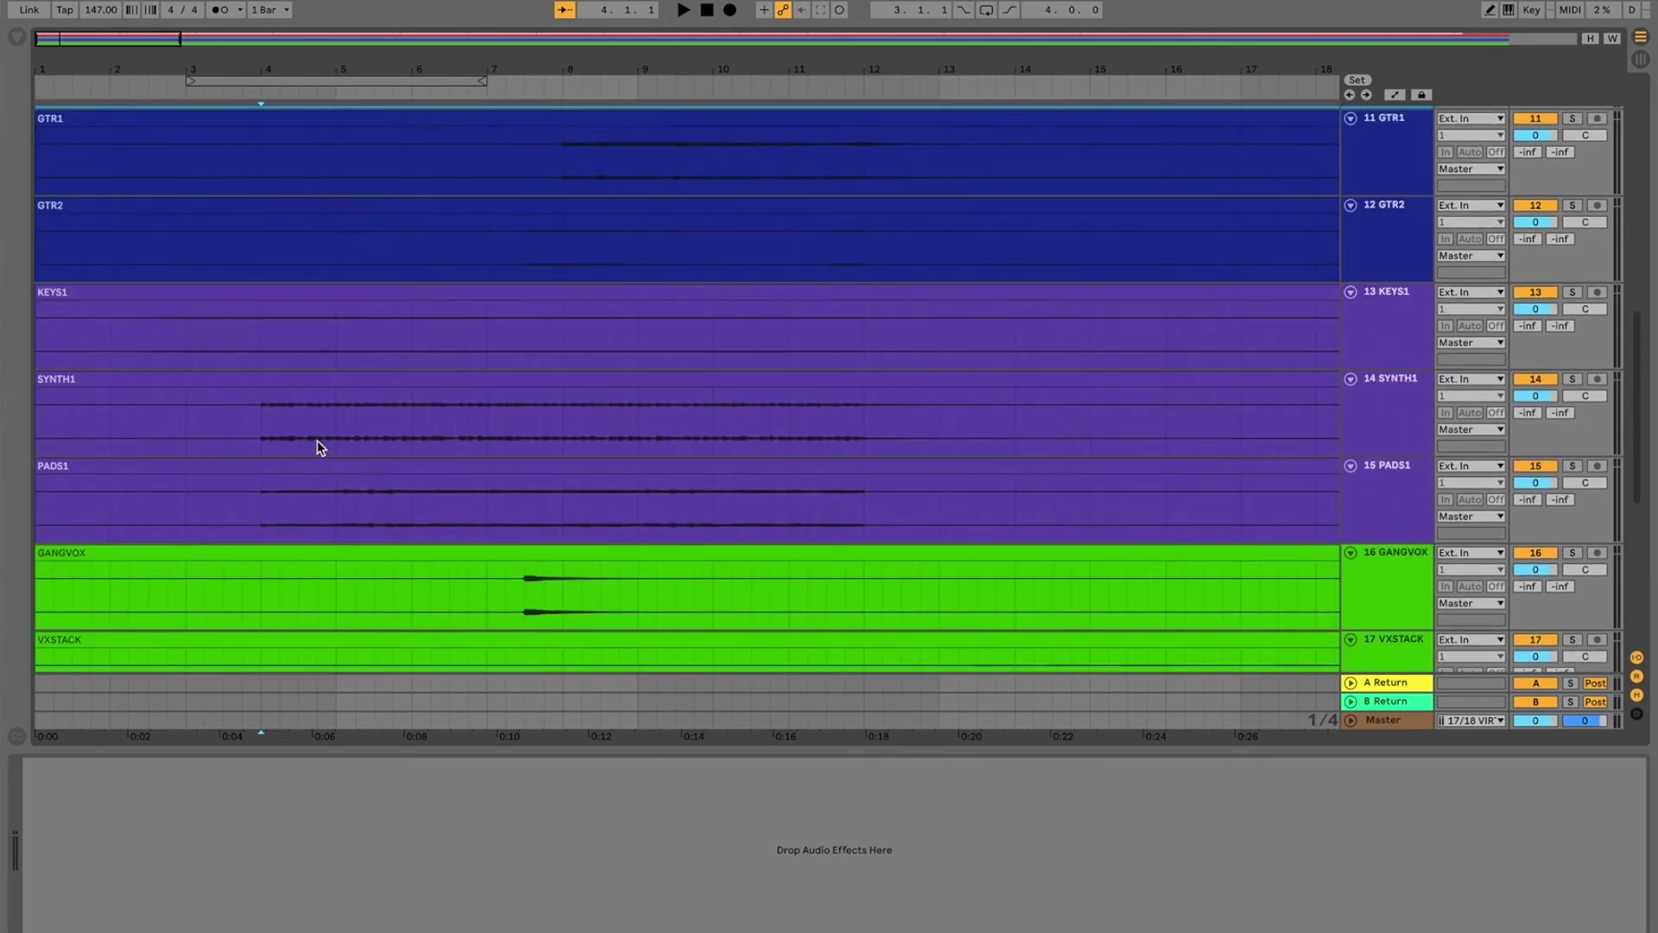
scroll(373, 465, "down", 4)
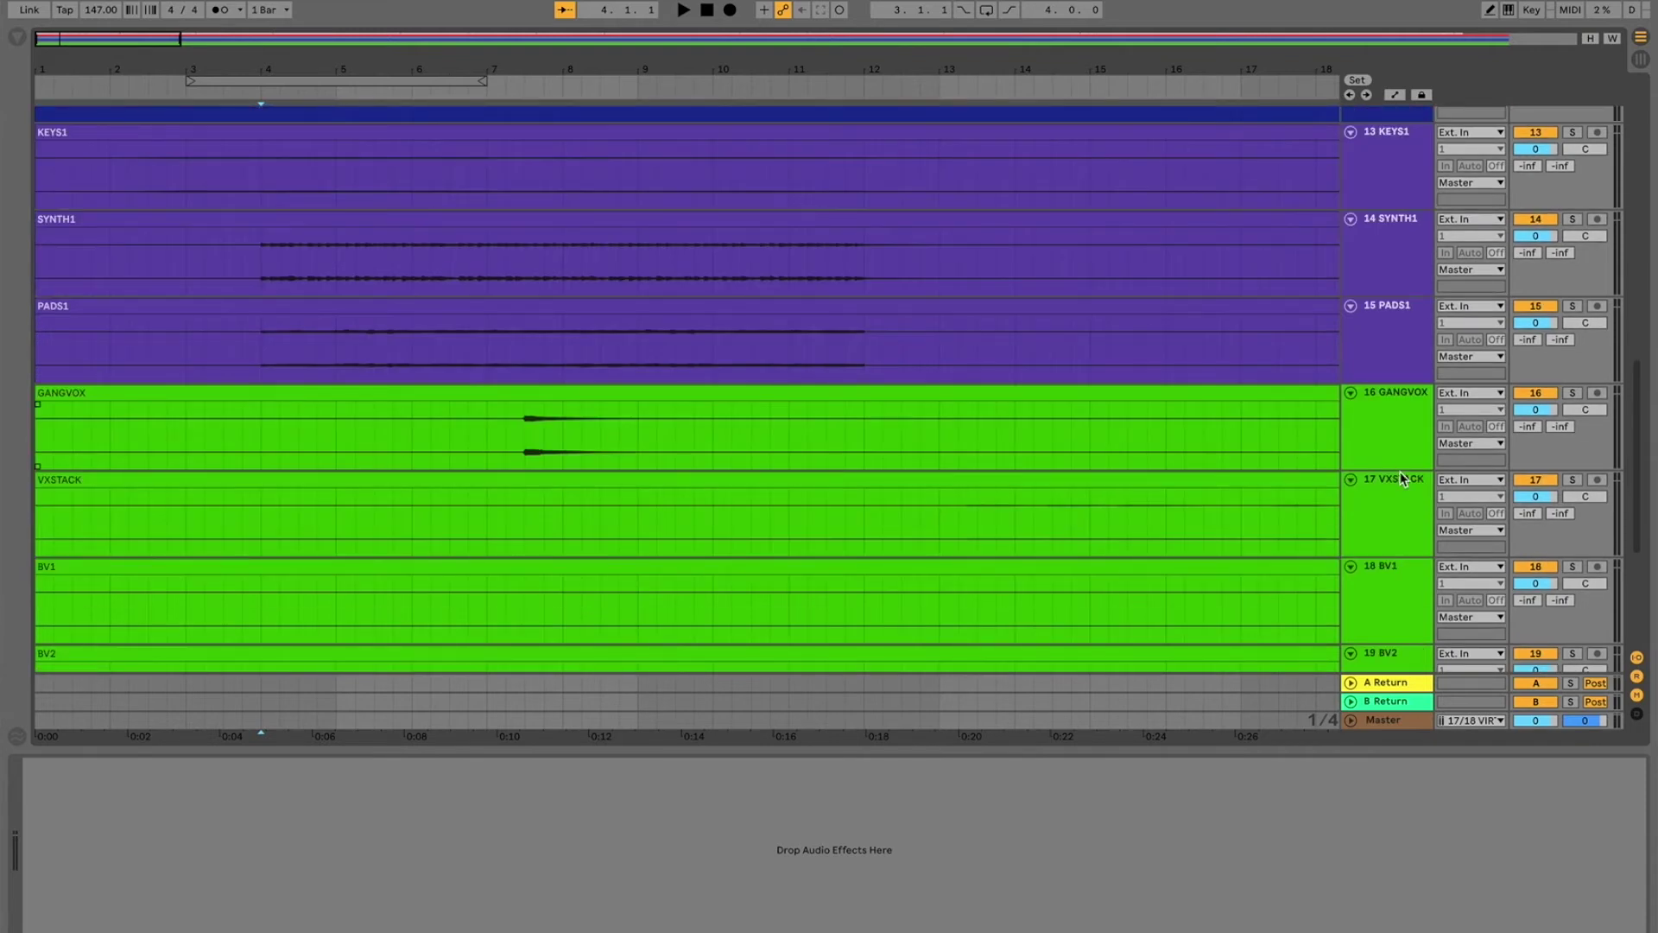
scroll(1402, 478, "down", 7)
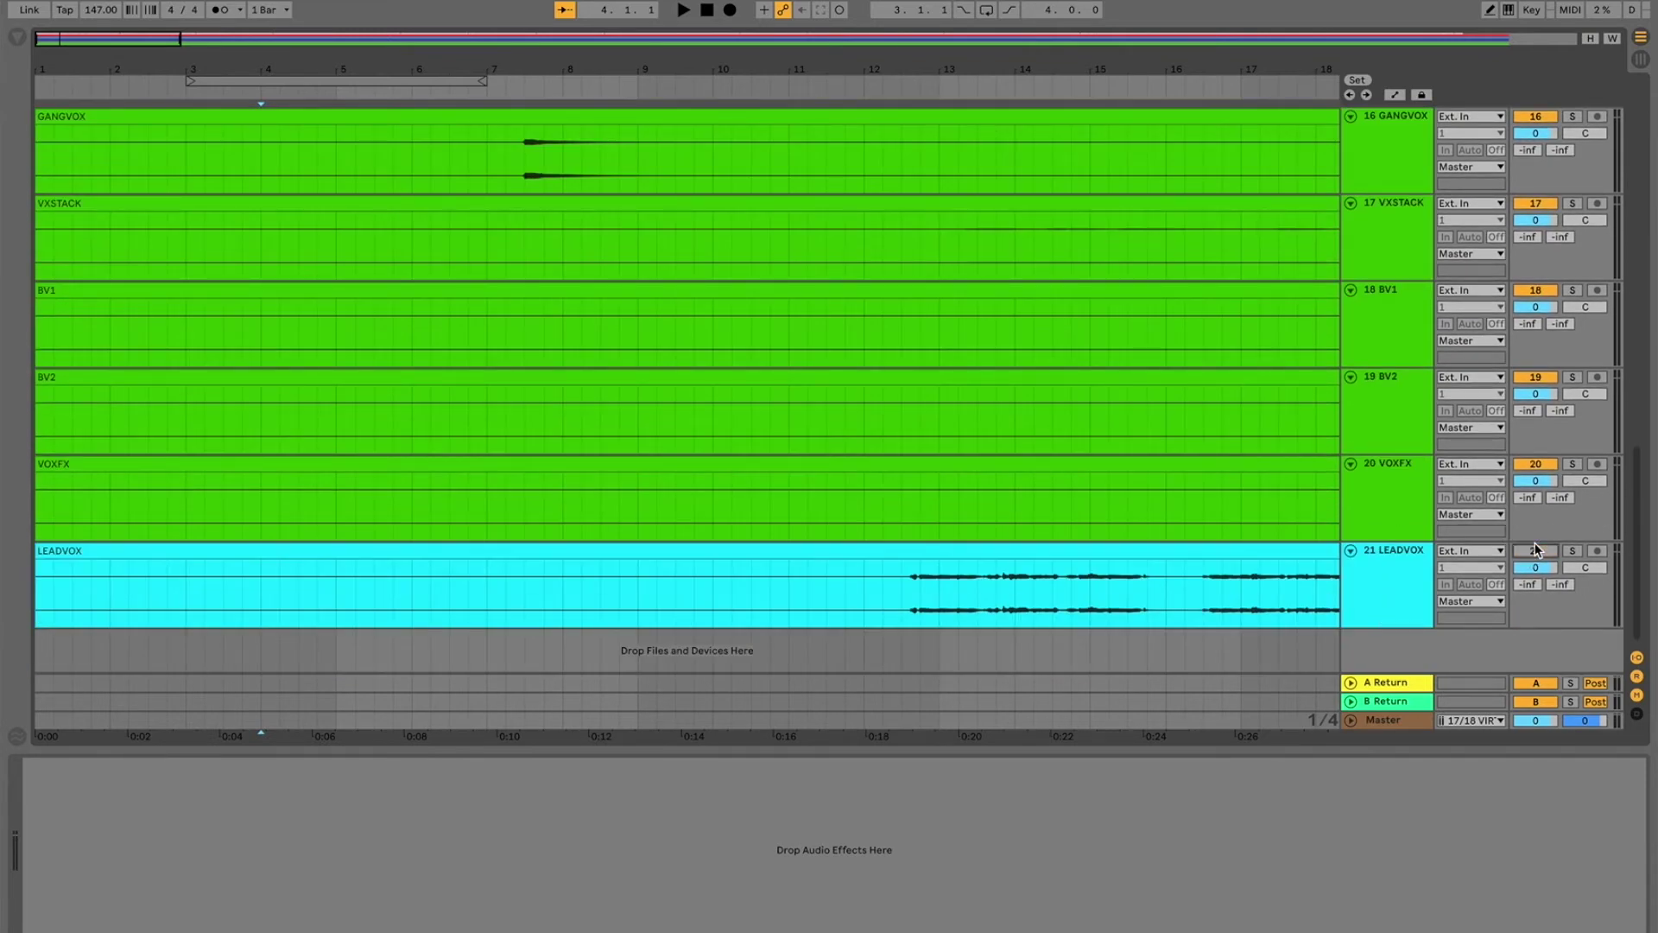
scroll(371, 500, "up", 20)
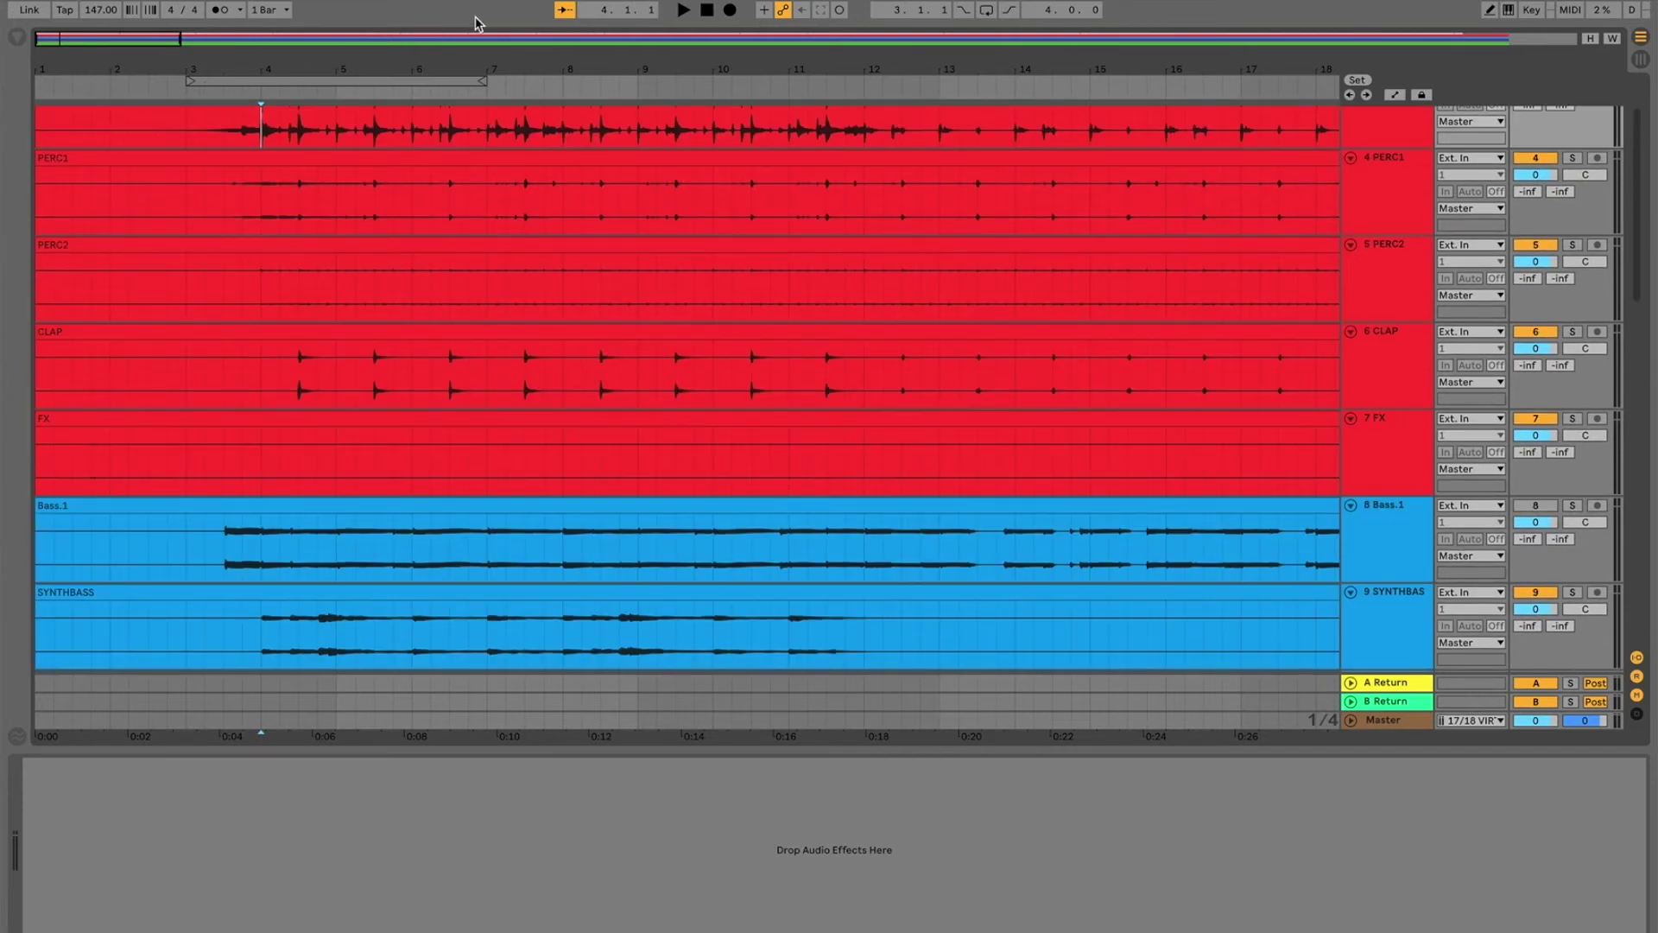
Step: Play the song from bar 1, listening to SYNTH1, KEYS1 and PADS1 soloed one after another, and clear the solos
scroll(1222, 340, "up", 2)
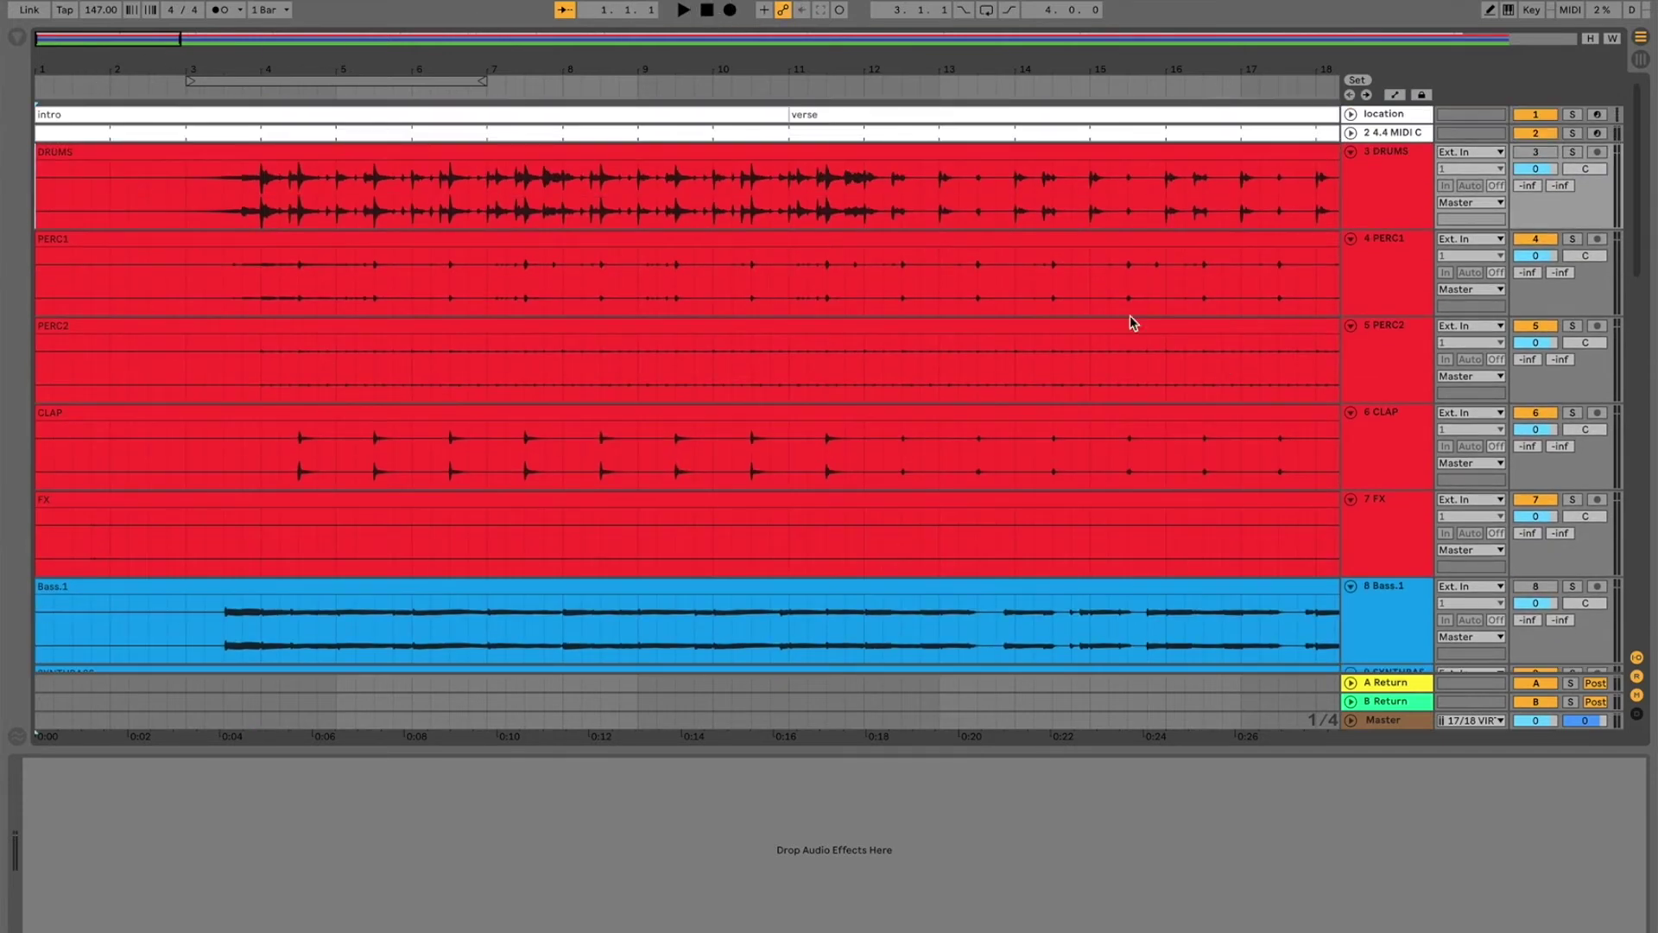
key("space")
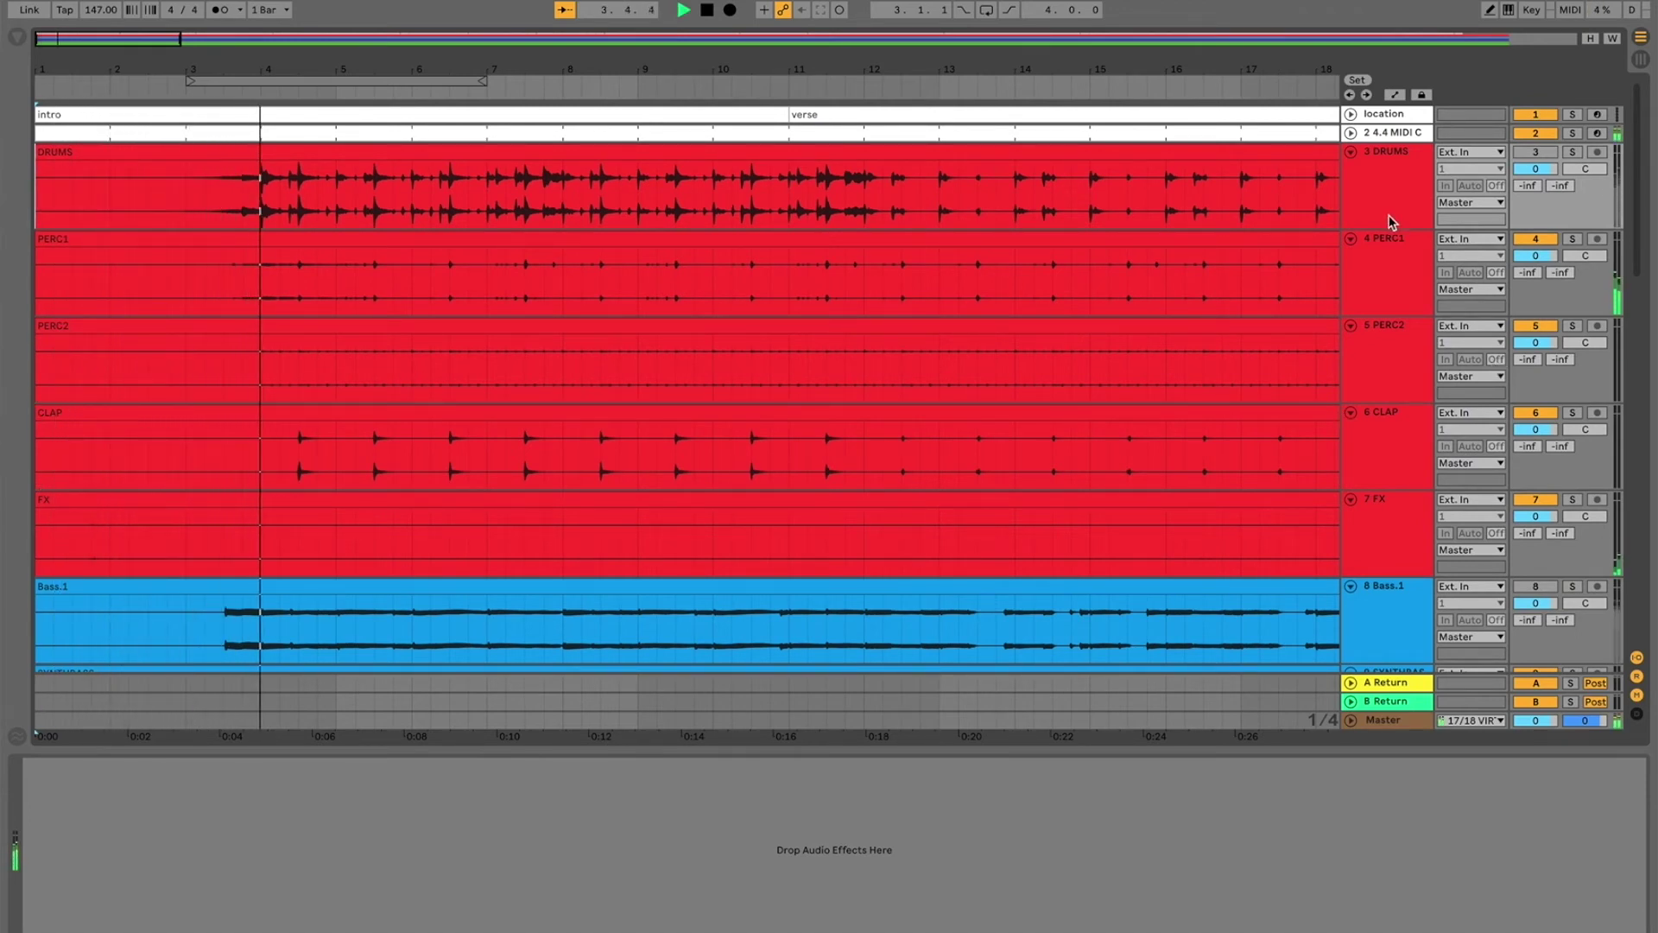
scroll(1375, 432, "down", 4)
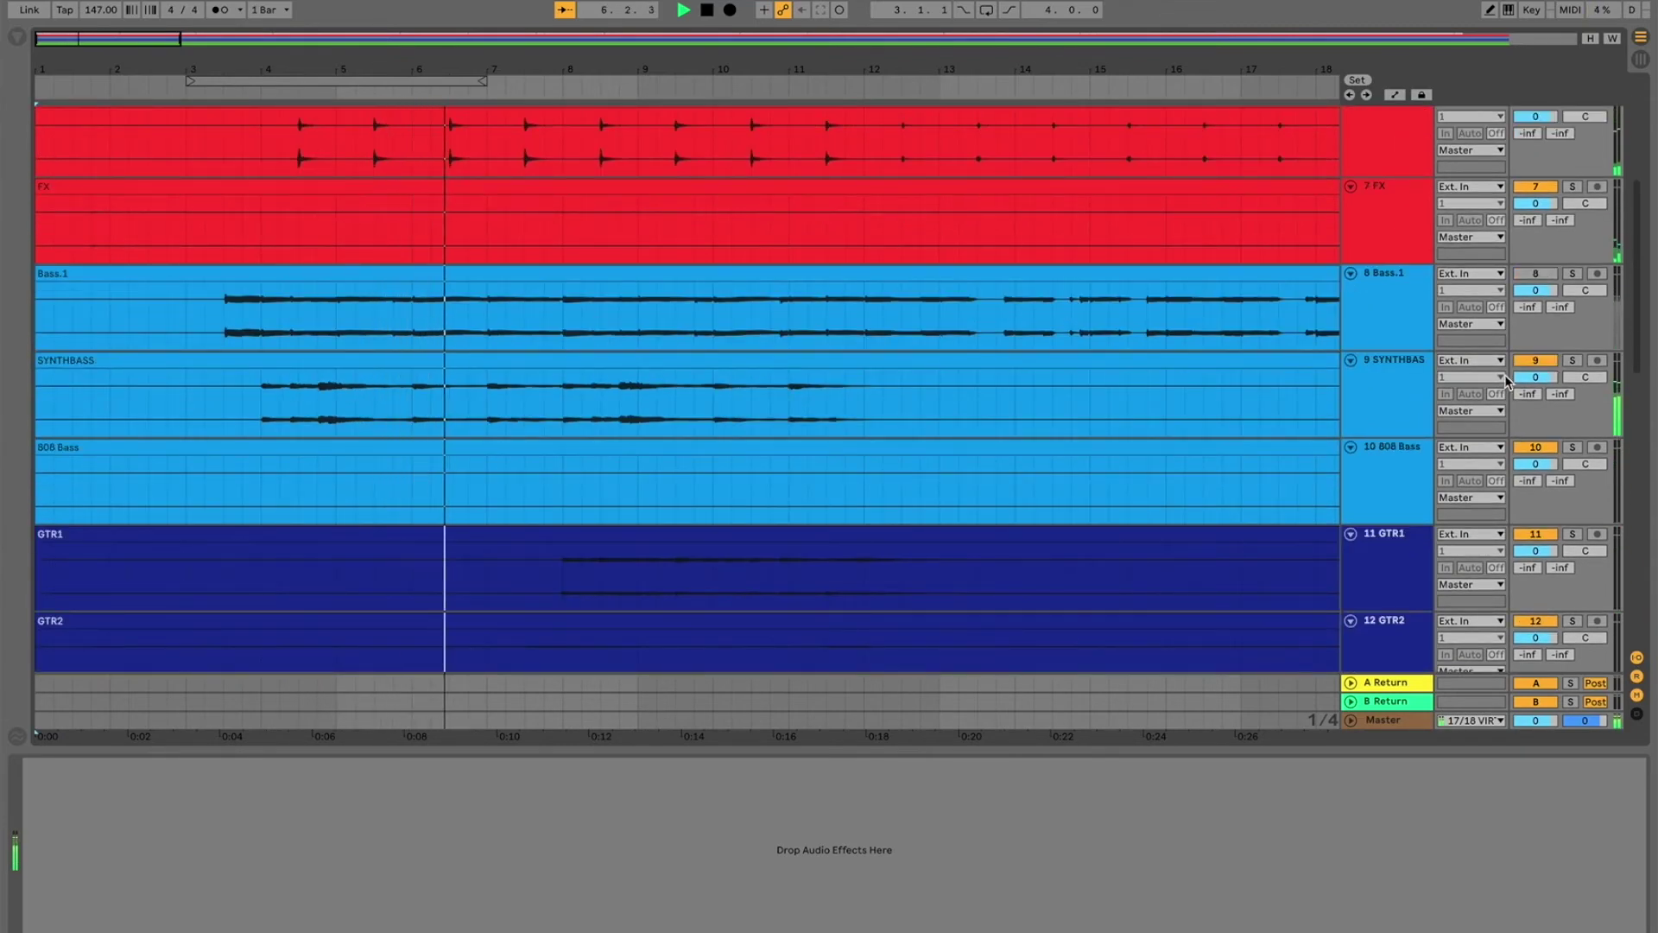
scroll(1403, 443, "down", 5)
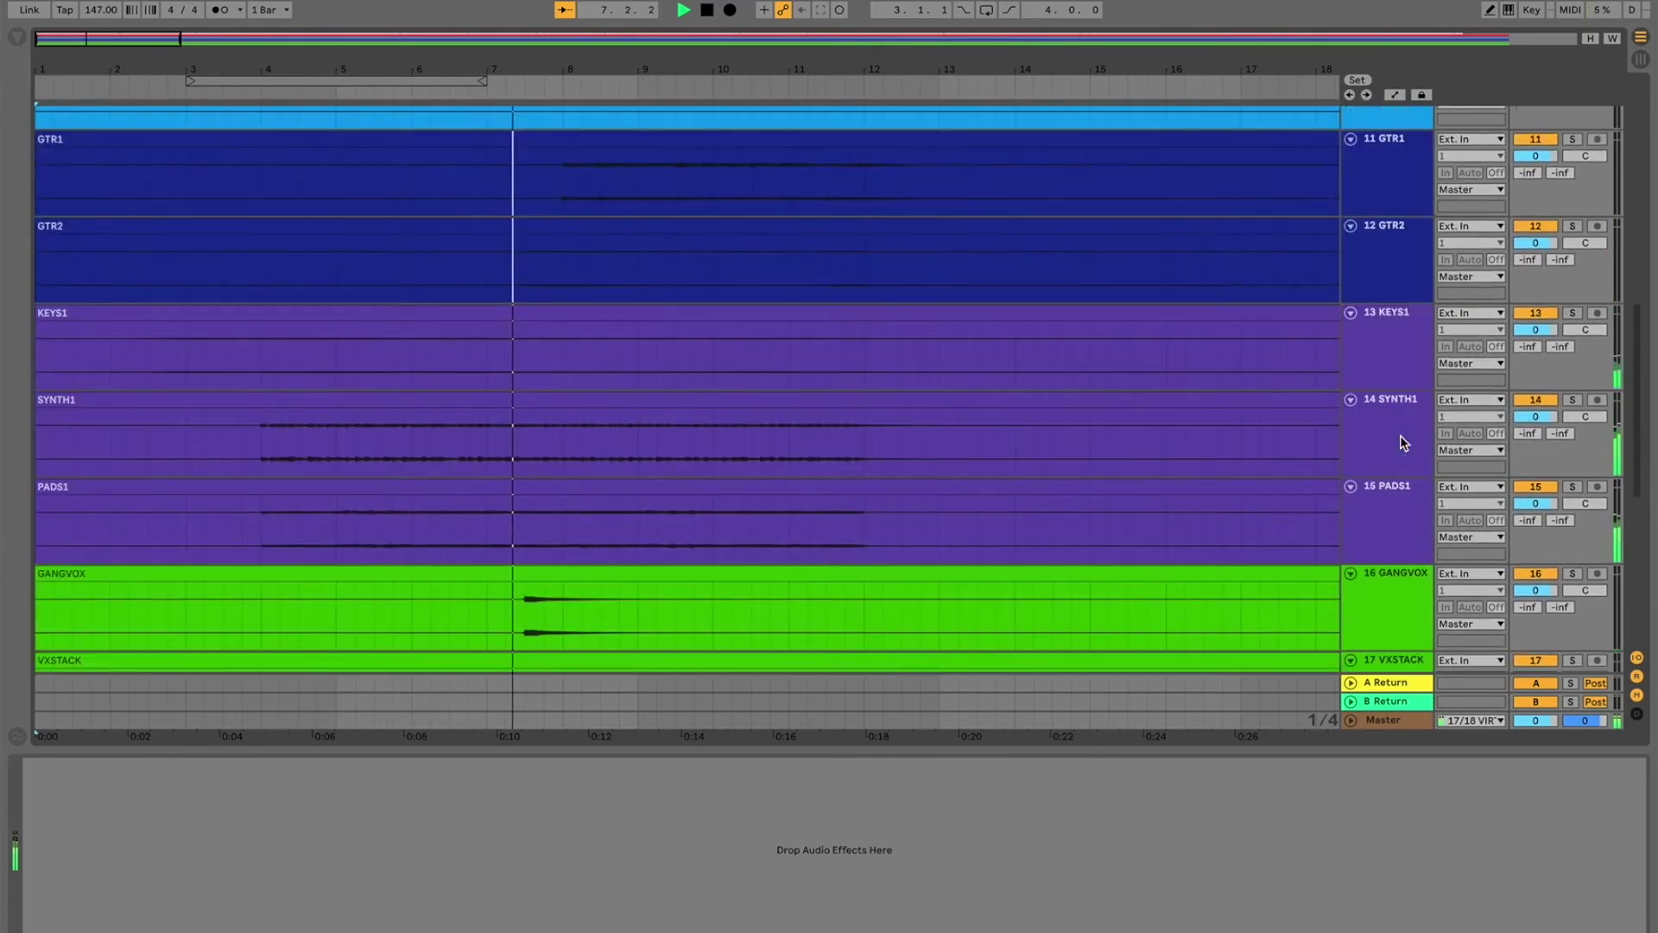
left_click(1574, 400)
left_click(1573, 312)
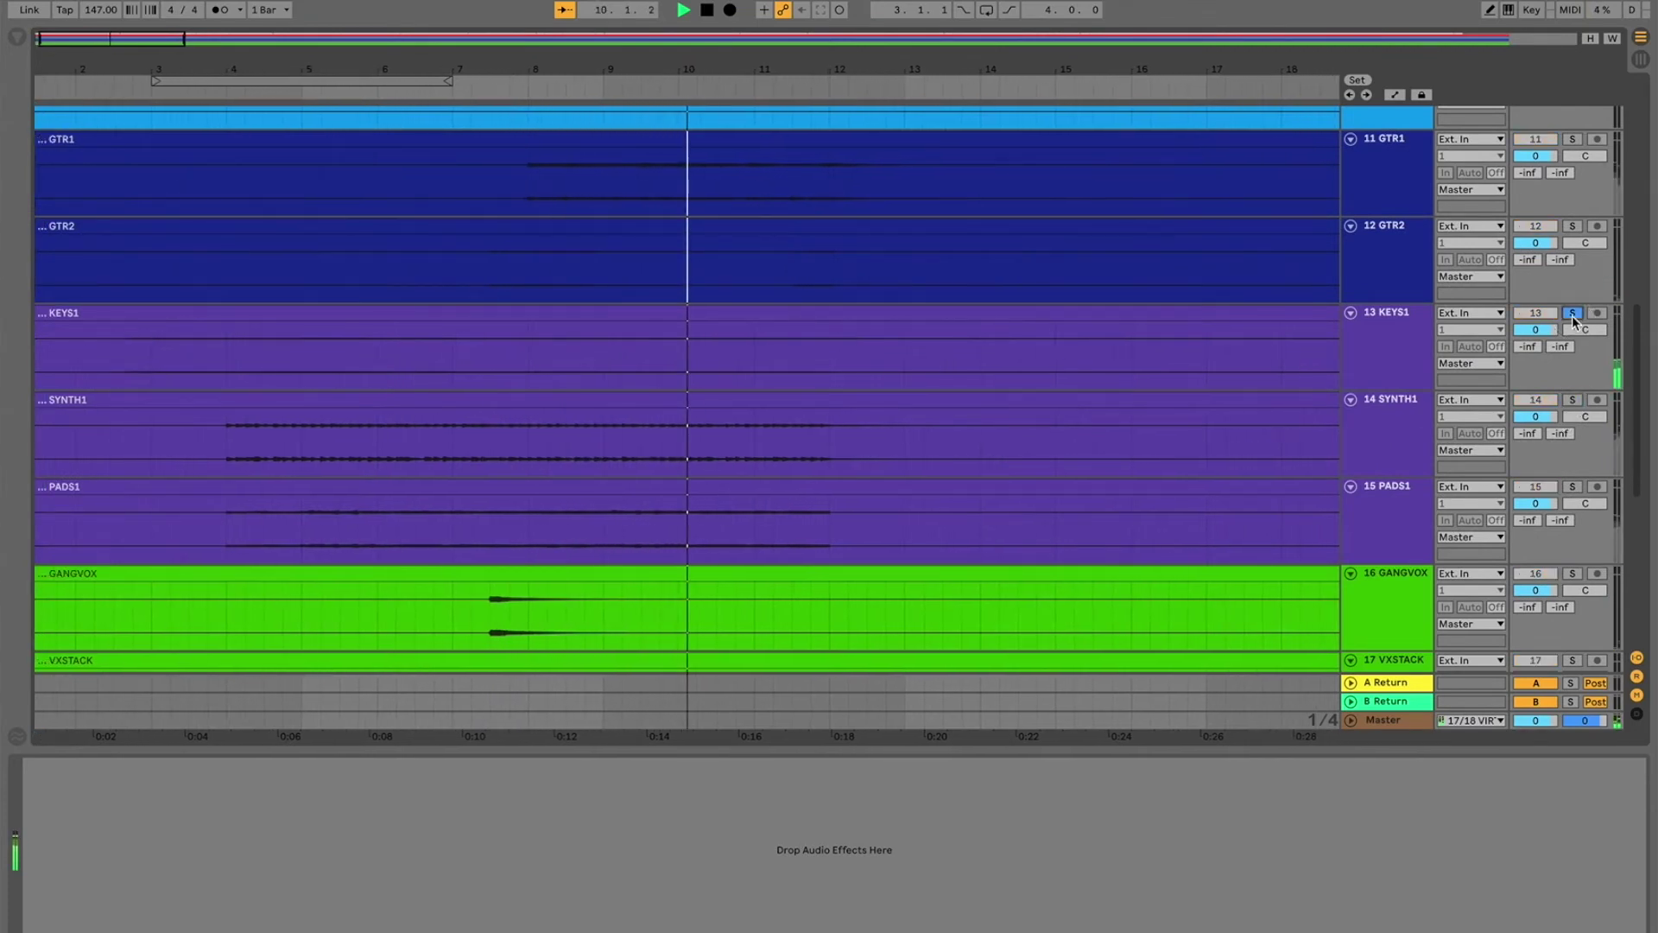
left_click(1573, 314)
left_click(1572, 488)
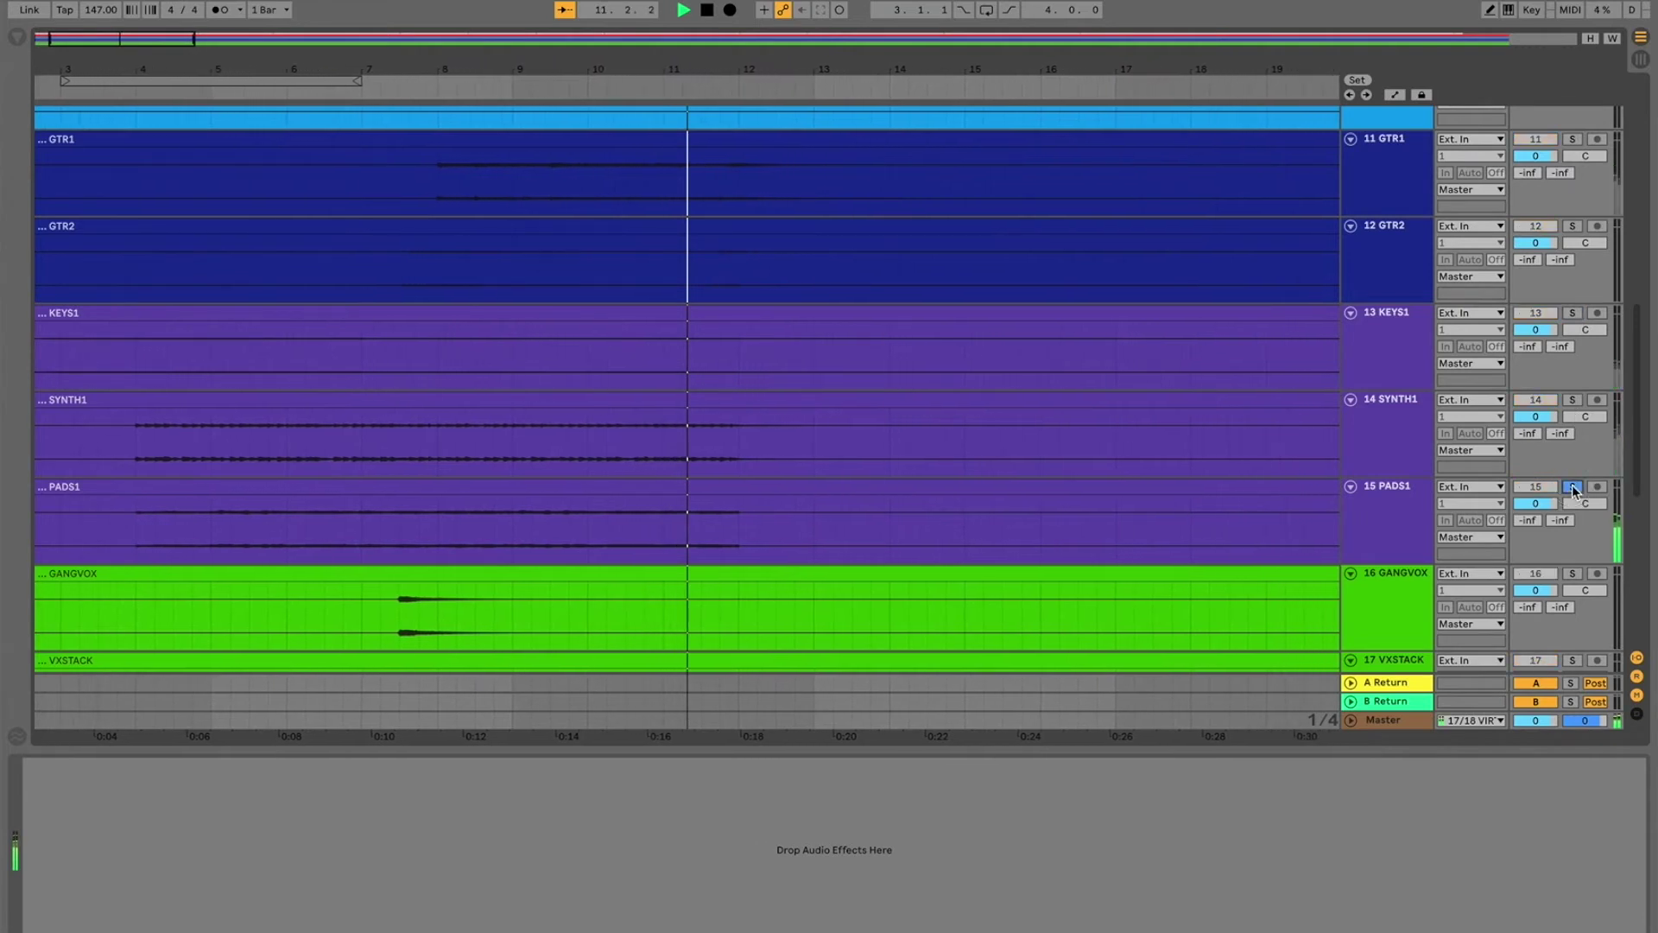
left_click(1572, 487)
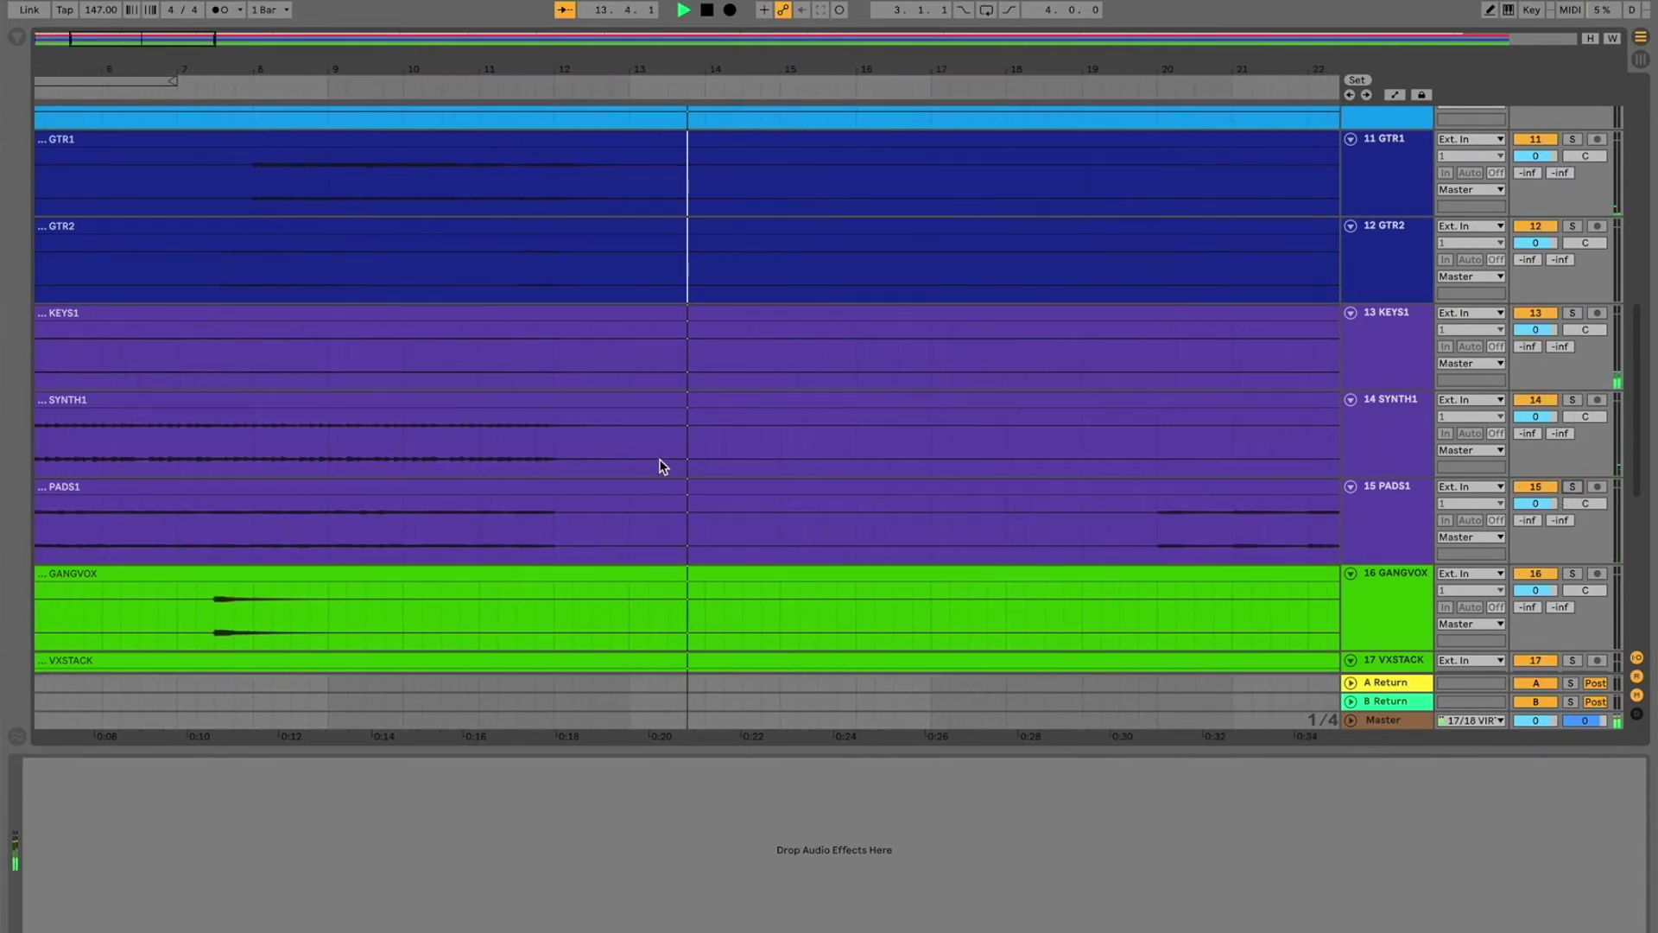
Step: Split the SYNTH1 clip at bar 13 and deactivate the part before the split
left_click(540, 458)
scroll(620, 447, "left", 5)
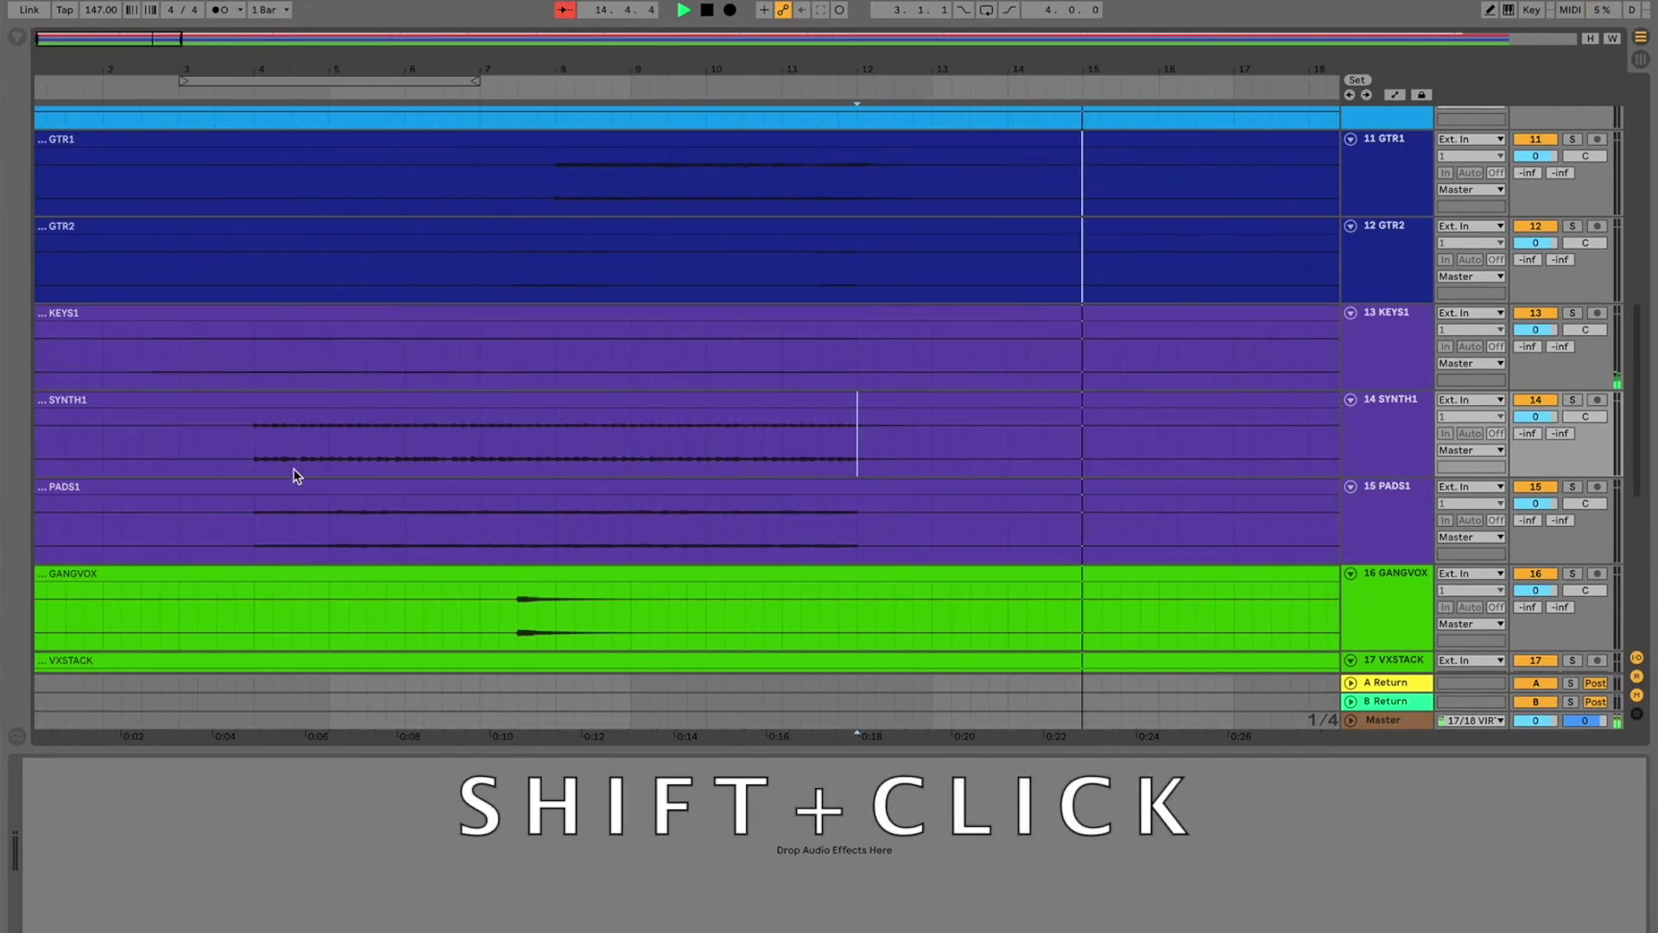
left_click(256, 441, "shift")
left_click(907, 442)
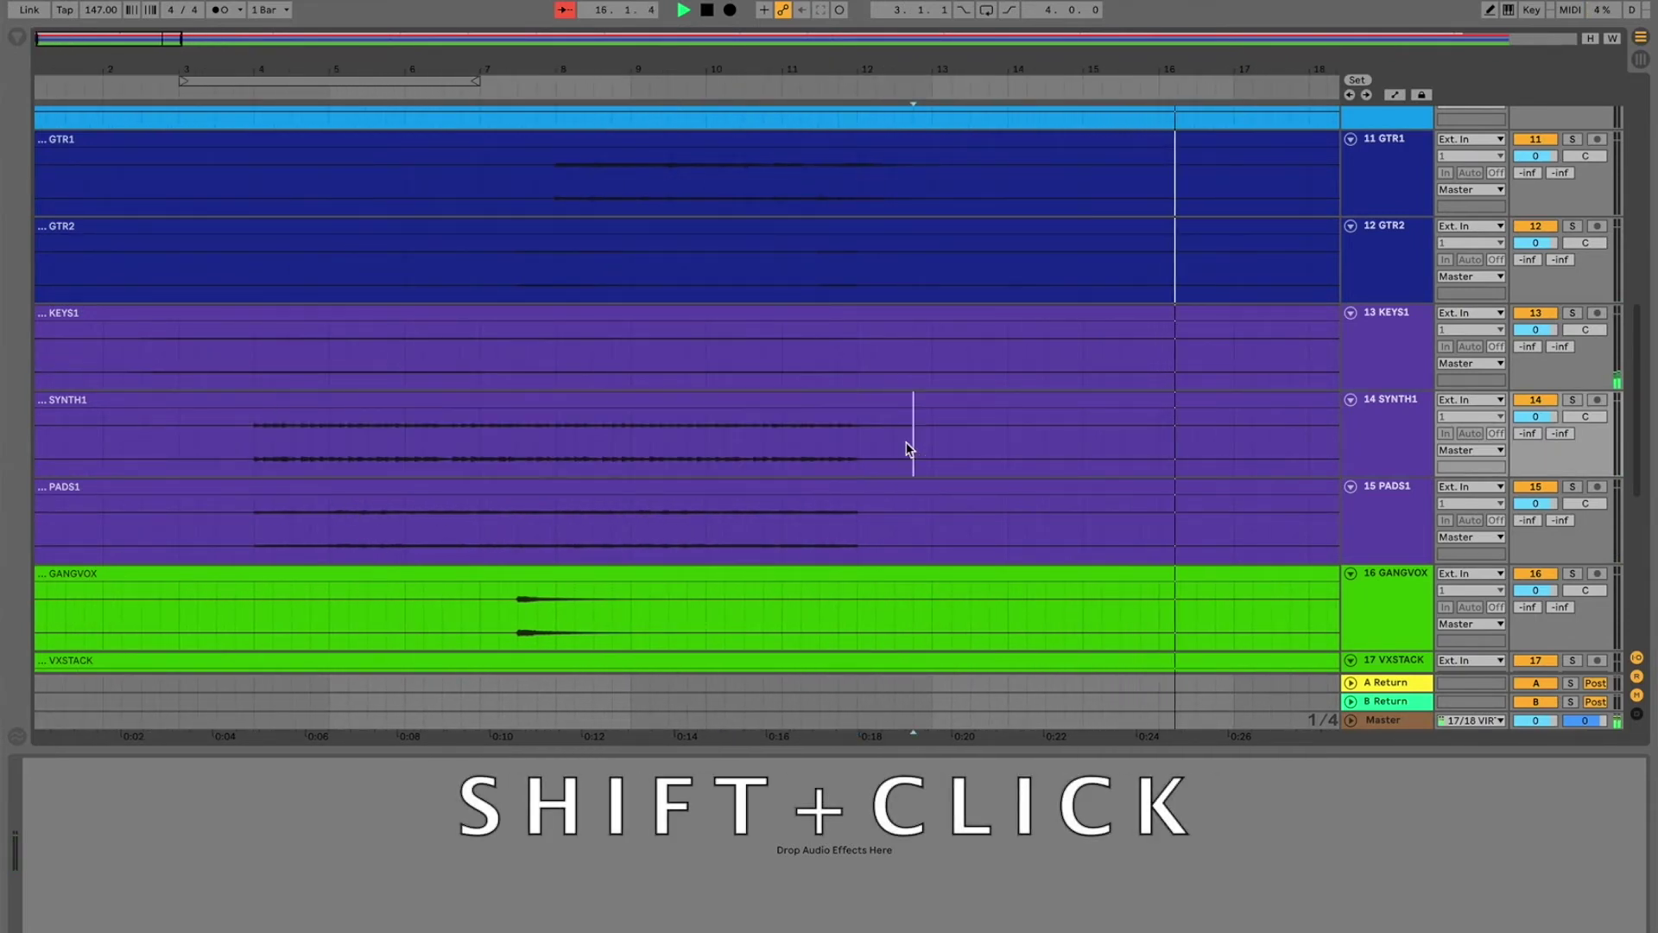
left_click(933, 447)
key("super+e")
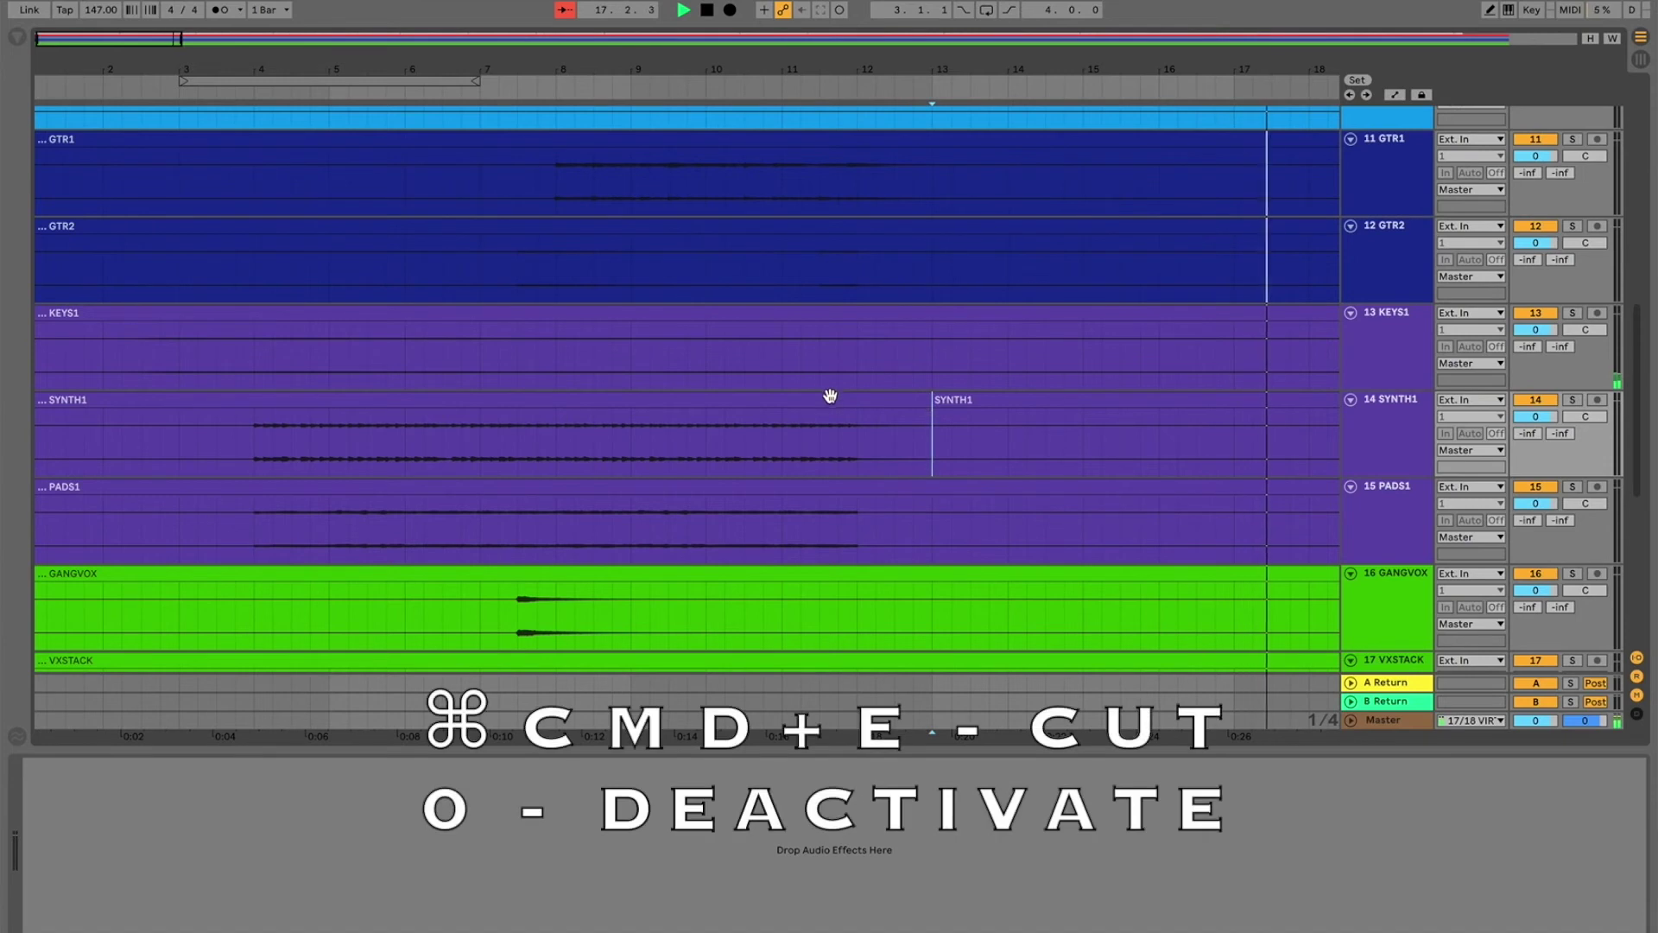
left_click(831, 399)
key("0")
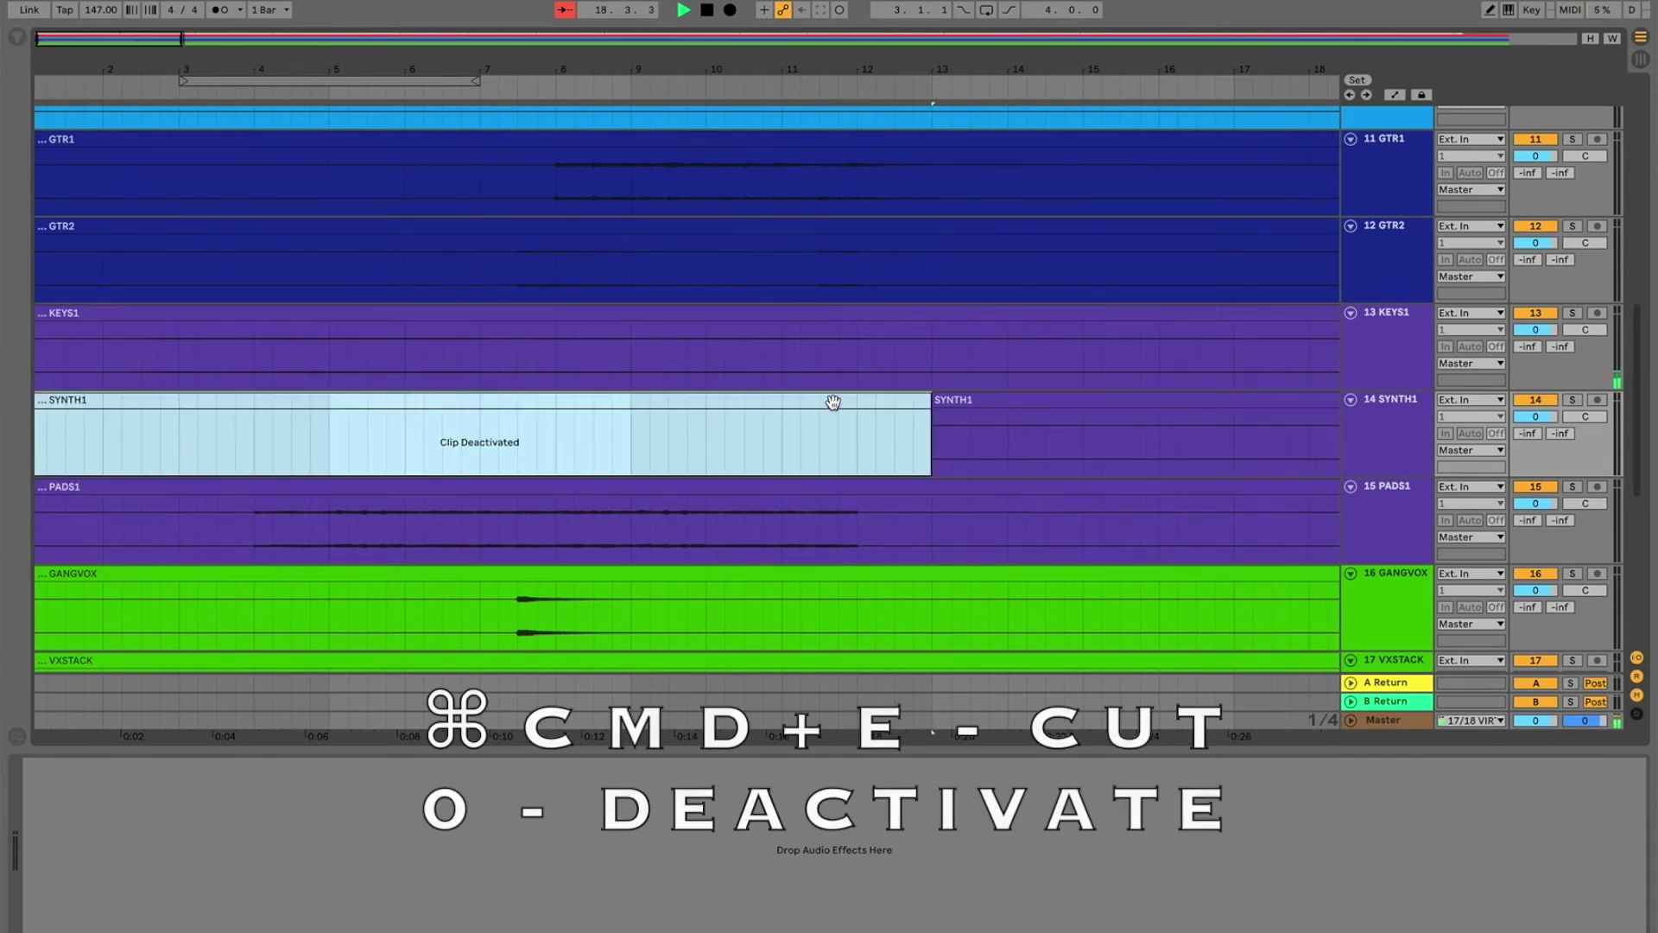
key("minus")
key("minus")
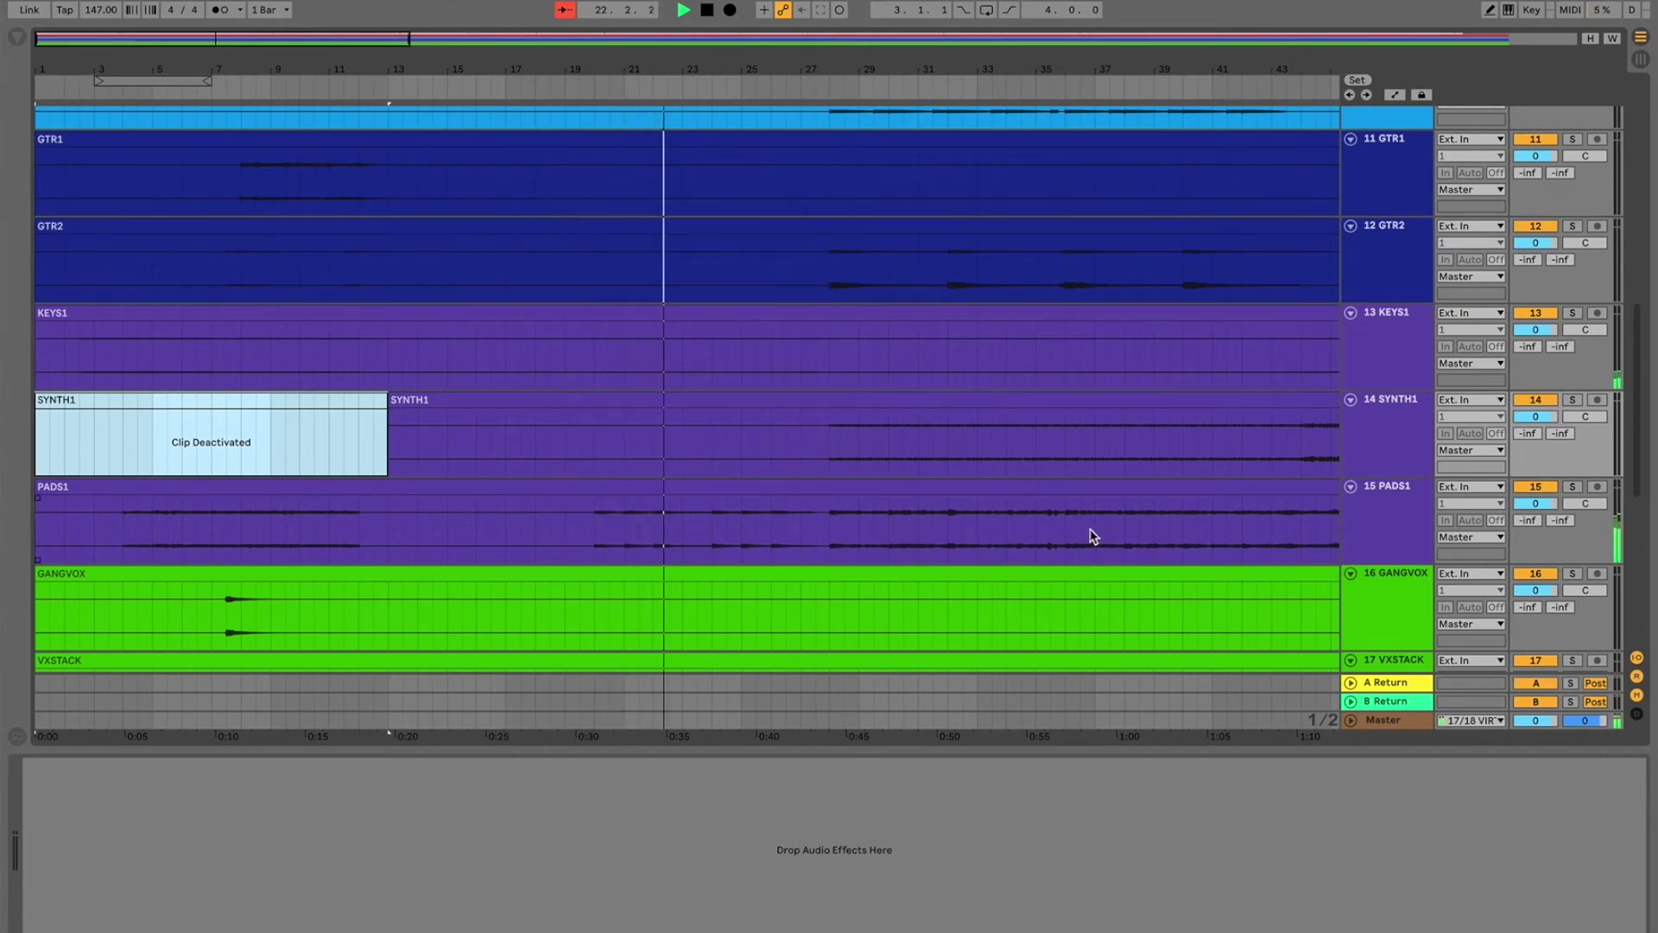
Step: Listen to KEYS1 and SYNTH1 soloed one after the other while the song plays, and clear each solo
left_click(1389, 518)
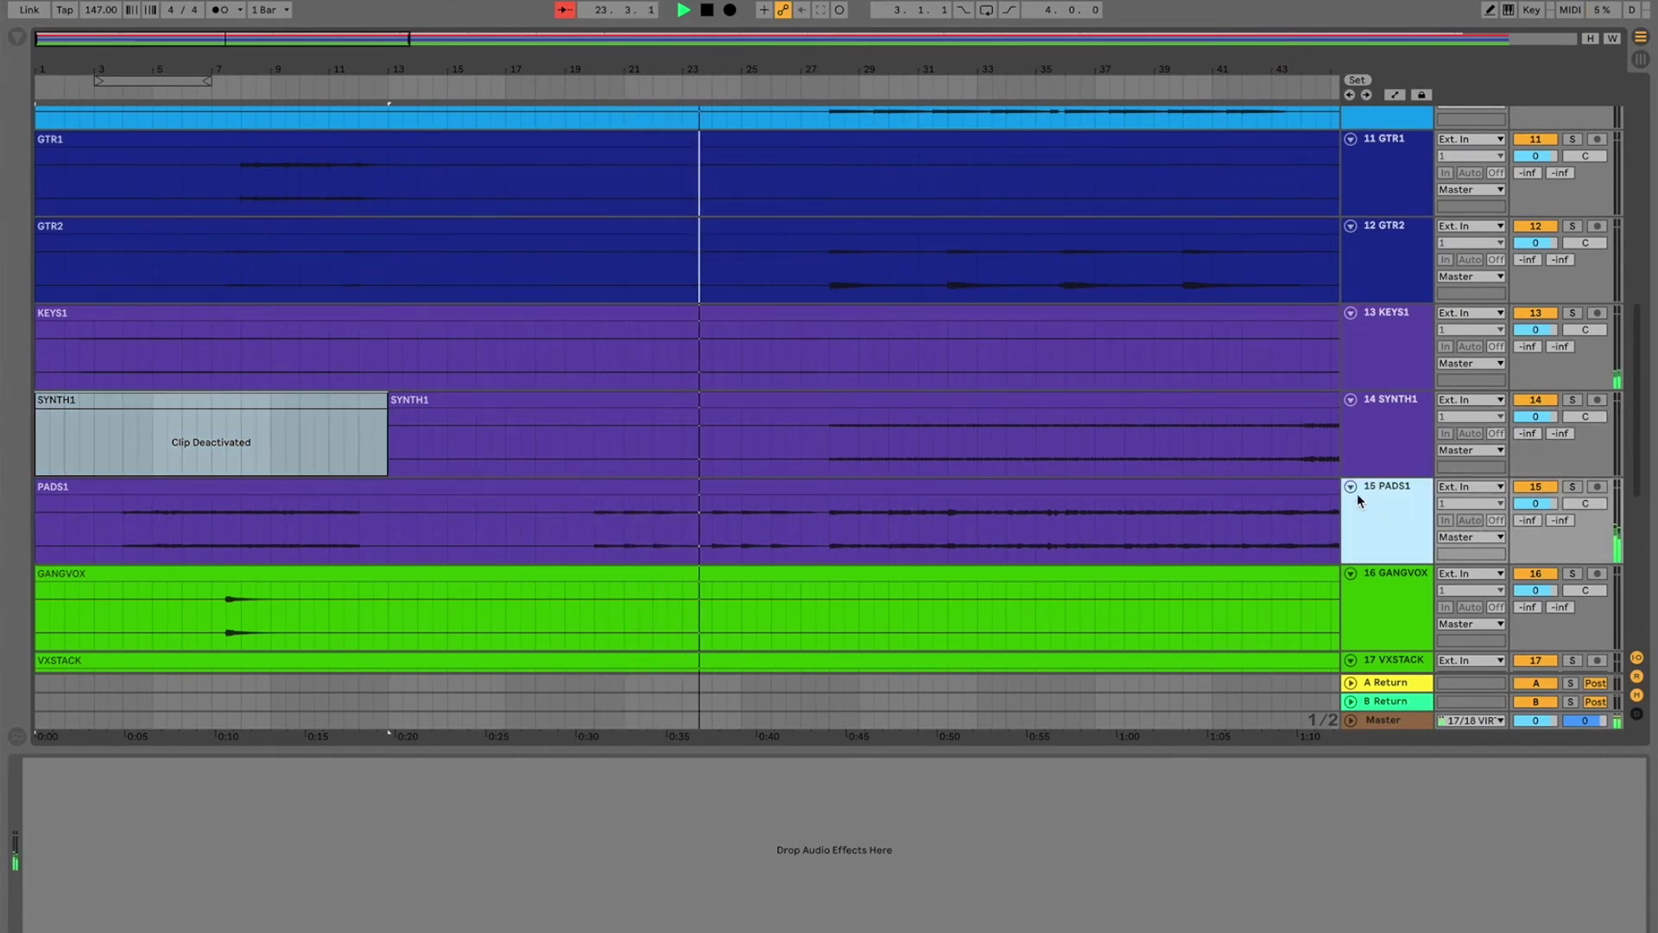
left_click(1577, 314)
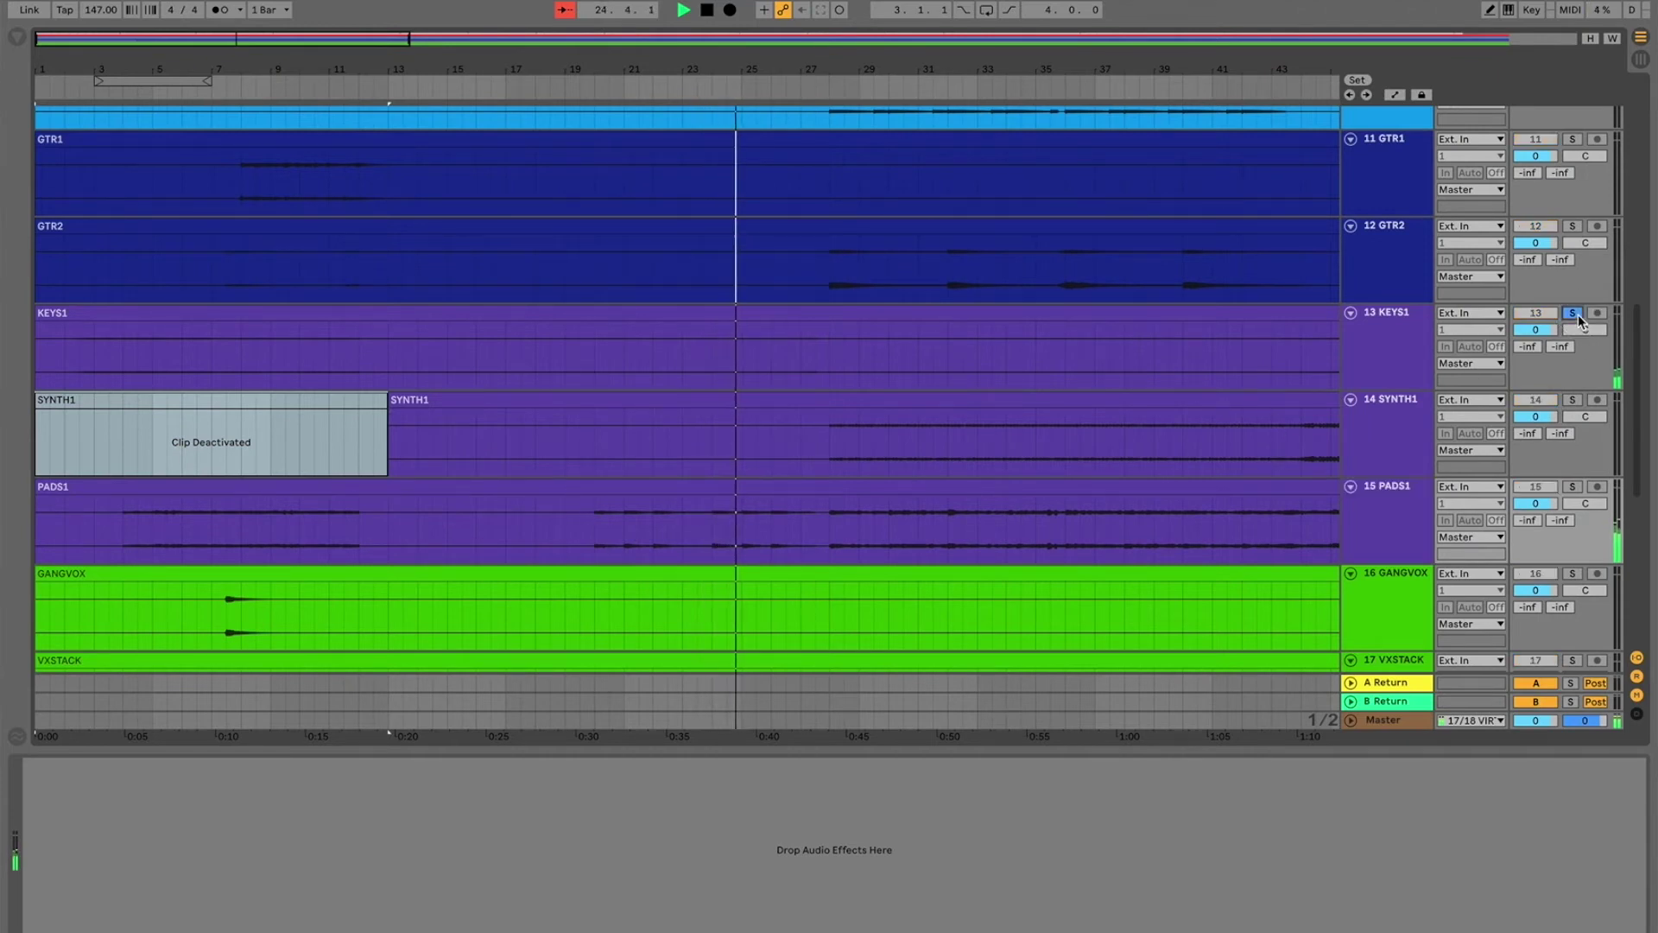
left_click(1578, 314)
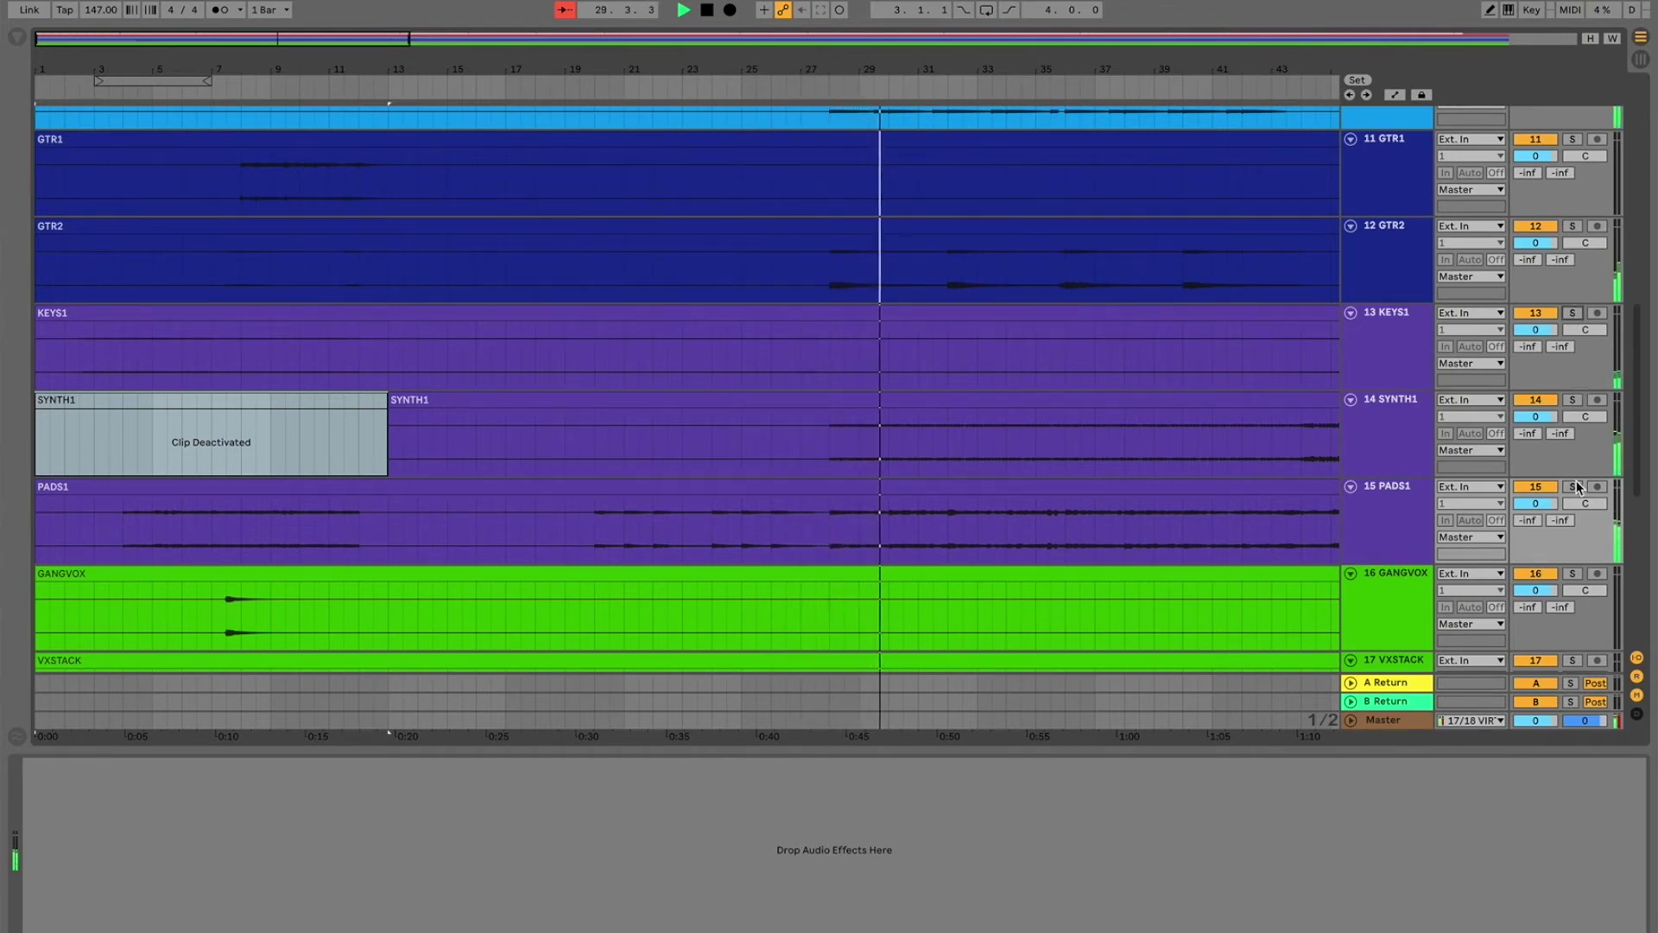
left_click(1574, 400)
left_click(1573, 400)
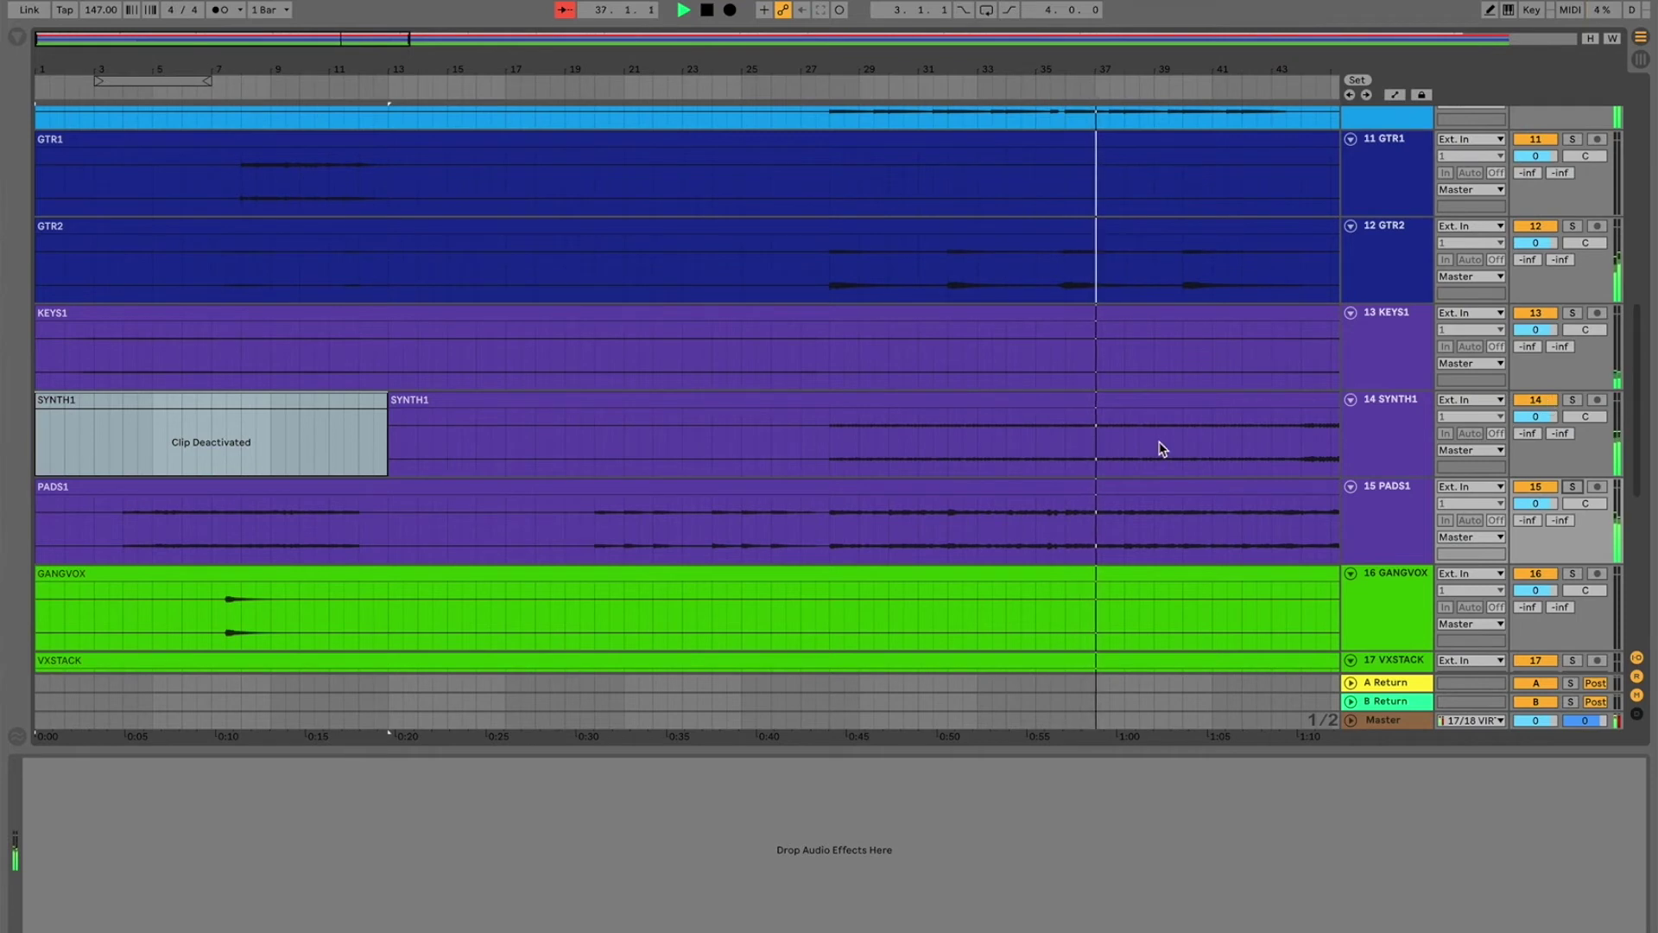
Step: Select the SYNTH1 passage from bar 44 to bar 52, listen to the track soloed, clear the solo and stop playback
scroll(1098, 467, "right", 5)
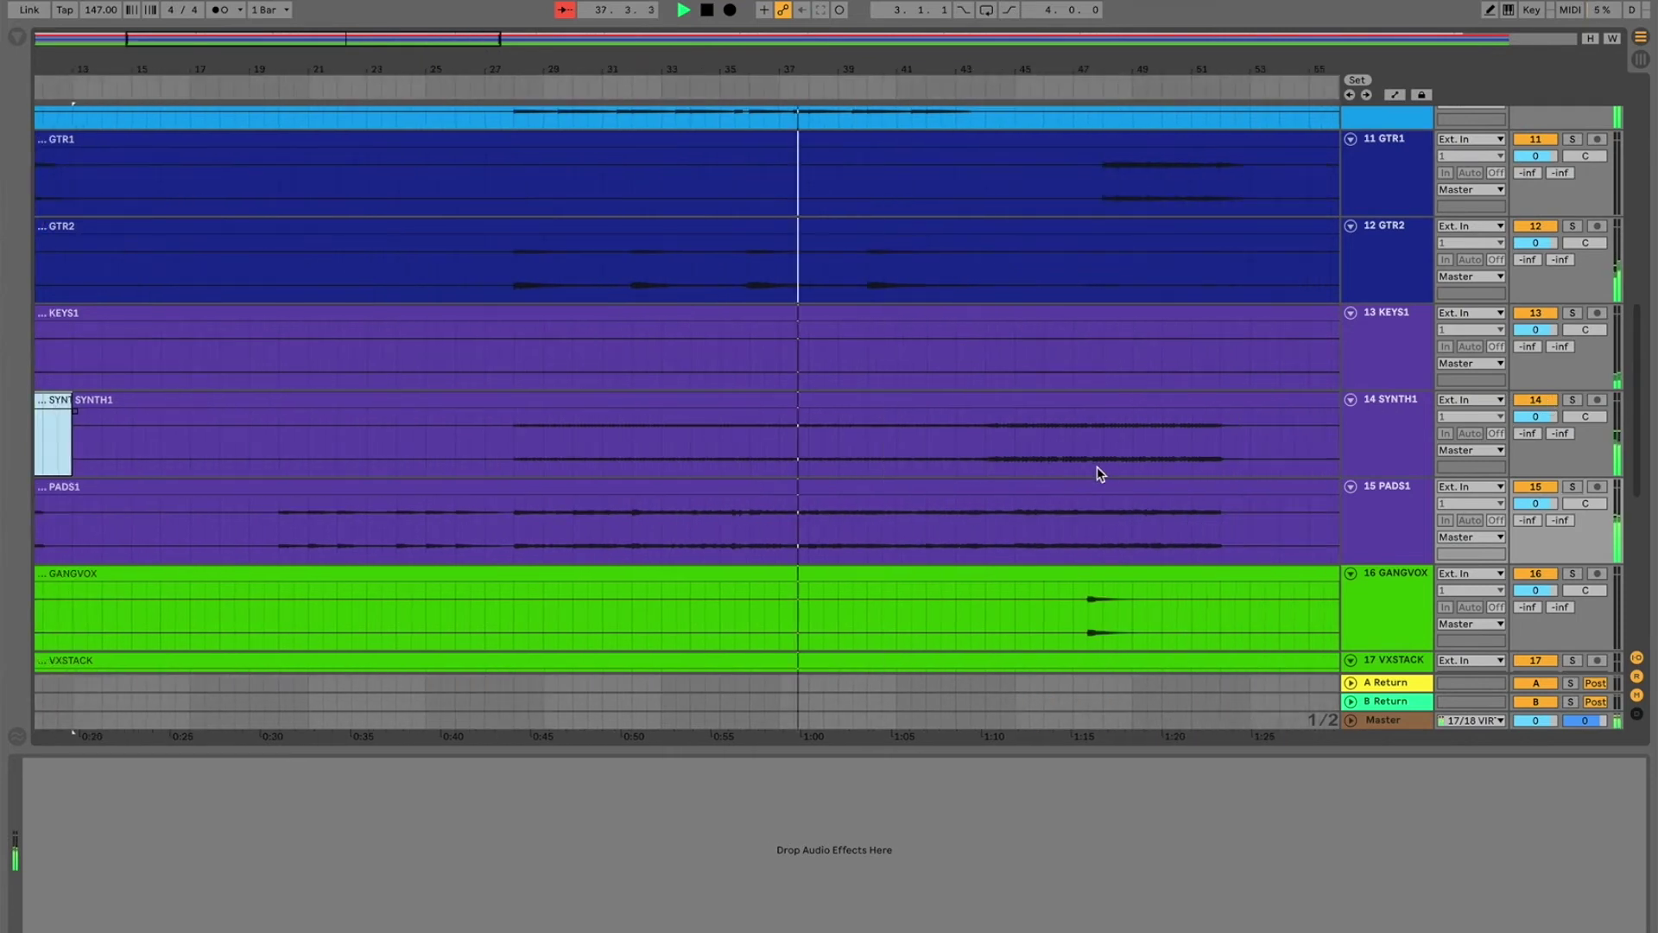
left_click(867, 462)
left_click_drag(975, 432, 1100, 432)
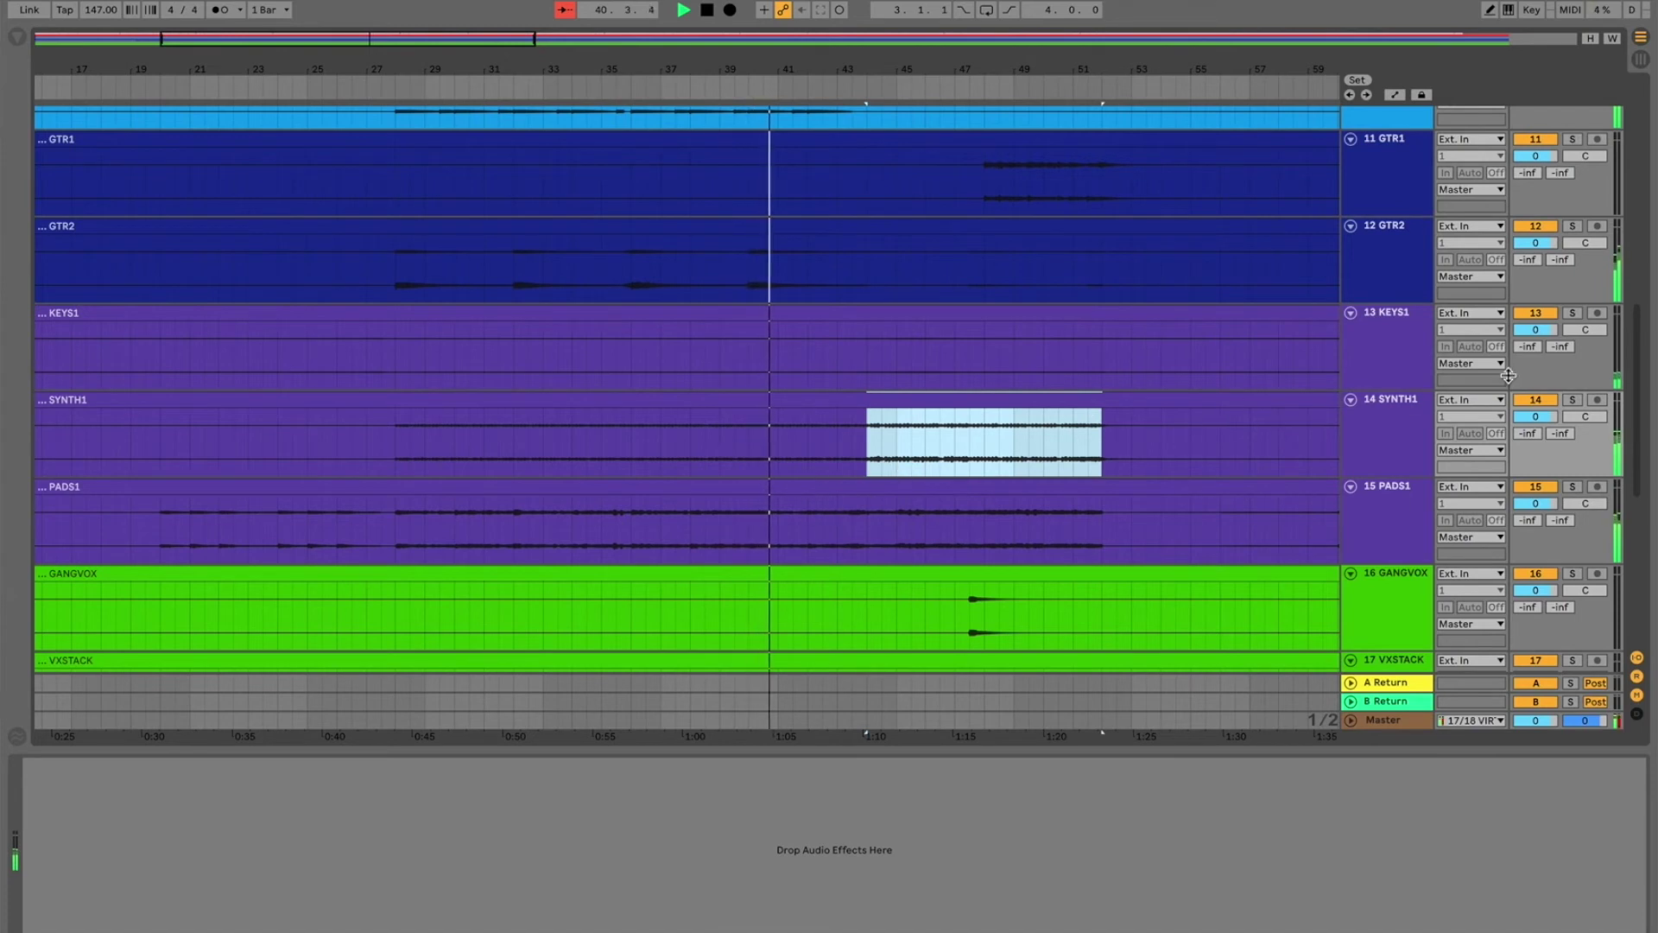
left_click(1572, 400)
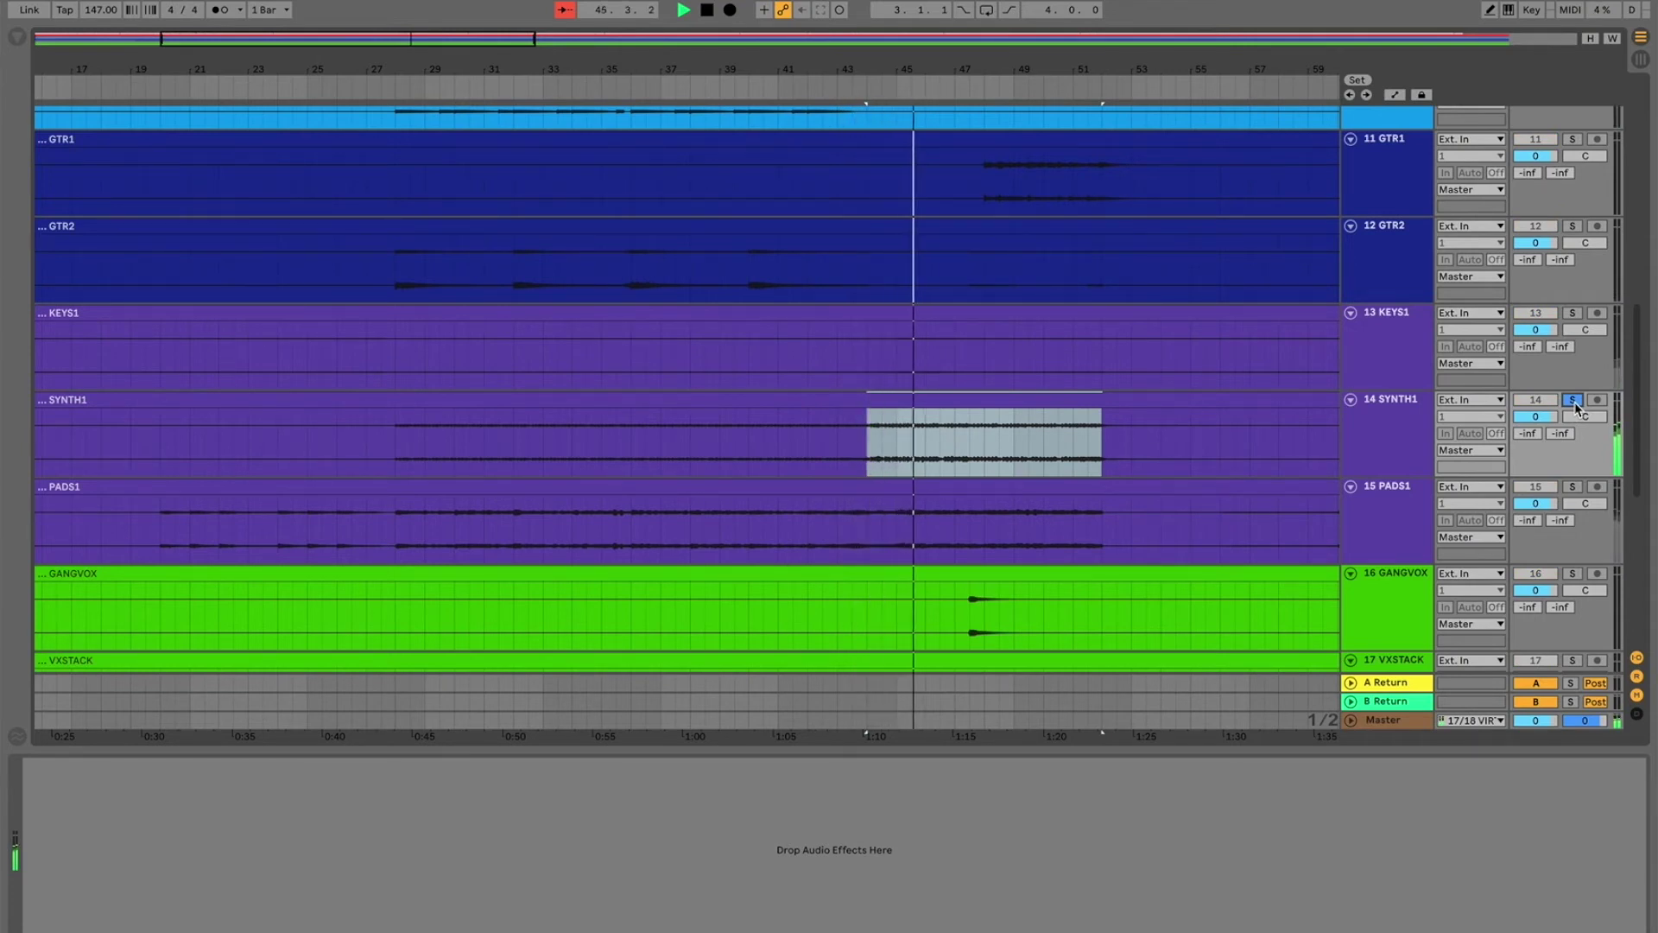
left_click(1572, 400)
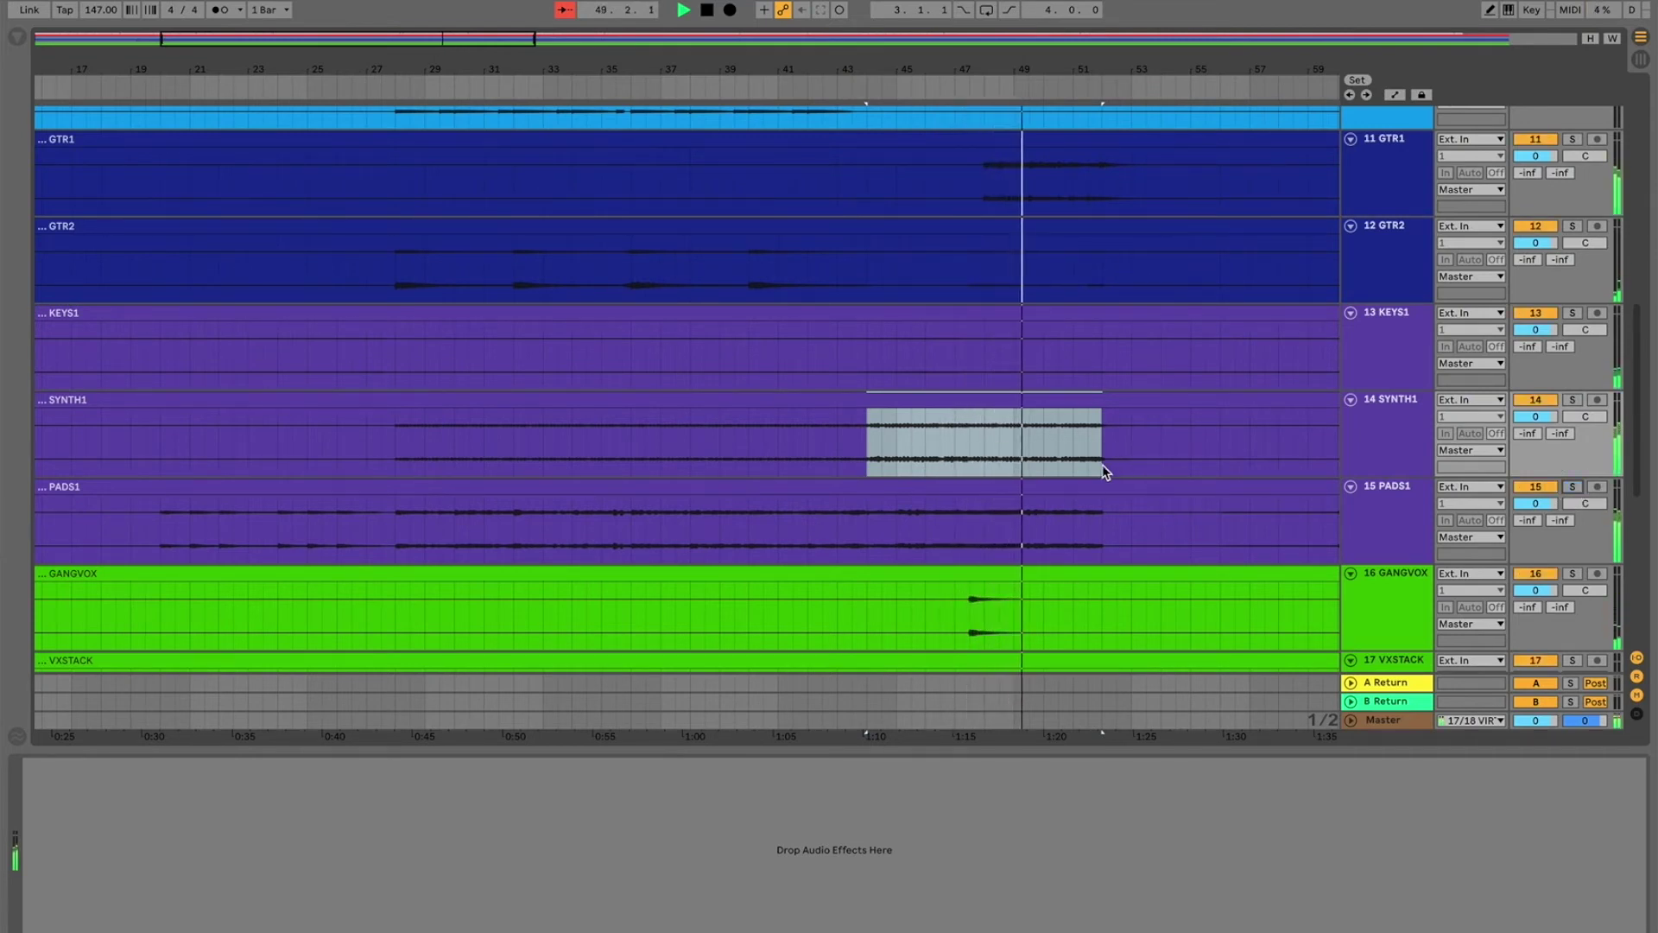
left_click(867, 447)
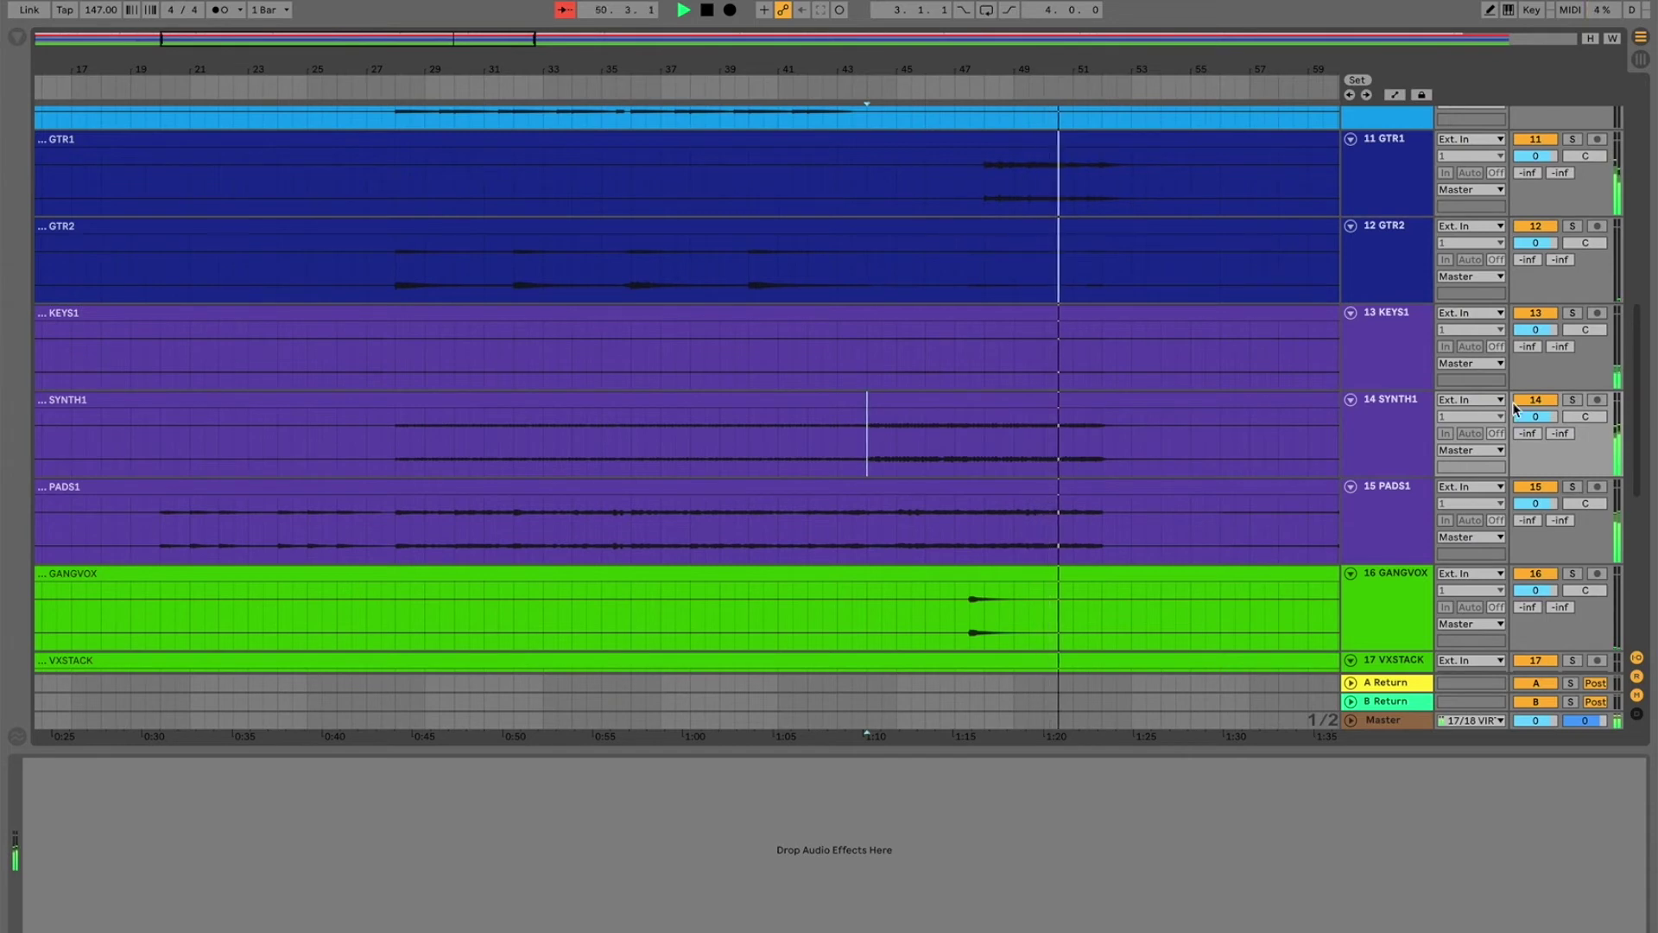
left_click(1573, 399)
left_click(1572, 400)
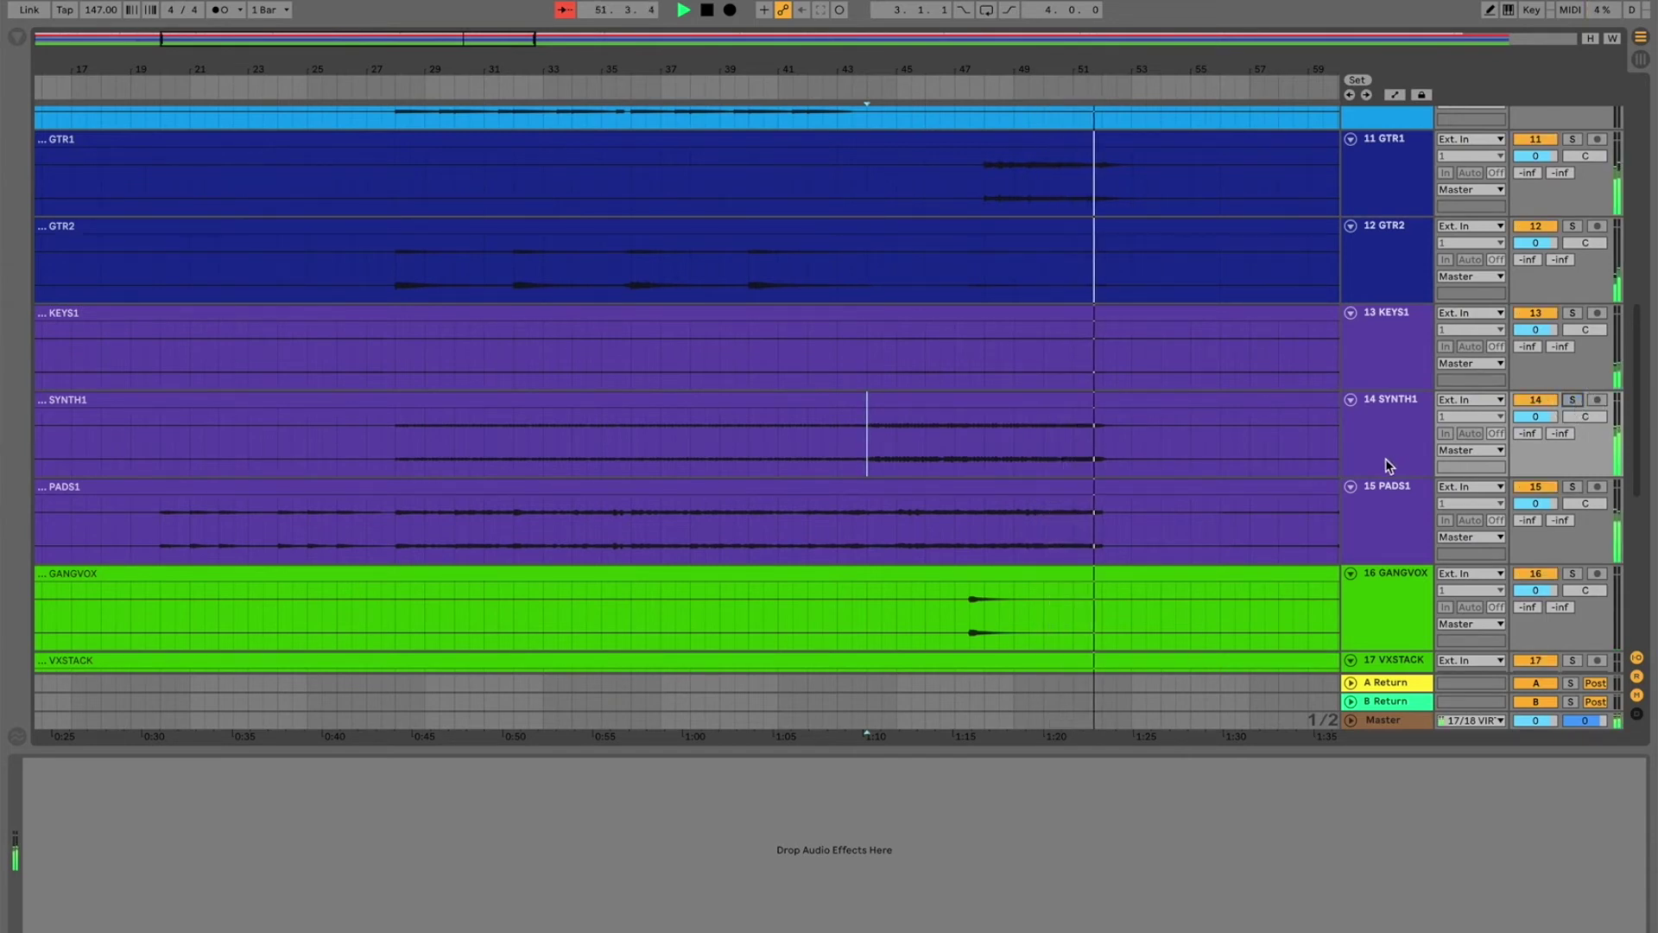
key("space")
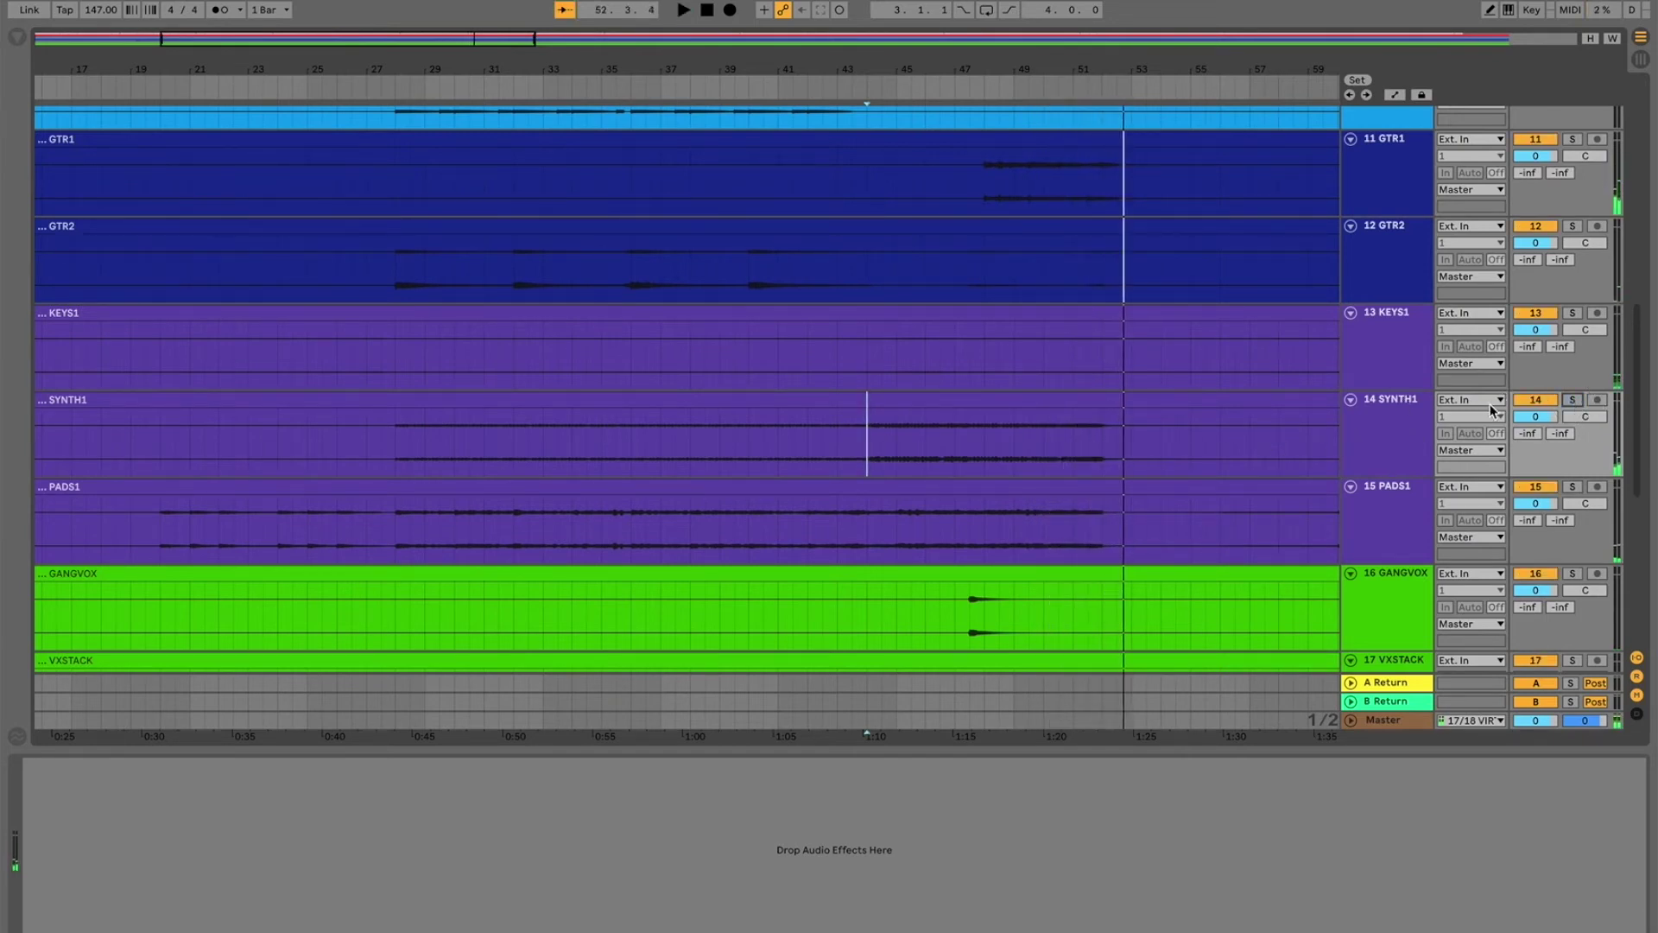
Step: Mute the SYNTH1 track and fold it in the arrangement
left_click(1537, 400)
left_click(1350, 400)
scroll(361, 447, "left", 5)
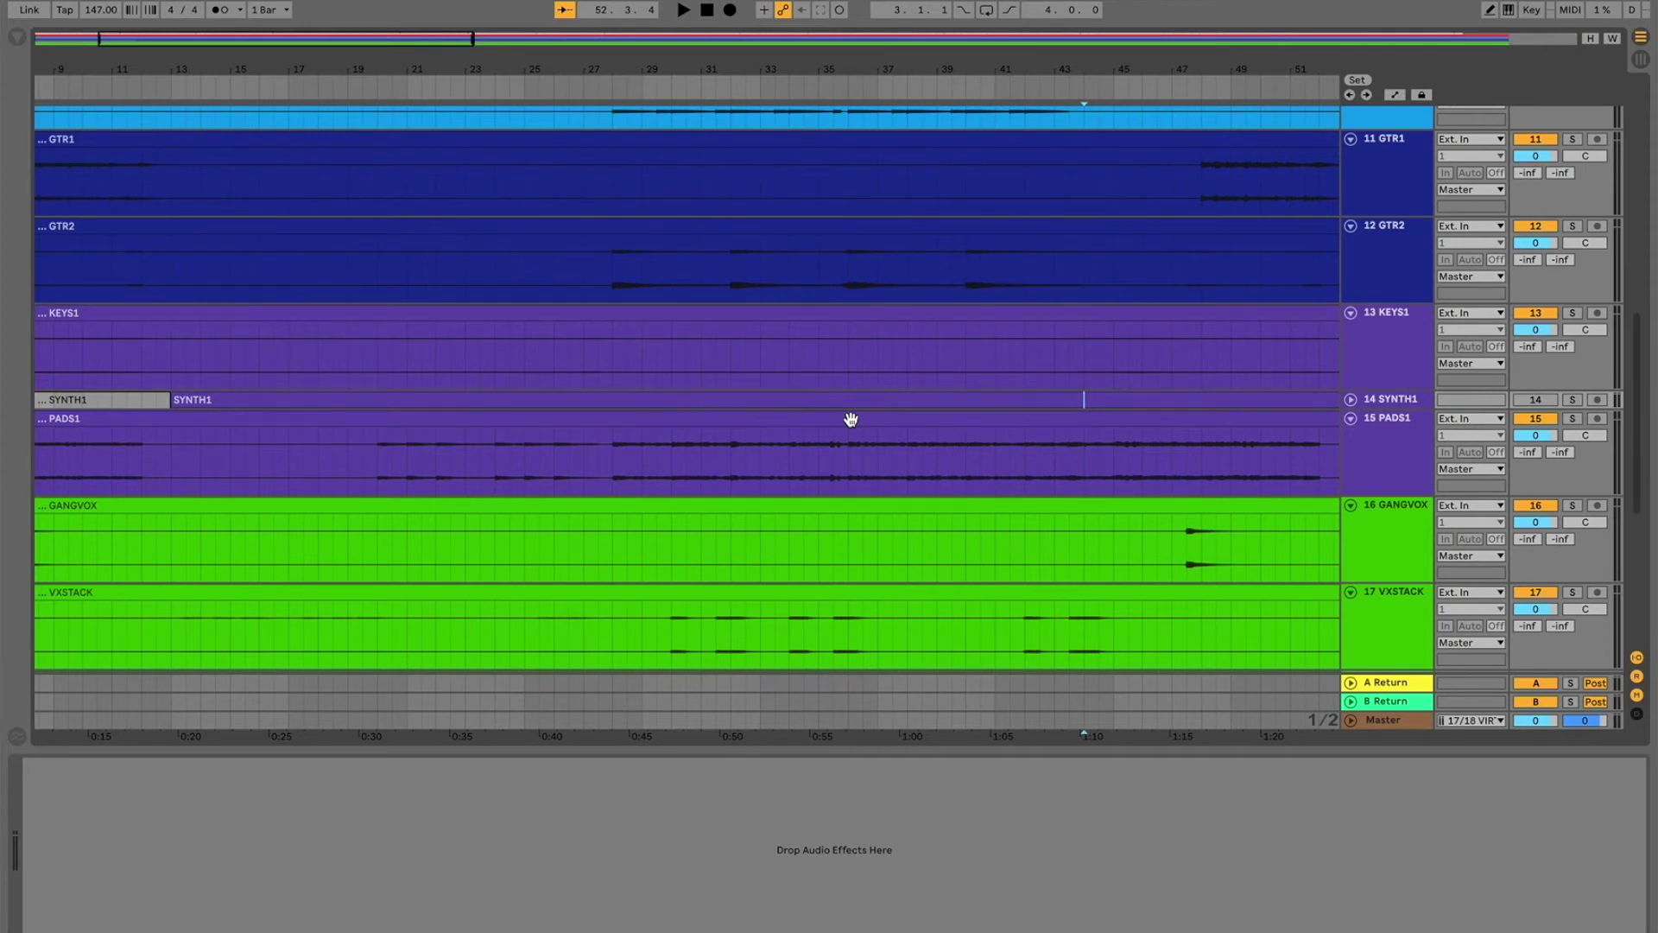
Step: Play the song from bar 28 with PADS1 soloed, and clear the solo after listening
scroll(851, 420, "up", 5)
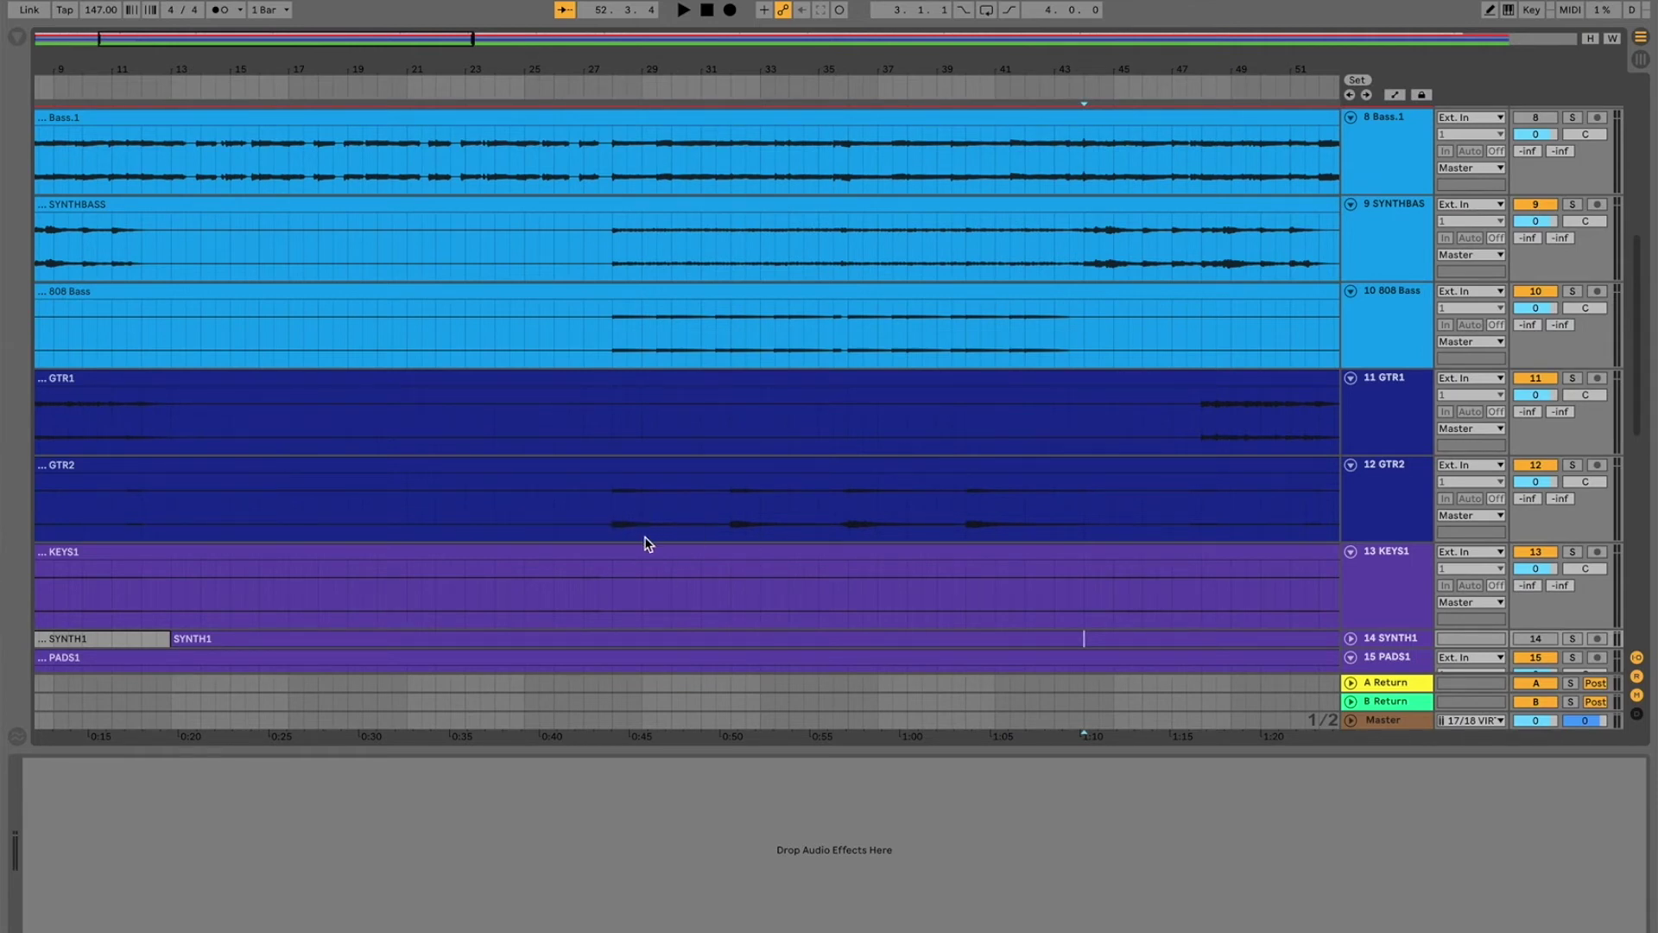
scroll(1217, 536, "down", 4)
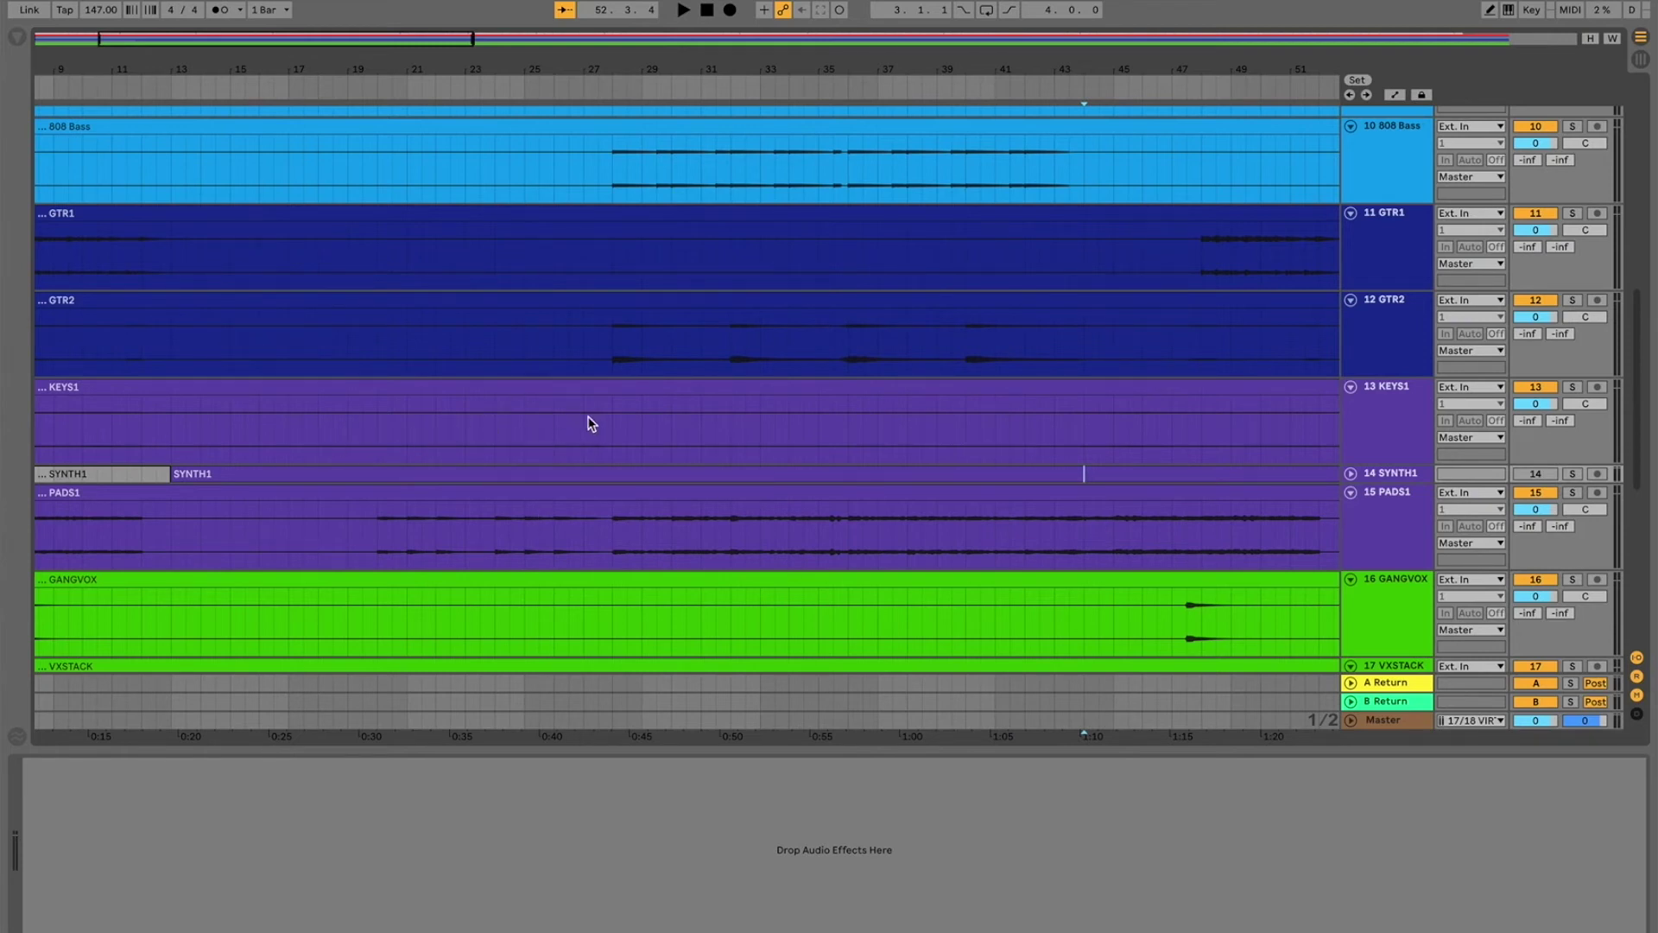
left_click(626, 556)
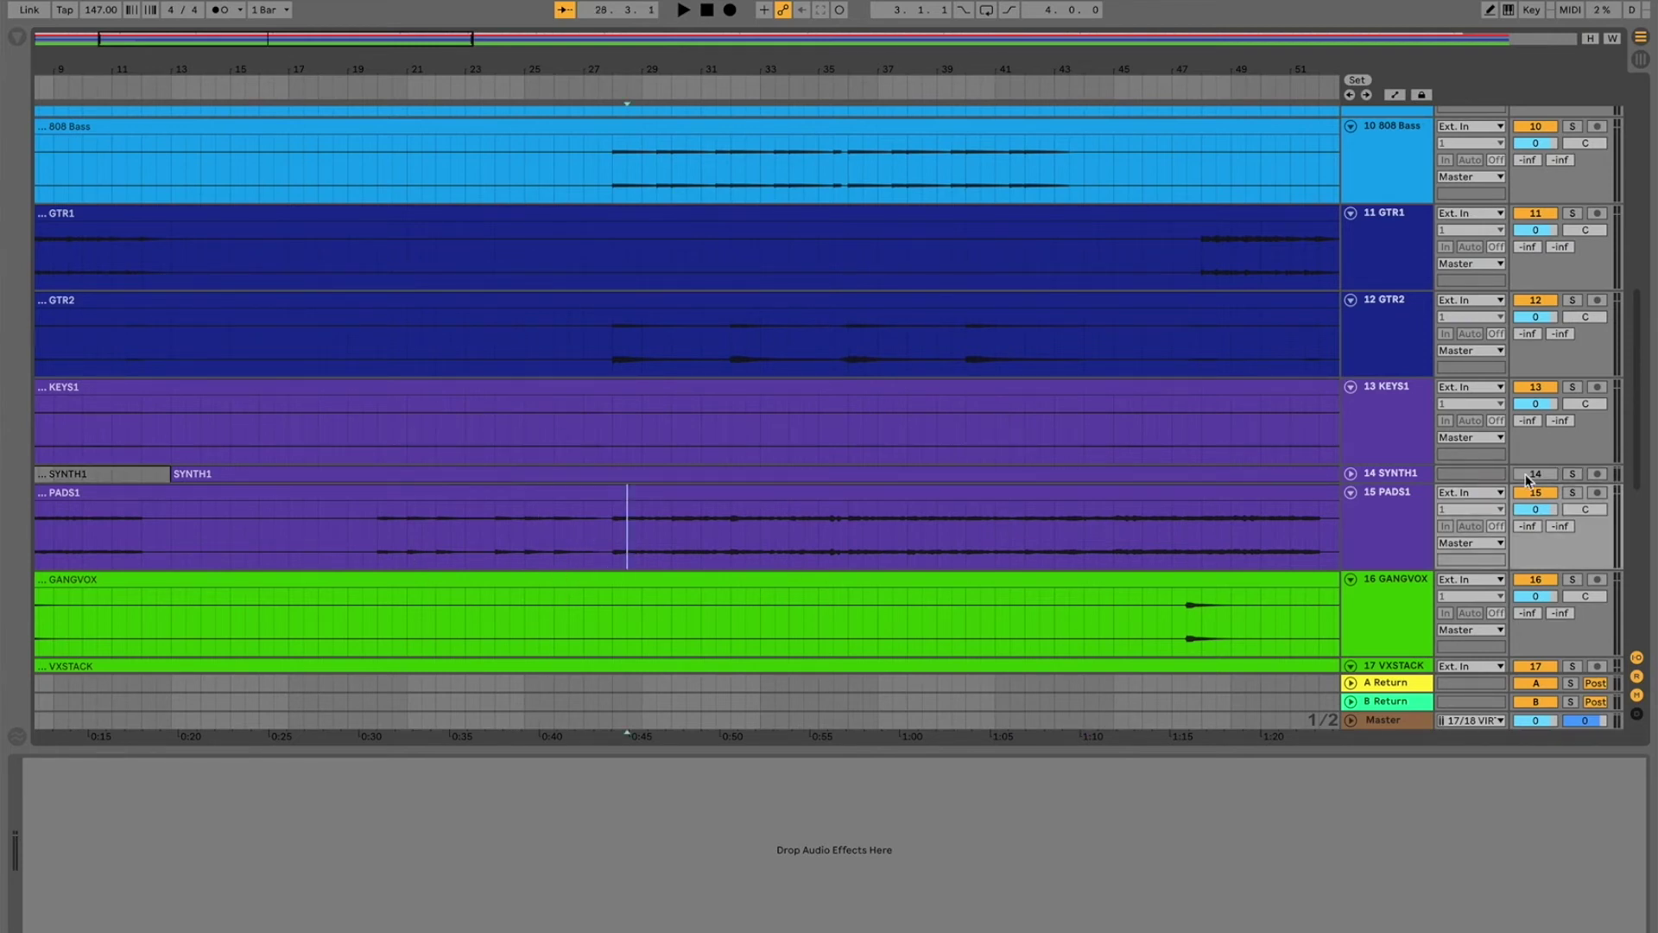
left_click(1573, 494)
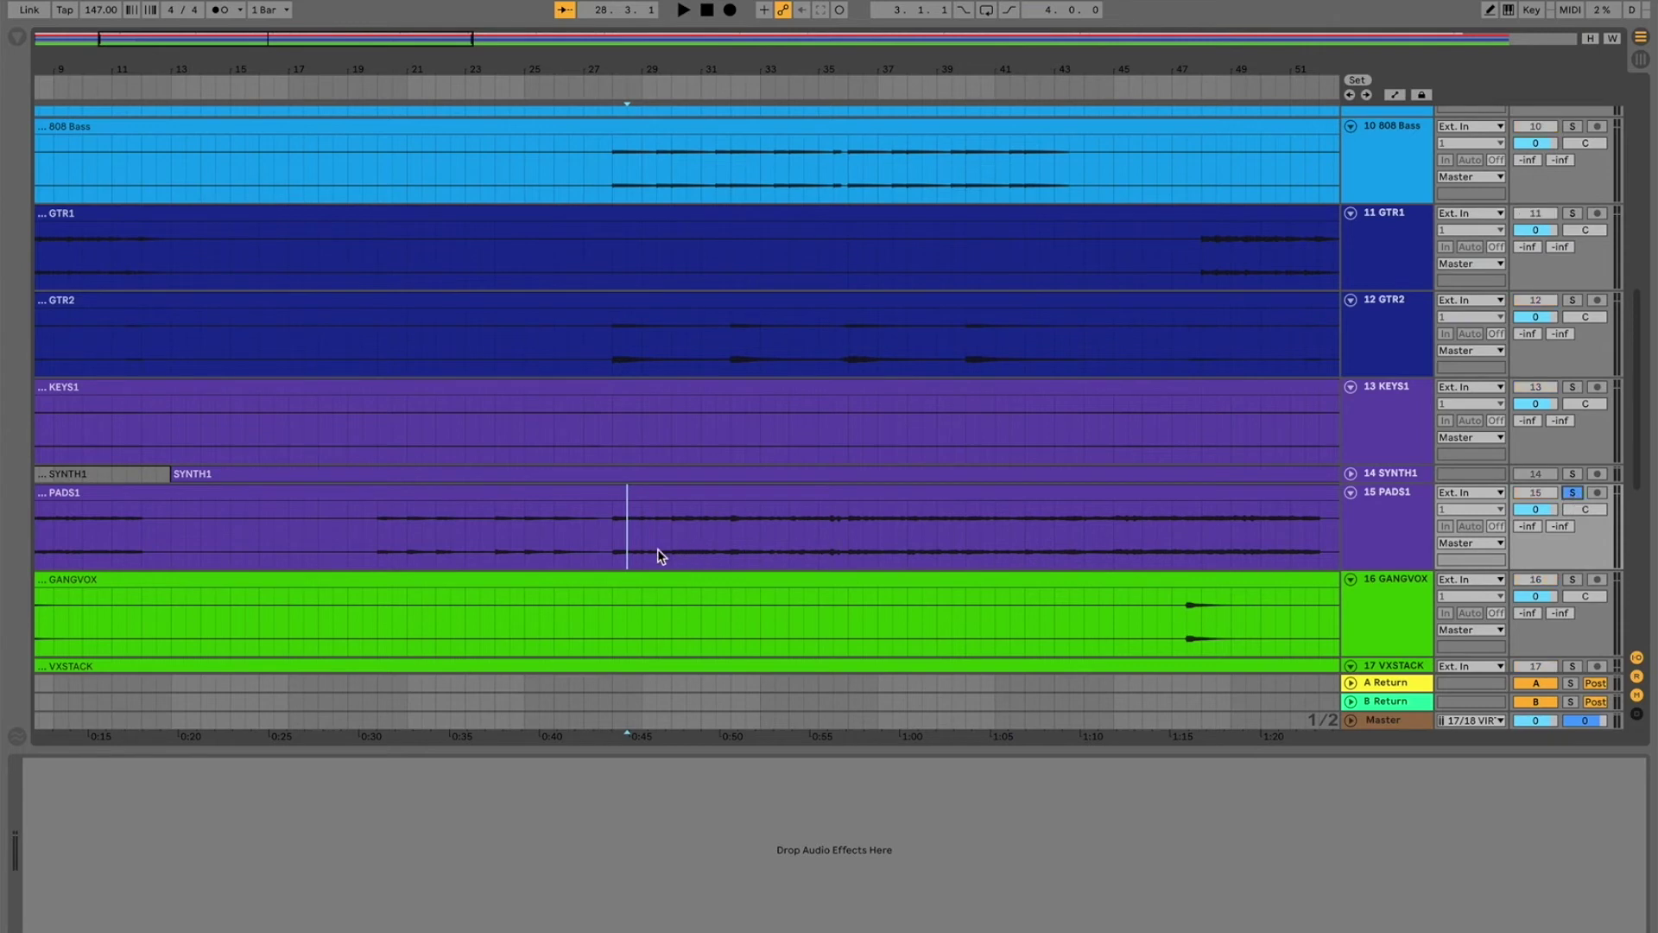
left_click(615, 561)
key("space")
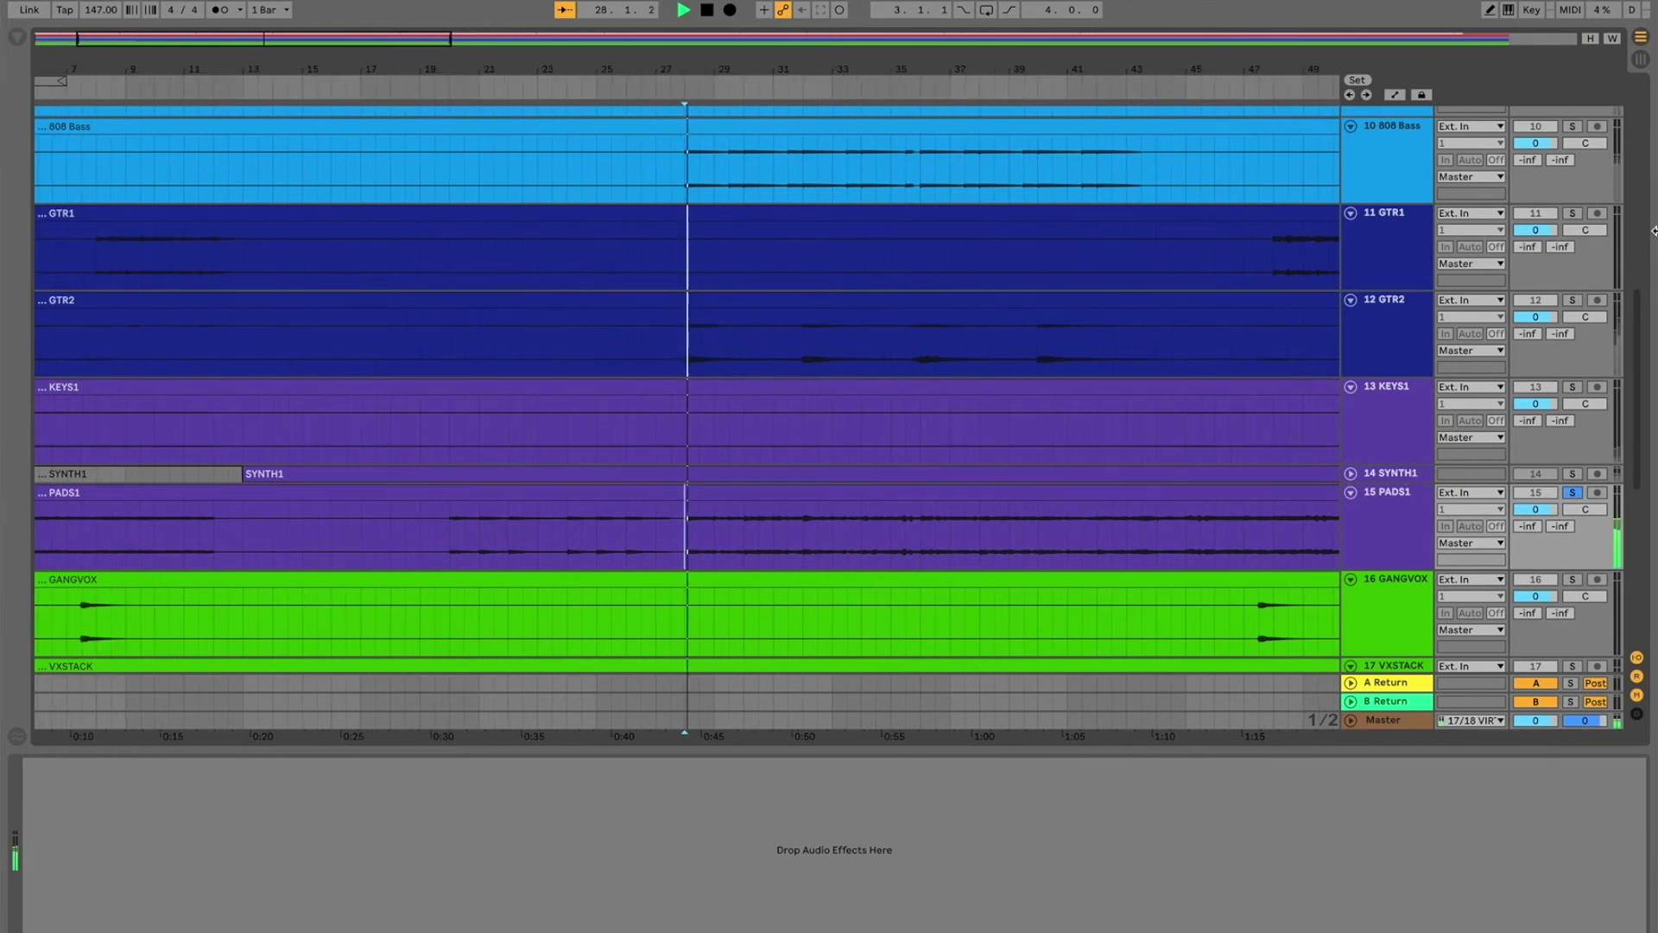
left_click(1573, 493)
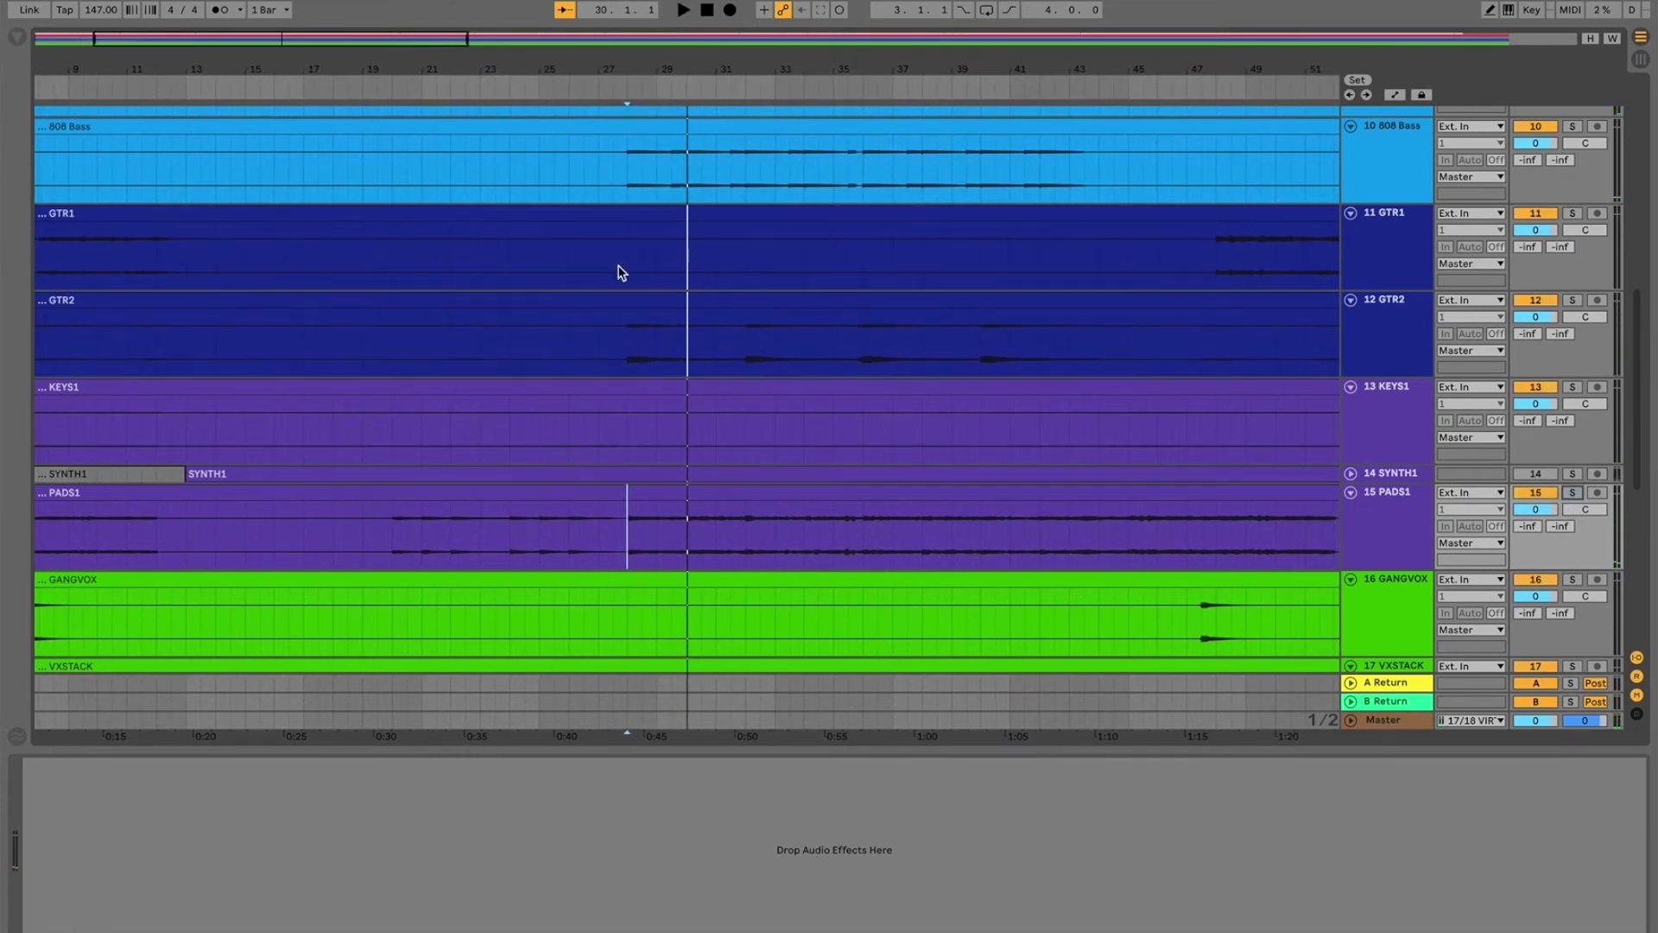
Step: Play the song from bar 8, listening to GTR1 and GTR2 soloed one after the other
scroll(618, 273, "left", 5)
left_click(245, 270)
key("space")
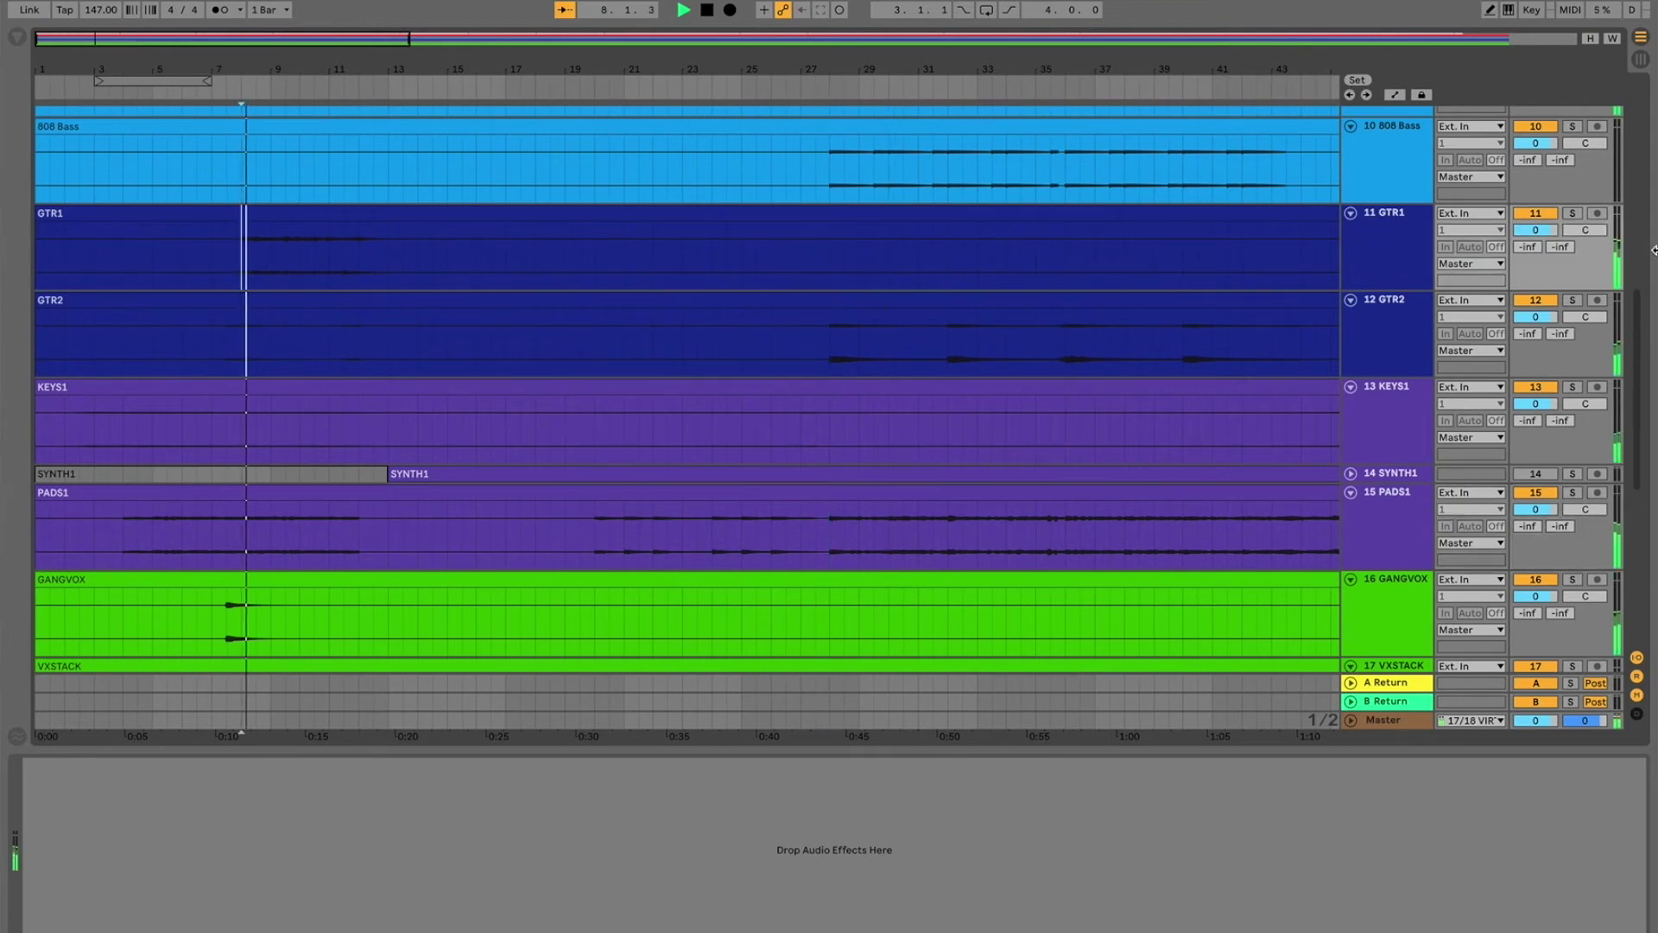
left_click(1573, 214)
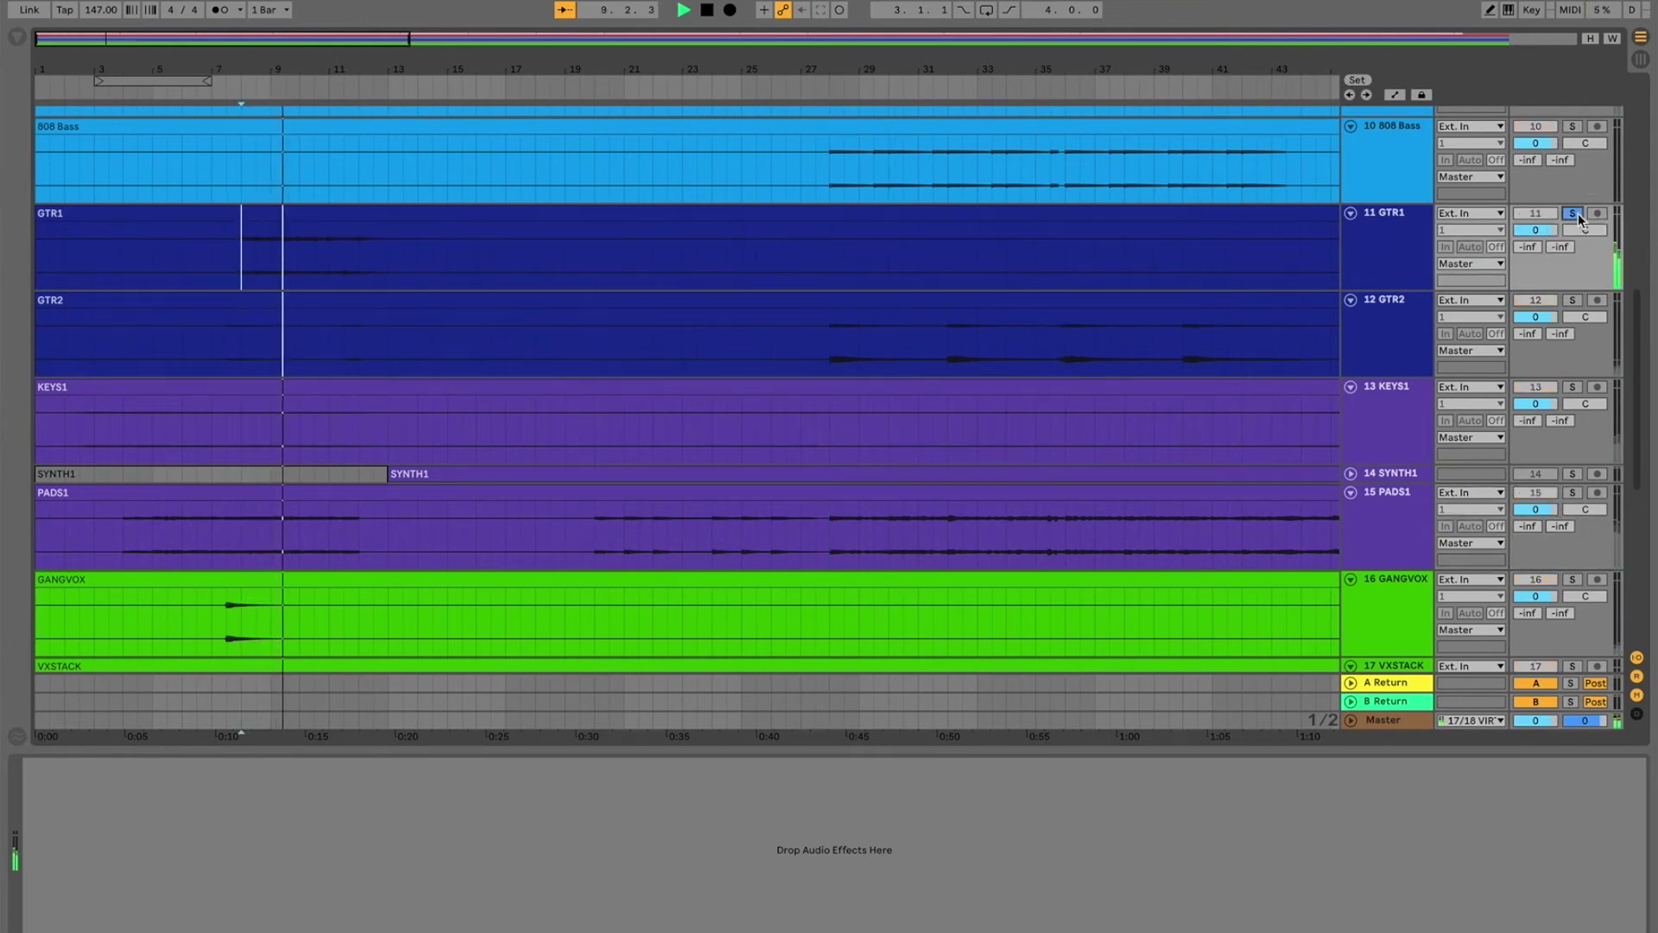
left_click(1574, 300)
left_click(1574, 300)
Step: Listen to GTR2 soloed from bar 28, and to GTR1 soloed from bar 48
left_click(833, 265)
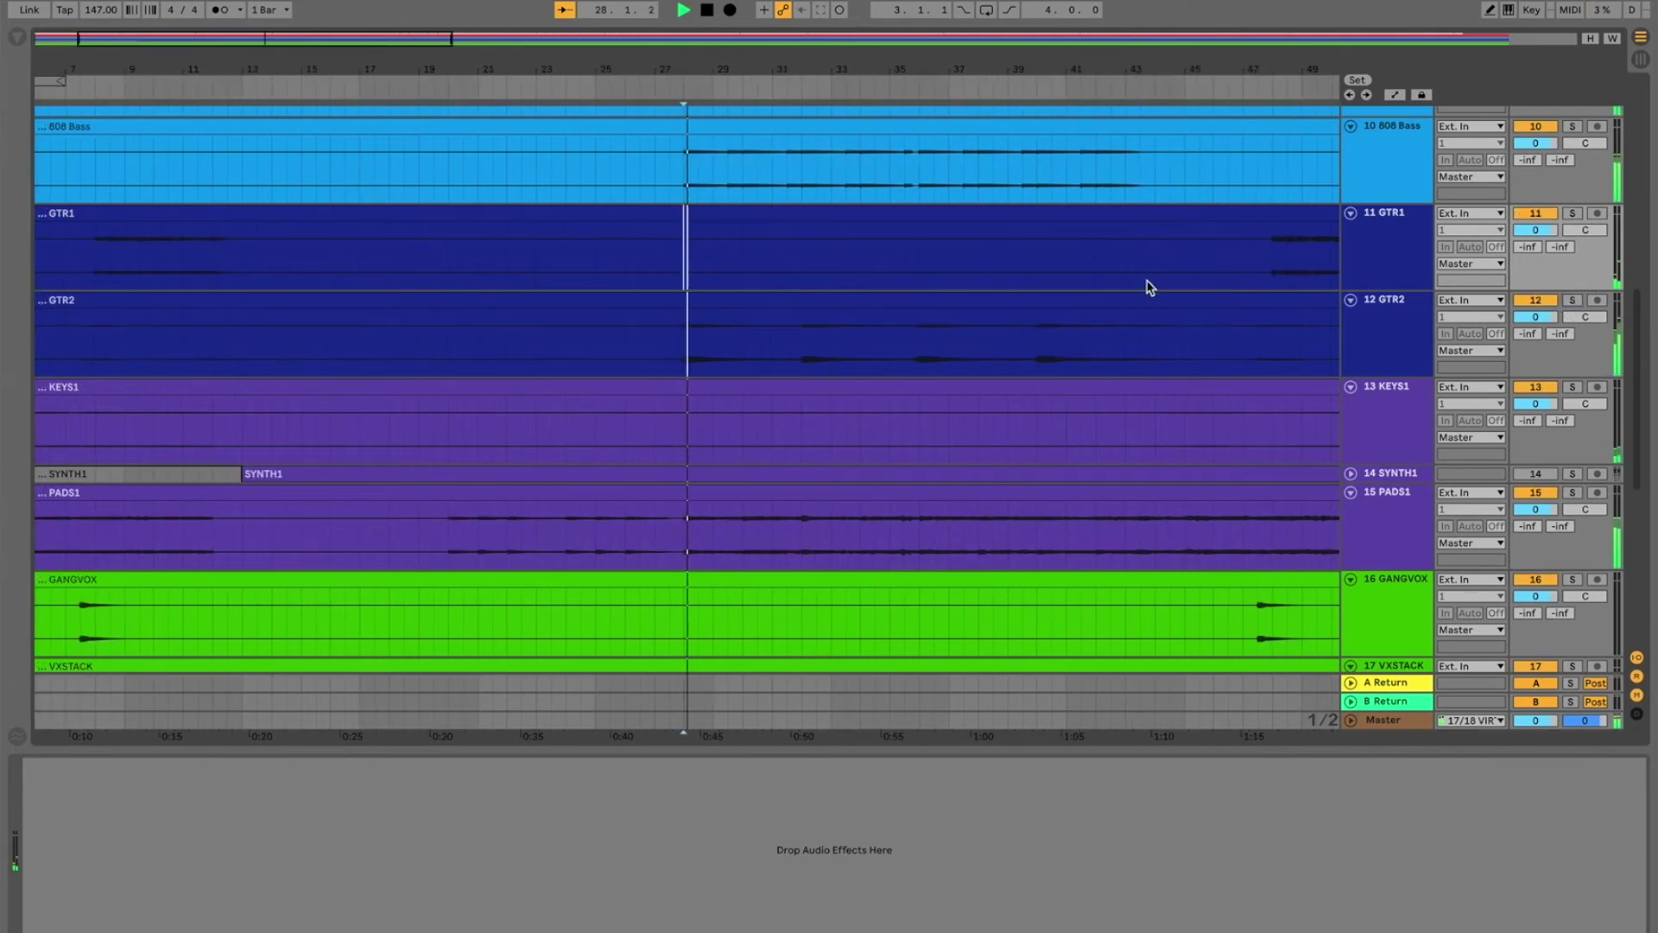
left_click(1573, 300)
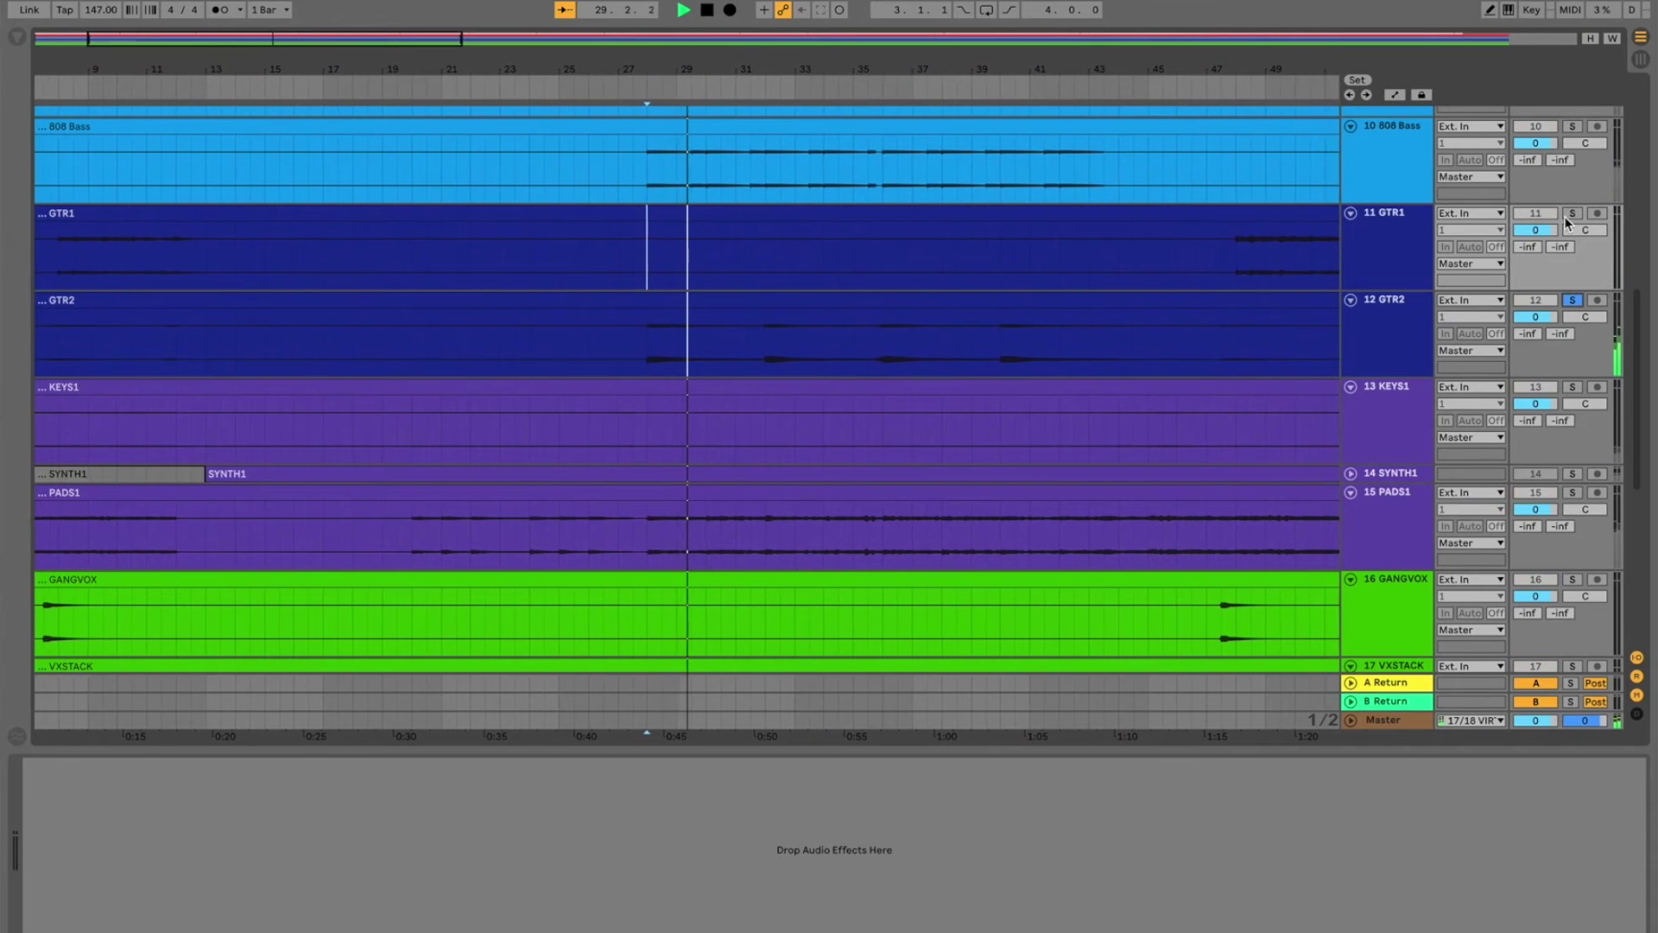
left_click(1573, 300)
left_click(1046, 257)
left_click(1574, 214)
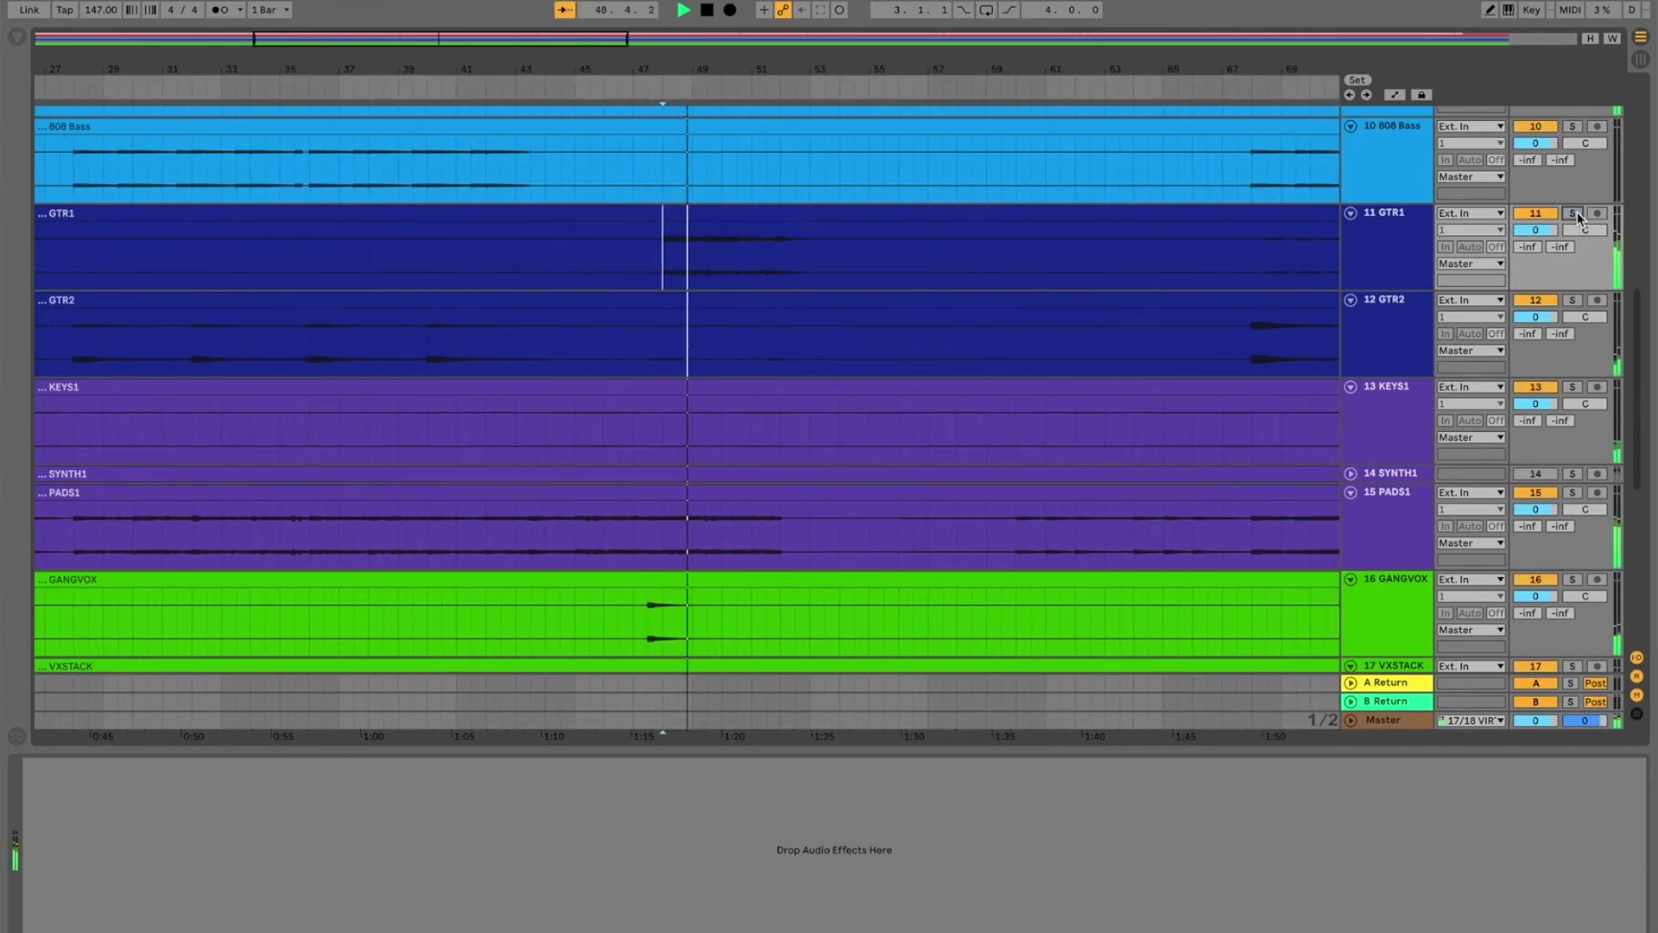
Step: Clear the GTR1 solo, play GTR2 soloed from bar 40, and clear its solo and stop playback after listening
left_click(438, 354)
left_click(1573, 213)
key("space")
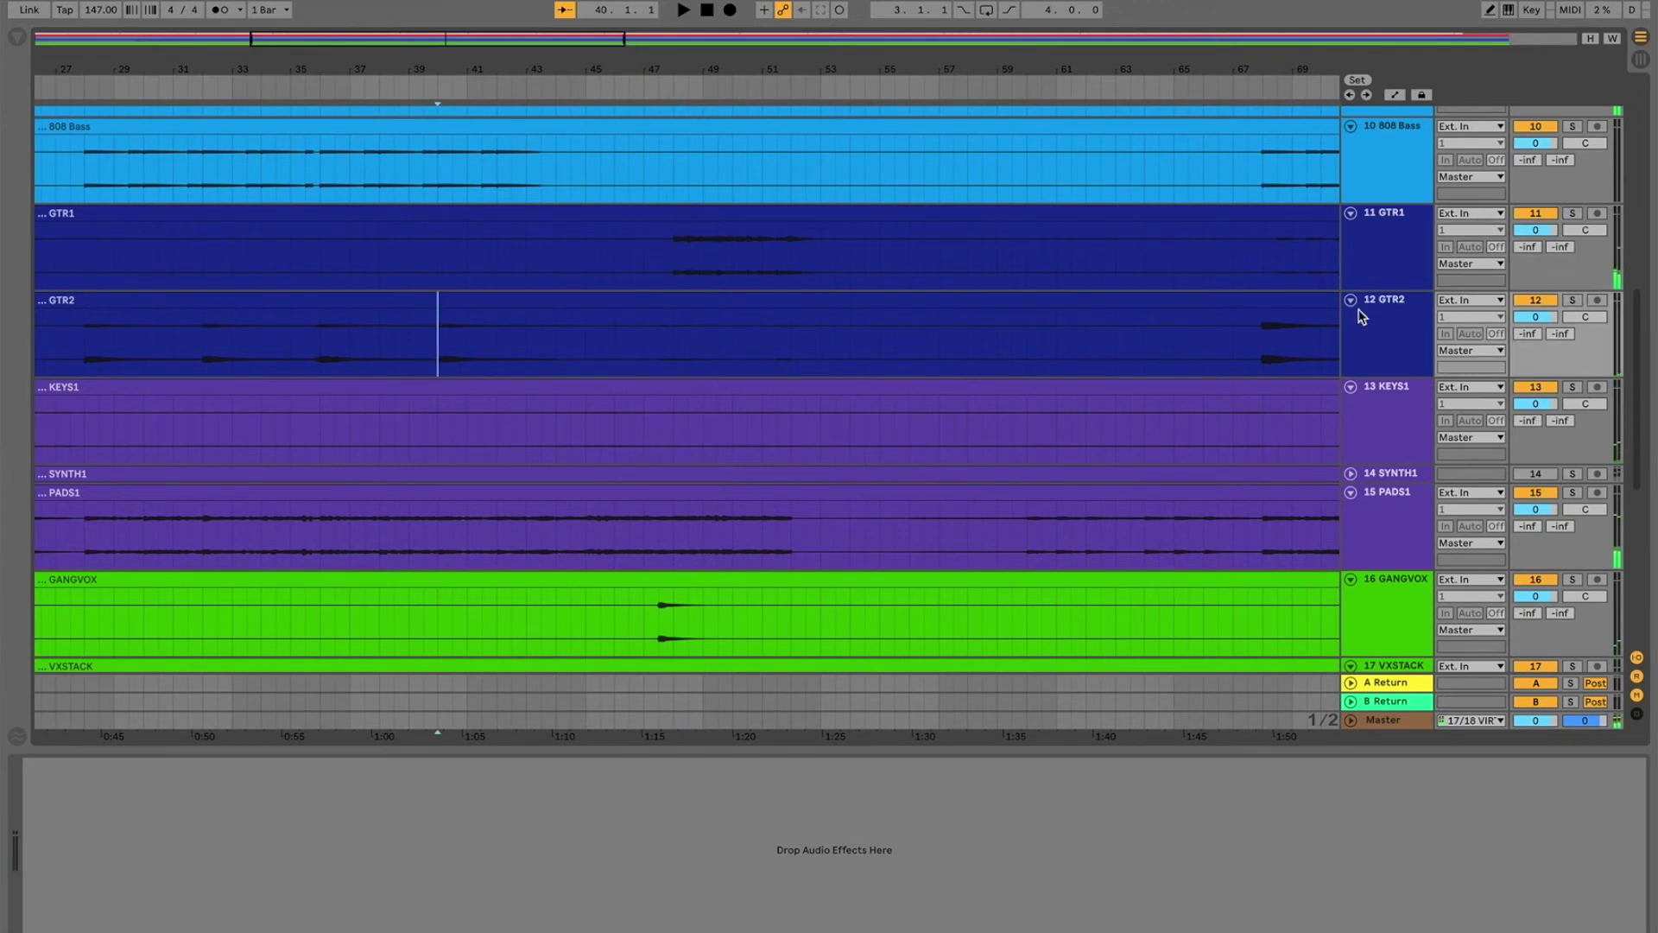
left_click(1573, 301)
key("space")
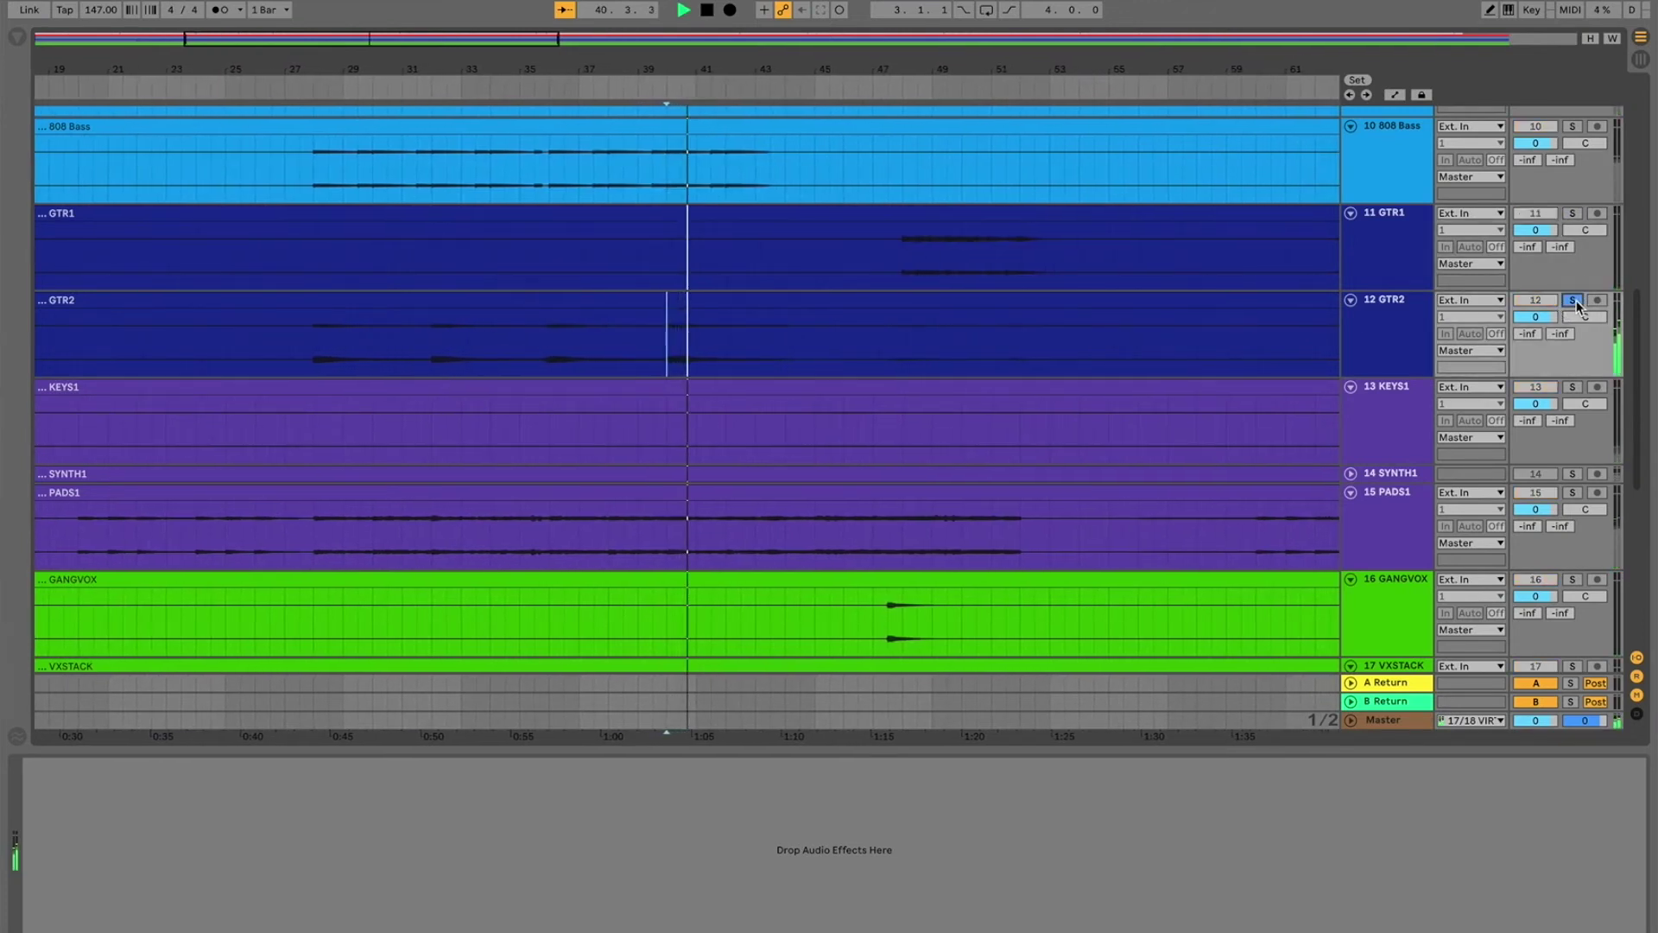
left_click(1573, 301)
key("space")
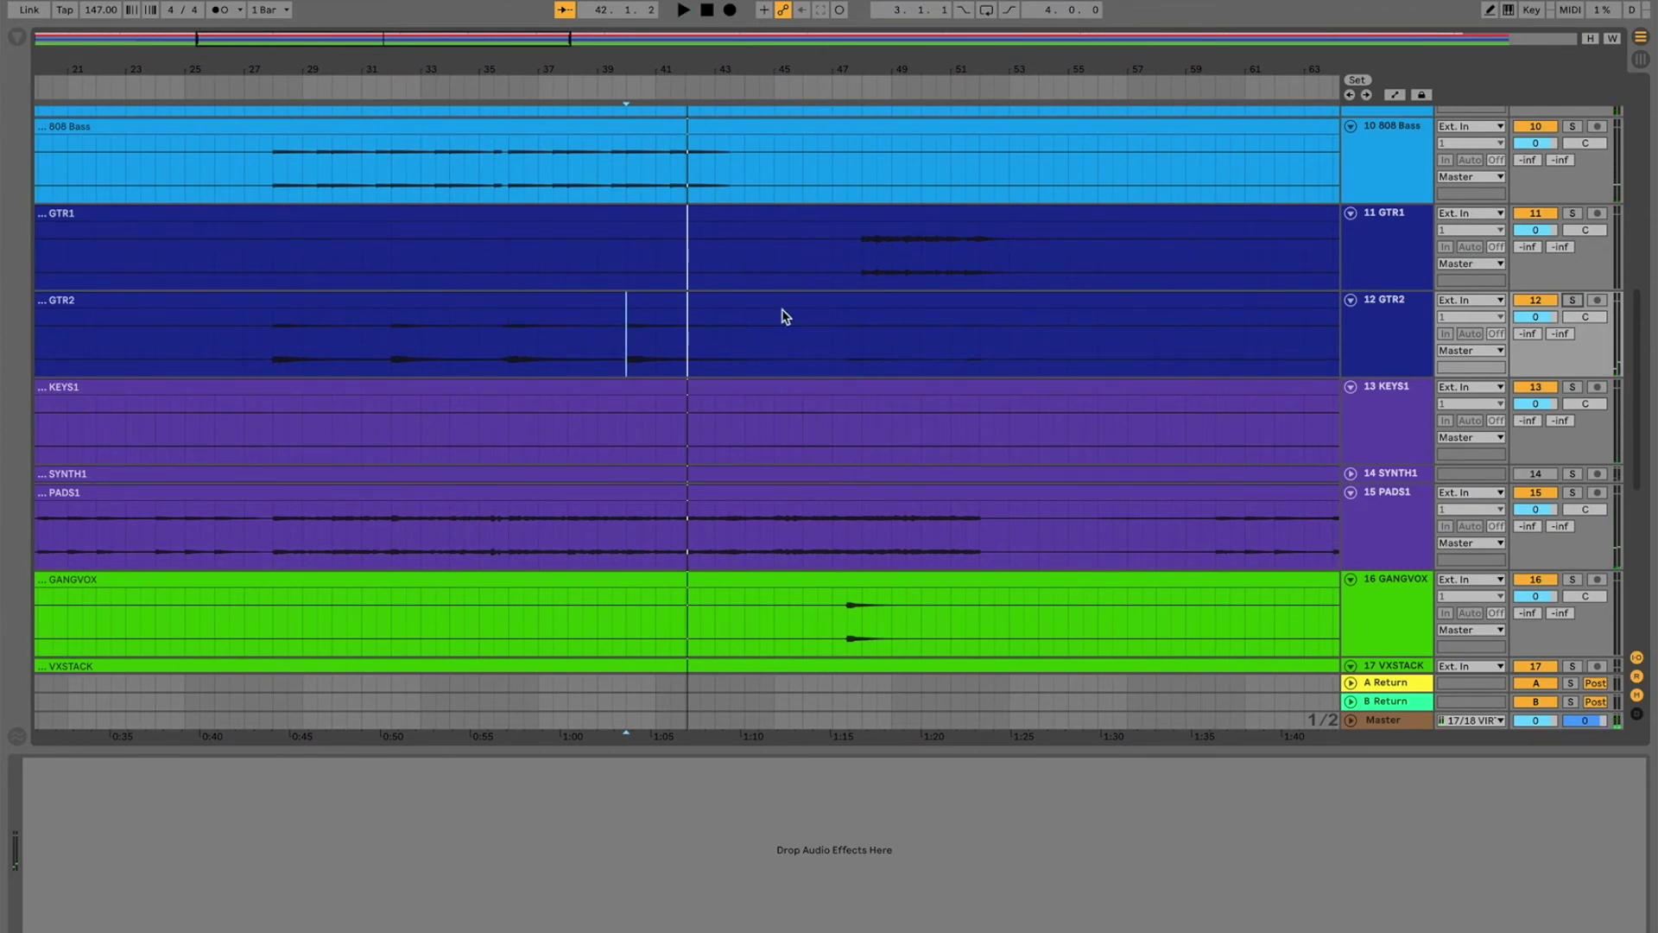
Step: Play the song from bar 26 with GTR2 soloed, and clear the solo to hear it in the mix
left_click(287, 370)
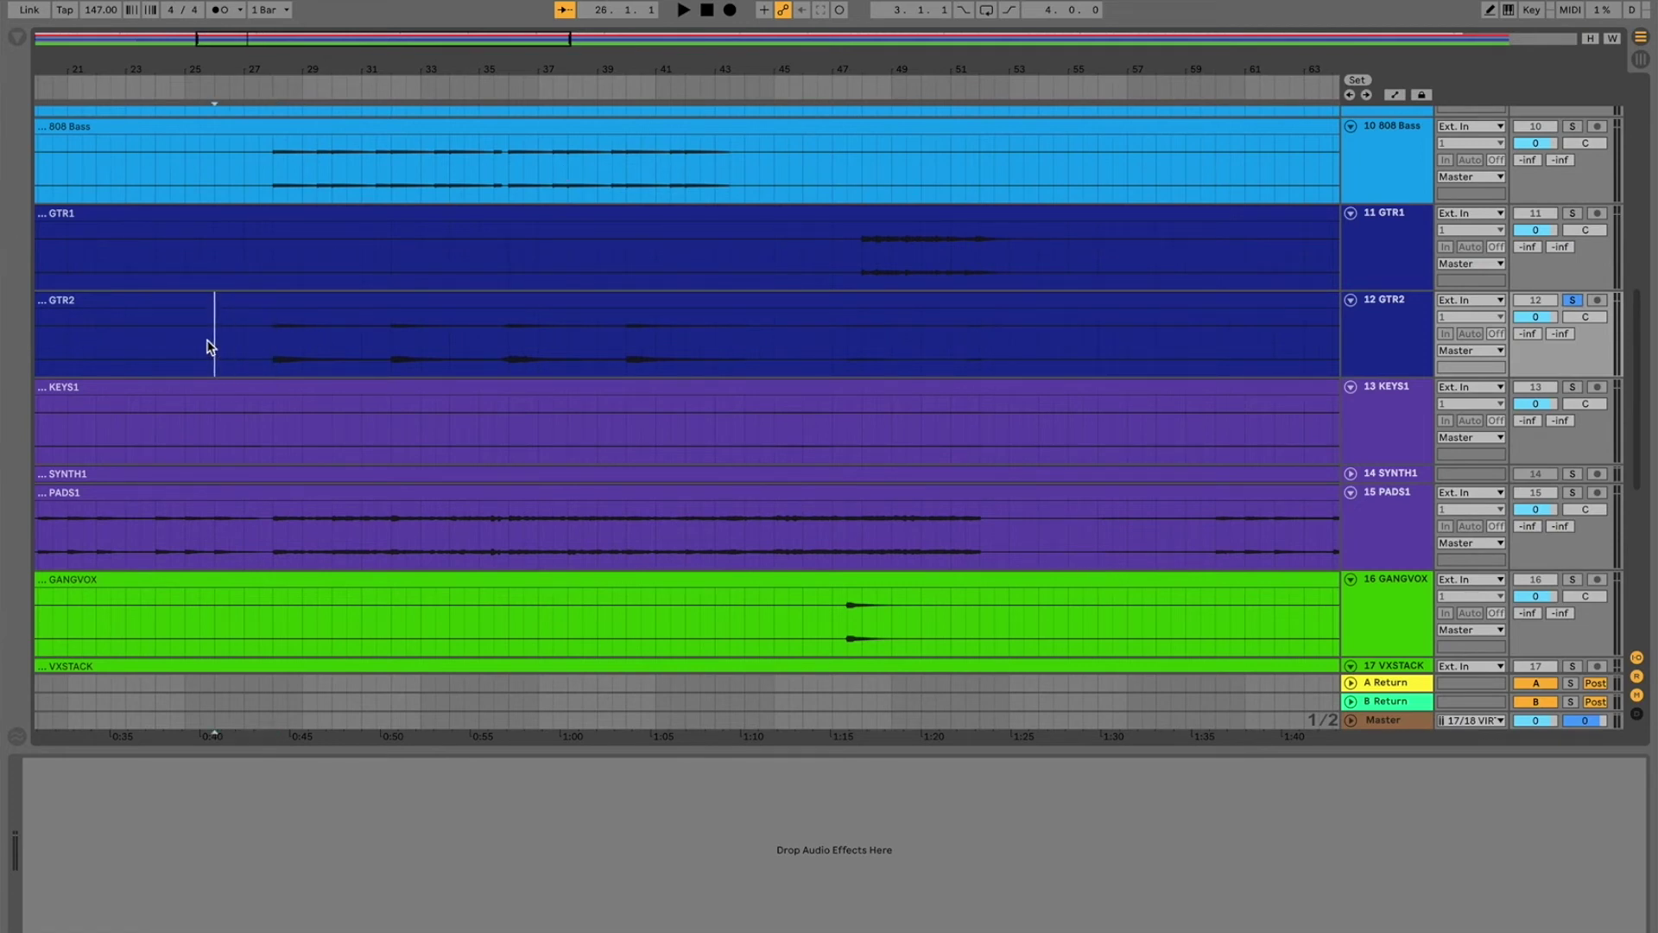
key("space")
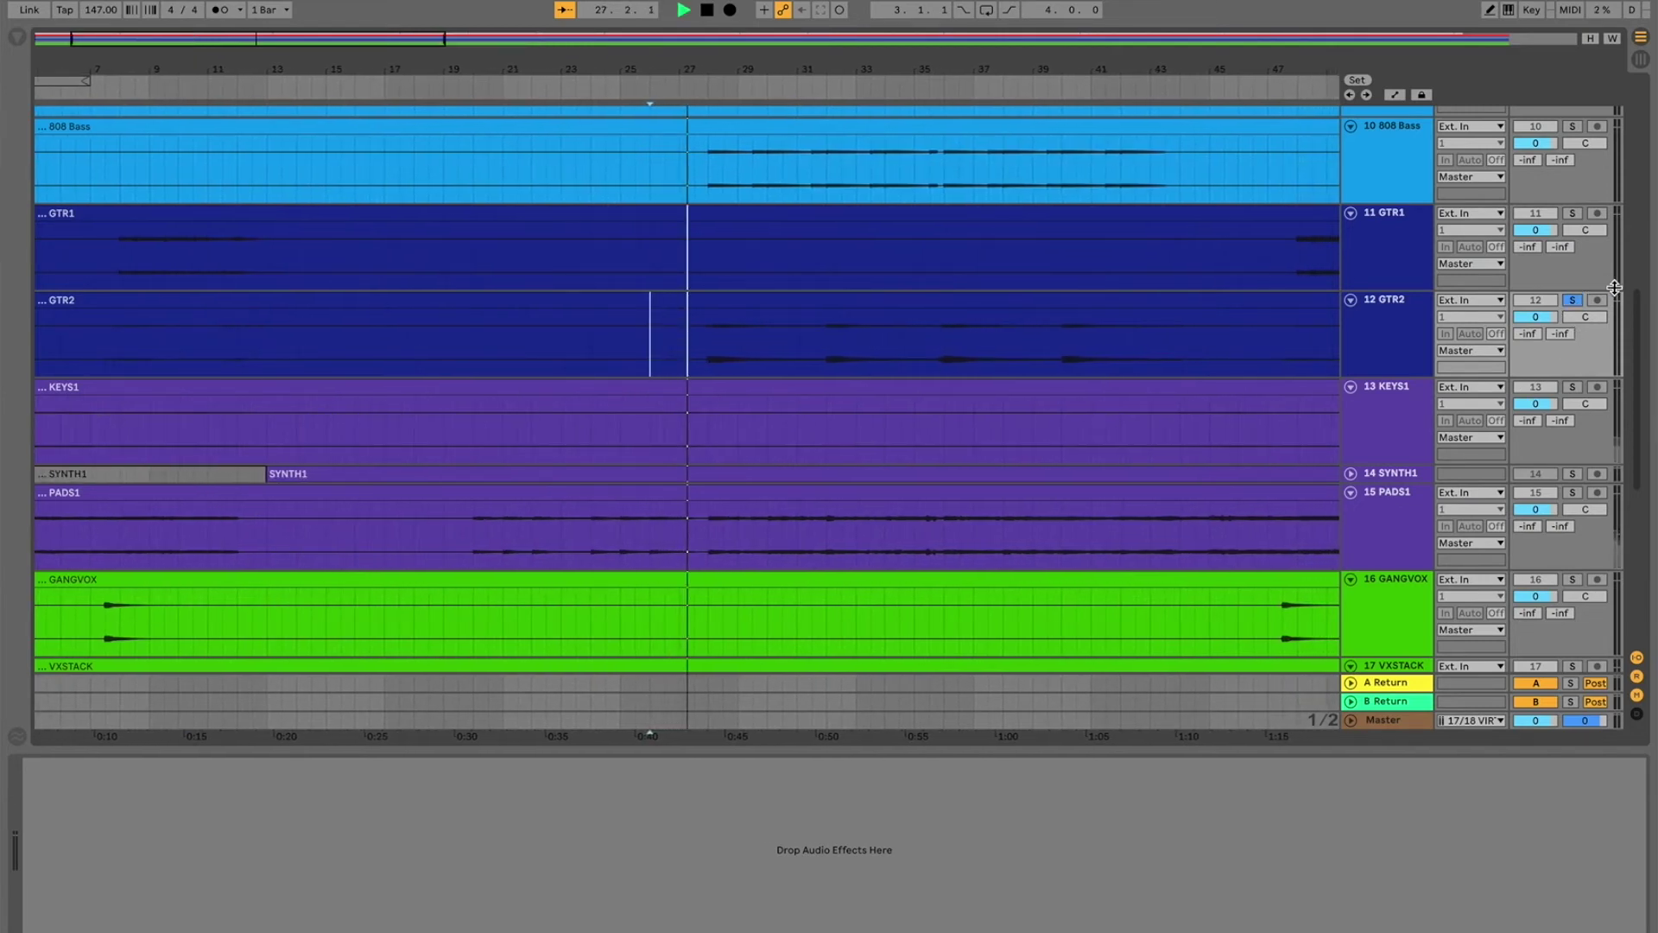
left_click(1574, 307)
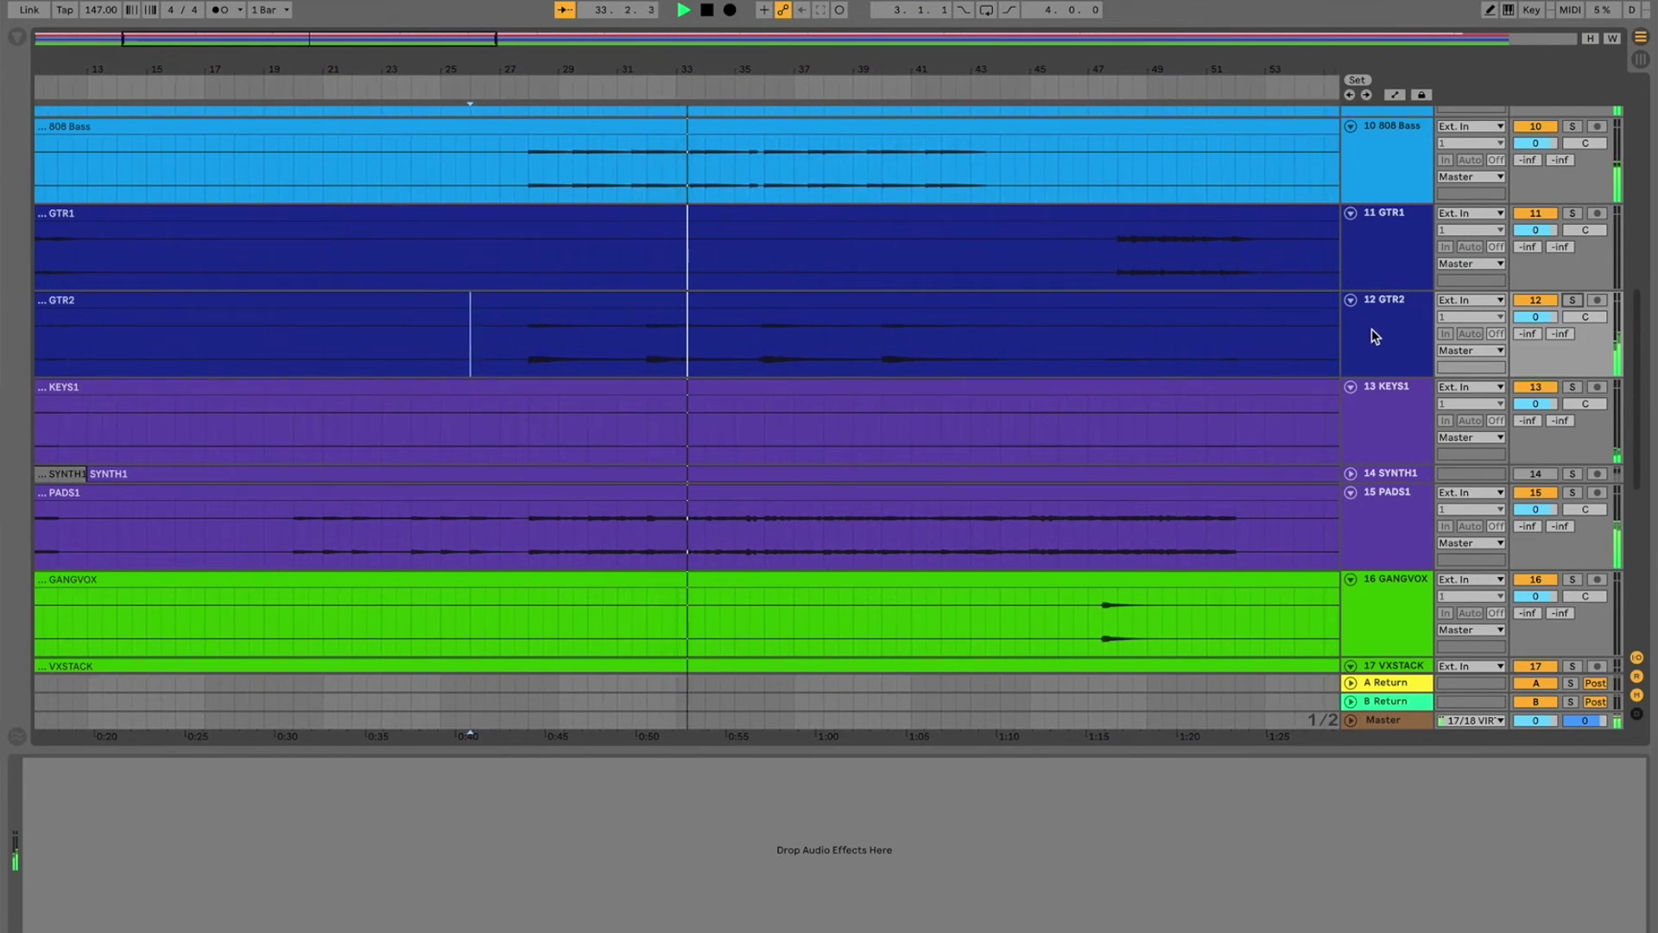
Step: Play the song from the middle of bar 47, listen to GTR1 soloed and in the mix, and stop playback
scroll(1375, 335, "up", 2)
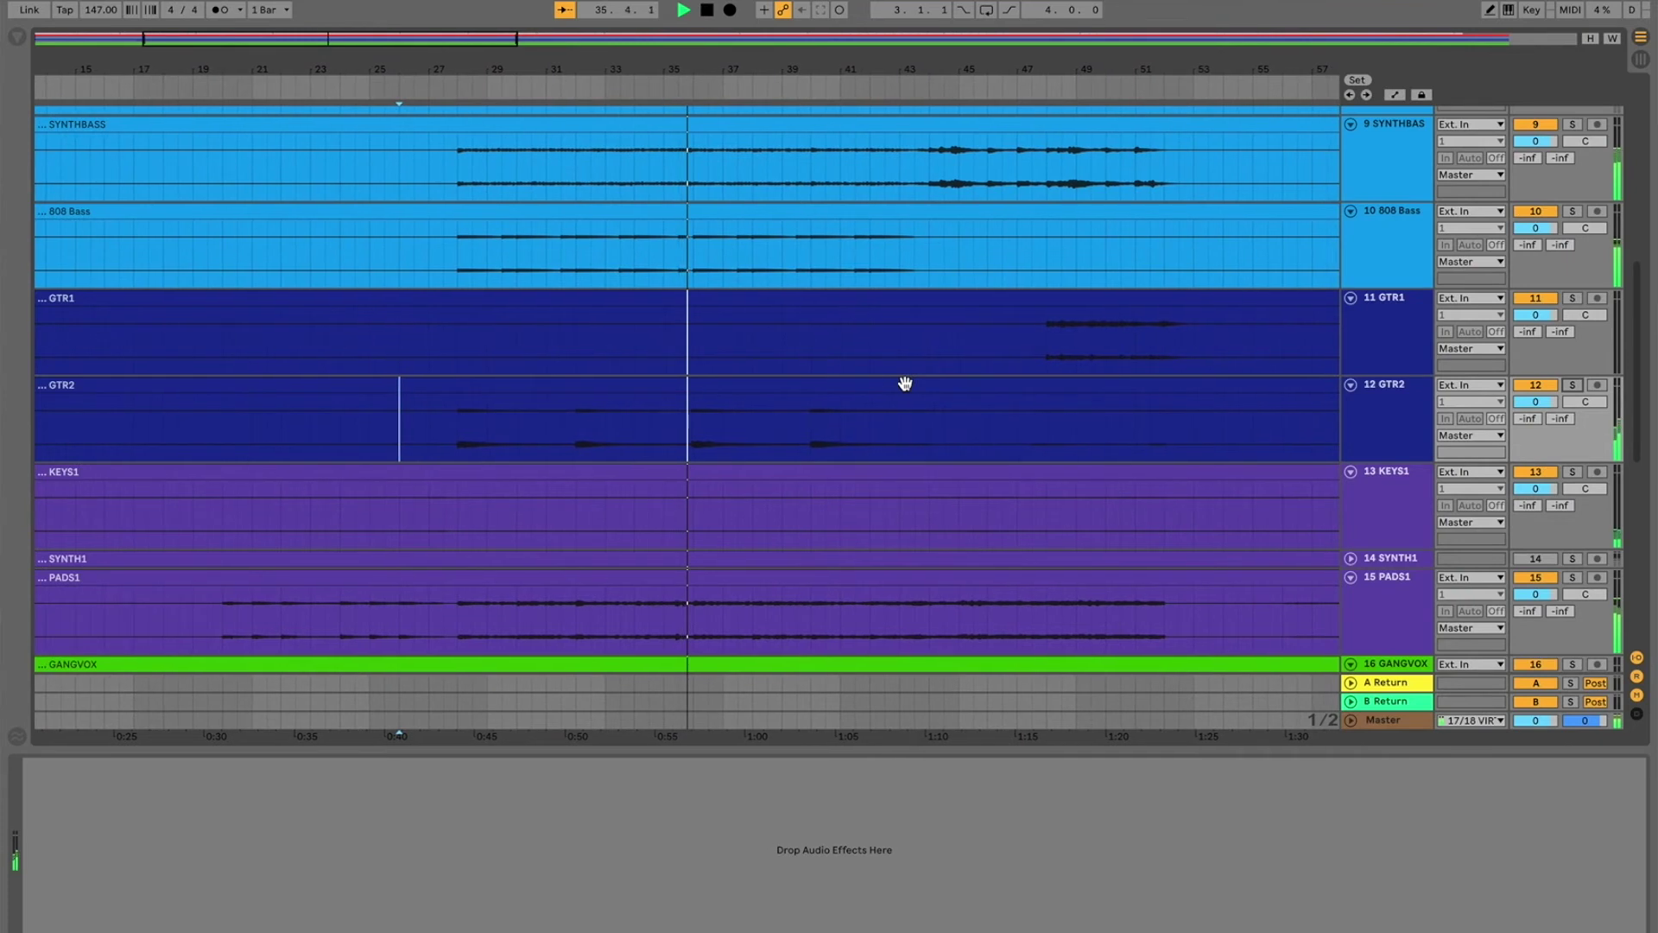
left_click(1007, 345)
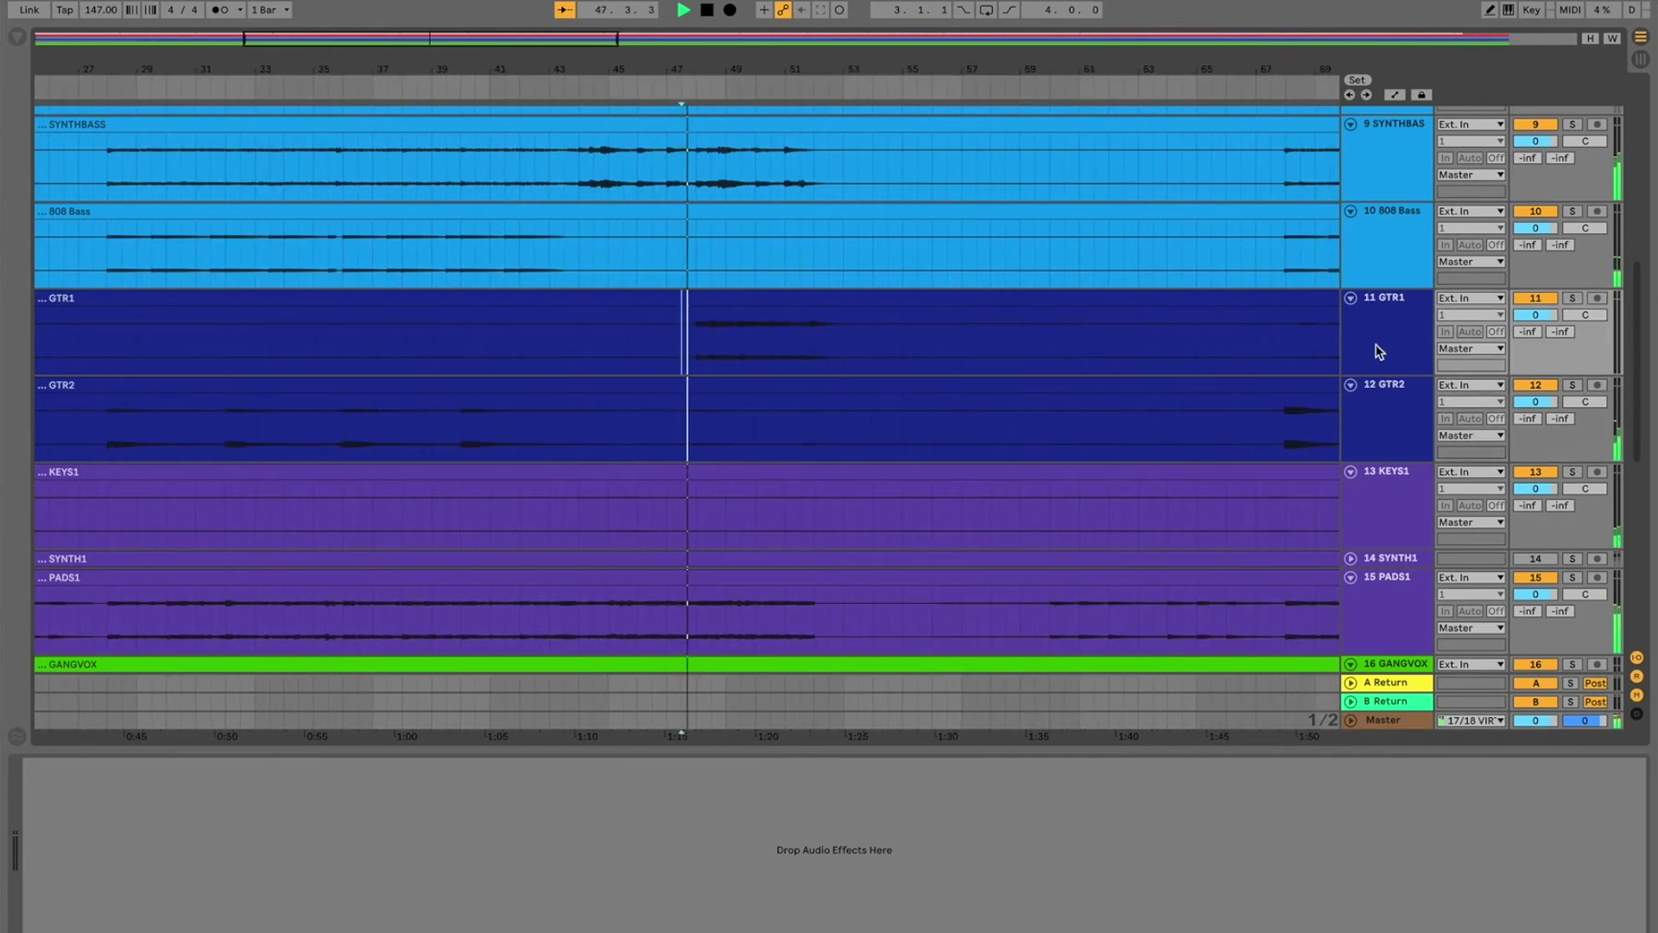
left_click(1572, 298)
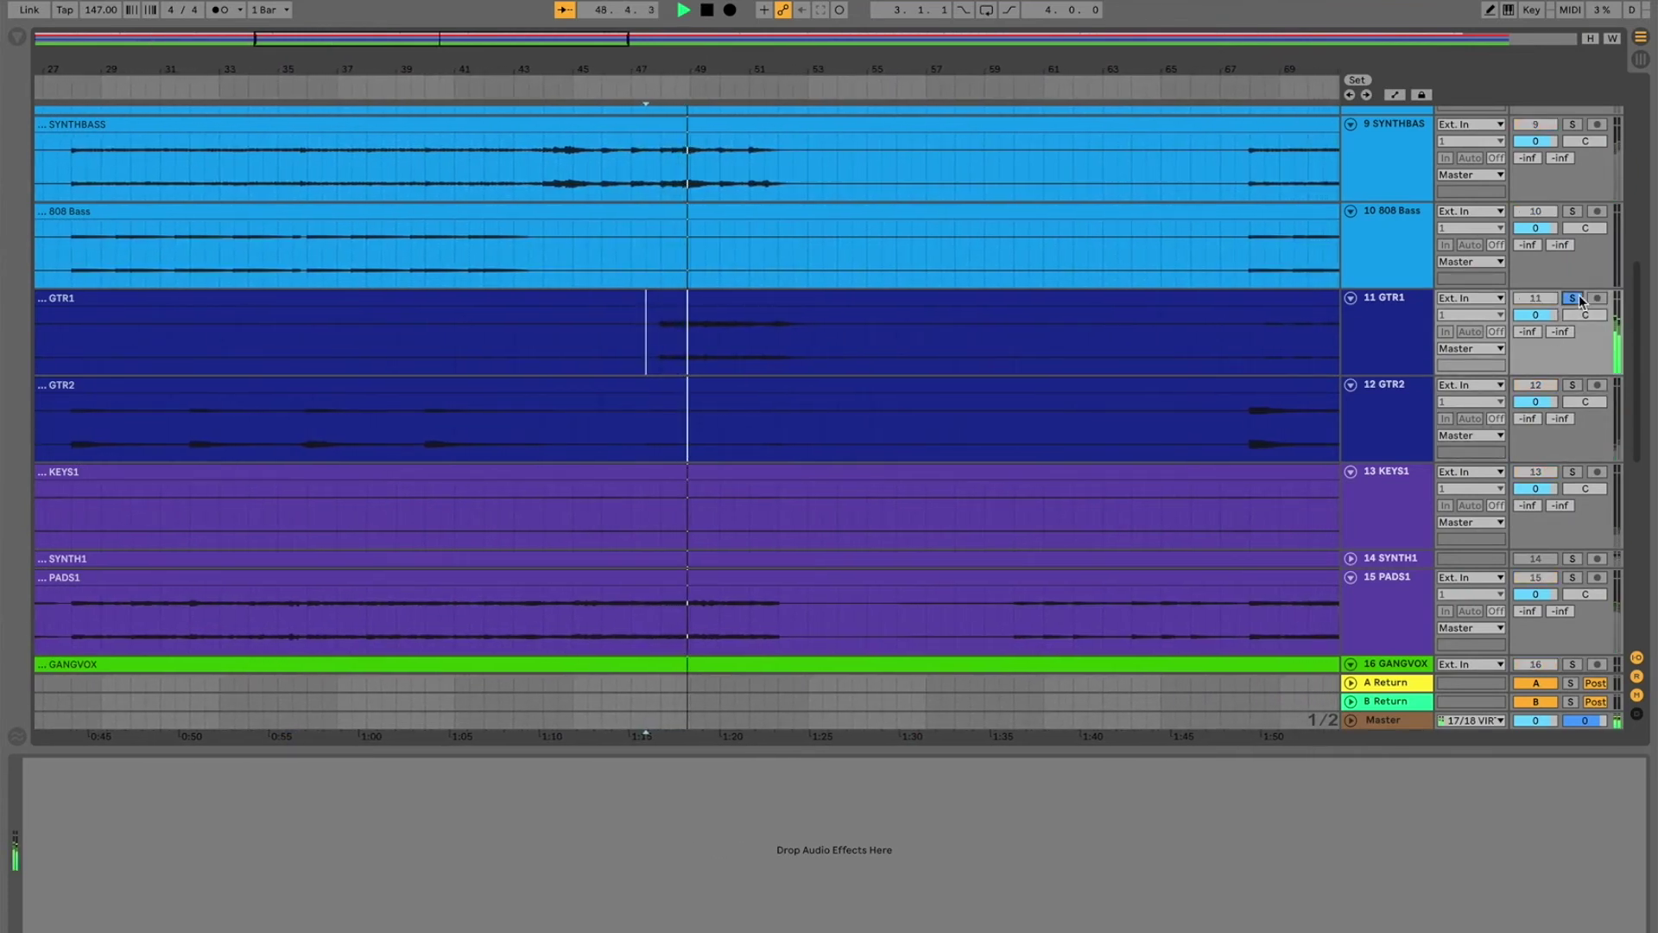
left_click(1574, 298)
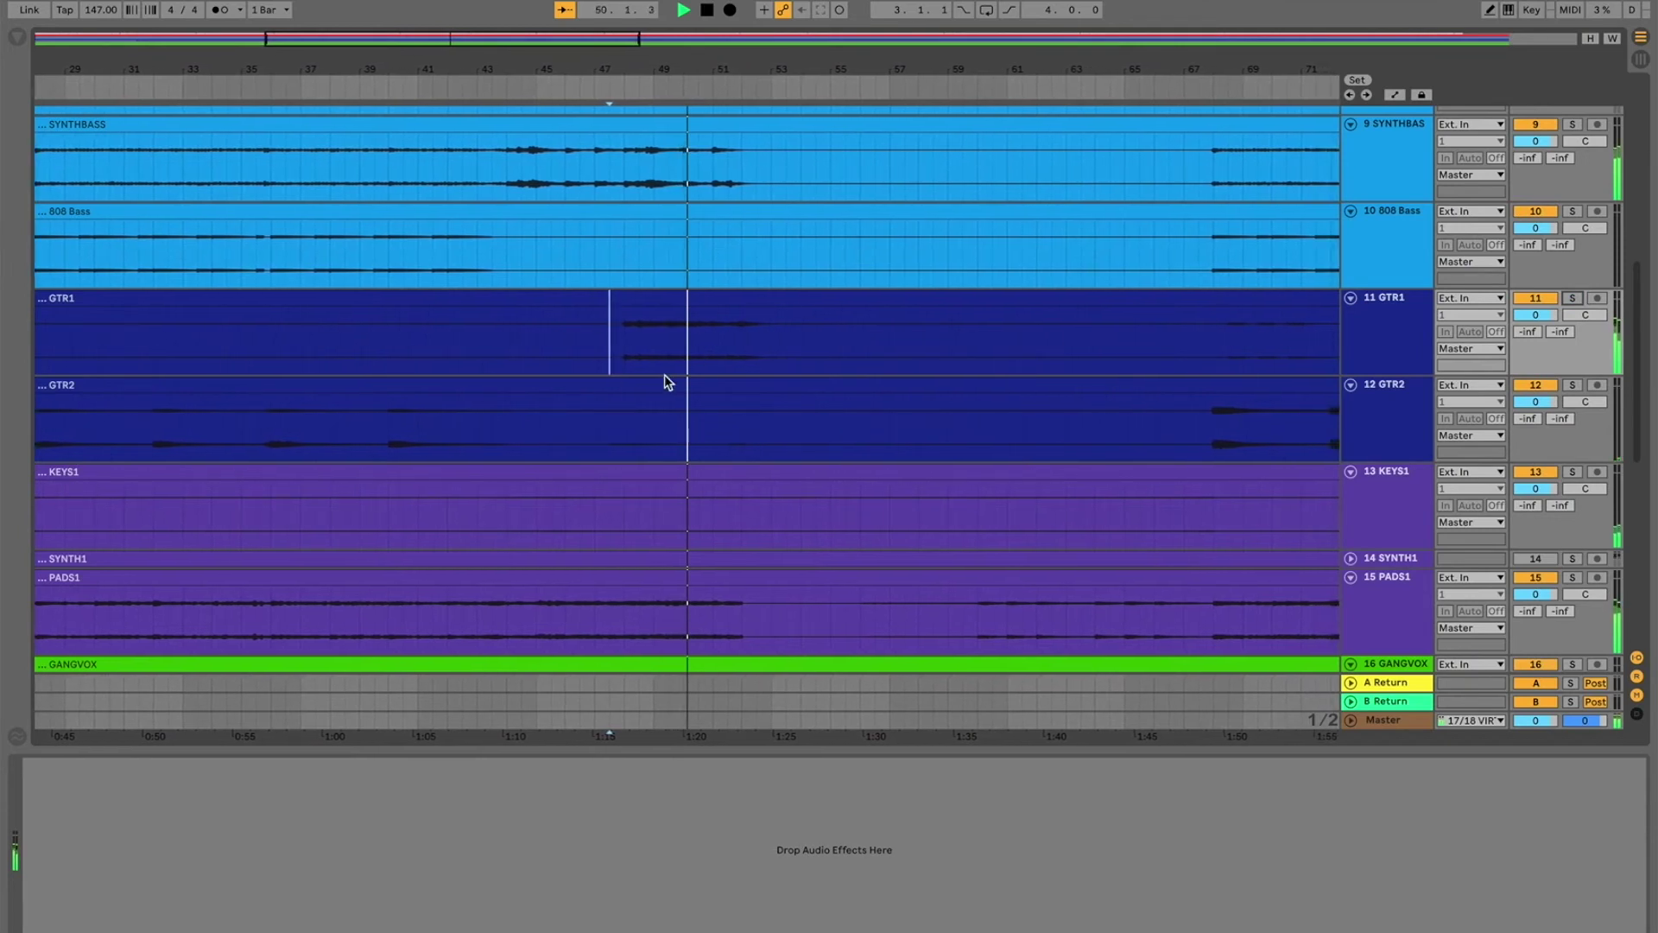
left_click(608, 354)
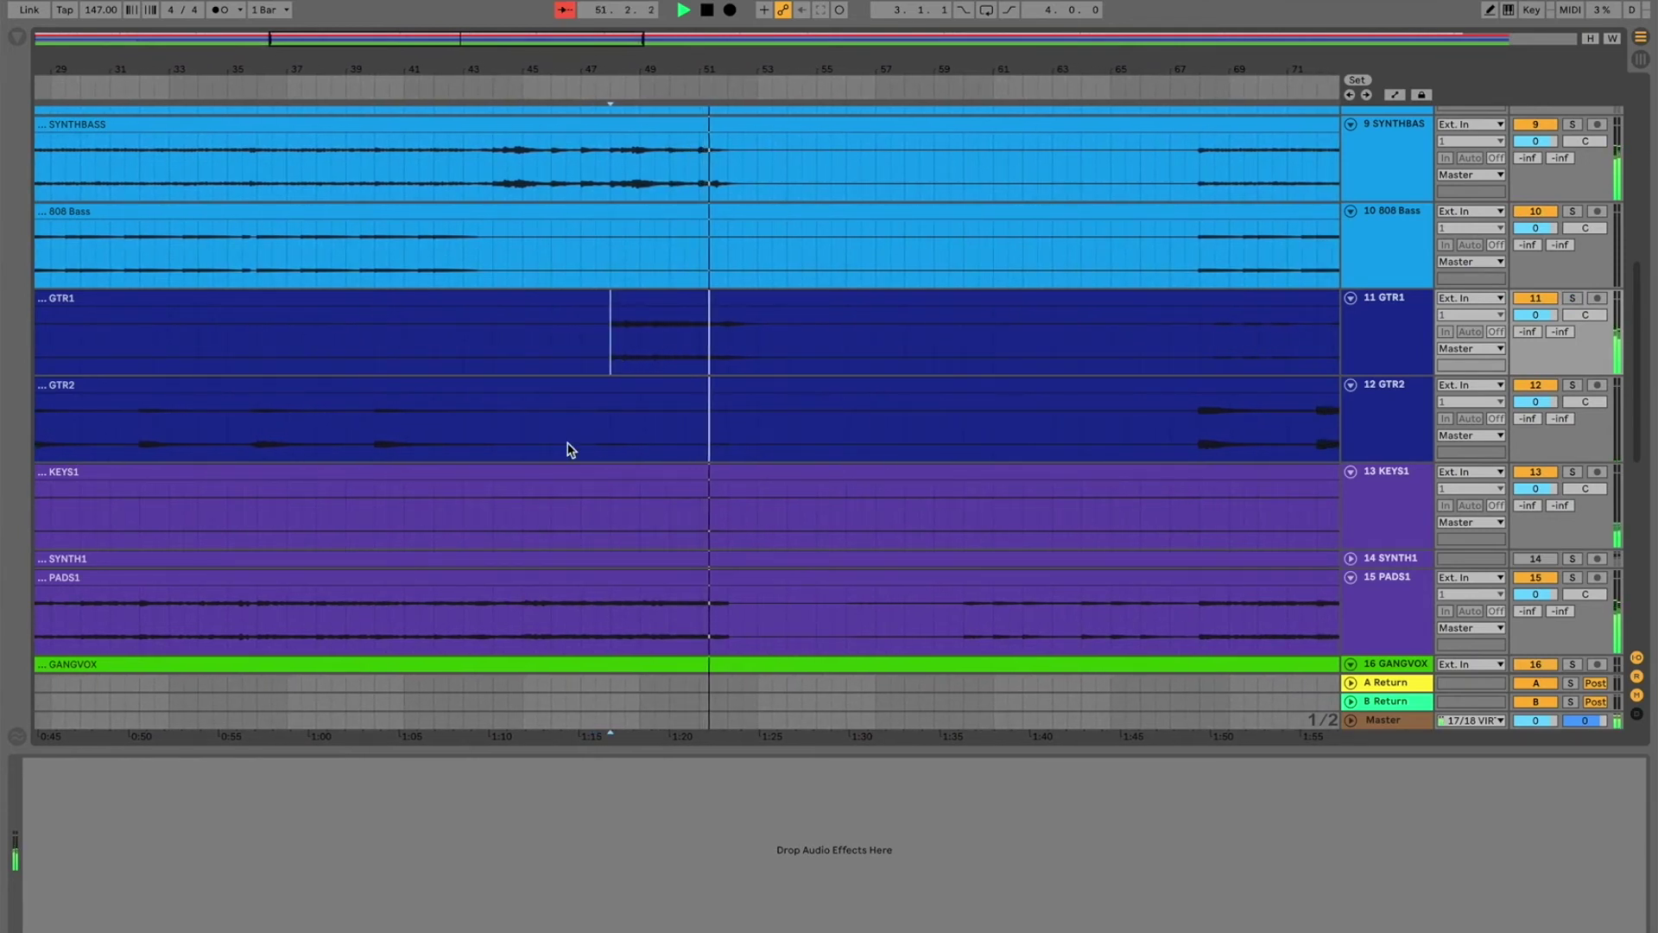
key("space")
Step: Play the song from the middle of bar 68 with GTR1 soloed, and clear the solo to hear it in the mix
left_click(1200, 361)
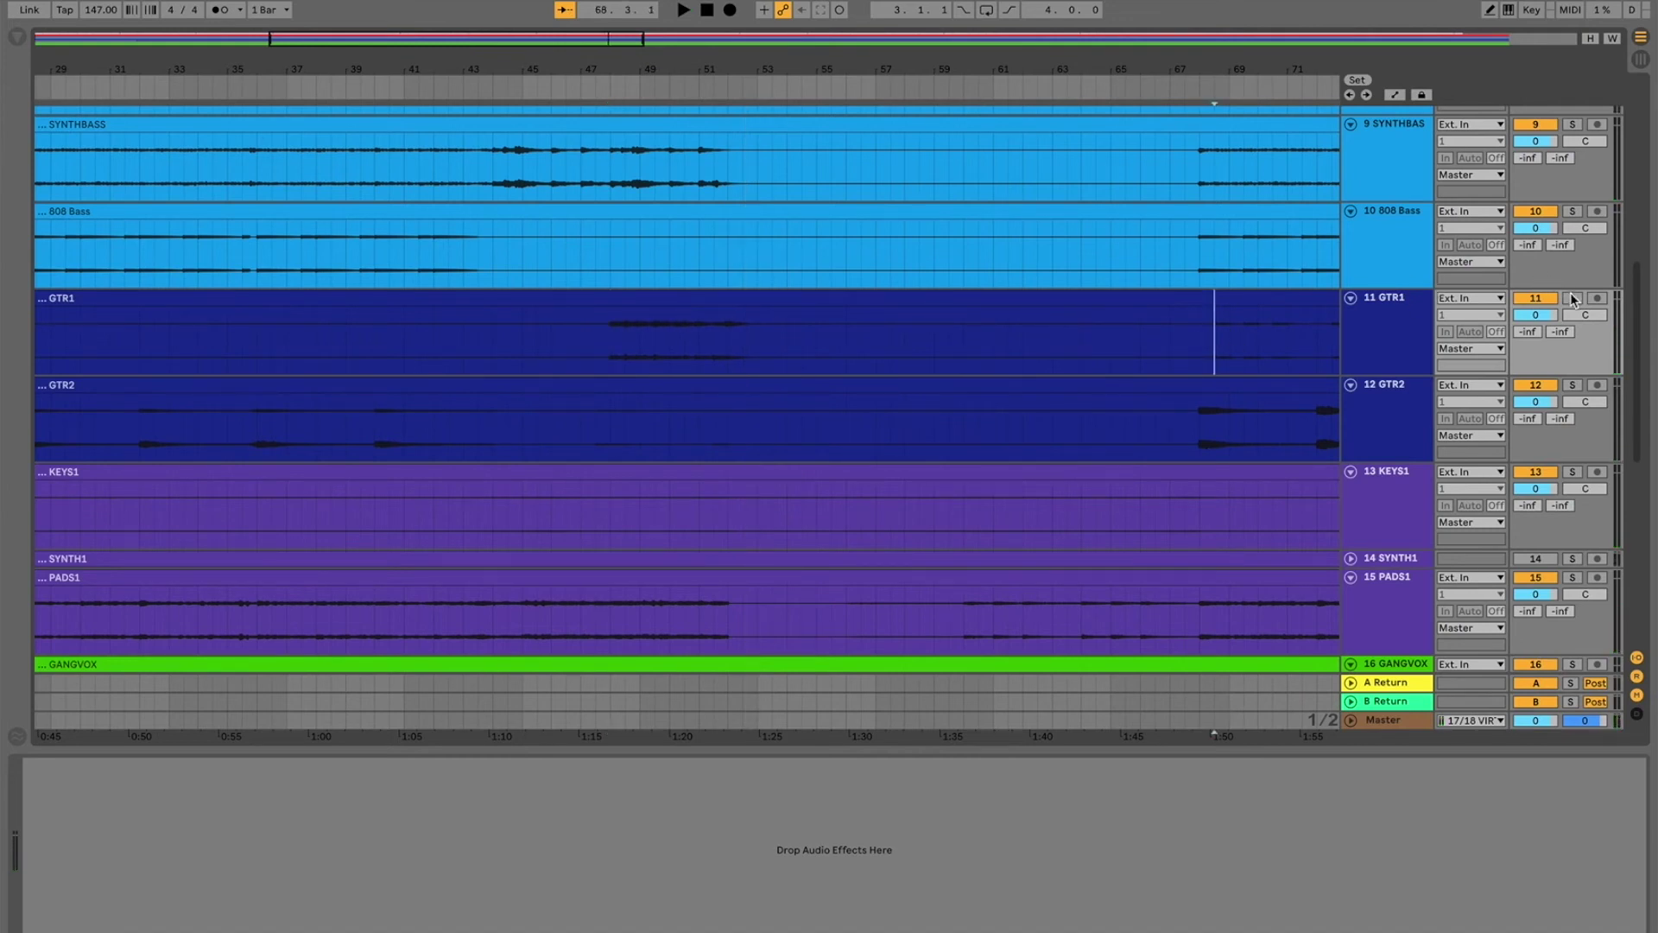
left_click(1572, 298)
key("space")
left_click(1571, 298)
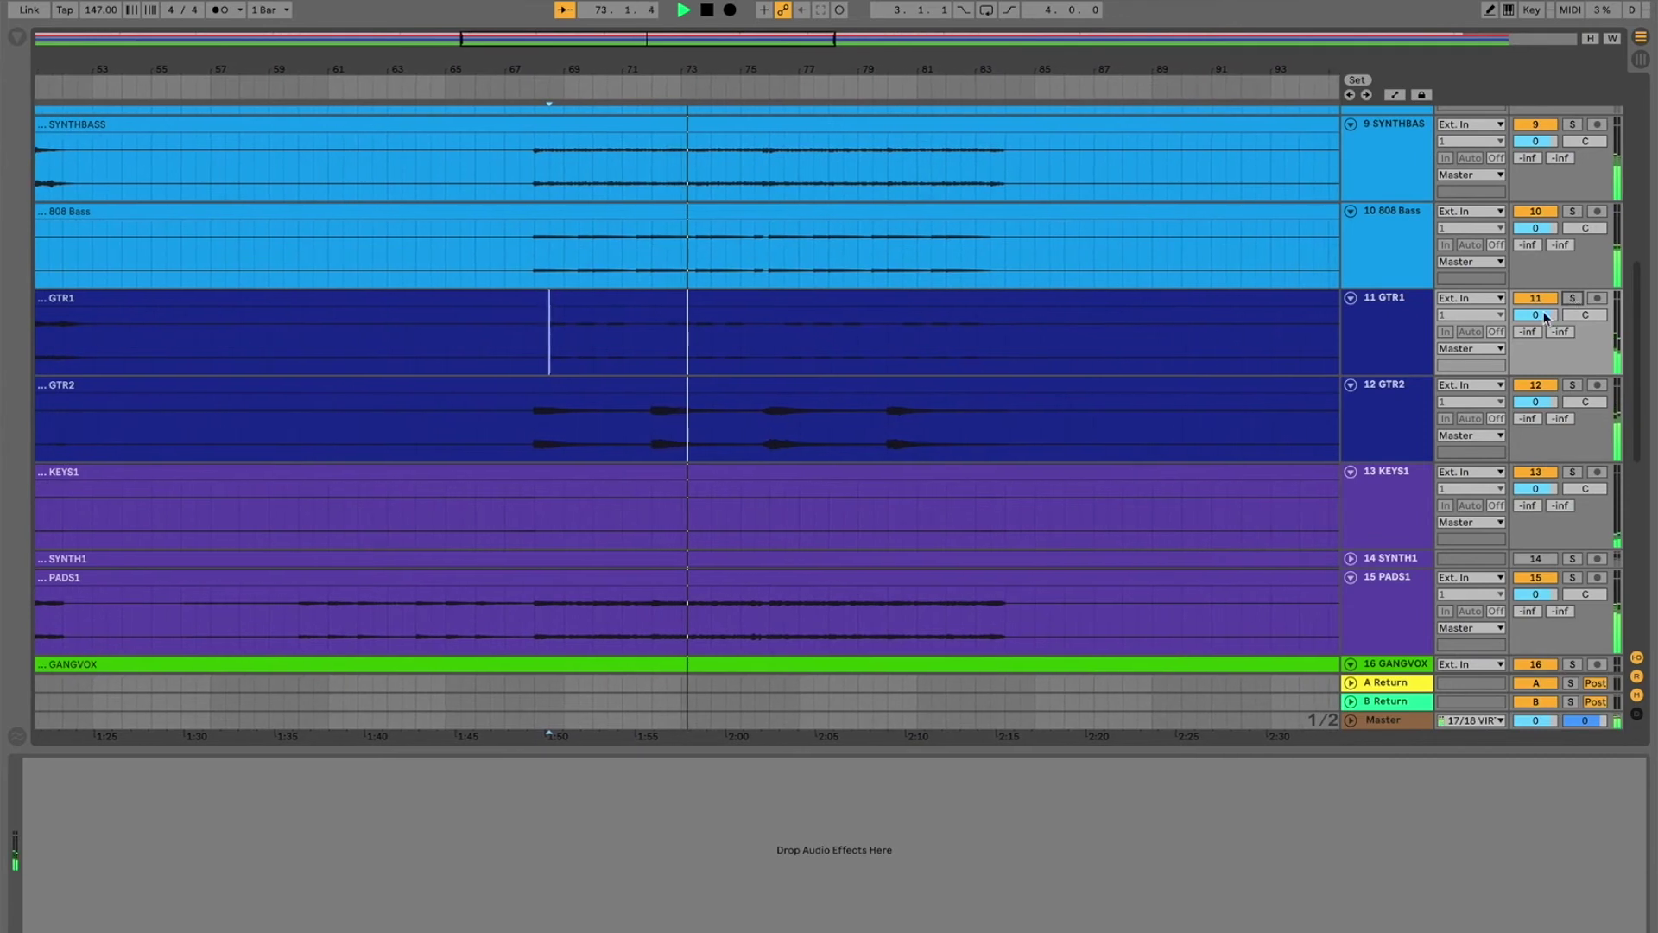
Step: Deactivate the section of GTR1 from bar 48 to the middle of bar 54
scroll(550, 361, "left", 10)
left_click(446, 357)
left_click(639, 350, "shift")
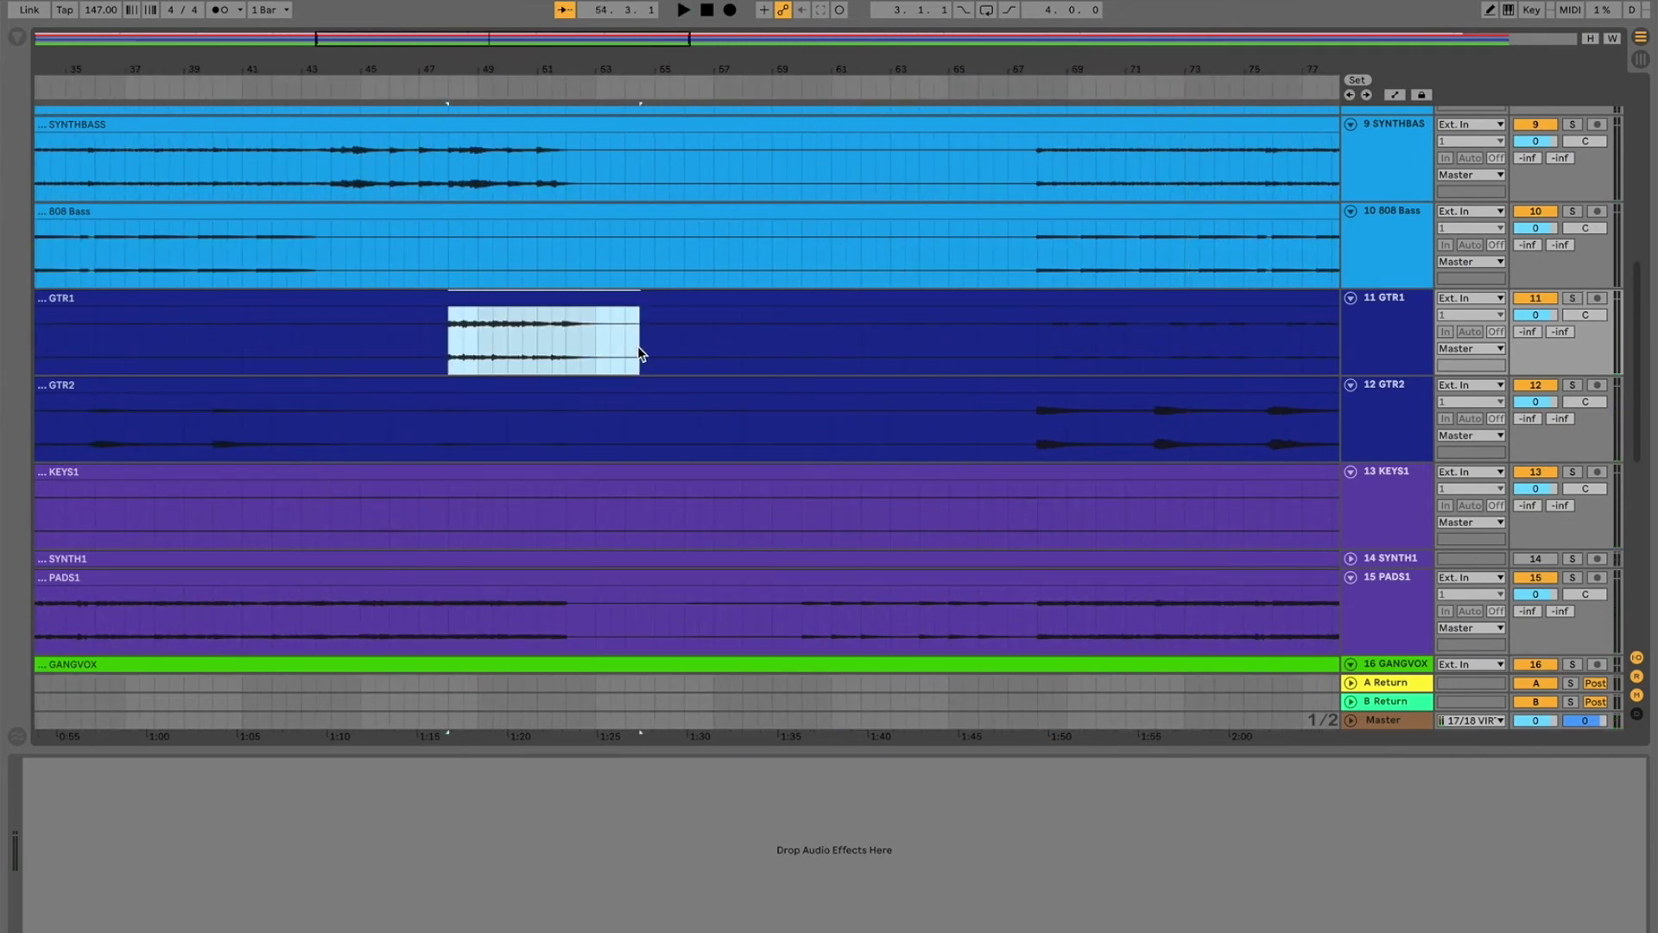
key("0")
Step: Deactivate the intro section of GTR1 from bar 8 to bar 13
scroll(356, 313, "left", 1)
scroll(356, 312, "left", 10)
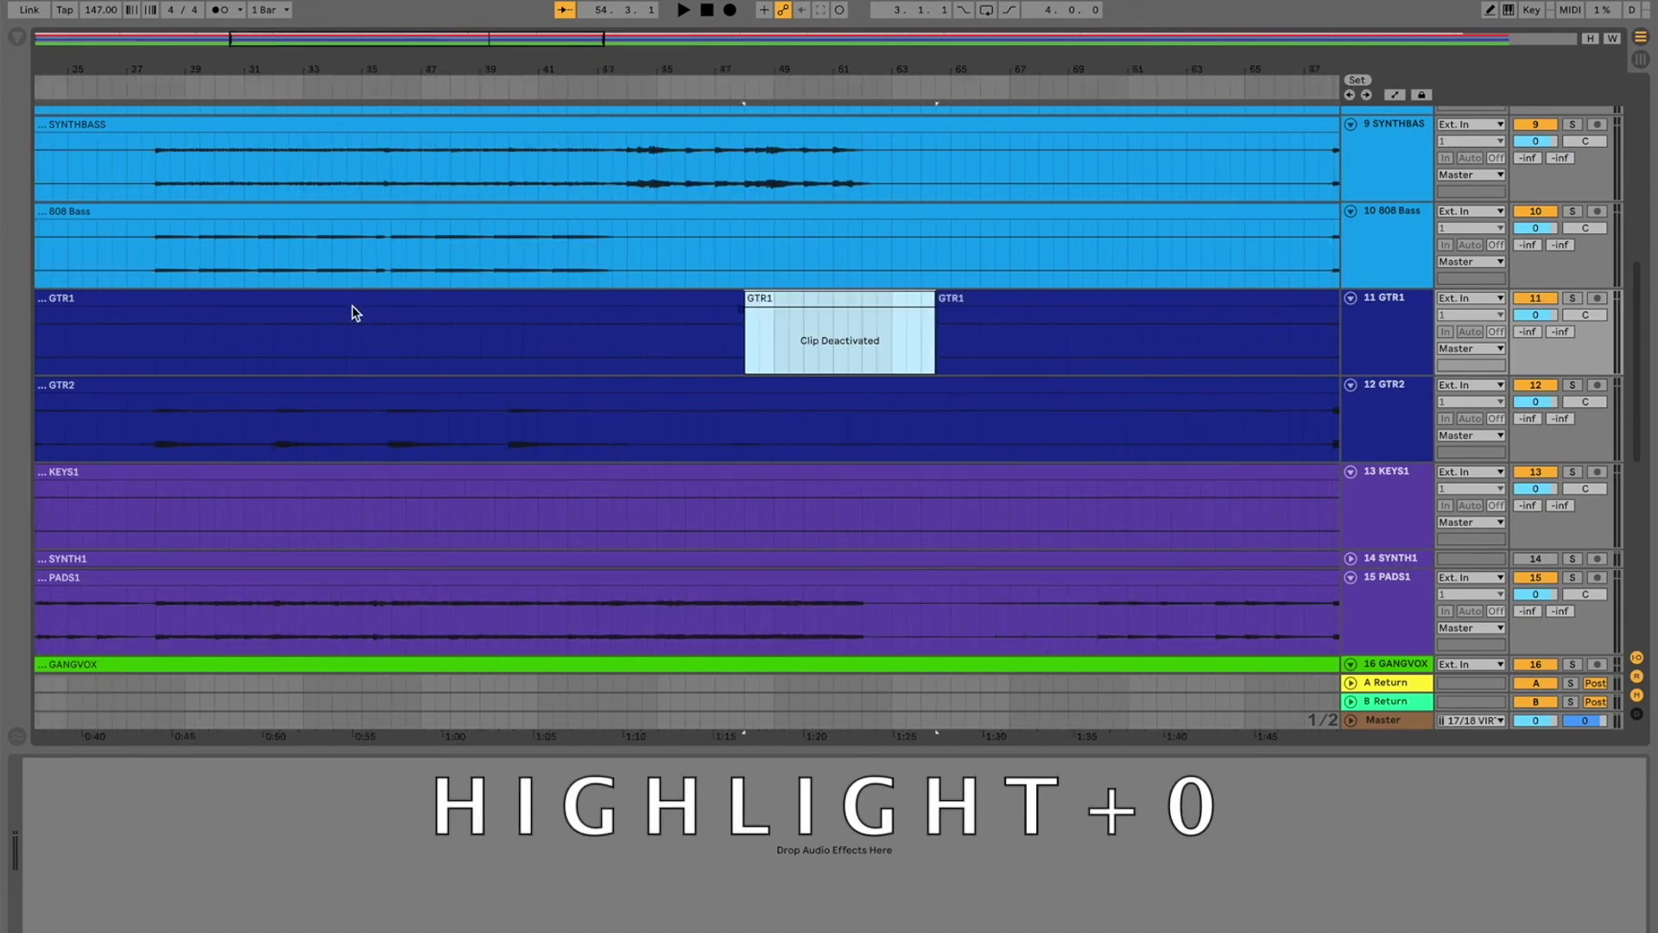
left_click_drag(241, 340, 352, 348)
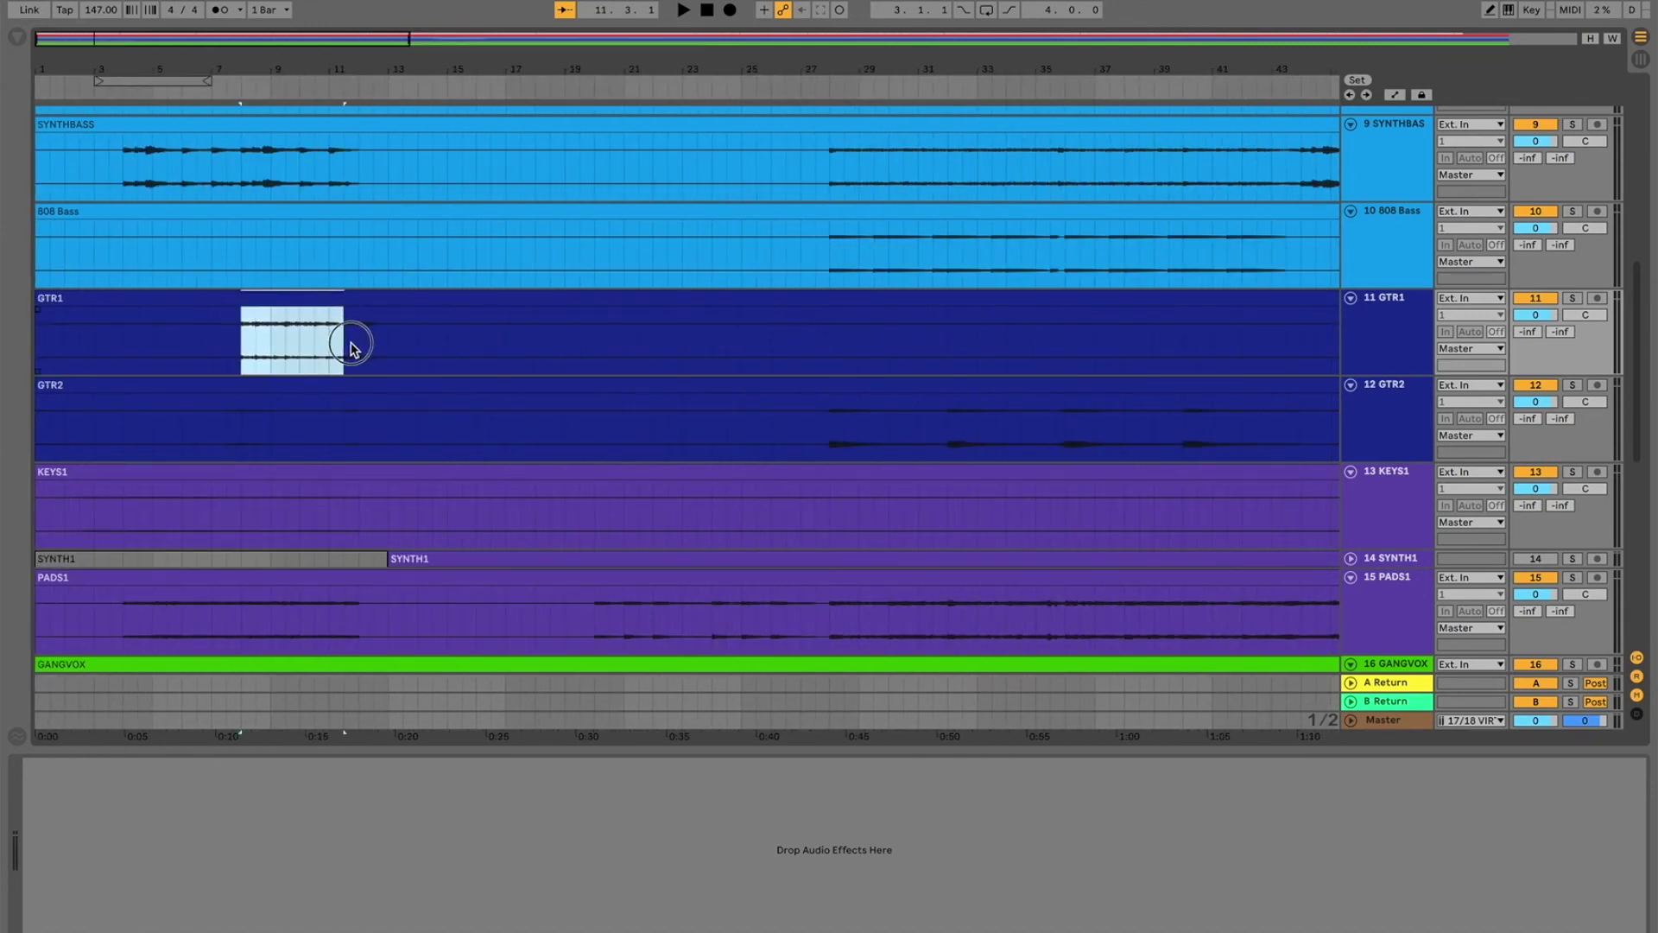
key("0")
Step: Split GTR1 at bar 127 and deactivate its clip from there to the end of the song
scroll(491, 378, "right", 2)
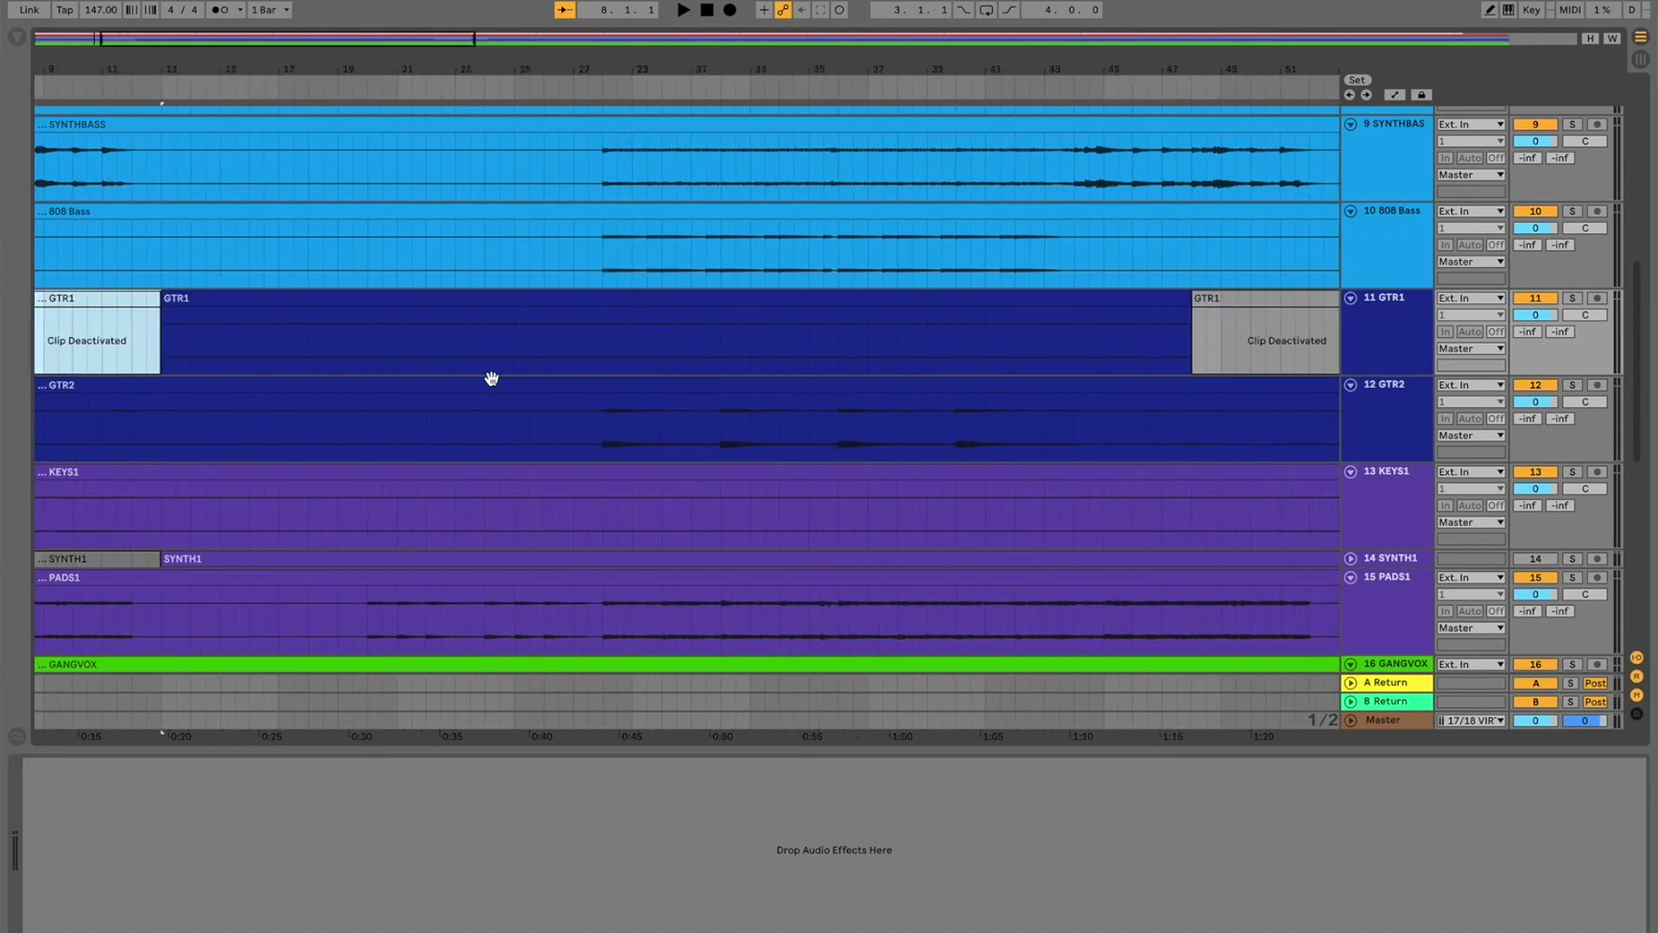
scroll(491, 378, "right", 12)
scroll(491, 378, "right", 13)
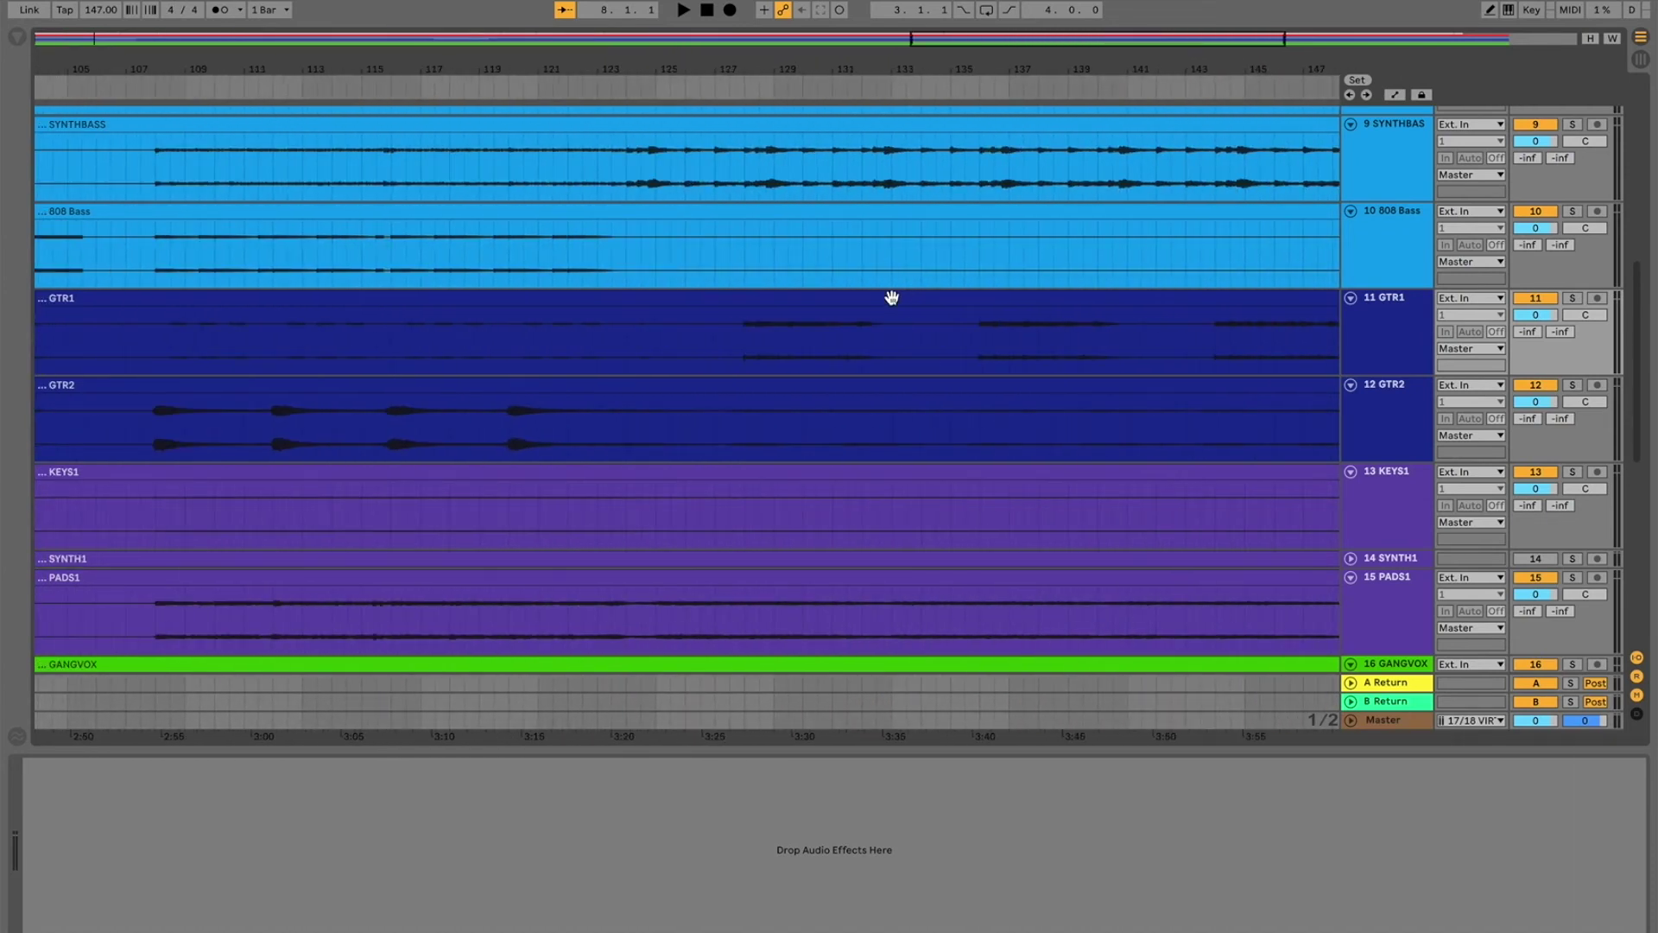
left_click_drag(752, 346, 873, 355)
scroll(873, 359, "right", 7)
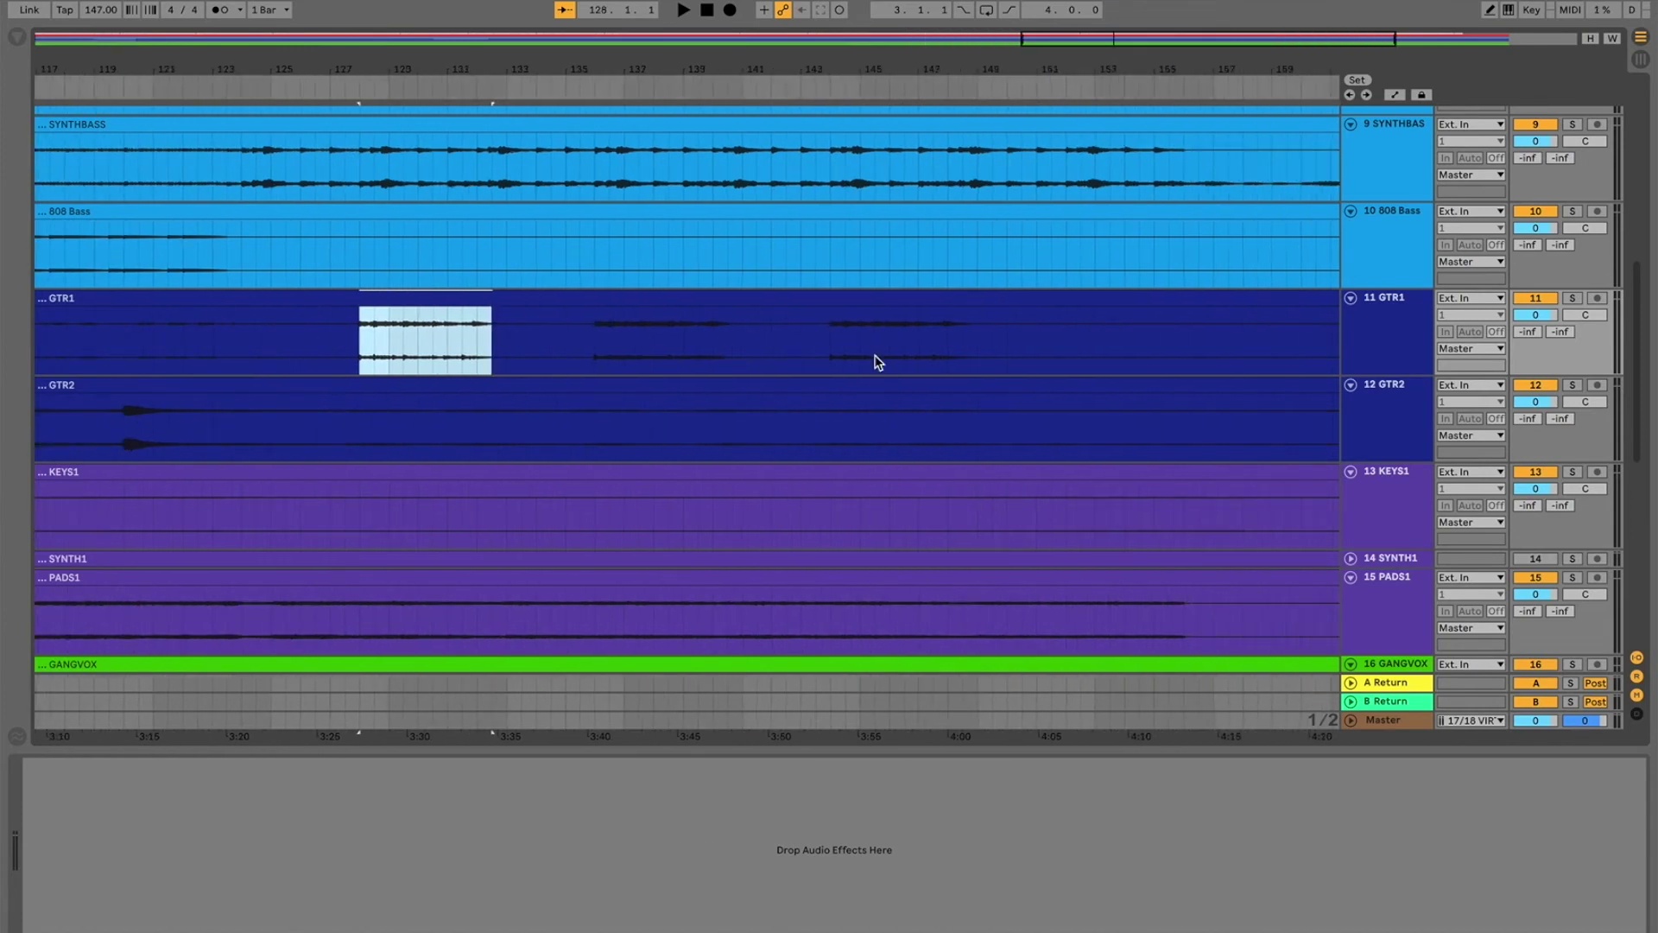
scroll(877, 362, "left", 5)
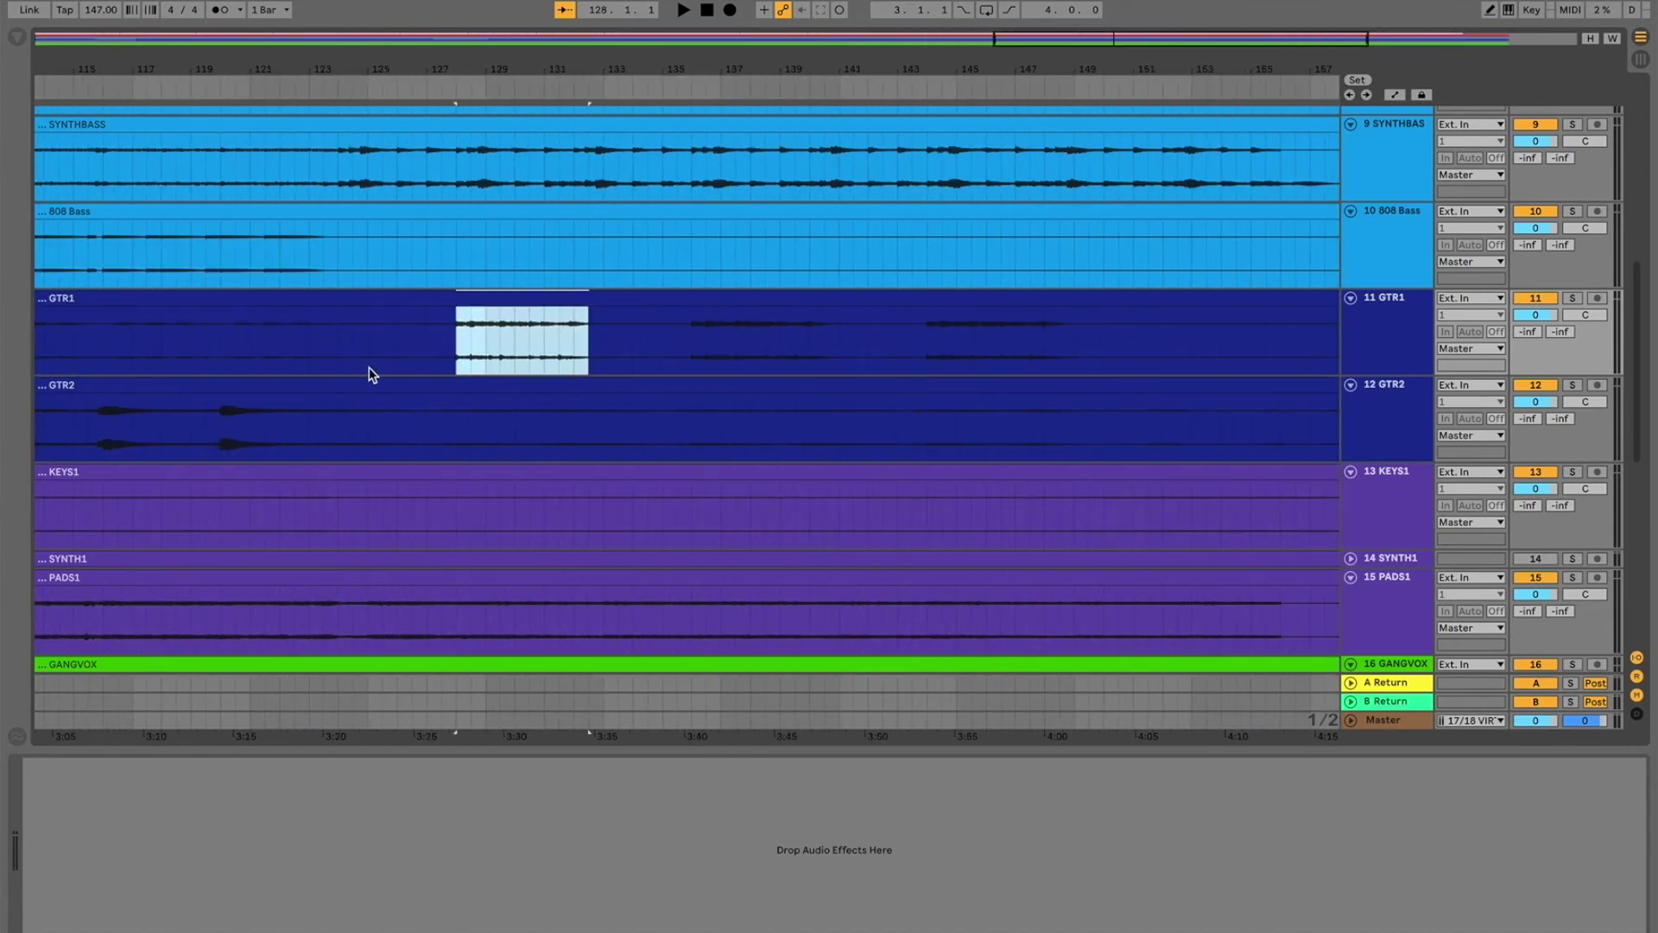
left_click(432, 361)
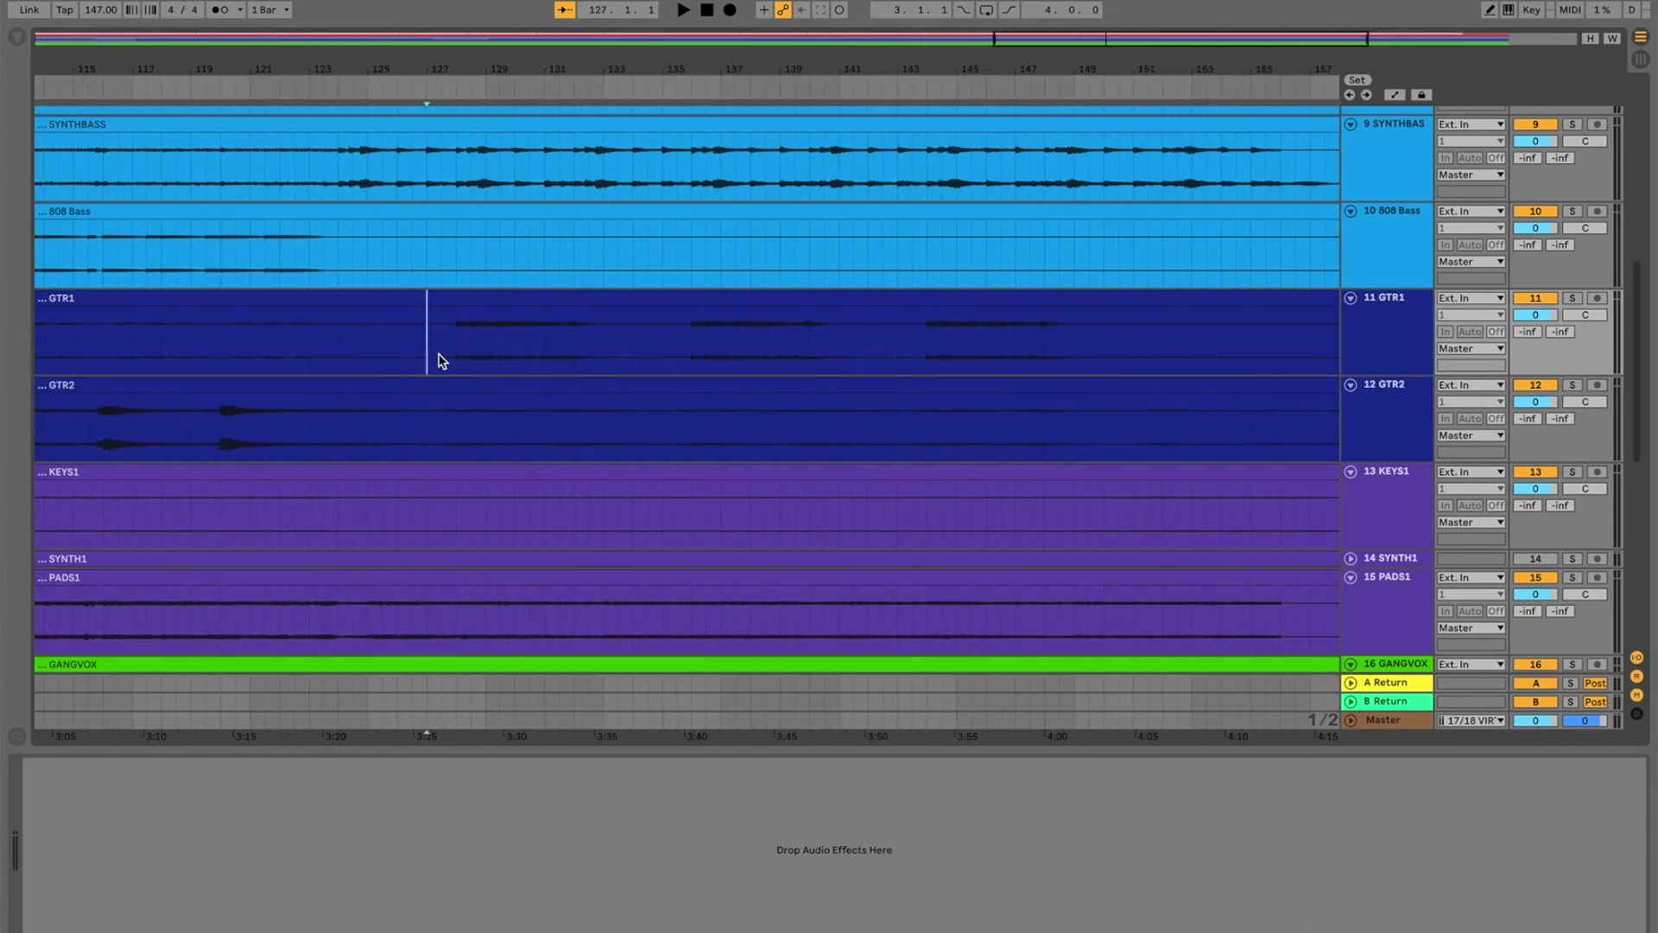
left_click(560, 305)
key("0")
key("w")
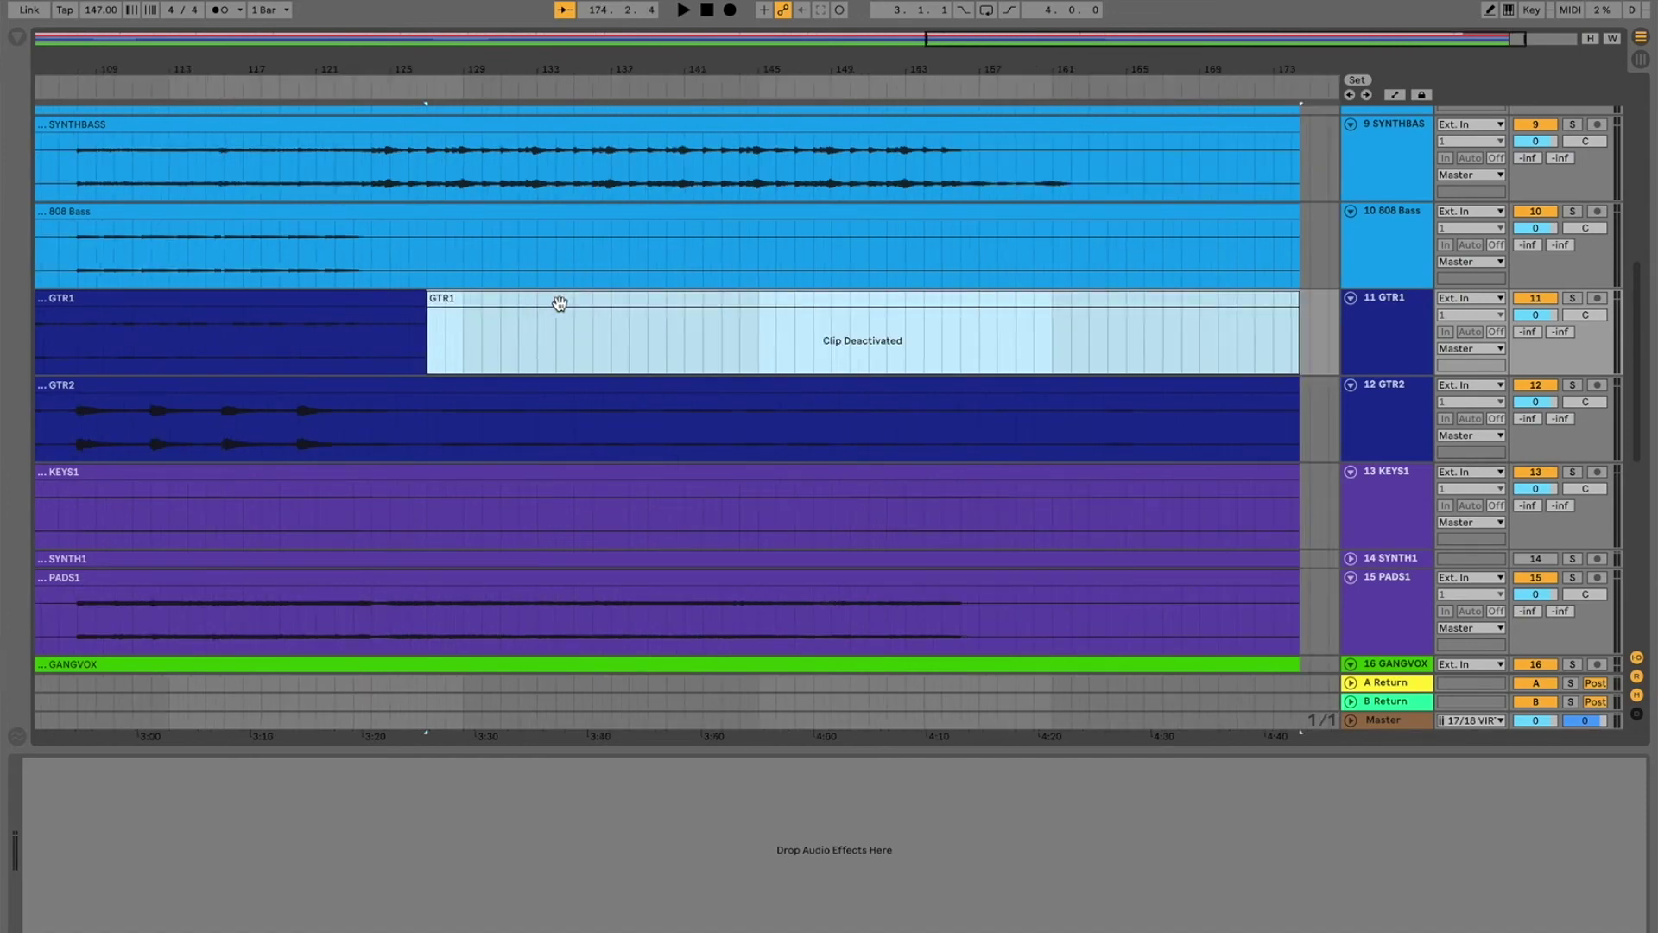
Step: Play the song from bar 5 to hear the first GANGVOX hit in the mix
scroll(790, 379, "down", 5)
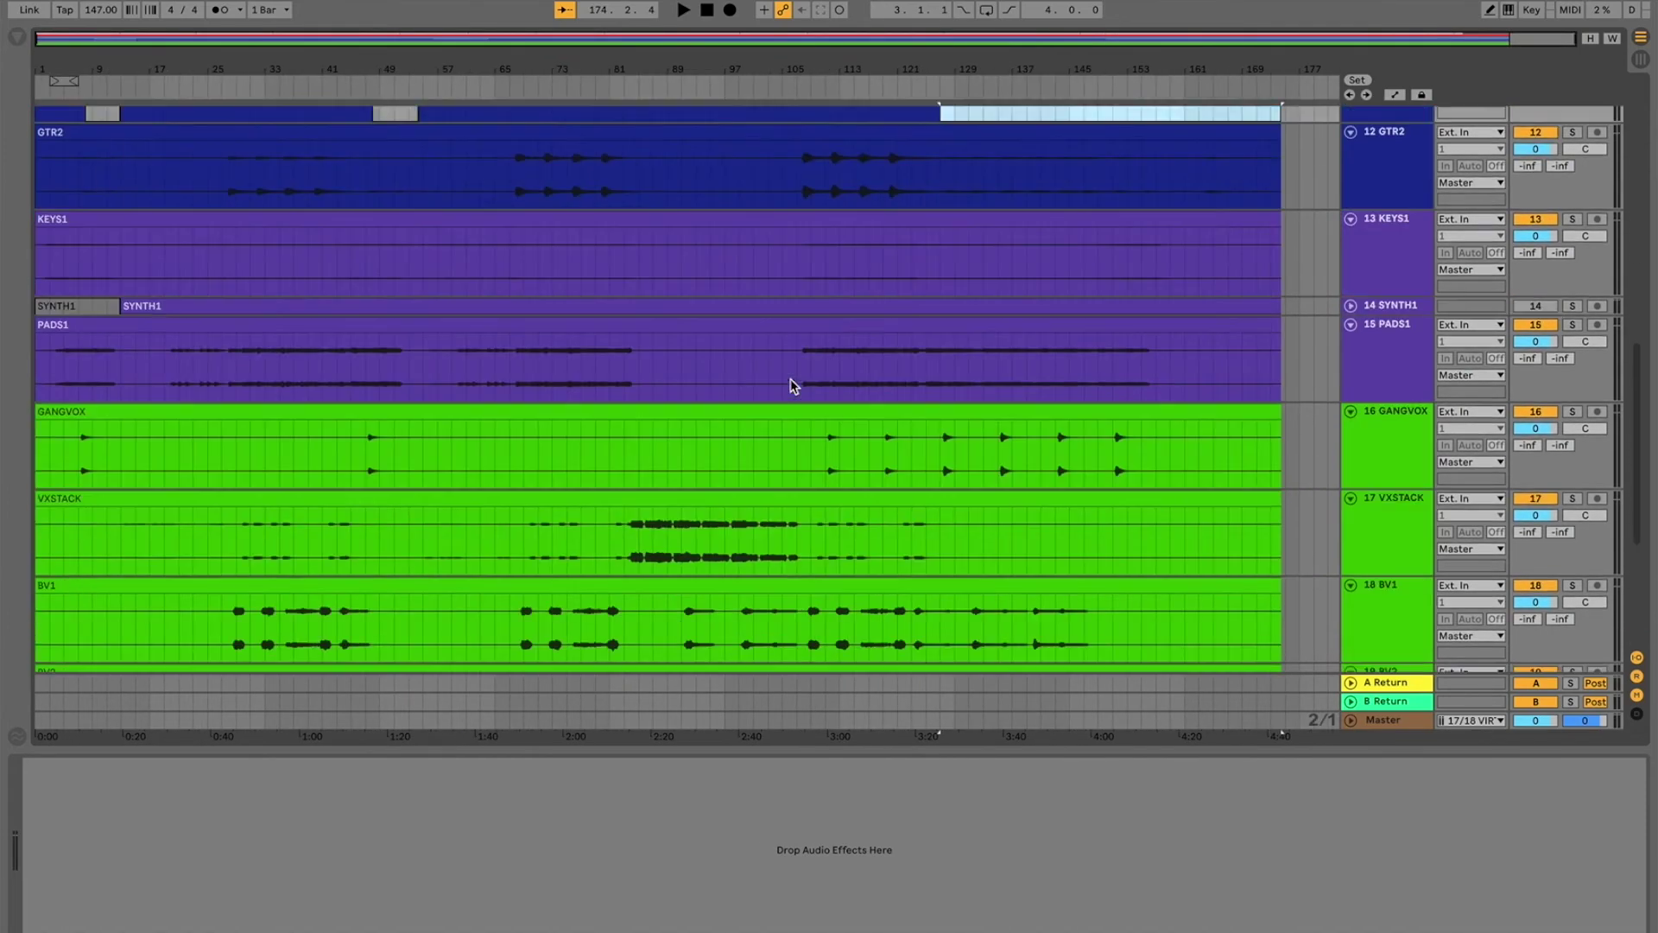
scroll(791, 378, "down", 3)
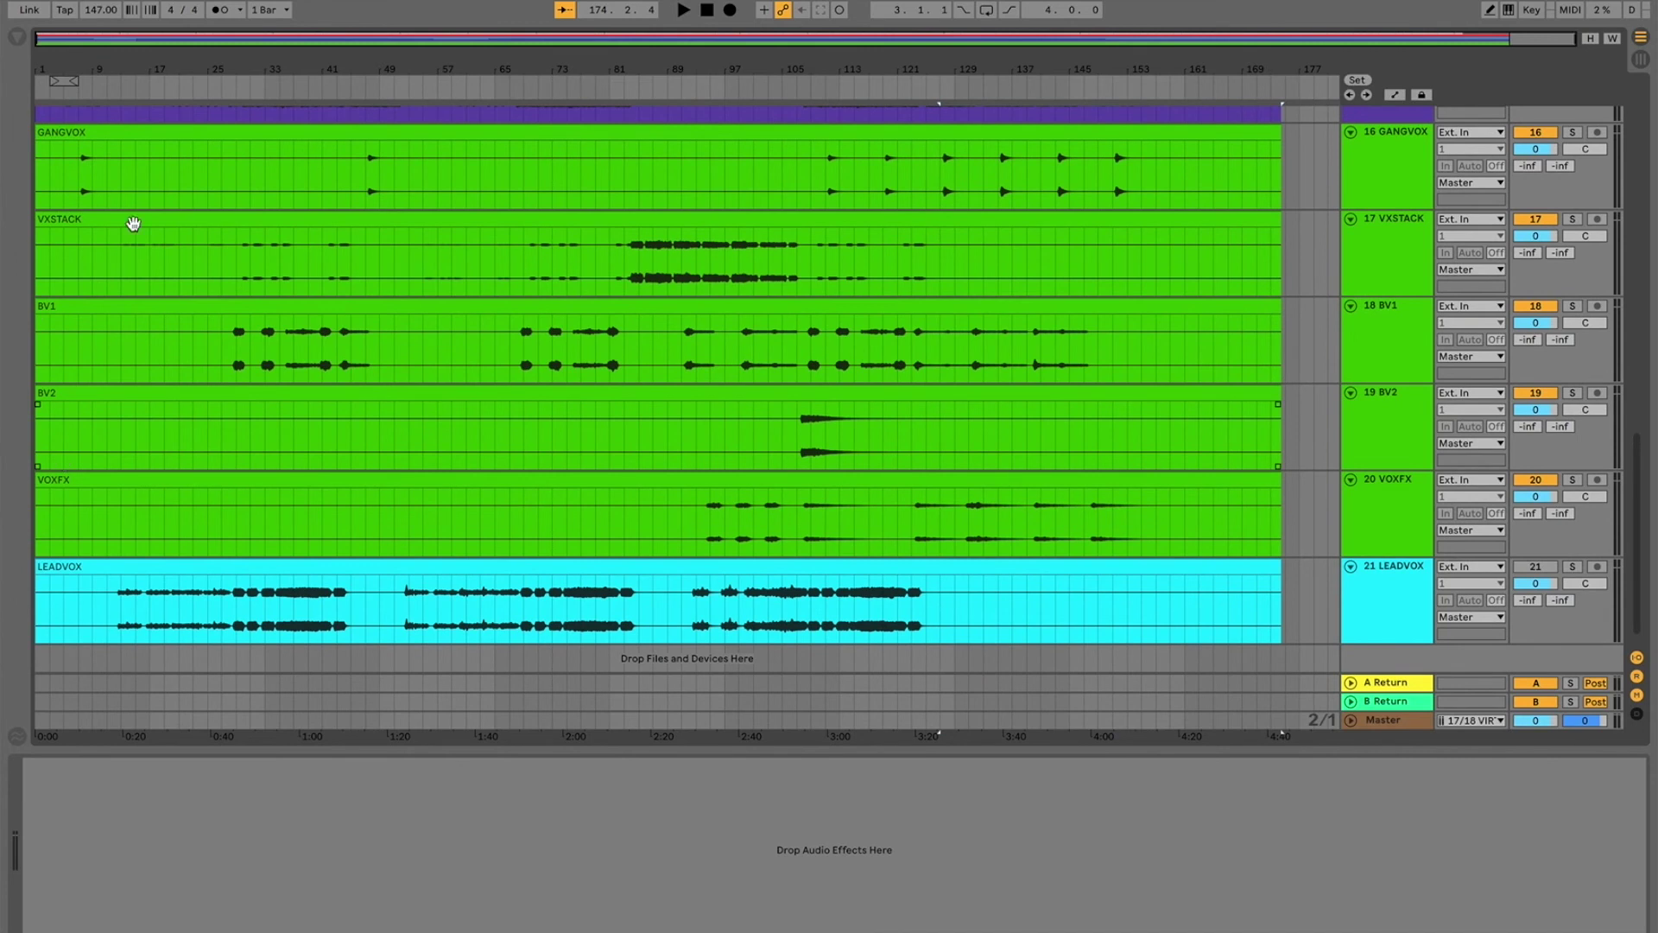
left_click(67, 189)
key("space")
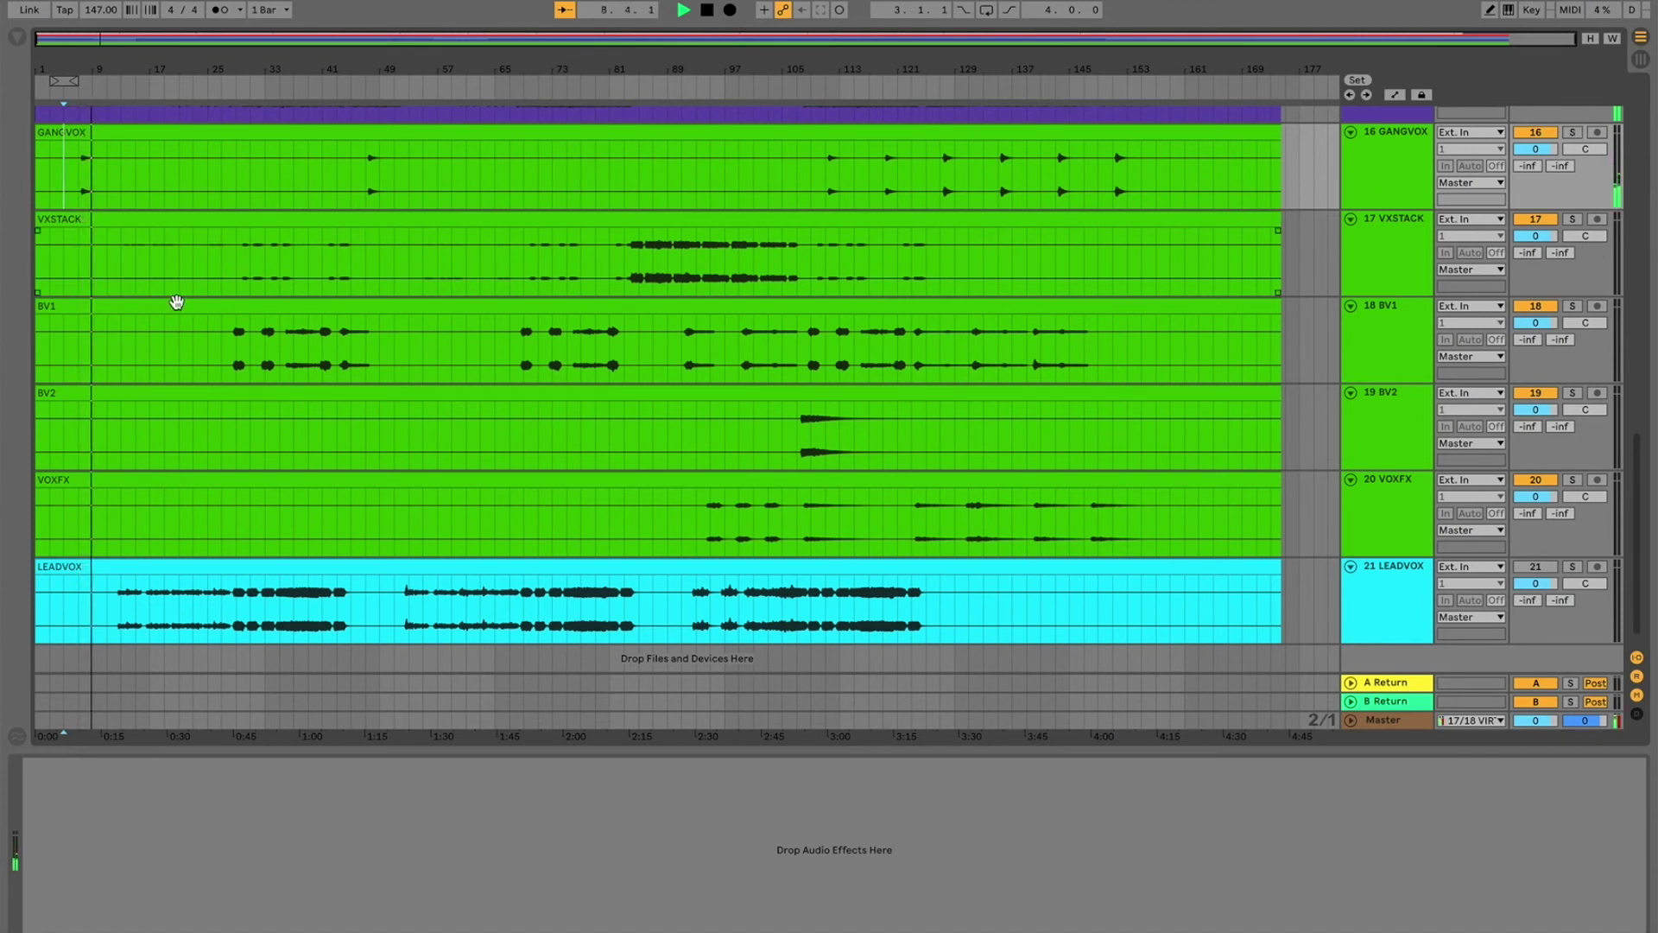
Step: Listen to VXSTACK soloed from bar 13, and in the full mix from bars 25 and 29
left_click(117, 262)
left_click(1573, 219)
key("space")
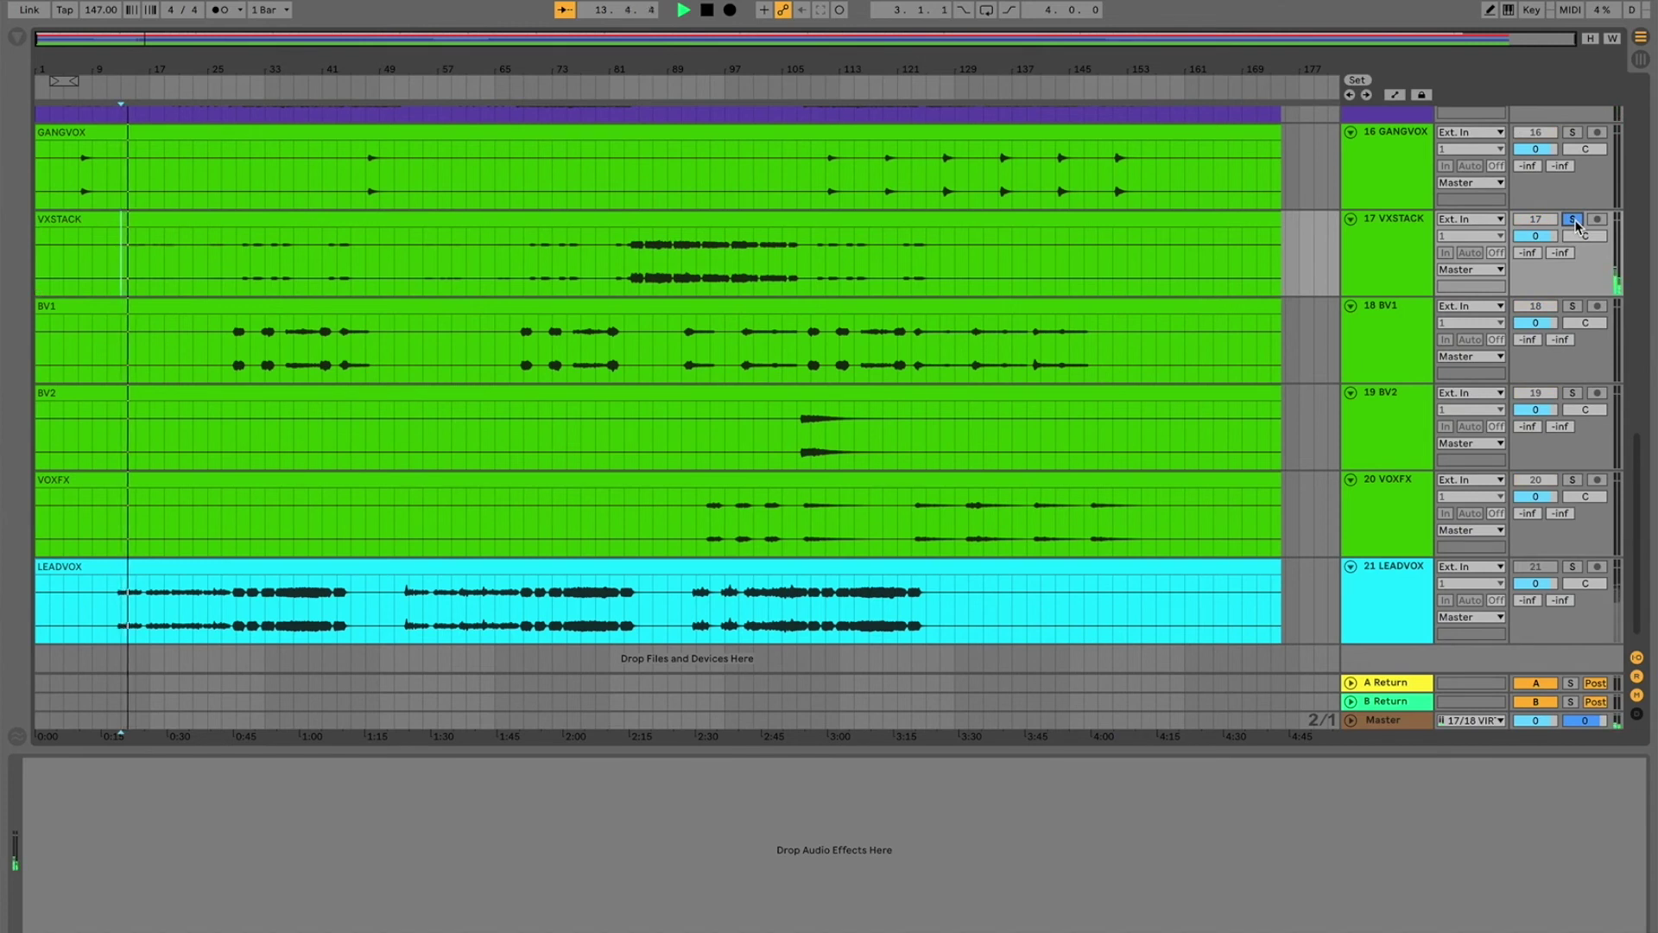
left_click(1573, 220)
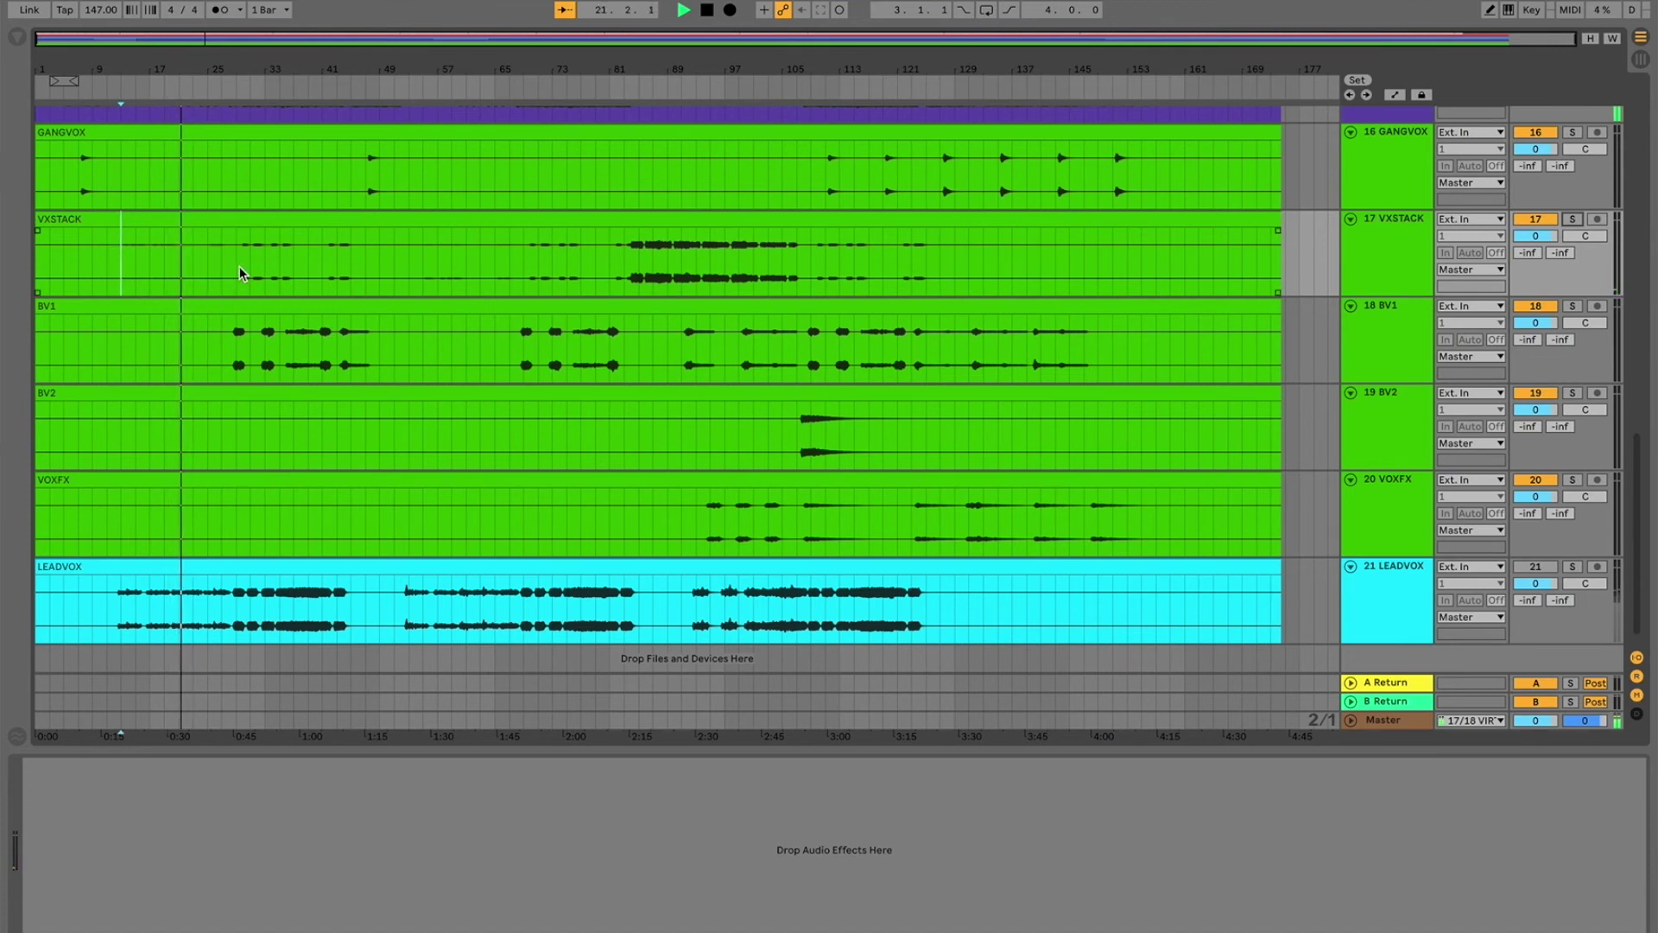
left_click(210, 261)
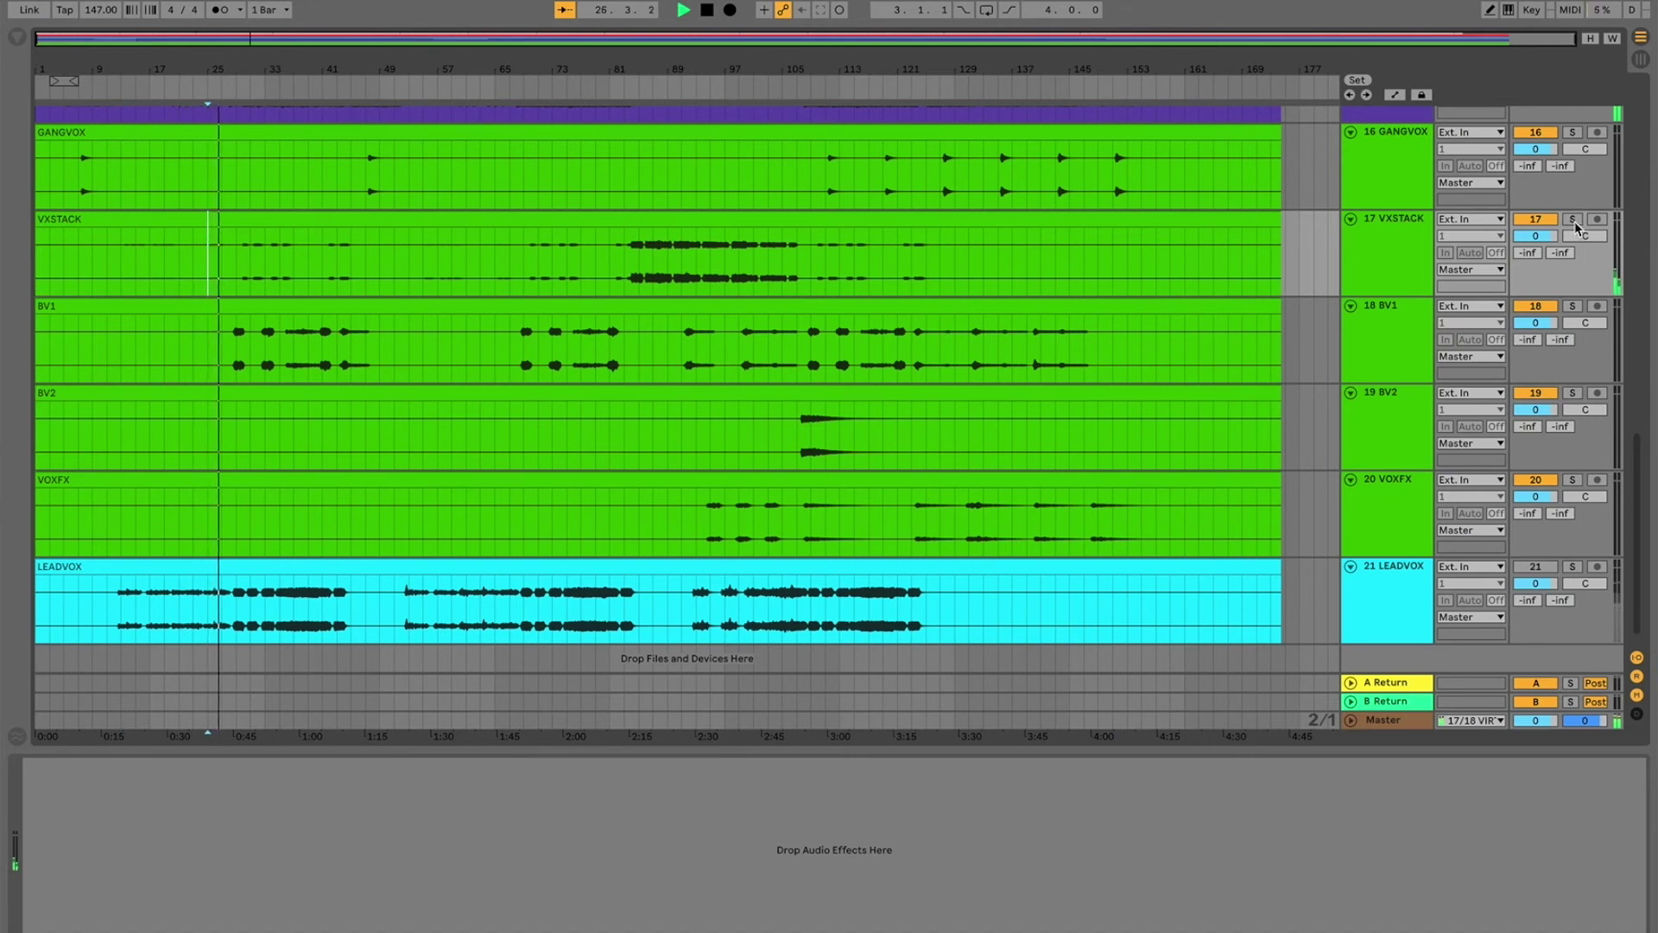
left_click(239, 266)
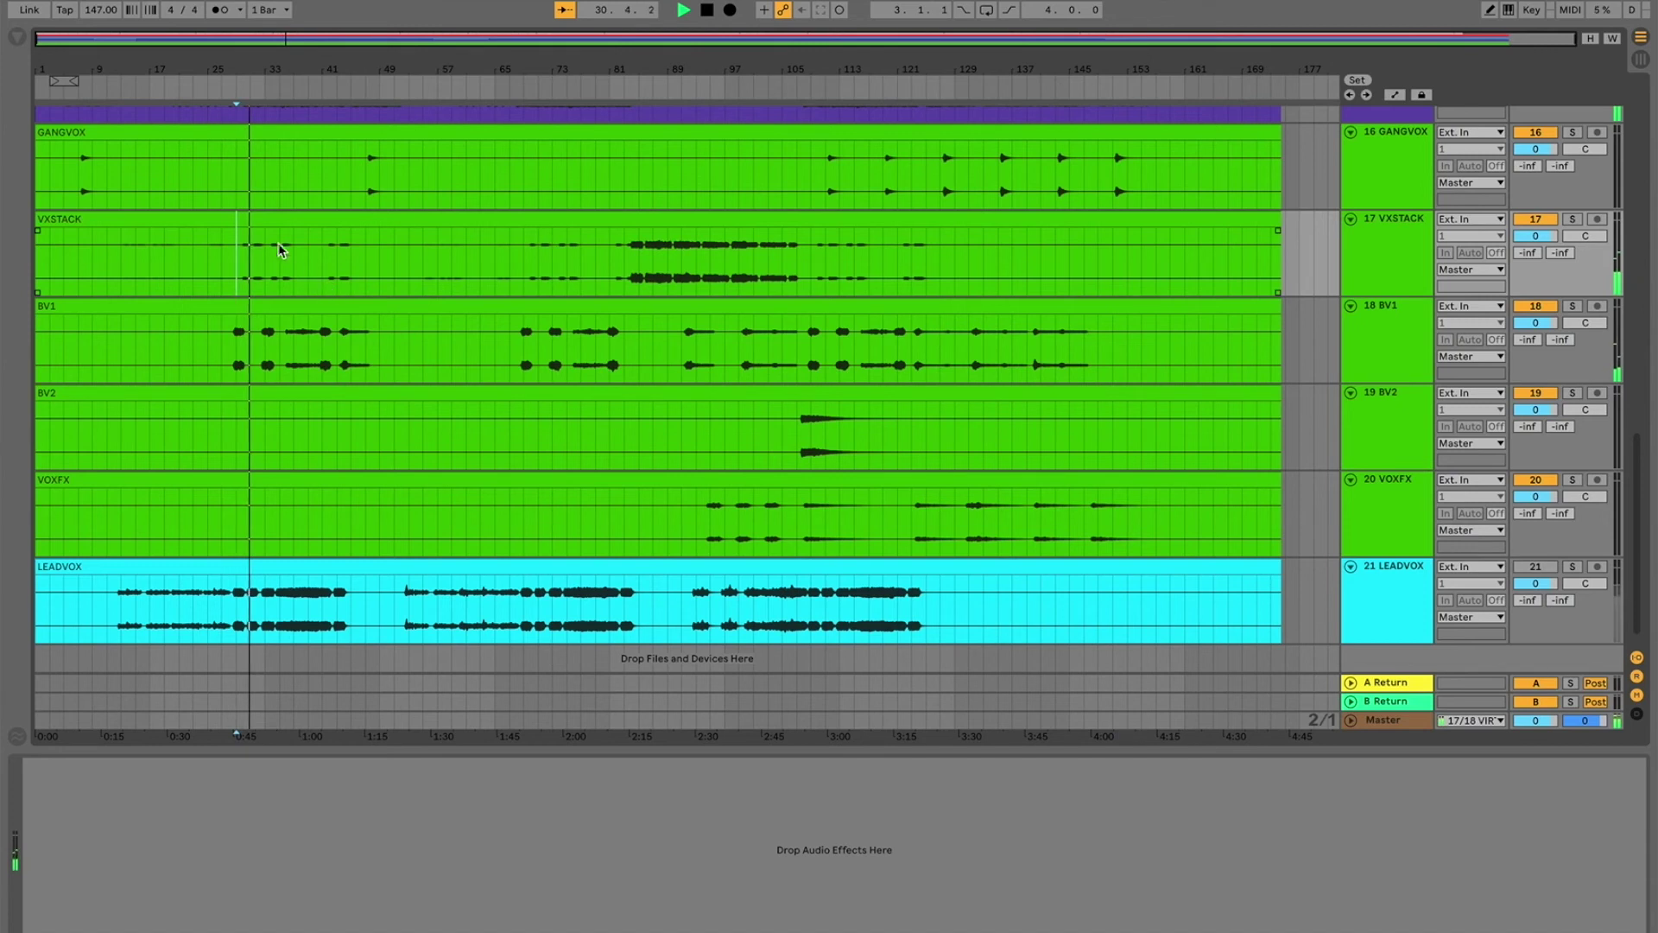
Step: Open the VXSTACK clip's details and set its gain to 3 dB
double_click(222, 222)
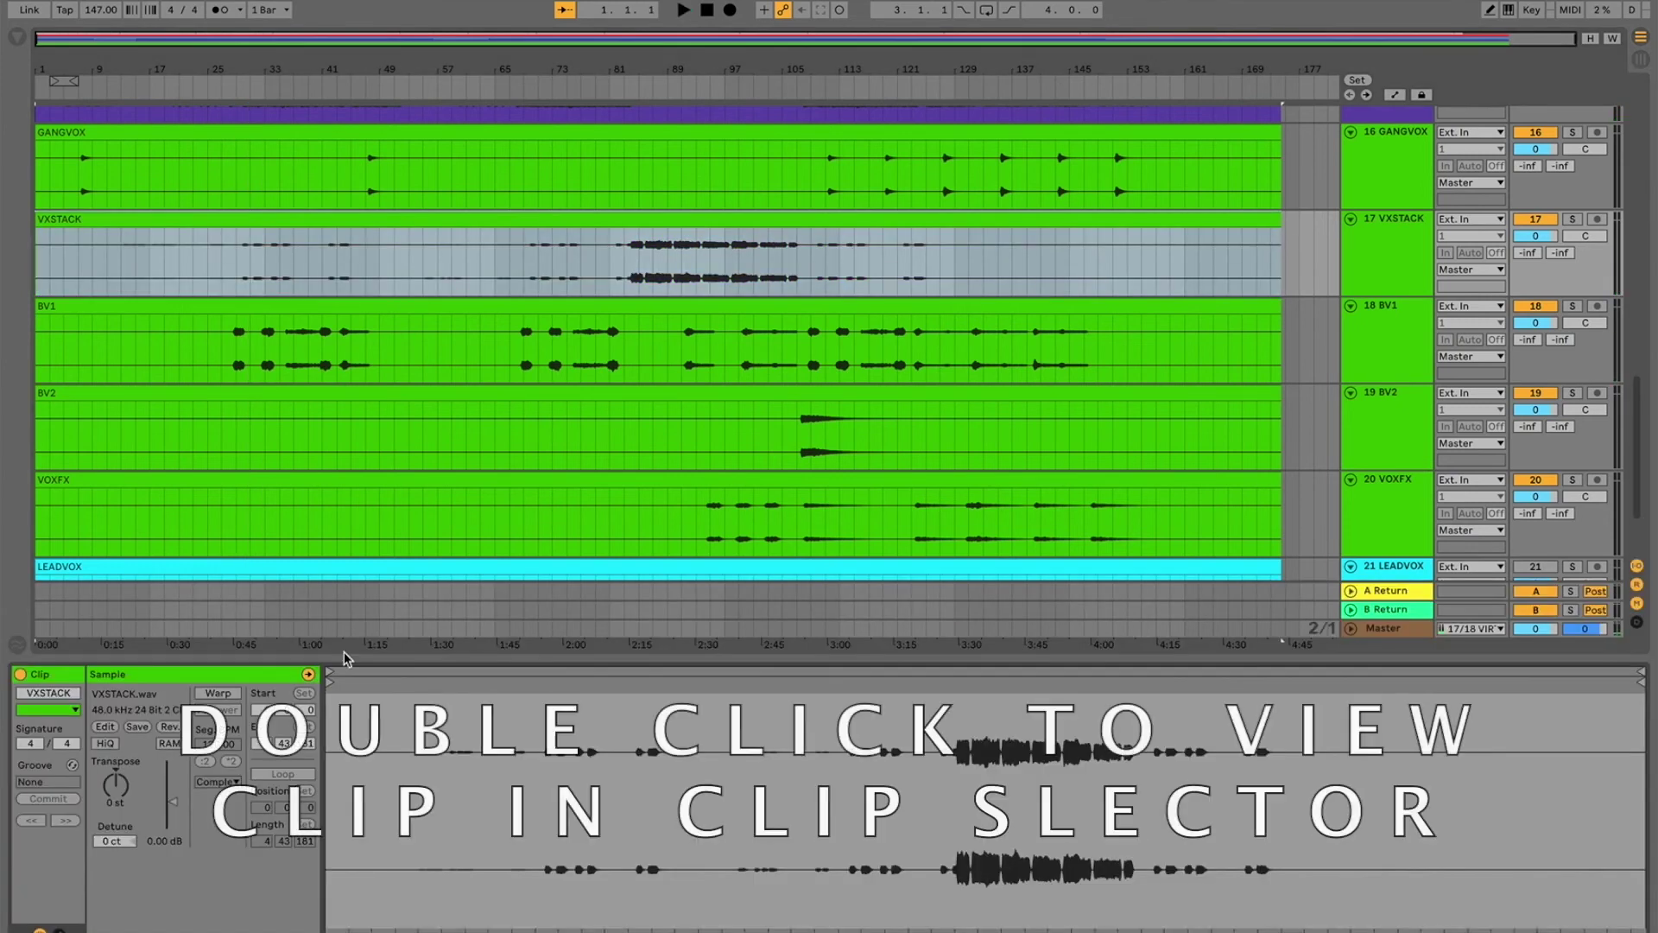
left_click(157, 845)
type("3")
key("Return")
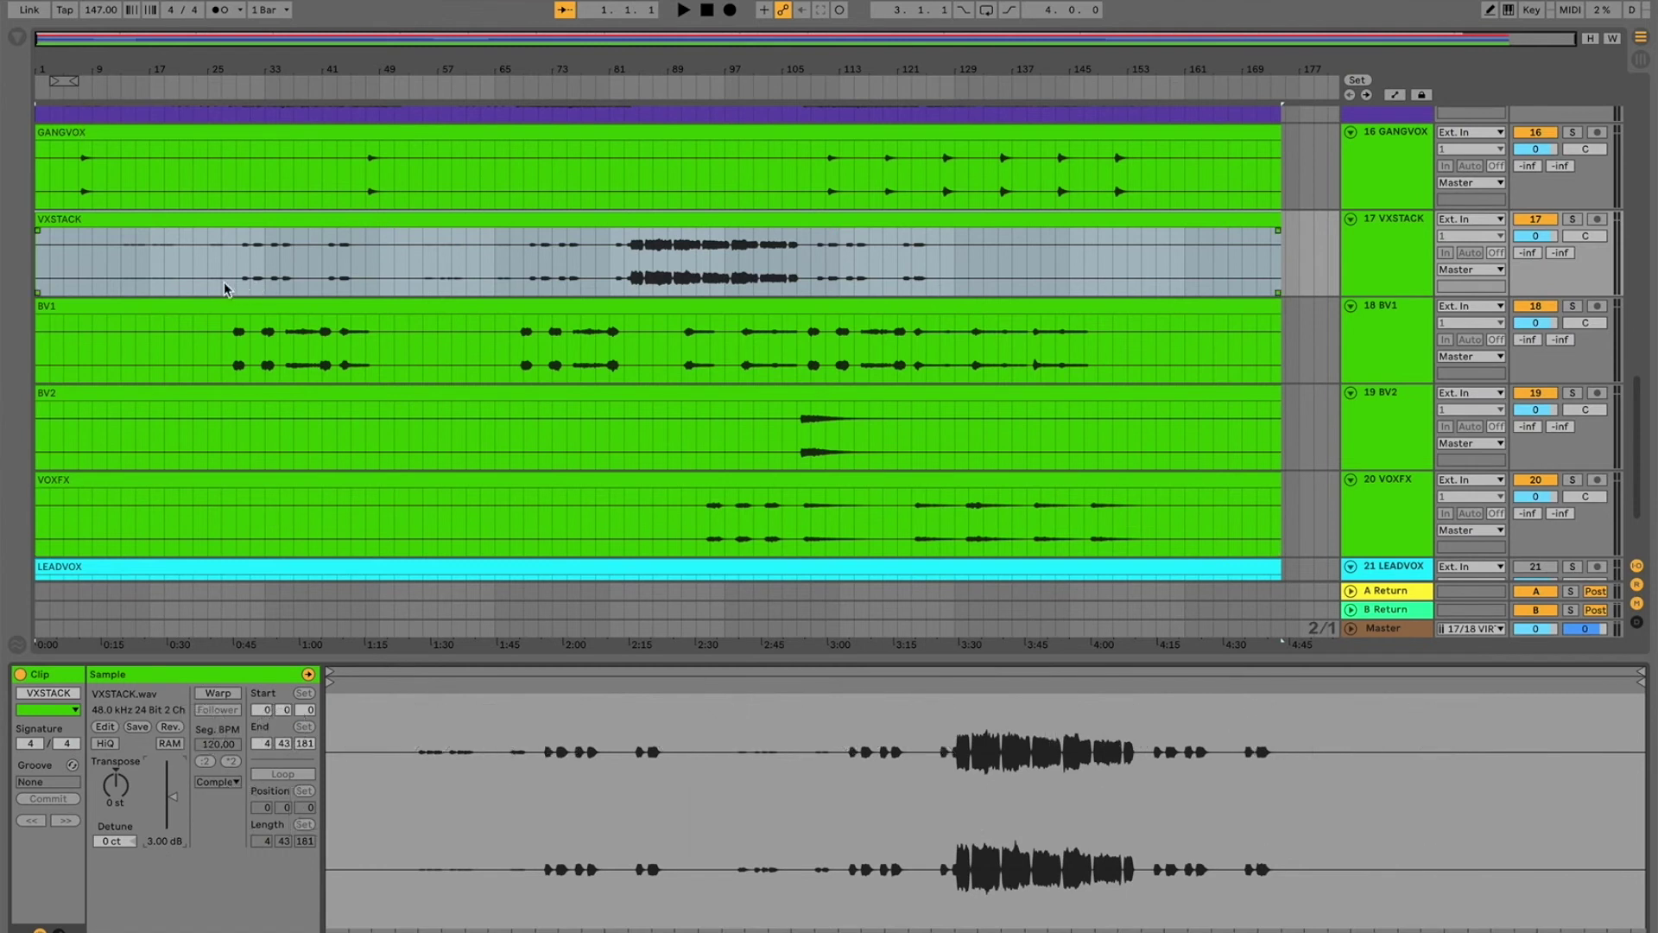
Step: Play the song from bar 15 and from bar 29 to check the VXSTACK level, and stop playback
left_click(133, 266)
key("space")
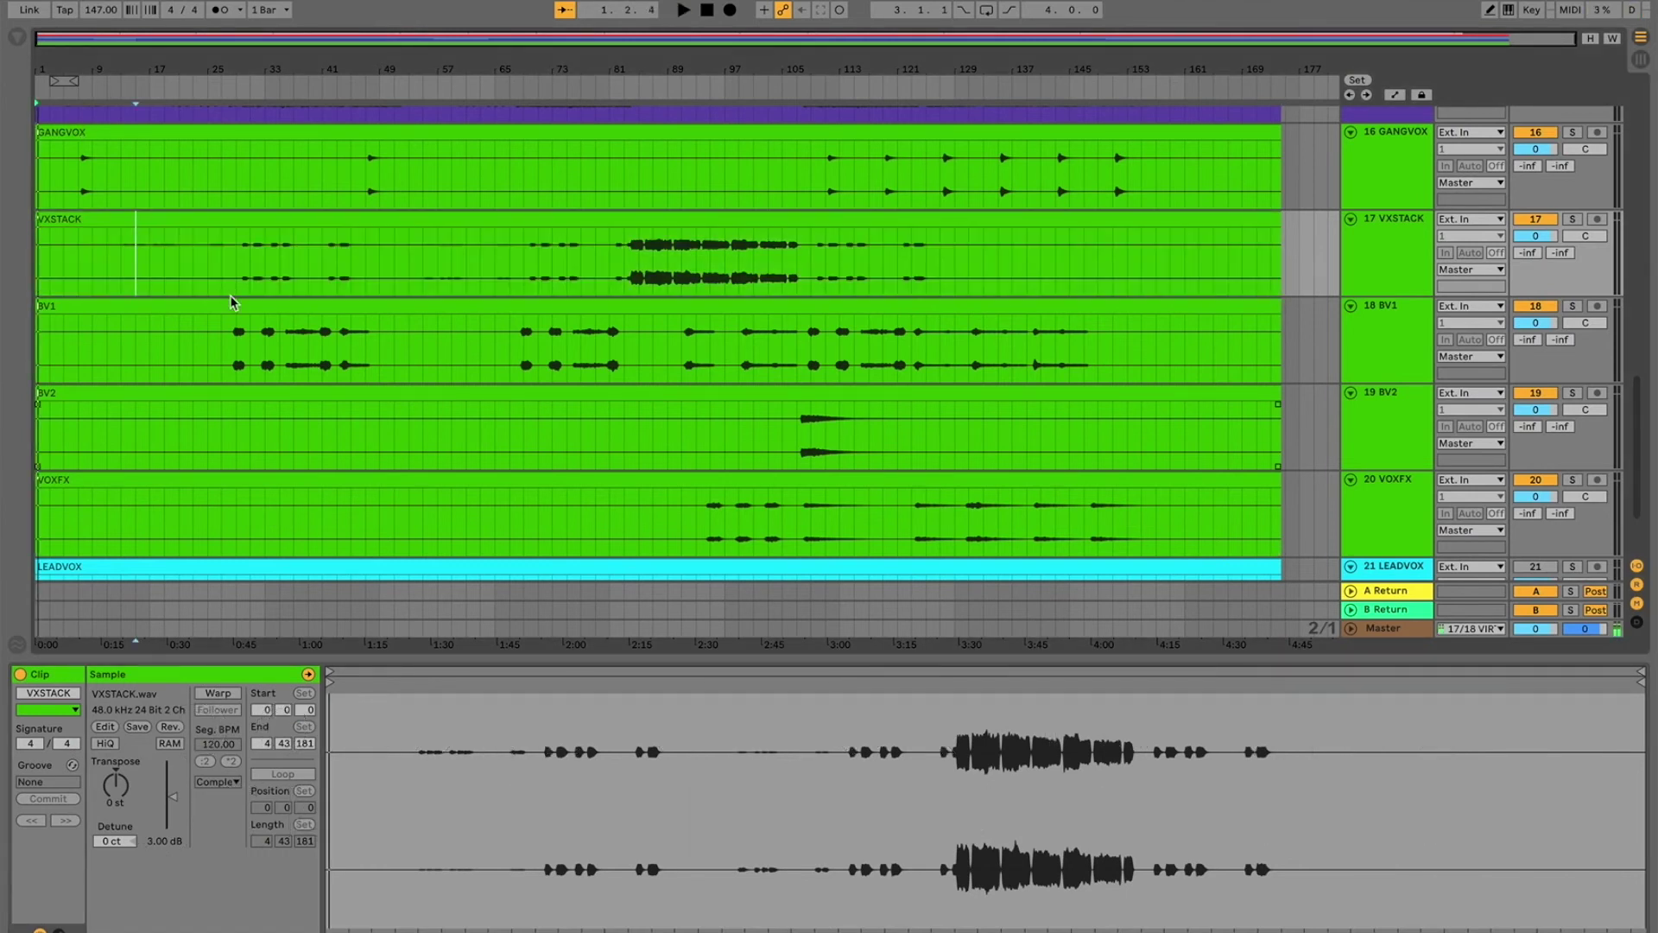
left_click(138, 264)
key("space")
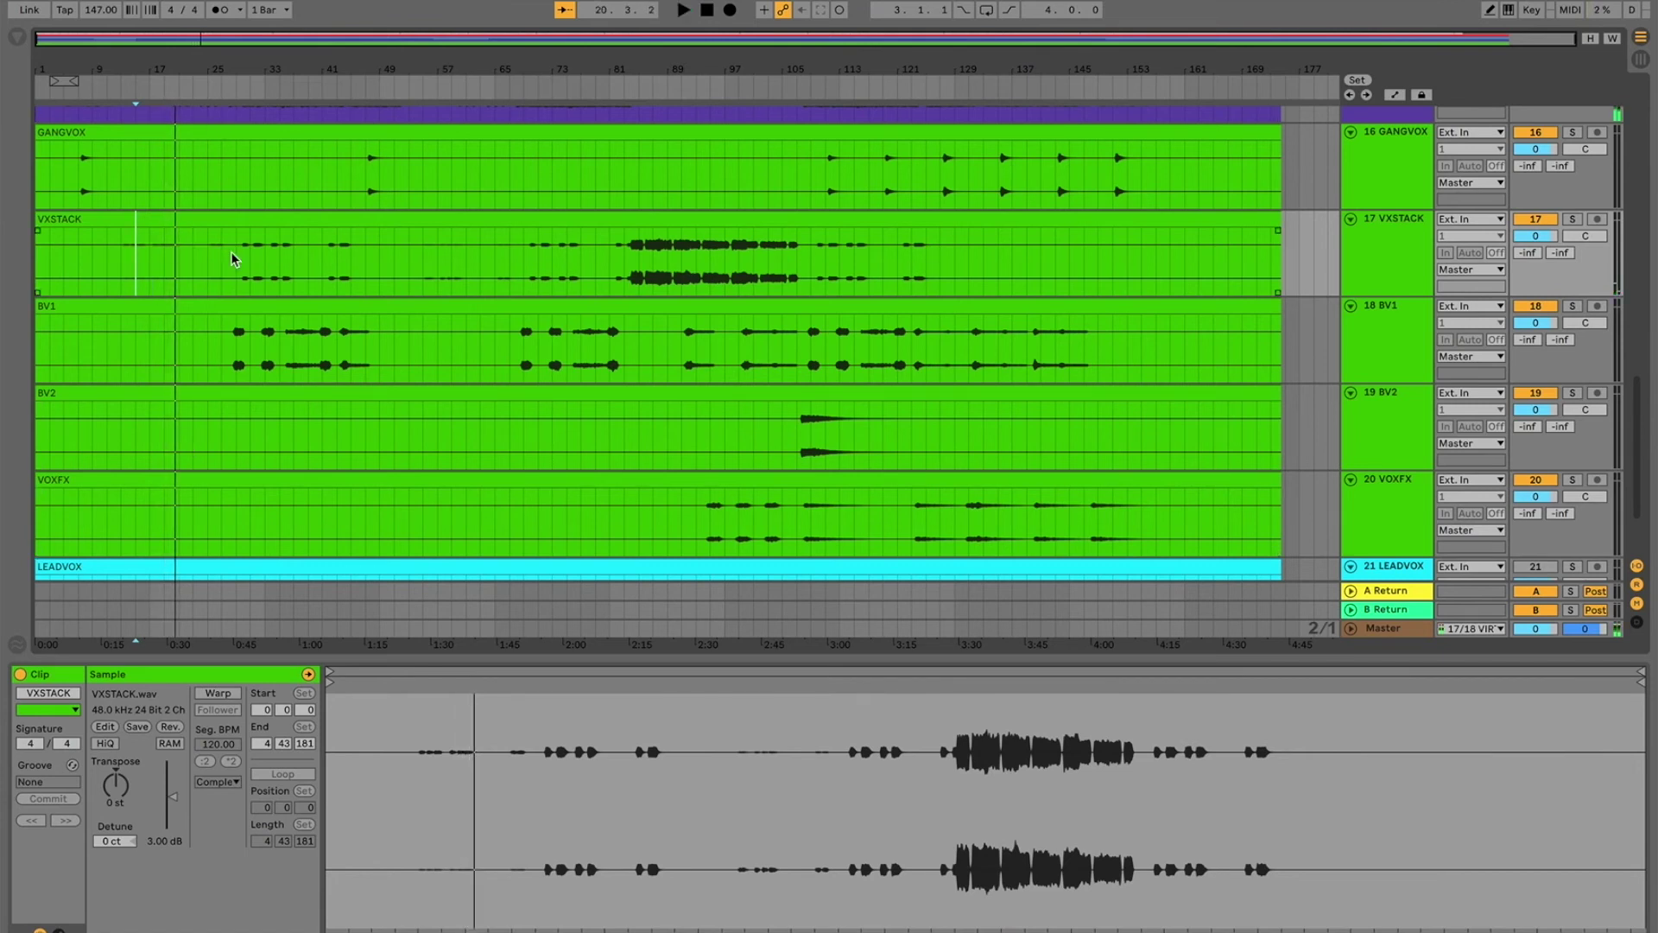
left_click(237, 274)
key("space")
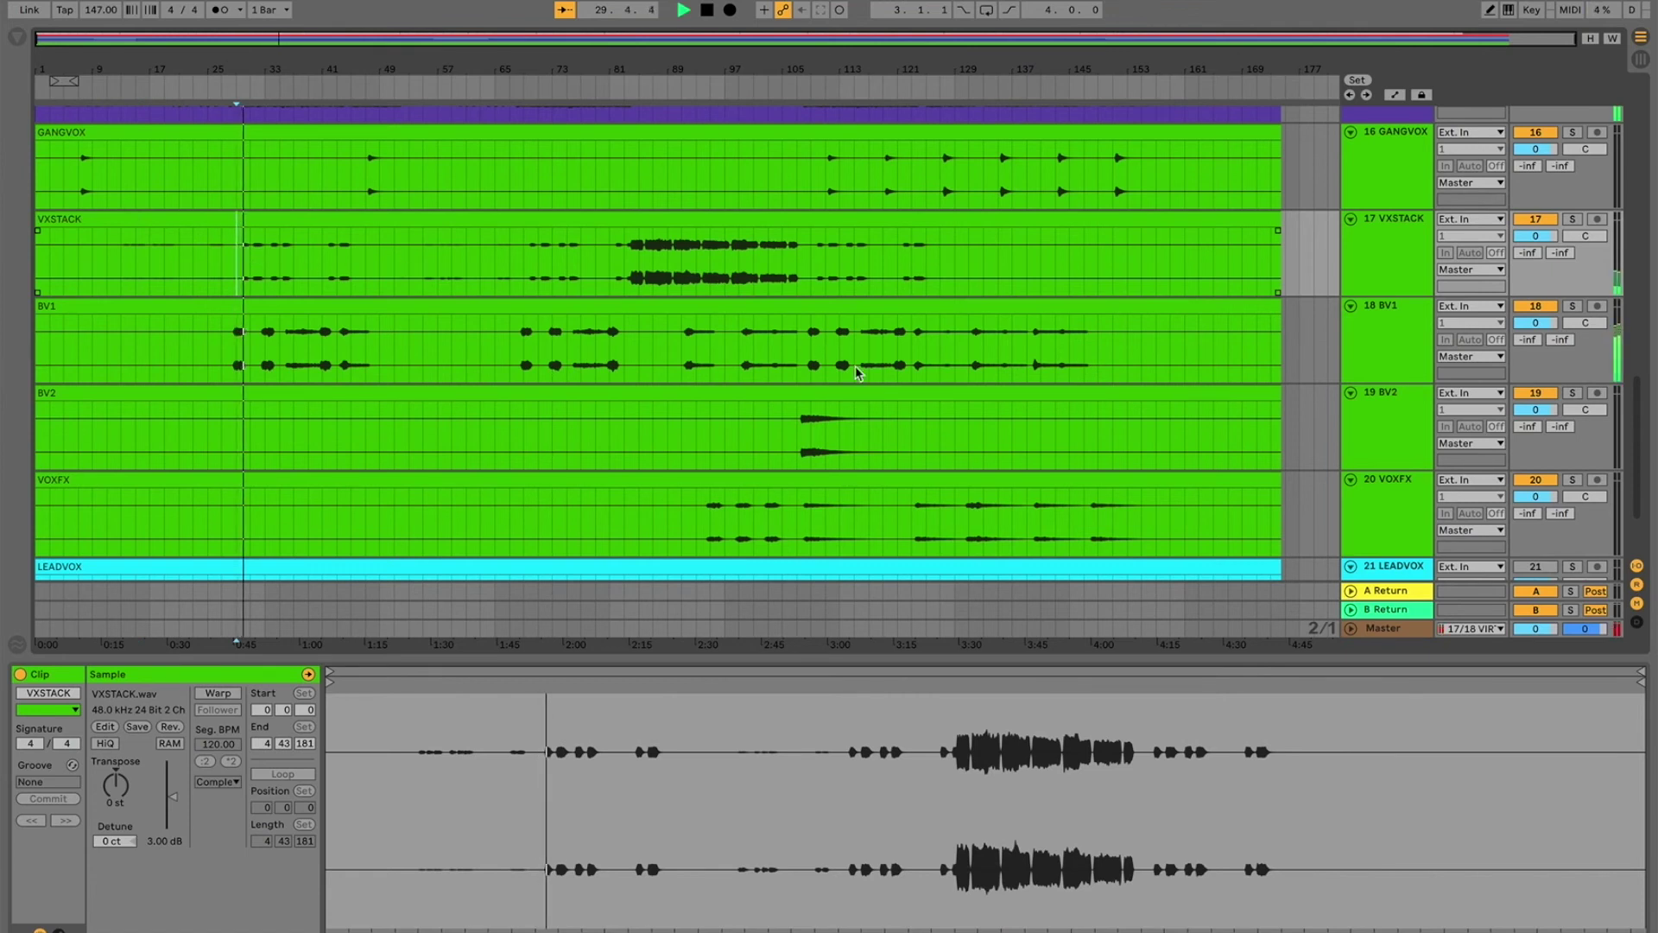
key("space")
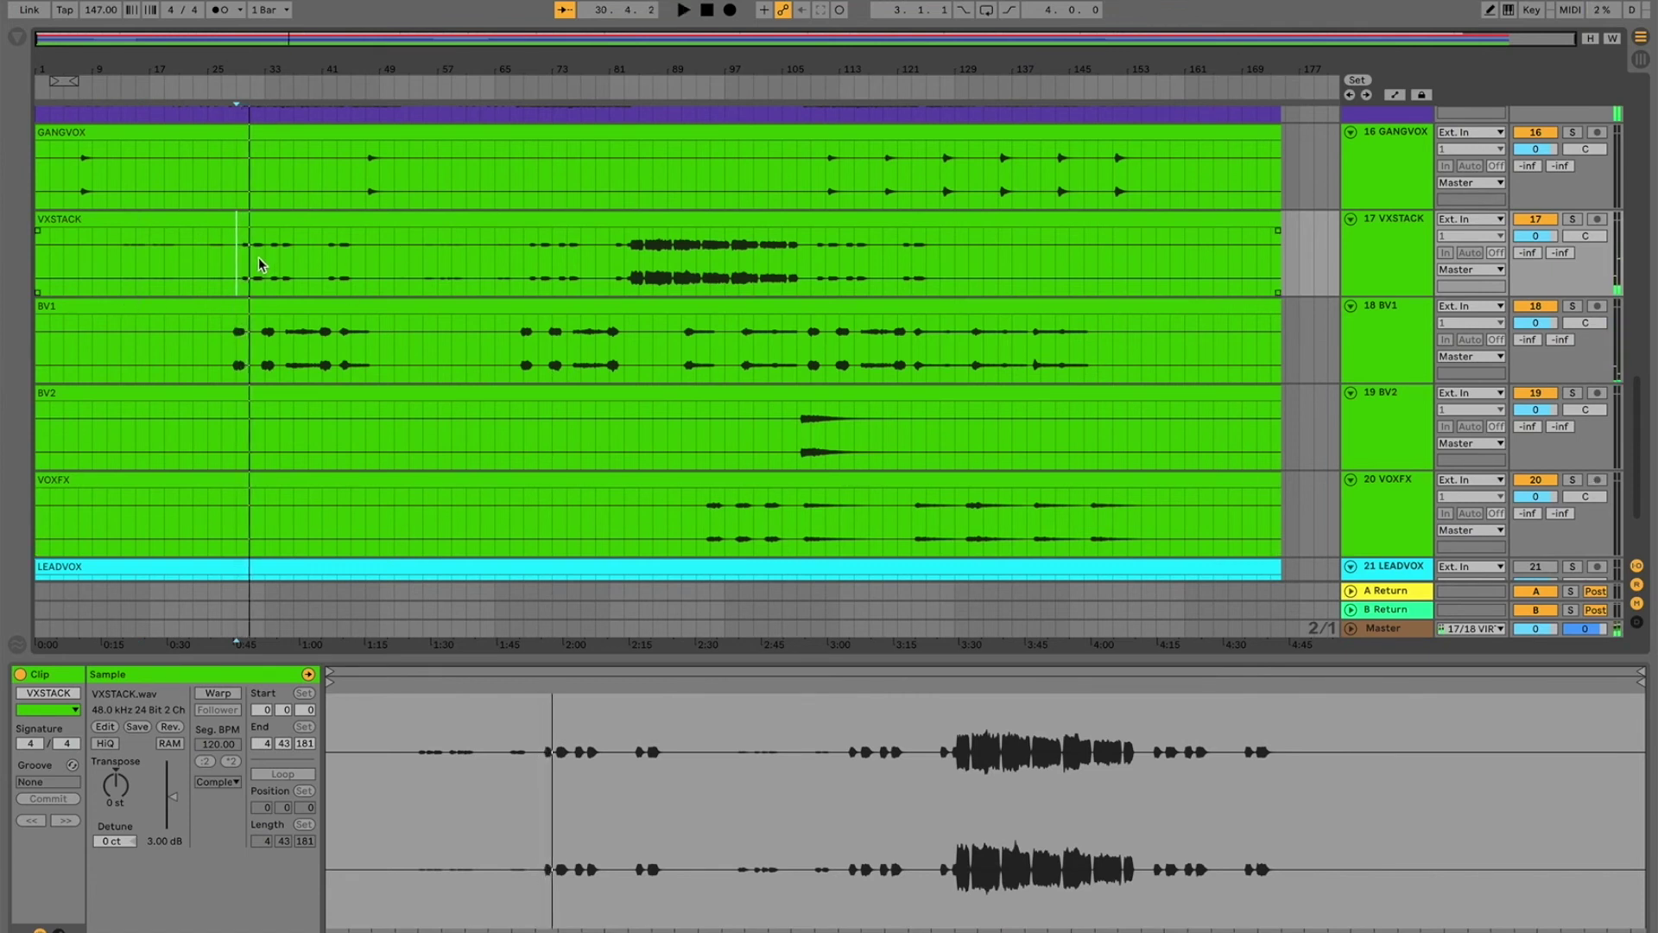
Step: Split VXSTACK at bar 29 and deactivate the part before the split
key("ctrl+e")
left_click(173, 224)
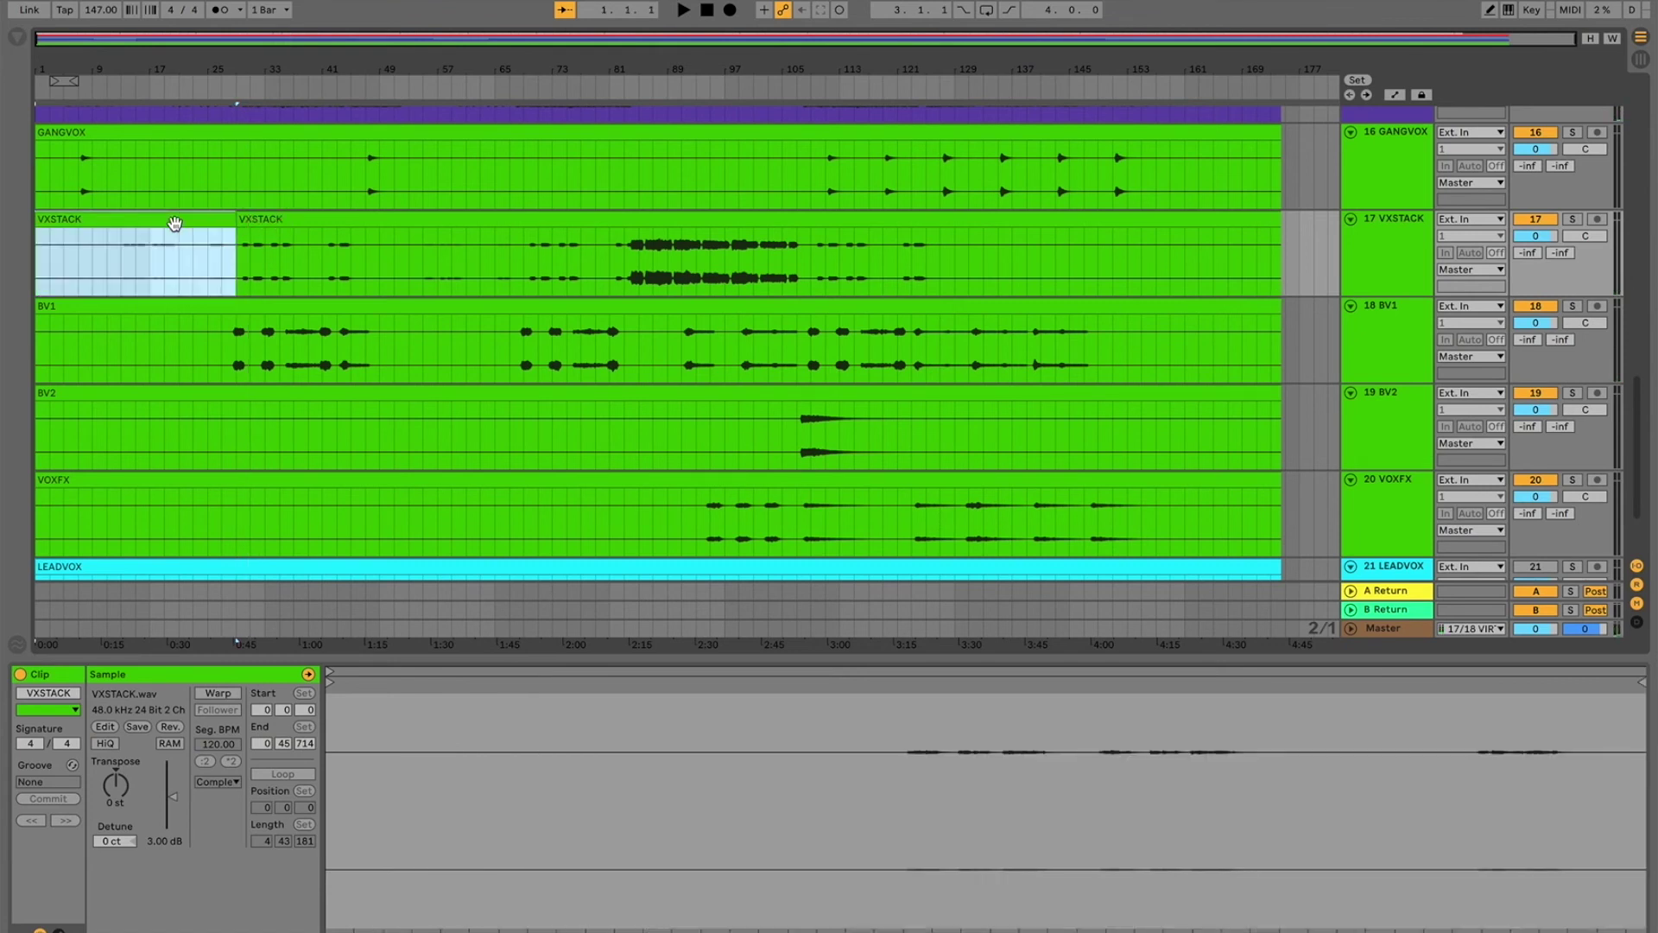
key("0")
Step: Listen to the backing vocals from bar 29, and audition BV1 from bar 33 soloed and in the mix
left_click(240, 274)
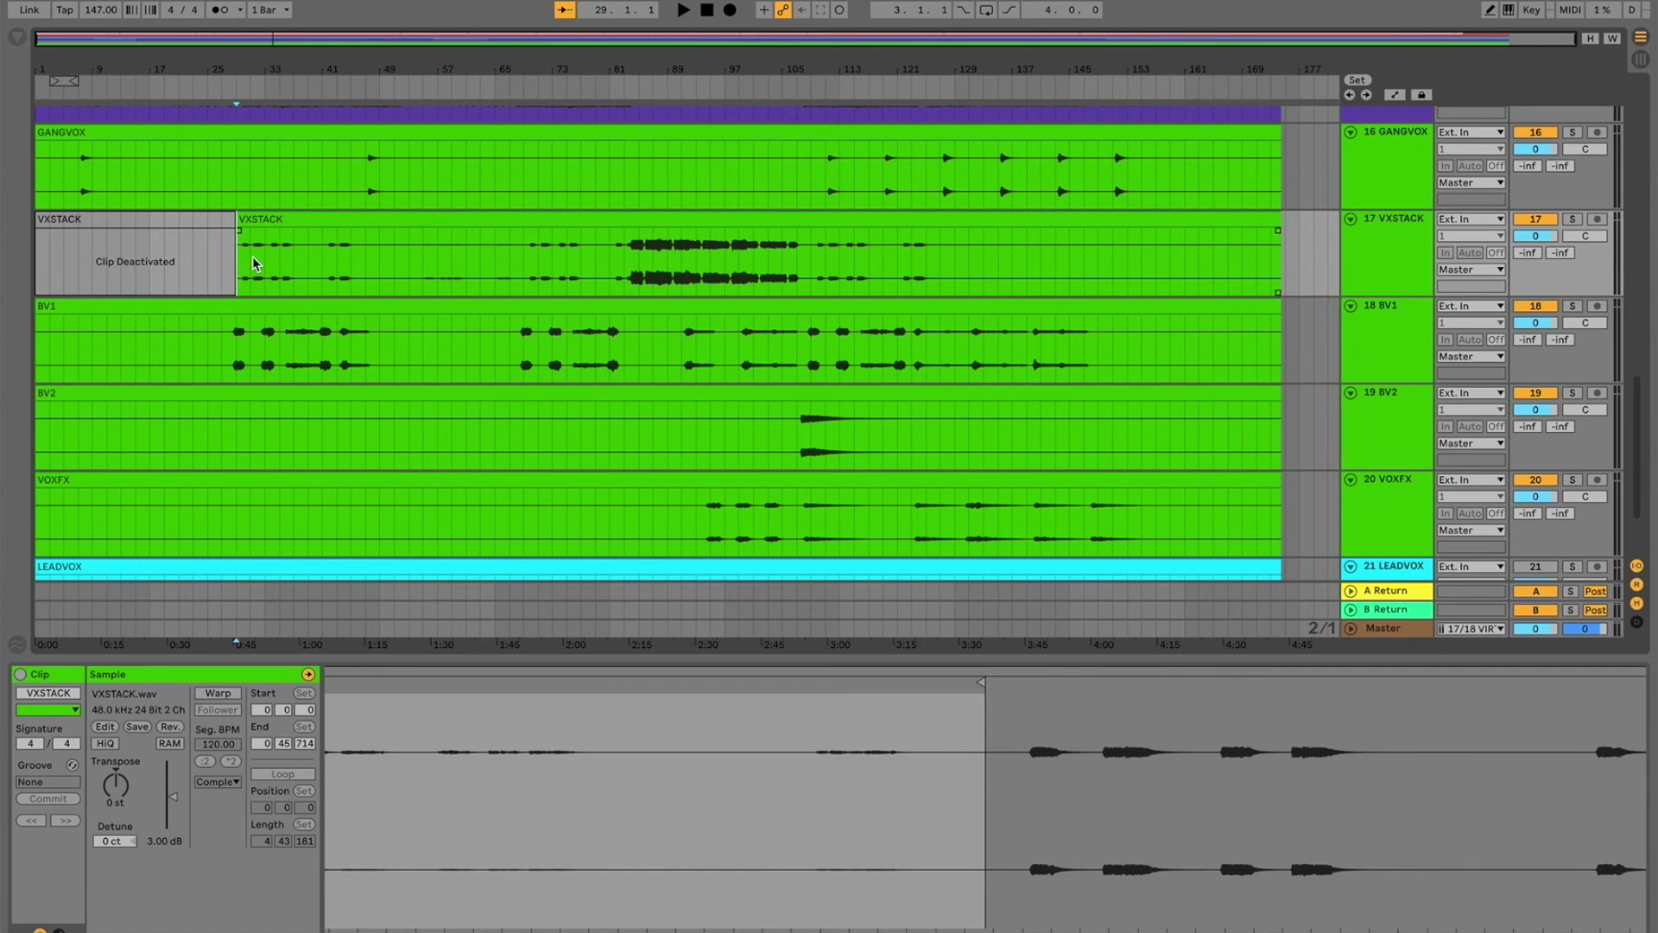
key("space")
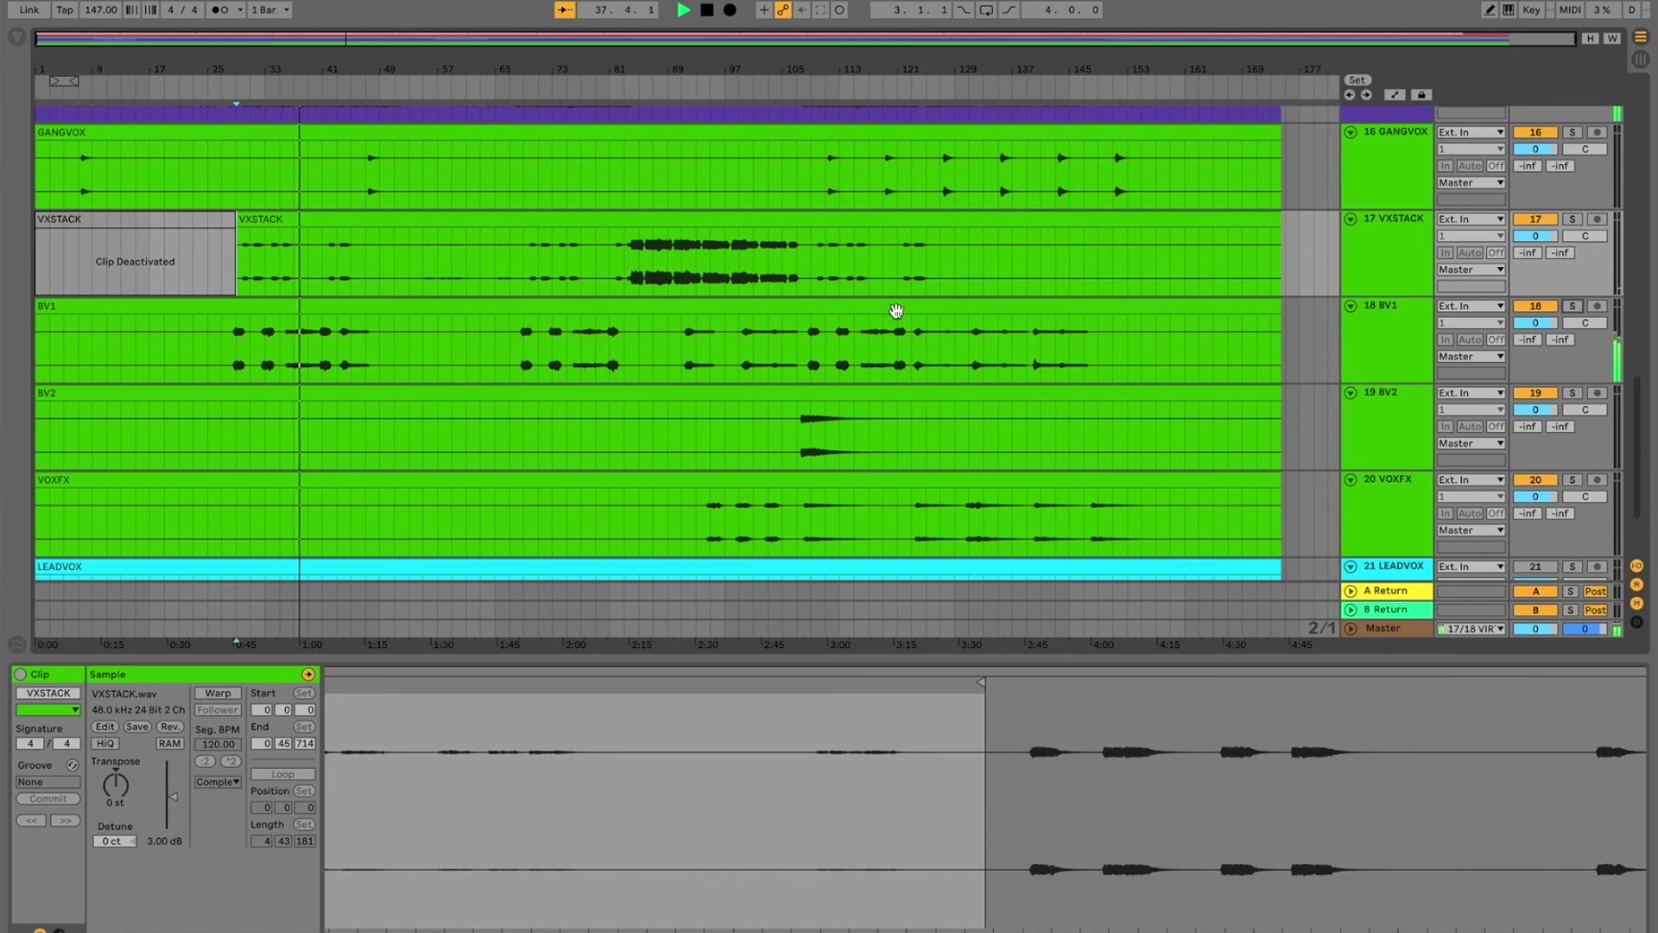
left_click(263, 349)
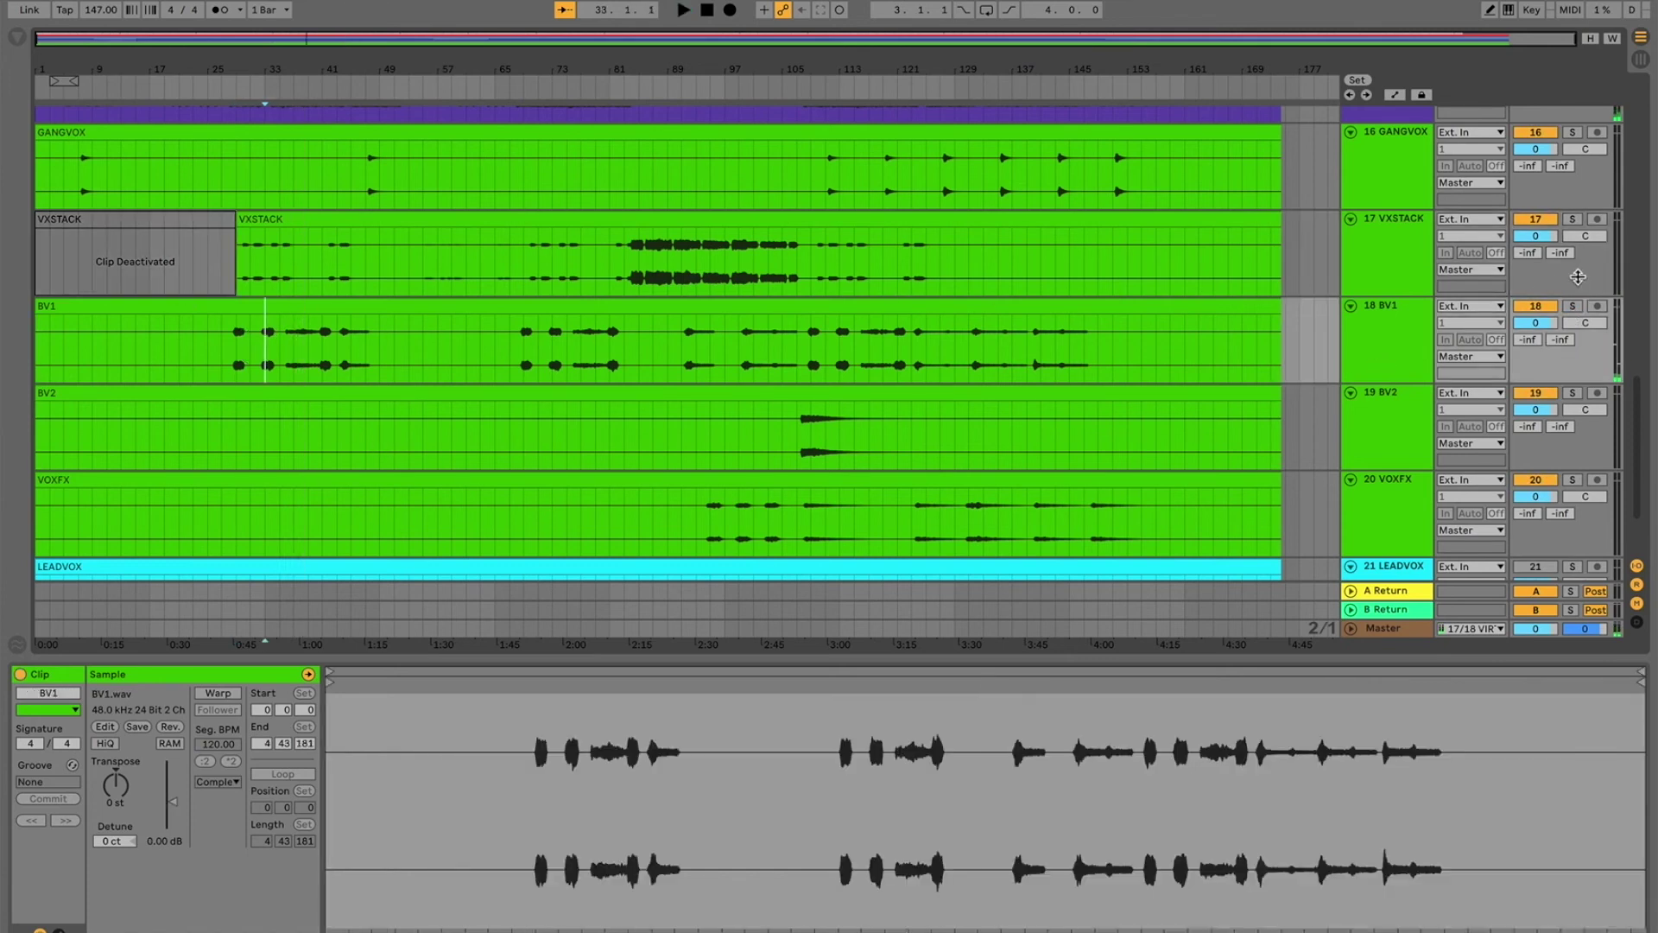
left_click(1573, 309)
left_click(307, 378)
scroll(645, 354, "down", 3)
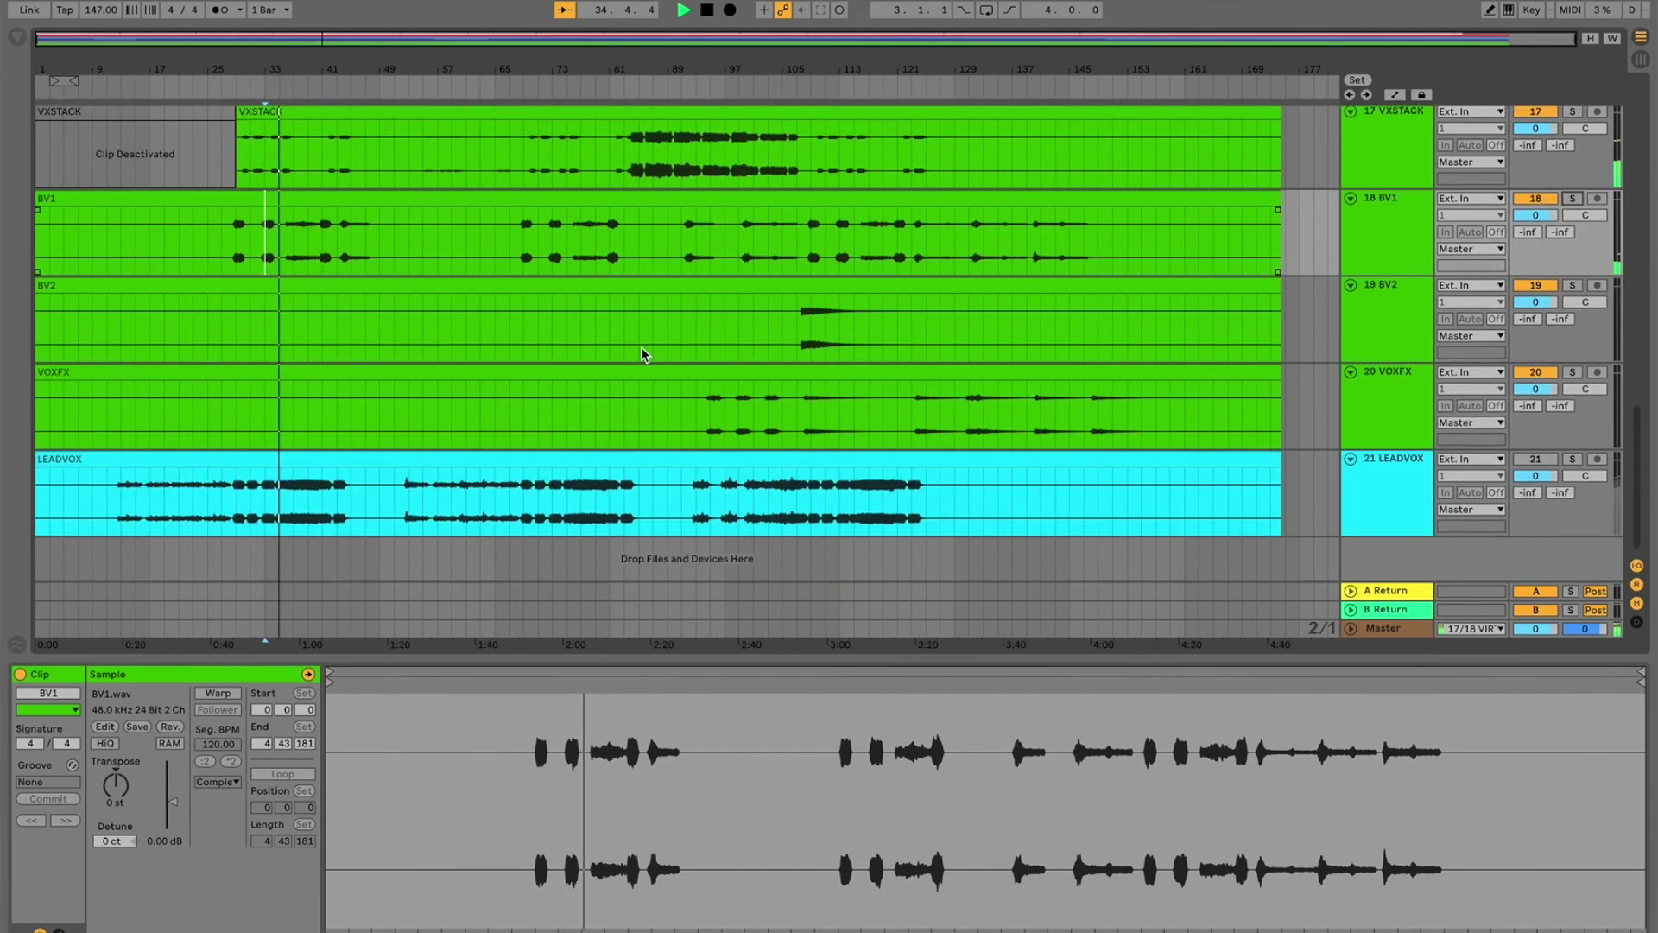
scroll(423, 277, "up", 5)
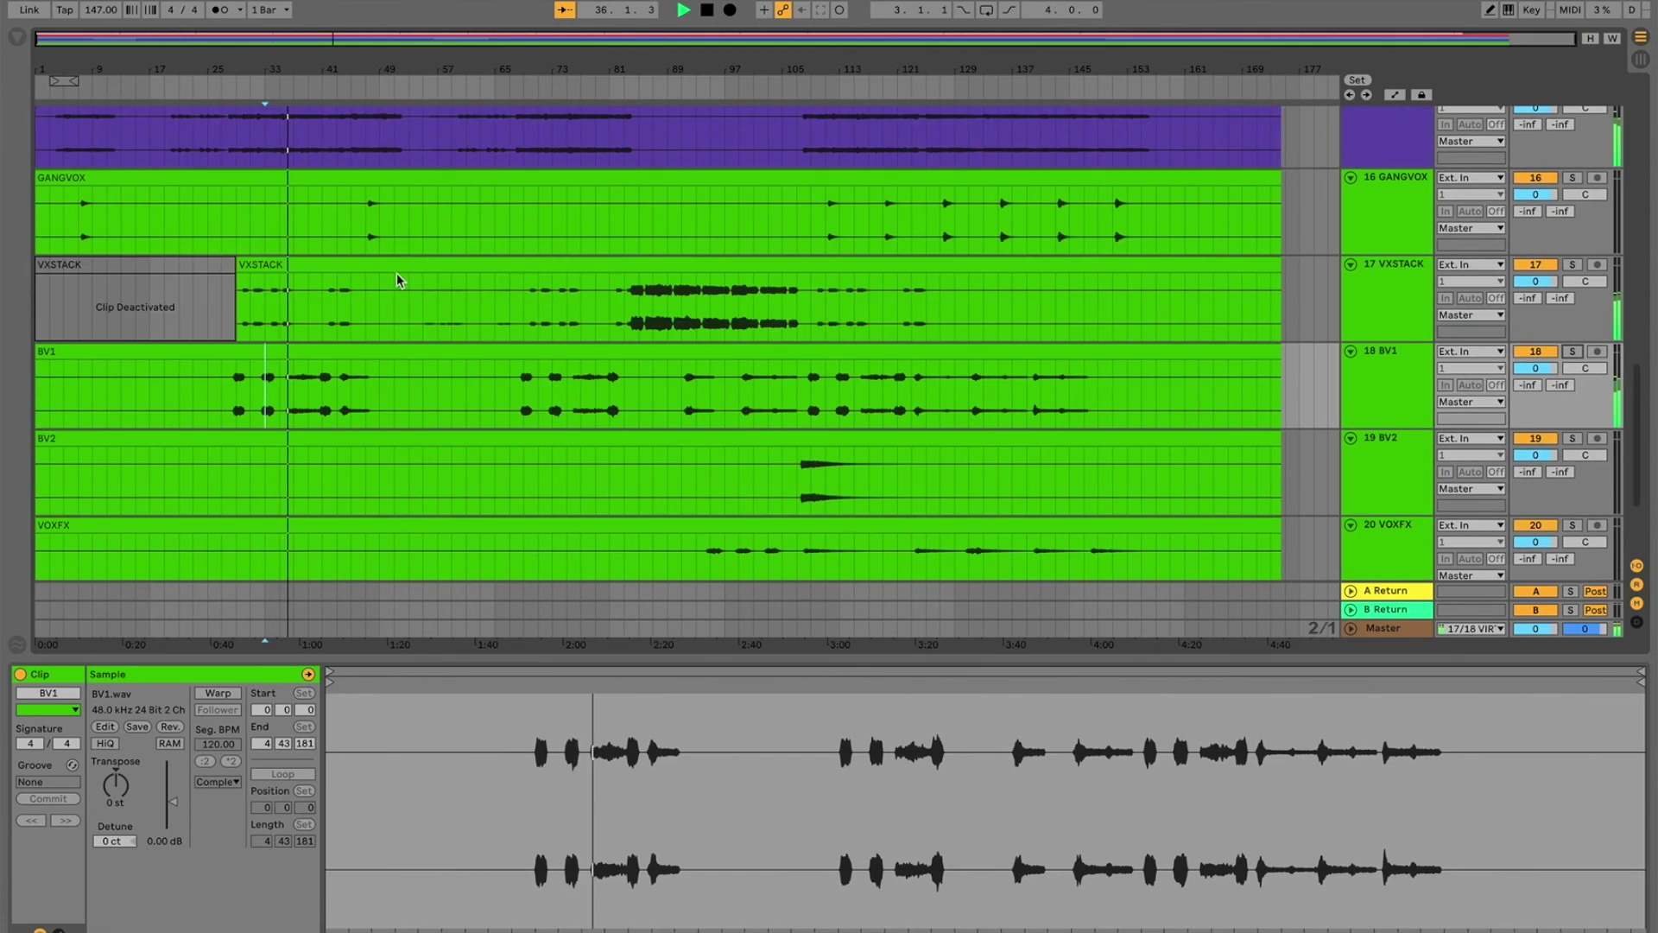
Step: Raise the BV1 clip's gain to 2 dB and stop playback
left_click(289, 351)
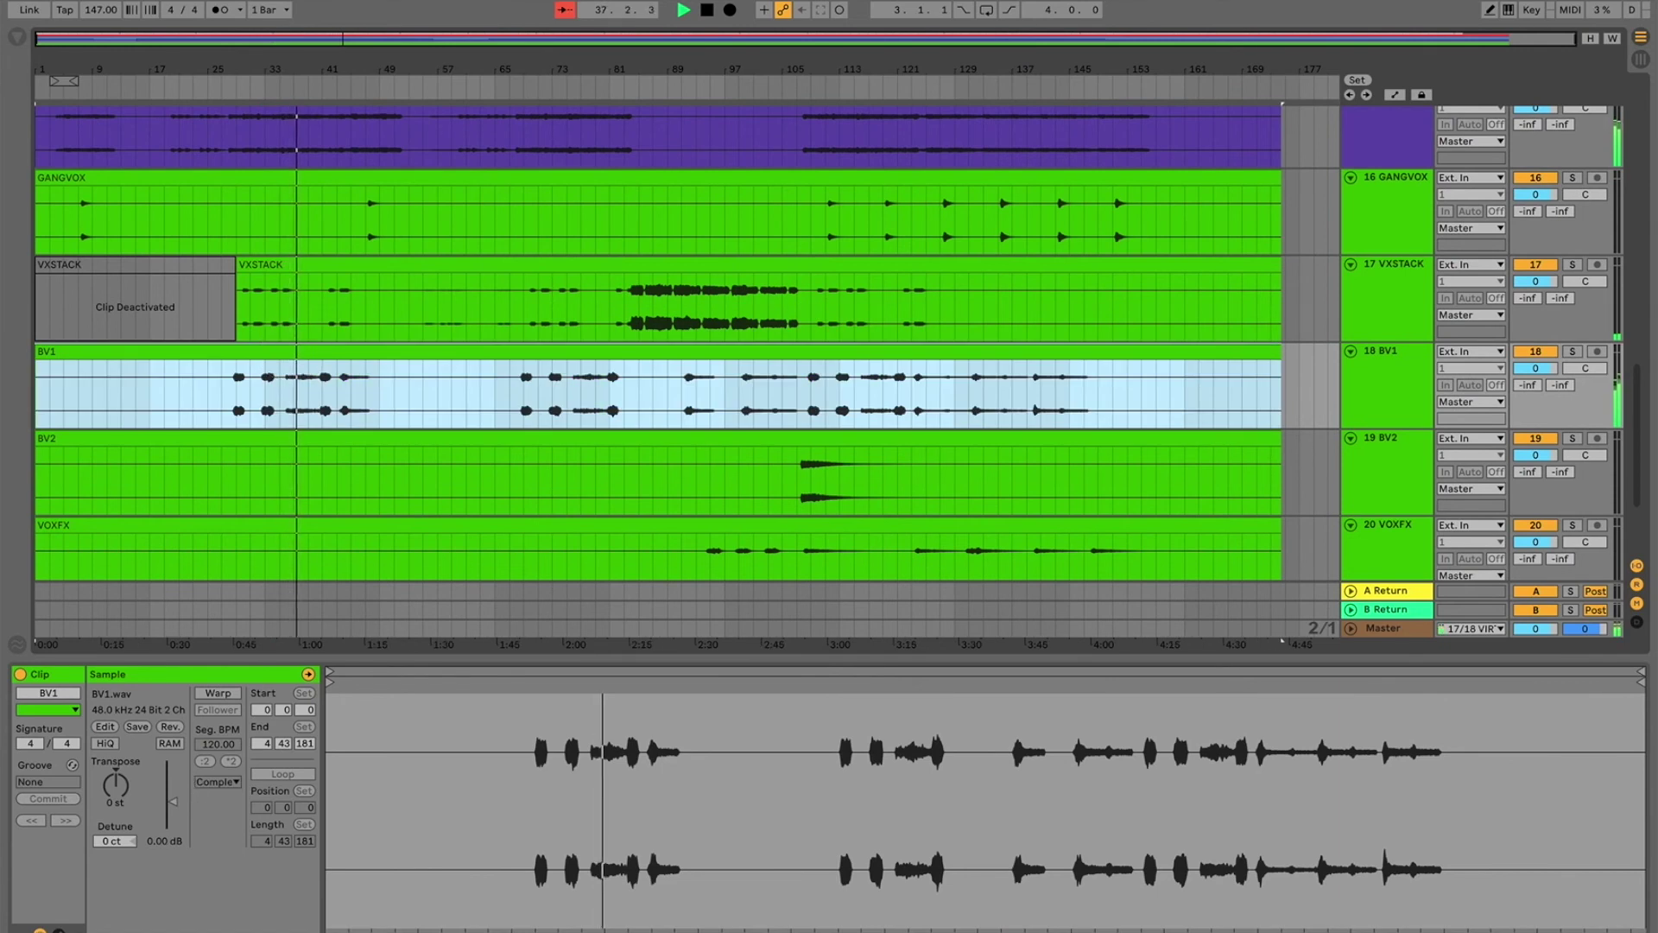
left_click_drag(165, 844, 165, 838)
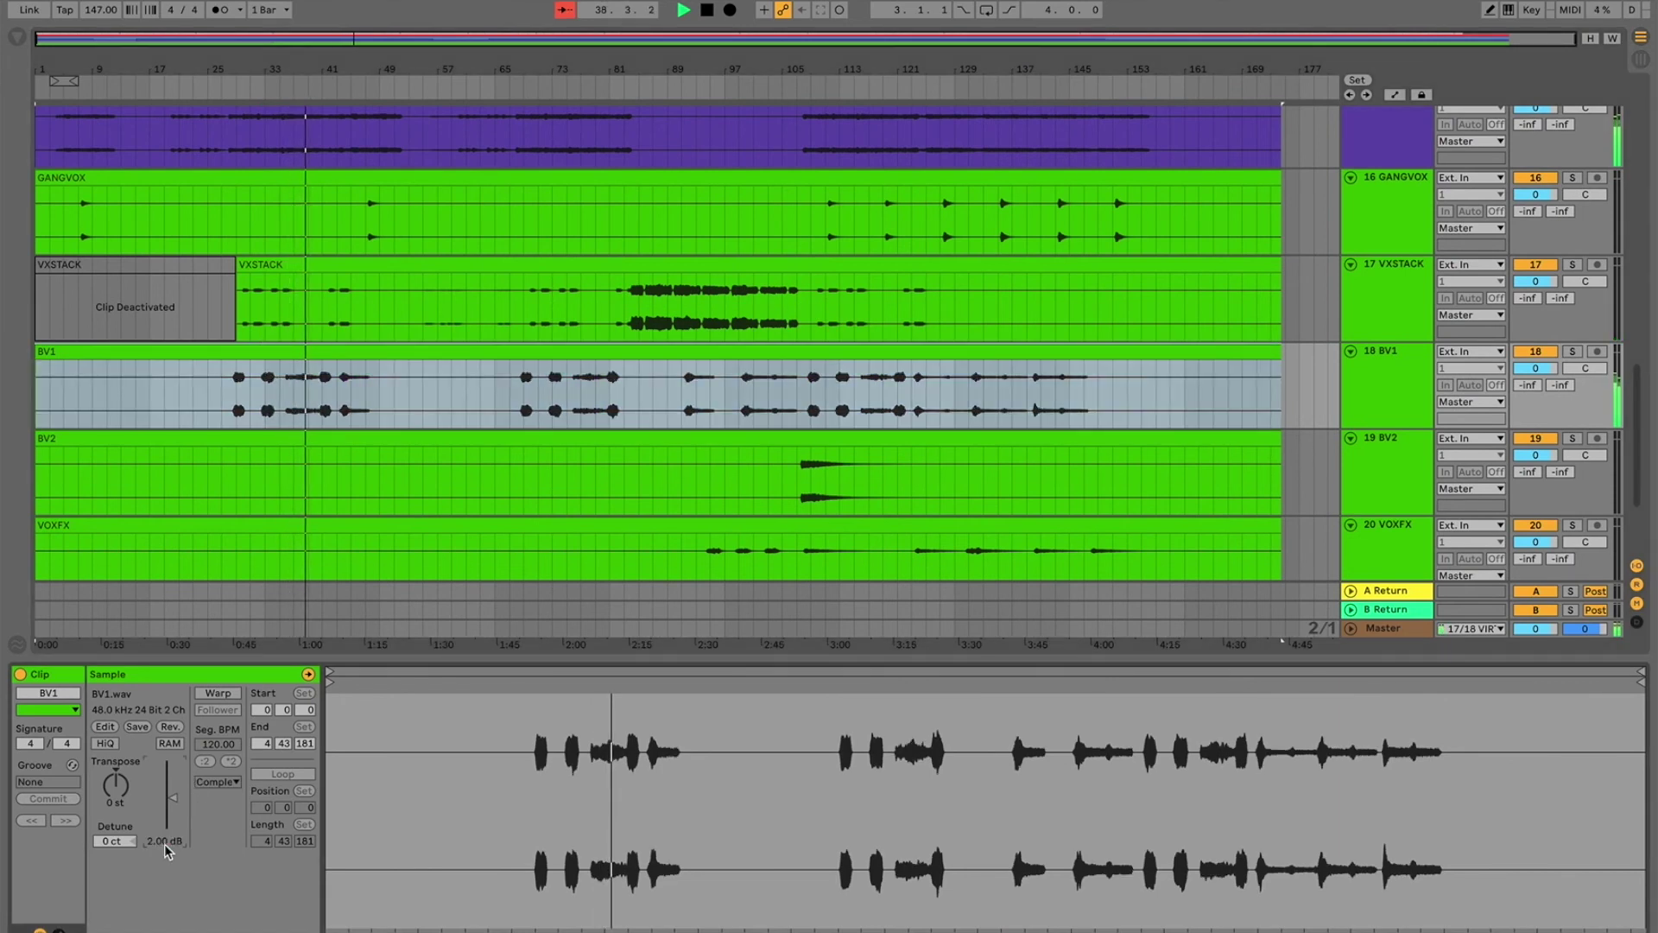
key("space")
Step: Play the song from bar 27 to check the BV1 level in the mix, and stop playback
left_click(224, 408)
key("space")
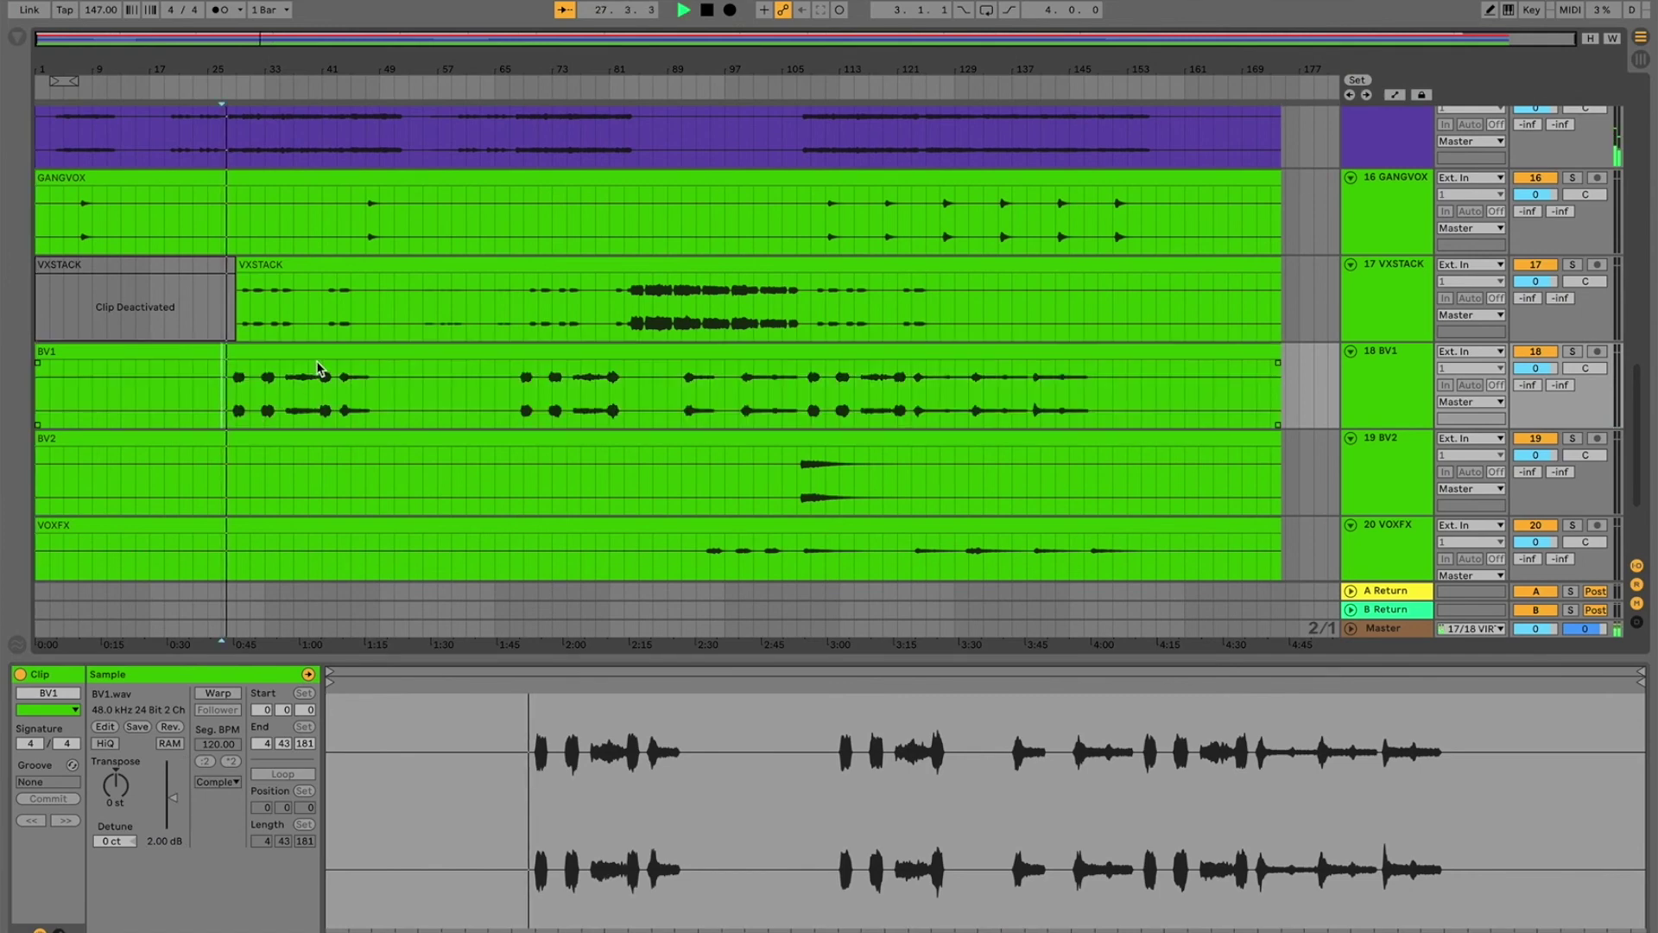
key("plus")
key("plus")
key("plus")
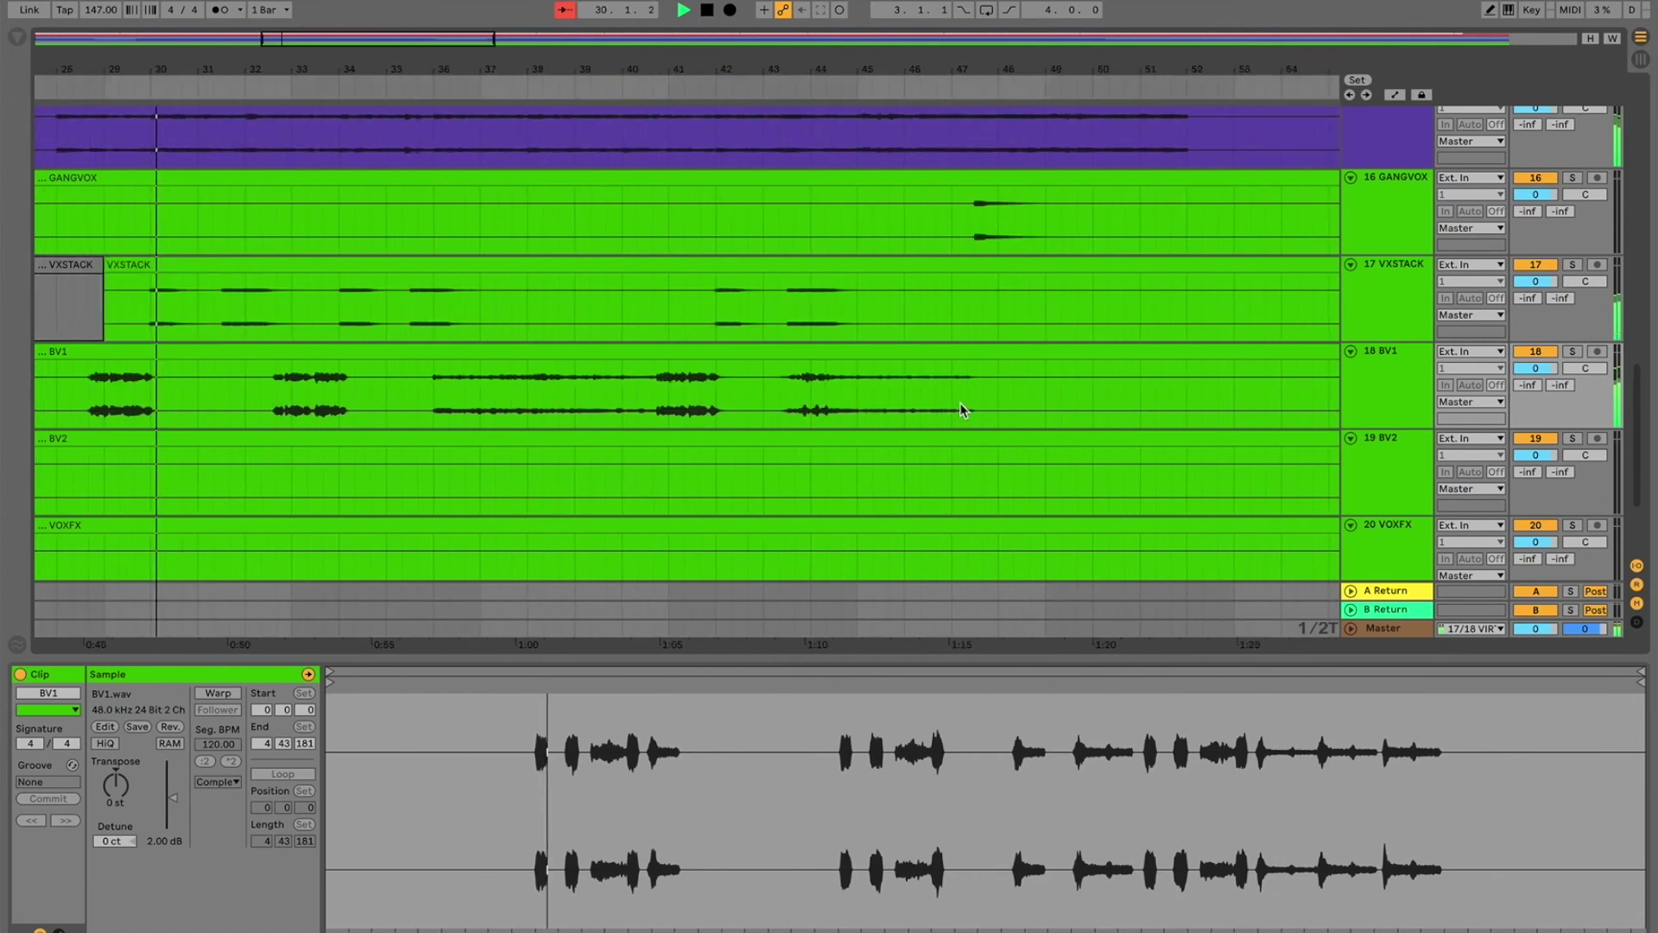
scroll(958, 411, "down", 2)
key("space")
key("minus")
key("minus")
key("minus")
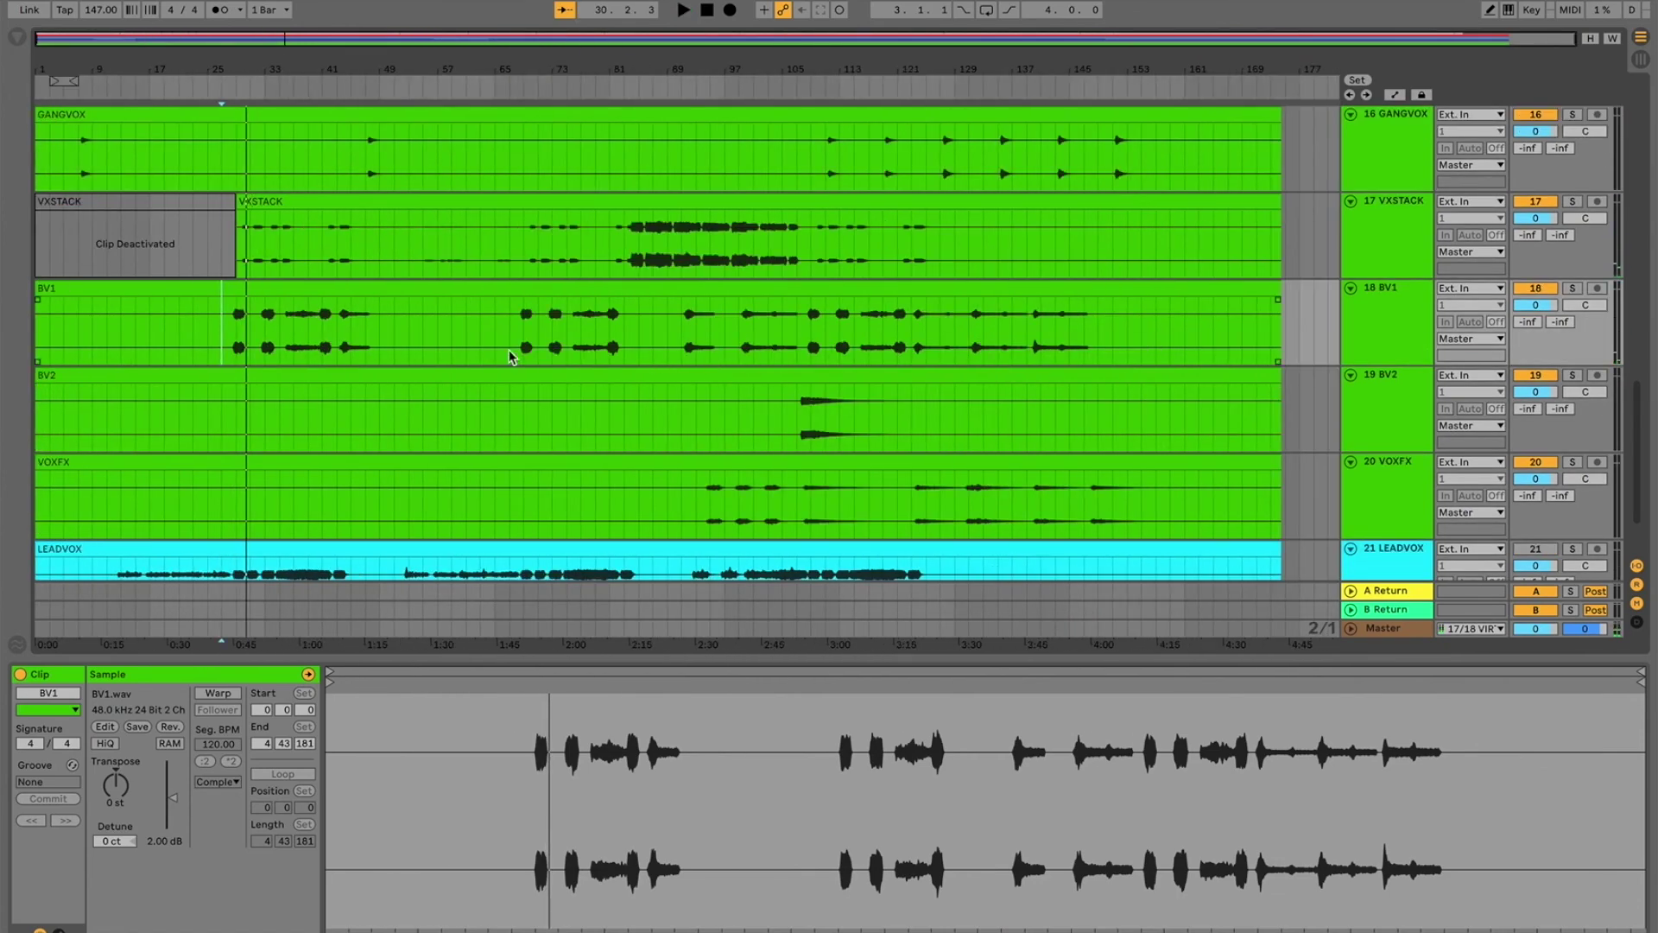
Step: Play the mix from bars 83 and 91, toggling solo on BV1 to check its level, and stop playback
left_click(630, 335)
key("space")
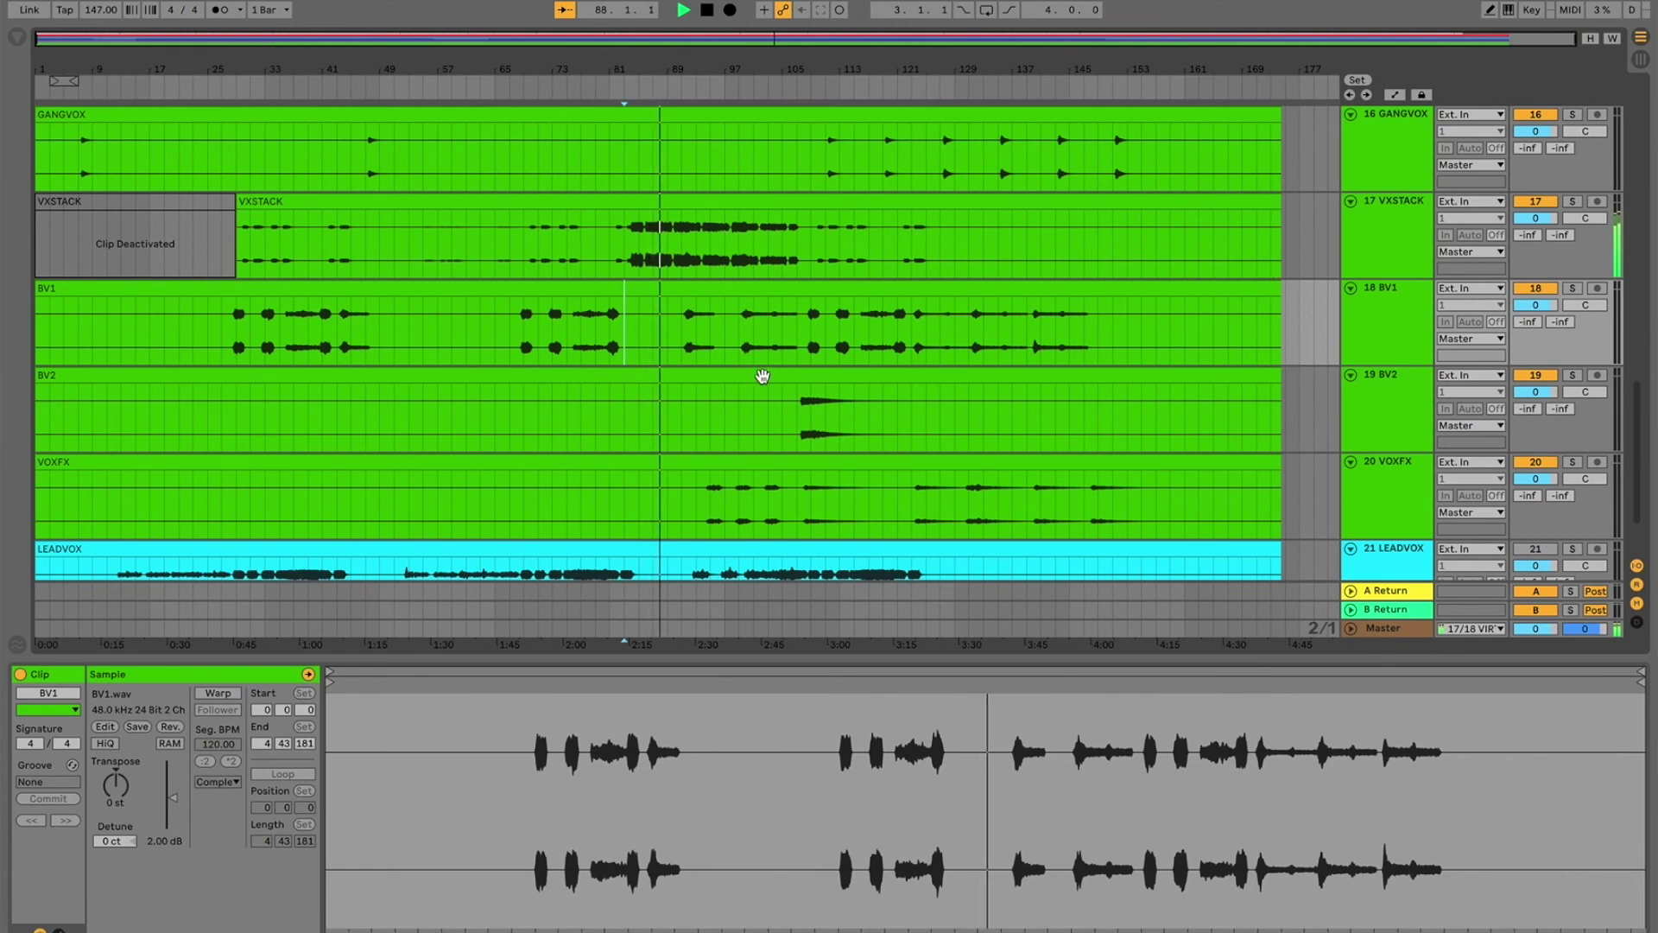
scroll(683, 294, "down", 1)
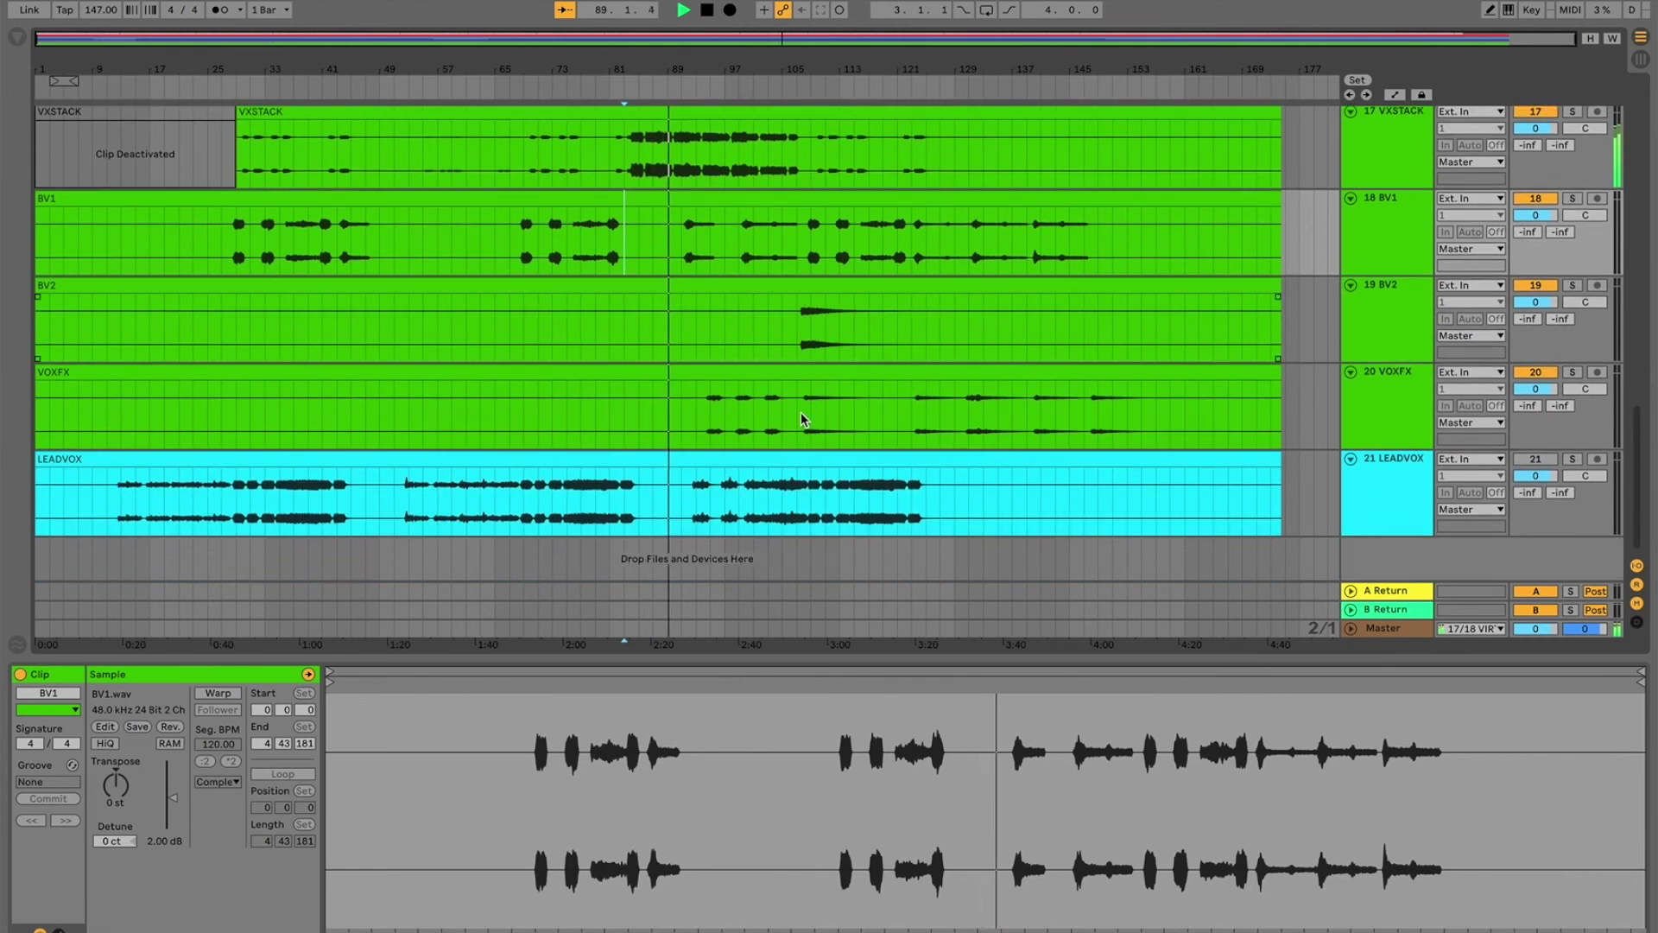
left_click(687, 251)
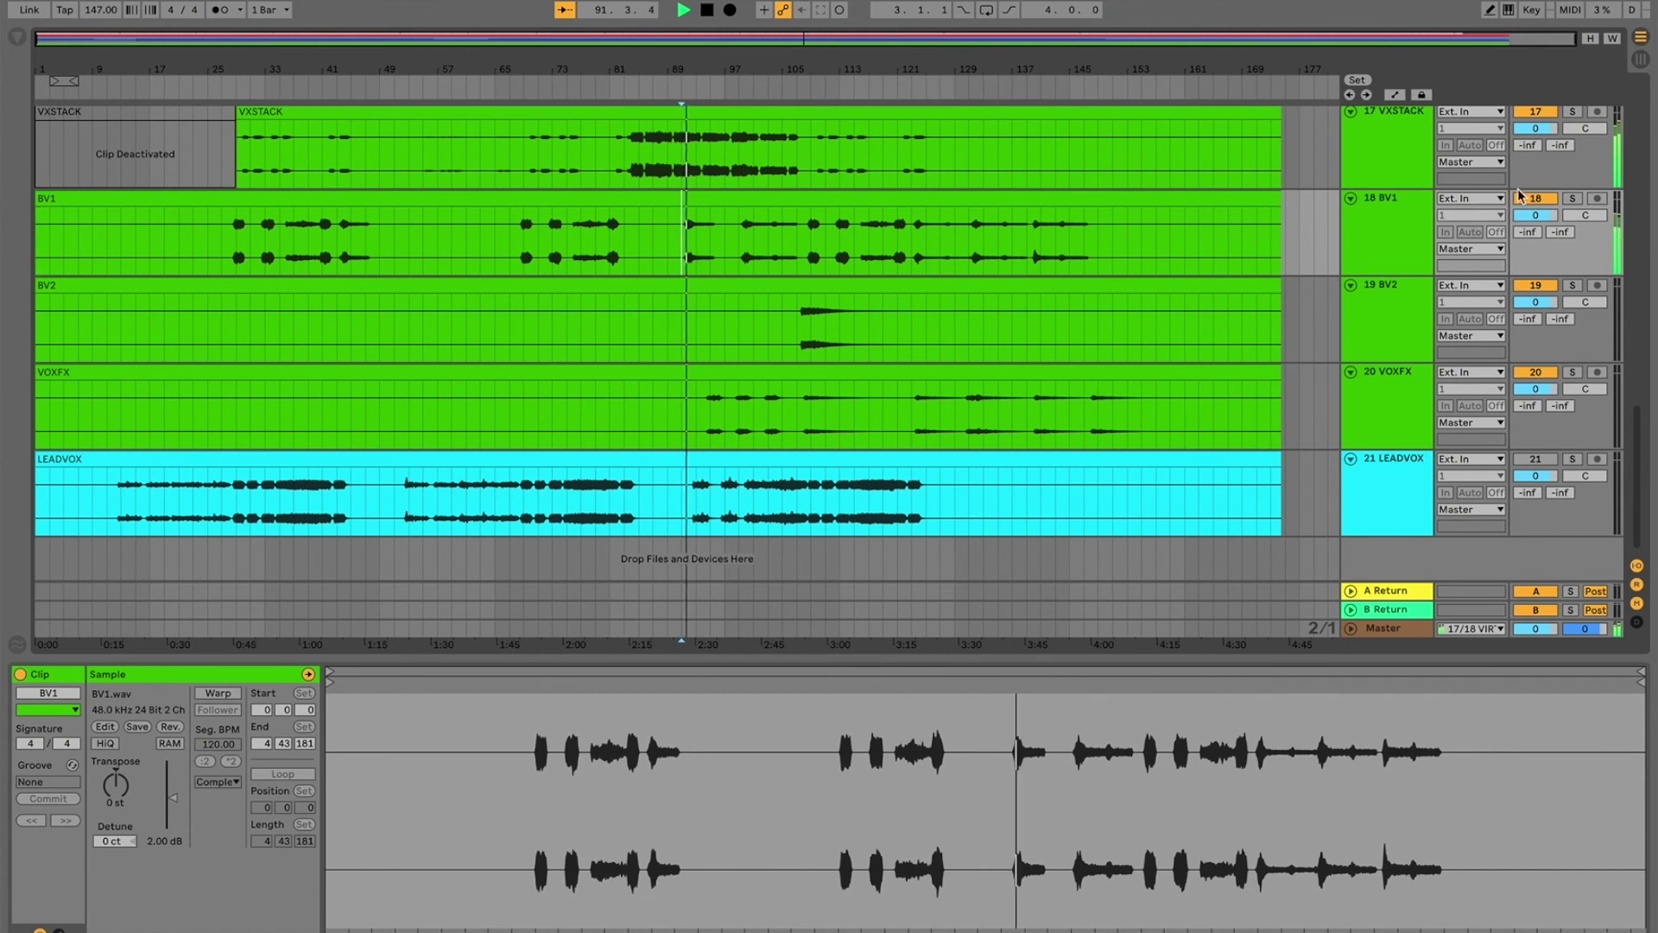
left_click(1573, 199)
left_click(1577, 198)
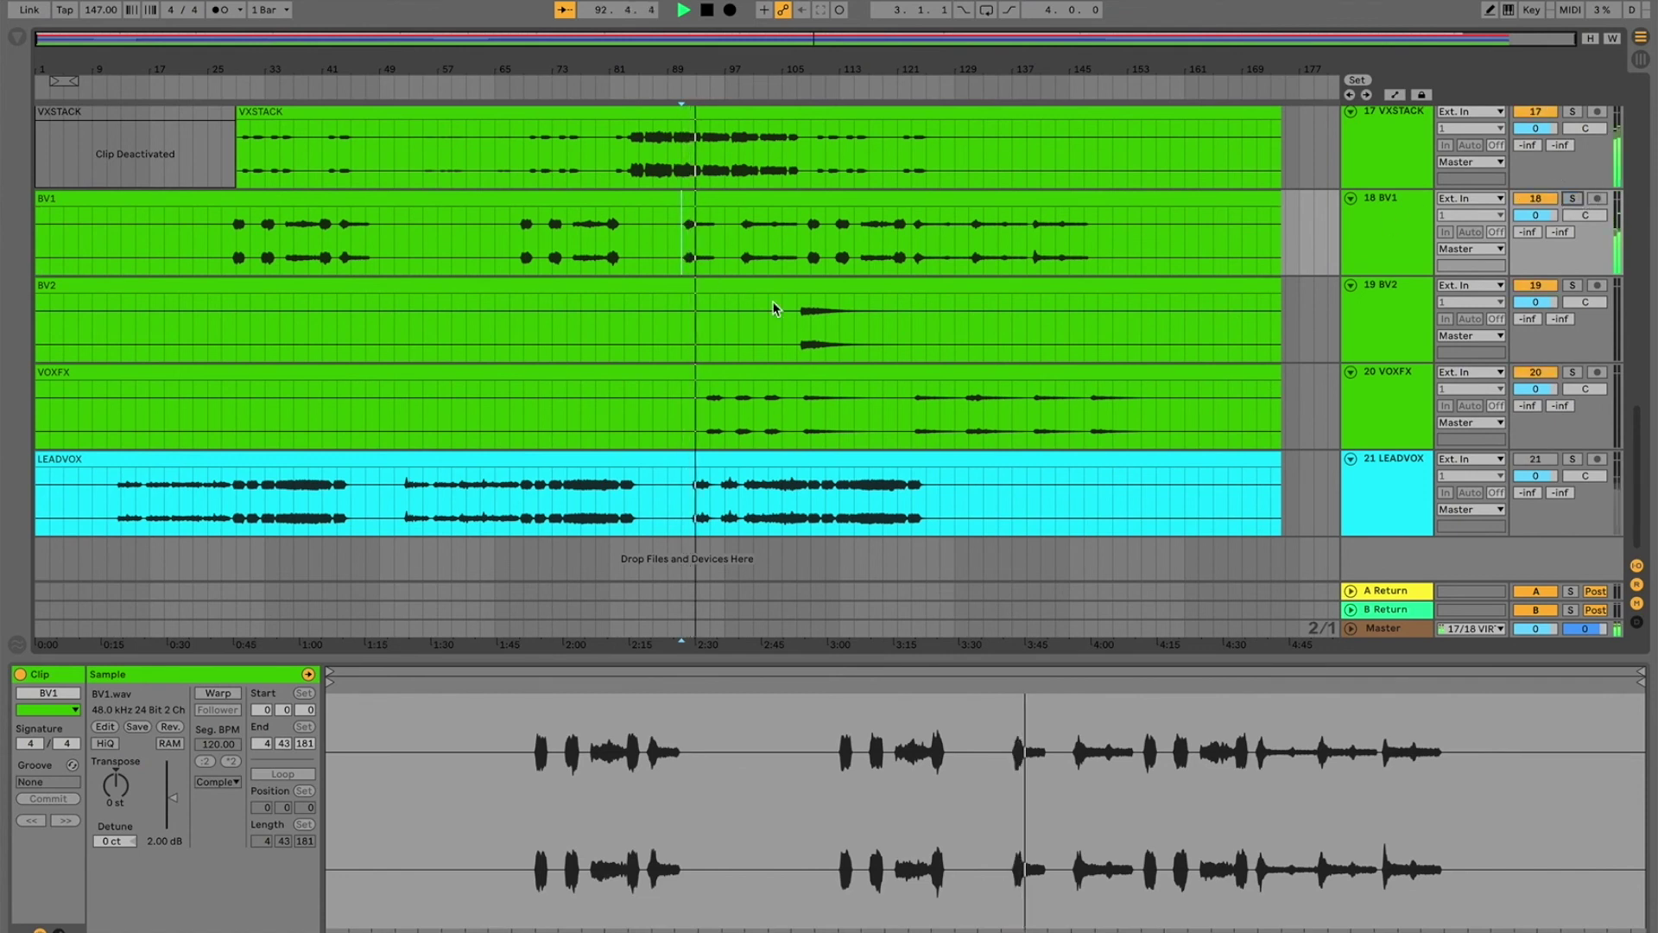
key("space")
Step: Audition BV2 from bar 107, toggling its solo on and off, and stop playback
left_click(793, 349)
key("space")
left_click(1570, 284)
left_click(1570, 284)
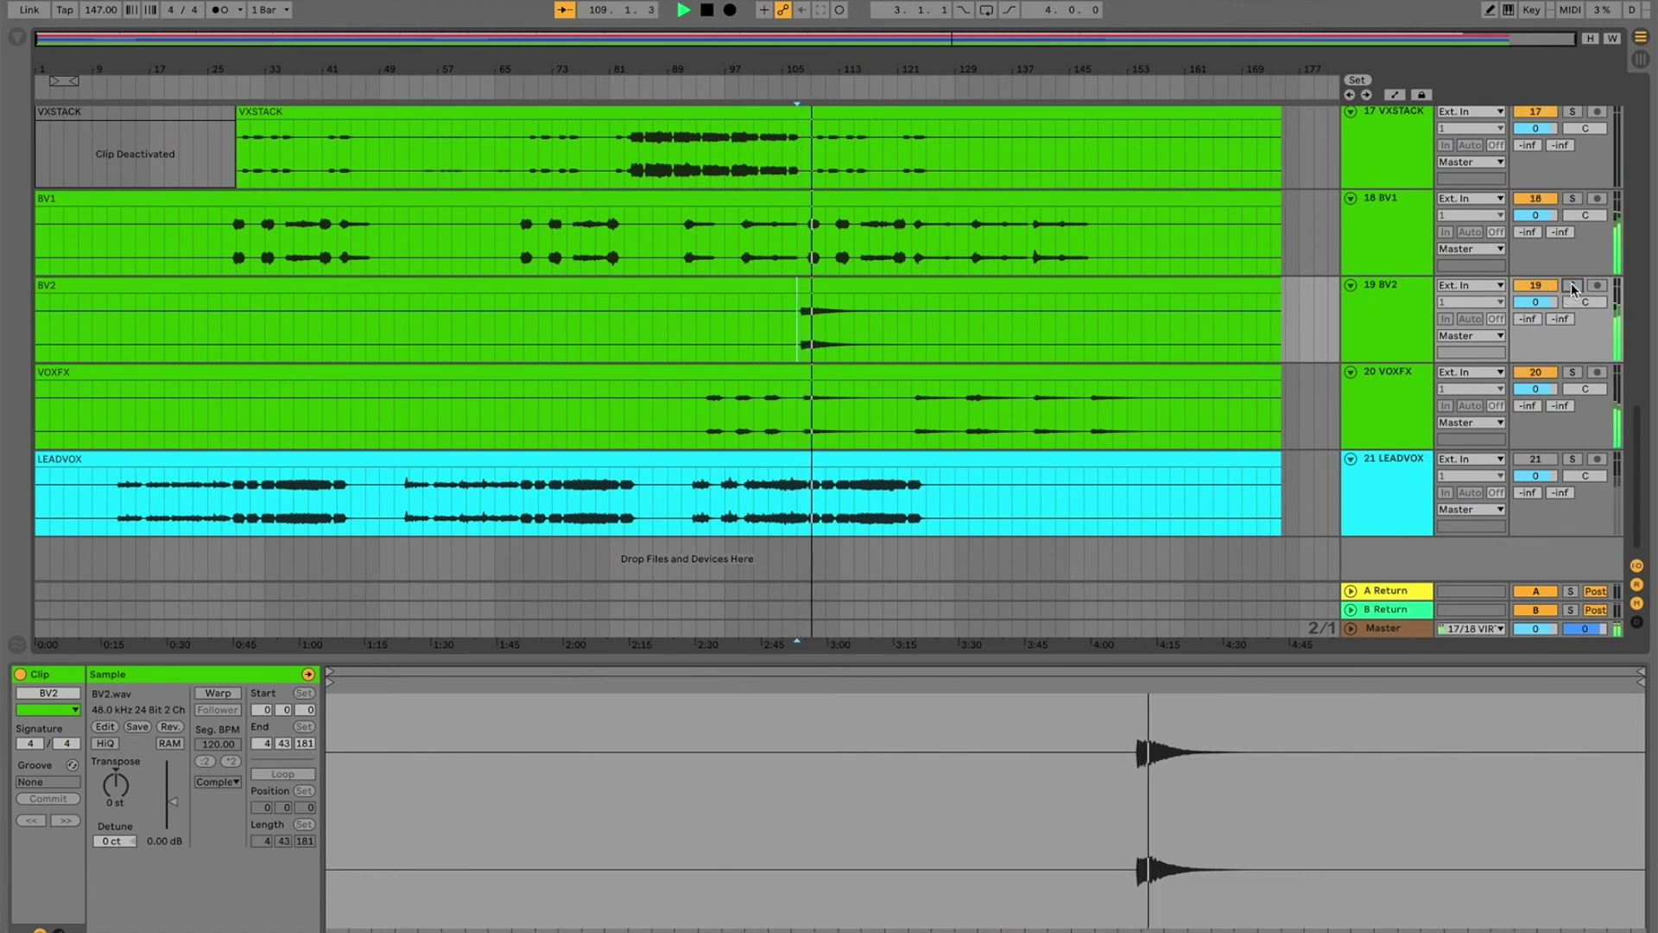
key("space")
Step: Lower the BV2 track volume to -8.5 dB while checking its level in the mix from bar 107
left_click(844, 285)
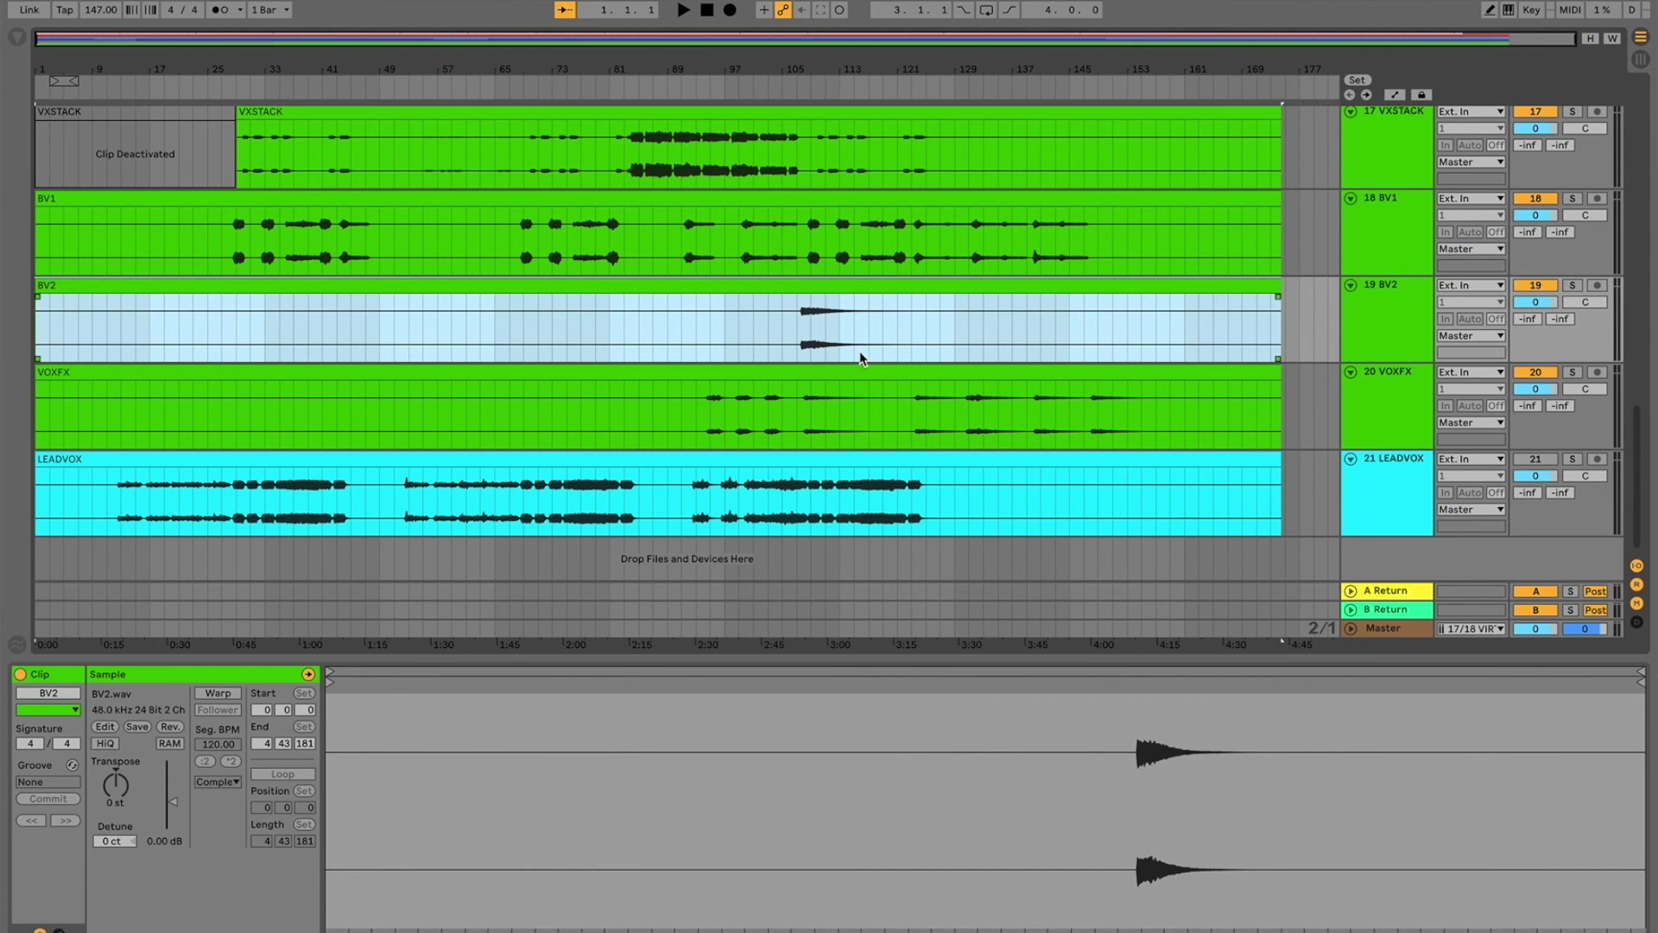
left_click(806, 338)
key("space")
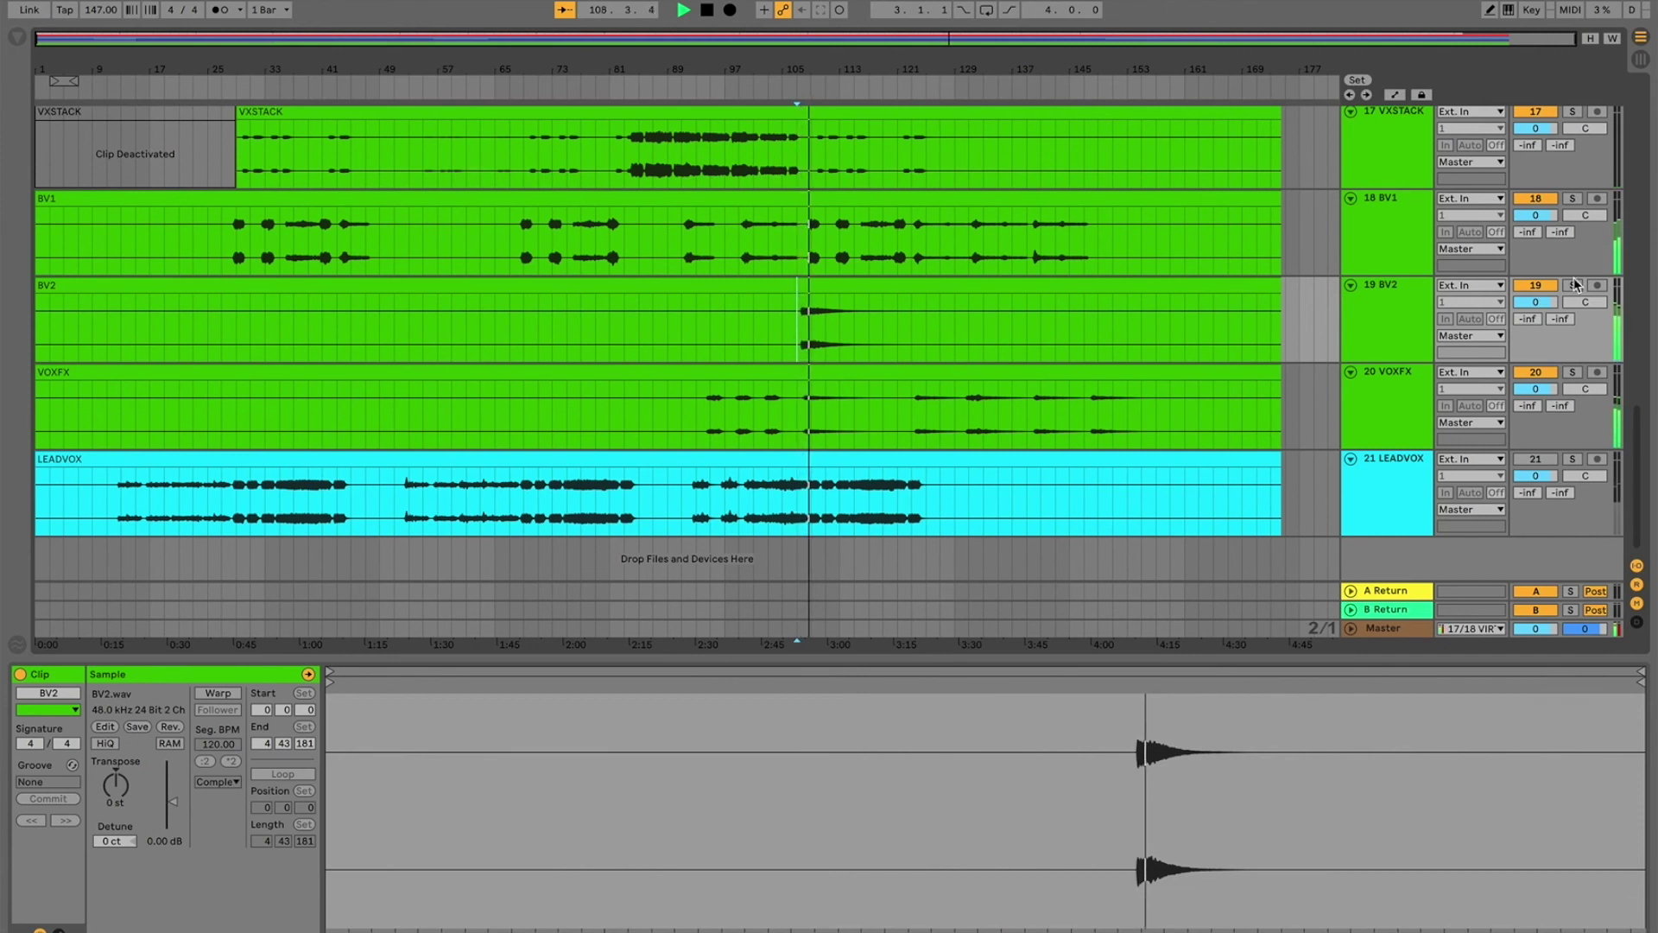
key("space")
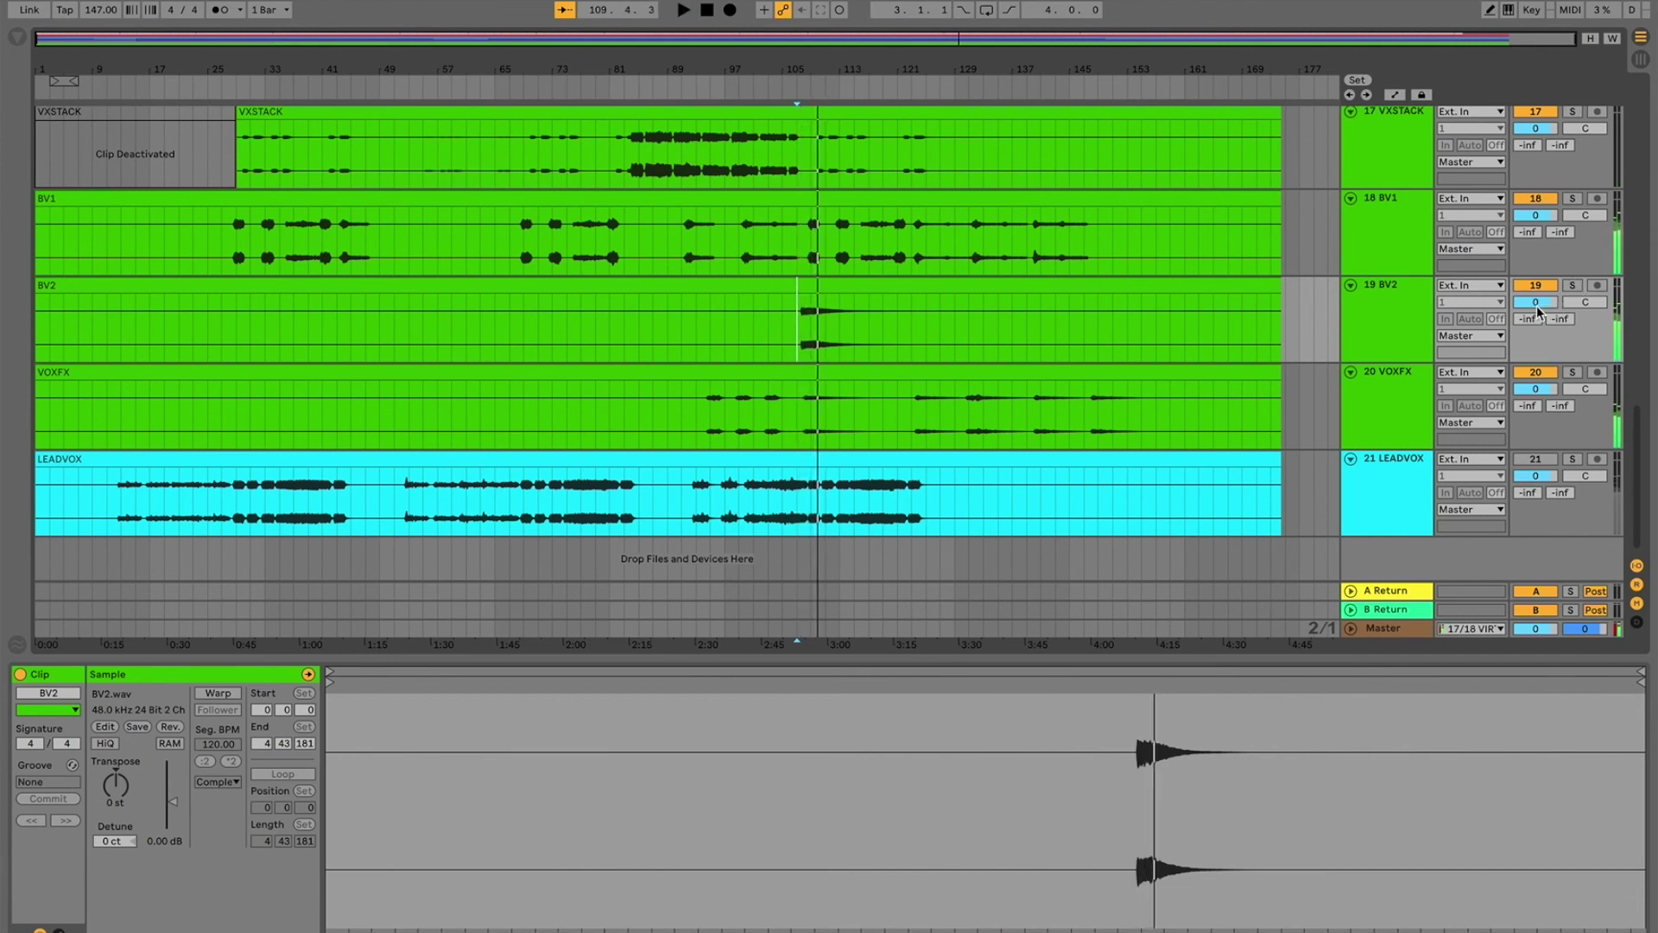
left_click_drag(1536, 303, 1536, 313)
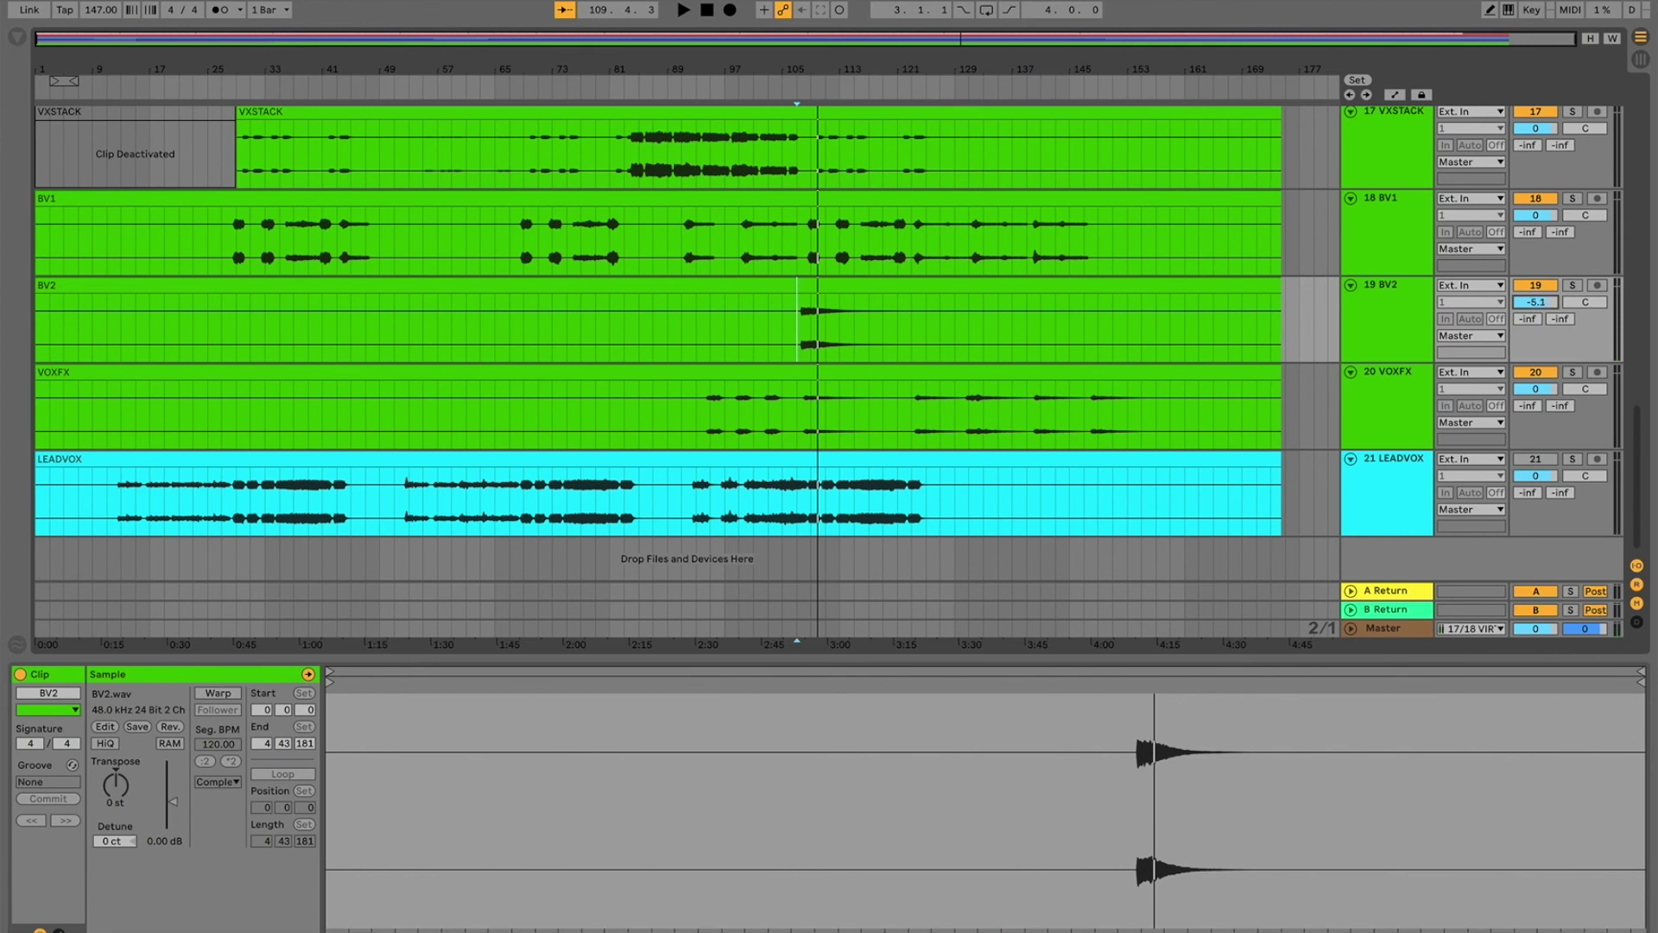
key("space")
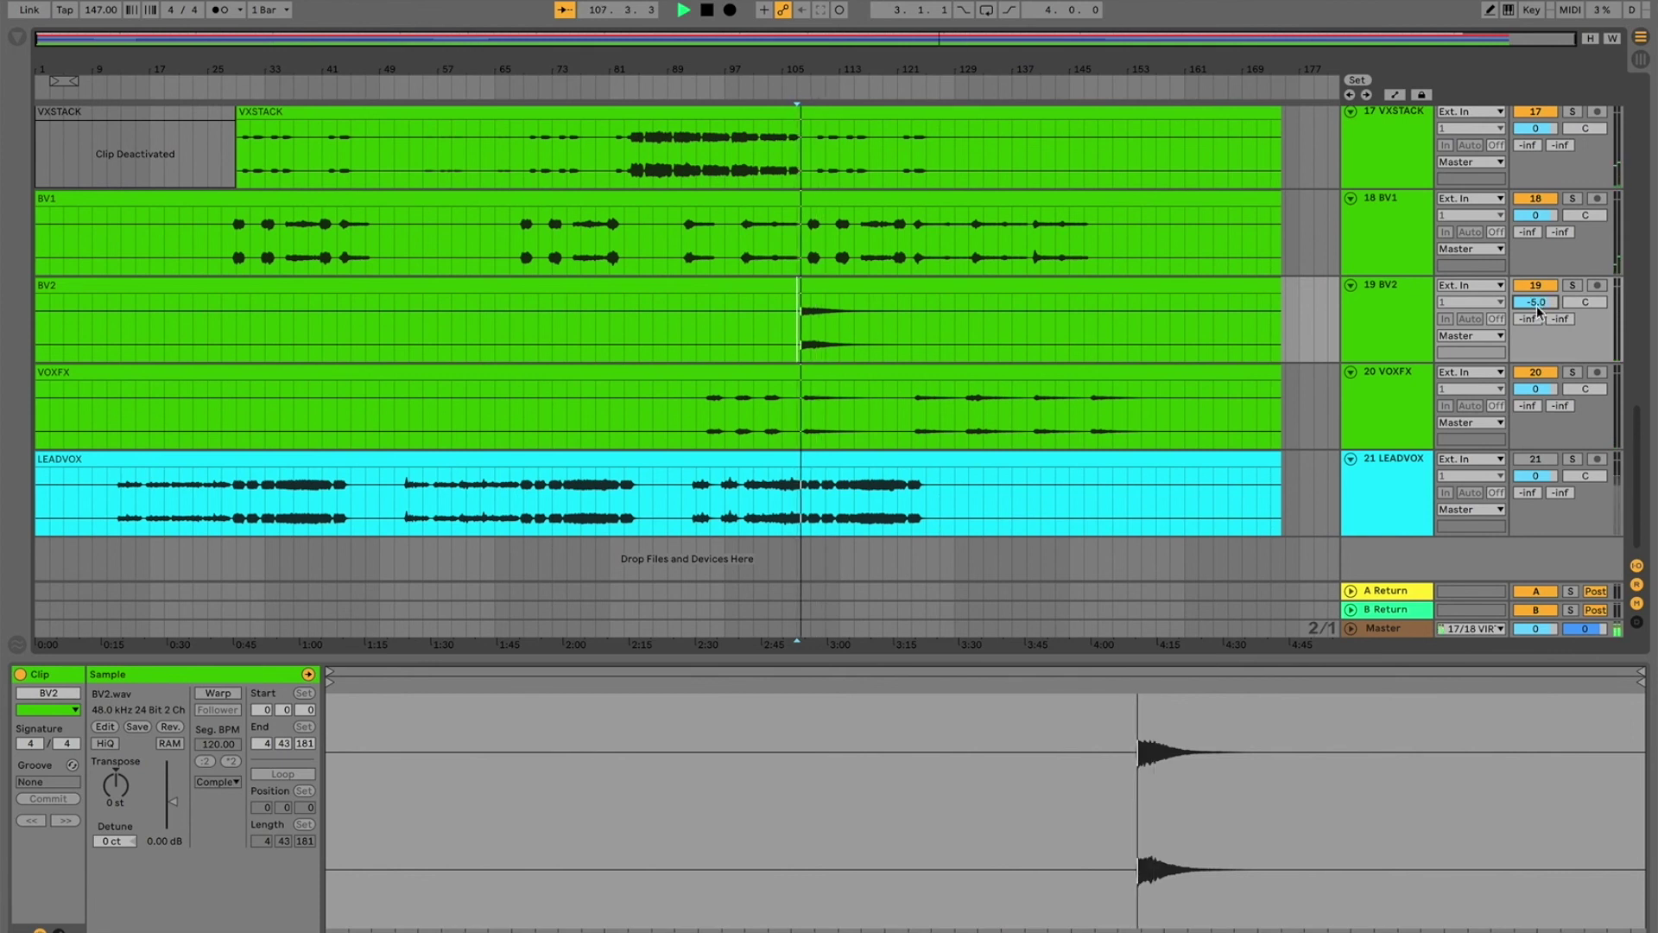
left_click_drag(1538, 311, 1538, 328)
key("space")
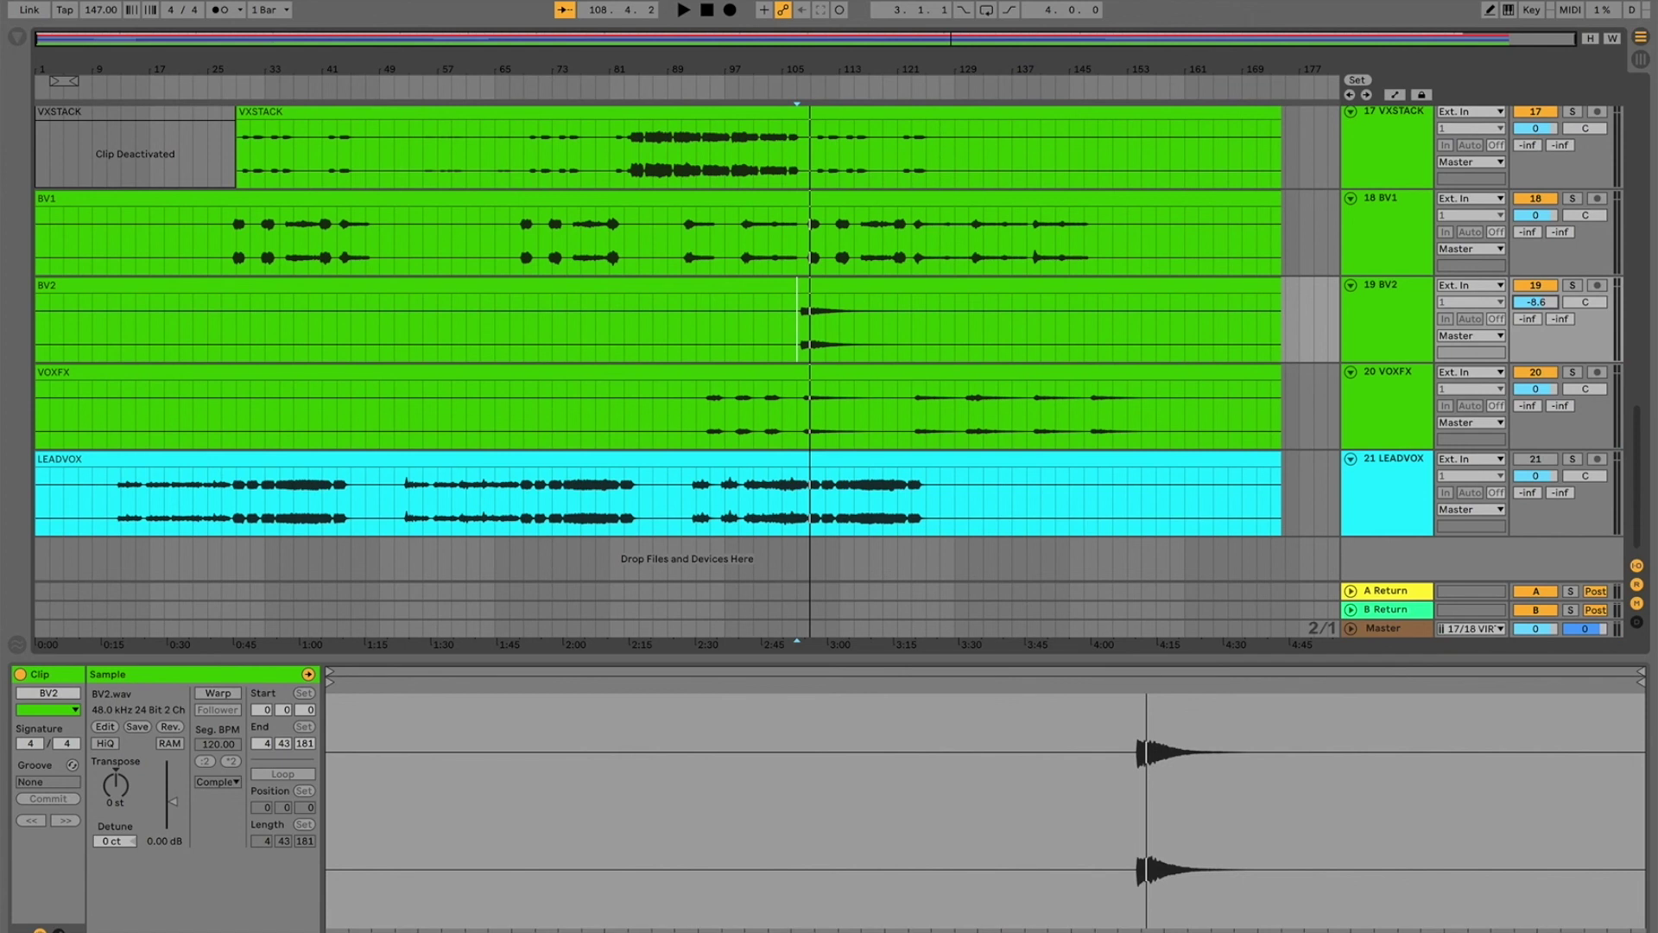
key("space")
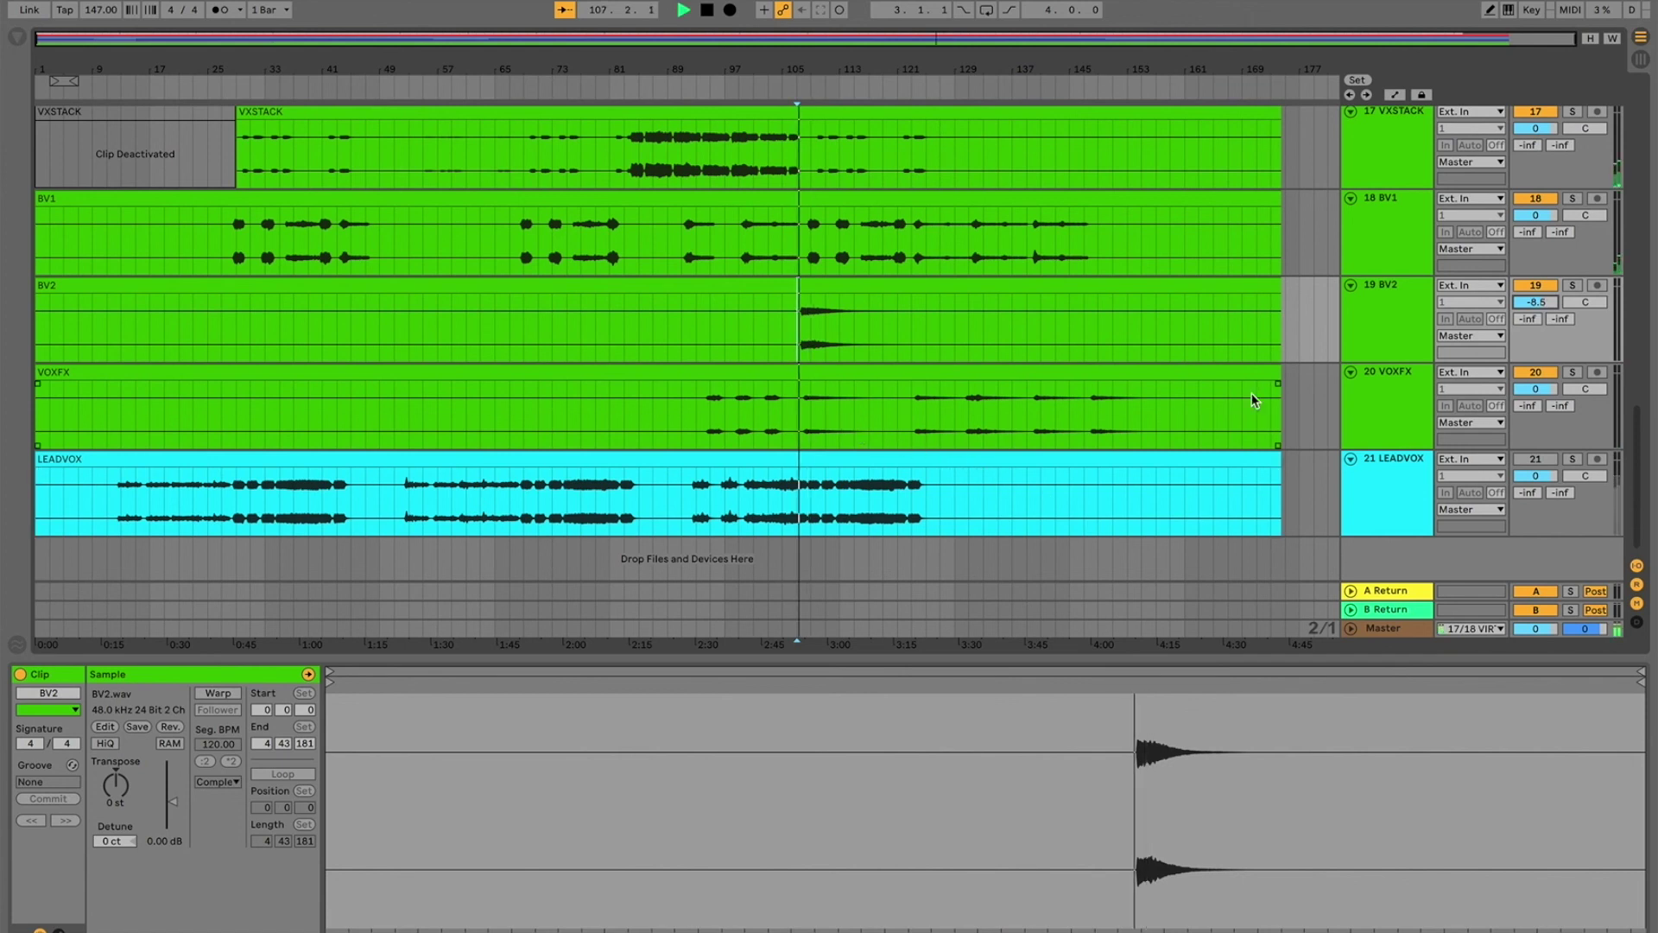
Step: Toggle solo on VOXFX to hear it, and raise the VOXFX clip's gain to 3 dB
left_click(1569, 375)
left_click(1569, 376)
left_click(712, 371)
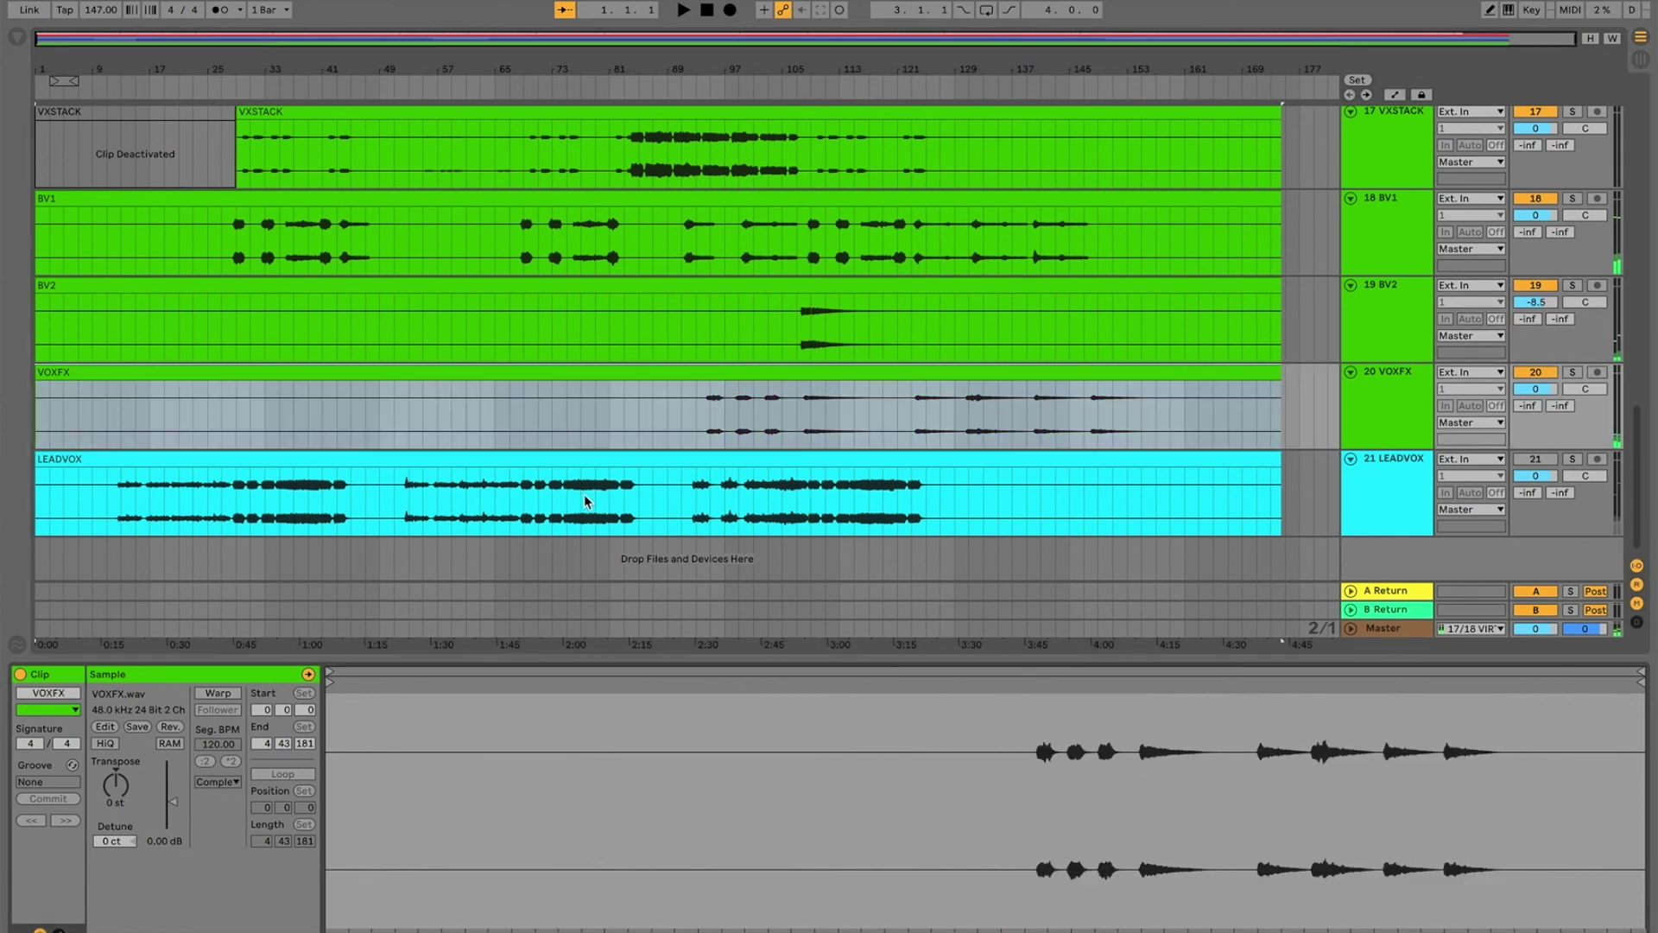
left_click(173, 851)
type("3")
key("Return")
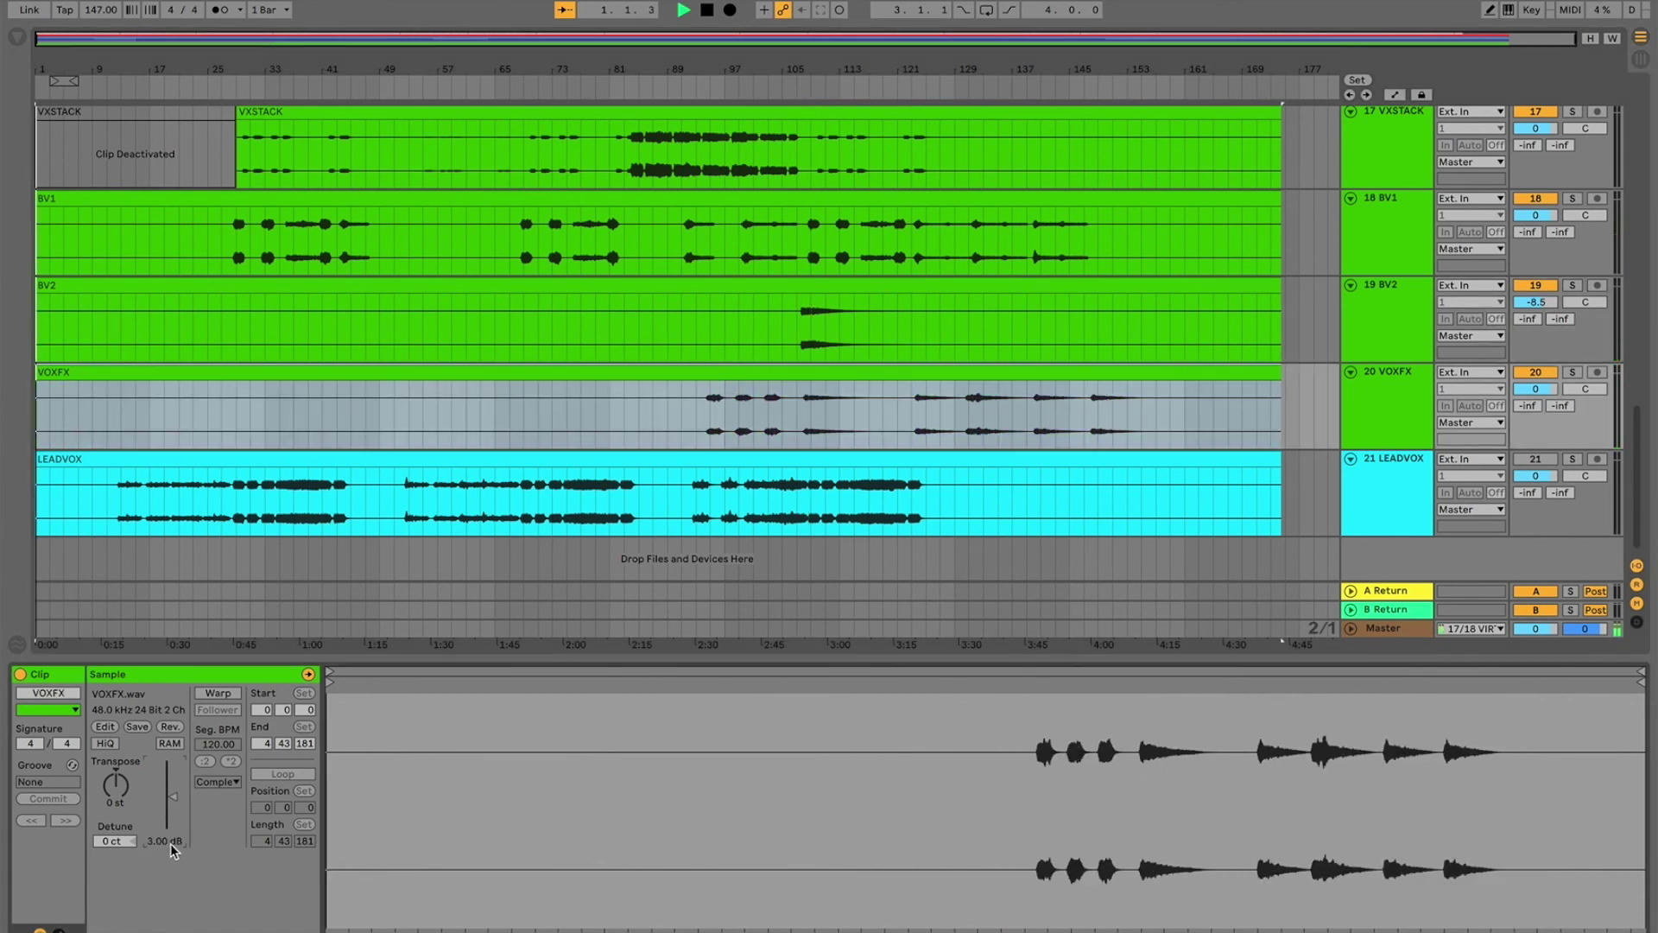
Step: Play from bar 103 to check the VOXFX level, and stop playback
left_click(766, 413)
key("space")
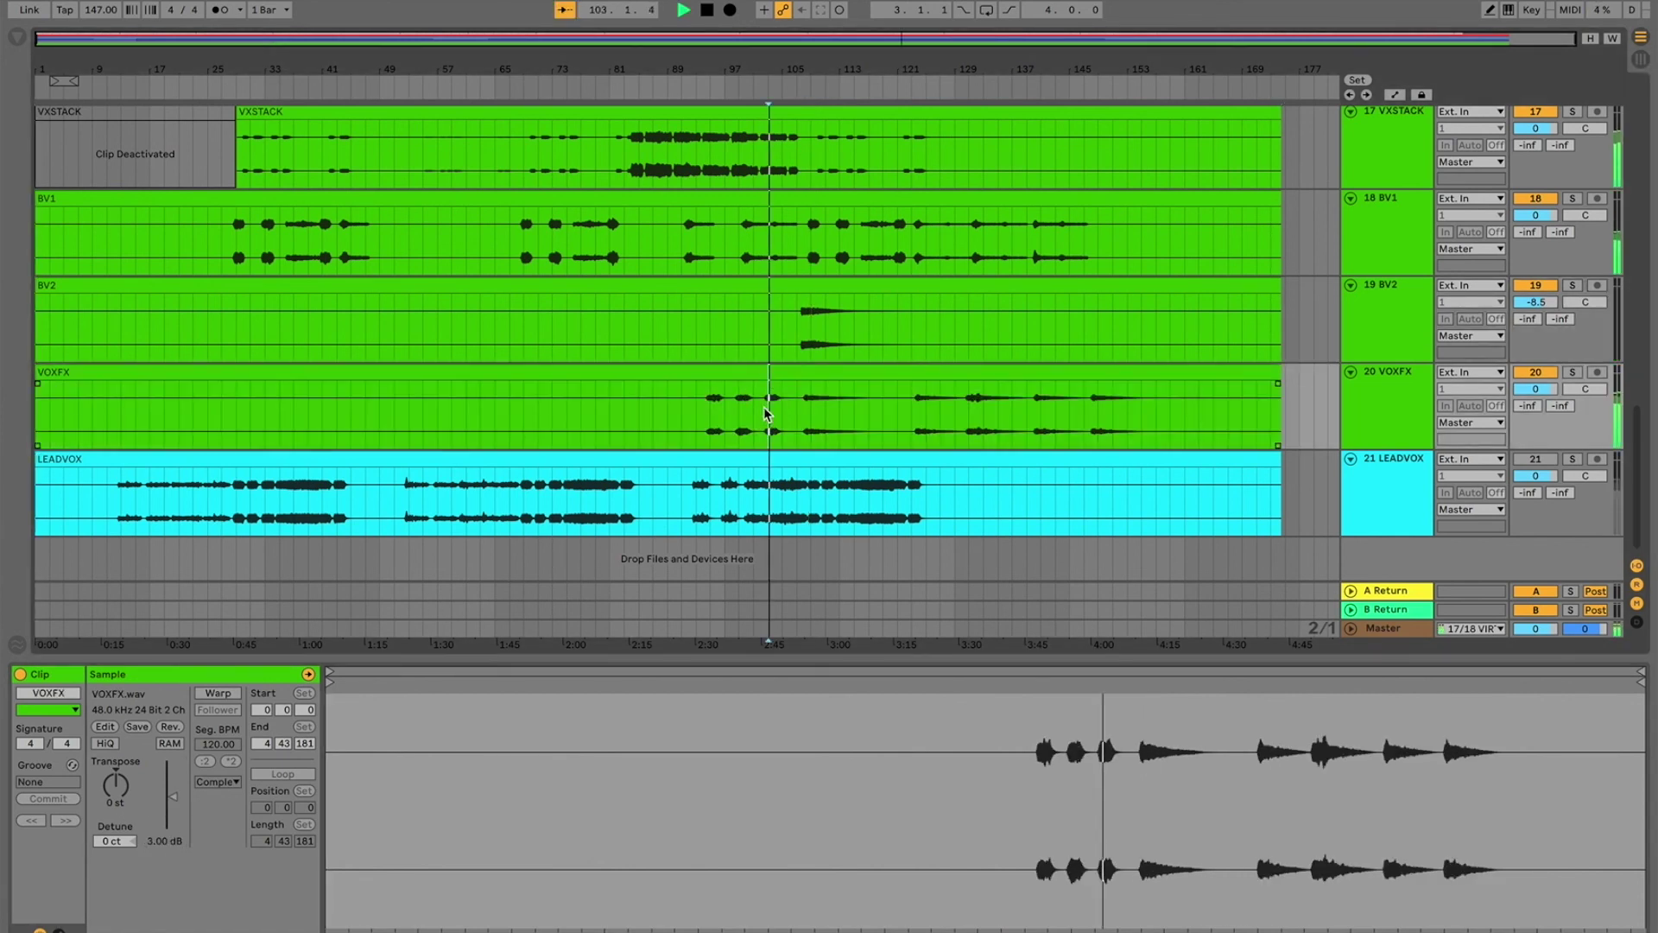
left_click(1572, 373)
key("space")
Step: Play the song from the second chorus and review the levels of all tracks, with the clip detail view hidden
scroll(889, 133, "up", 5)
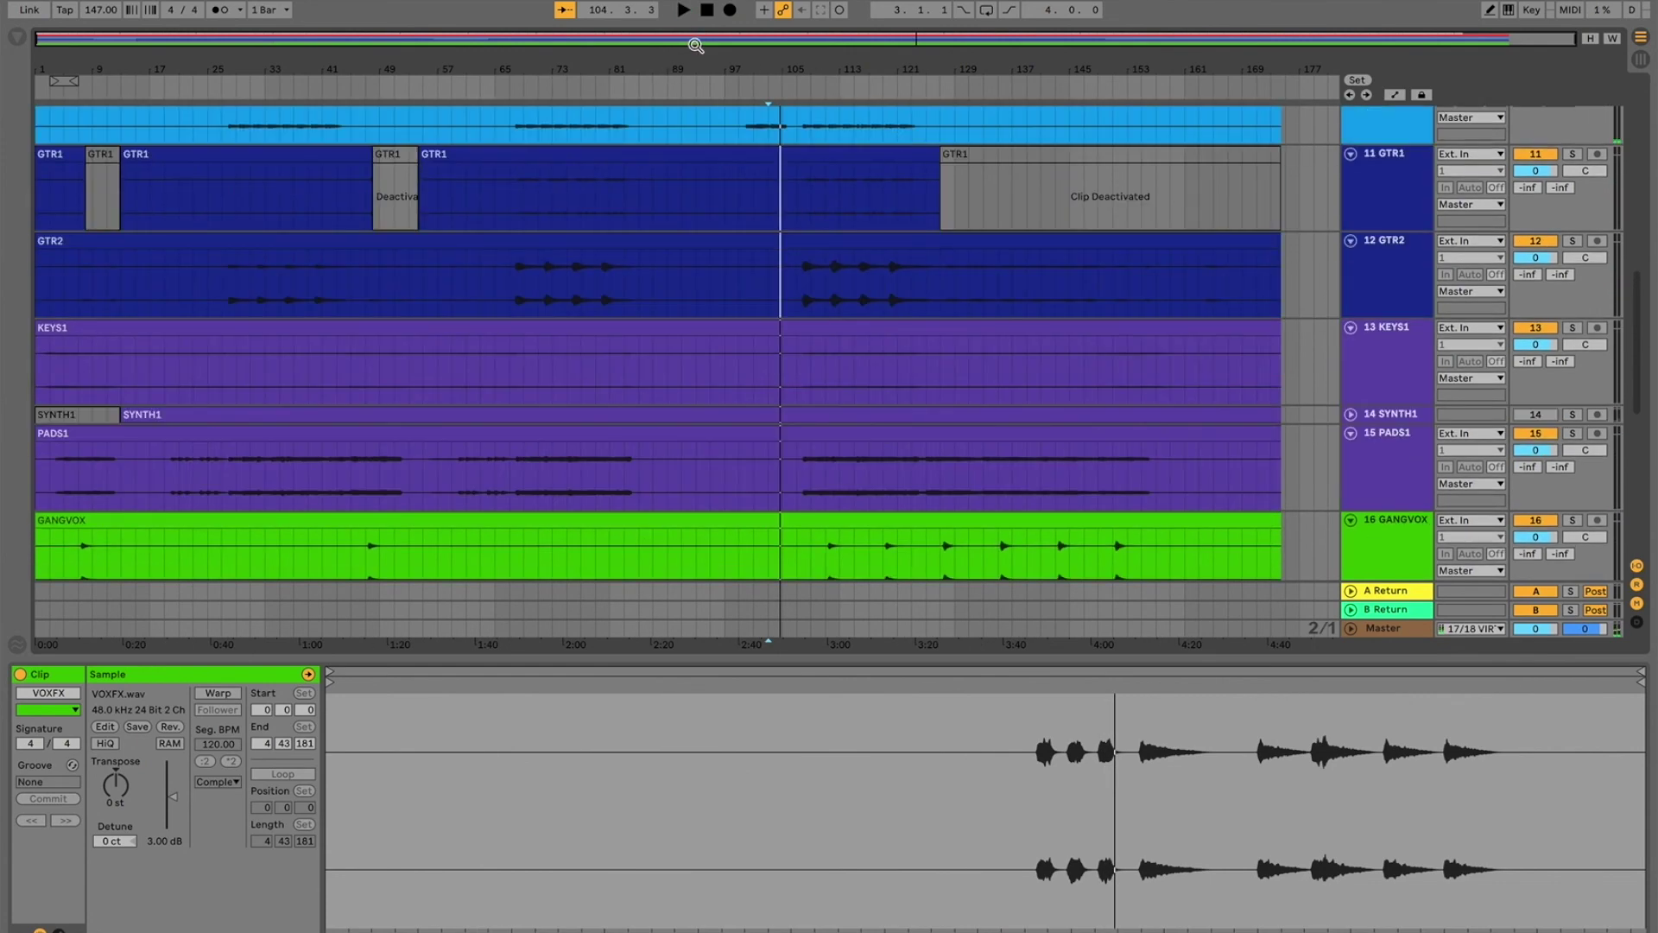
scroll(518, 167, "up", 5)
scroll(520, 173, "up", 5)
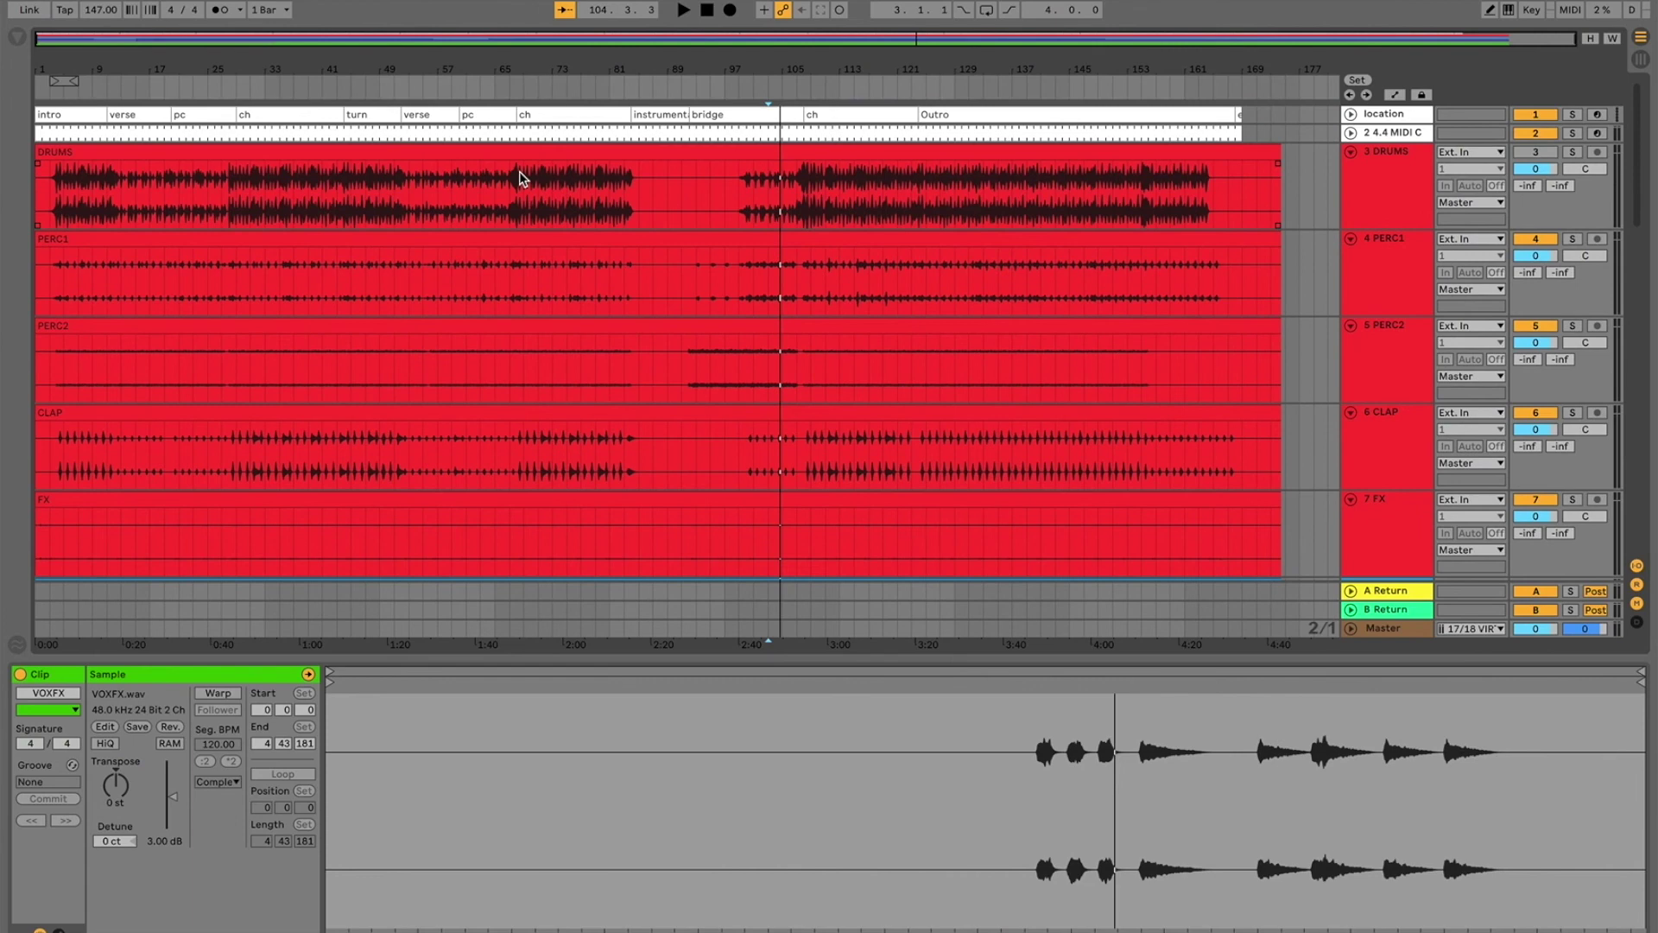
left_click(542, 118)
key("space")
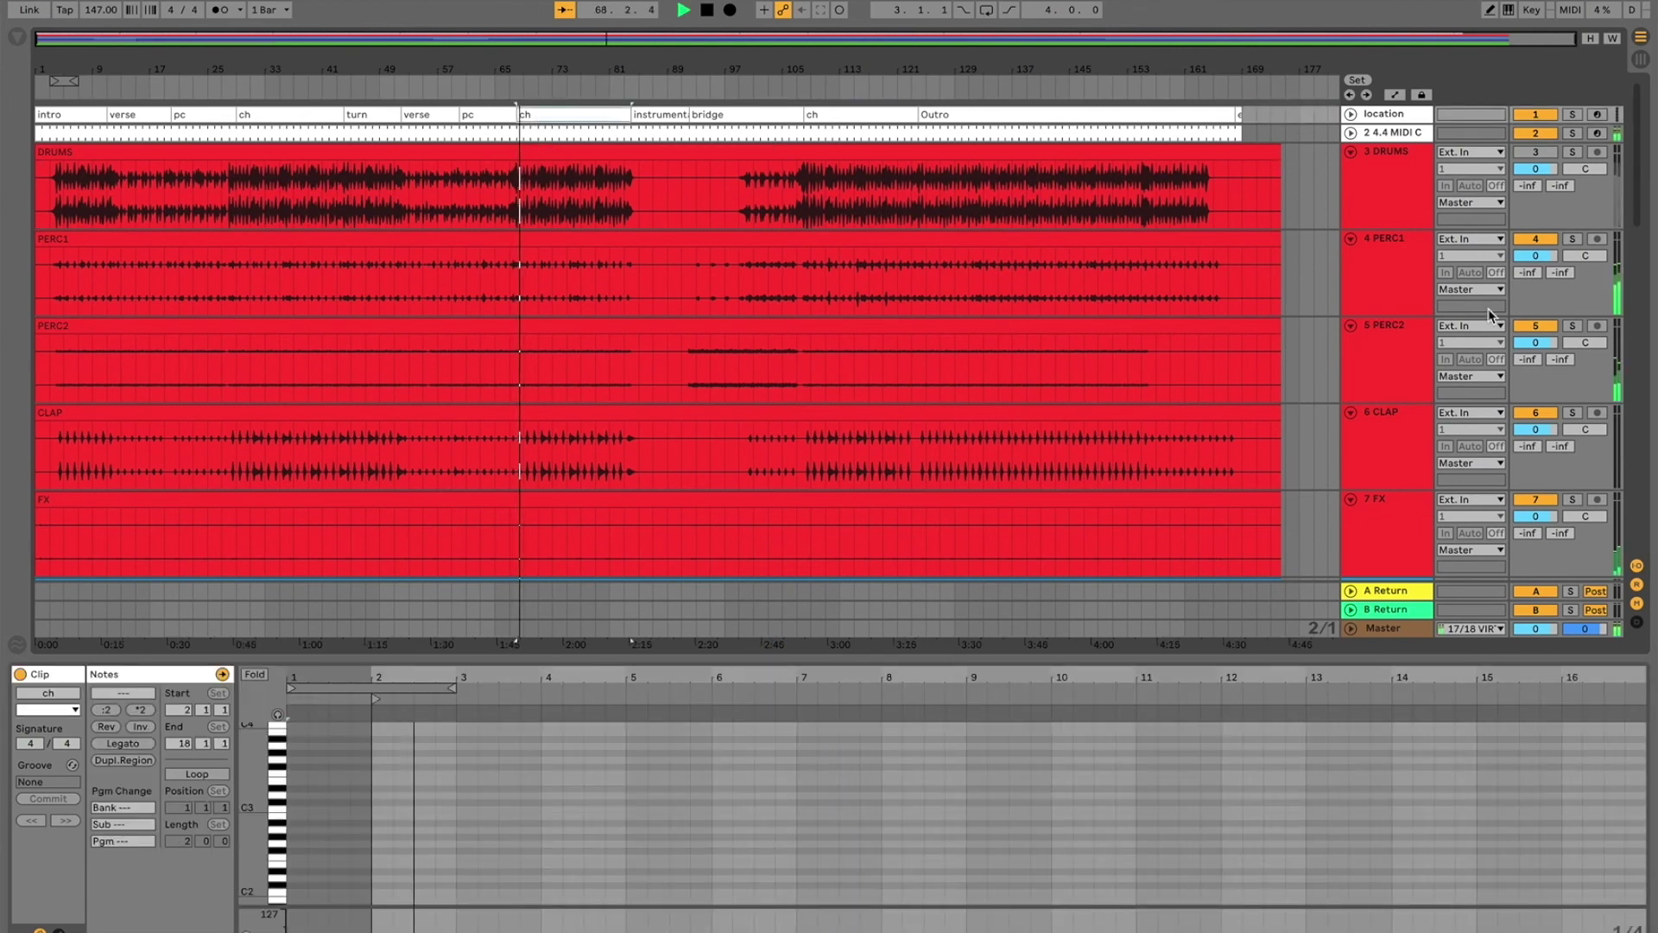
scroll(1397, 427, "down", 10)
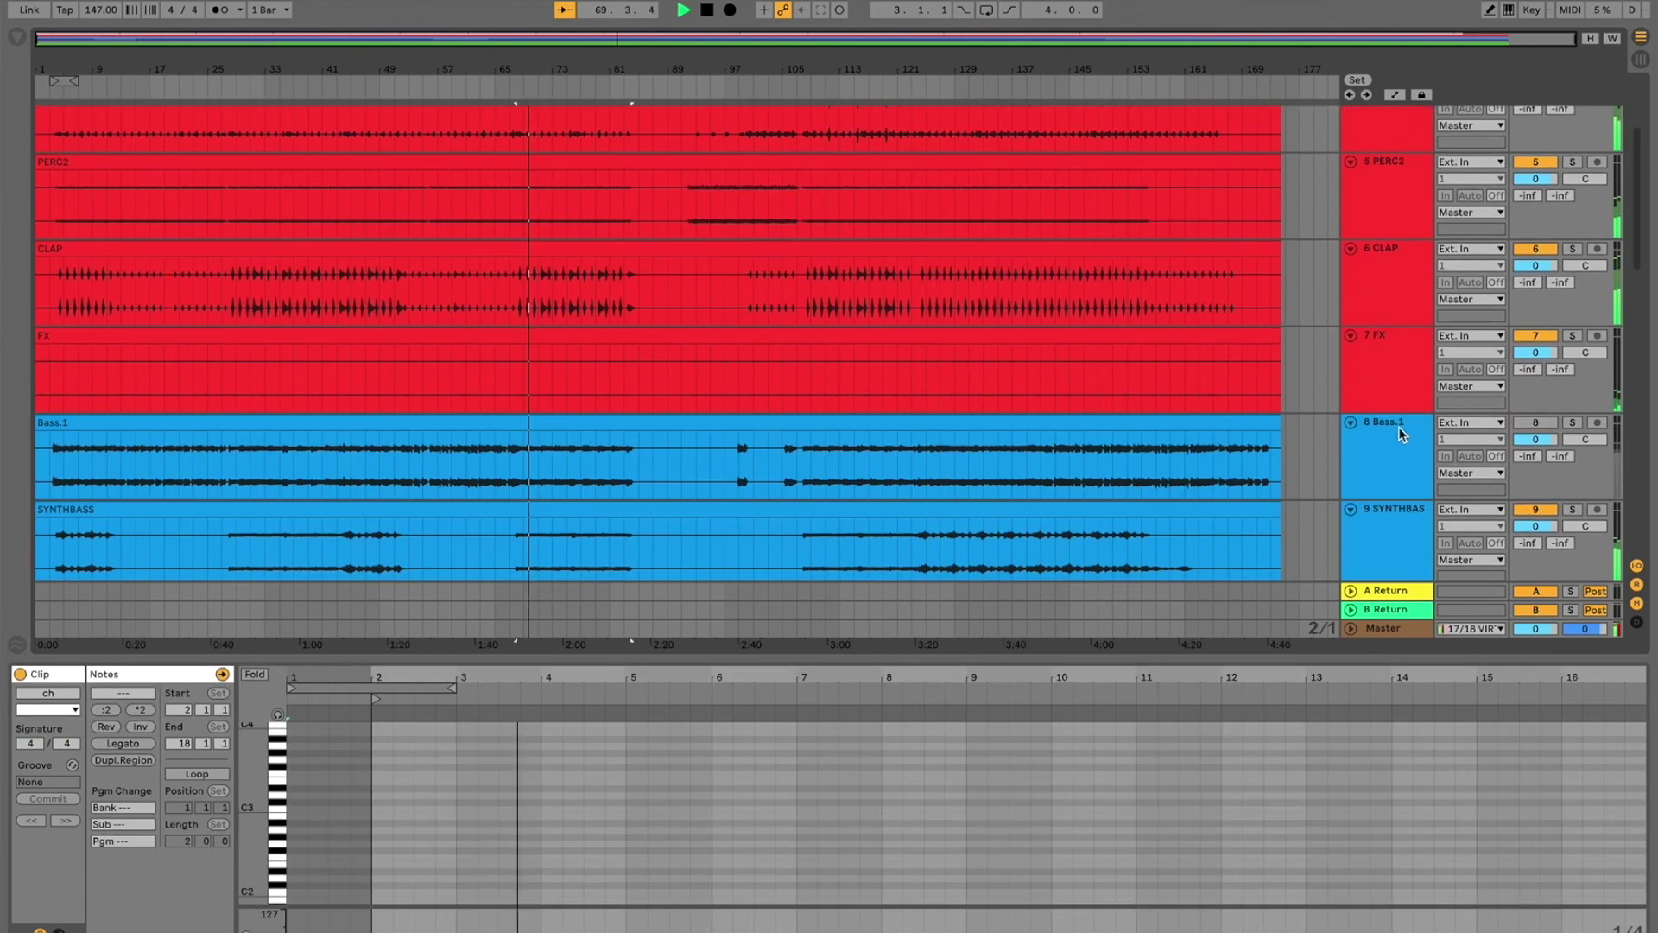
scroll(1392, 426, "down", 3)
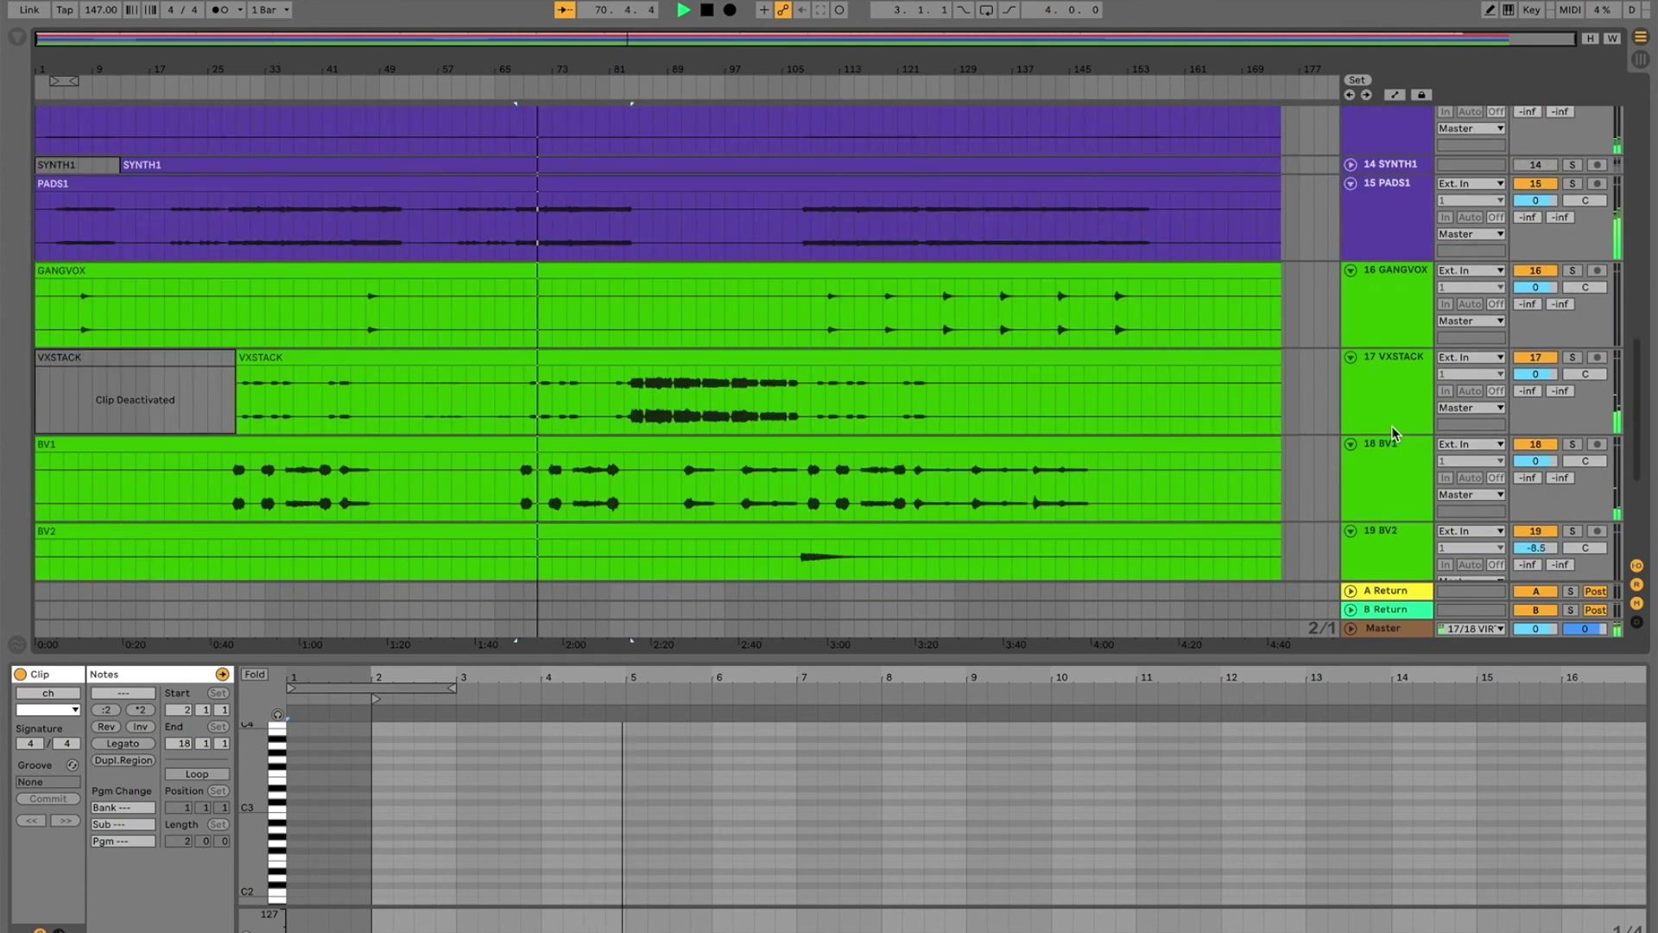
scroll(1392, 427, "down", 5)
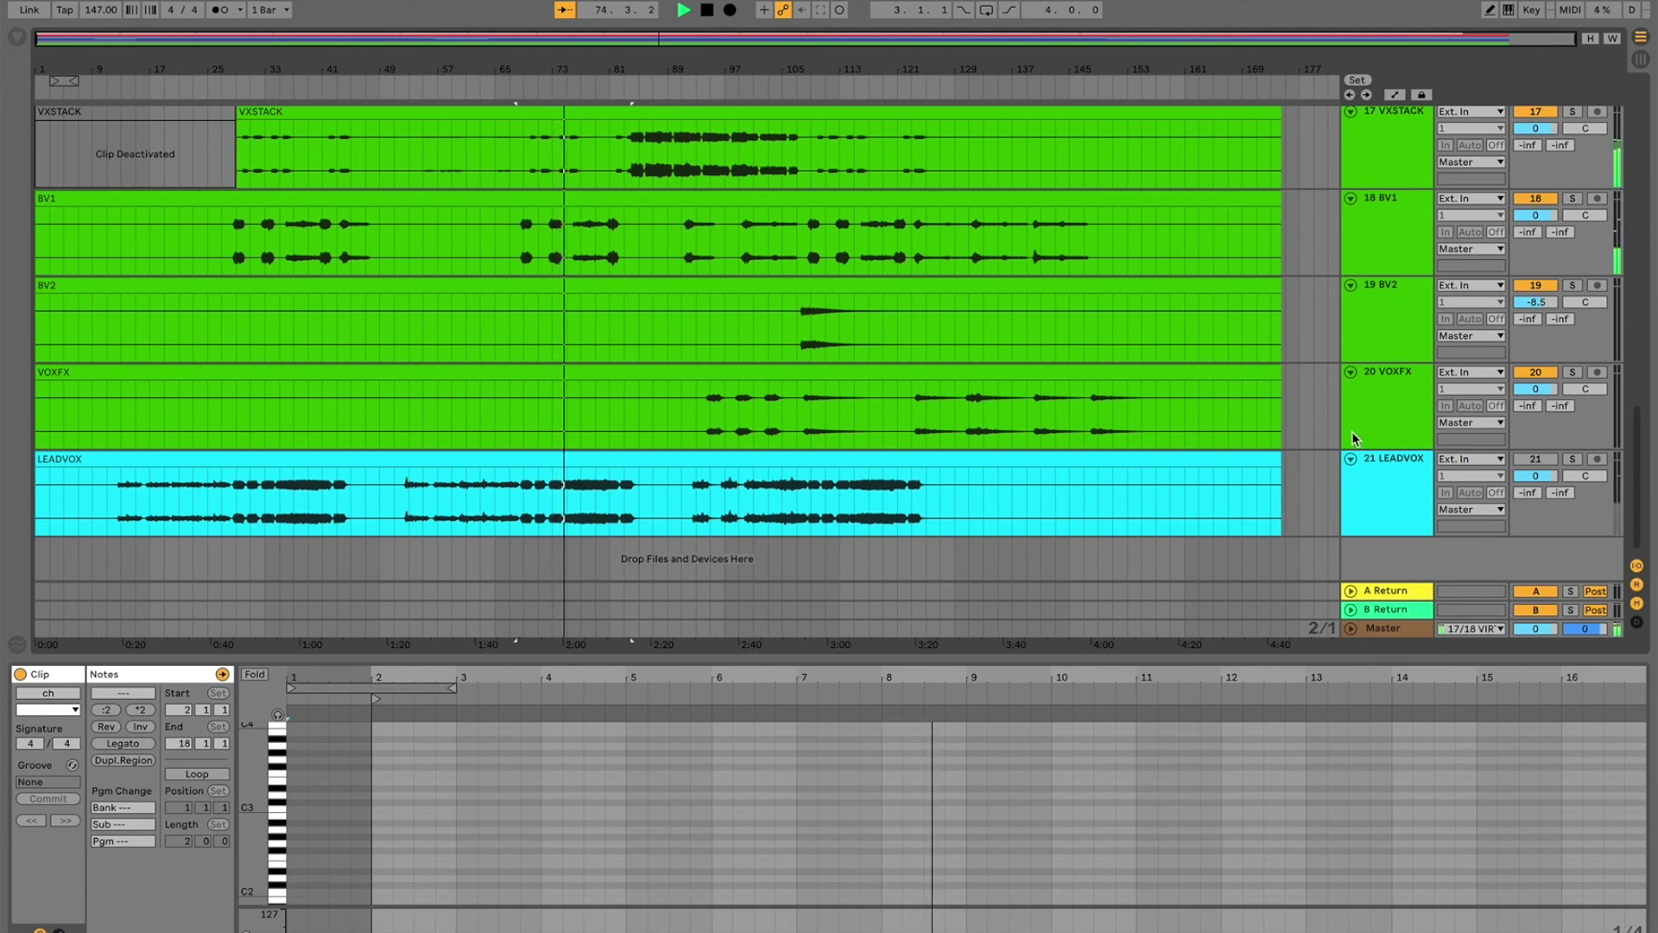
scroll(1355, 432, "up", 3)
scroll(1390, 432, "up", 2)
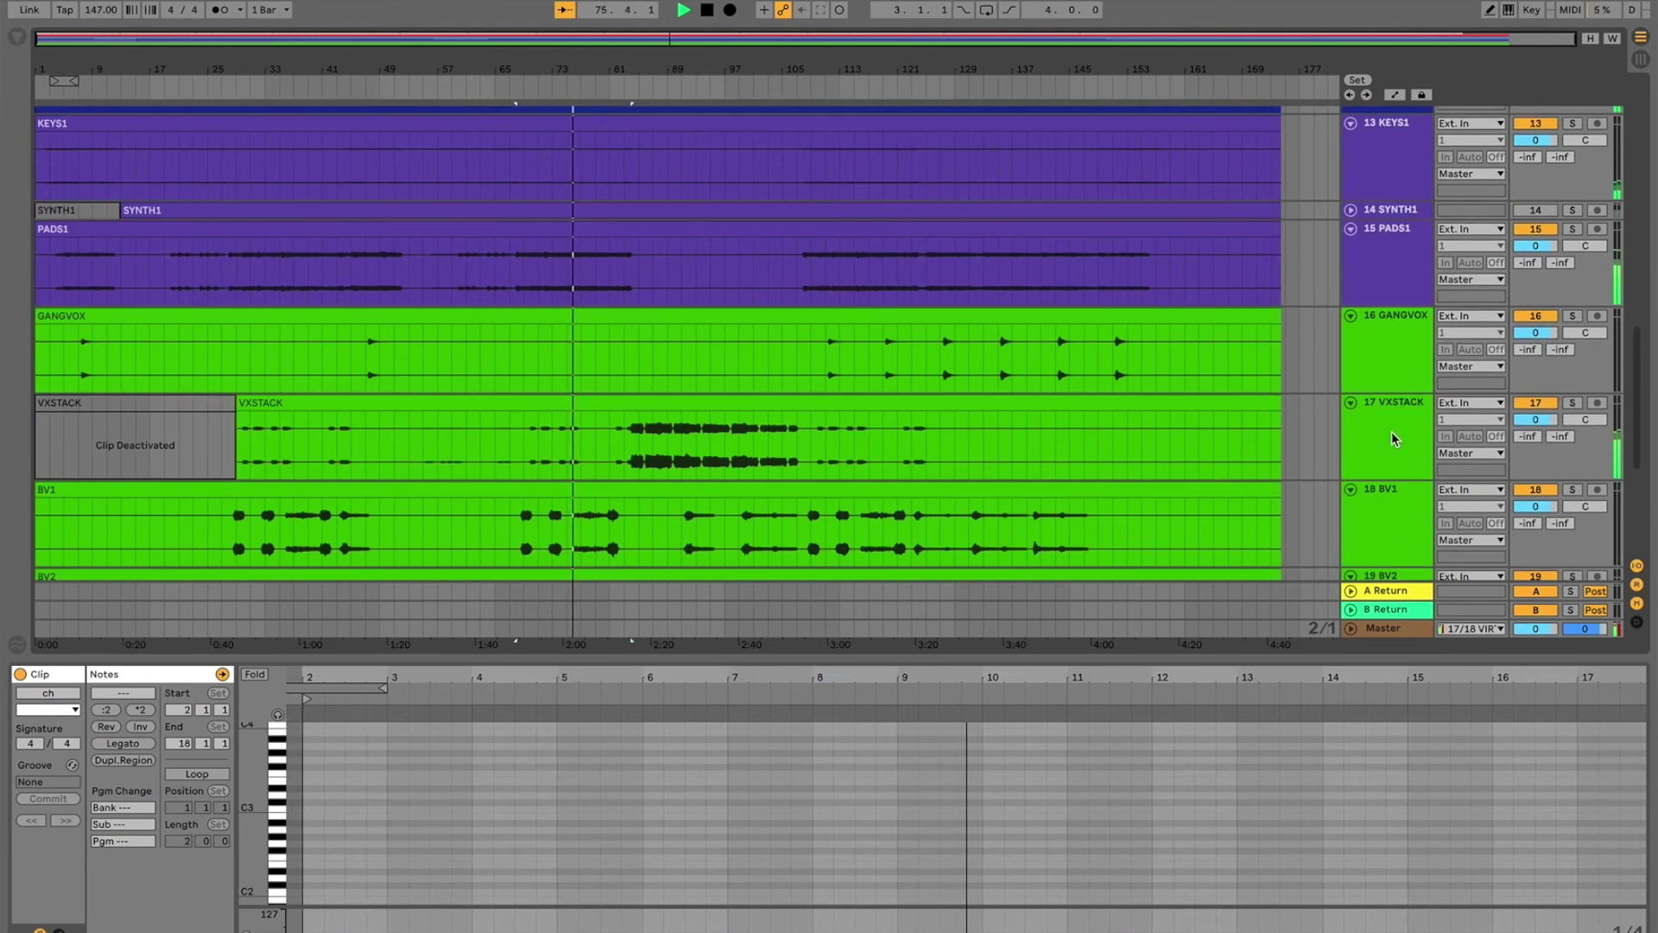
key("ctrl+alt+l")
scroll(1388, 409, "up", 4)
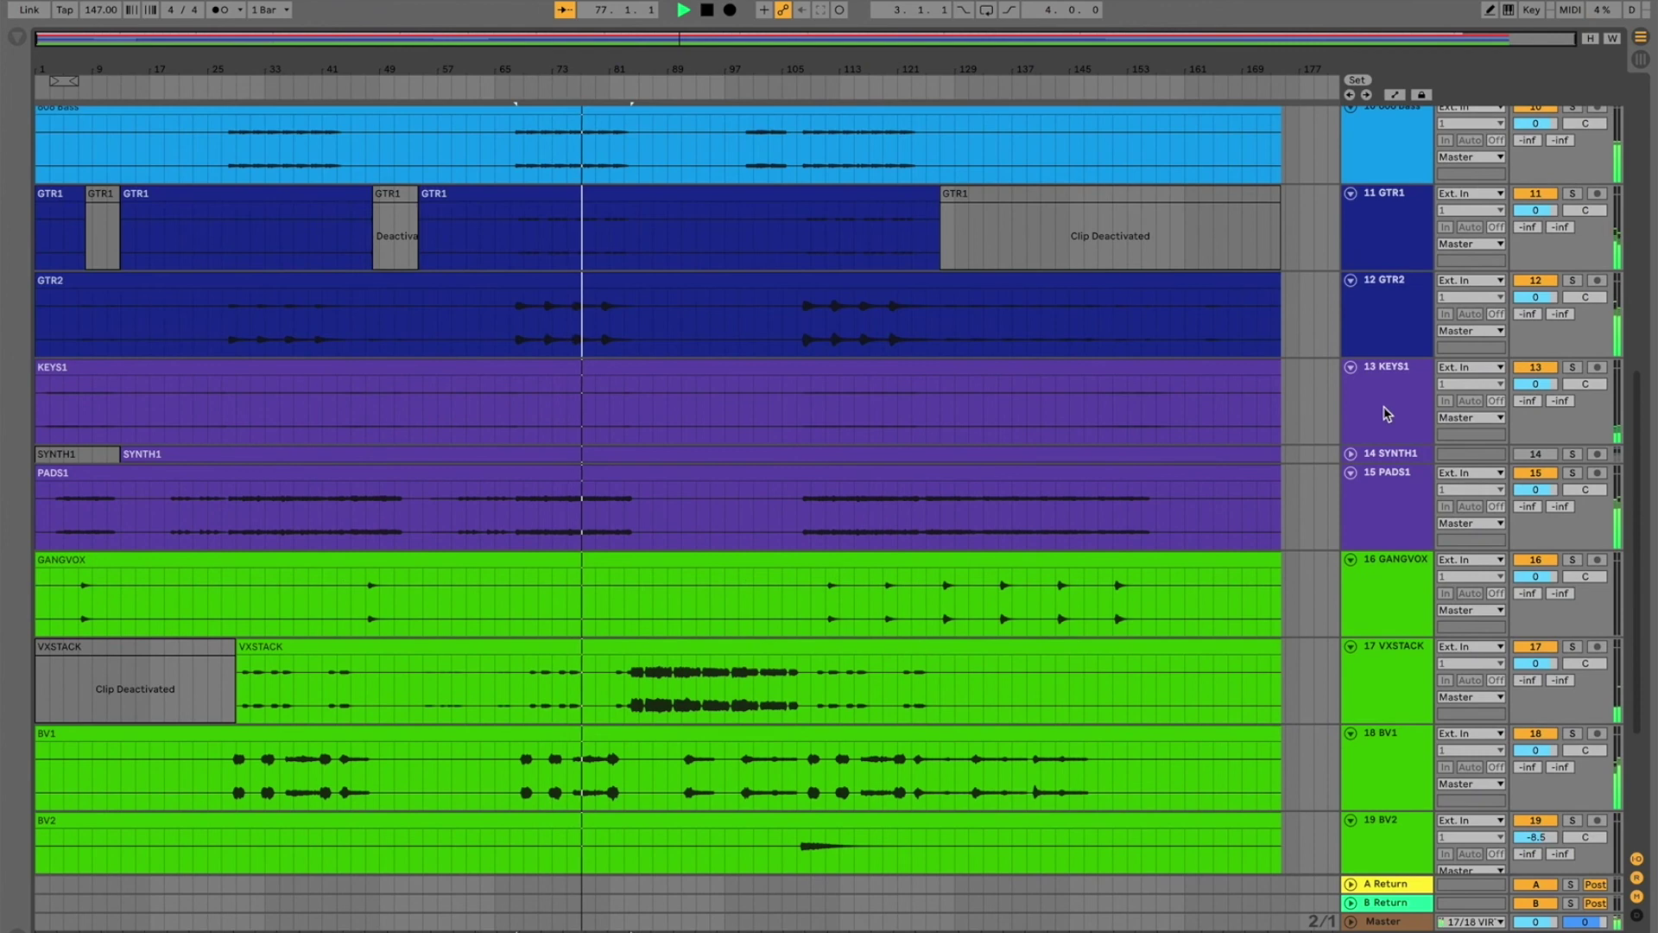
scroll(1370, 427, "up", 6)
scroll(1374, 410, "up", 6)
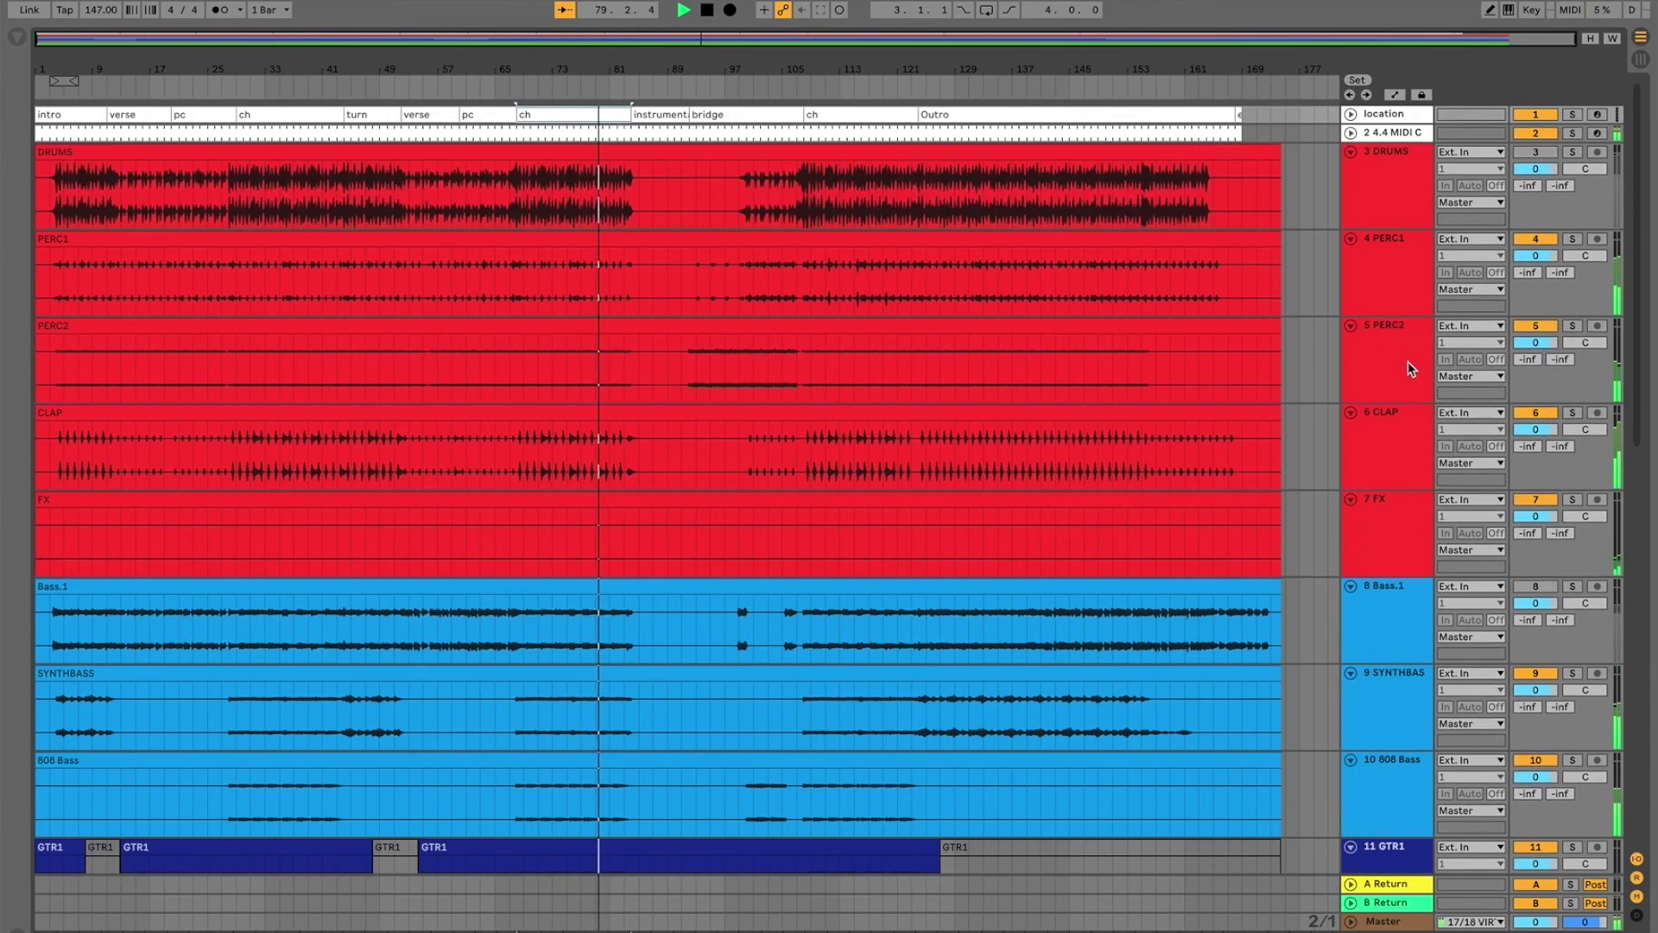
left_click(1378, 194)
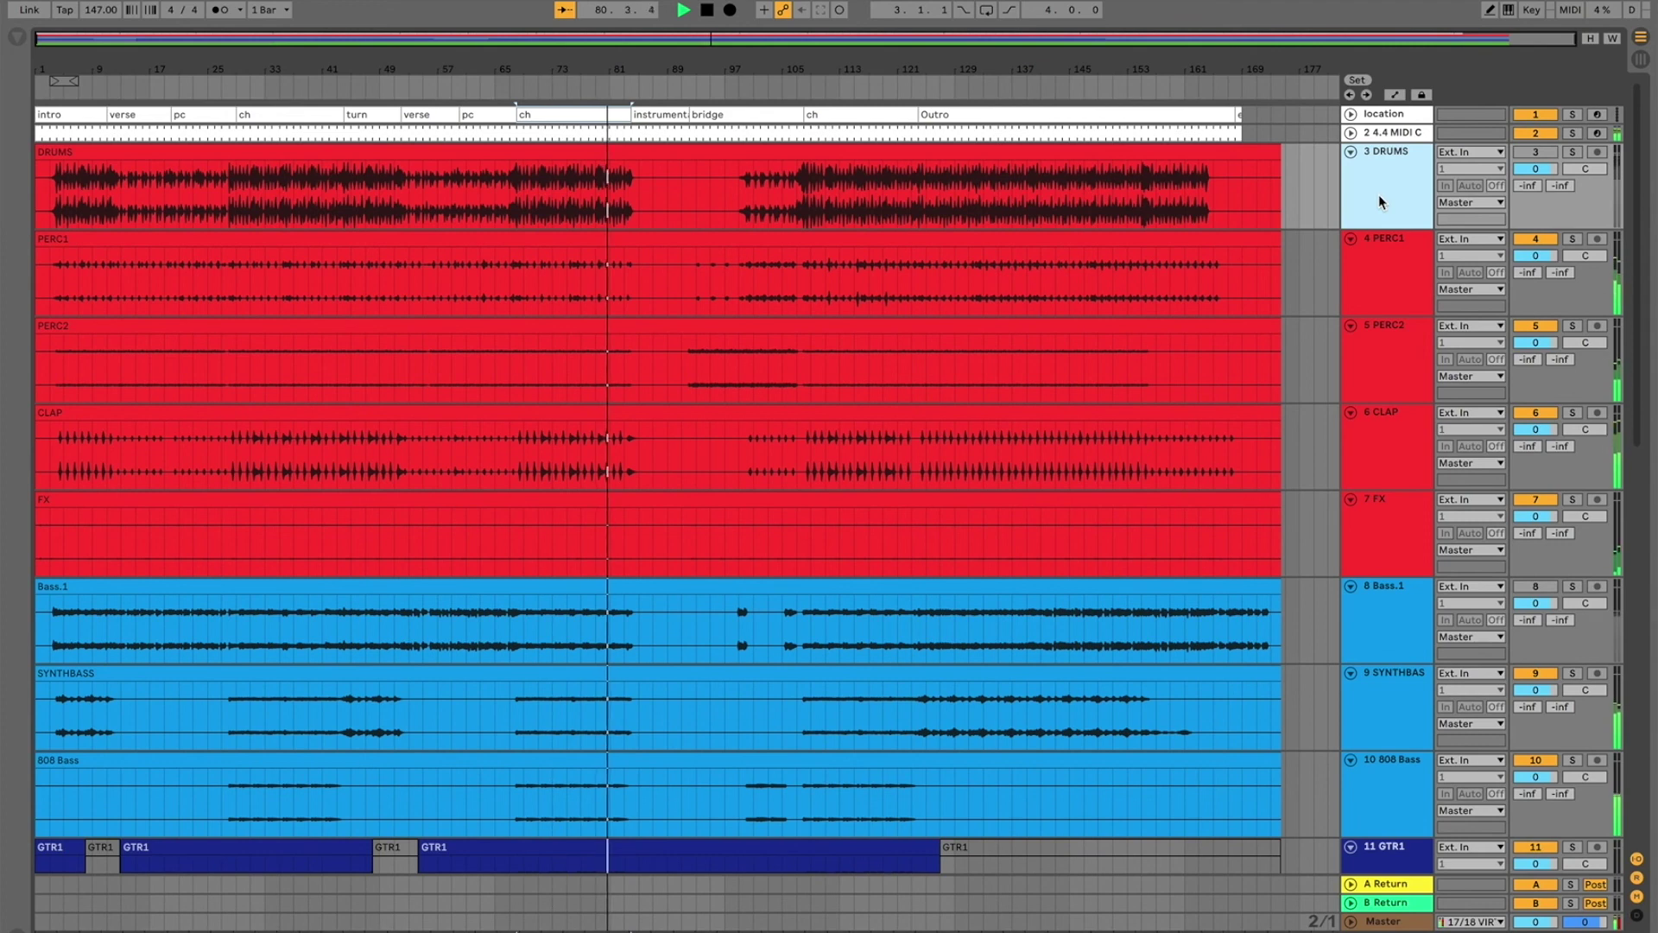
Step: Extend the end of the 4.4 MIDI click clip to just past the end of the stems, and stop playback
scroll(1270, 432, "down", 6)
scroll(1245, 457, "up", 4)
scroll(1242, 446, "up", 2)
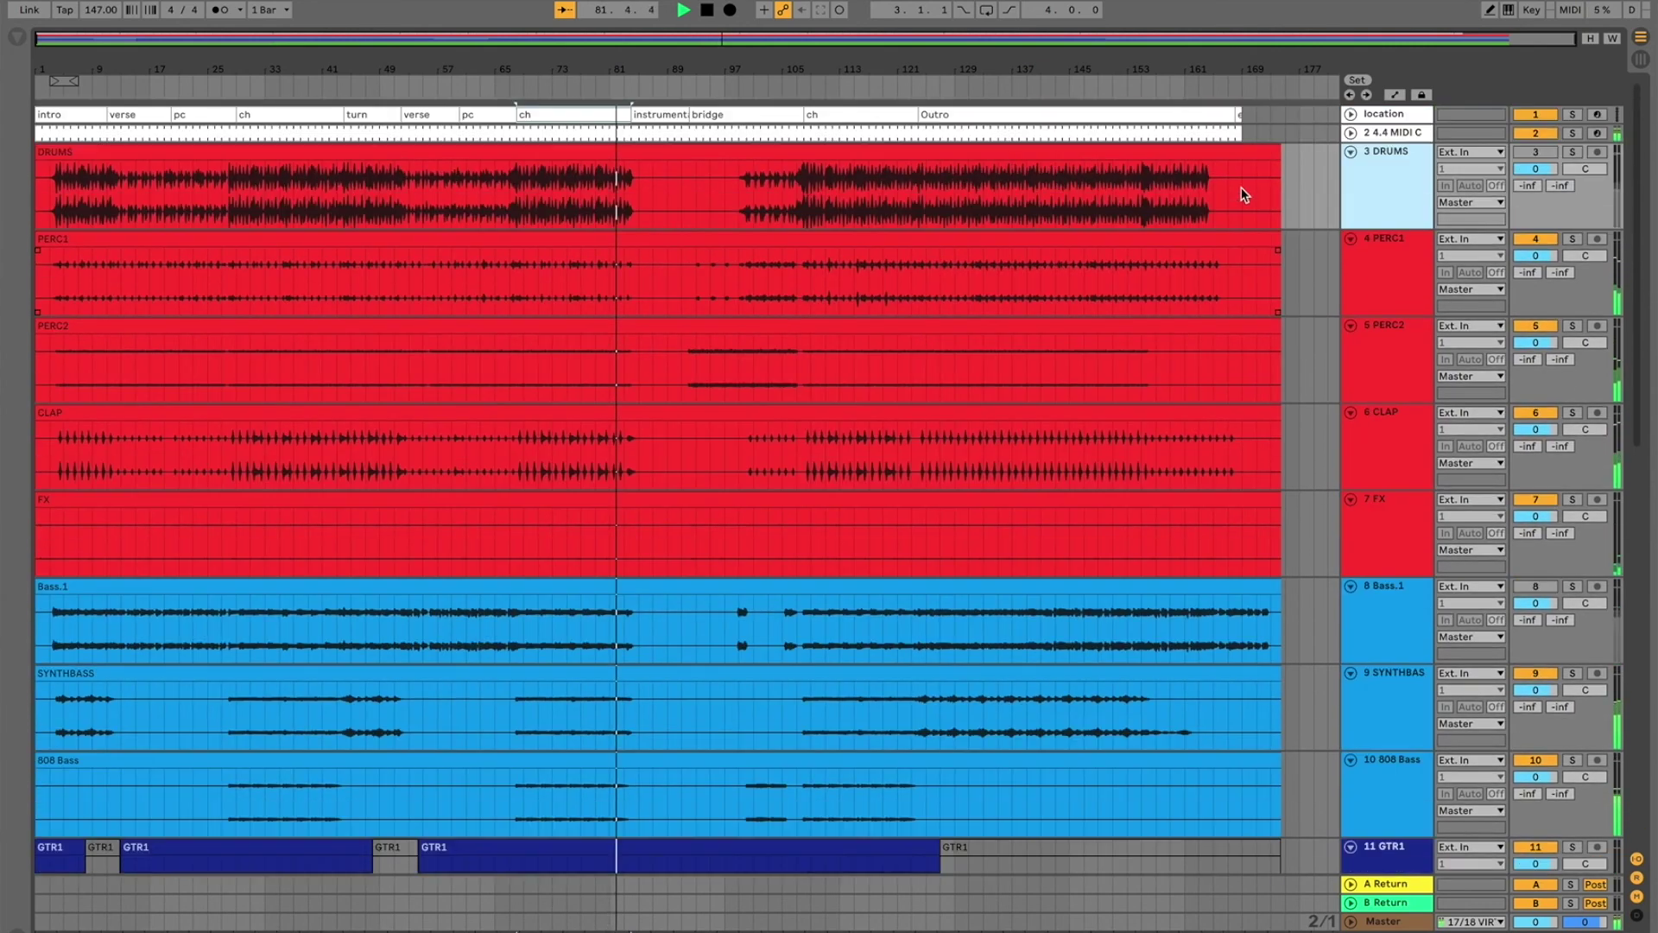
left_click_drag(1235, 139, 1285, 139)
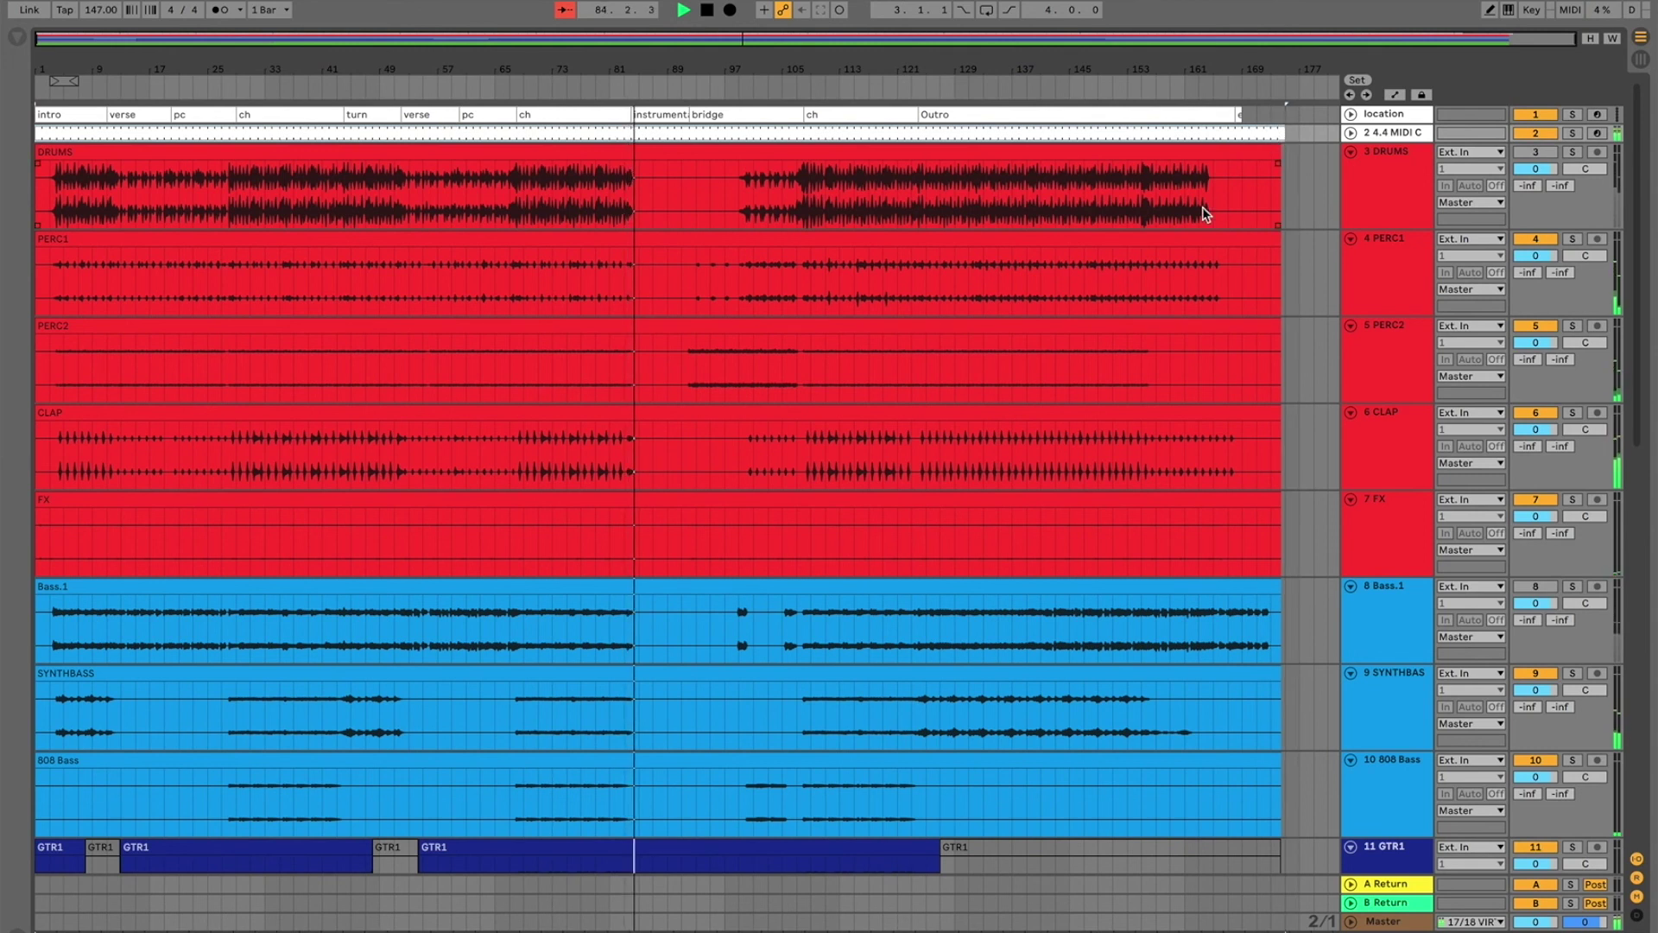
key("space")
Step: Collapse the deactivated DRUMS and Bass.1 tracks
left_click(1404, 173)
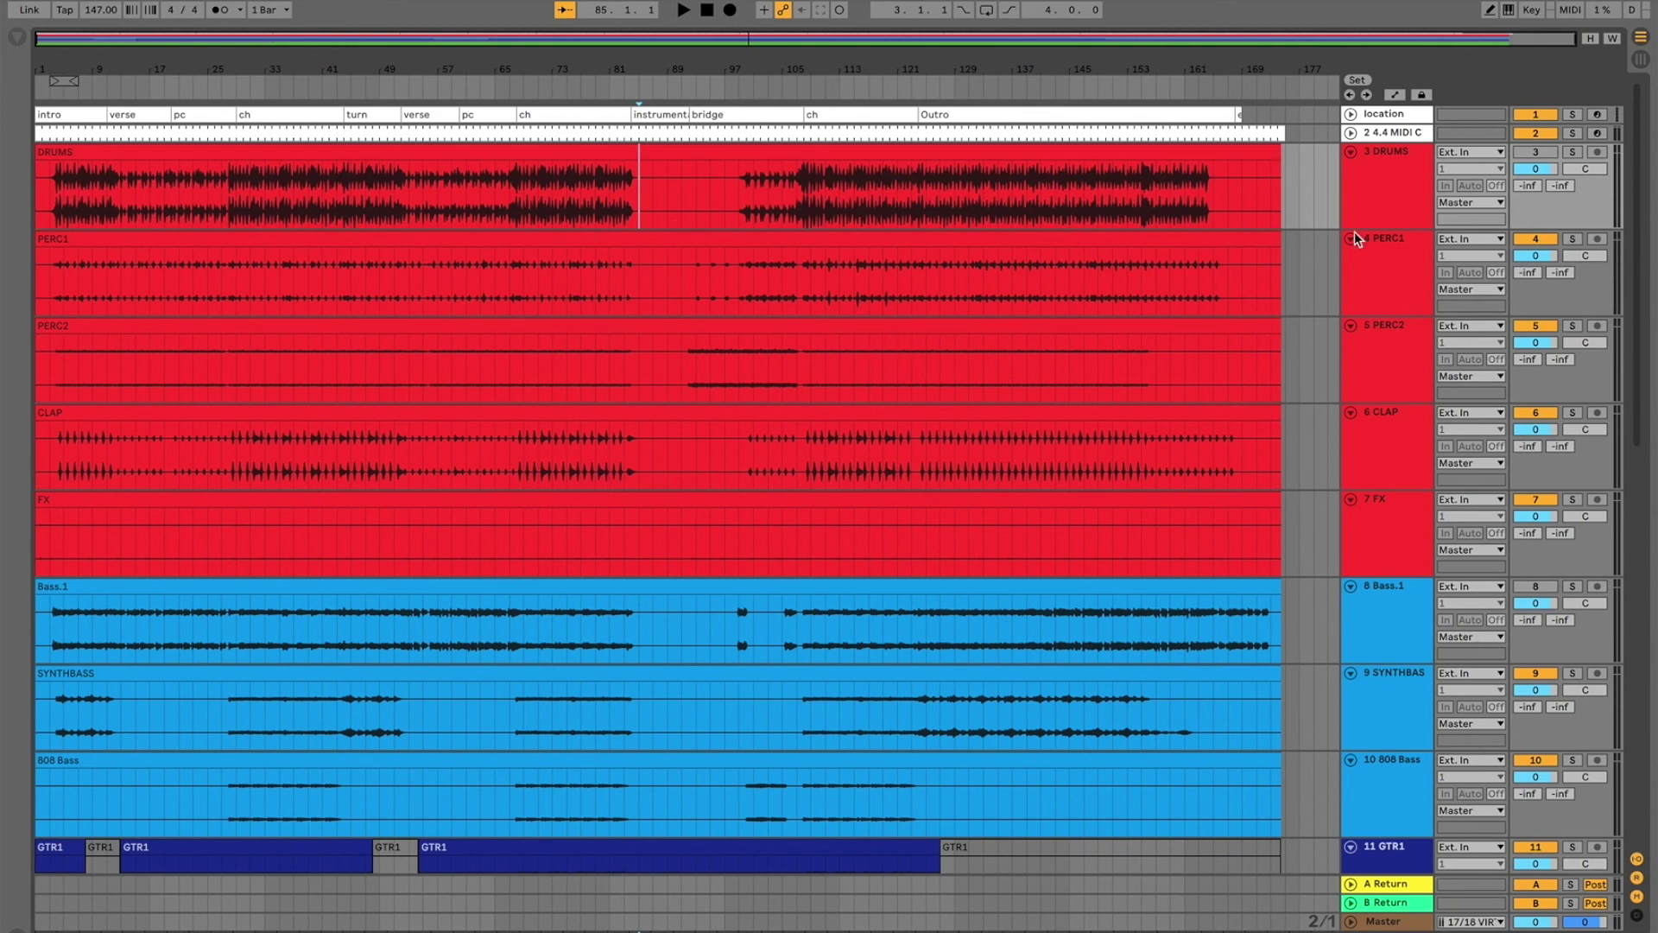
left_click(1350, 153)
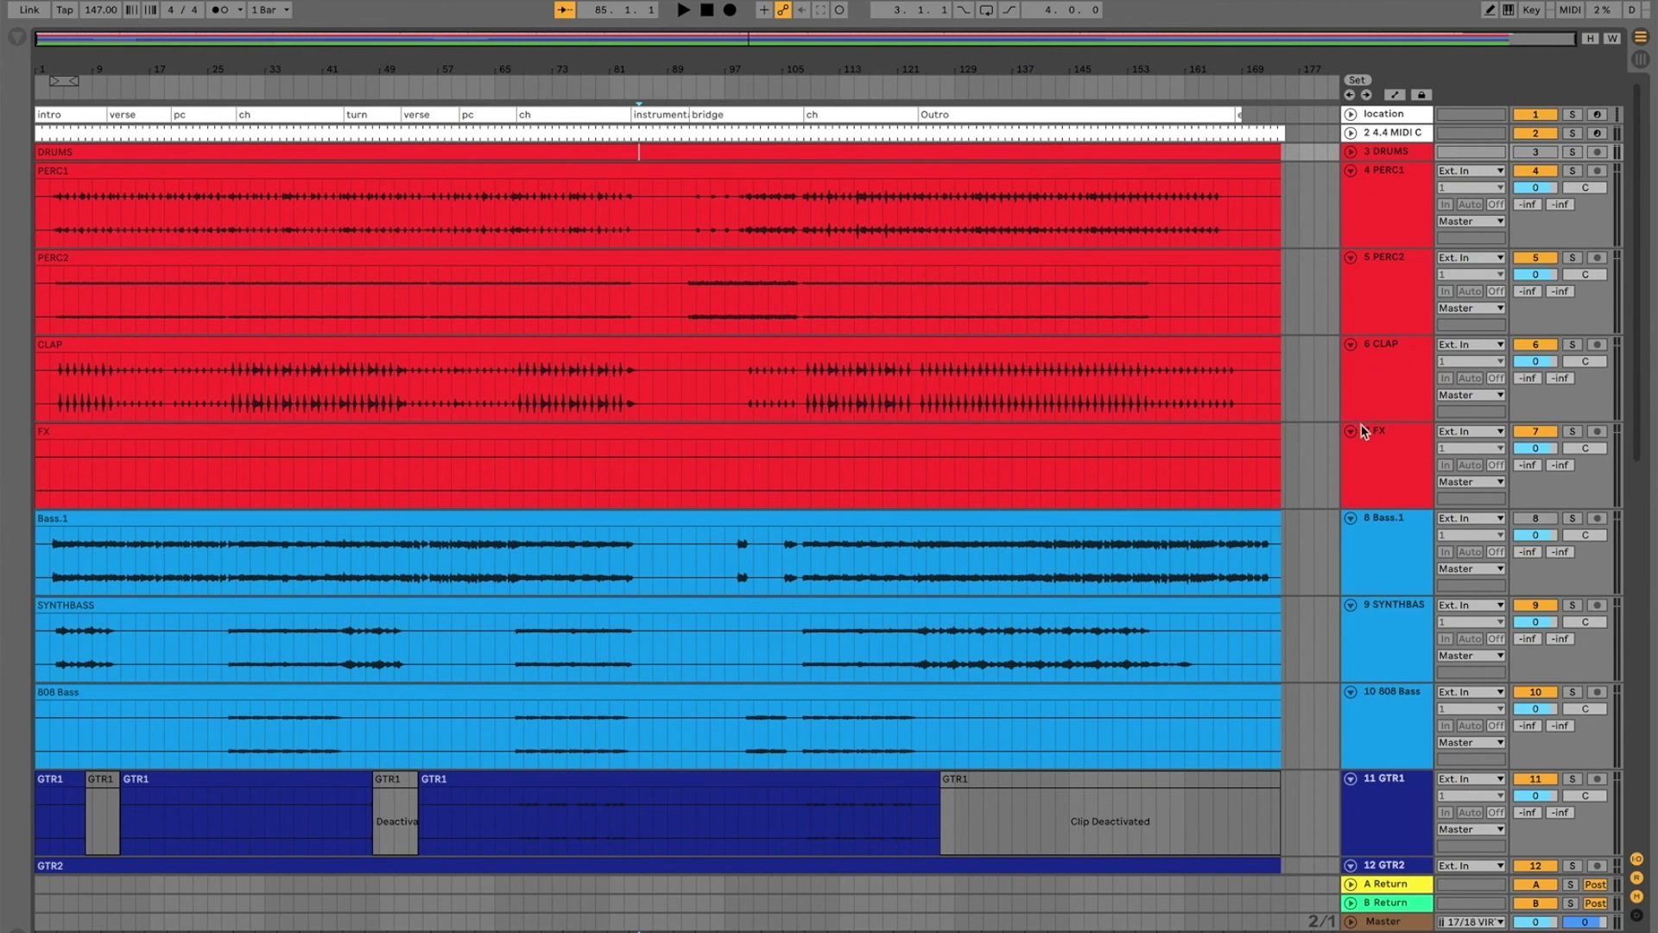
left_click(1350, 517)
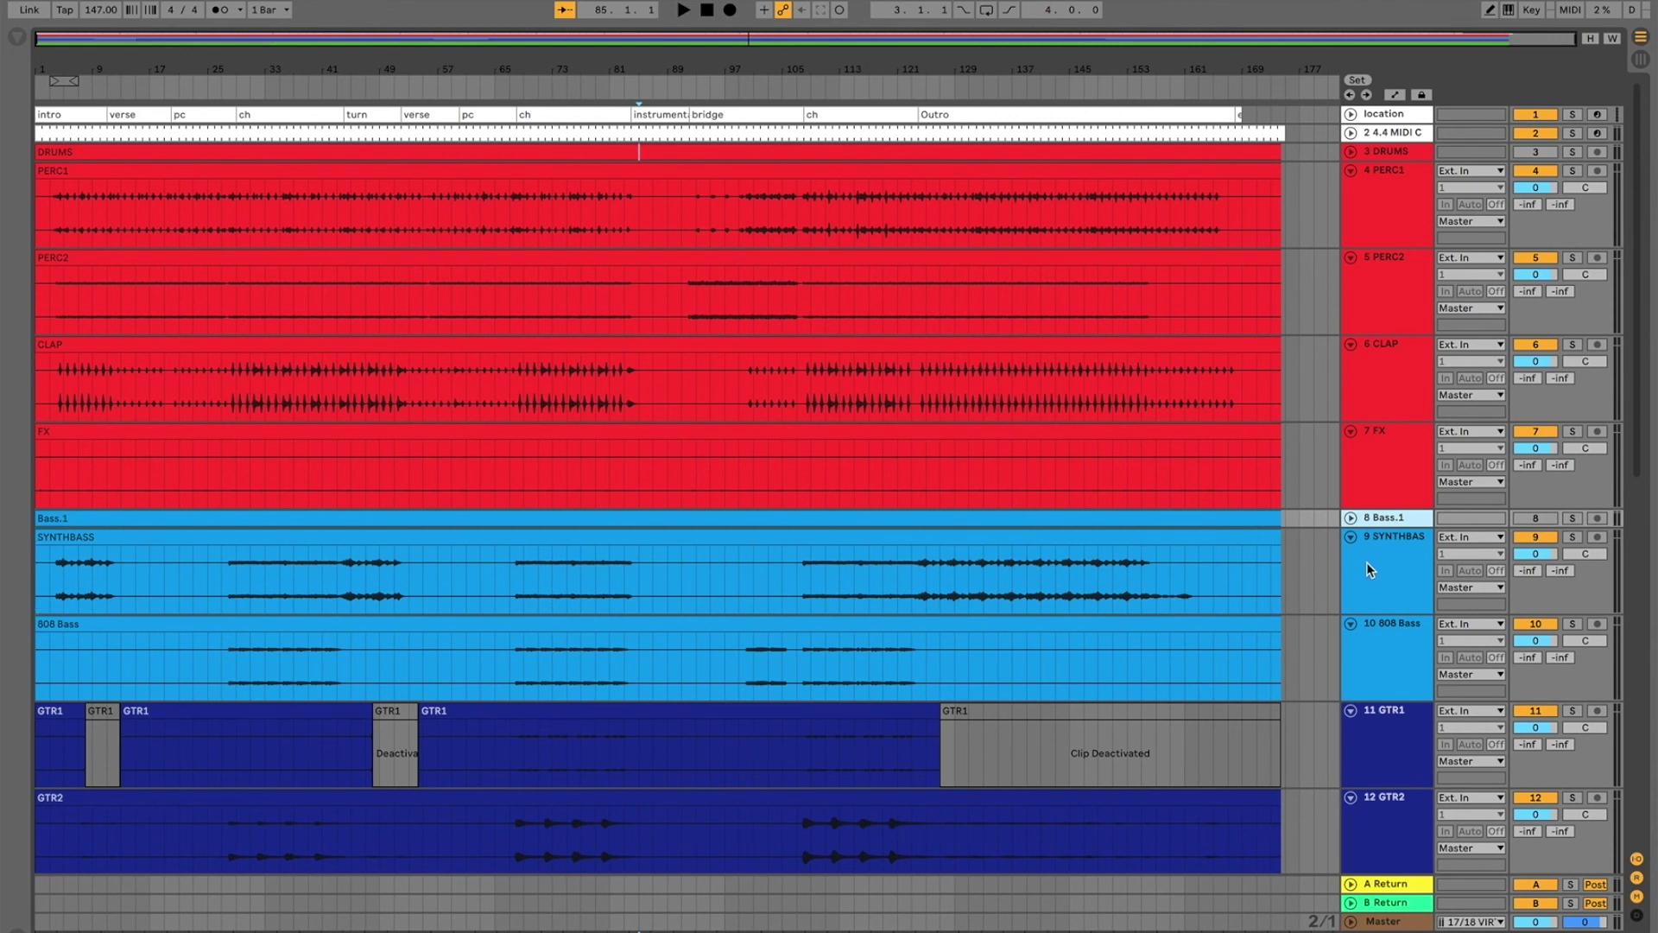
Step: Review the remaining guitar, keys, synth, pad and vocal tracks, selecting SYNTH1 and PADS1 in turn
scroll(1382, 581, "down", 2)
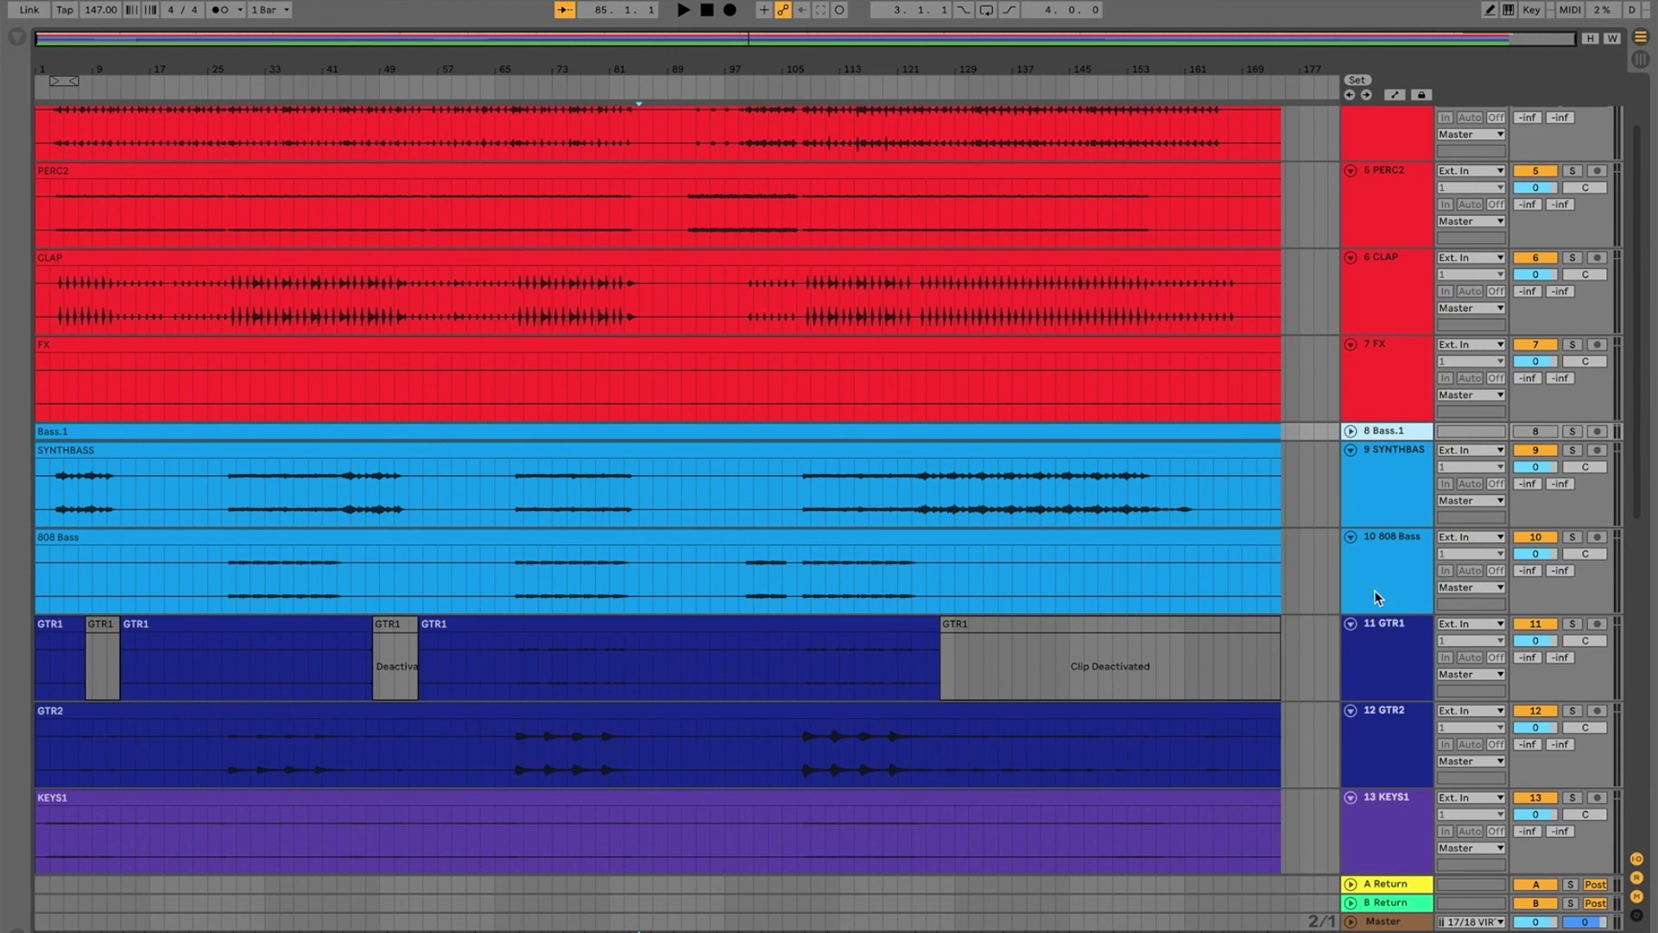
scroll(1375, 605, "down", 4)
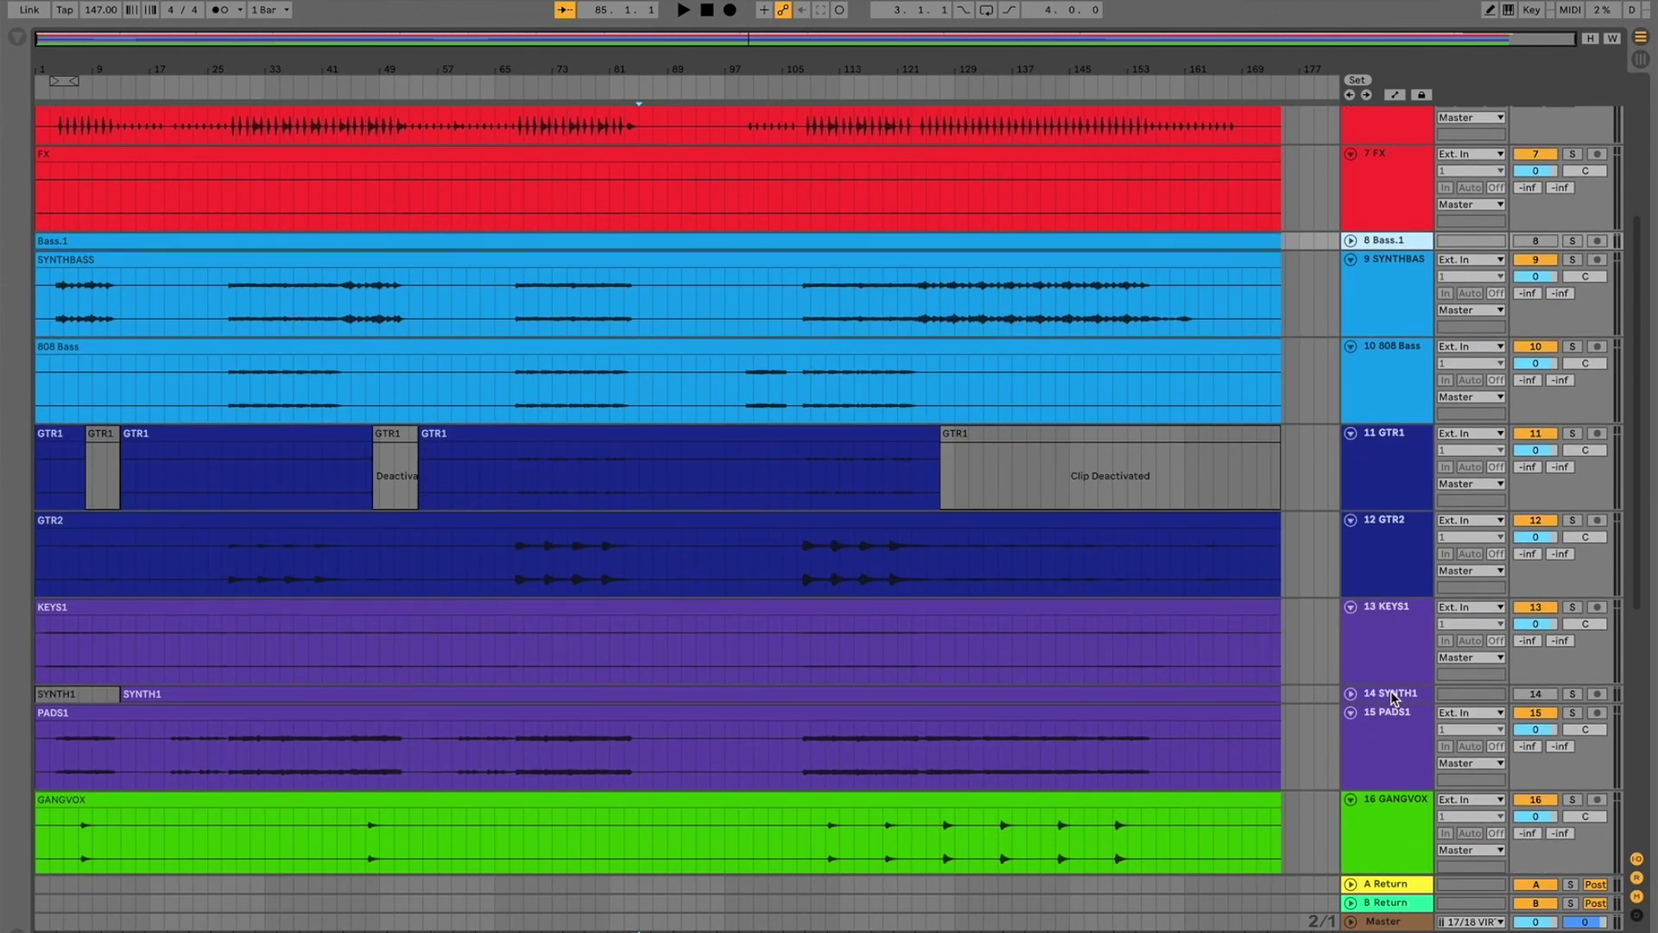
left_click(1385, 696)
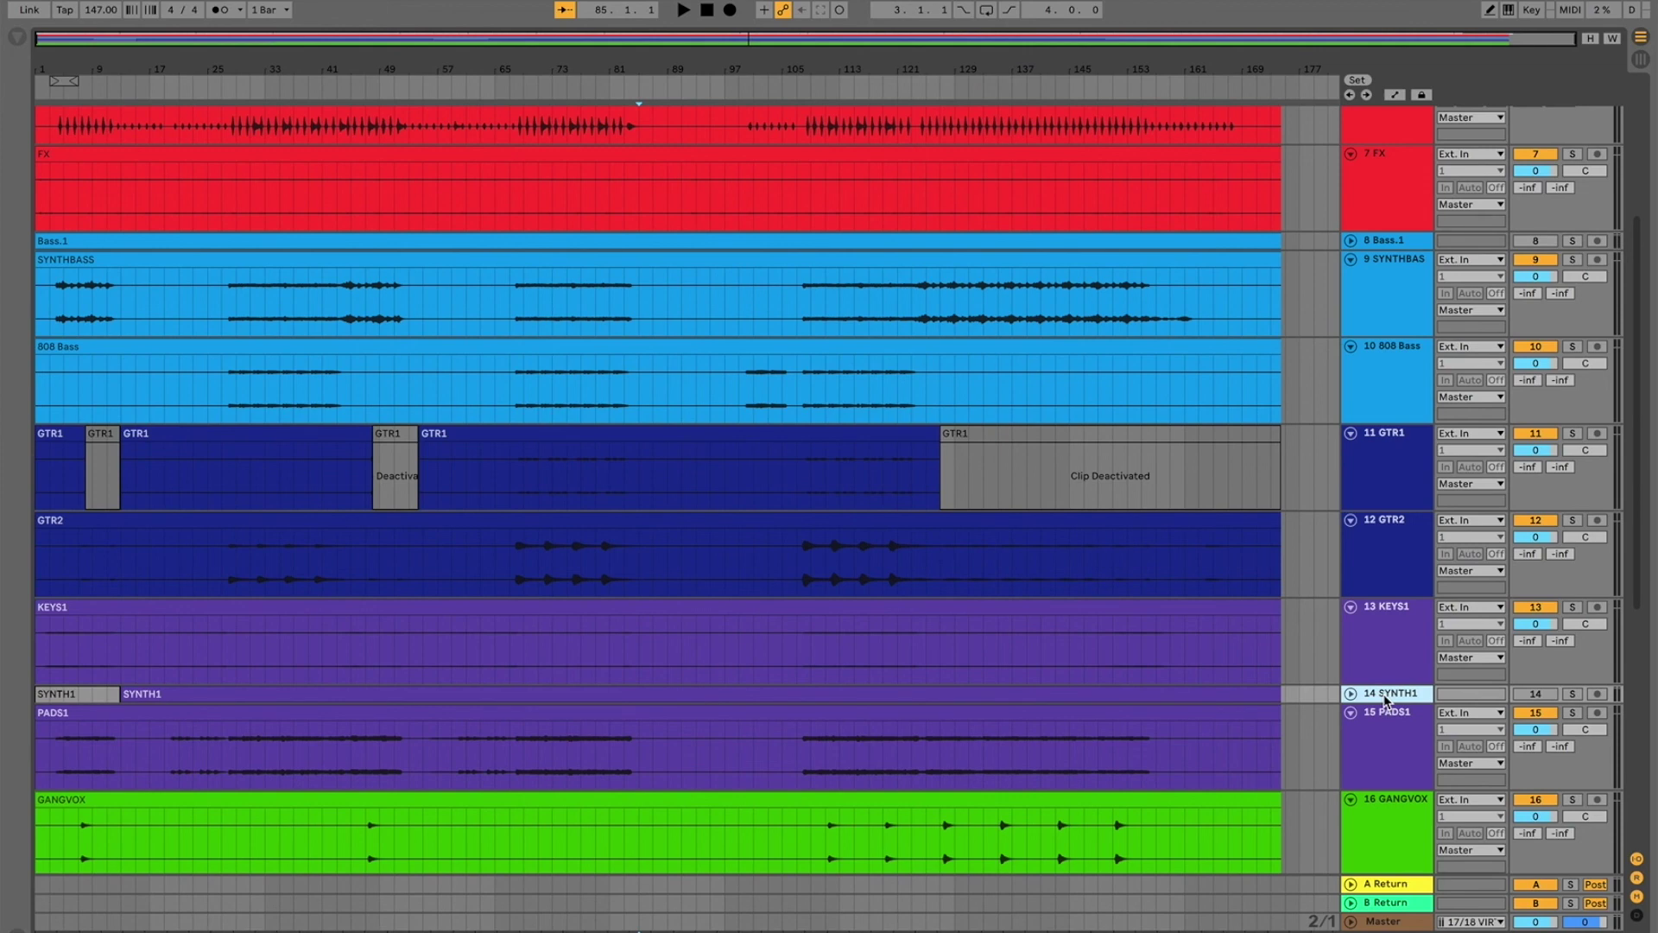
scroll(1413, 695, "down", 5)
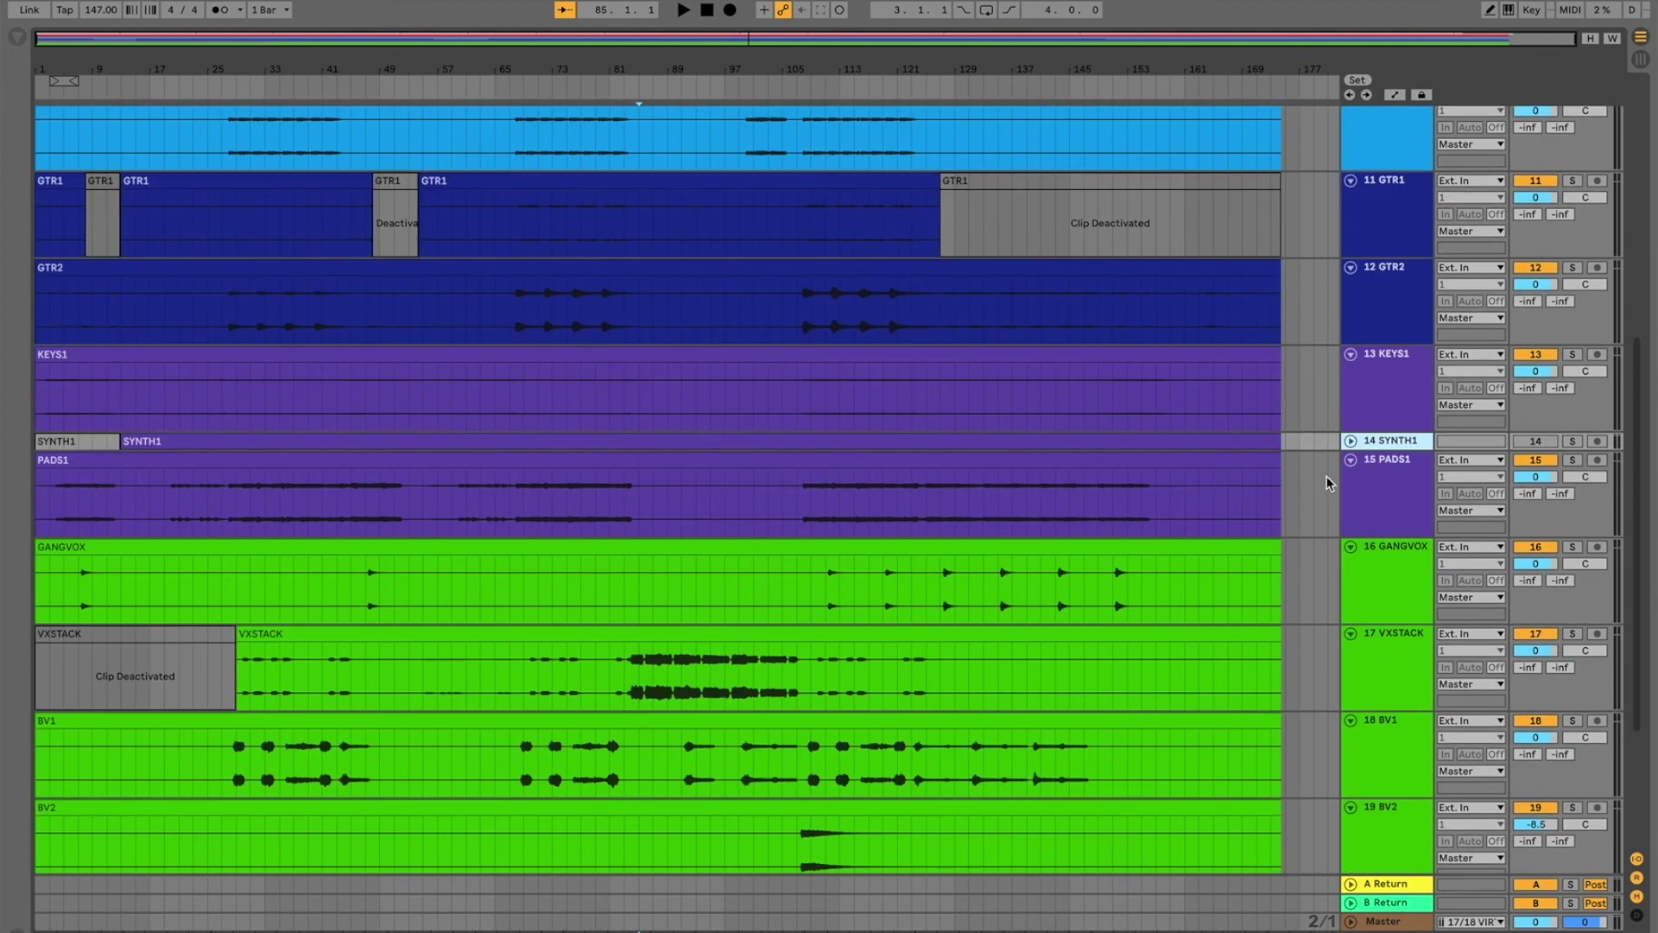
left_click(1387, 519)
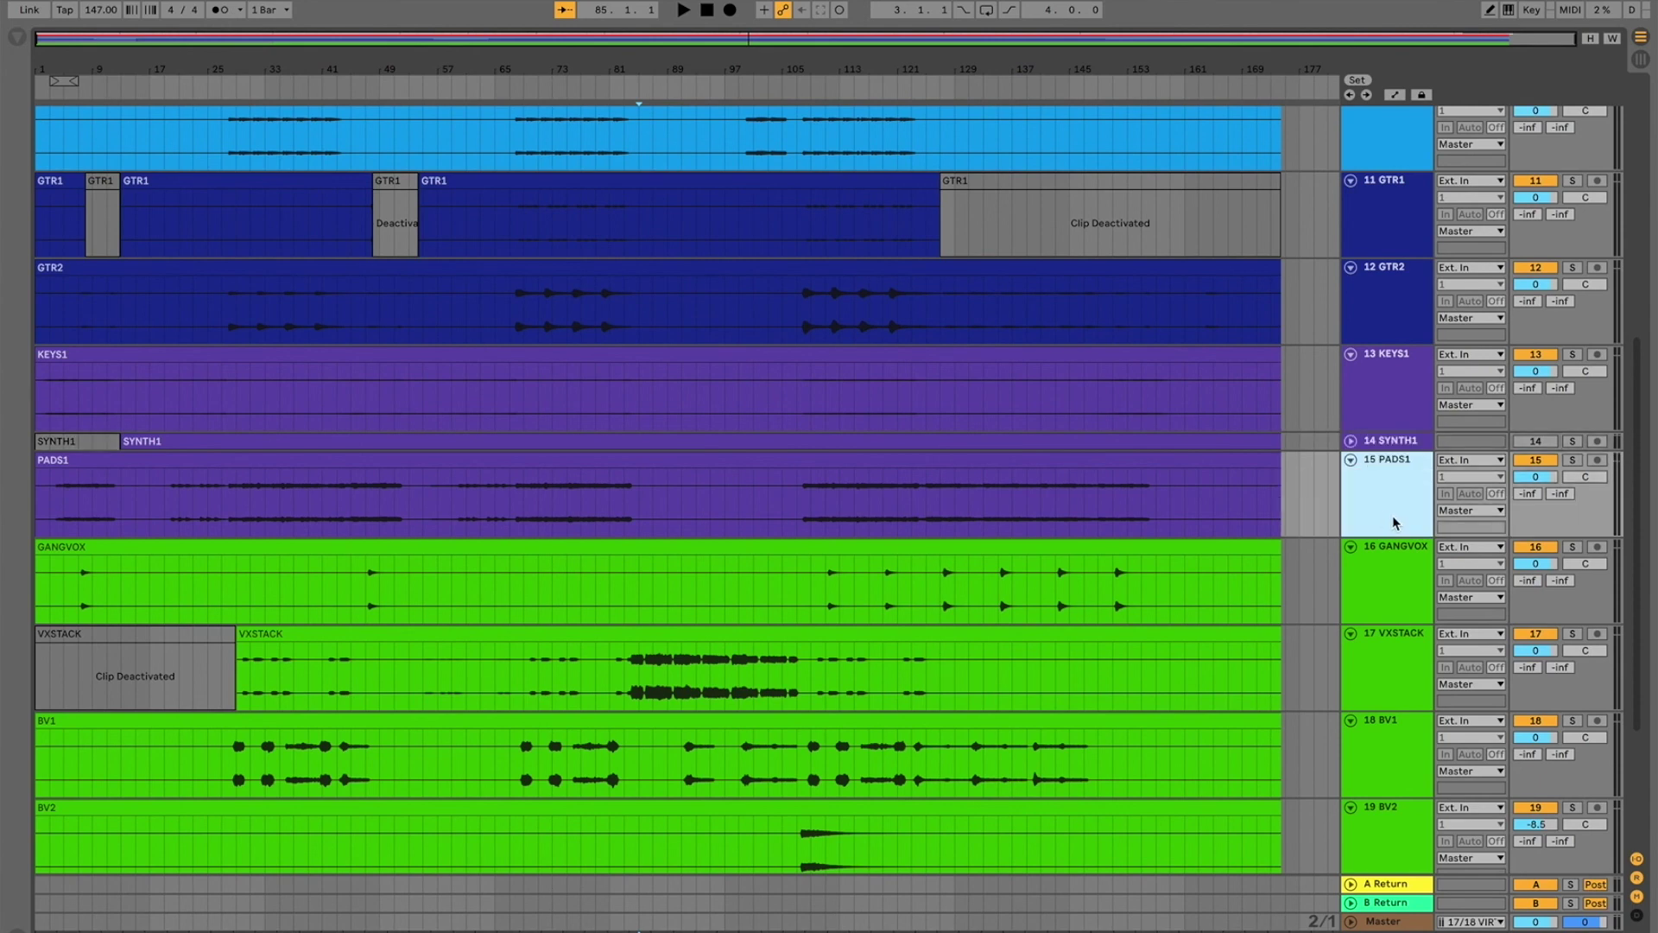
scroll(1399, 516, "down", 5)
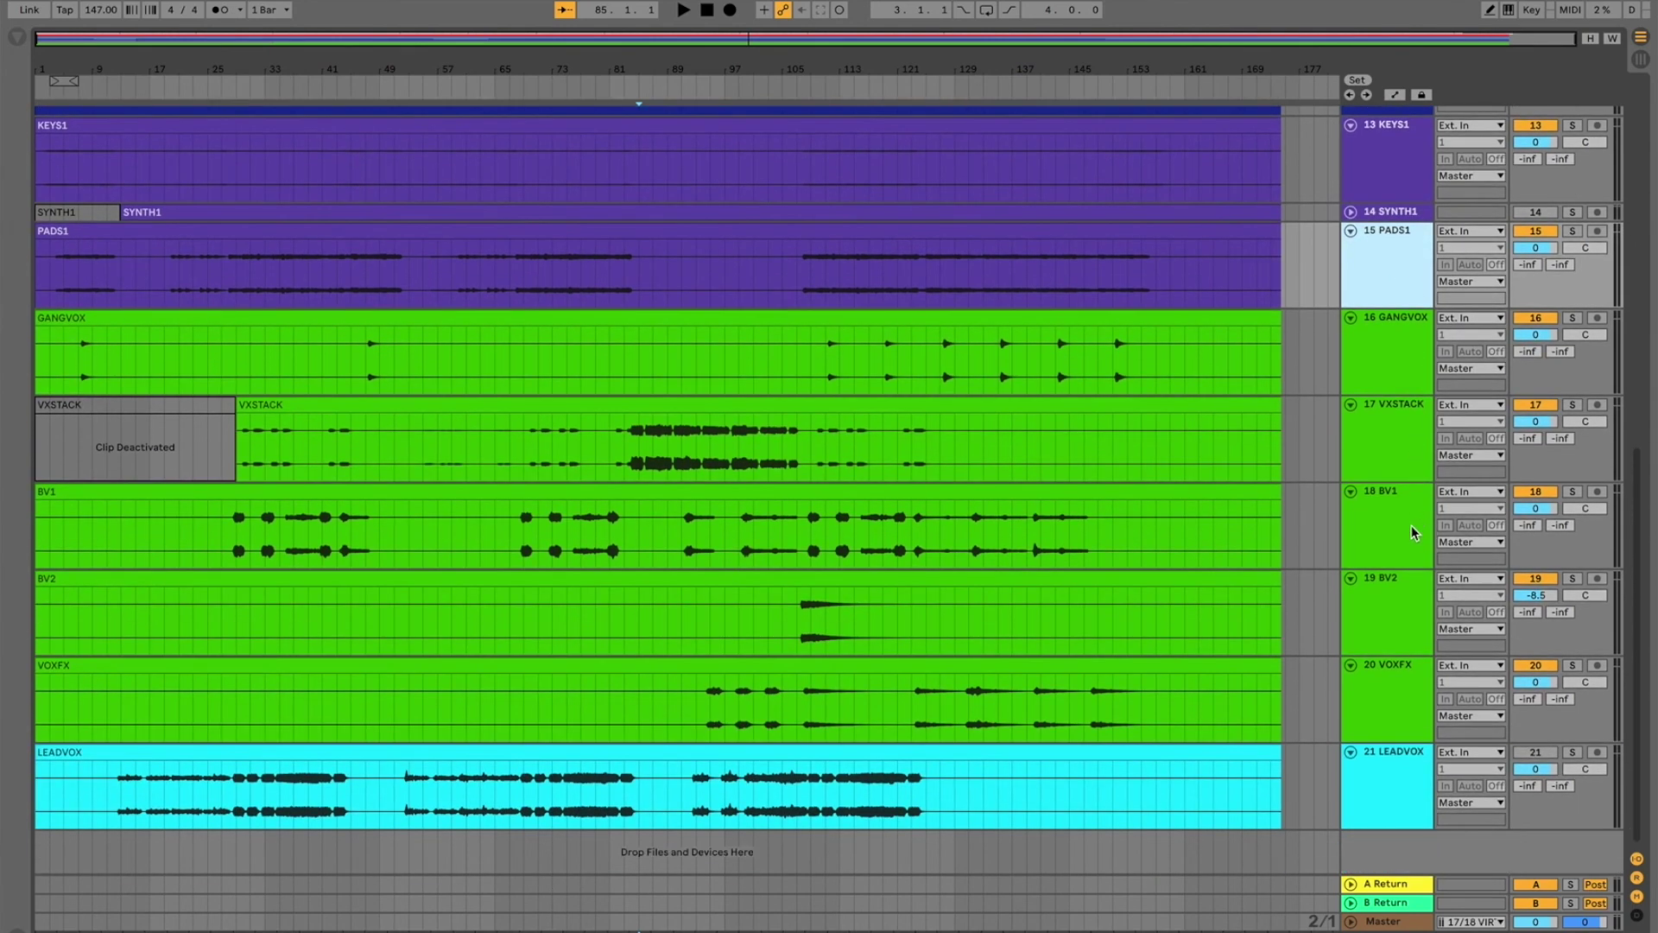